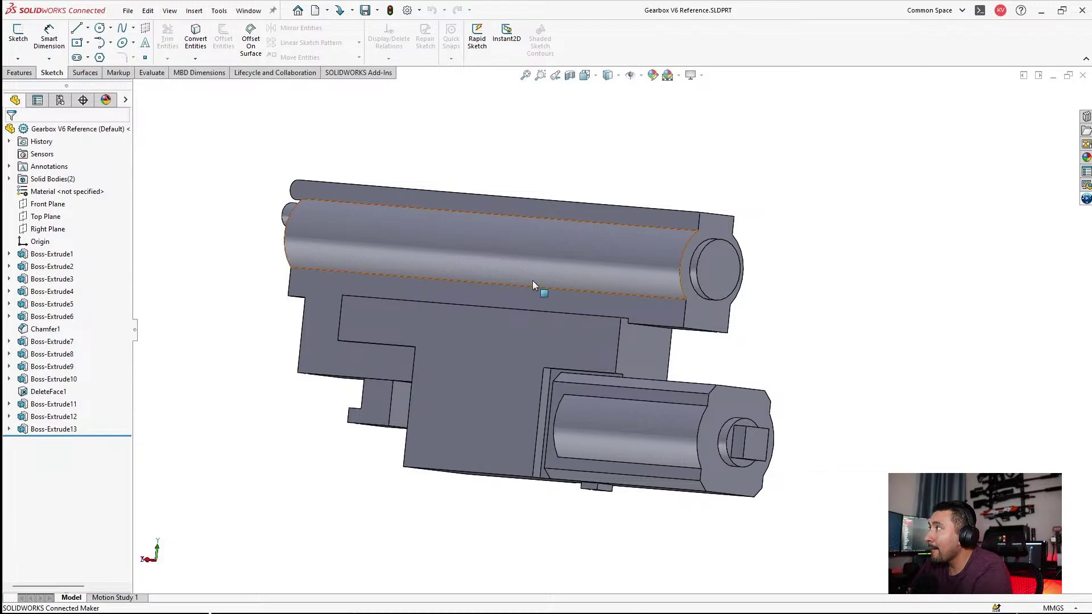
middle_drag(537, 287, 664, 228)
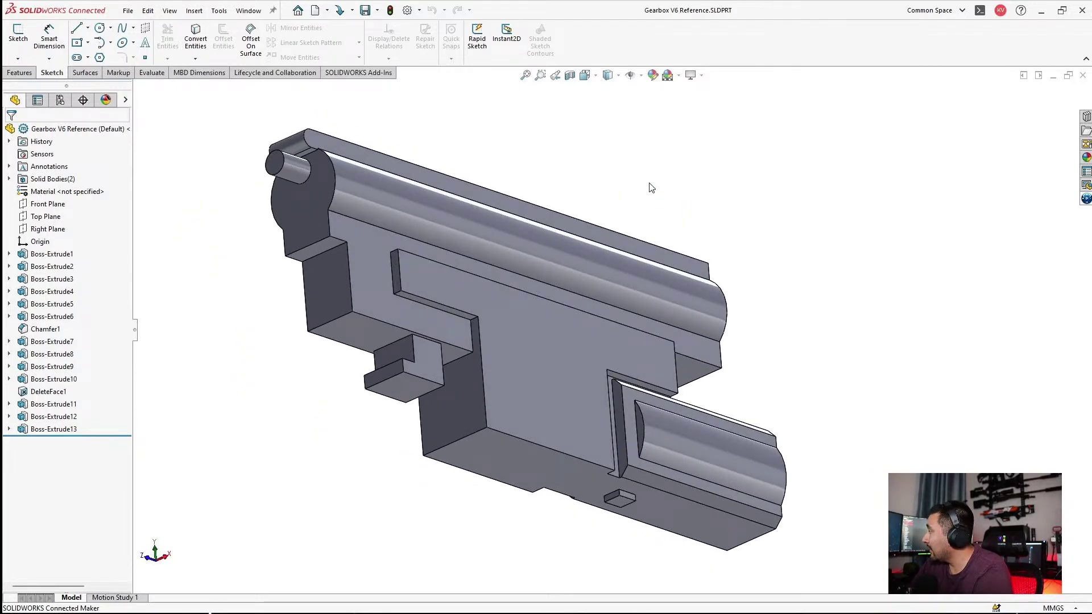
middle_drag(624, 199, 606, 268)
scroll(556, 247, up, 1)
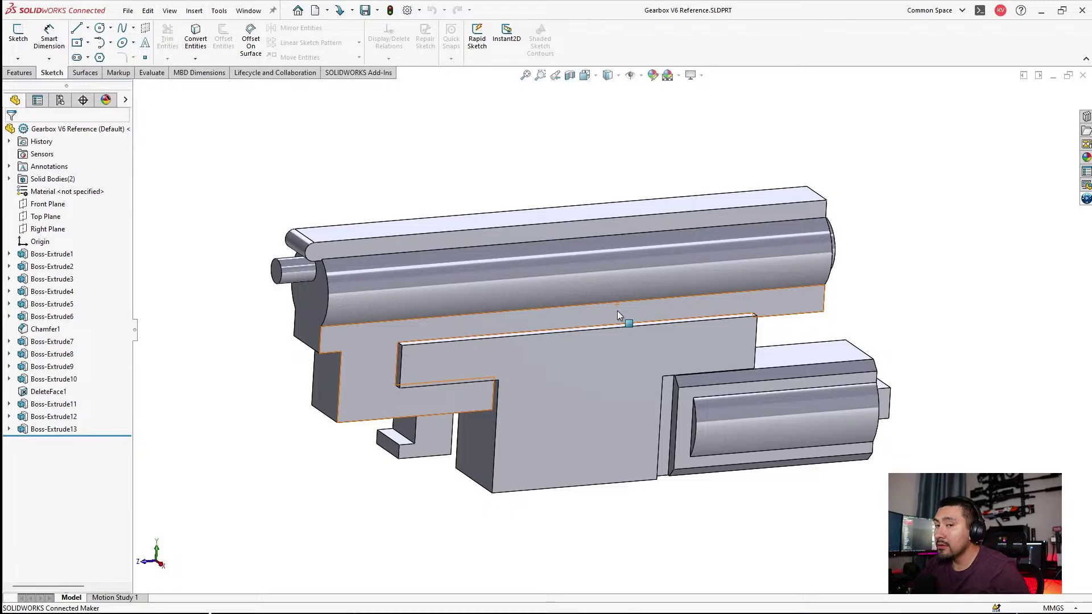
middle_drag(616, 310, 593, 319)
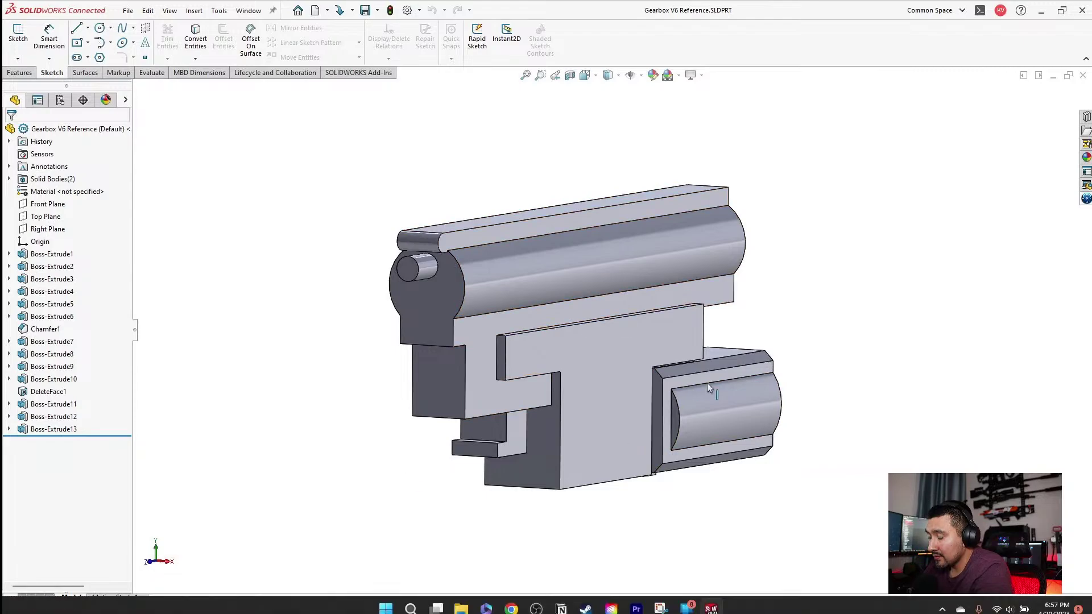
Switch to OBS and lower the Teleport output quality below 90.
click(537, 608)
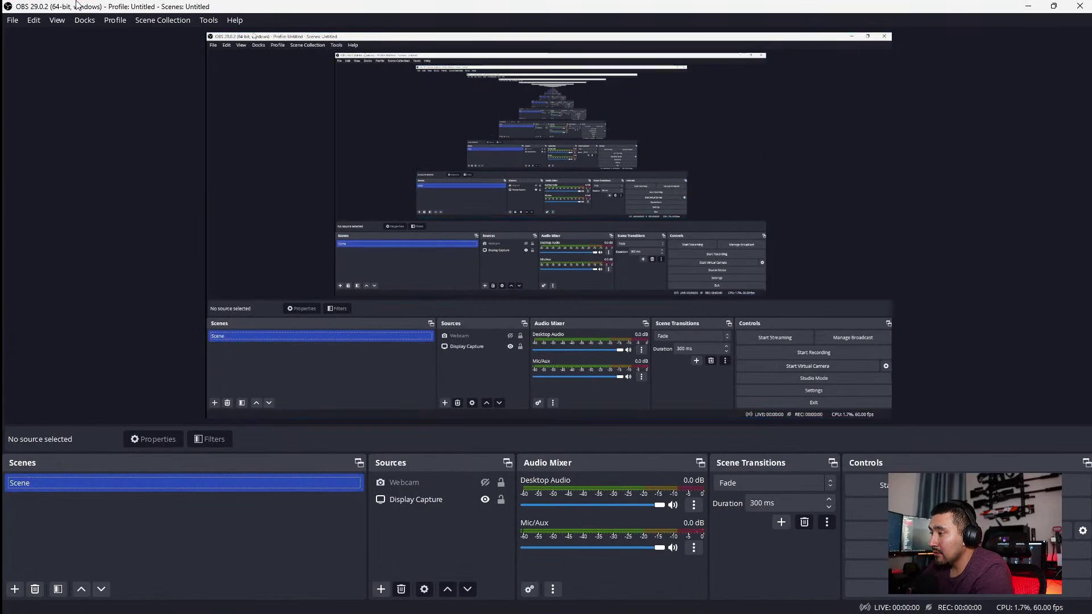
click(208, 21)
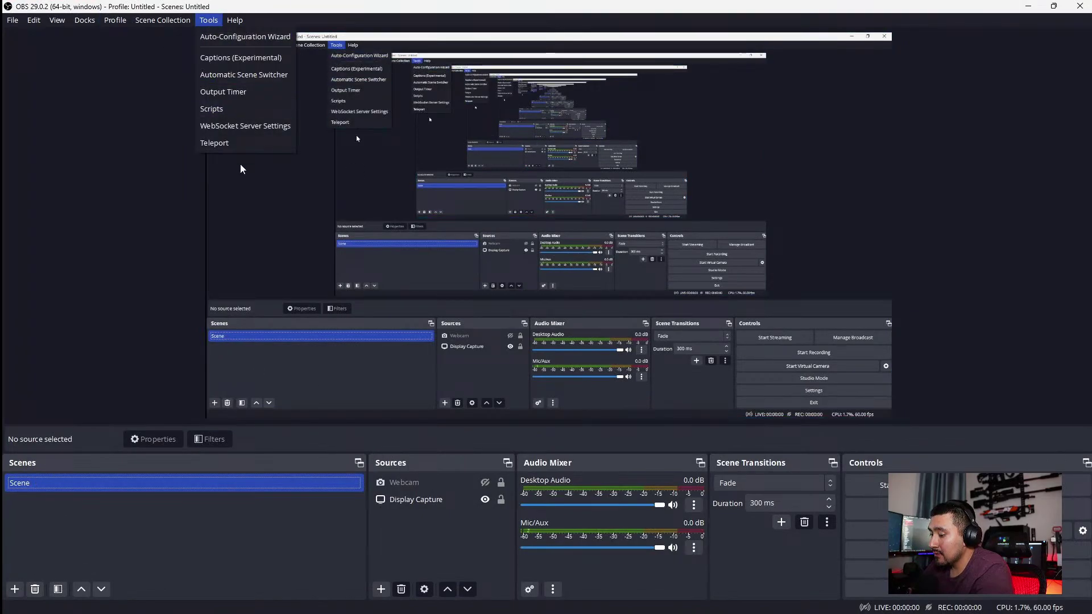
click(232, 148)
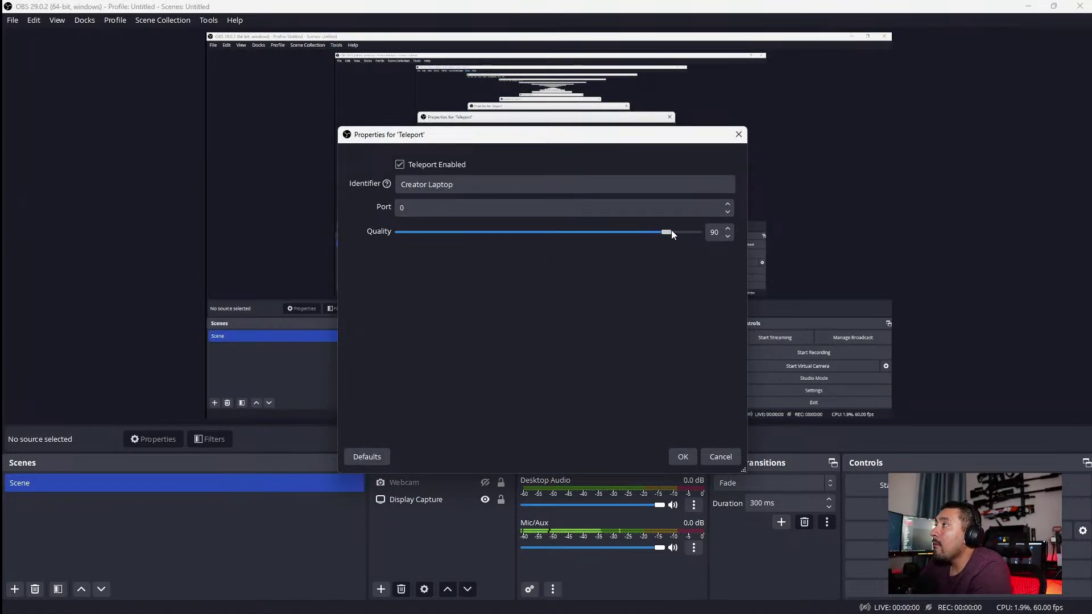
drag(669, 232, 579, 235)
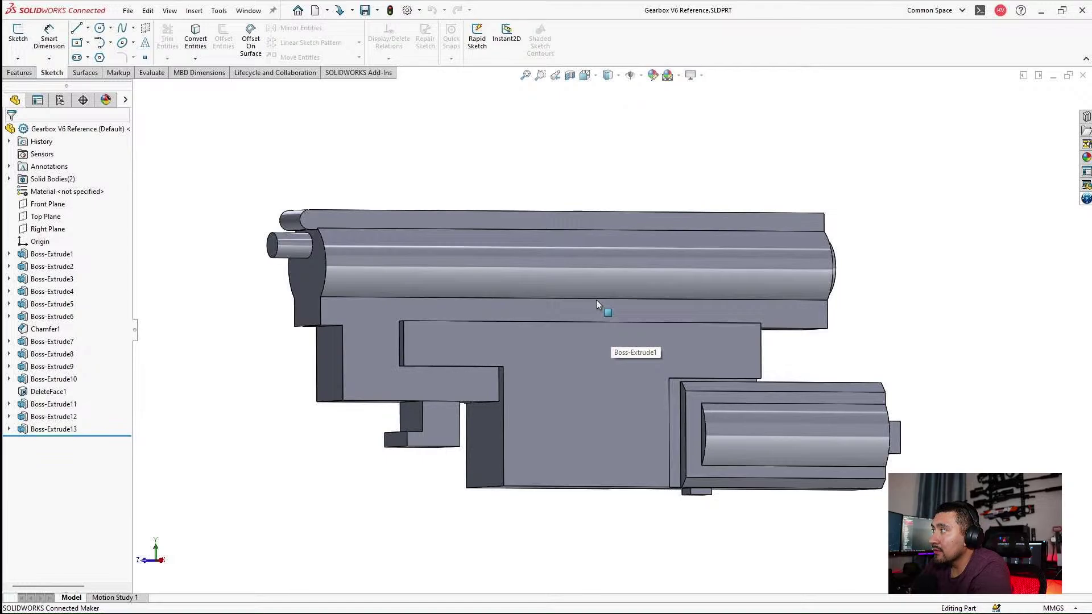
Examine the gearbox reference model's barrel, body and motor sections from several sides.
middle_drag(711, 321, 682, 352)
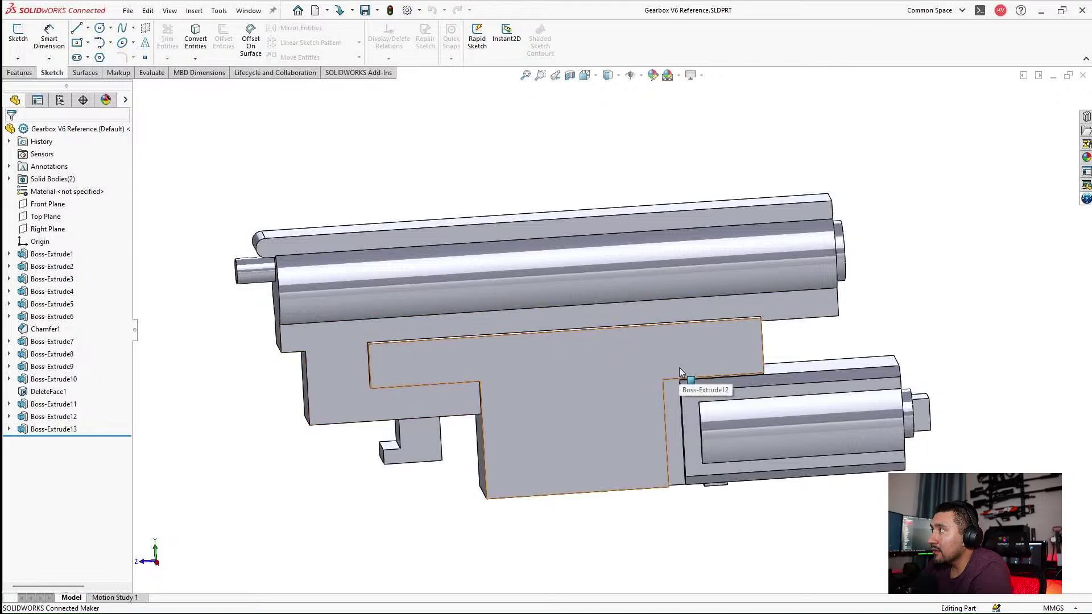
middle_drag(680, 373, 709, 301)
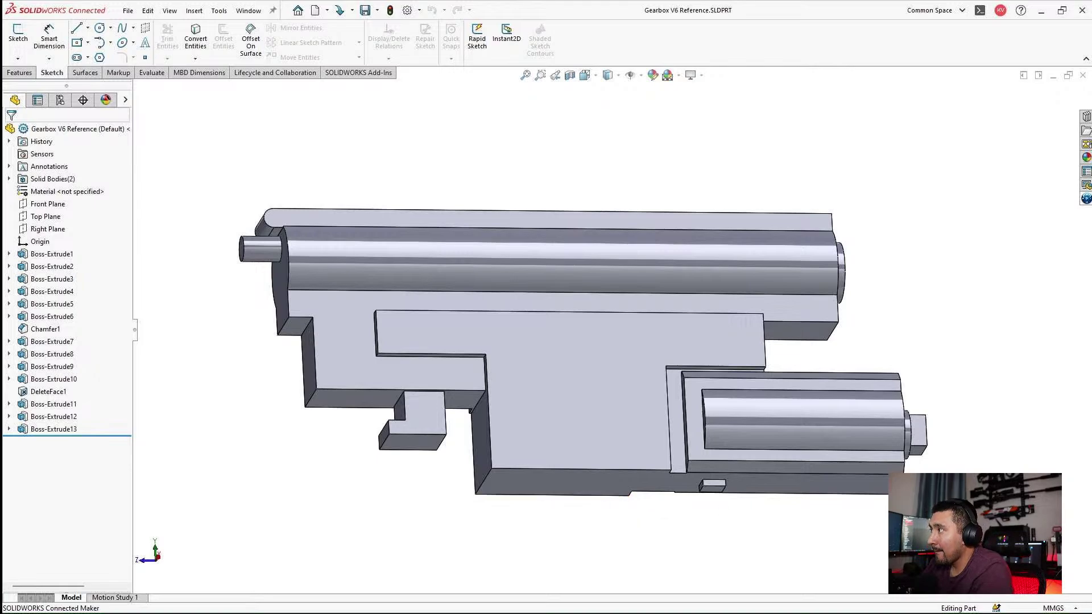
middle_drag(811, 343, 554, 328)
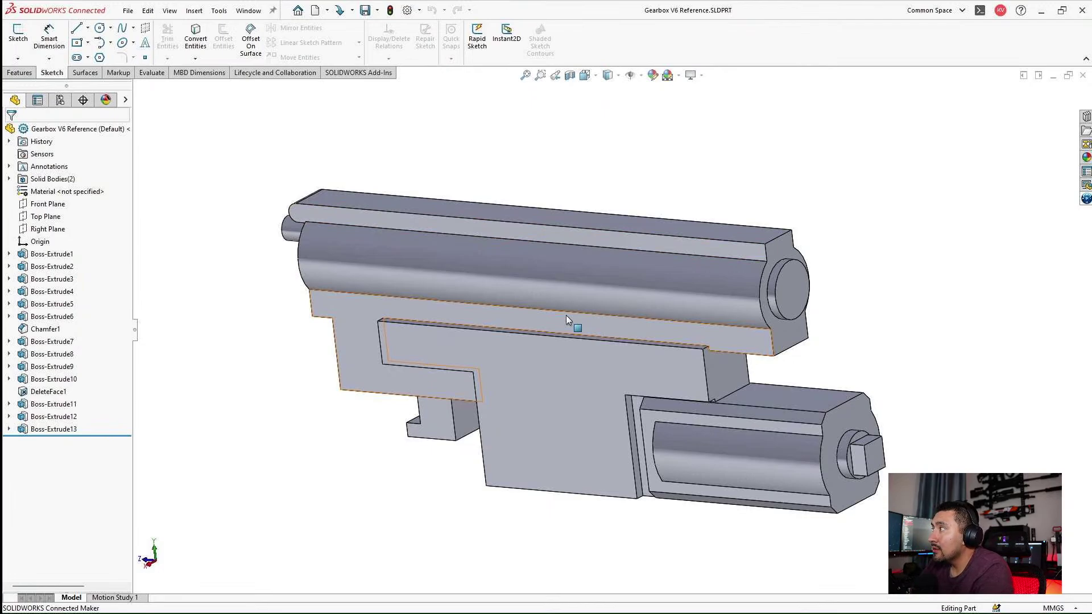
middle_drag(626, 294, 676, 224)
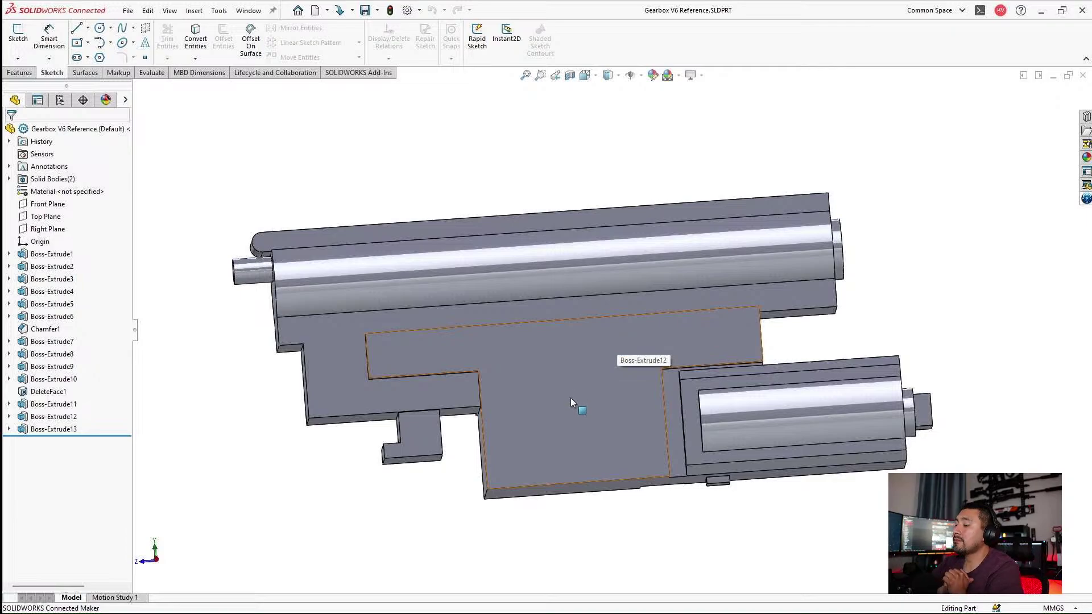
middle_drag(575, 402, 589, 349)
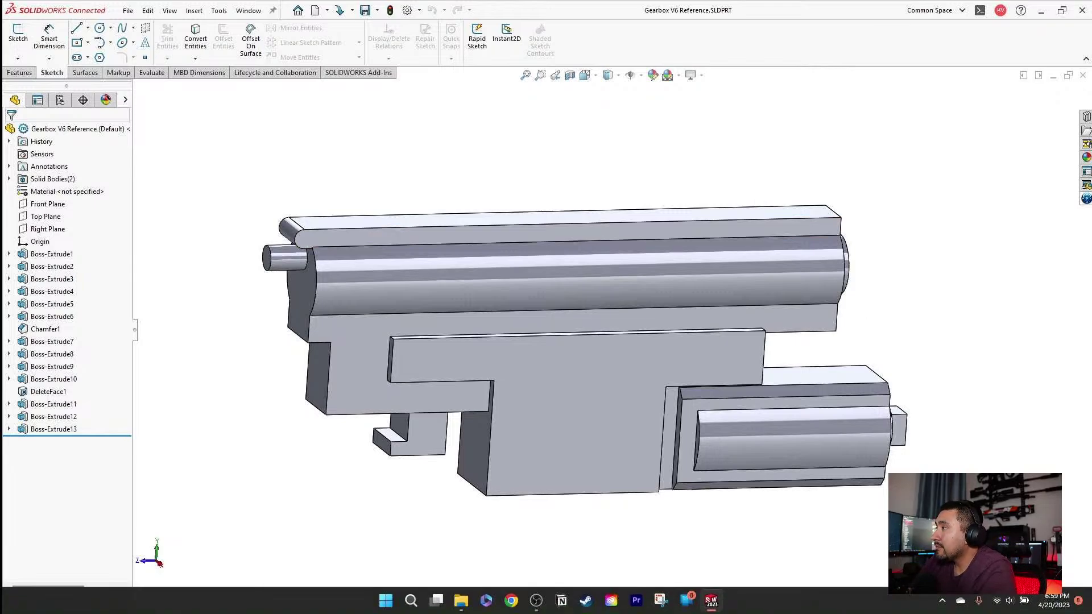
mouse_move(959, 611)
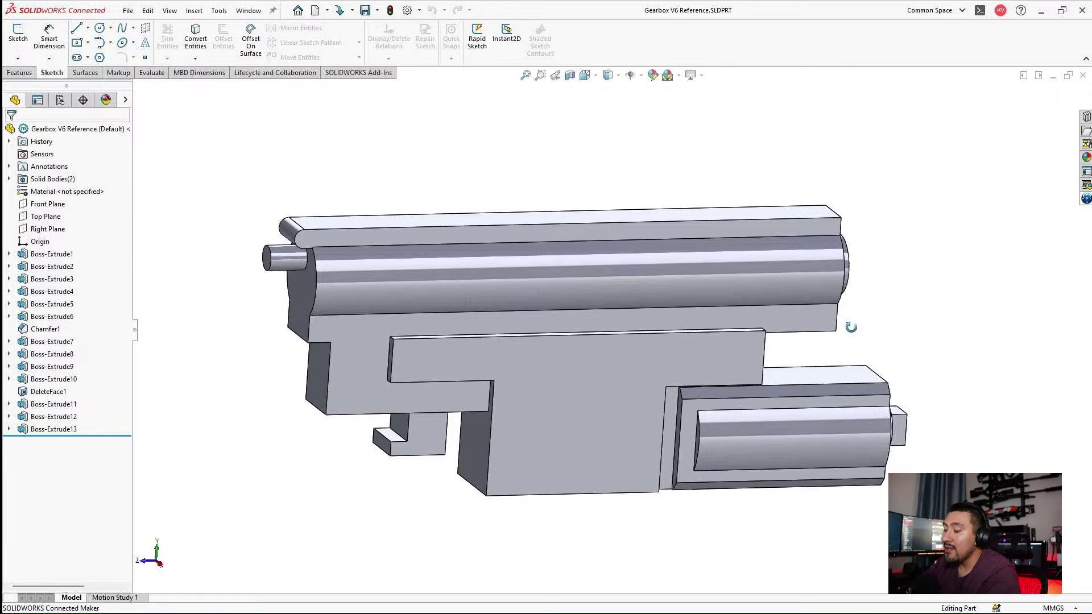
middle_drag(853, 322, 665, 314)
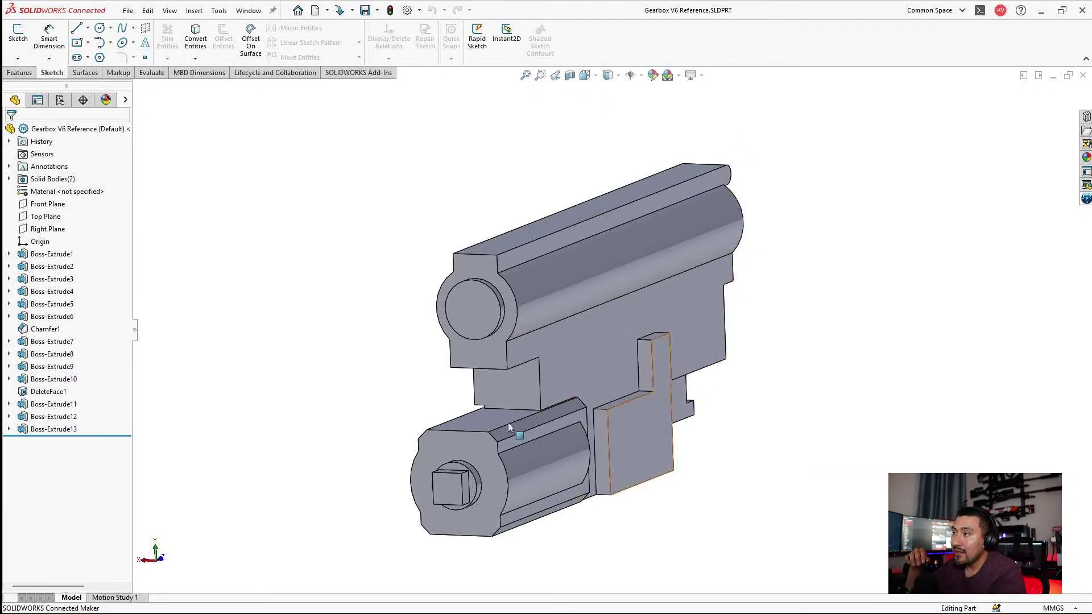
middle_drag(507, 422, 522, 299)
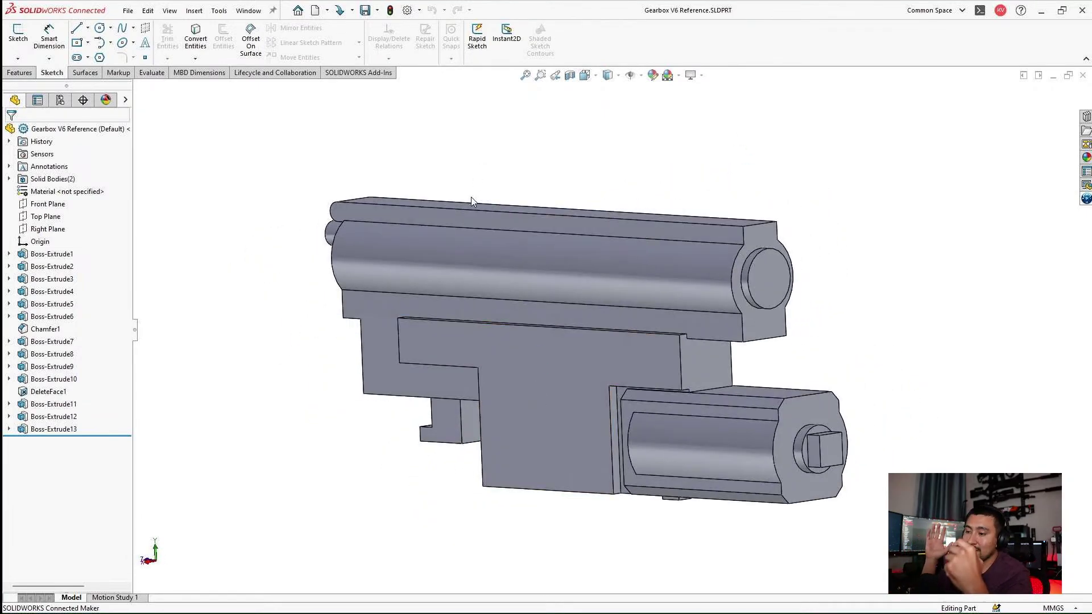
middle_drag(470, 197, 541, 182)
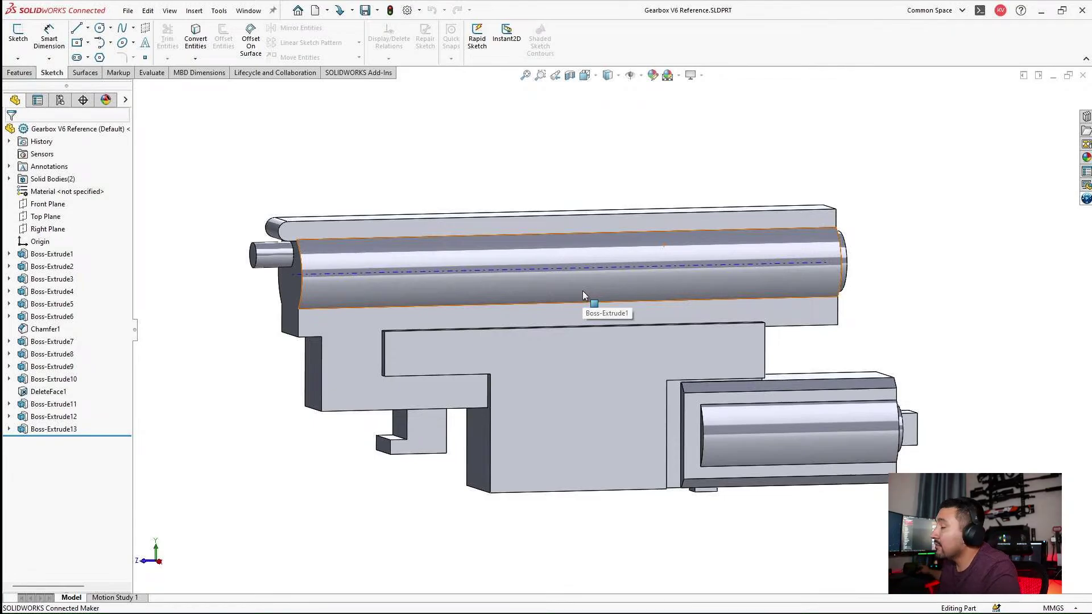
Start a new sketch on the Front Plane of the gearbox reference part.
click(41, 206)
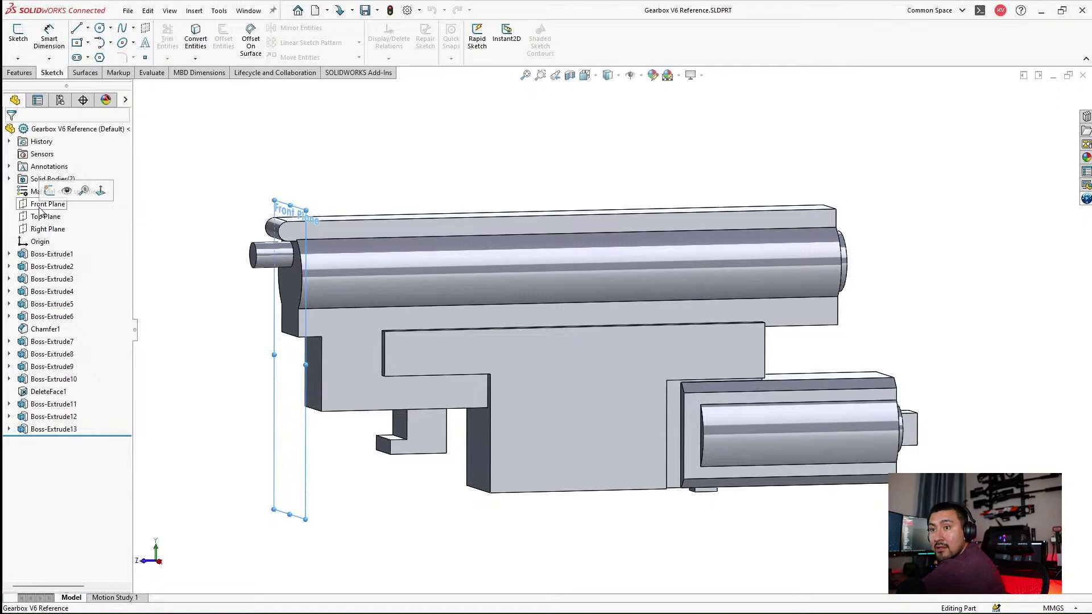
click(50, 190)
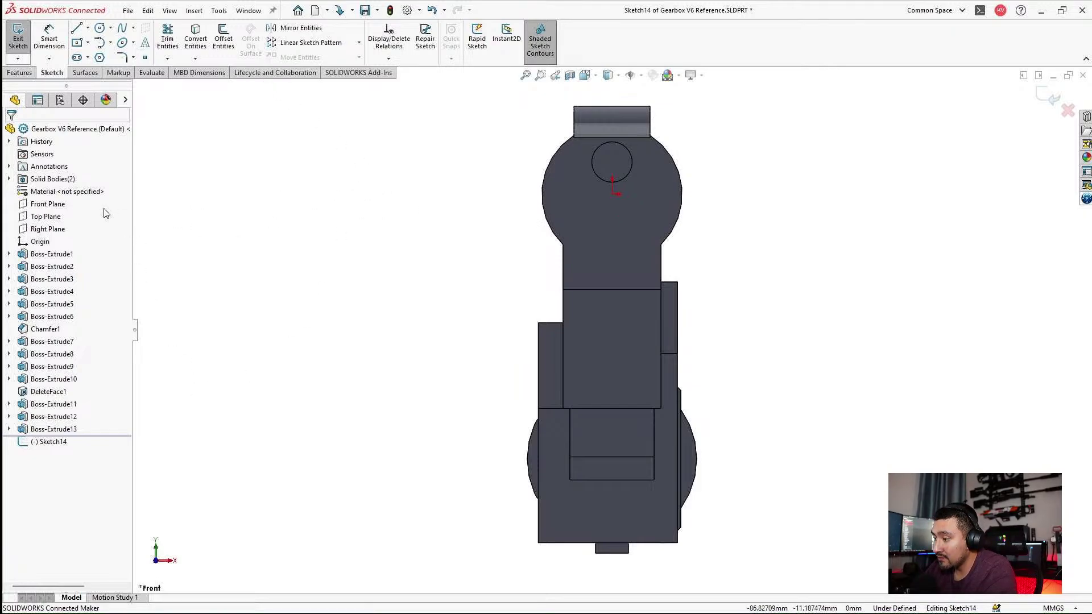
click(43, 205)
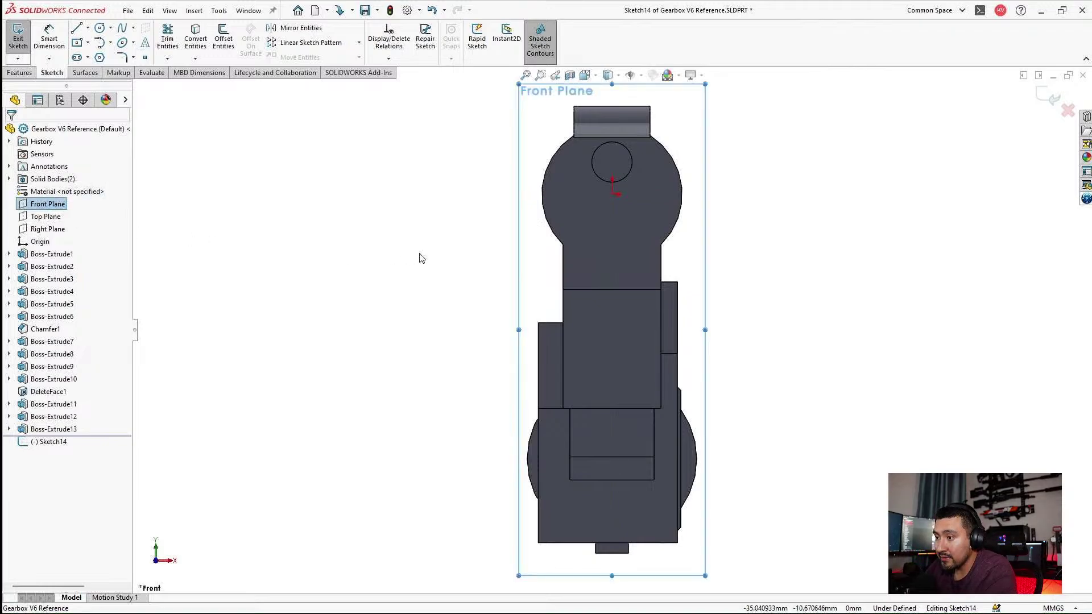
scroll(781, 257, up, 3)
scroll(819, 239, down, 1)
key(Escape)
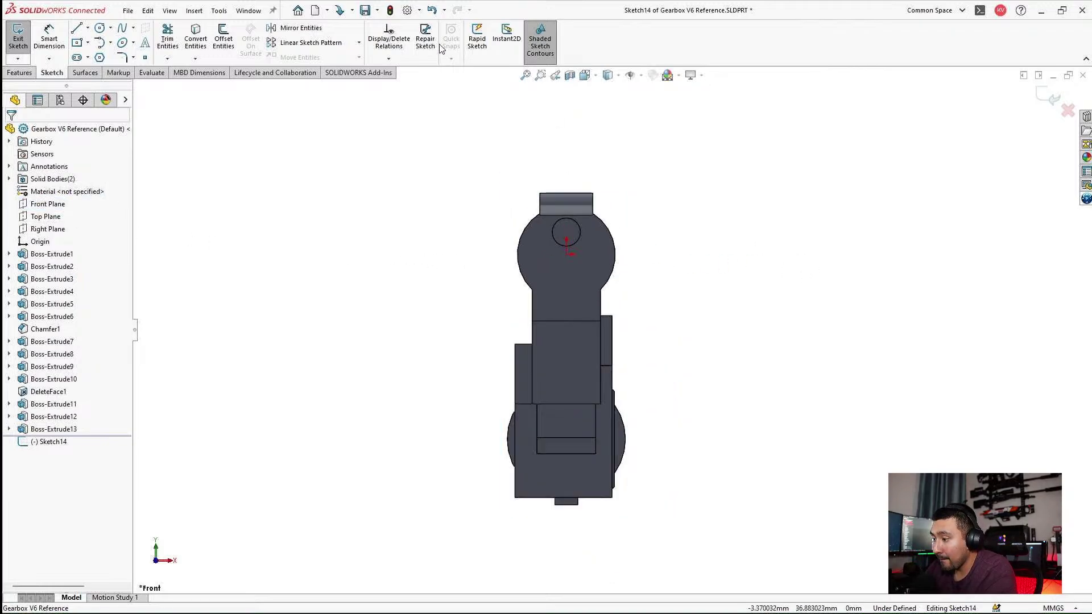
Draw a center rectangle enclosing the whole front outline of the gearbox, centred vertically below the origin.
click(76, 43)
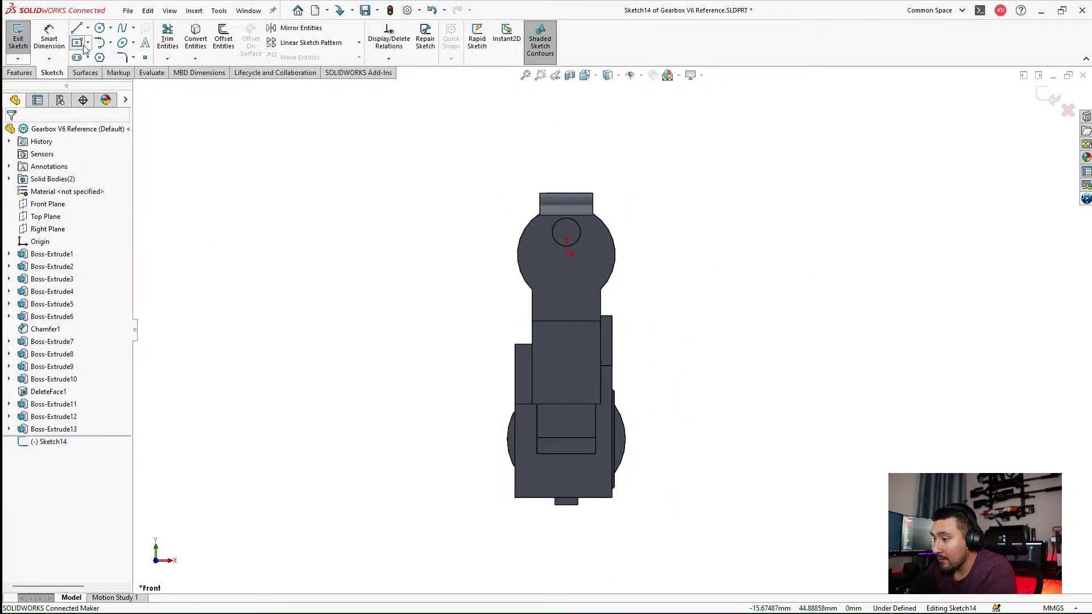
click(565, 376)
click(676, 176)
key(Escape)
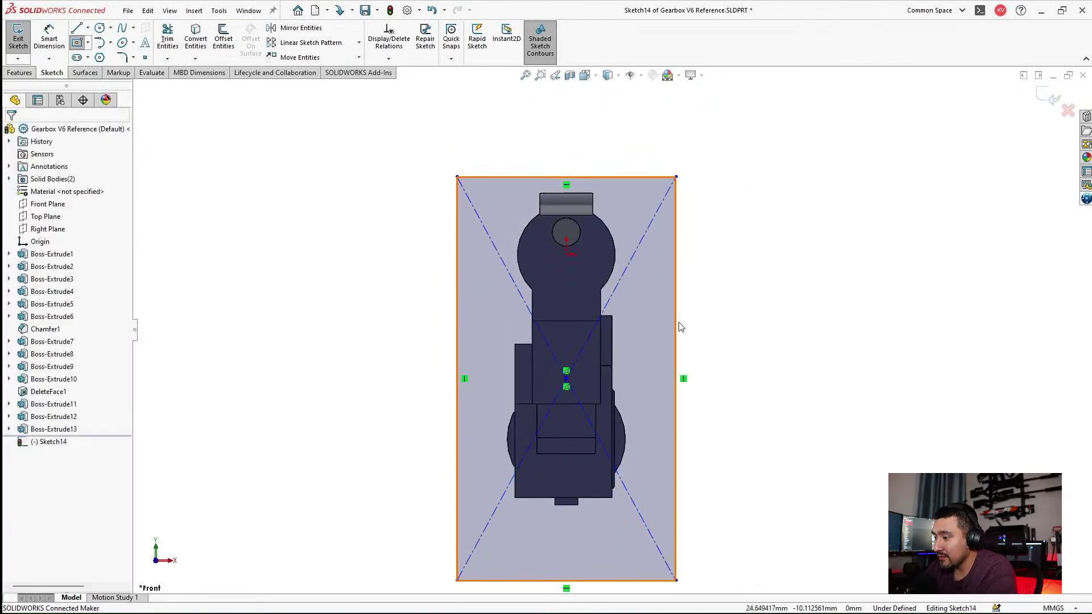
Draw a vertical centerline from the rectangle's centre point up to the sketch origin.
click(88, 27)
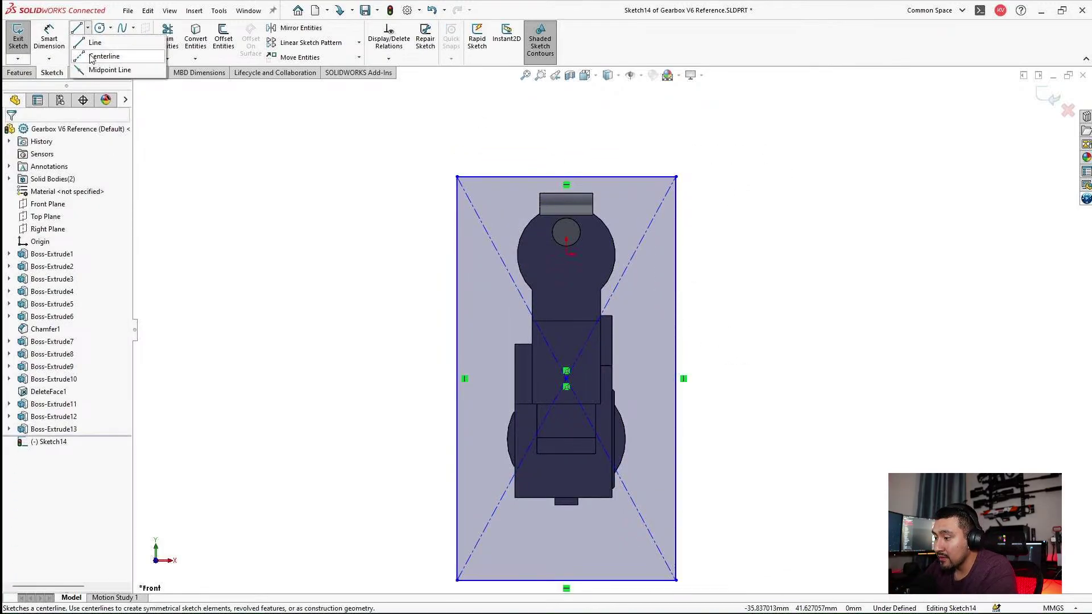
click(104, 53)
click(566, 378)
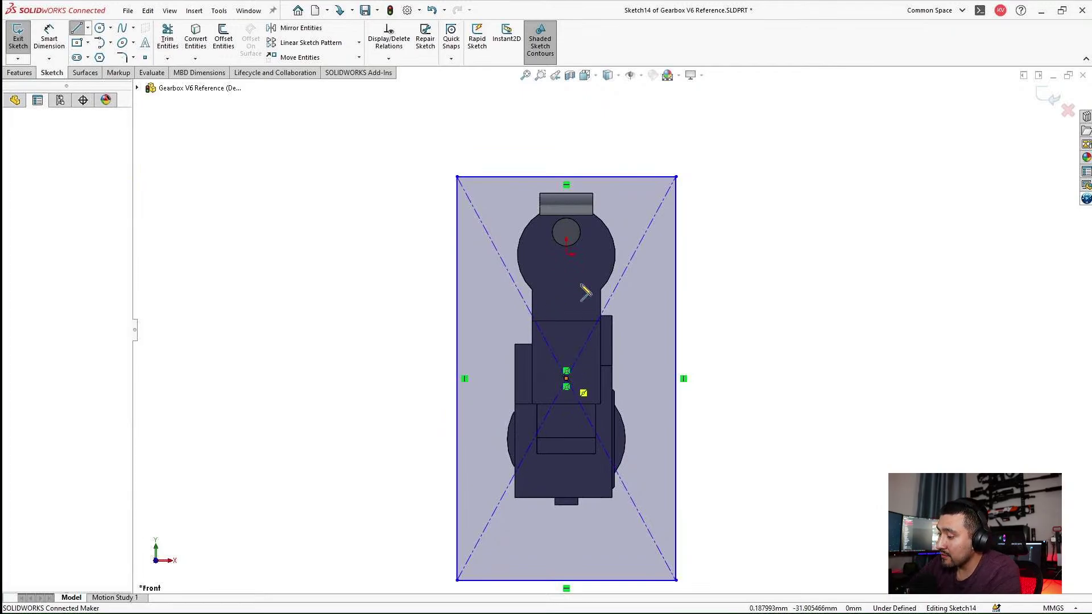
click(567, 255)
key(Escape)
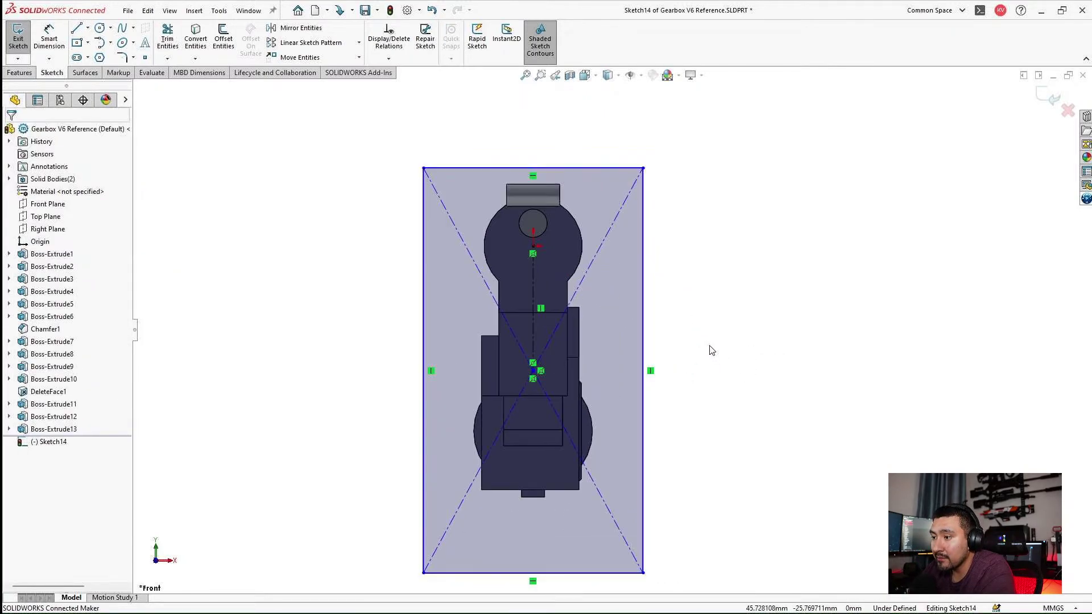
Delete the rectangle and its centerline from the sketch.
scroll(654, 385, down, 2)
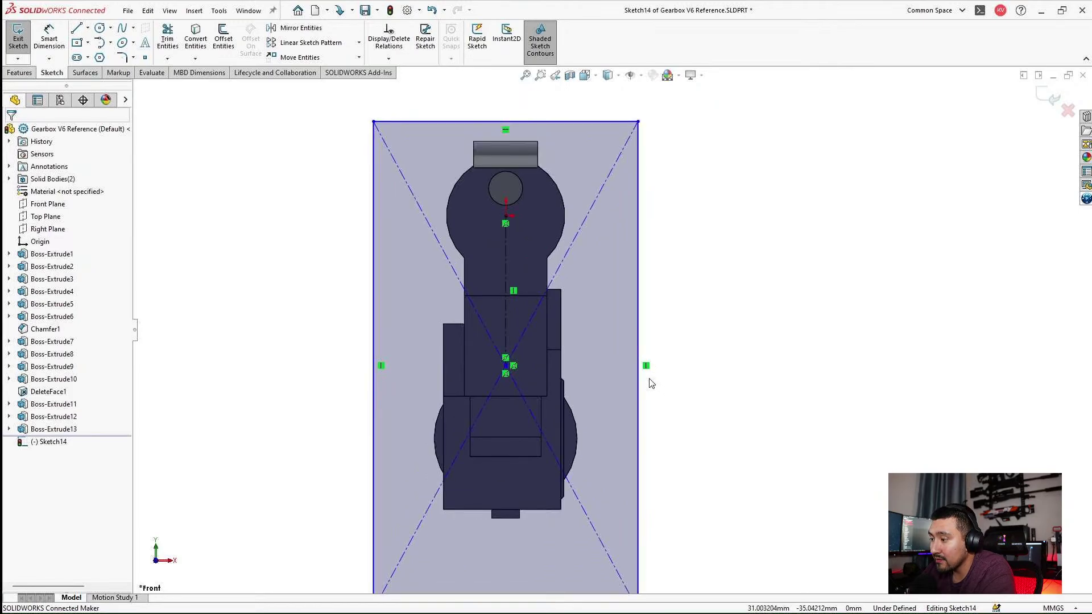
scroll(648, 384, up, 3)
scroll(600, 275, down, 1)
scroll(600, 275, down, 1)
scroll(648, 370, up, 2)
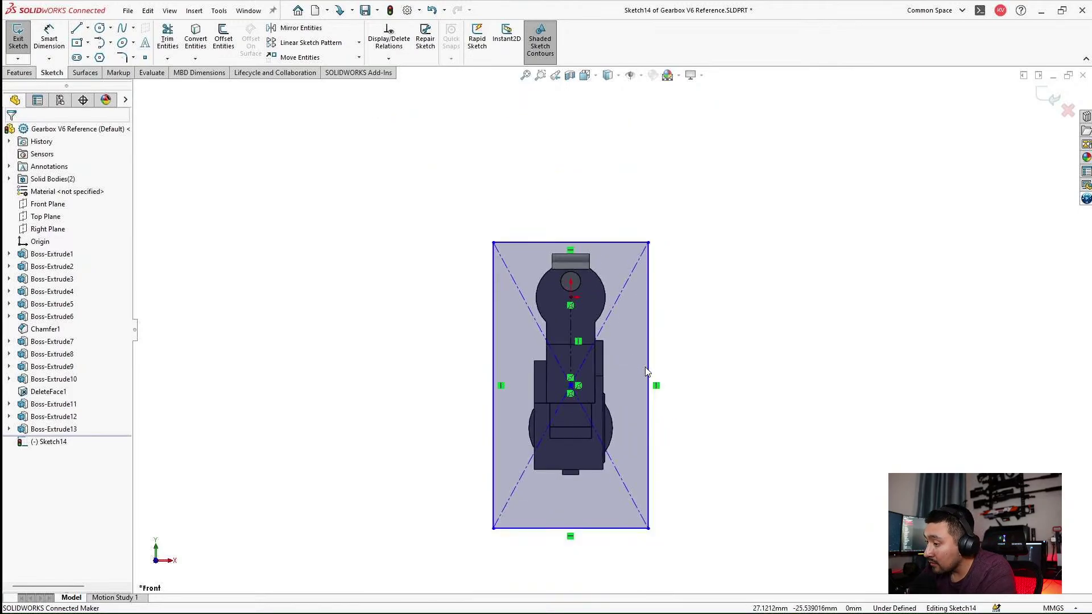
scroll(647, 369, down, 1)
scroll(739, 239, up, 2)
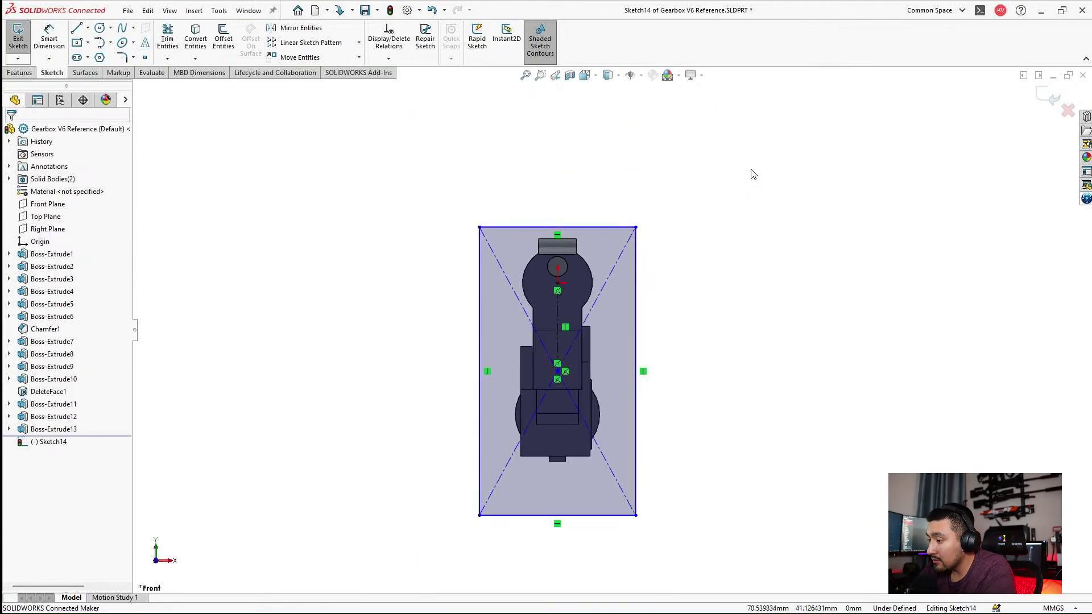
mouse_move(752, 169)
mouse_down()
mouse_move(358, 565)
mouse_move(357, 583)
mouse_up()
key(Delete)
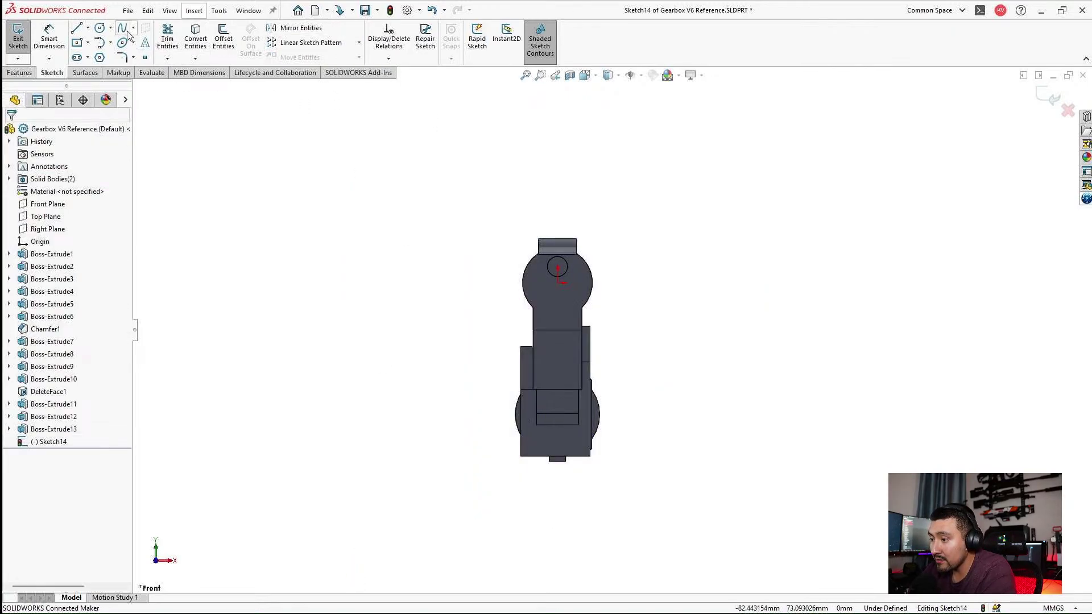
Draw a vertical centerline through the origin, extending above and below the gearbox outline.
click(88, 28)
click(93, 55)
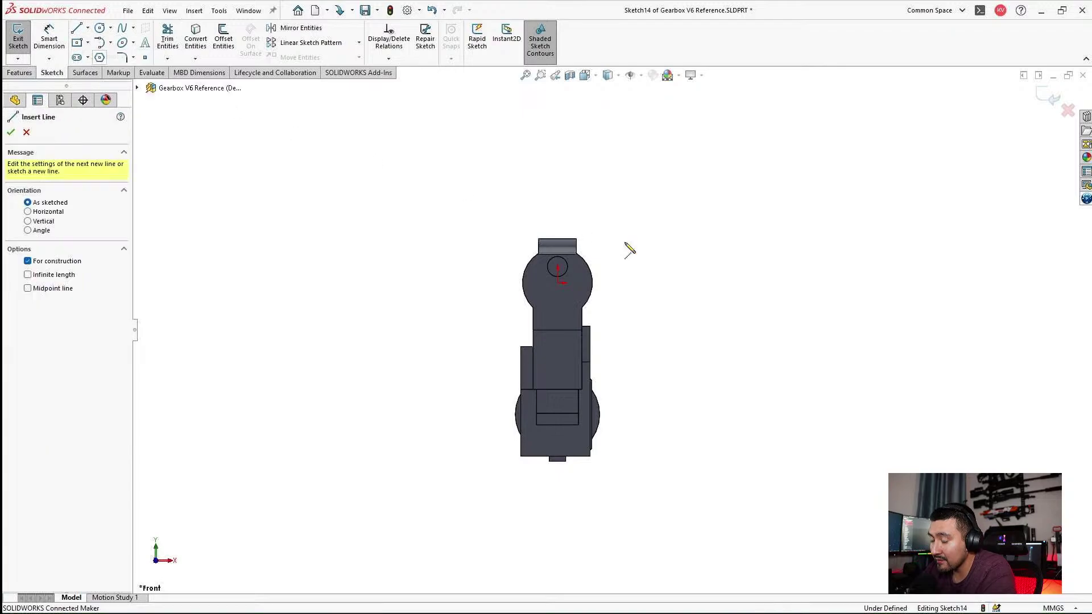
click(557, 178)
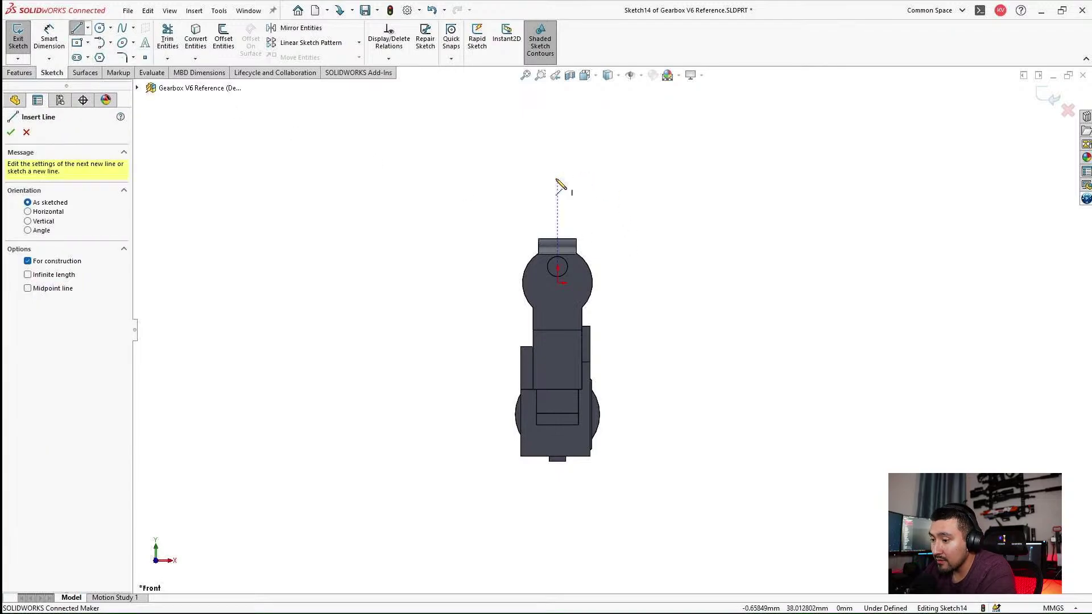
click(558, 503)
key(Escape)
Sketch a vertical line about 14.6 mm long just outside the cylinder's rounded side and make it construction geometry.
key(l)
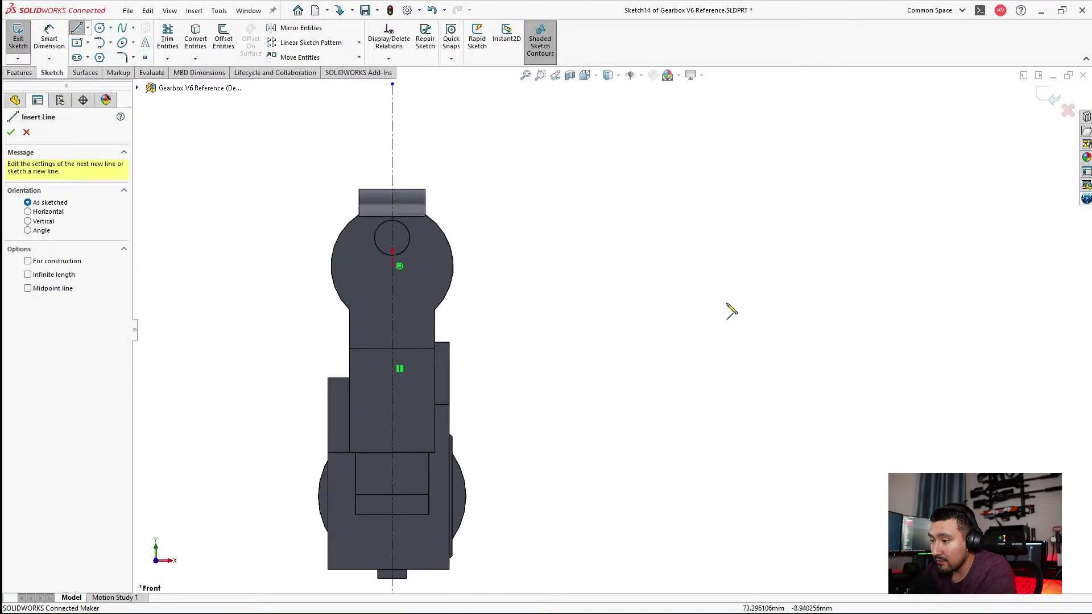
scroll(519, 281, down, 5)
click(388, 164)
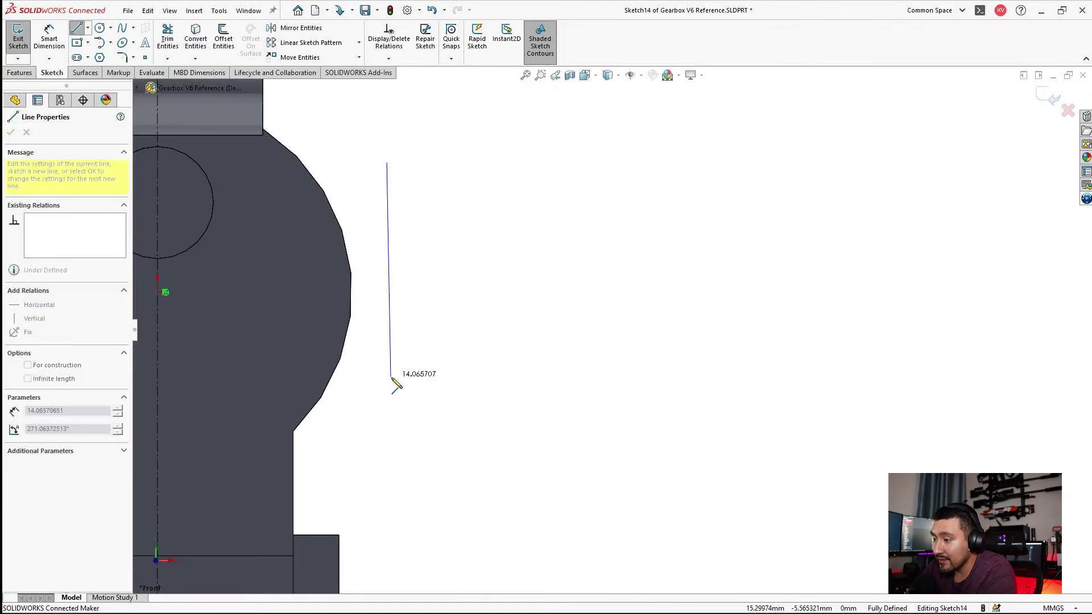
click(388, 385)
key(Escape)
click(386, 307)
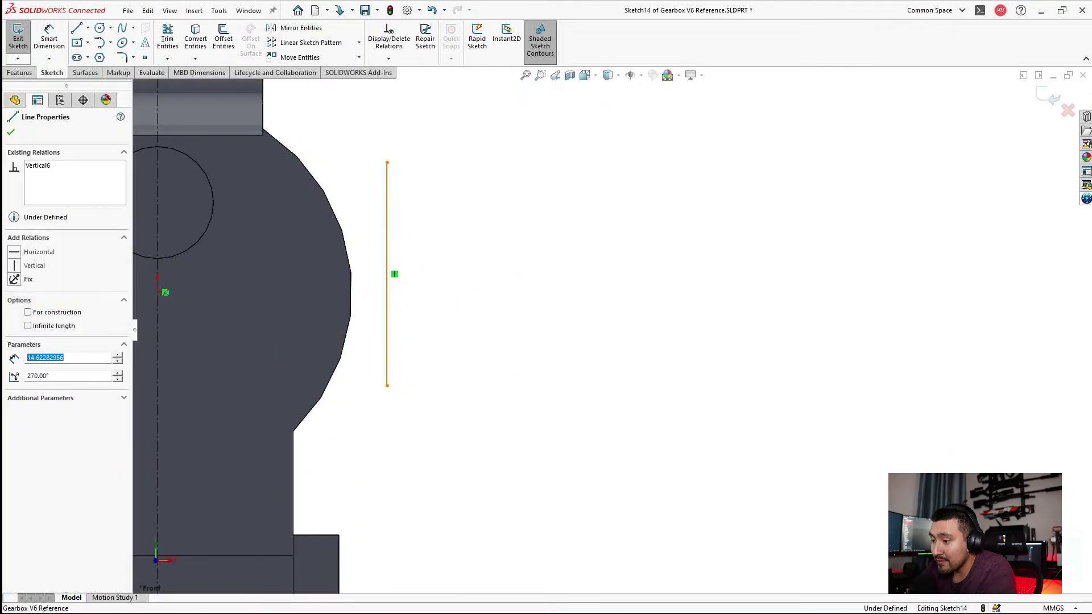
click(33, 311)
key(Escape)
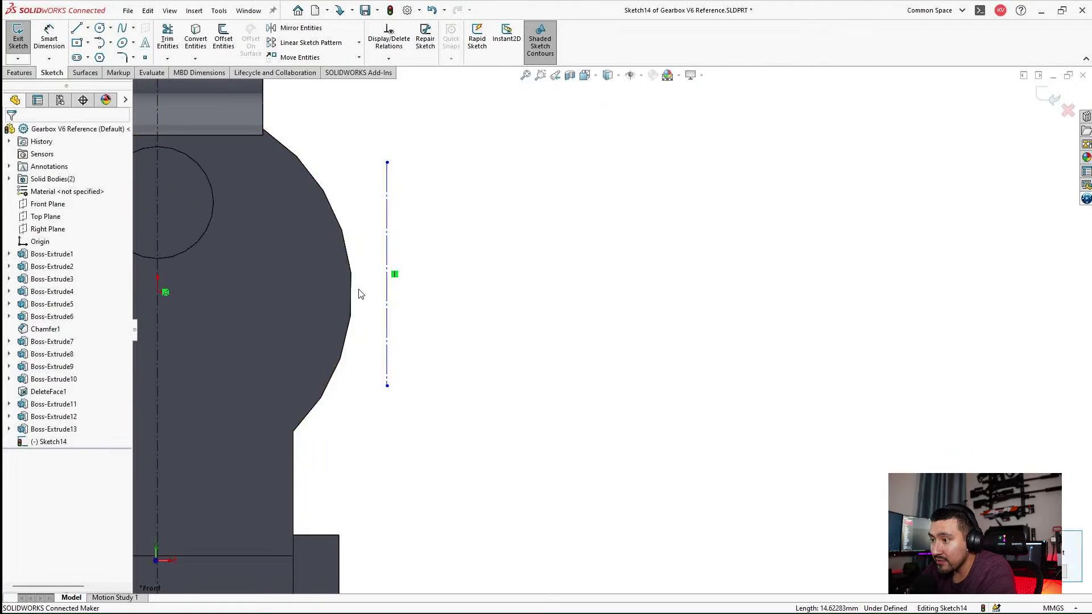
Make the vertical construction line tangent to the rounded edge of the gearbox cylinder.
click(352, 288)
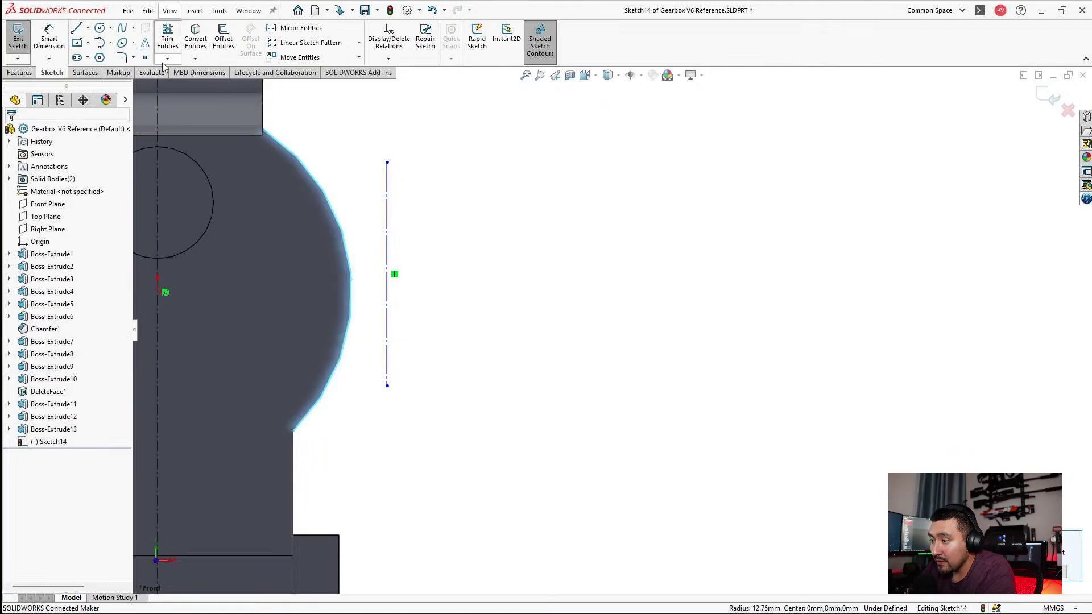
click(387, 249)
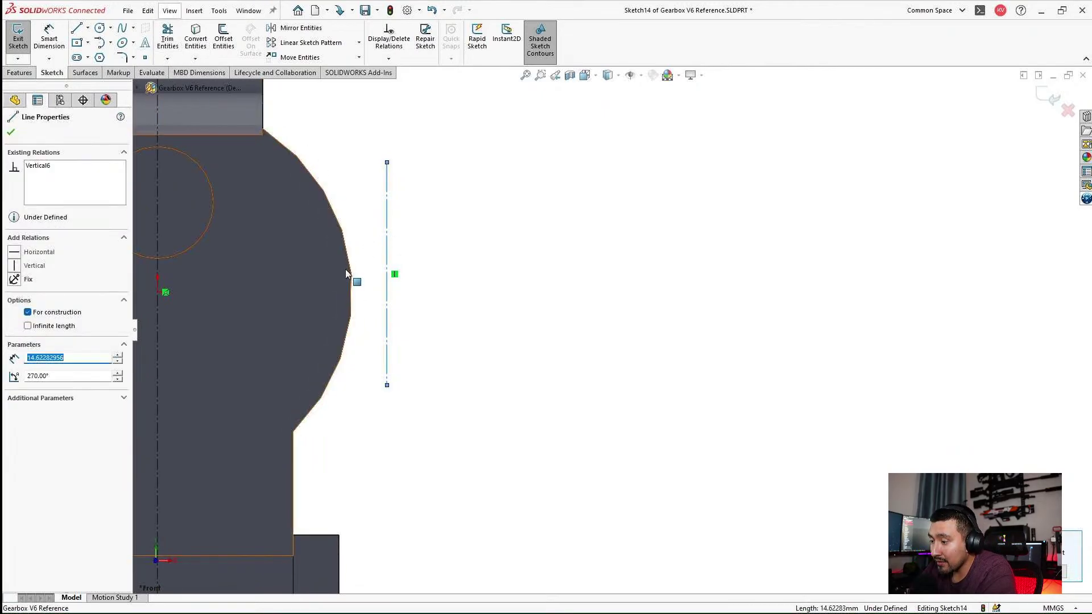
ctrl+click(360, 283)
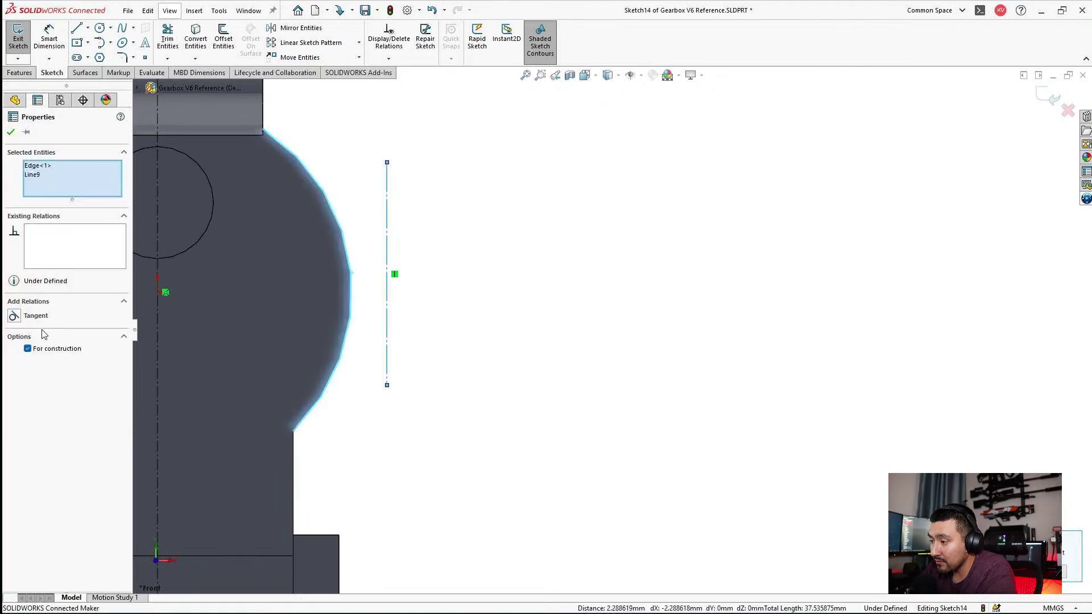
click(14, 316)
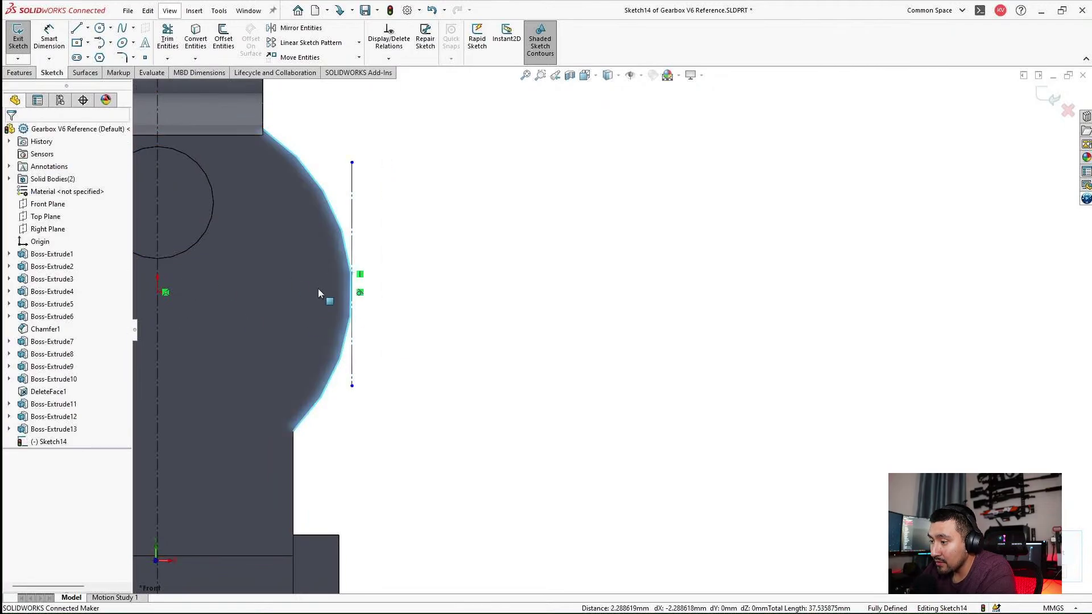
Sketch an open three-sided bracket beside the tangent line, with horizontal legs about 3.3 mm long and a vertical side about 3.5 mm.
click(79, 29)
click(436, 264)
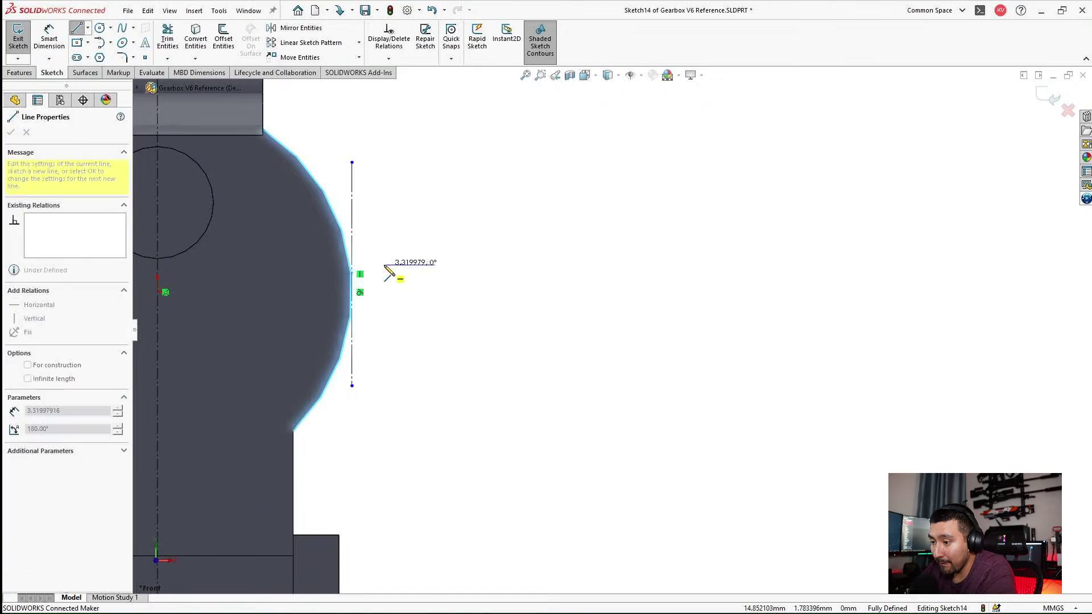
click(385, 264)
click(384, 317)
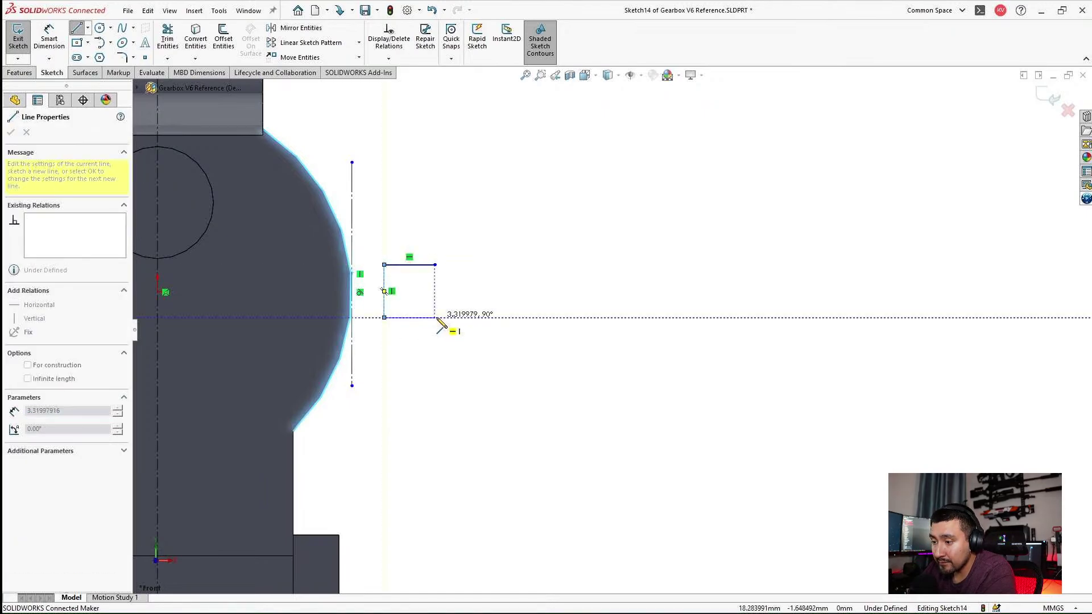
click(435, 318)
key(Escape)
Make the bracket's vertical side collinear with the tangent construction line.
click(384, 299)
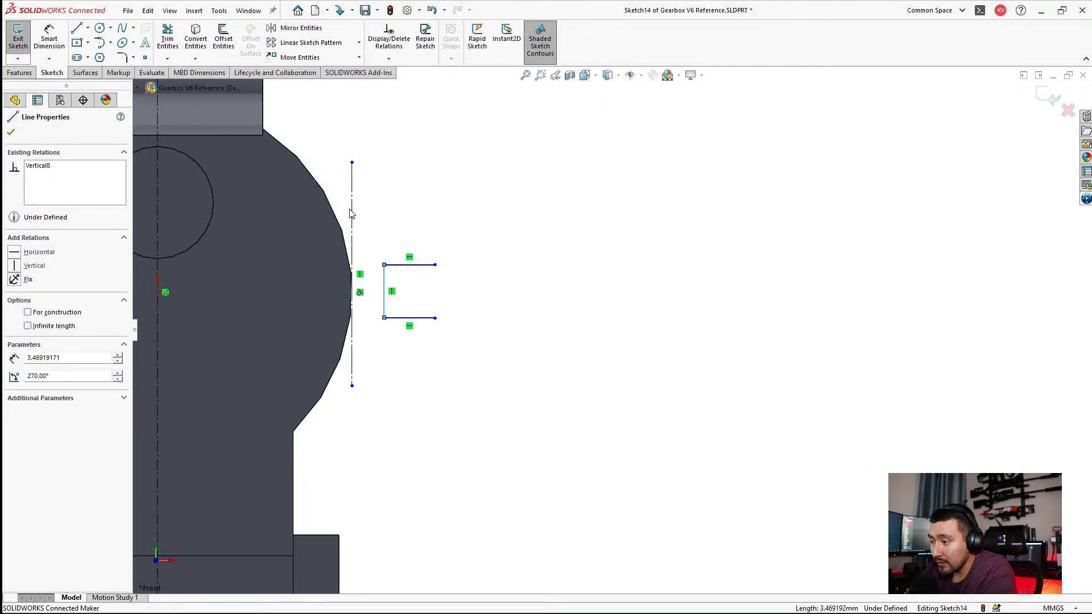
ctrl+click(352, 211)
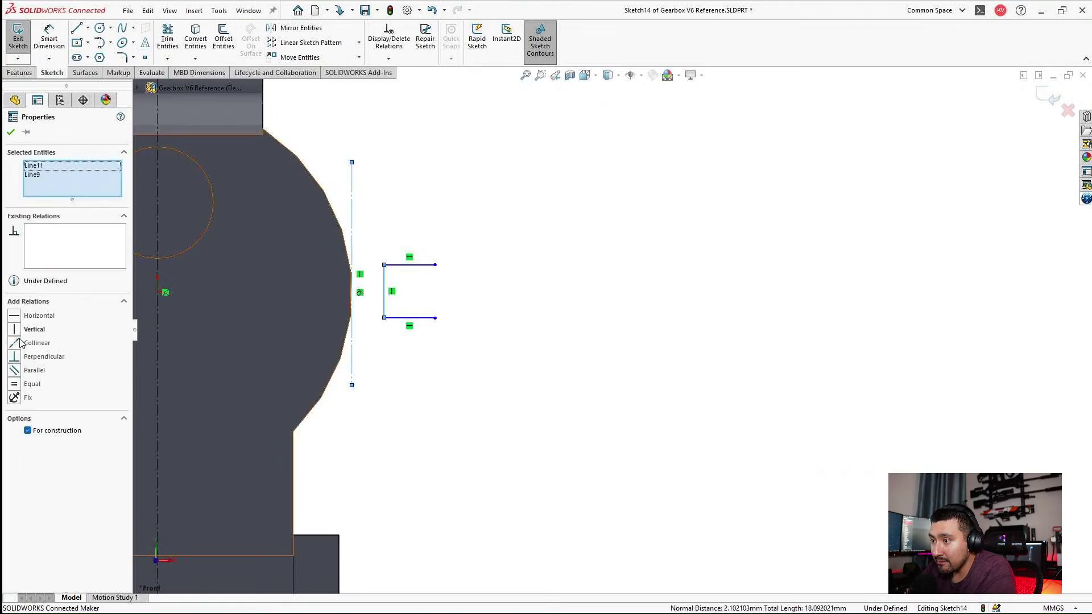
click(28, 343)
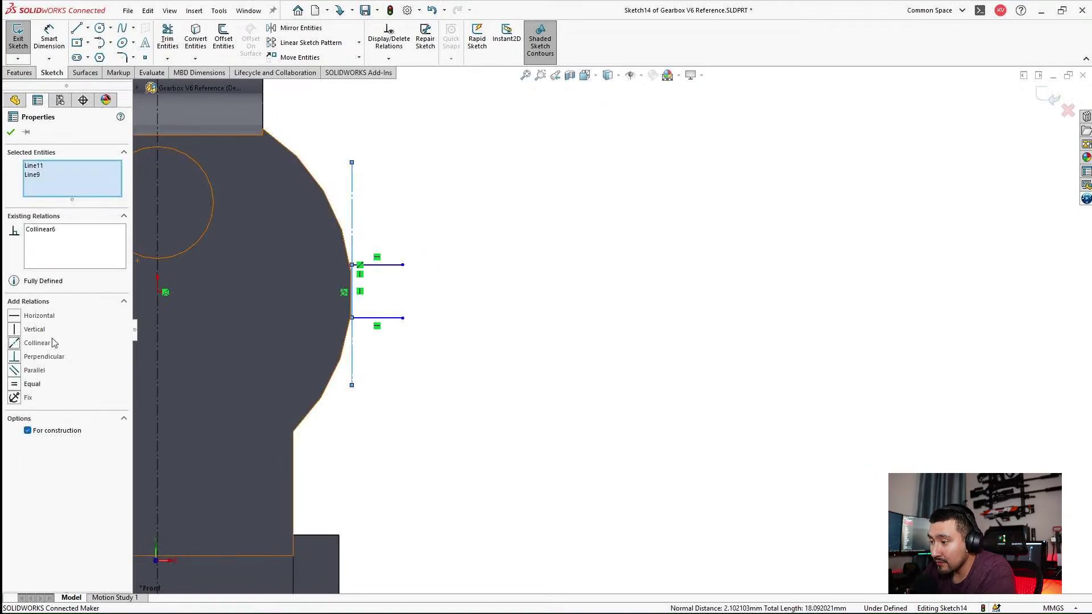
click(422, 308)
Draw a horizontal centerline outward from the midpoint of the bracket's vertical side, slightly longer than the legs.
scroll(381, 279, down, 2)
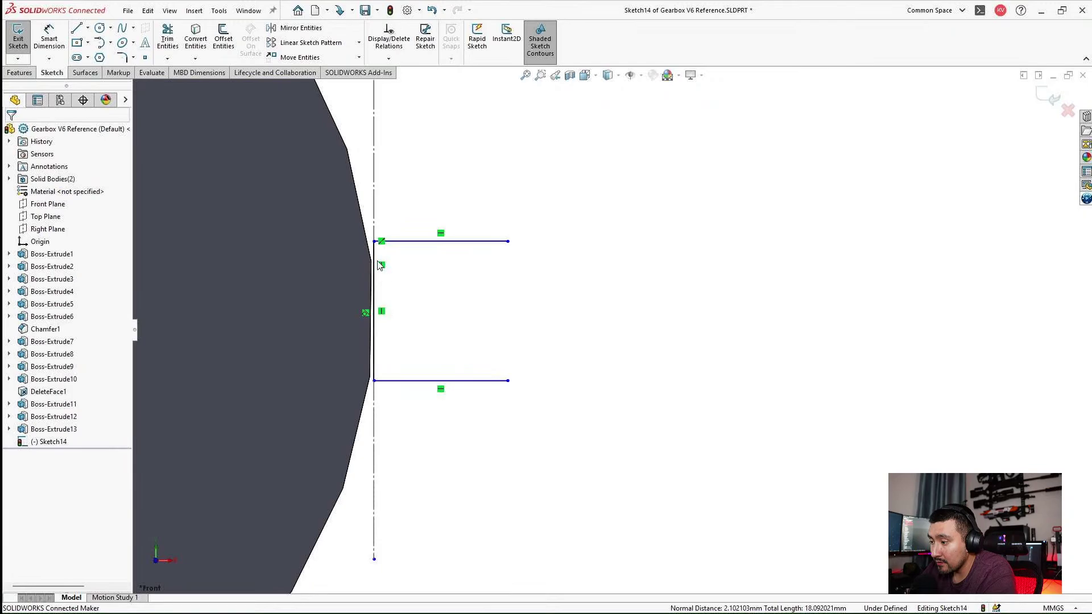
click(87, 28)
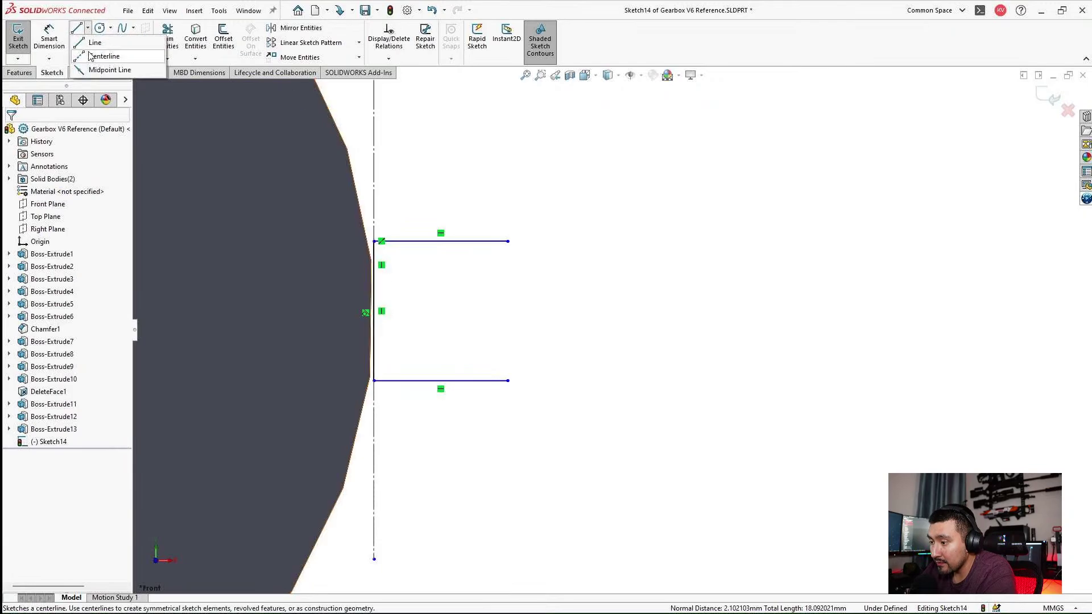
click(102, 56)
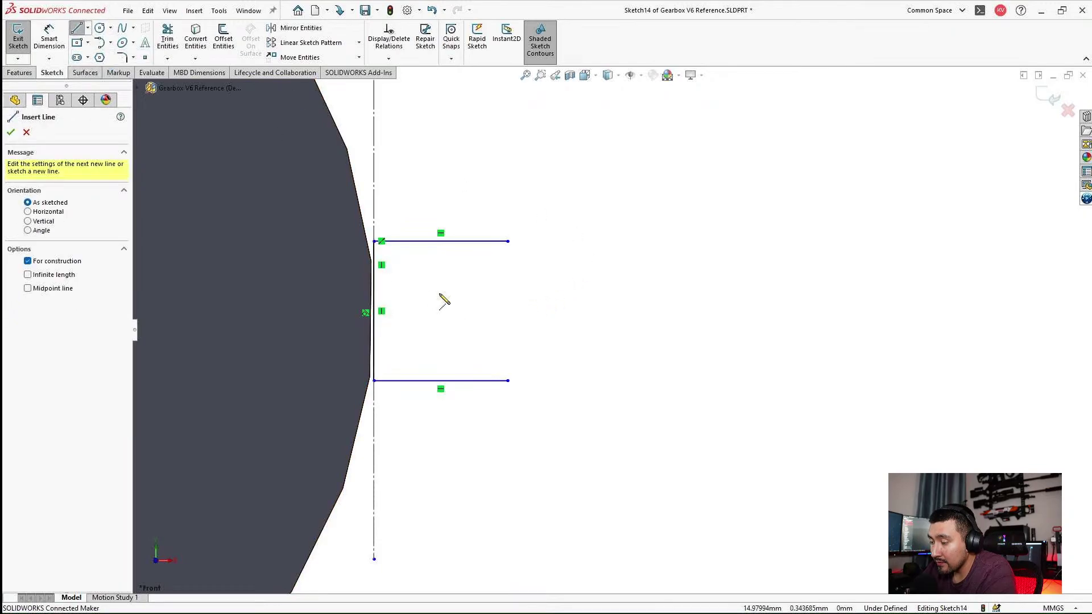
click(374, 312)
double_click(524, 311)
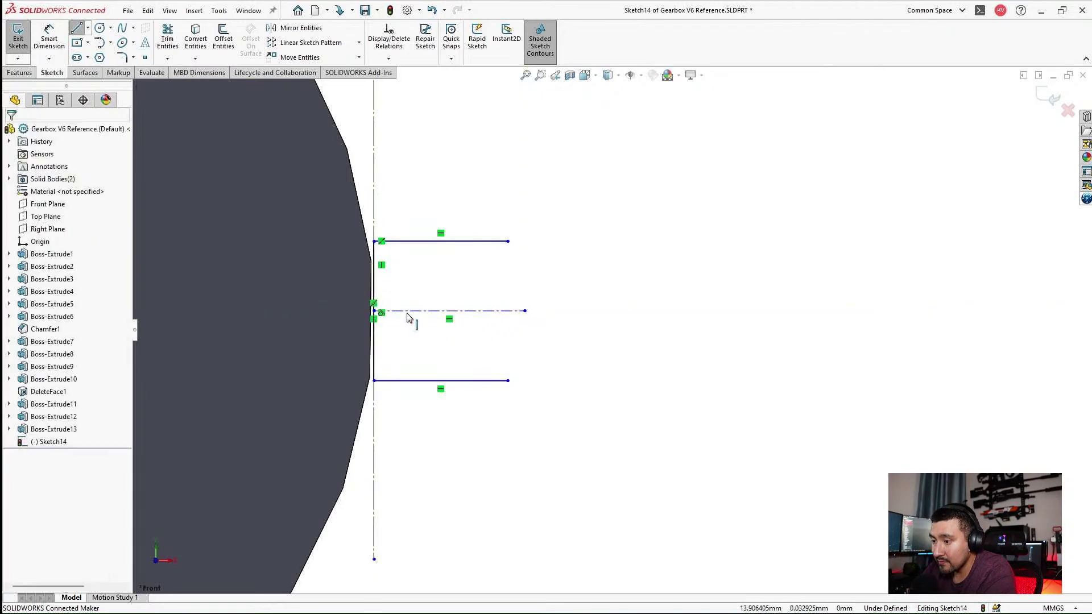
key(Escape)
Make the horizontal centerline's inner endpoint coincident with the cylinder's rounded edge and move the bracket's upper leg to widen its opening.
mouse_move(374, 311)
mouse_down()
mouse_move(375, 337)
mouse_move(374, 313)
mouse_up()
ctrl+click(364, 220)
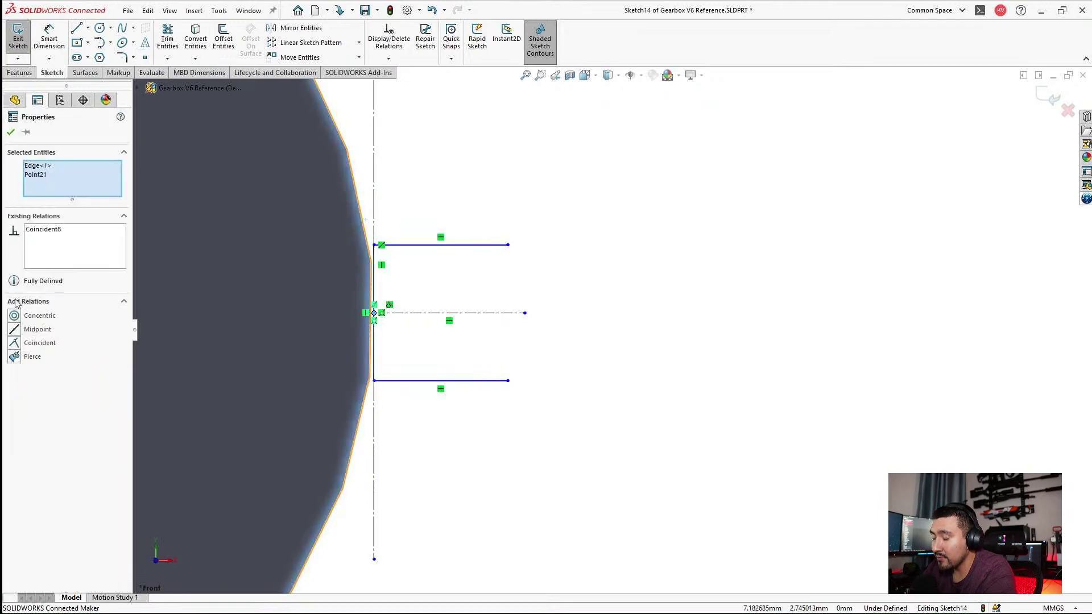
click(16, 345)
mouse_move(430, 248)
mouse_down()
mouse_move(429, 269)
mouse_move(434, 236)
mouse_up()
scroll(555, 330, up, 8)
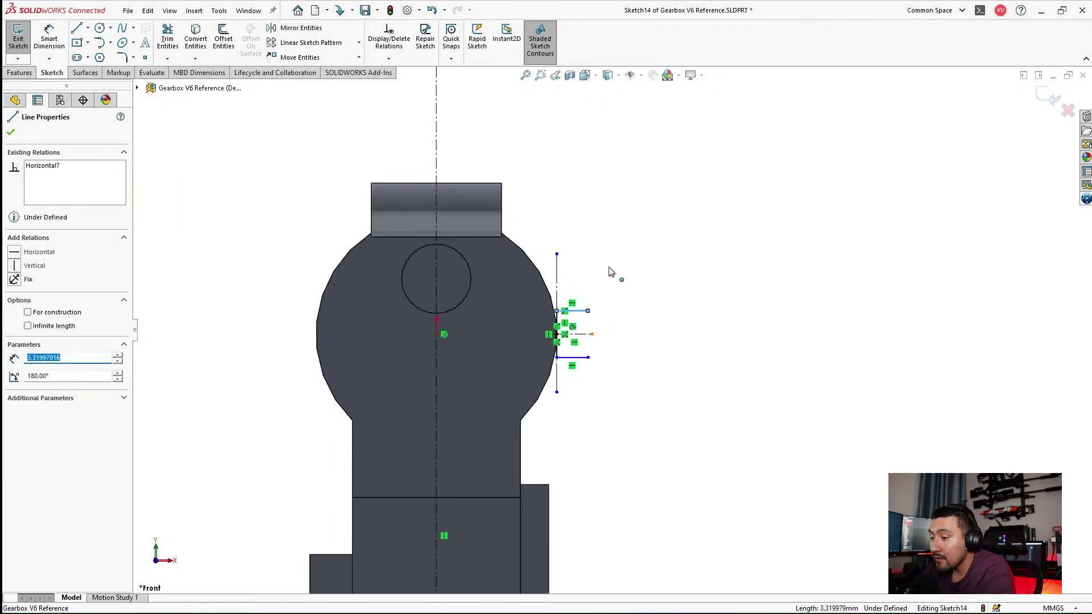
scroll(704, 341, down, 5)
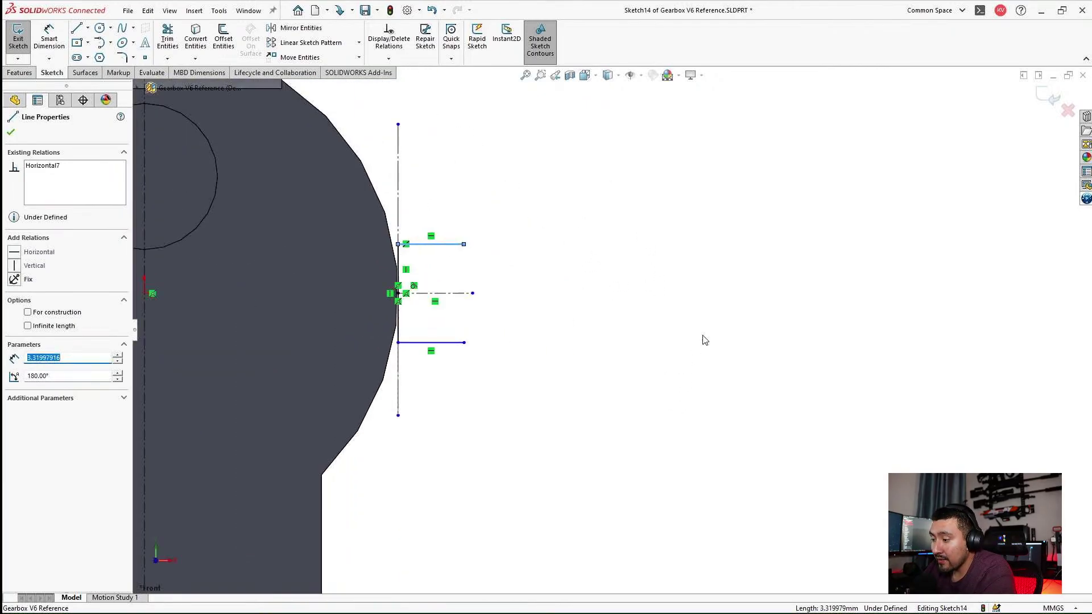
click(570, 287)
scroll(570, 284, up, 5)
scroll(575, 278, down, 5)
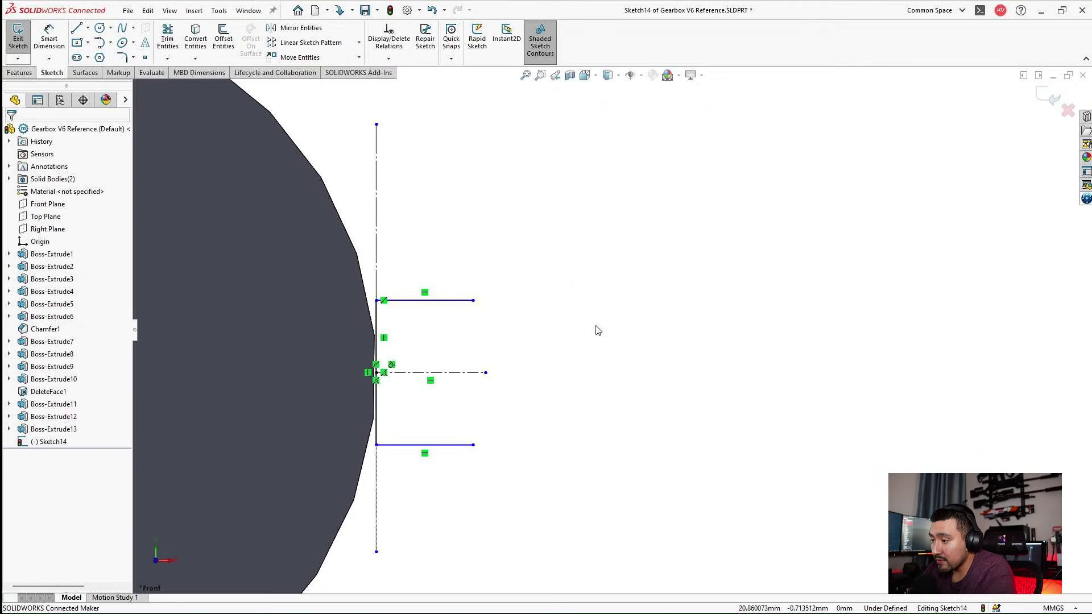
key(l)
scroll(602, 398, up, 3)
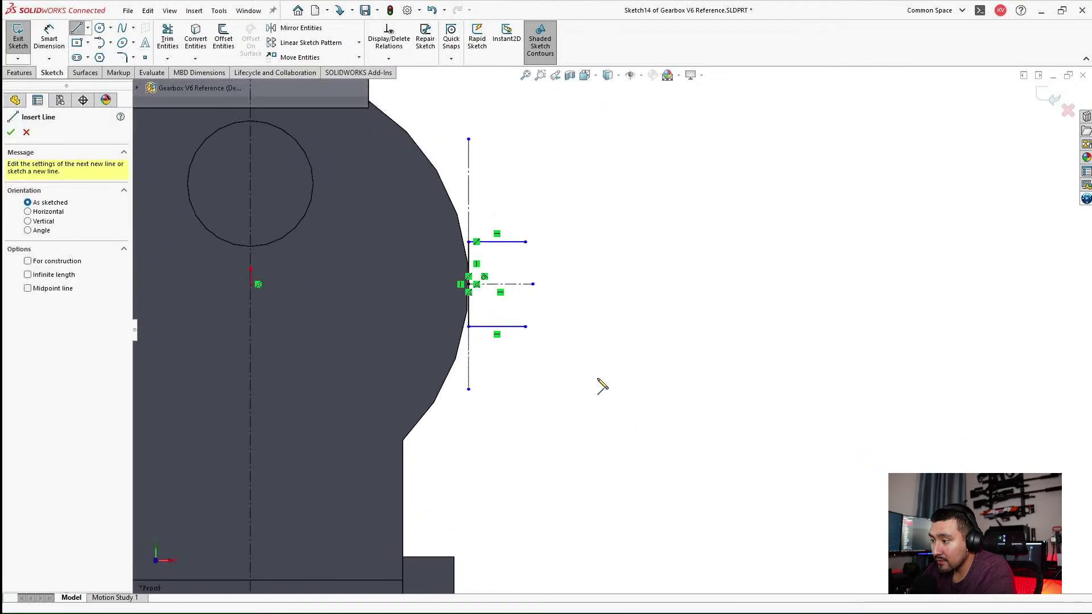
key(Escape)
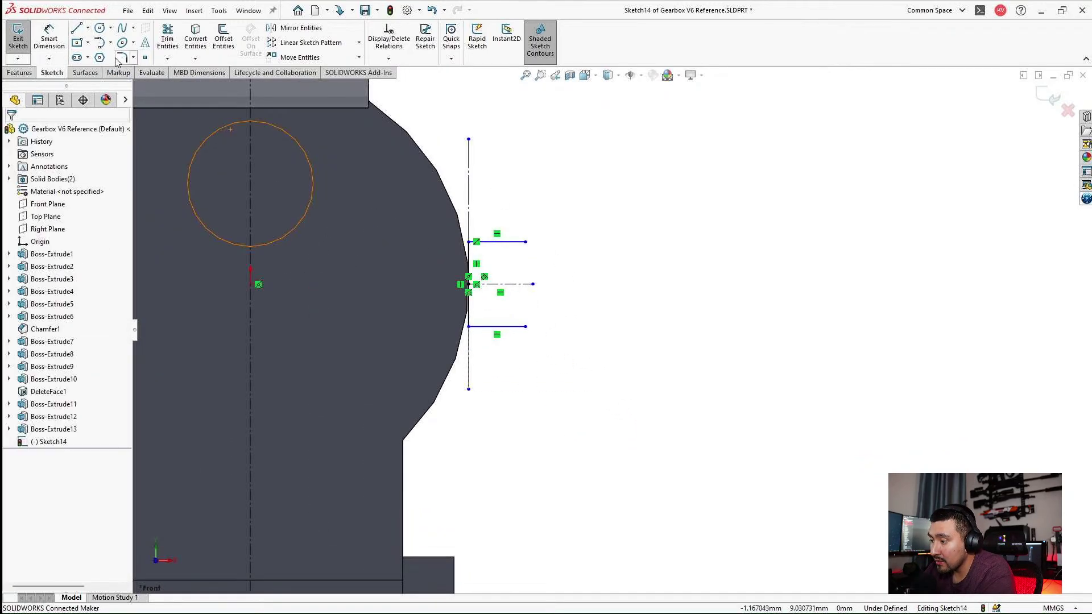
click(76, 28)
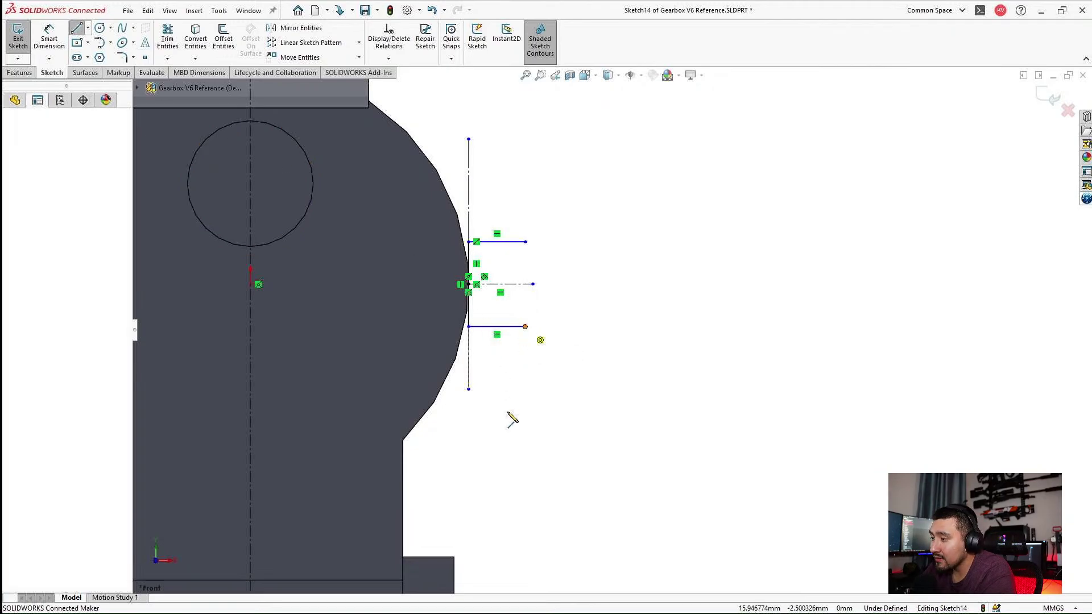
click(525, 327)
scroll(586, 449, up, 4)
scroll(603, 409, down, 4)
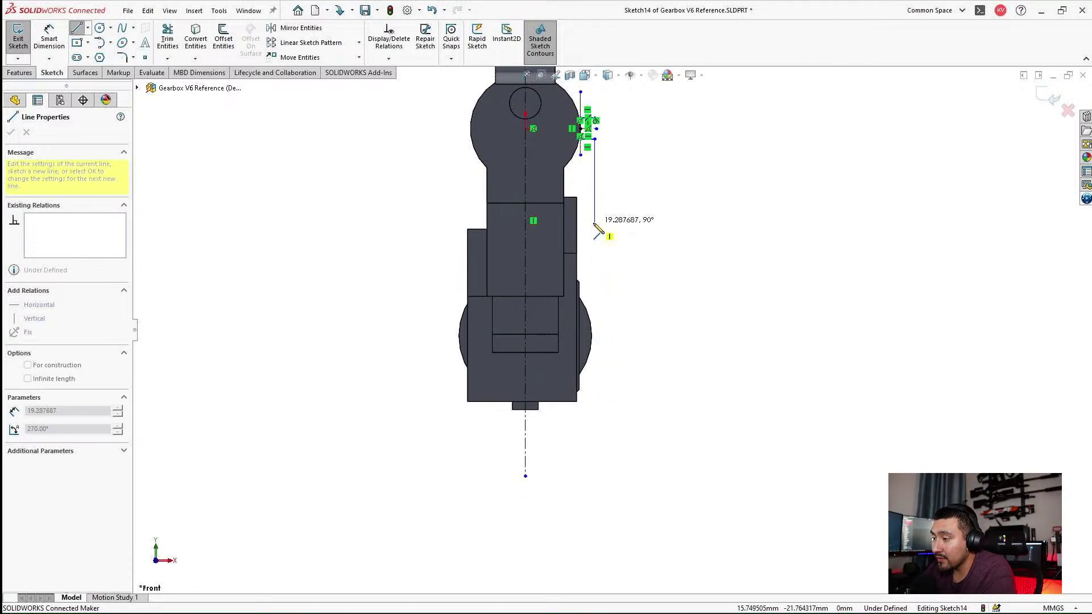
scroll(595, 221, up, 4)
scroll(596, 221, down, 1)
scroll(613, 273, down, 2)
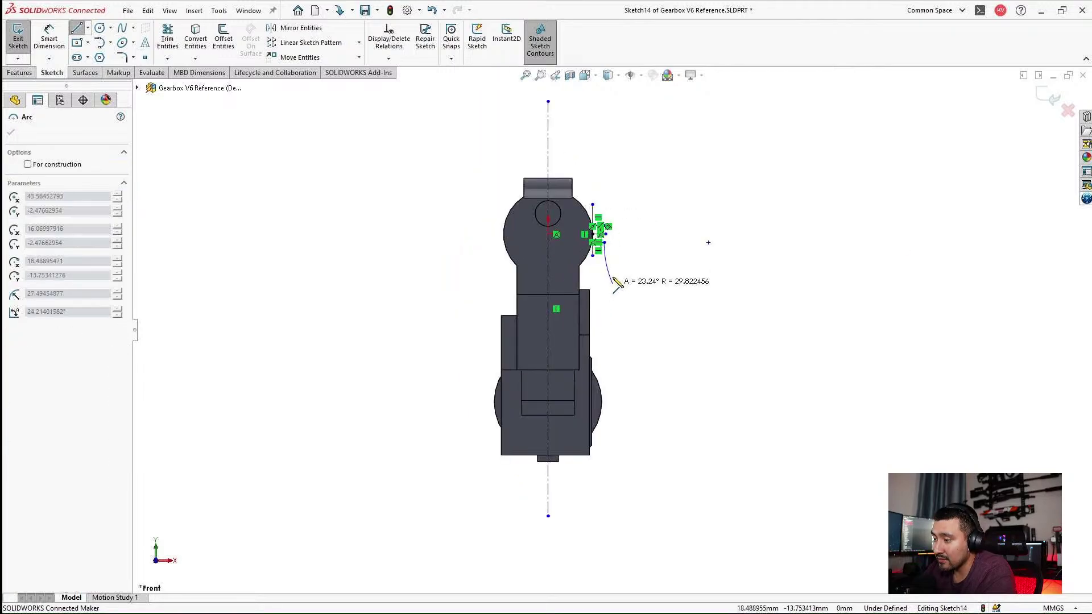
scroll(613, 255, down, 3)
key(Escape)
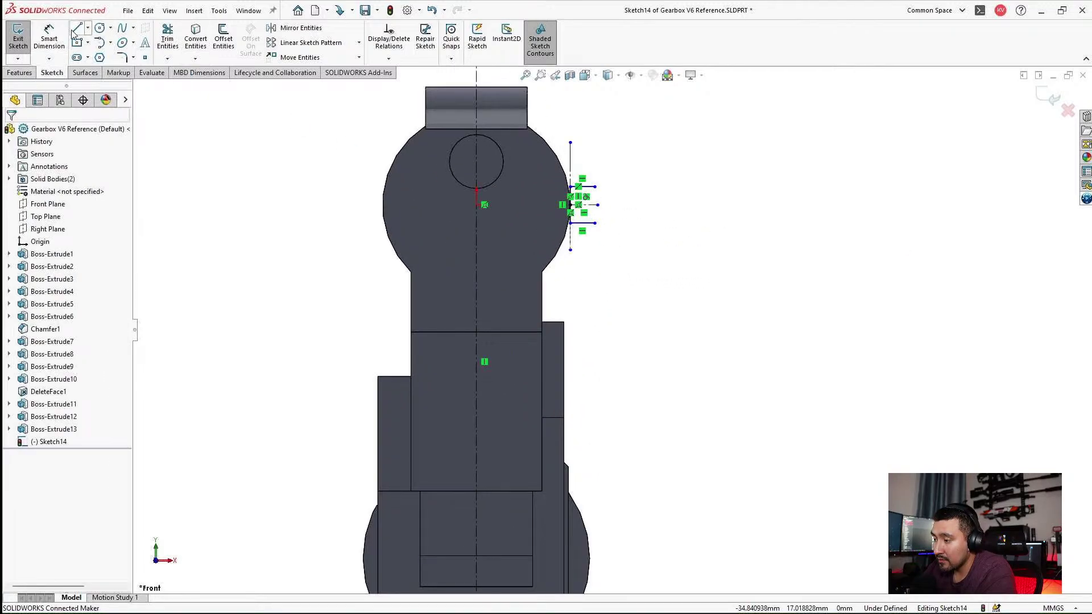
Sketch a vertical line down from the free end of the bracket's lower leg, deleting the short horizontal segment drawn at its lower end.
click(76, 28)
scroll(663, 275, down, 2)
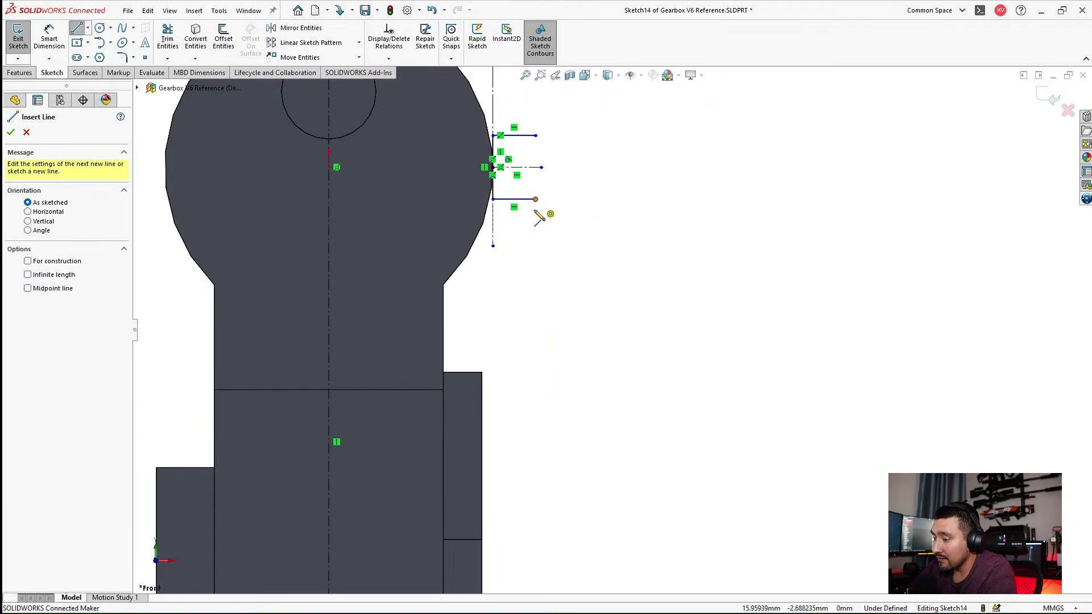
click(535, 200)
click(536, 317)
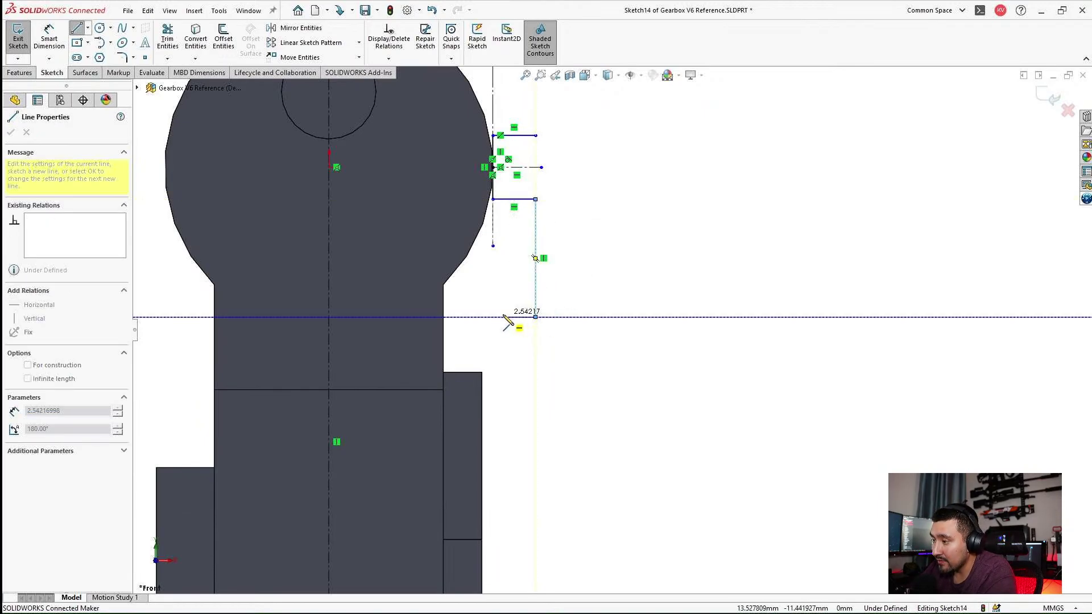
double_click(504, 317)
key(Escape)
click(519, 317)
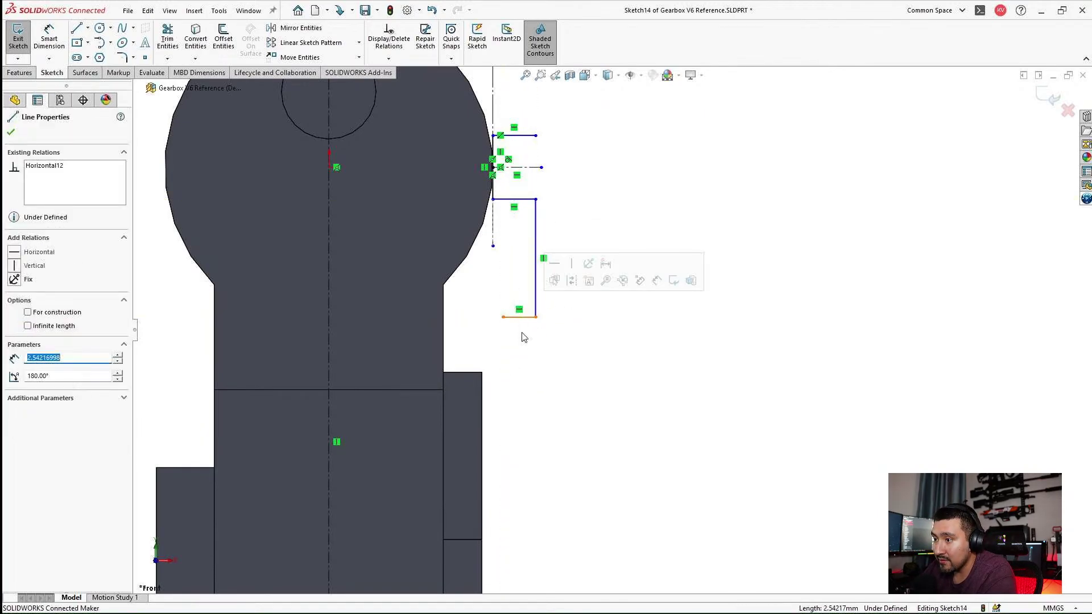
key(Delete)
Move the vertical line's lower endpoint outward and down to about X 19.0 mm, Y -23.8 mm.
scroll(591, 369, up, 3)
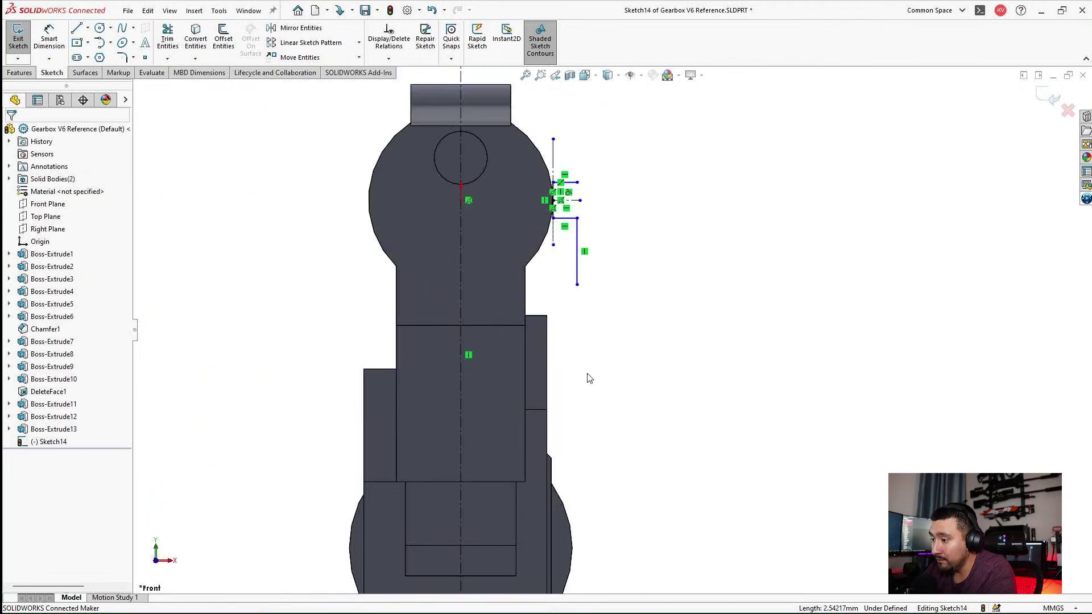
mouse_move(577, 285)
mouse_down()
mouse_move(604, 316)
mouse_move(597, 375)
mouse_up()
scroll(616, 336, up, 3)
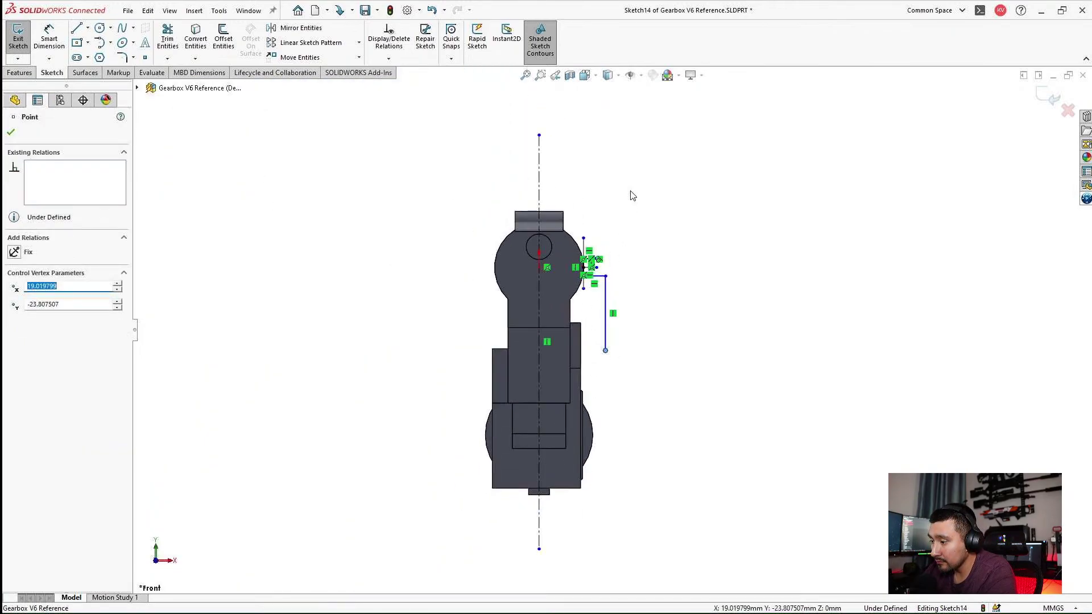
Sketch a horizontal line outward from the main centerline just above the gearbox, and a vertical line from it down to the bracket's upper leg.
scroll(632, 195, down, 5)
click(77, 28)
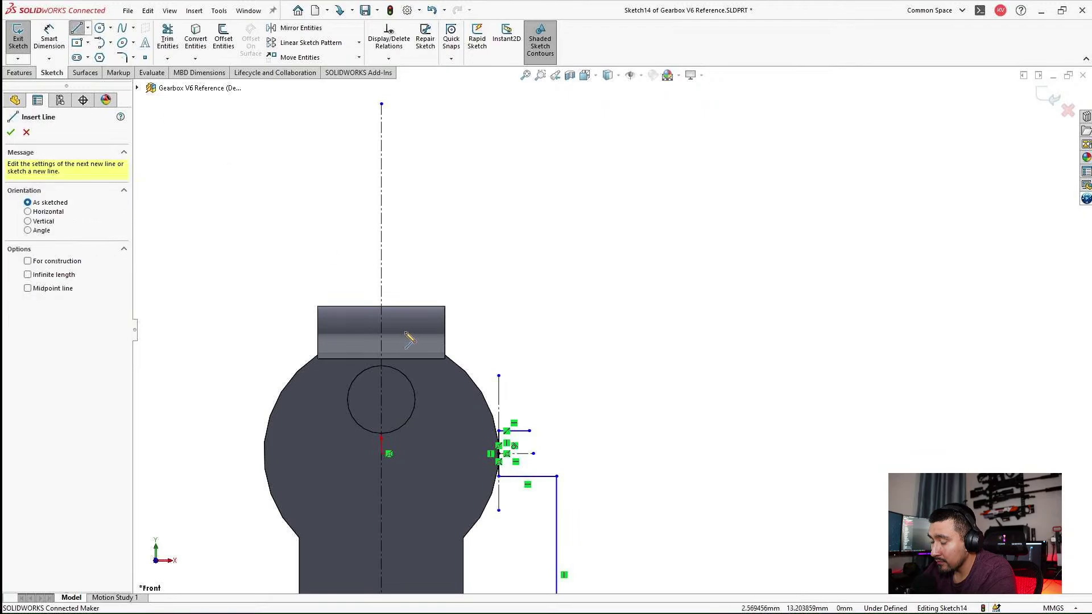
click(389, 293)
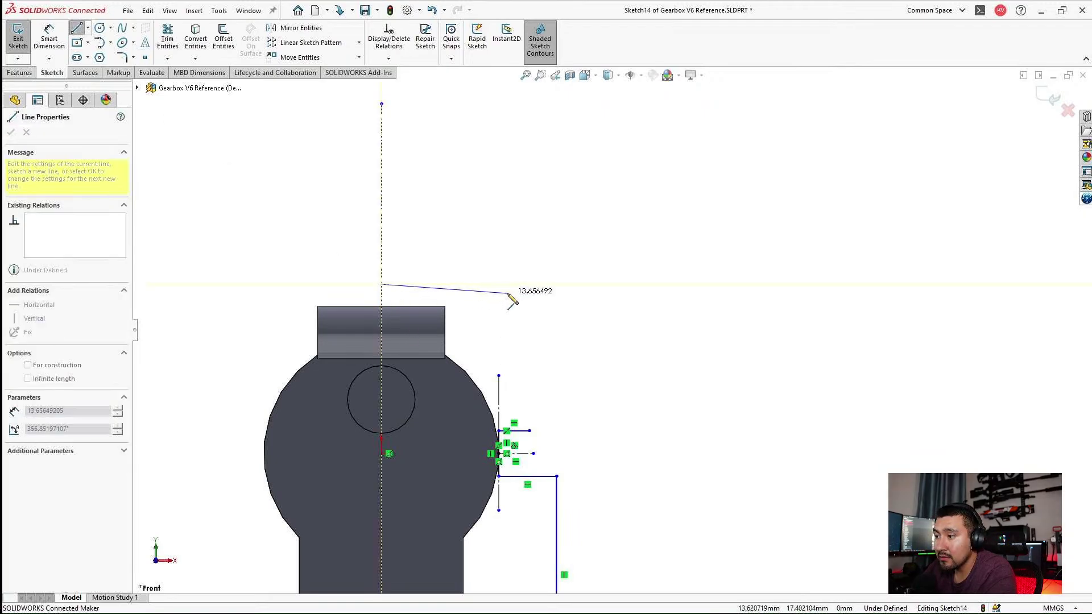
click(529, 284)
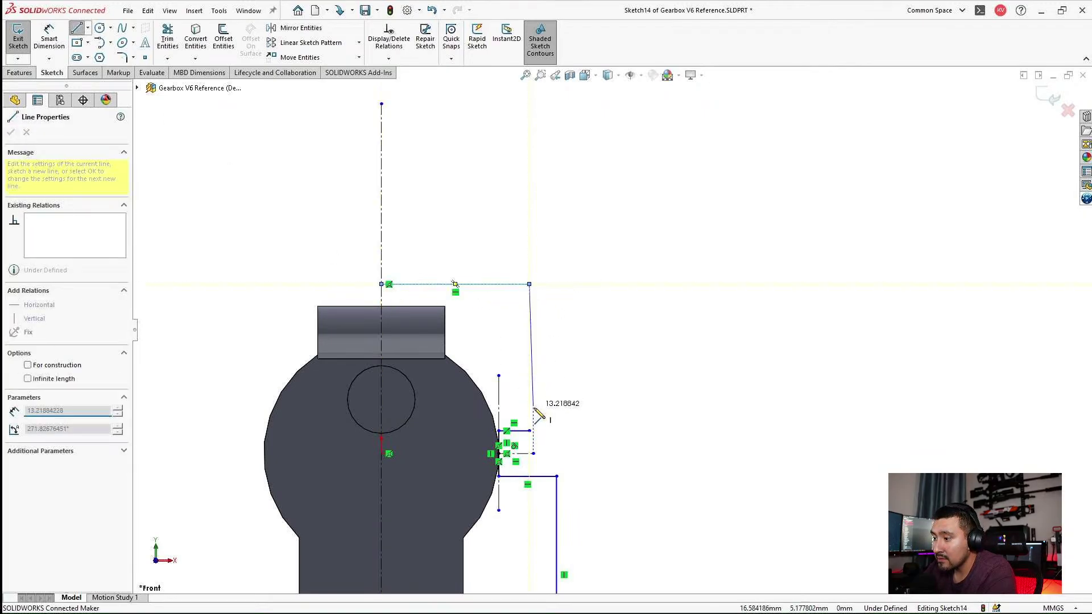
click(528, 430)
key(Escape)
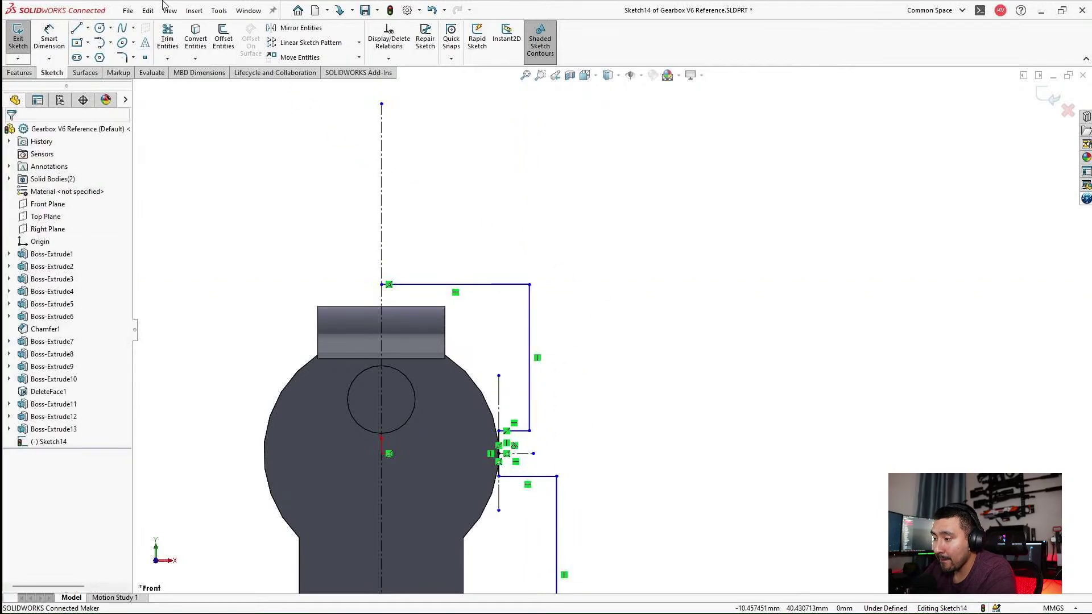
Sketch an outer profile: a horizontal line outward from the main centerline above the inner one, a vertical line down, and a horizontal line back to the centerline below the gearbox.
click(77, 28)
key(Escape)
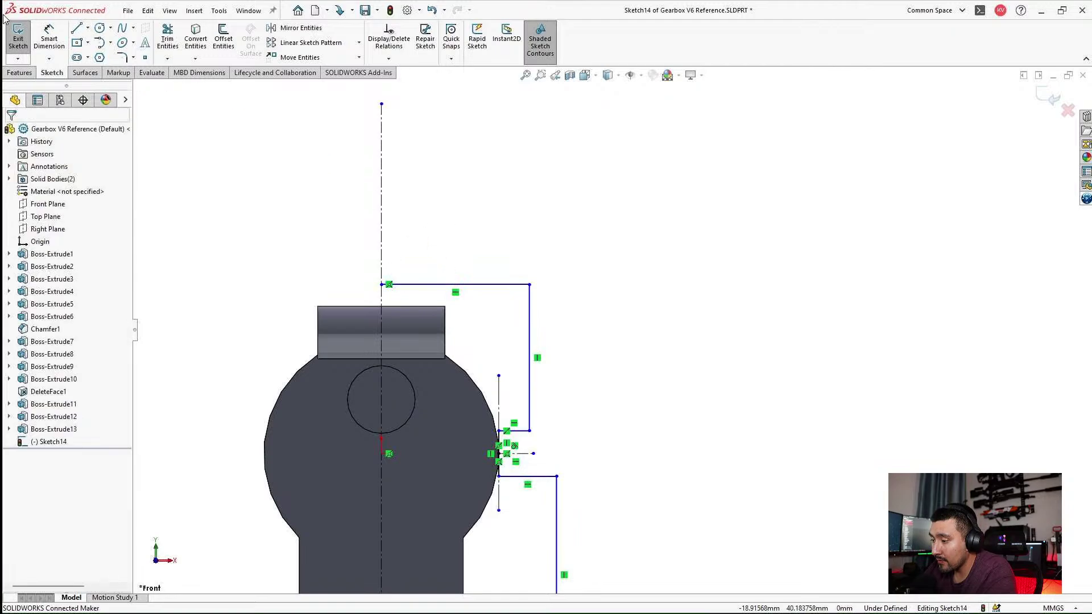
click(77, 27)
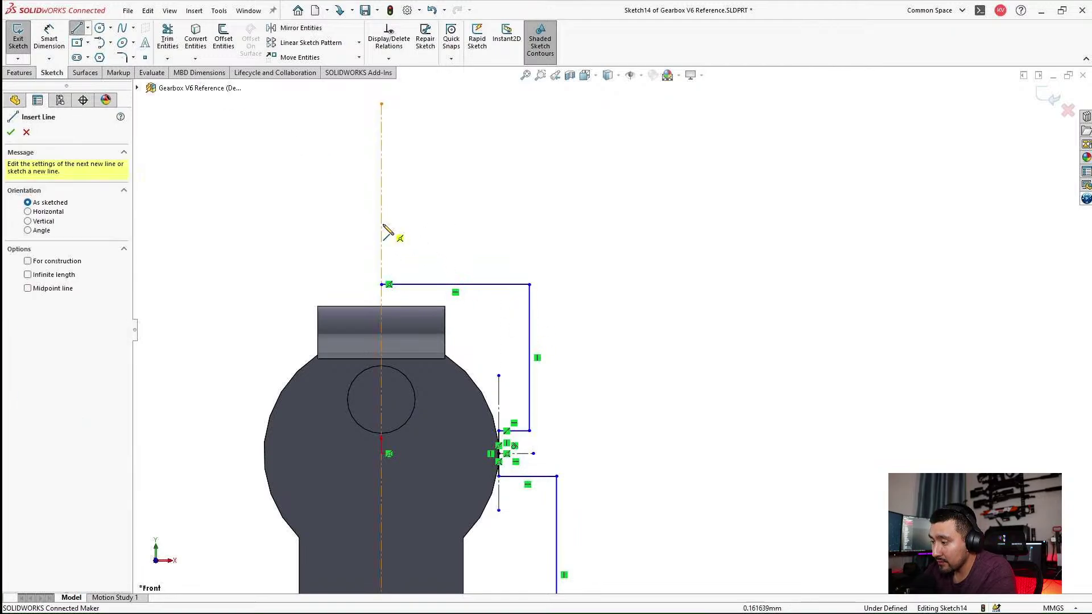
click(381, 223)
click(707, 223)
scroll(710, 341, up, 6)
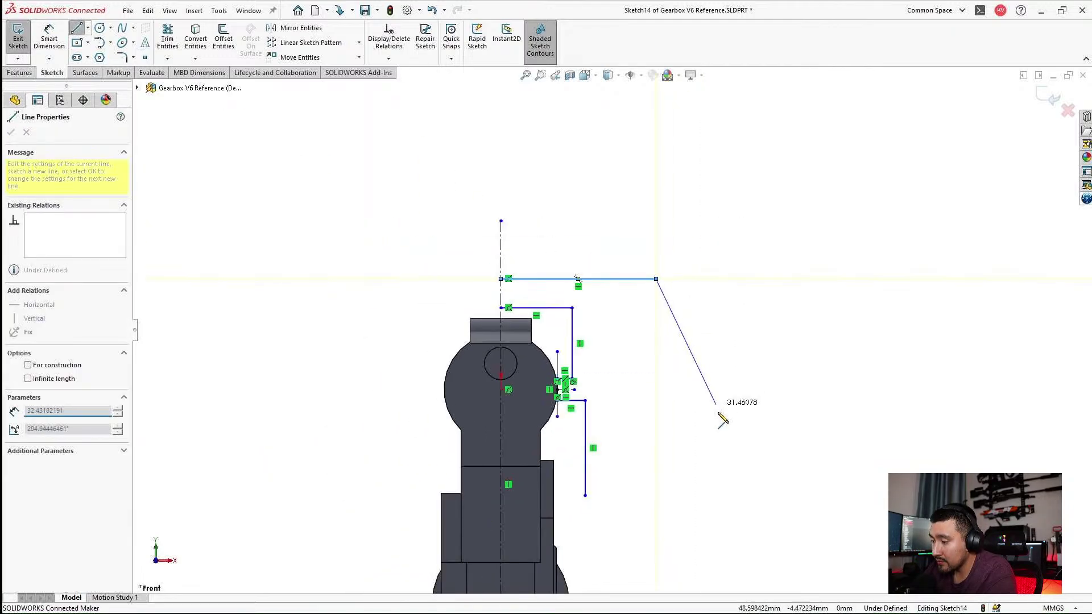
click(630, 528)
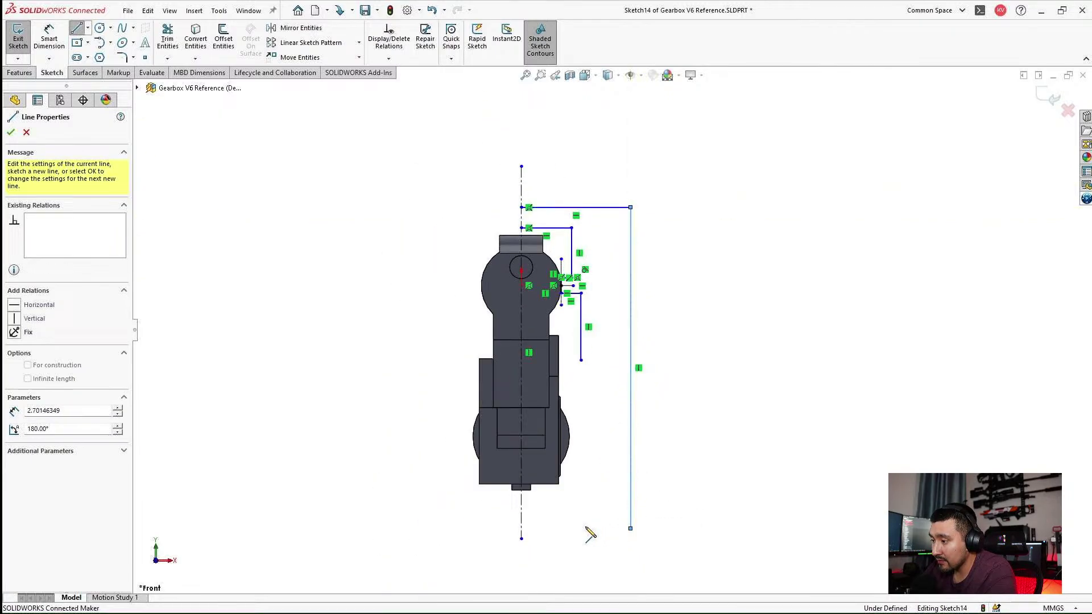
click(522, 528)
key(Escape)
Extend the main centerline's lower endpoint down to about Y -92.3 mm.
scroll(582, 499, down, 2)
scroll(574, 531, down, 1)
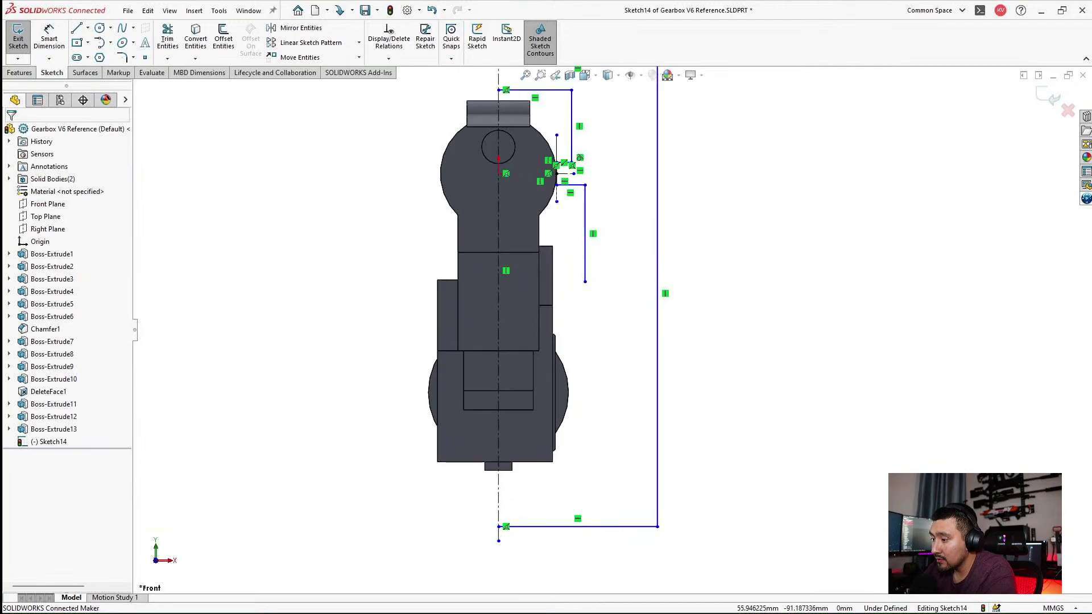
drag(499, 543, 501, 594)
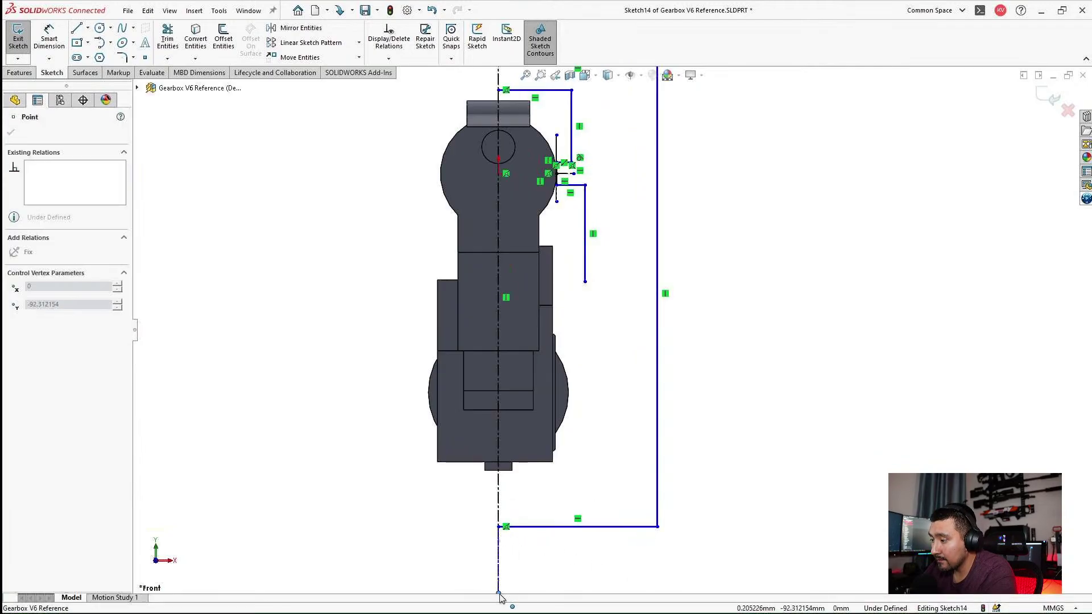
key(Escape)
Sketch a horizontal line outward from the main centerline just above the outer profile's lower line and merge its free end with the inner vertical line's lower endpoint.
scroll(570, 425, up, 2)
scroll(650, 362, down, 2)
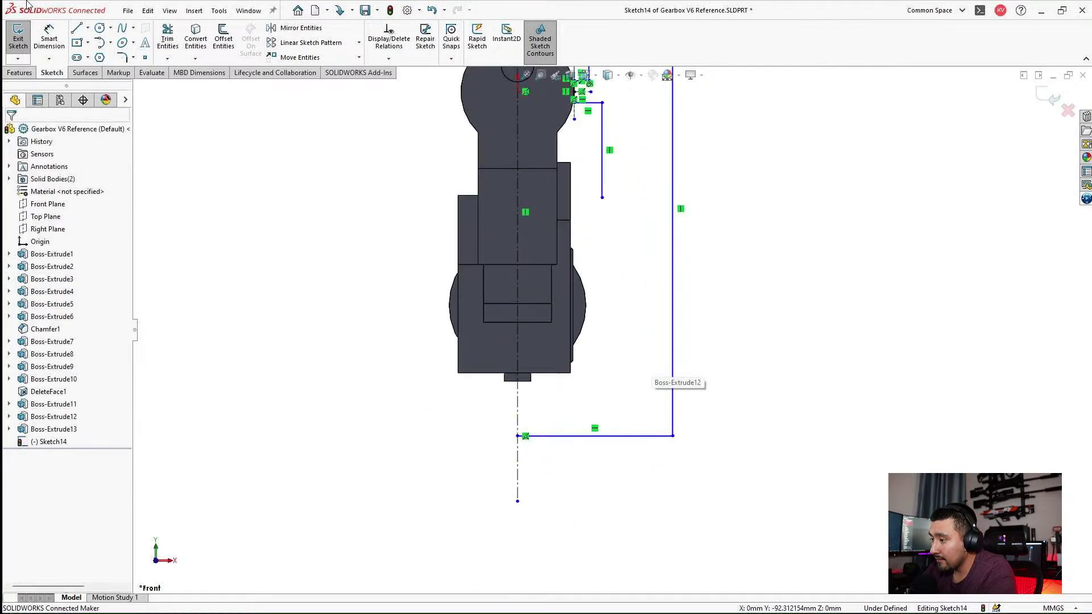
click(76, 27)
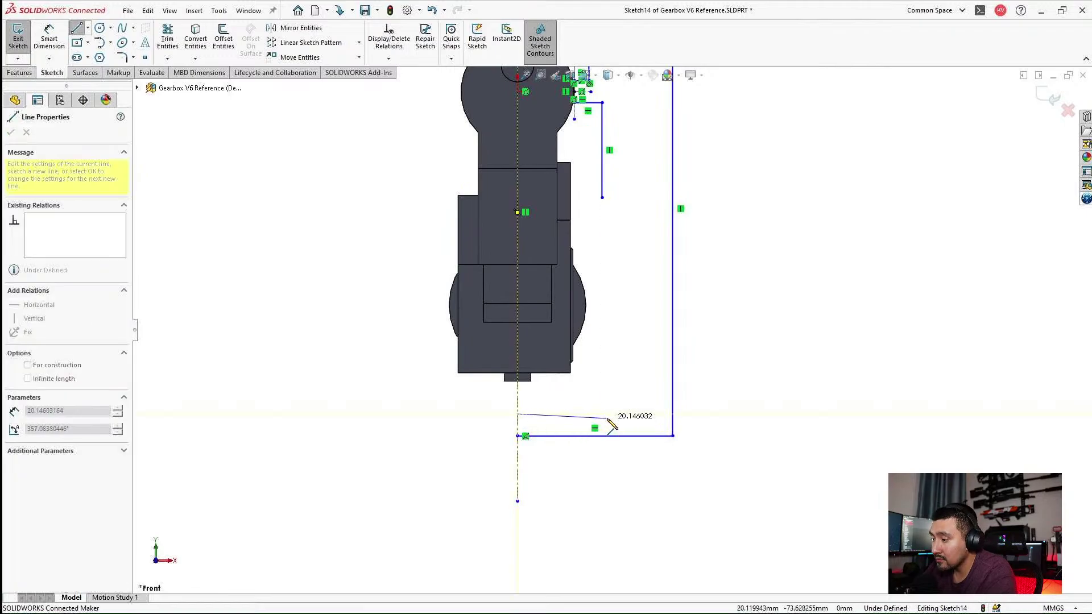
click(602, 414)
key(Escape)
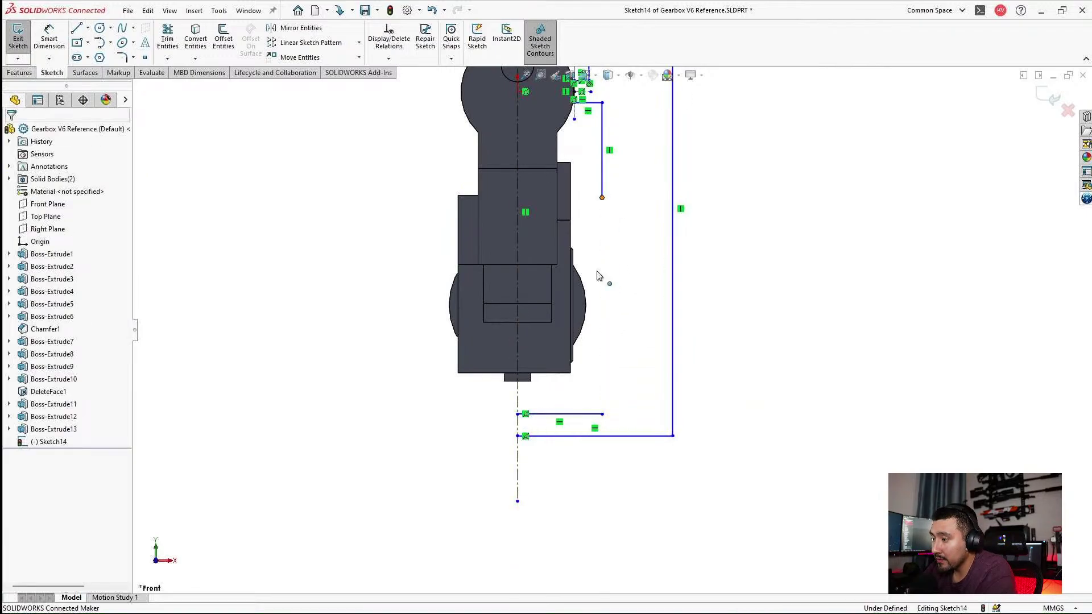
click(602, 412)
ctrl+click(602, 197)
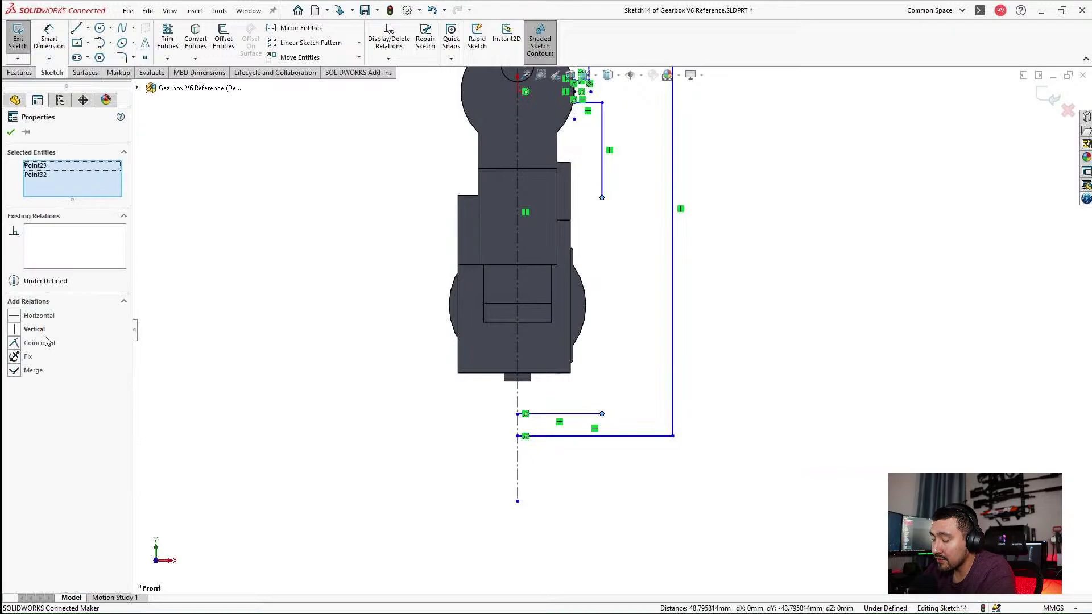
click(29, 373)
Make the upper and lower inner vertical lines collinear and move them outward to about 20.5 mm from the main centerline.
scroll(348, 196, down, 3)
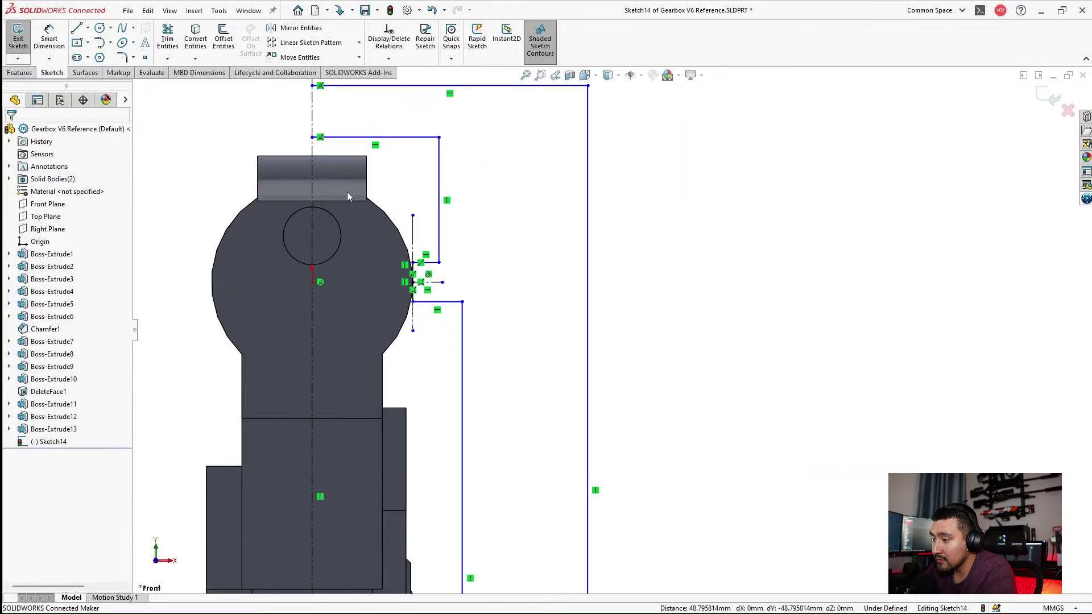
click(439, 248)
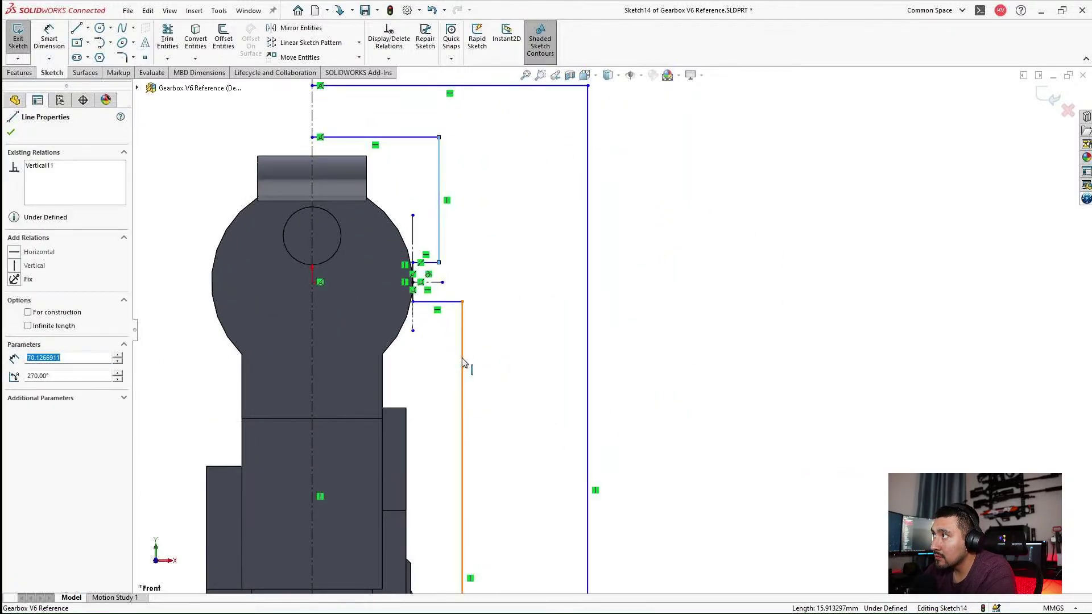
ctrl+click(461, 364)
click(27, 343)
key(Escape)
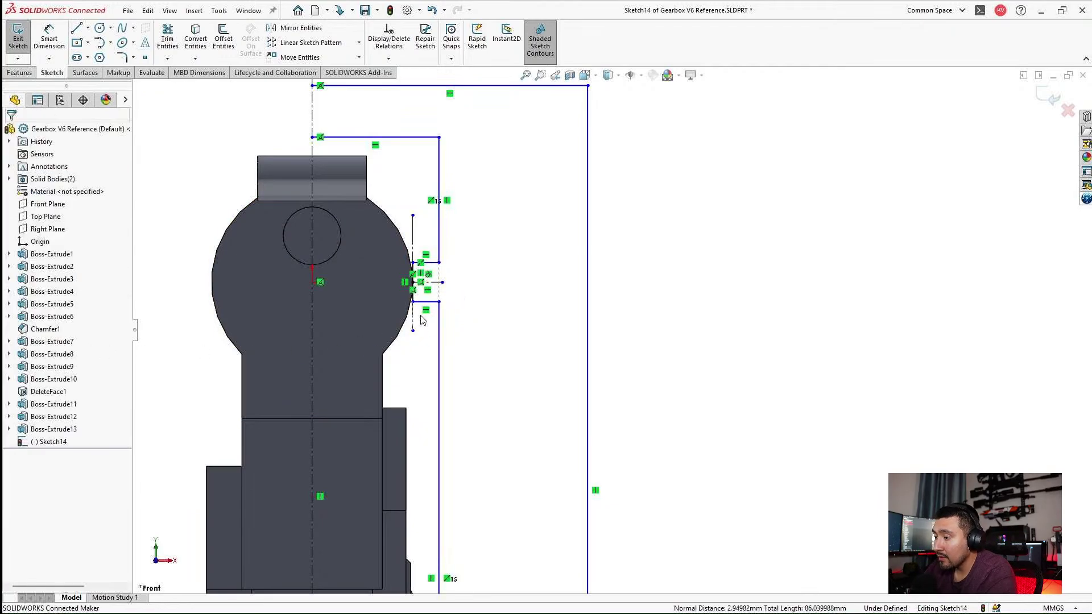
drag(454, 330, 472, 329)
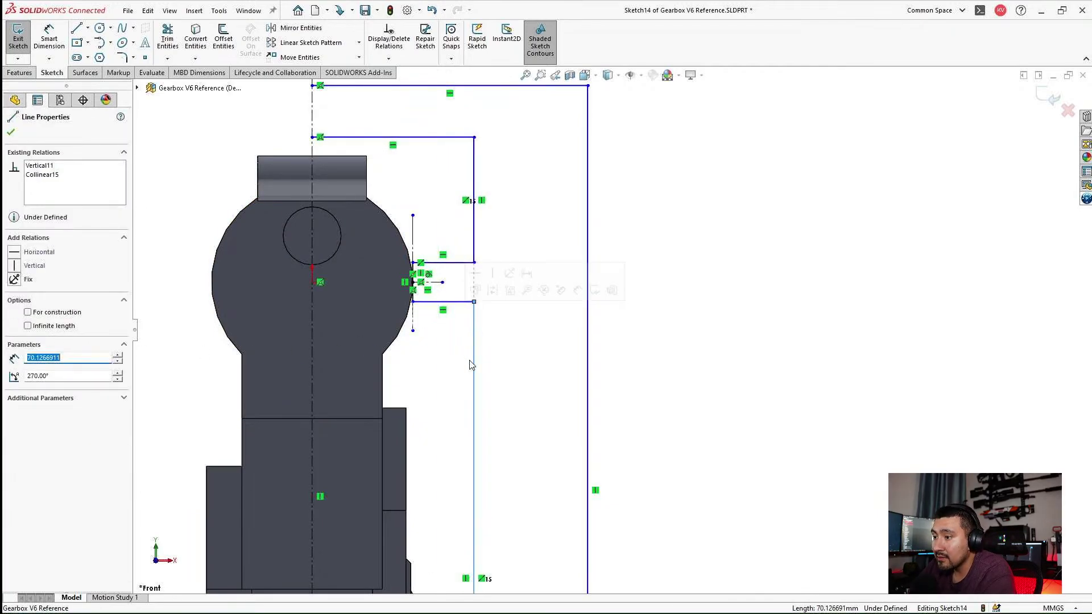
click(612, 332)
Dimension the gap between the gearbox's top edge and the inner profile's upper horizontal line as 0.5 mm.
scroll(611, 332, up, 3)
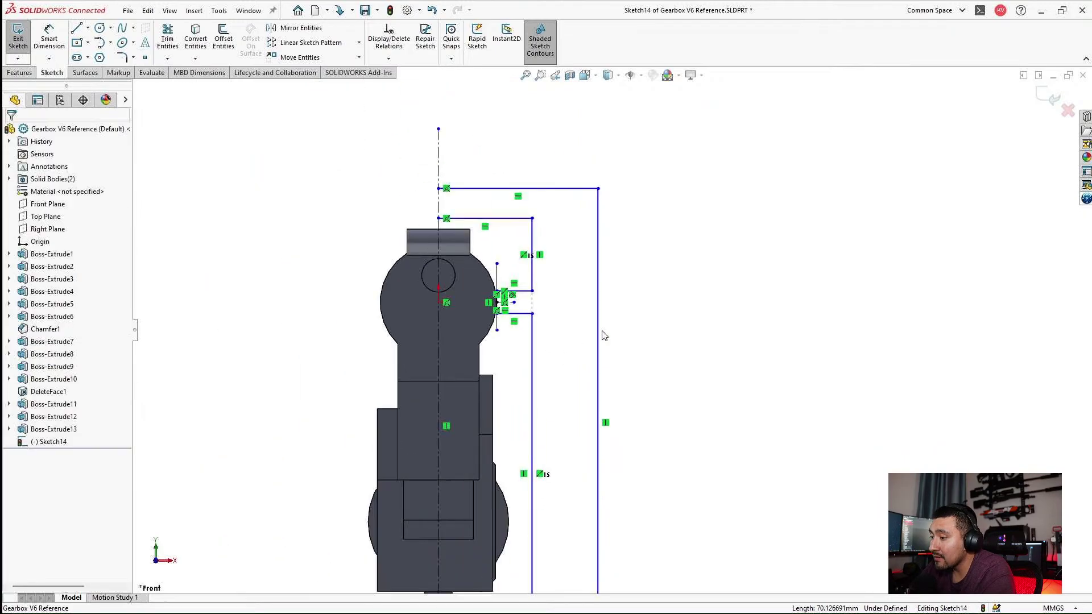
scroll(665, 265, down, 1)
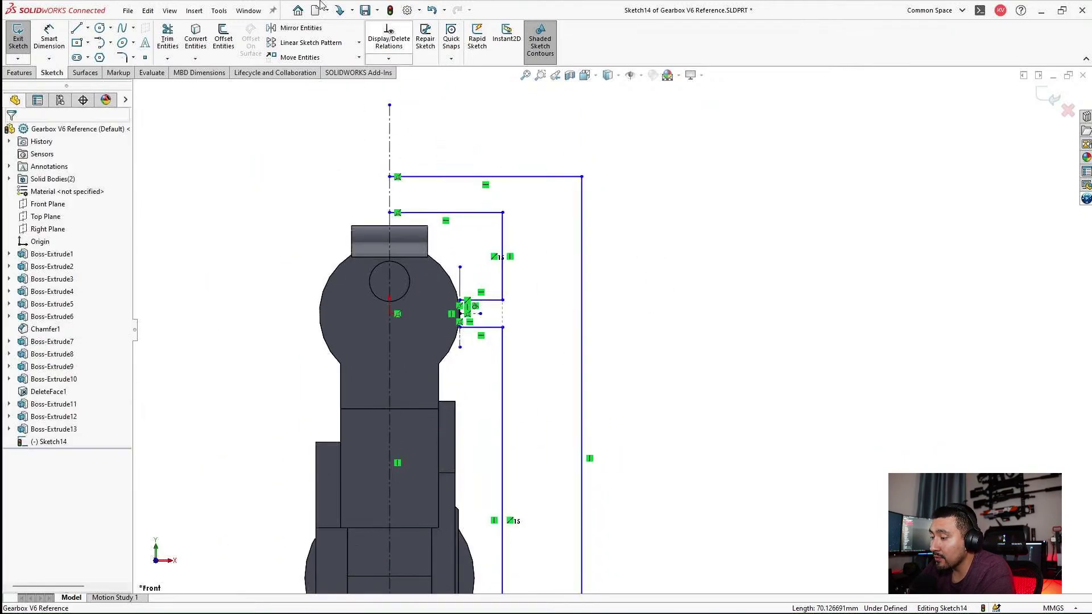
click(59, 50)
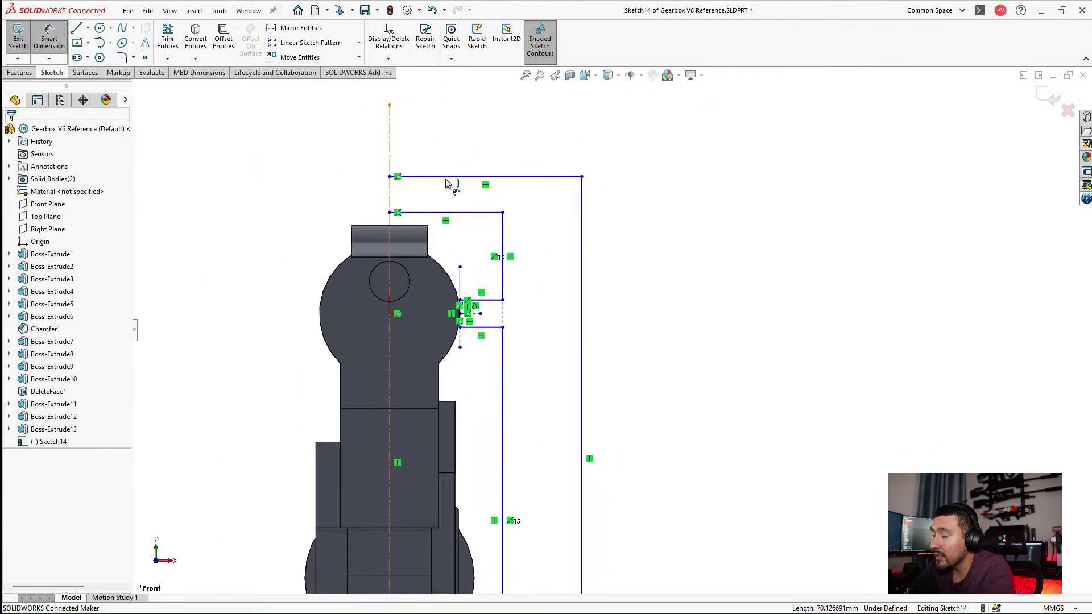
click(419, 226)
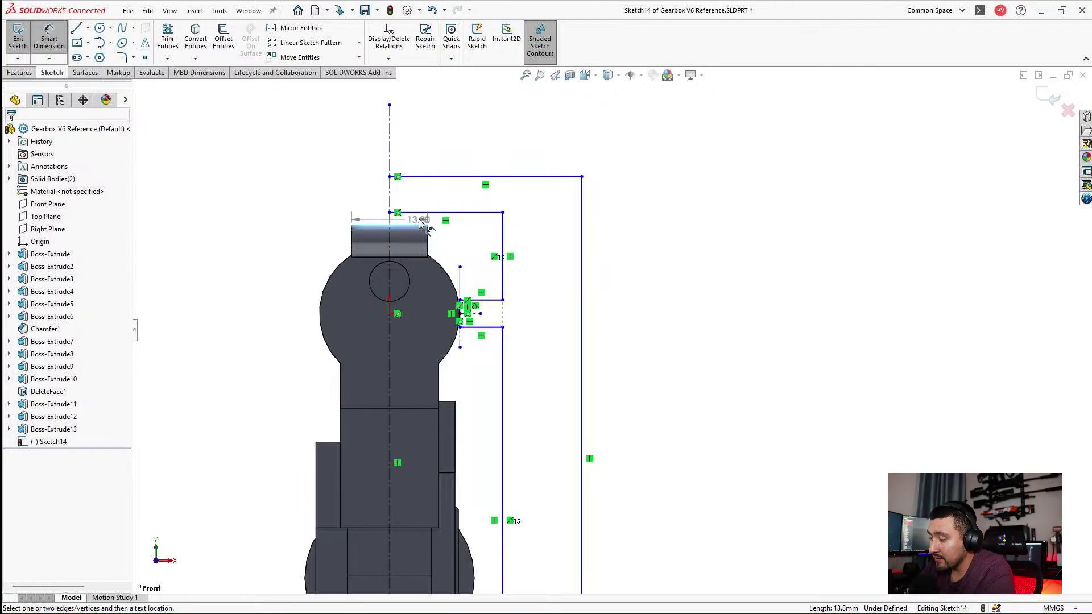
click(418, 213)
click(310, 193)
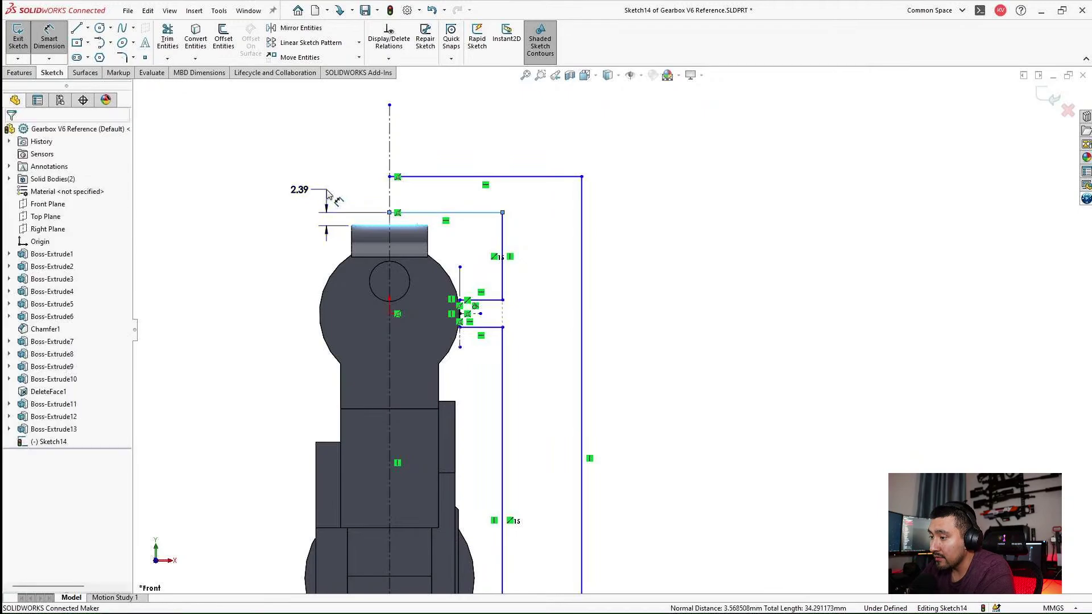
text(.)
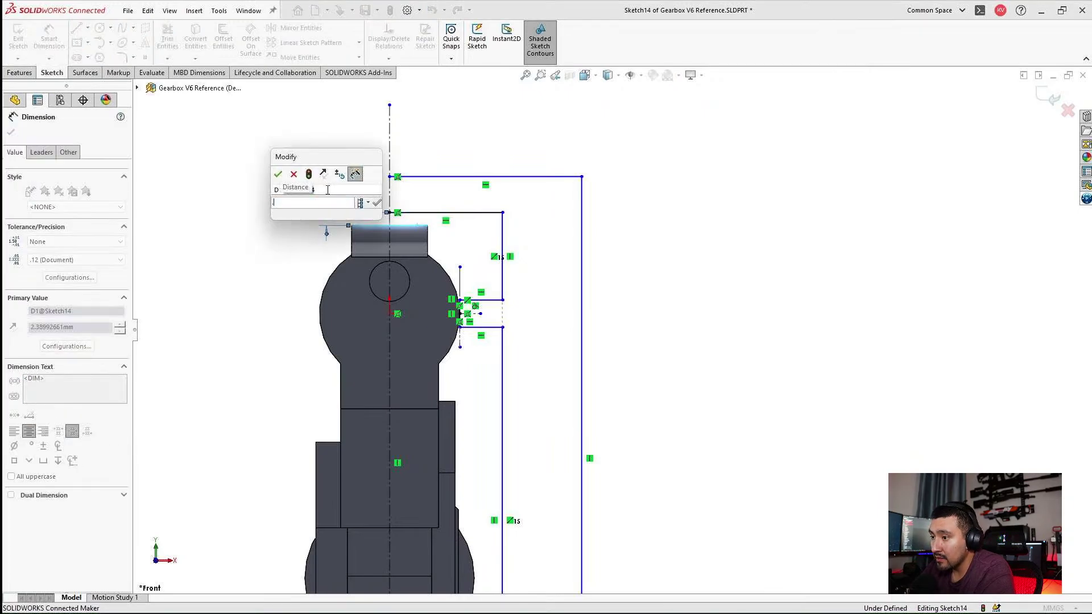
text(5)
key(Return)
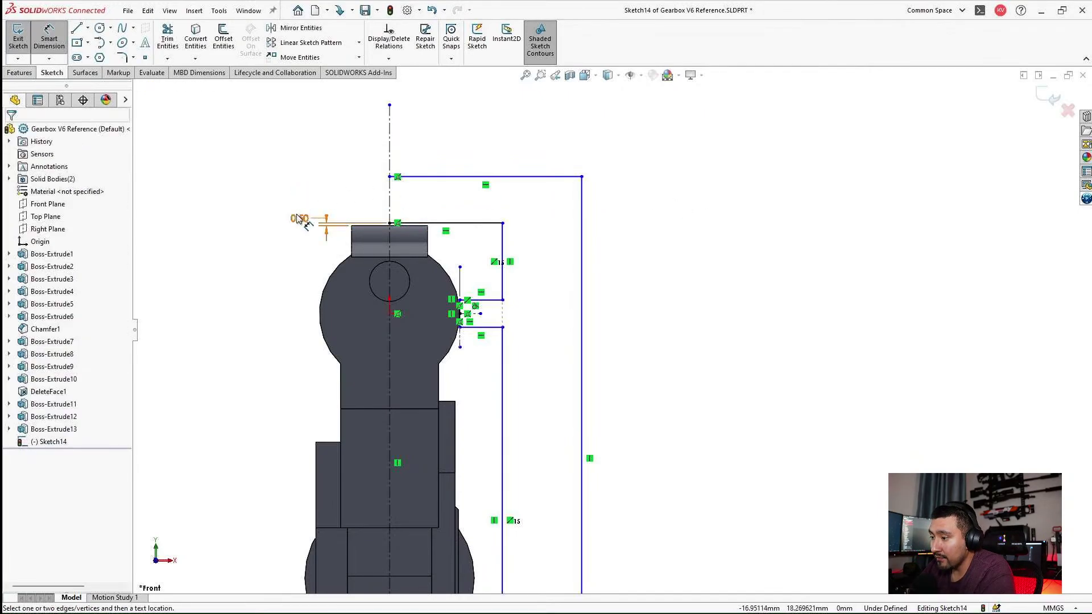
Set the gap between the gearbox's top edge and the inner upper line to 1 mm.
double_click(300, 219)
text(1)
key(Return)
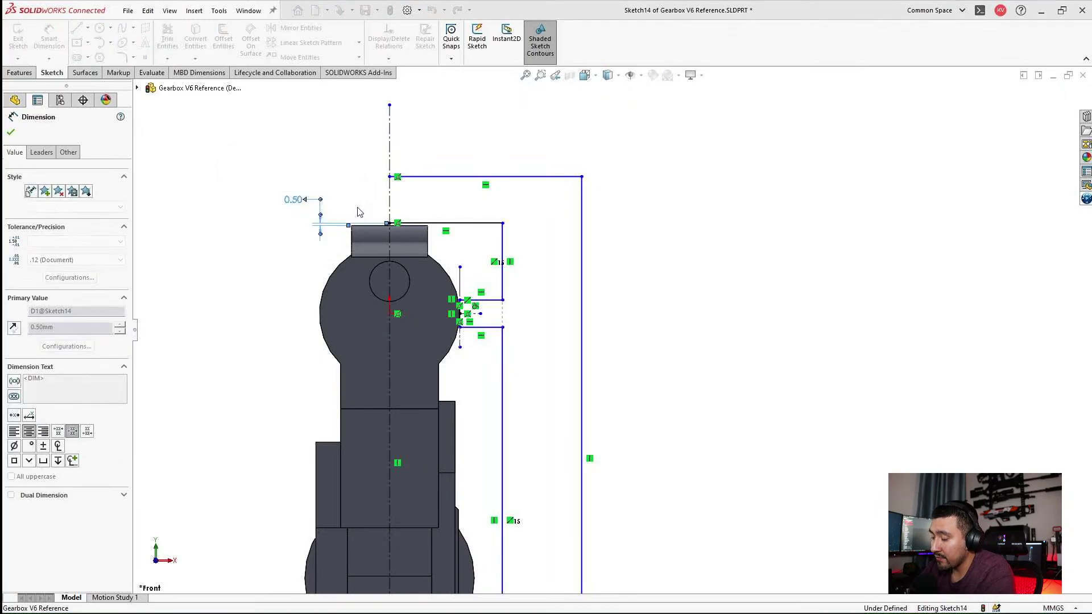
key(Escape)
Move the outer upper horizontal line closer to the inner one and dimension the spacing between them as 3 mm.
scroll(475, 211, down, 3)
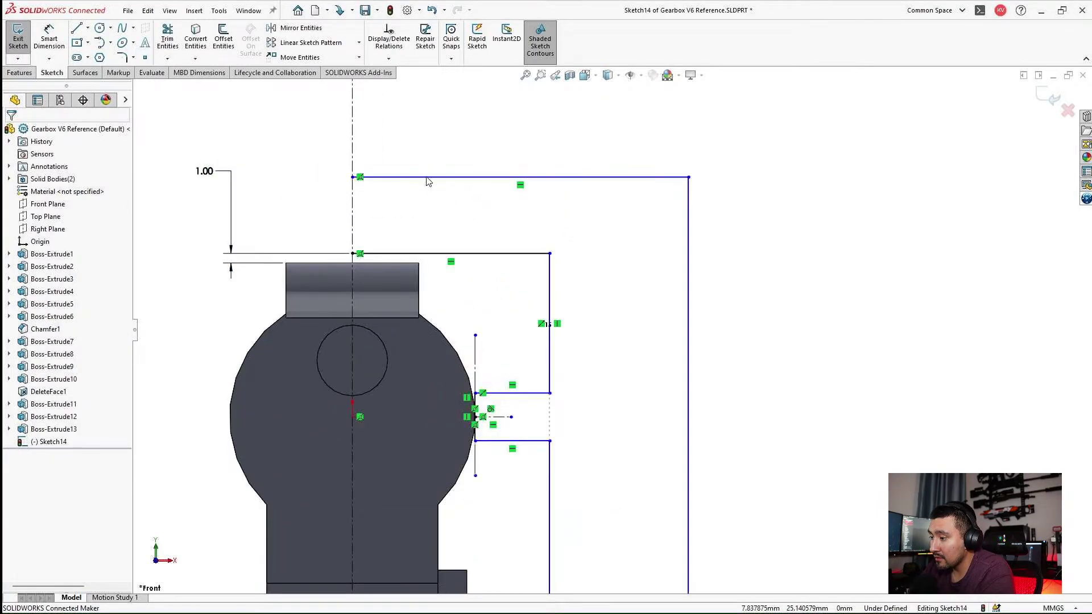
drag(428, 178, 427, 211)
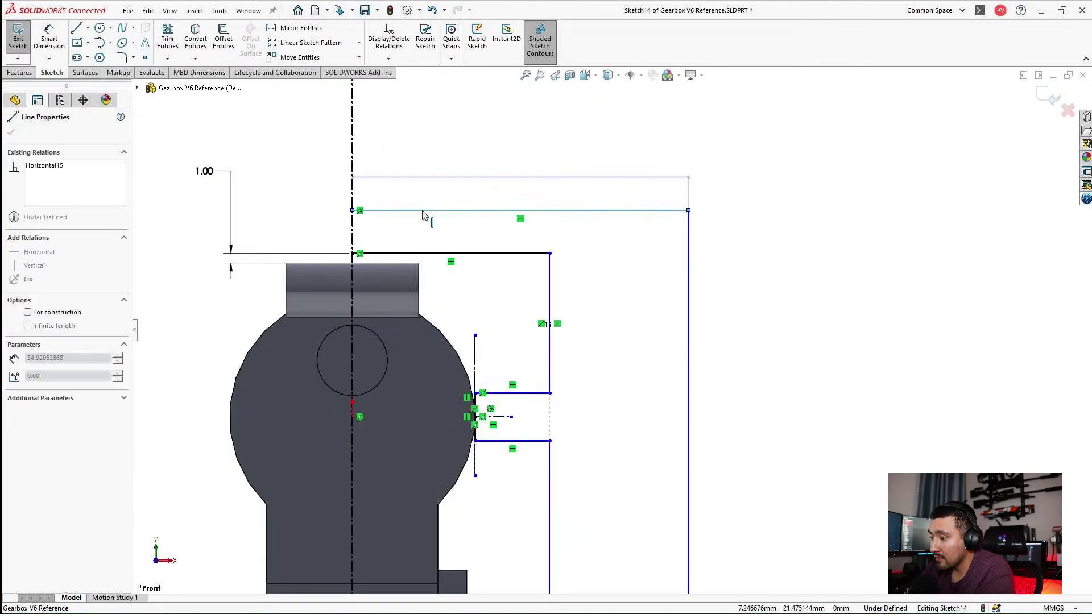
click(64, 44)
click(396, 254)
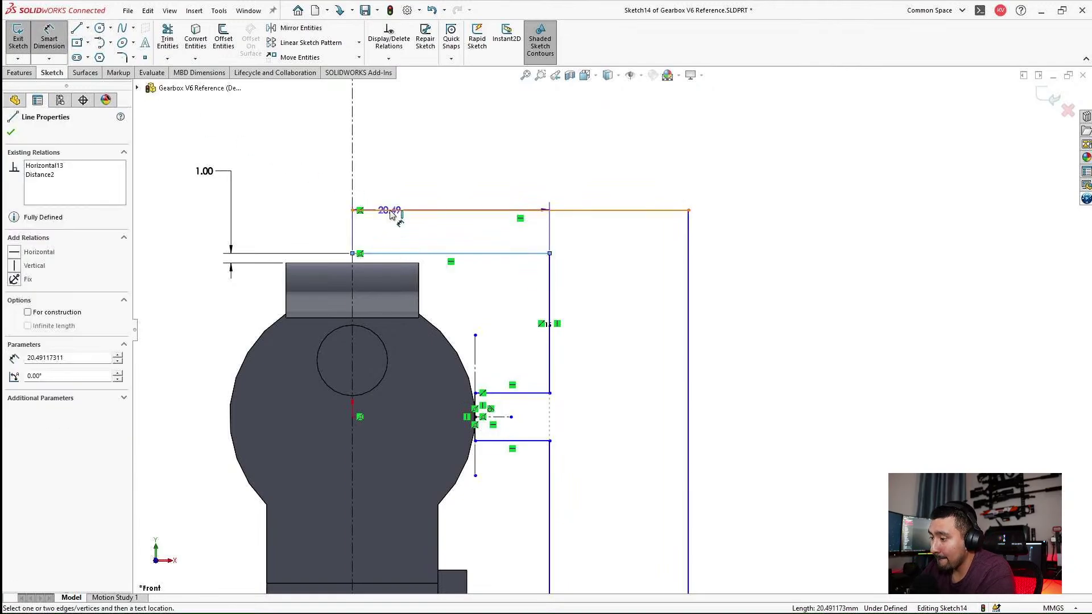
click(391, 211)
click(407, 236)
text(3mm)
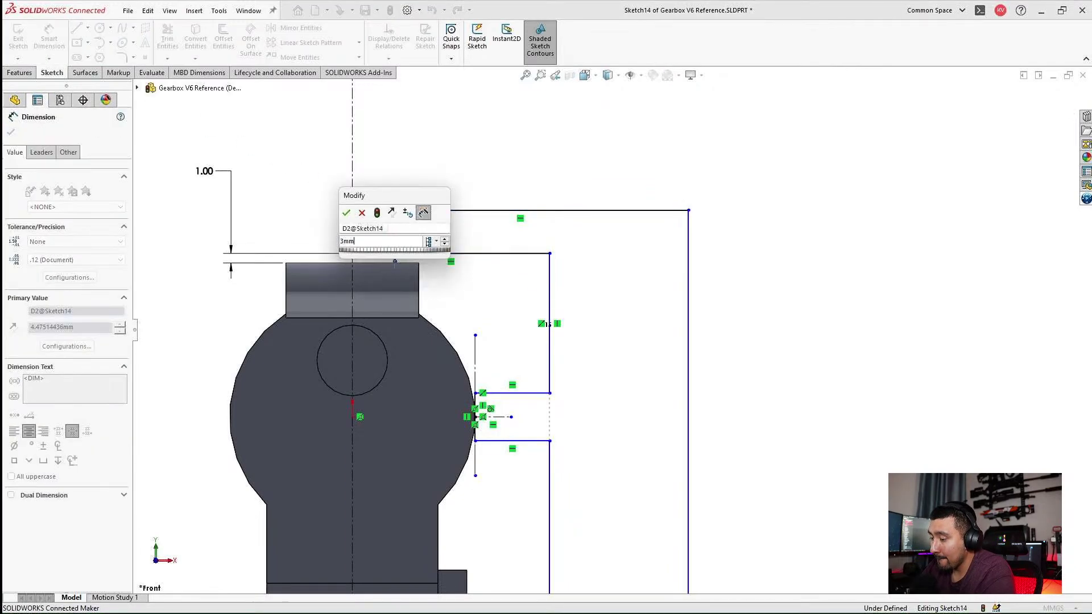
key(Return)
click(613, 251)
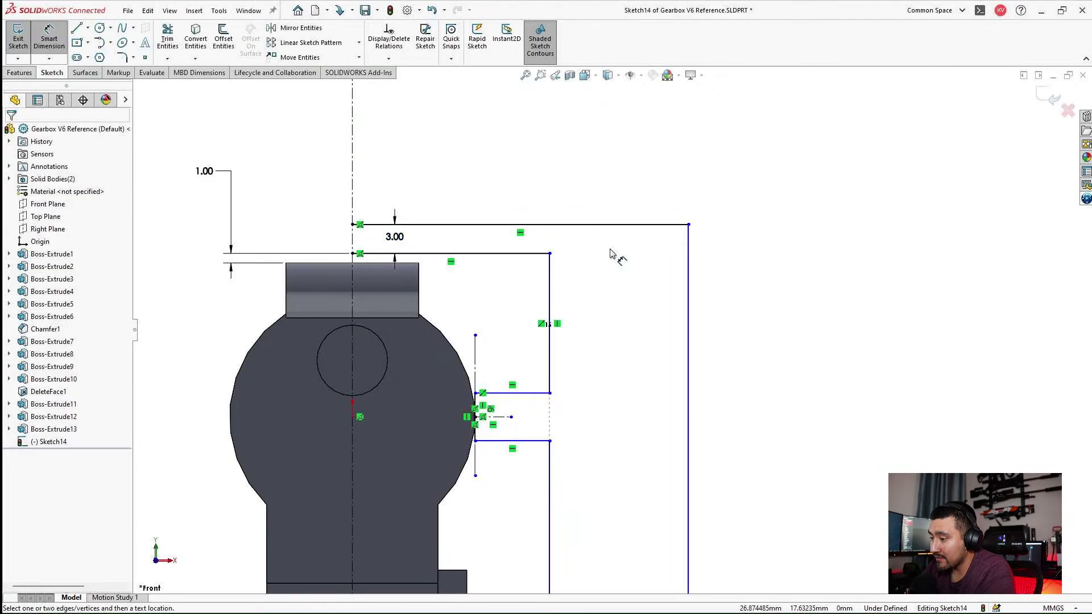
Dimension the spacing between the inner and outer vertical lines as 3 mm.
click(550, 293)
click(688, 303)
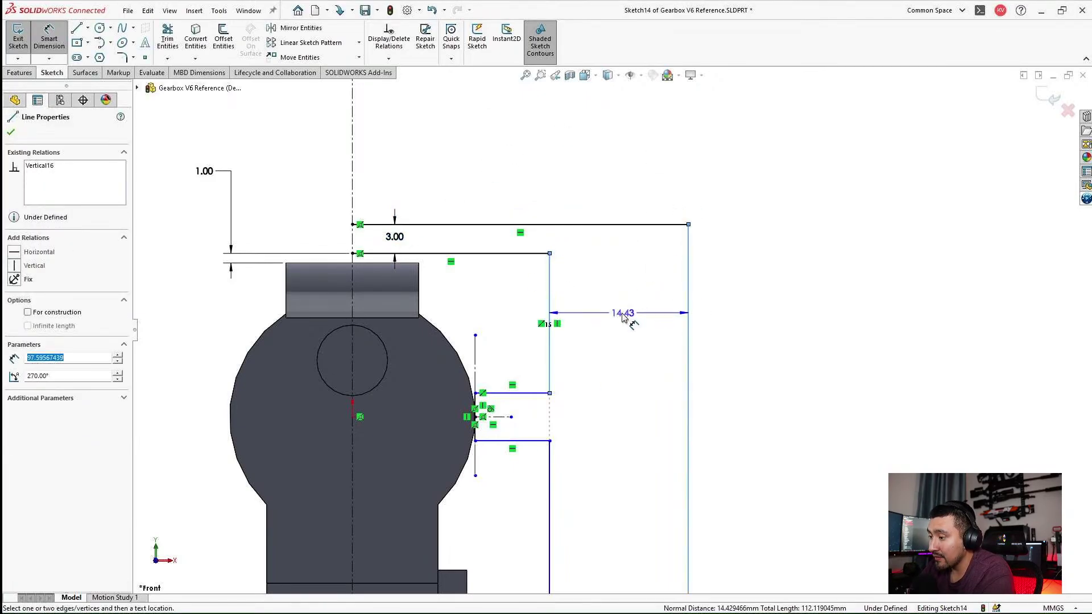
click(624, 319)
text(3)
key(Return)
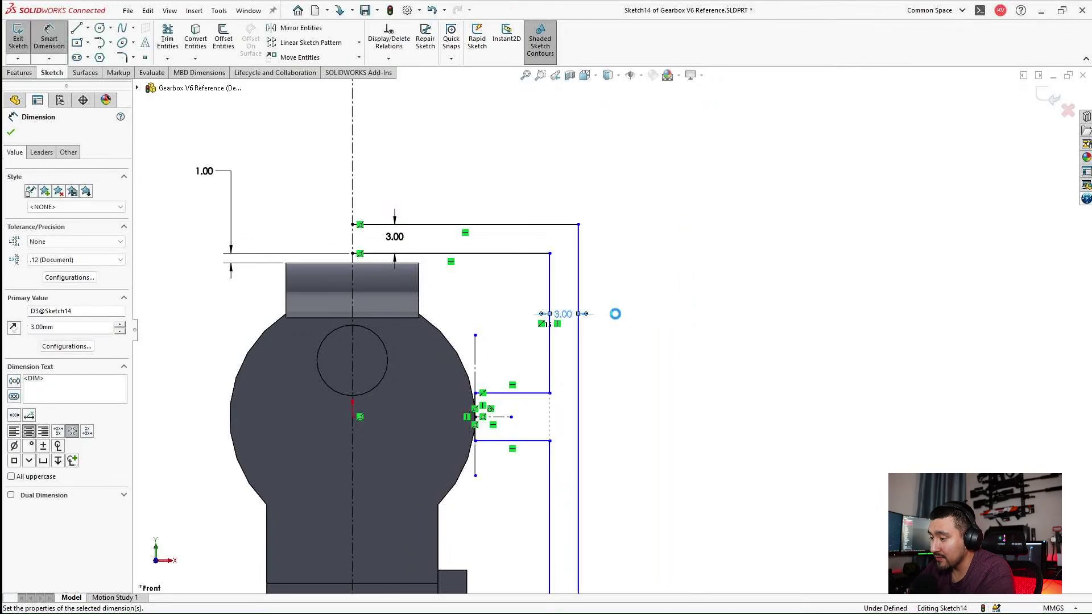
Dimension the bracket's opening between its upper and lower horizontal legs as 5 mm.
click(528, 440)
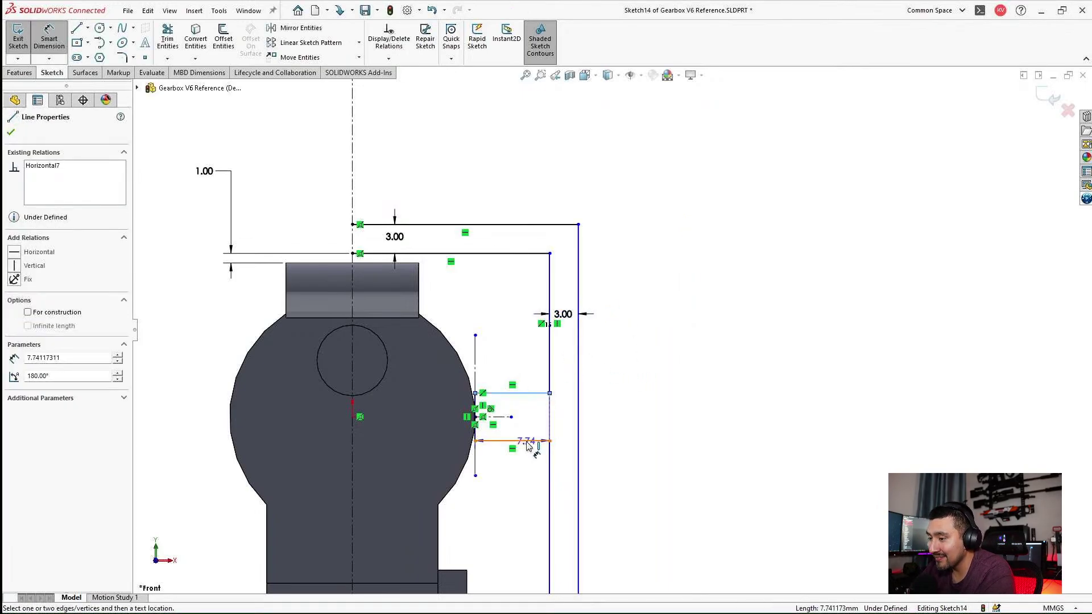
click(528, 393)
click(530, 348)
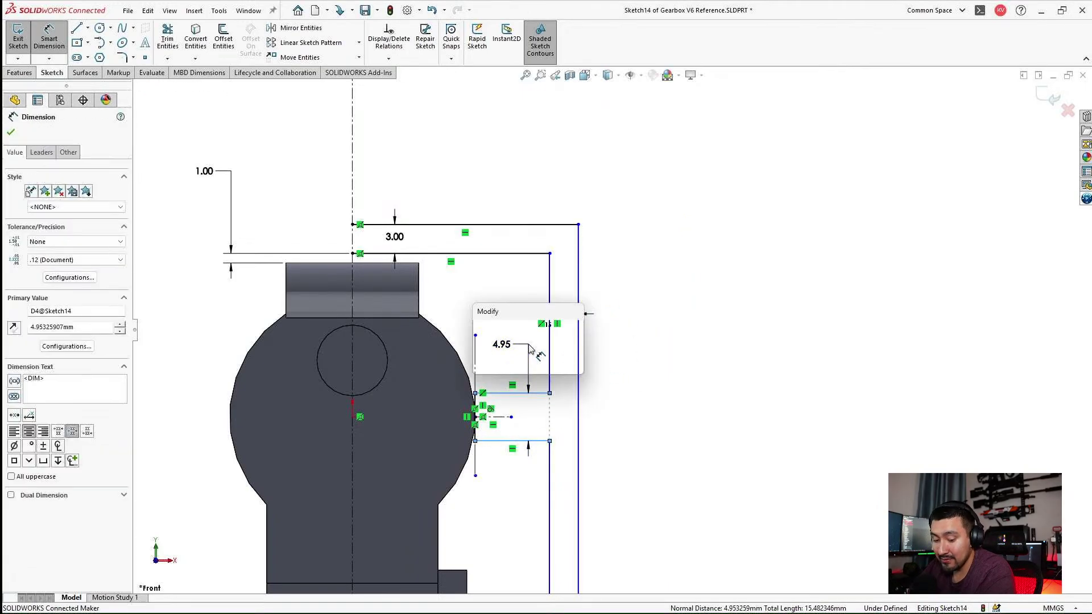
text(4)
key(BackSpace)
text(5)
key(Return)
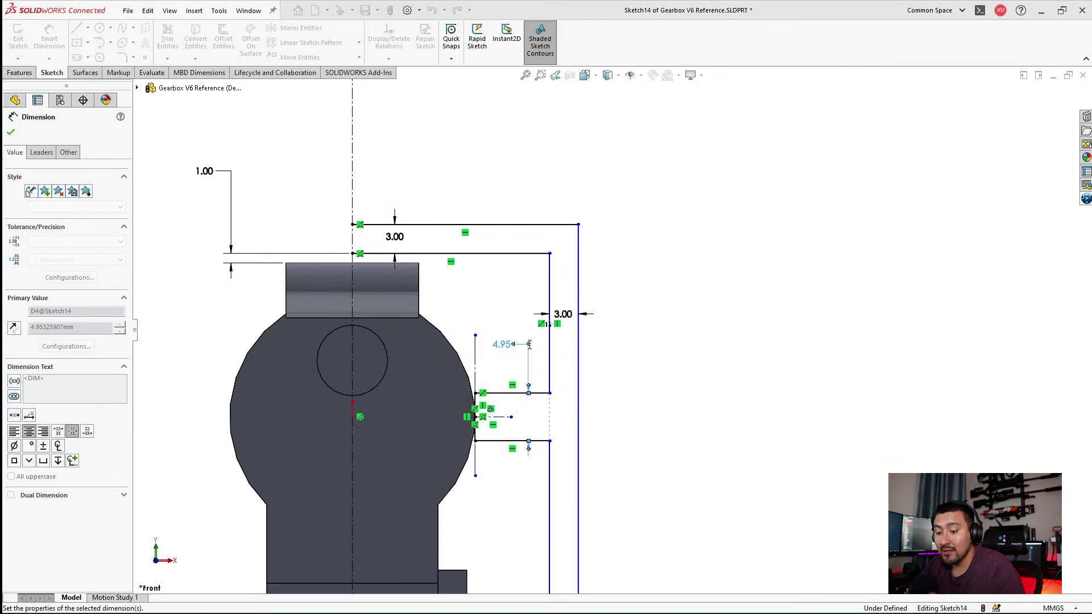
key(Escape)
Draw a step up from the inner lower line below the gearbox, with a horizontal leg about 14.9 mm long ending on the inner vertical line.
scroll(608, 412, up, 5)
ctrl+middle_drag(618, 489, 616, 432)
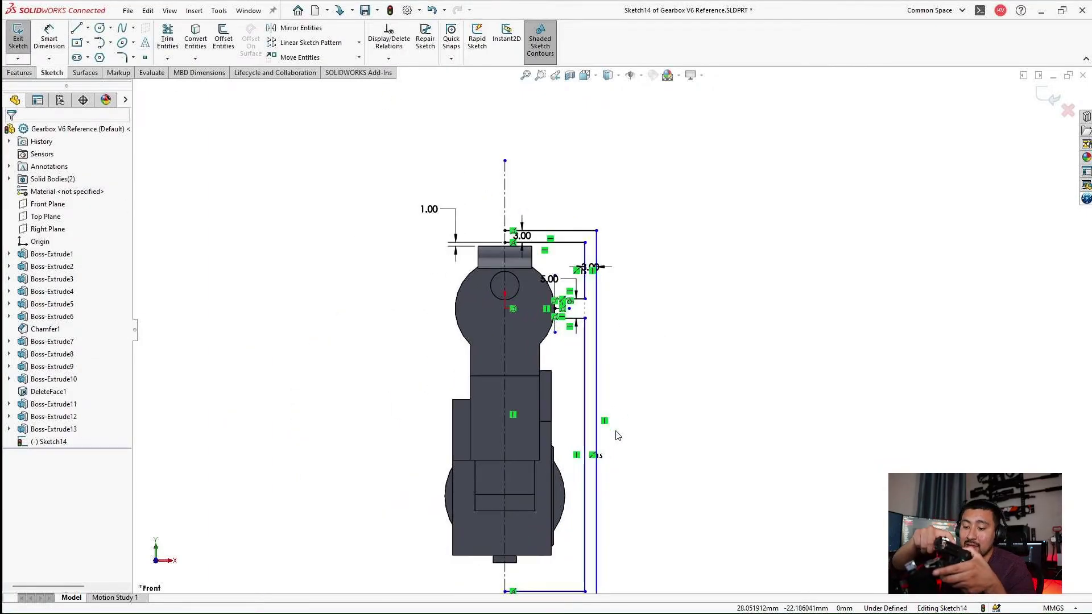
scroll(619, 433, up, 3)
scroll(580, 423, down, 7)
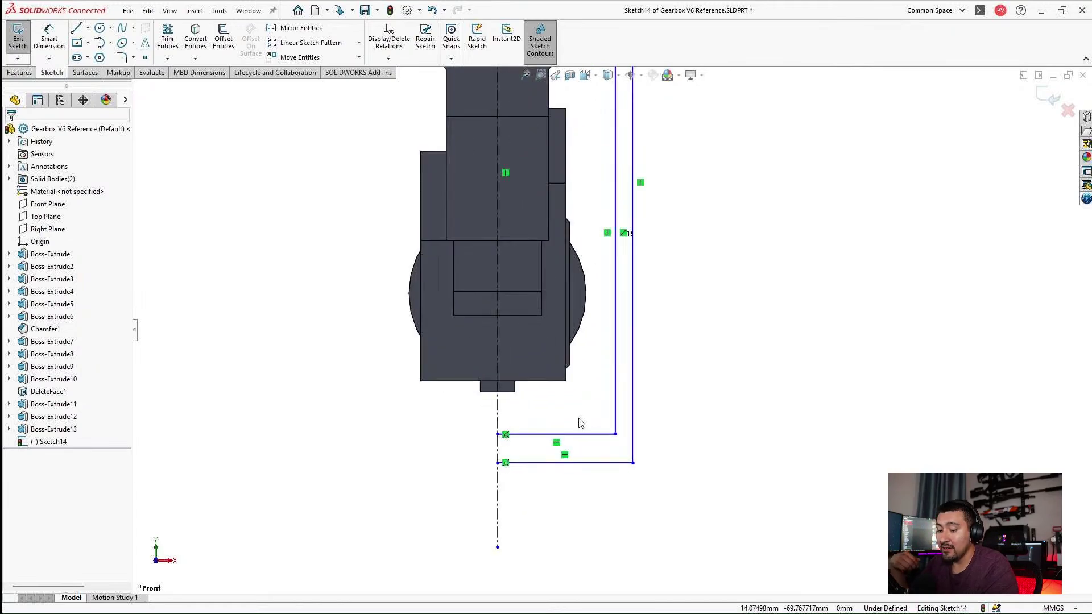
scroll(580, 423, down, 4)
click(49, 37)
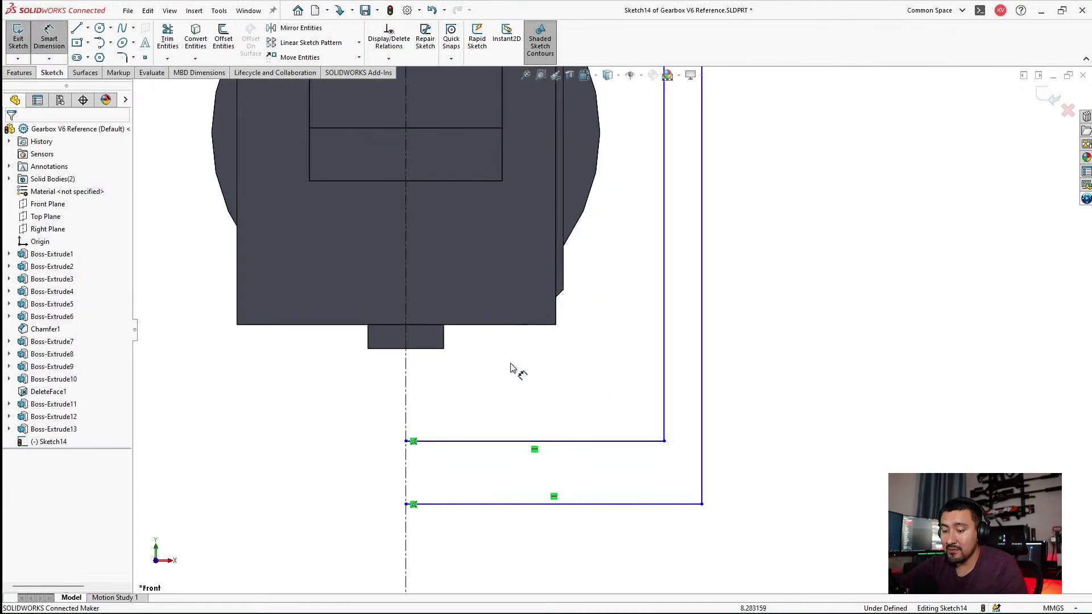
key(Escape)
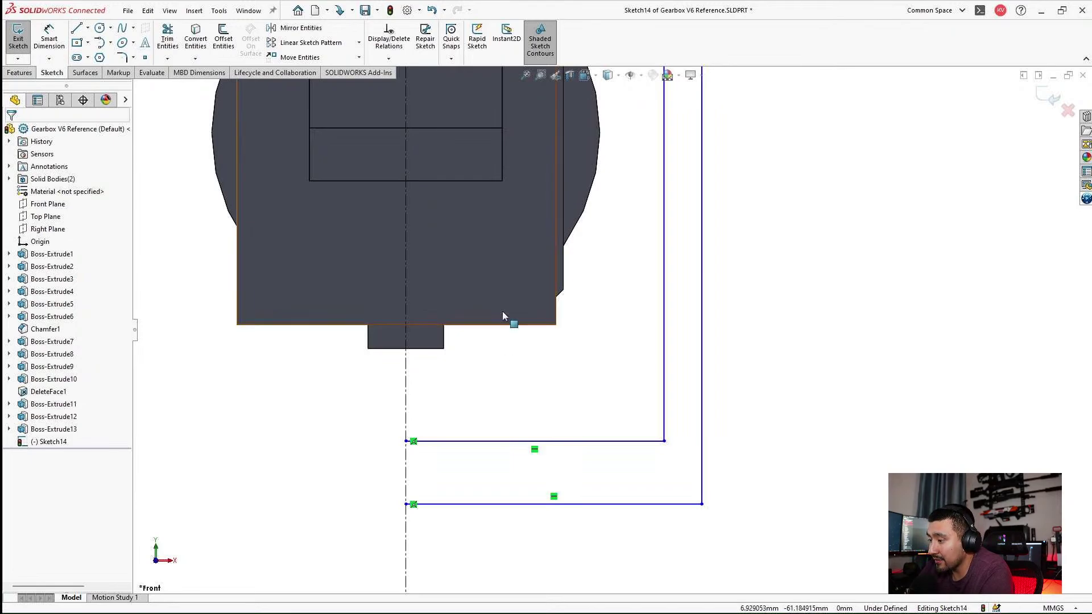
scroll(548, 415, up, 2)
scroll(541, 384, down, 3)
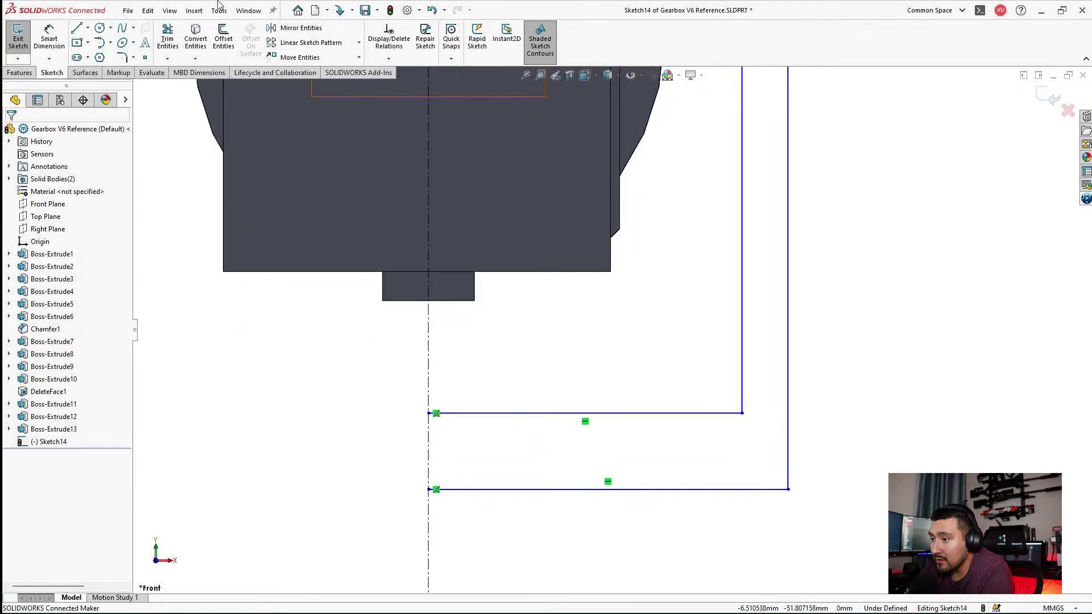
click(77, 28)
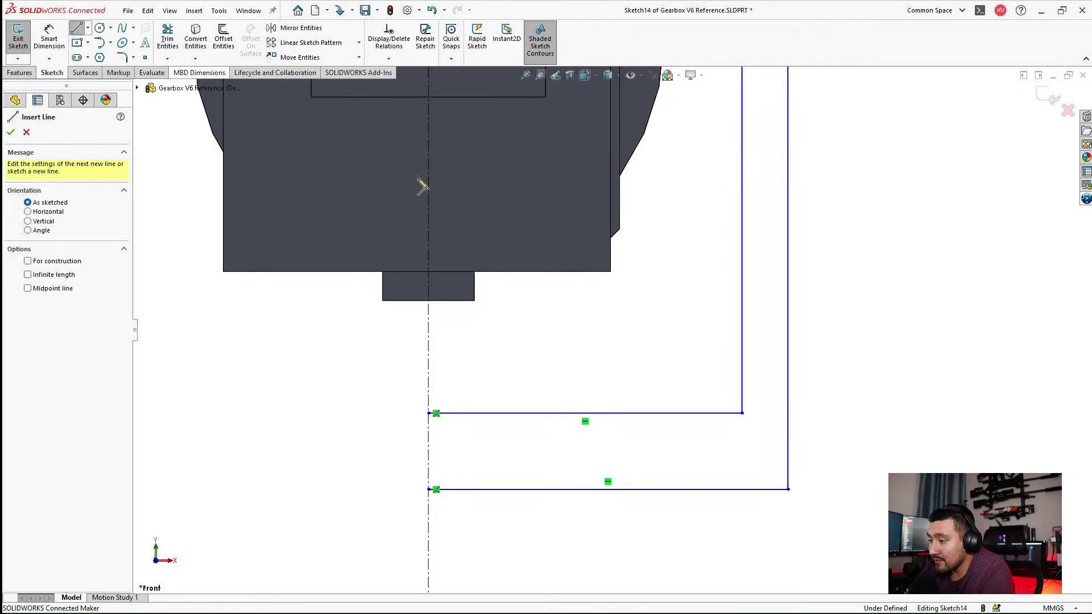
click(515, 414)
click(515, 314)
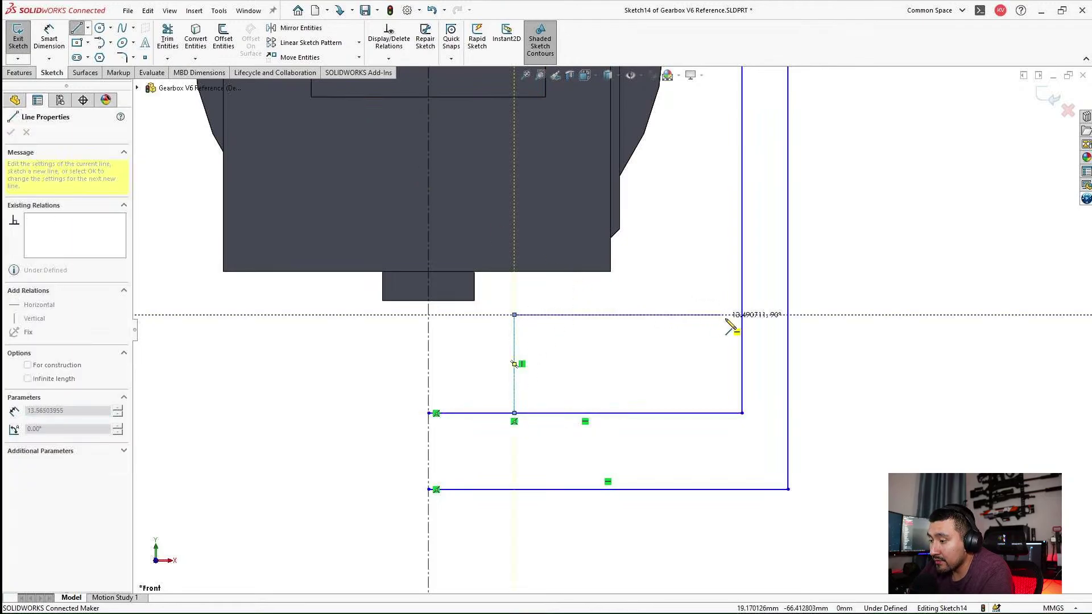
double_click(741, 314)
Trim the inner lower and vertical line portions outside the new step, leaving a continuous stepped inner profile.
click(168, 37)
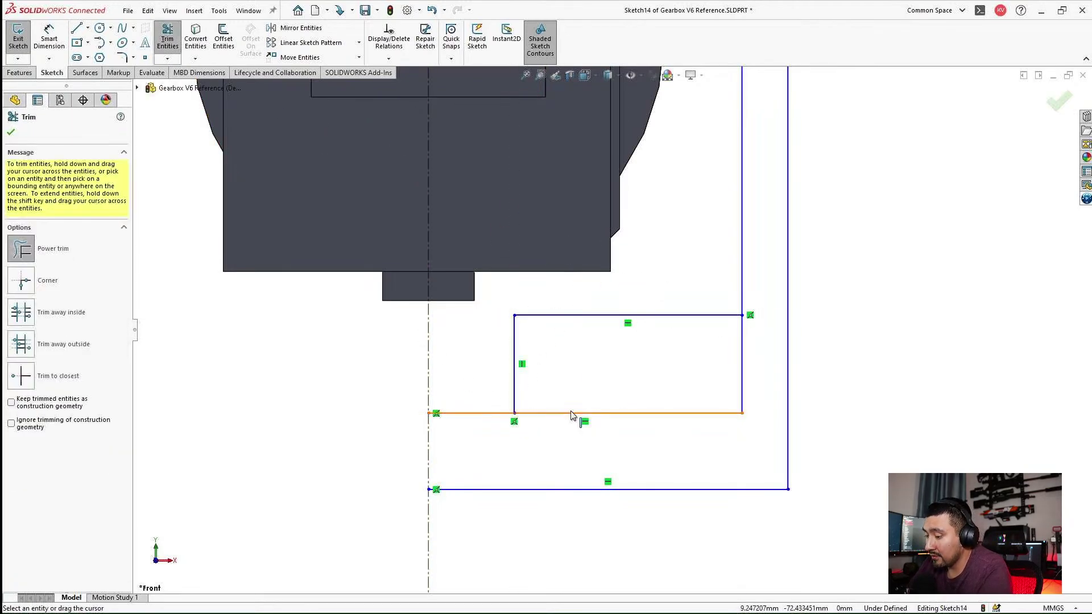
drag(580, 442, 765, 367)
key(Escape)
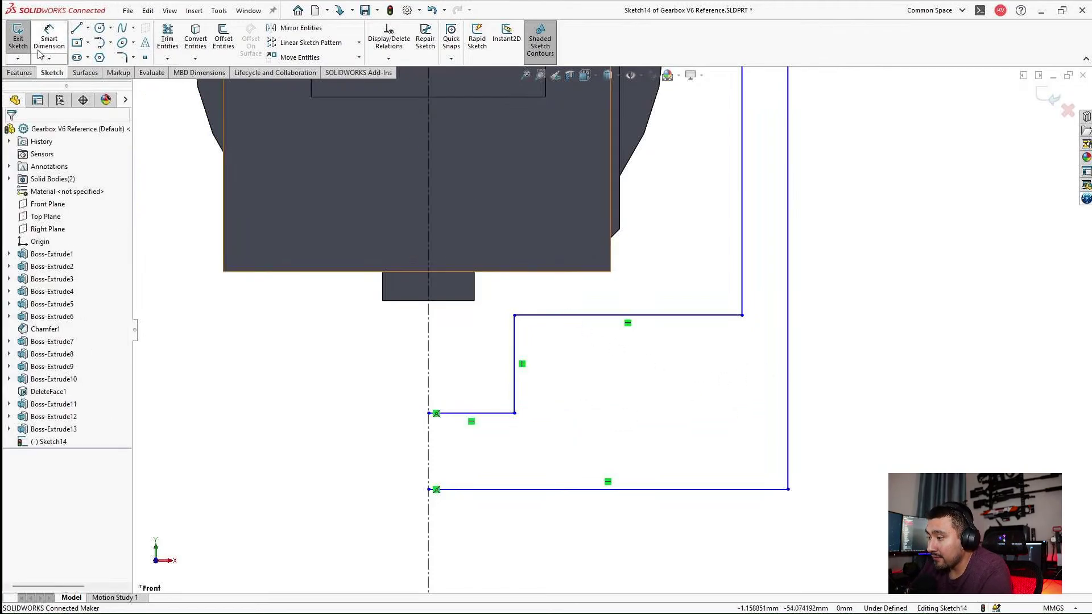
Dimension the gap under the gearbox's bottom tab to the inner lower line as 0.5 mm and move the step's horizontal leg below the body's bottom edge.
click(55, 41)
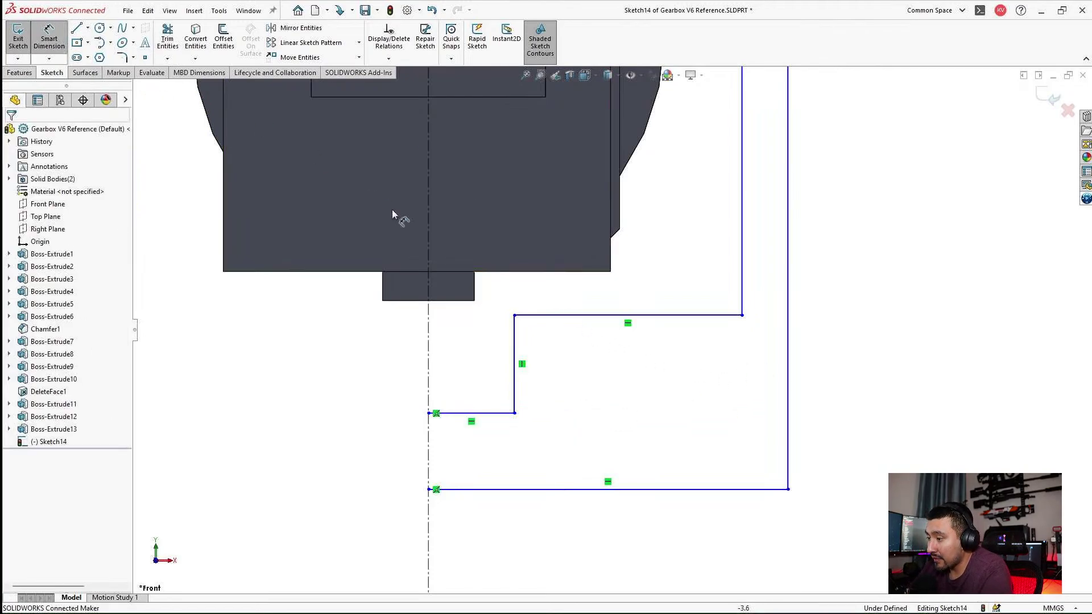
click(452, 299)
click(459, 413)
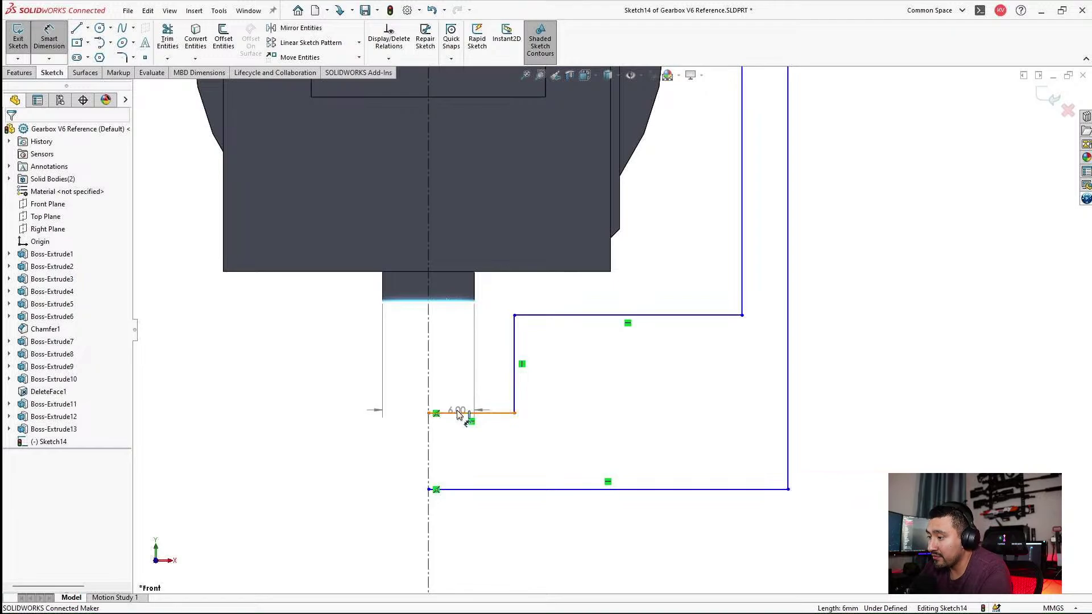
click(341, 390)
text(0.5)
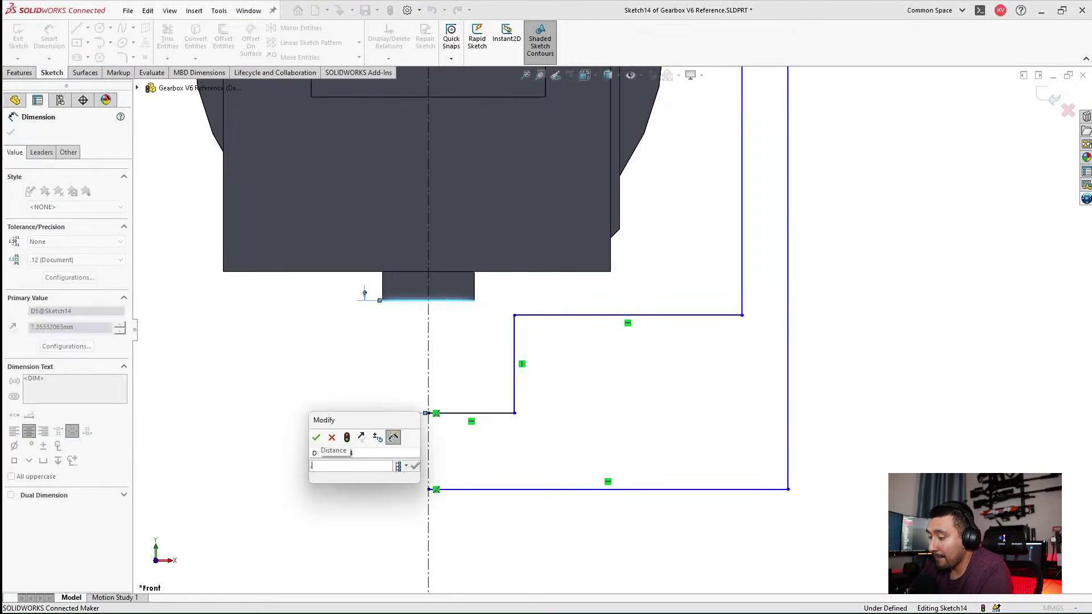
key(Return)
key(Escape)
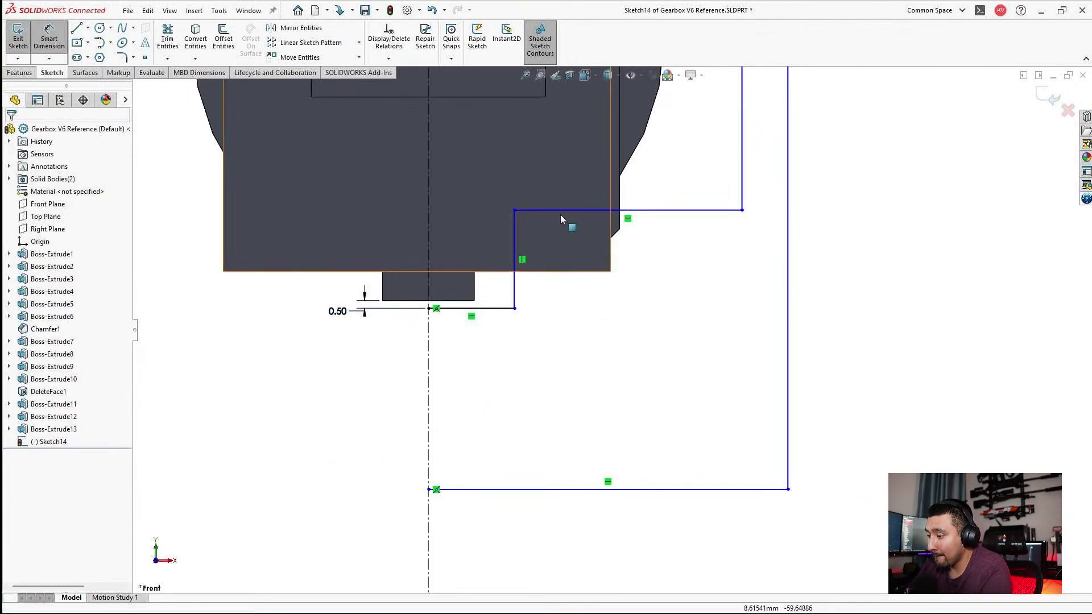
key(Escape)
drag(558, 211, 556, 287)
key(Escape)
Dimension the gap between the bottom tab's side edge and the step's vertical line as 0.5 mm.
scroll(556, 286, down, 4)
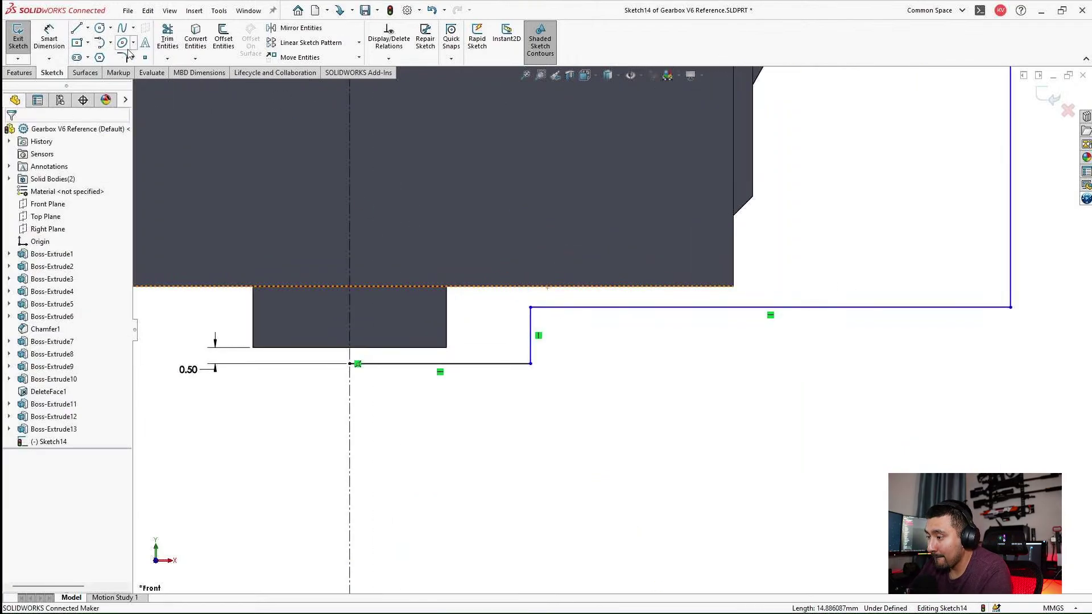
click(49, 41)
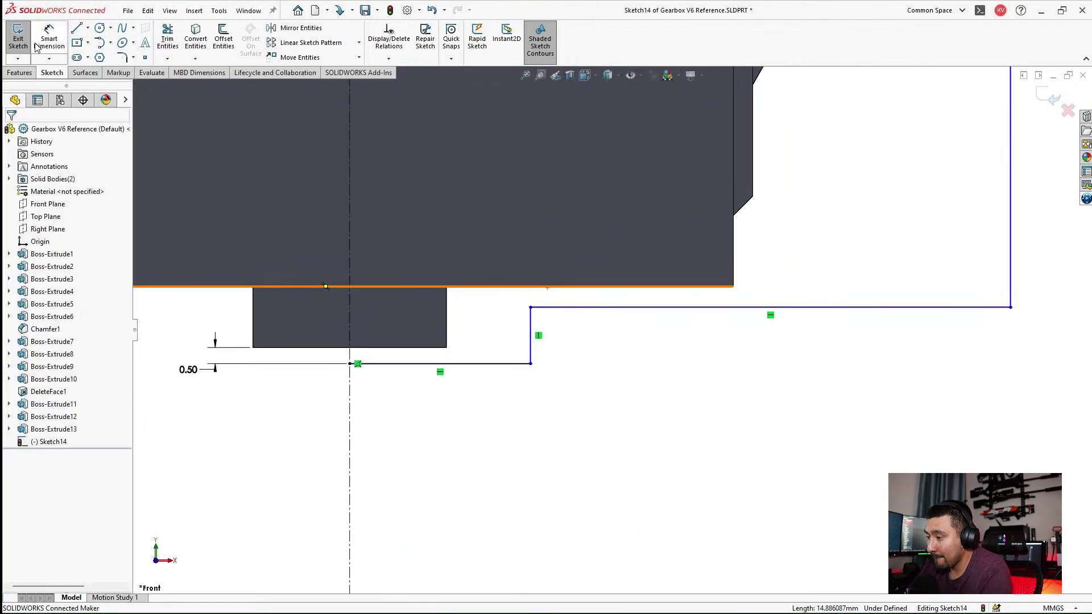
click(531, 334)
click(448, 329)
click(485, 470)
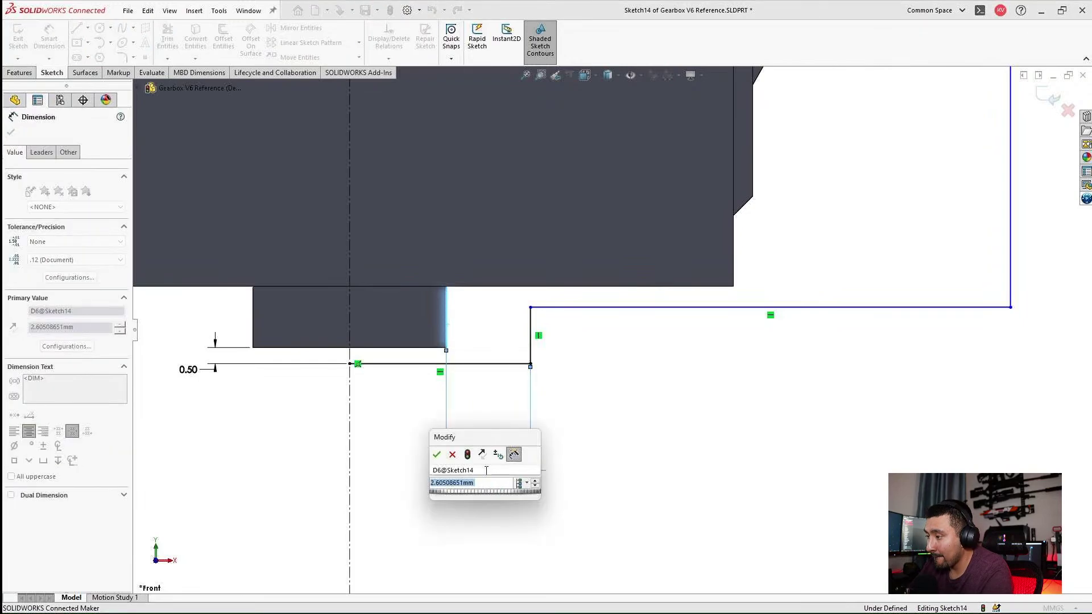
key(Return)
click(528, 403)
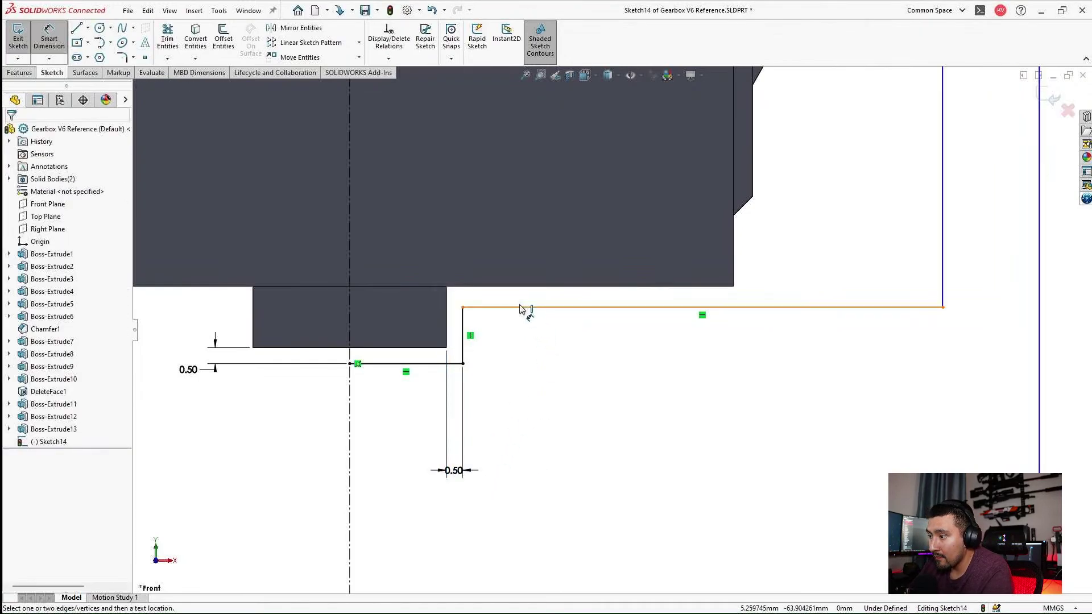
Dimension the gap between the gearbox body's bottom edge and the step's horizontal leg as 0.5 mm.
click(501, 308)
click(498, 287)
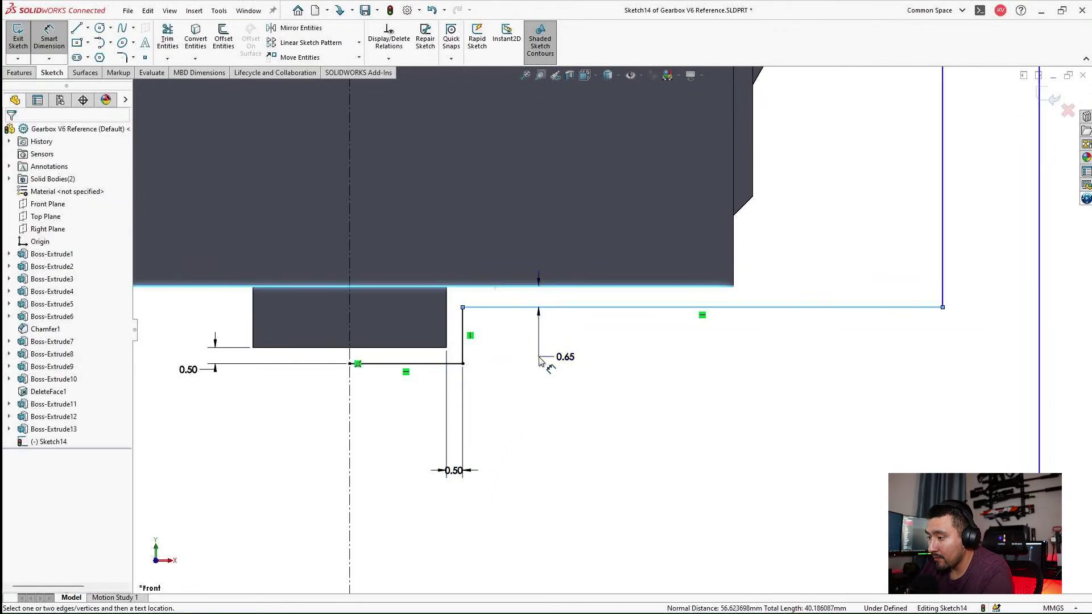
click(561, 356)
text(.5)
key(Return)
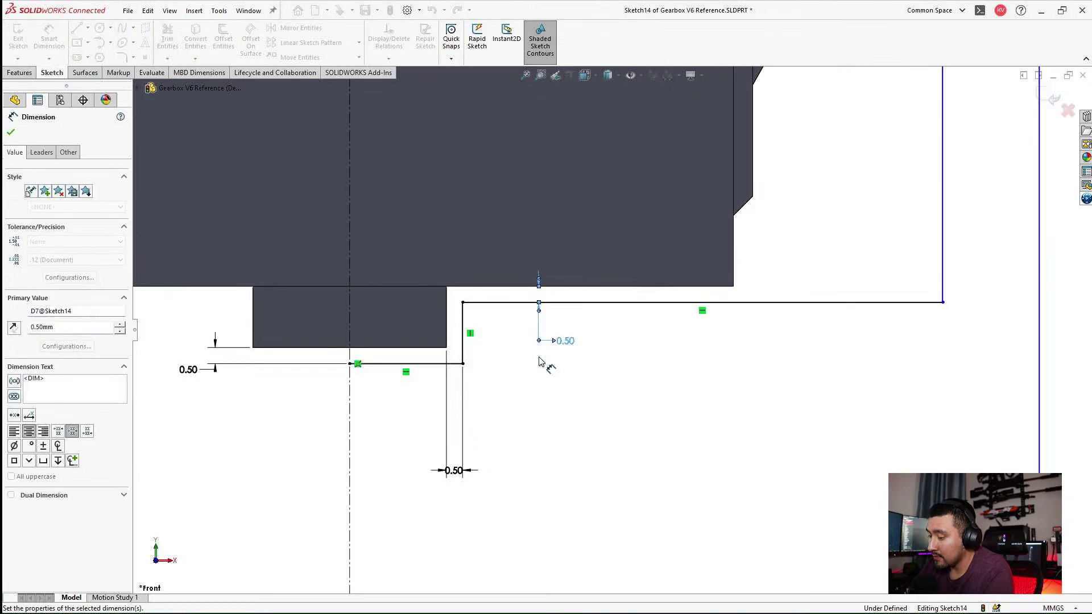
click(675, 447)
scroll(768, 364, up, 4)
key(Escape)
Dimension the spacing between the inner lower line and the outer lower horizontal line as 3 mm.
scroll(856, 278, up, 4)
scroll(710, 266, down, 3)
scroll(685, 329, up, 3)
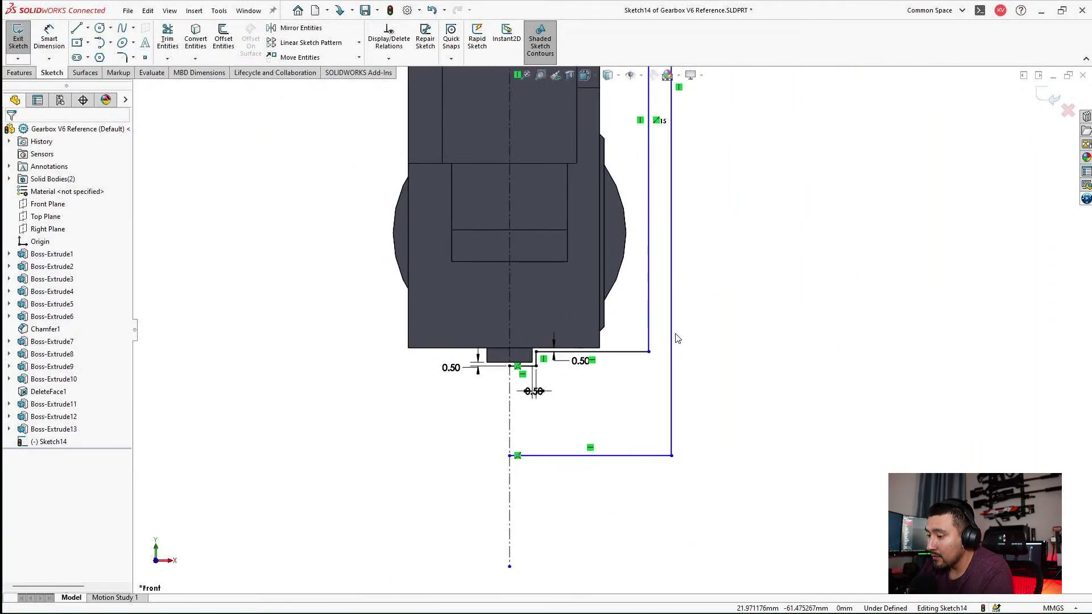
scroll(663, 336, down, 3)
click(50, 40)
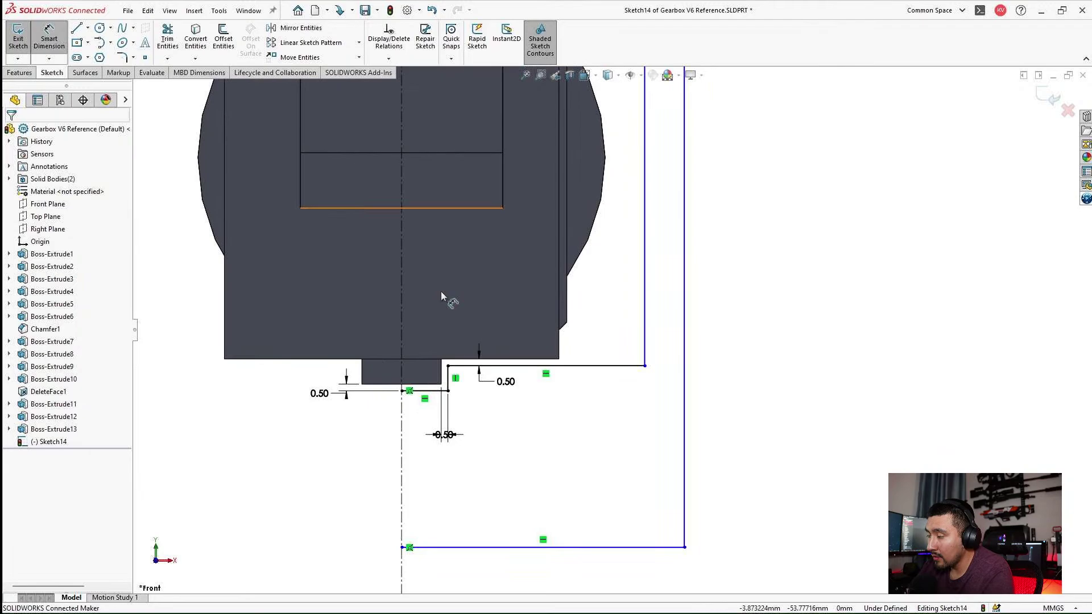
click(485, 547)
click(435, 391)
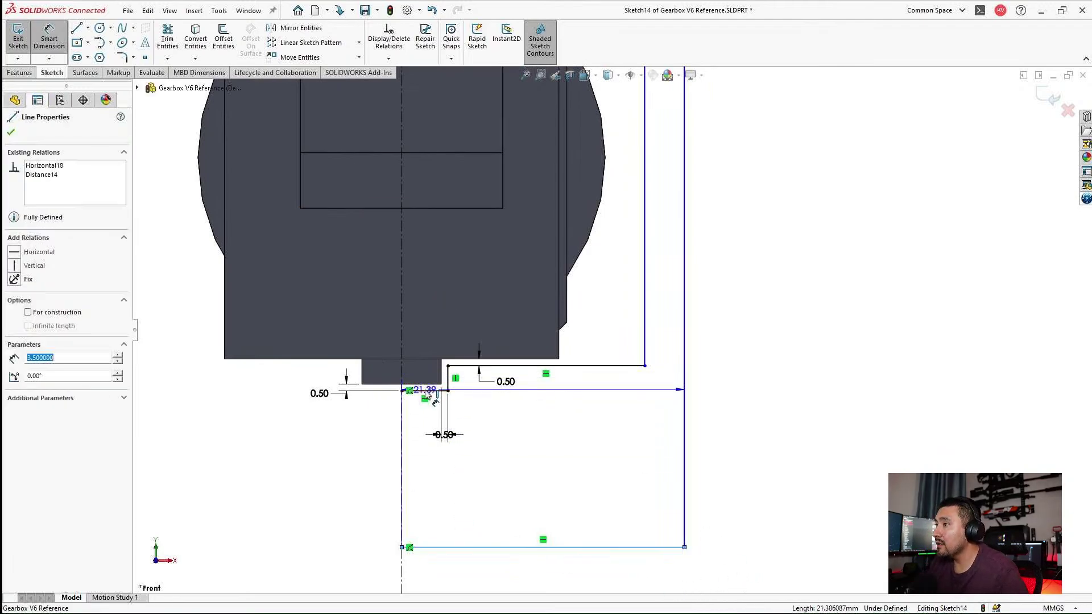
click(317, 471)
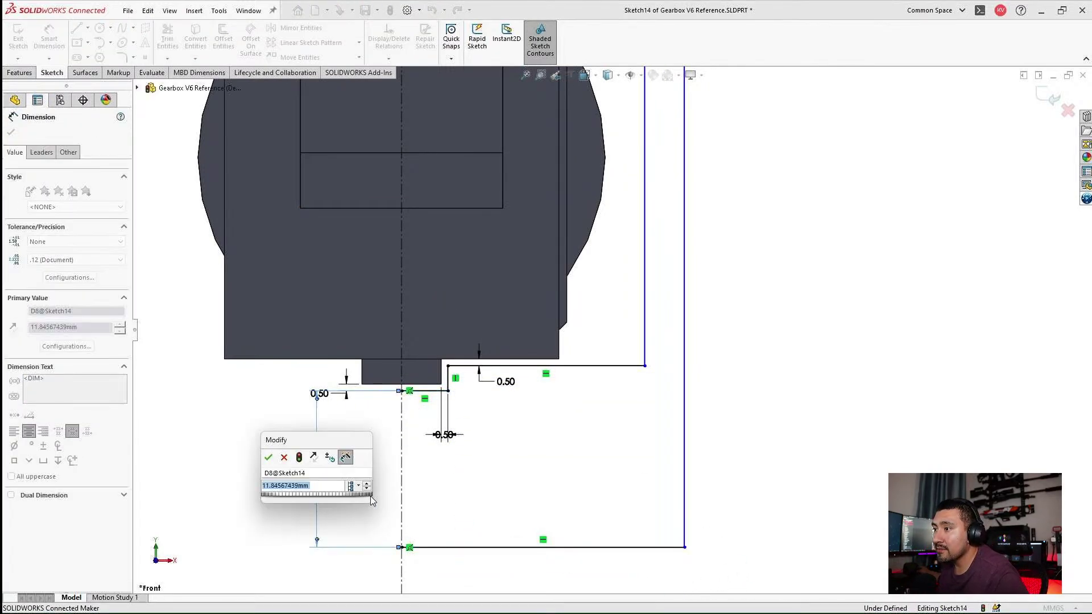
text(3)
key(Return)
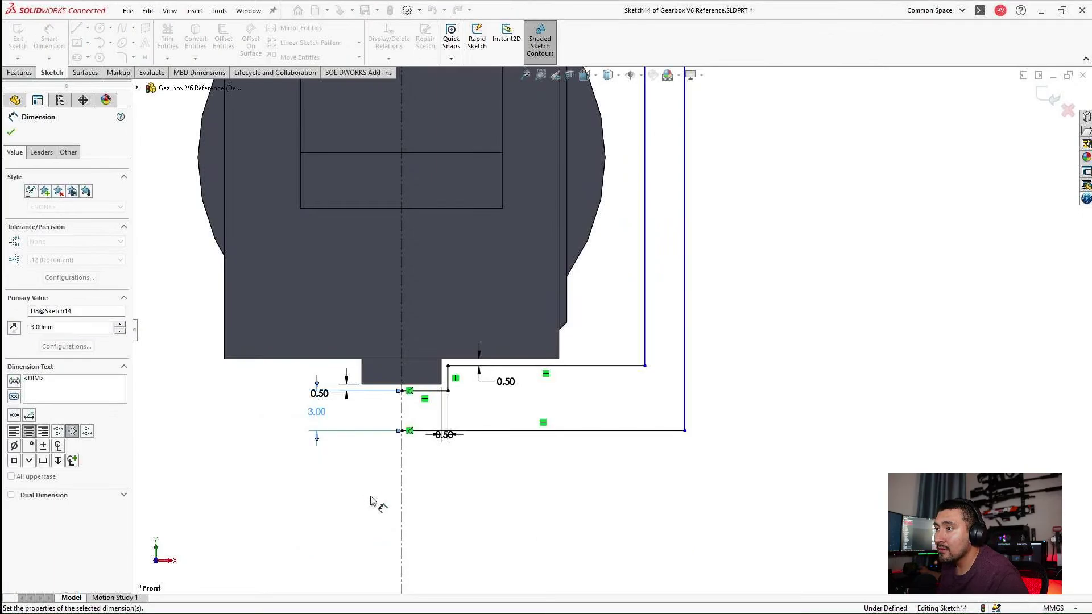
key(Escape)
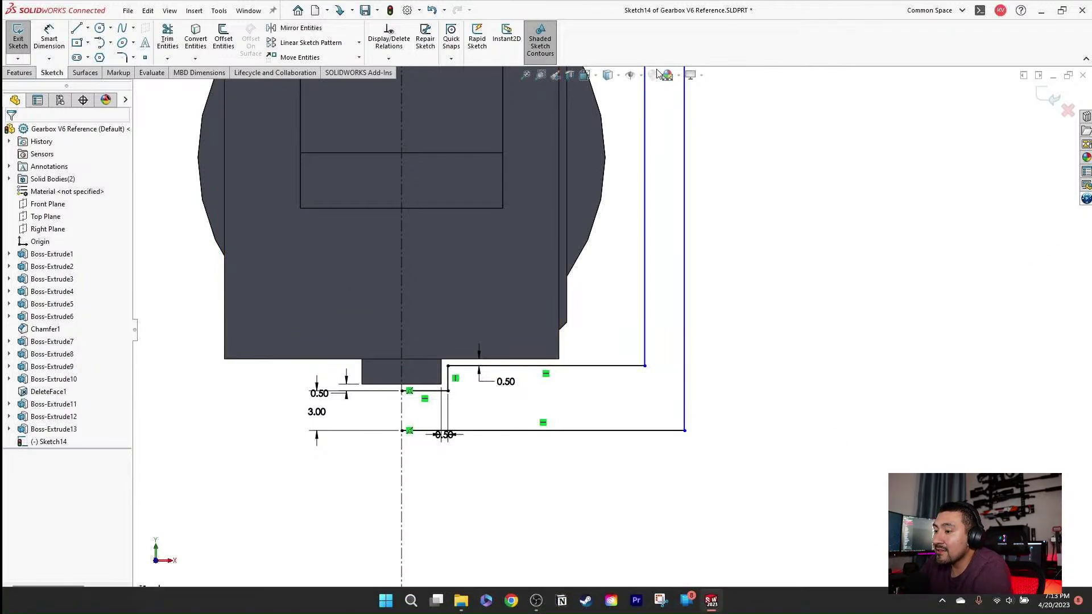
Move the 3 mm dimension between the inner and outer vertical lines outside the profile.
key(f)
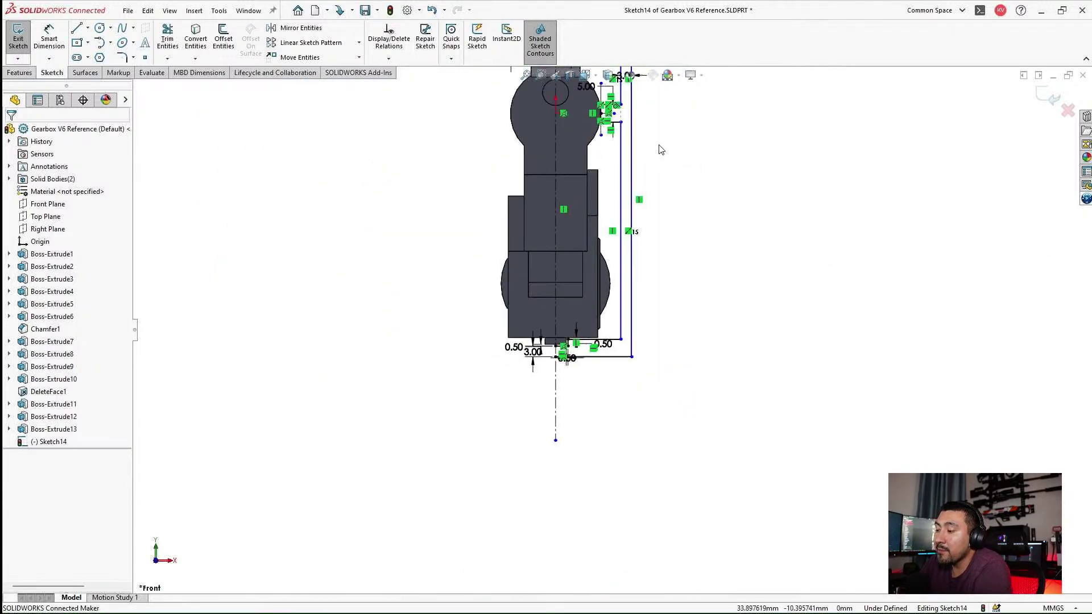
scroll(656, 216, down, 3)
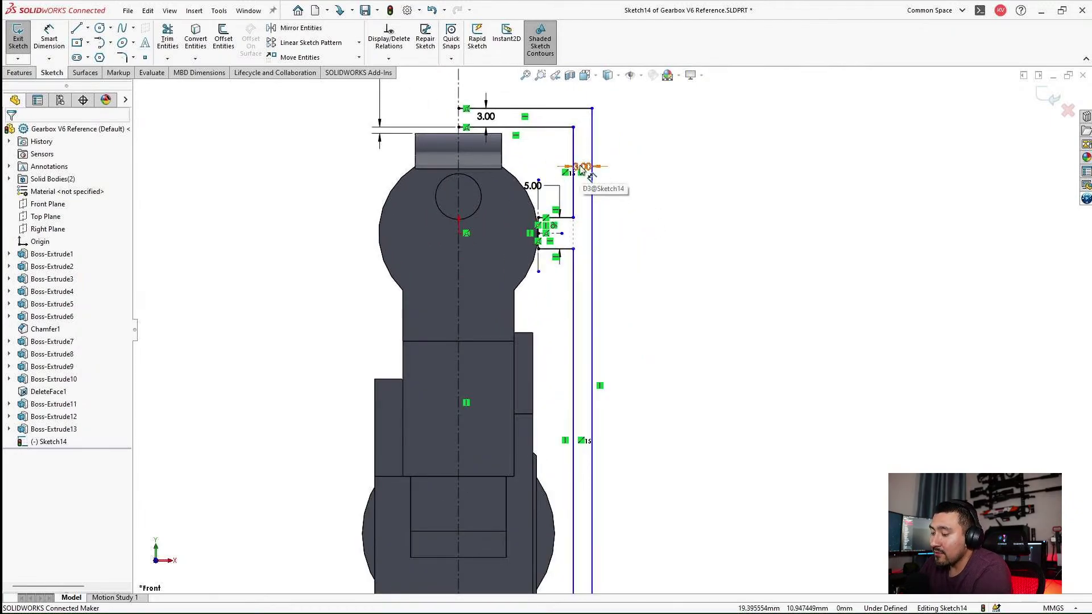
drag(590, 176, 632, 178)
scroll(736, 199, up, 2)
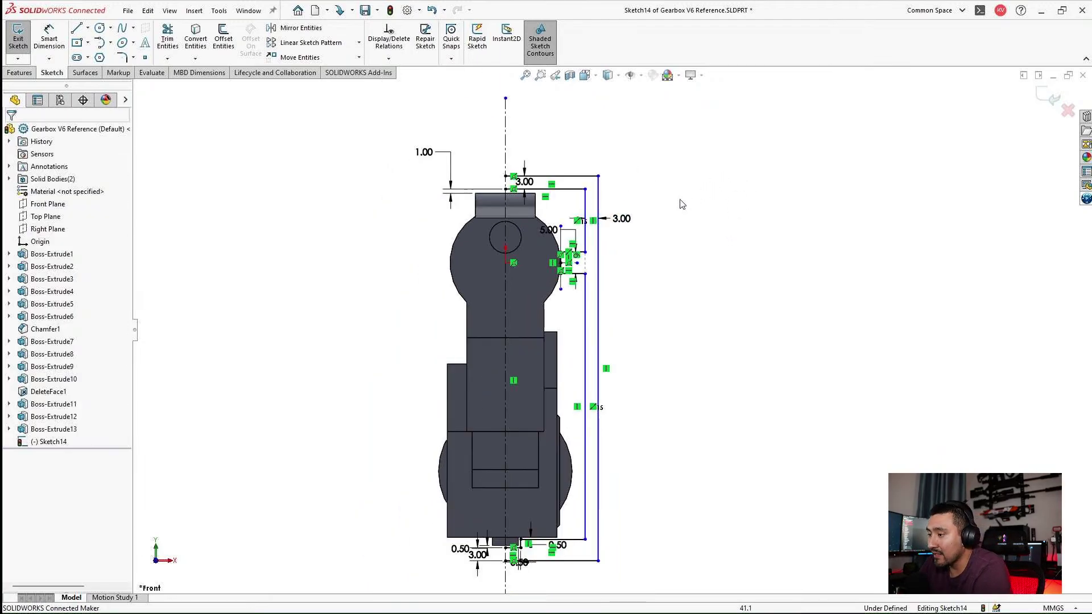
Dimension the profile's full outer width, doubled across the centerline, as 37 mm, and move the 1 mm dimension closer to the gearbox.
click(49, 38)
scroll(471, 119, down, 2)
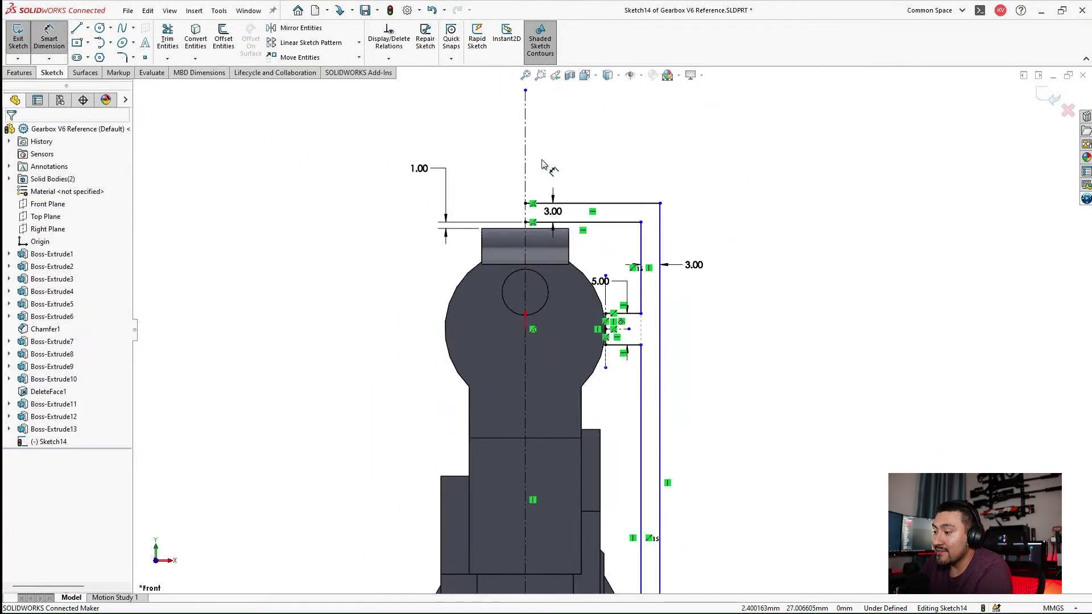
click(514, 182)
click(525, 166)
click(473, 131)
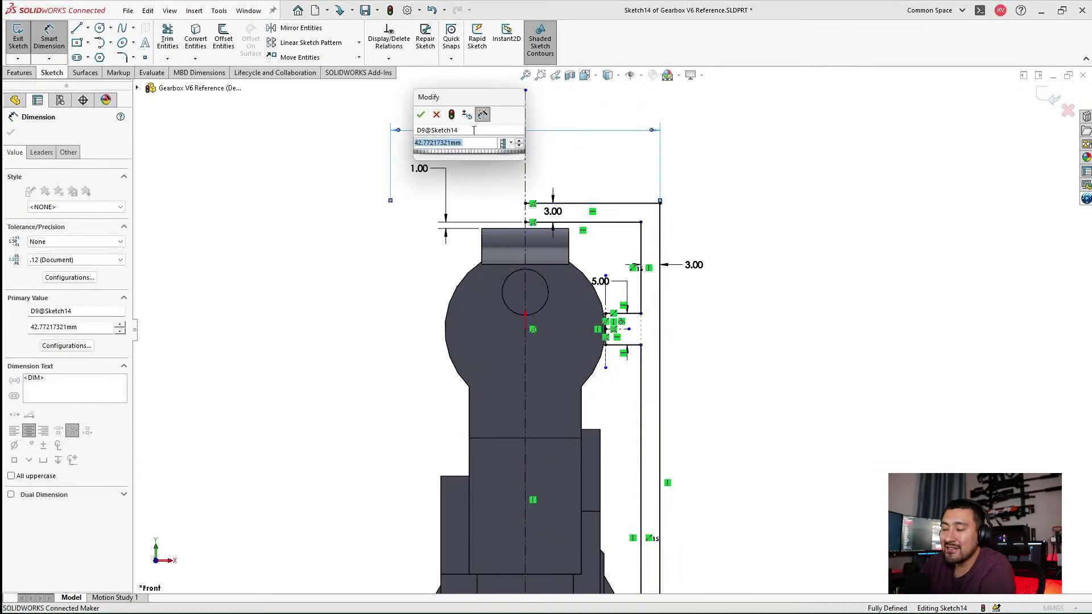
text(37)
key(Return)
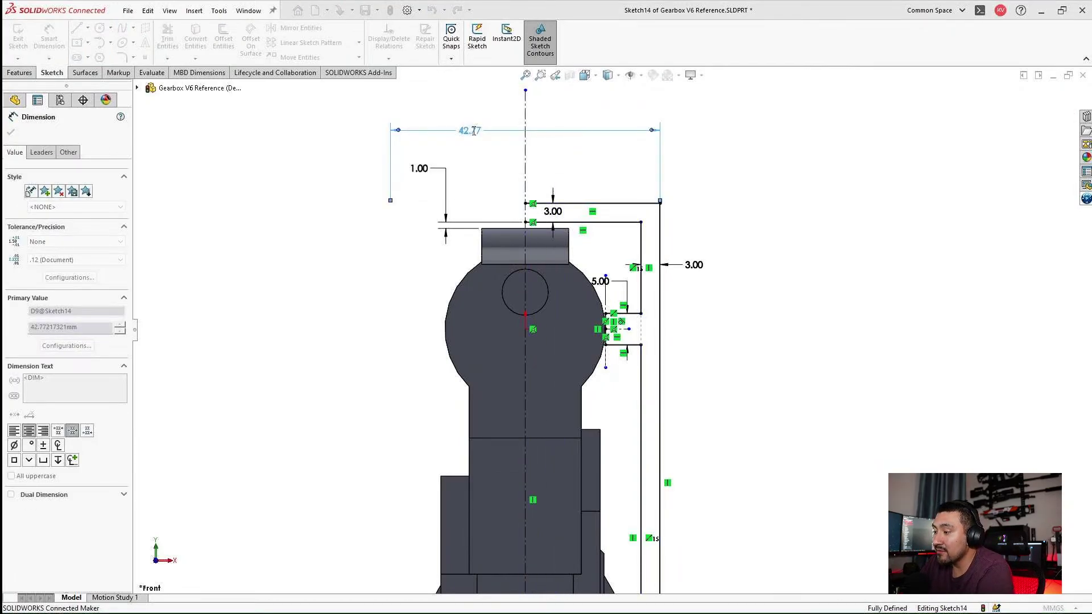
key(Escape)
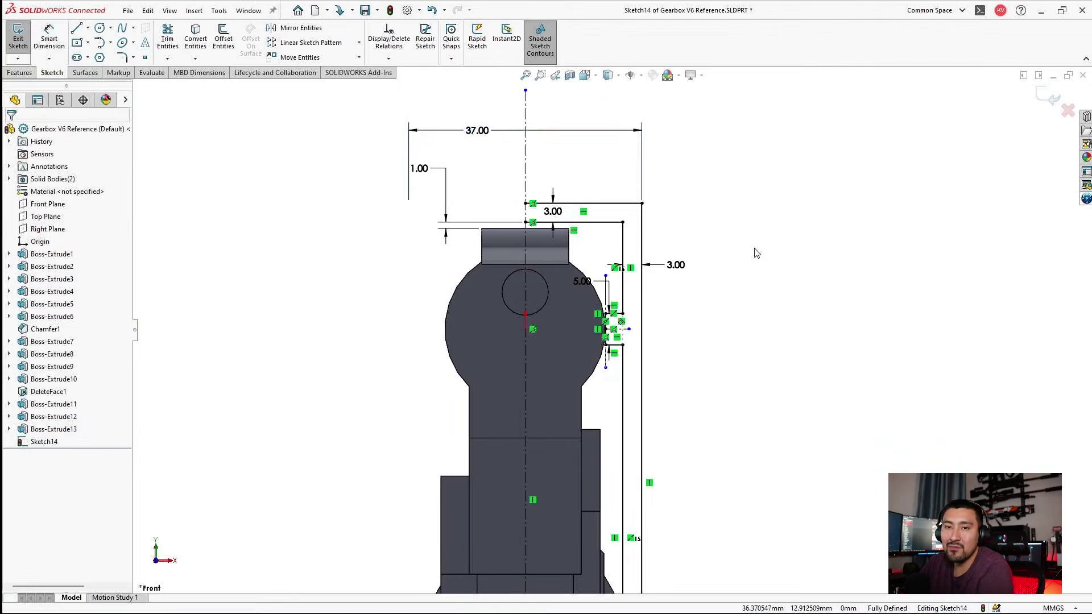
drag(435, 169, 442, 167)
click(570, 172)
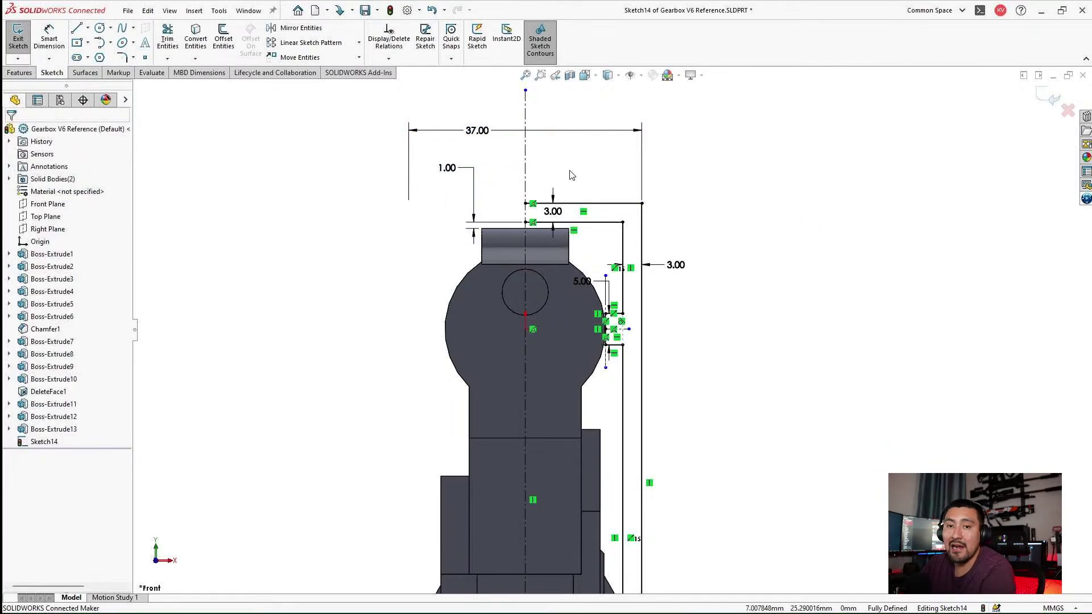
right_click(581, 202)
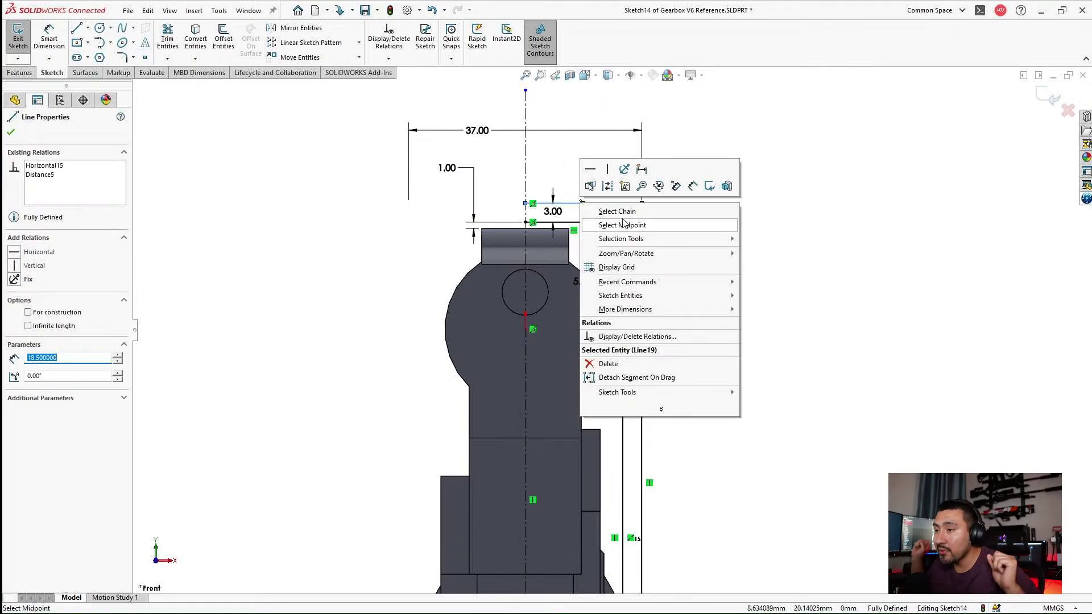
click(617, 211)
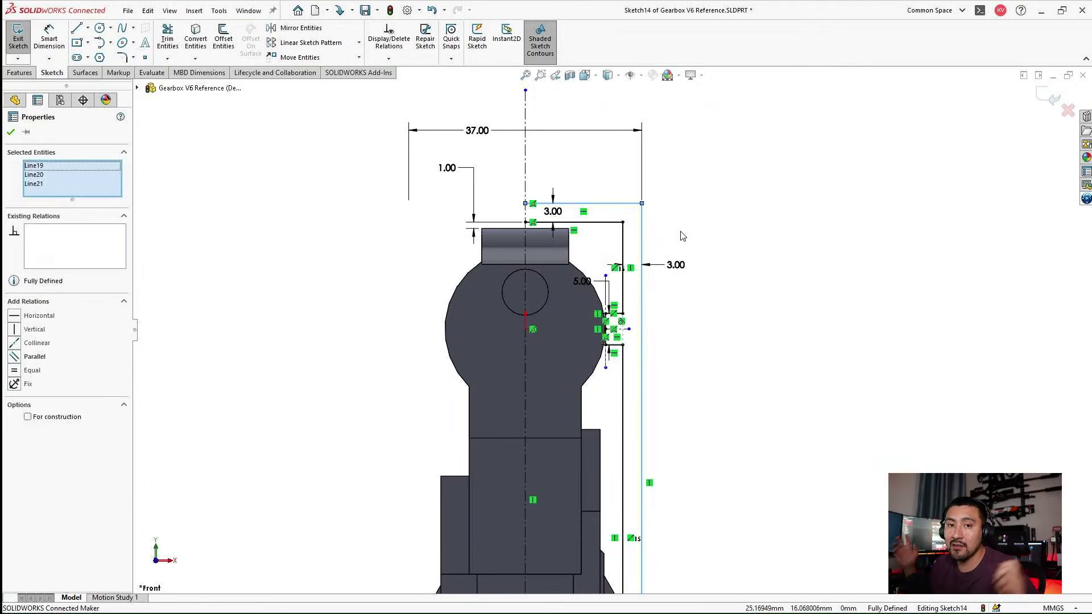
scroll(683, 236, down, 3)
right_click(604, 222)
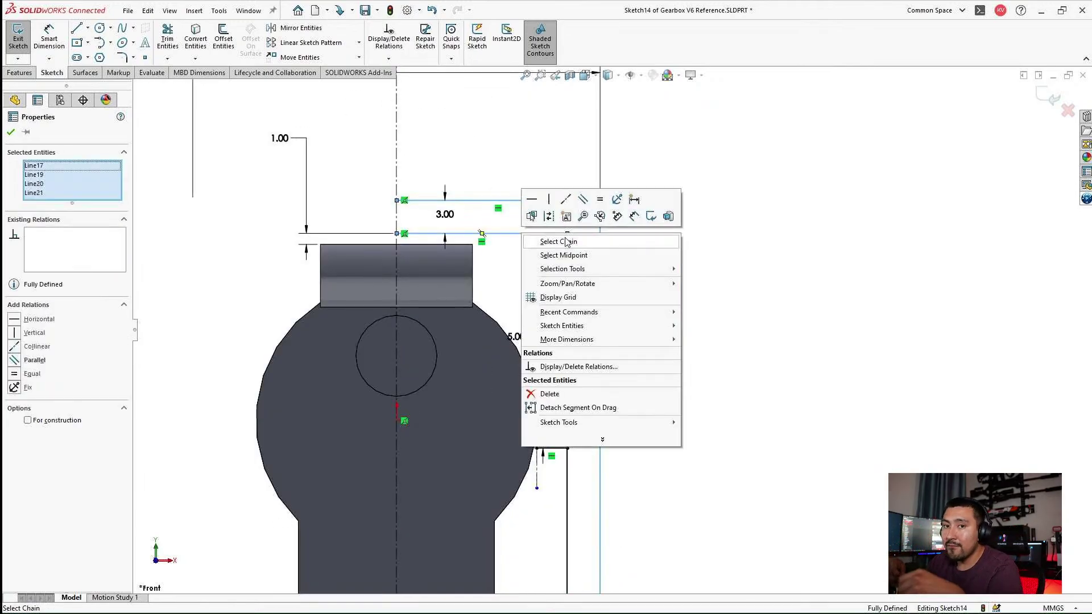
click(566, 242)
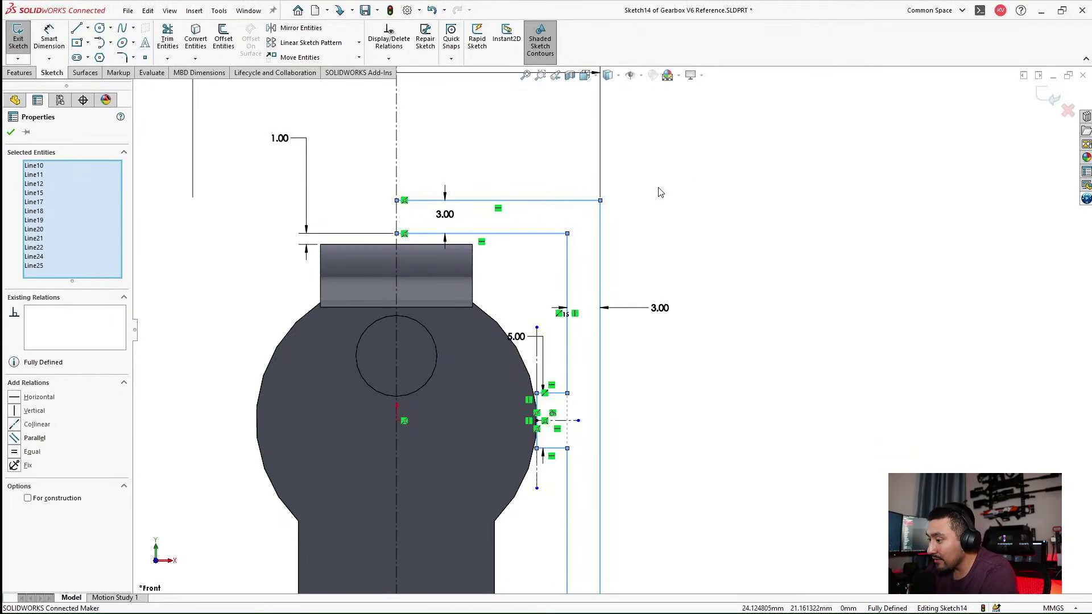
Move the 5 mm dimension of the side step outside the profile.
mouse_move(515, 337)
mouse_down()
mouse_move(518, 297)
mouse_move(574, 299)
mouse_move(563, 307)
mouse_move(709, 296)
mouse_move(702, 364)
mouse_up()
scroll(671, 341, up, 4)
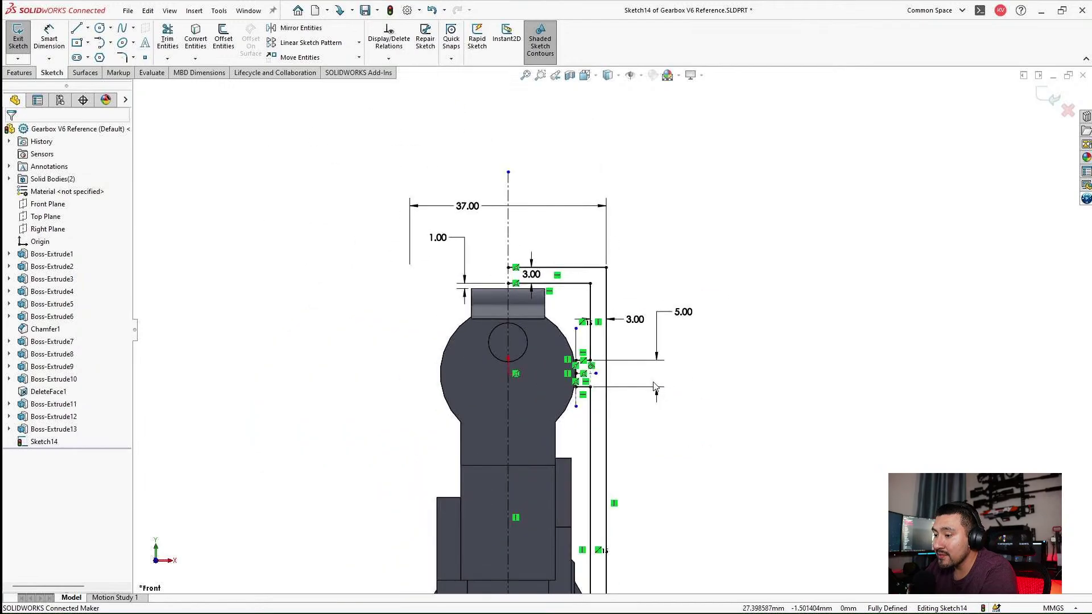
Mirror the complete outer and inner wall line chains about the vertical centerline, keeping the originals.
right_click(629, 394)
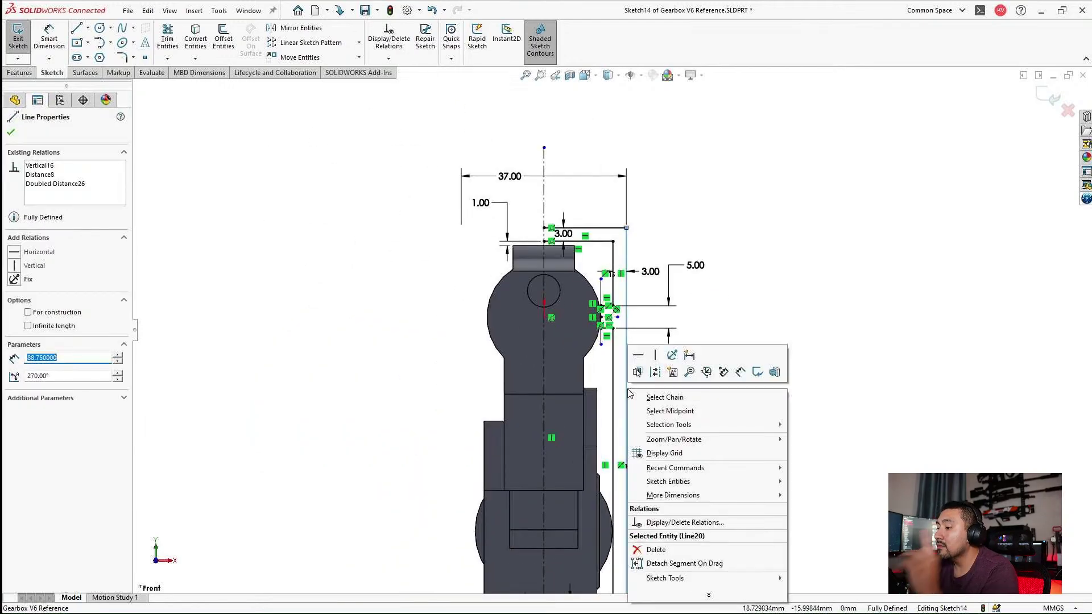
click(663, 398)
scroll(649, 360, down, 4)
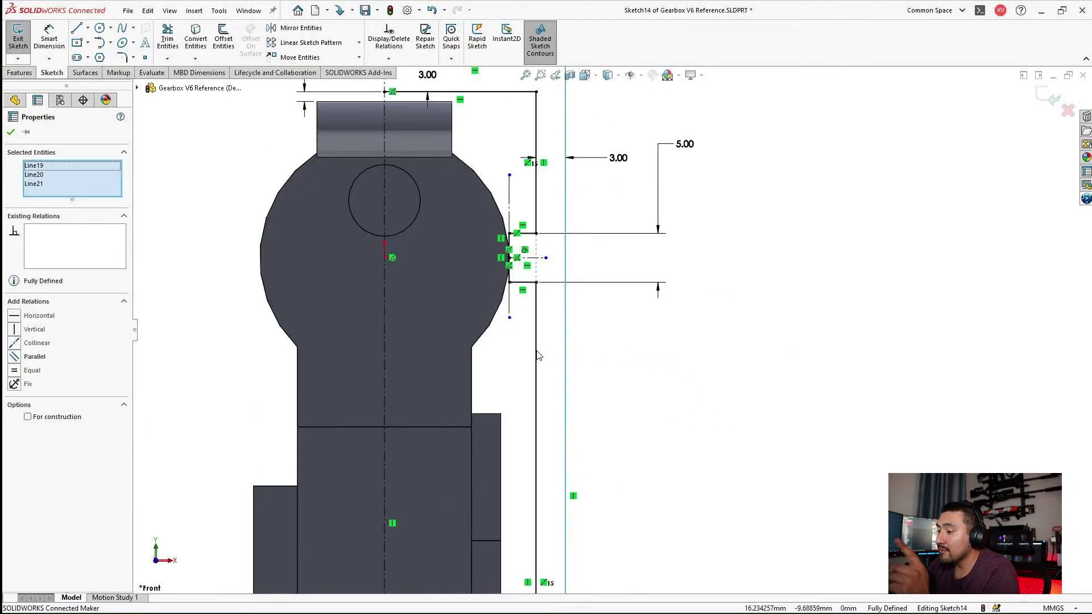
ctrl+click(535, 310)
right_click(535, 310)
click(571, 357)
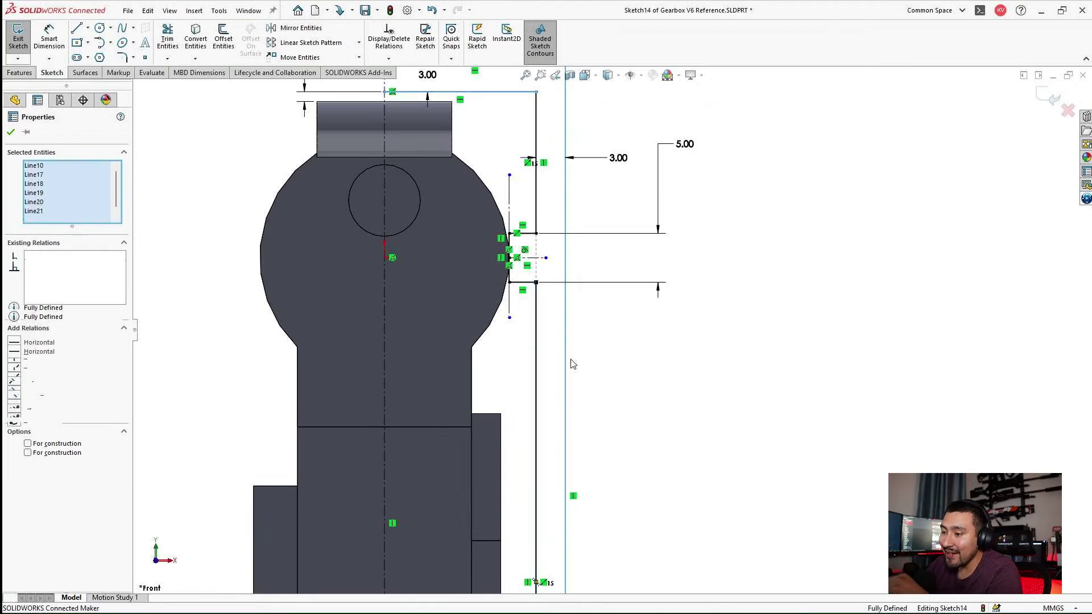
scroll(648, 370, up, 6)
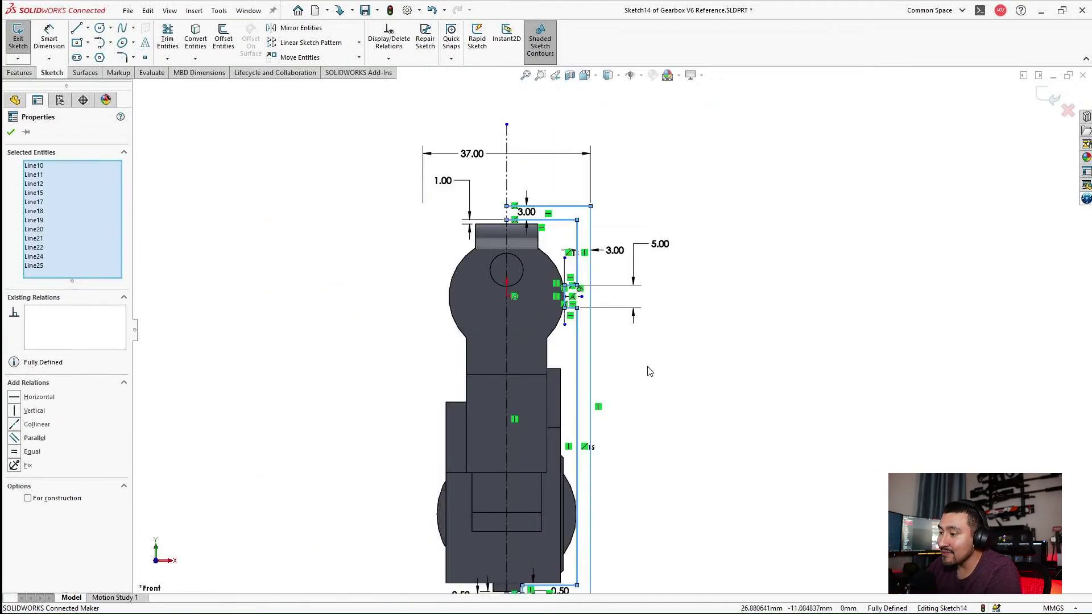
click(300, 28)
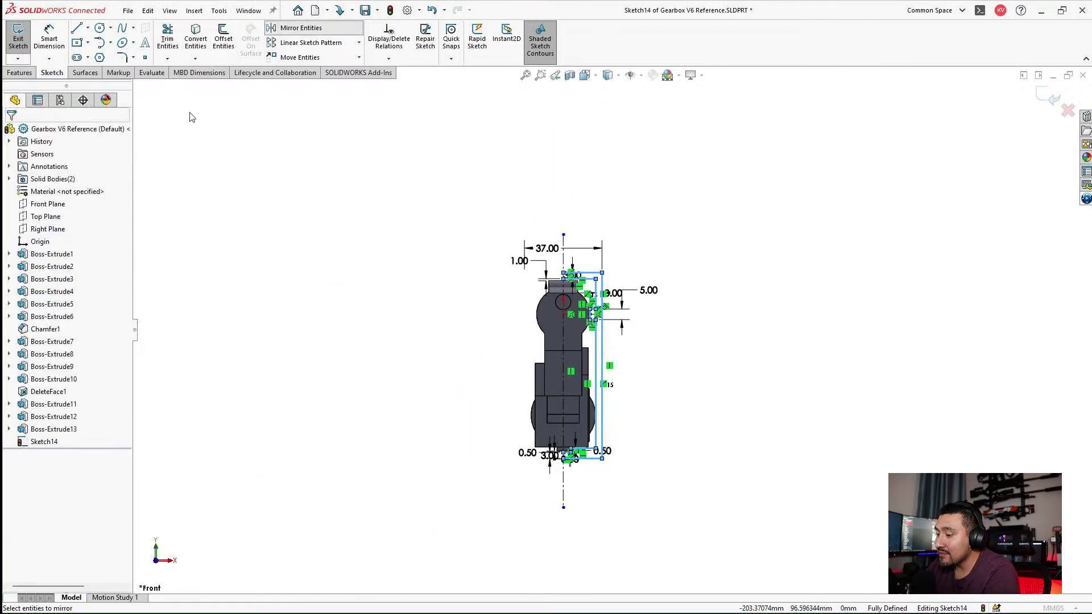
click(564, 259)
scroll(585, 300, up, 2)
scroll(587, 301, up, 4)
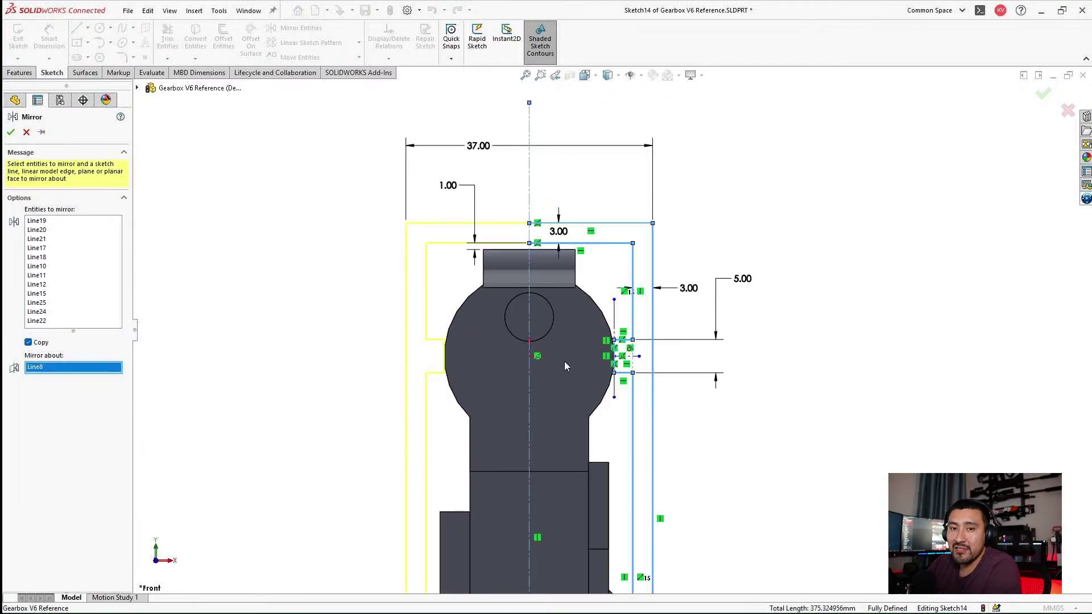
click(12, 130)
Start a blind Boss-Extrude of the mirrored wall profile back over the gearbox with a depth of 210 mm.
scroll(597, 318, down, 4)
mouse_move(595, 315)
middle_down()
mouse_move(585, 387)
mouse_move(592, 363)
middle_up()
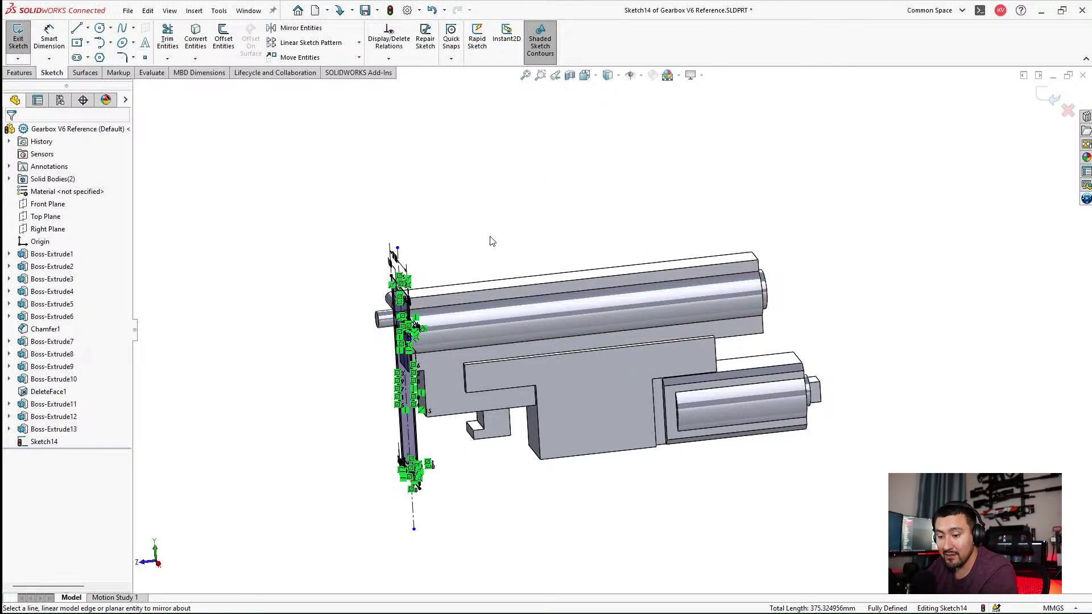
mouse_move(489, 239)
middle_down()
mouse_move(483, 182)
mouse_move(392, 170)
middle_up()
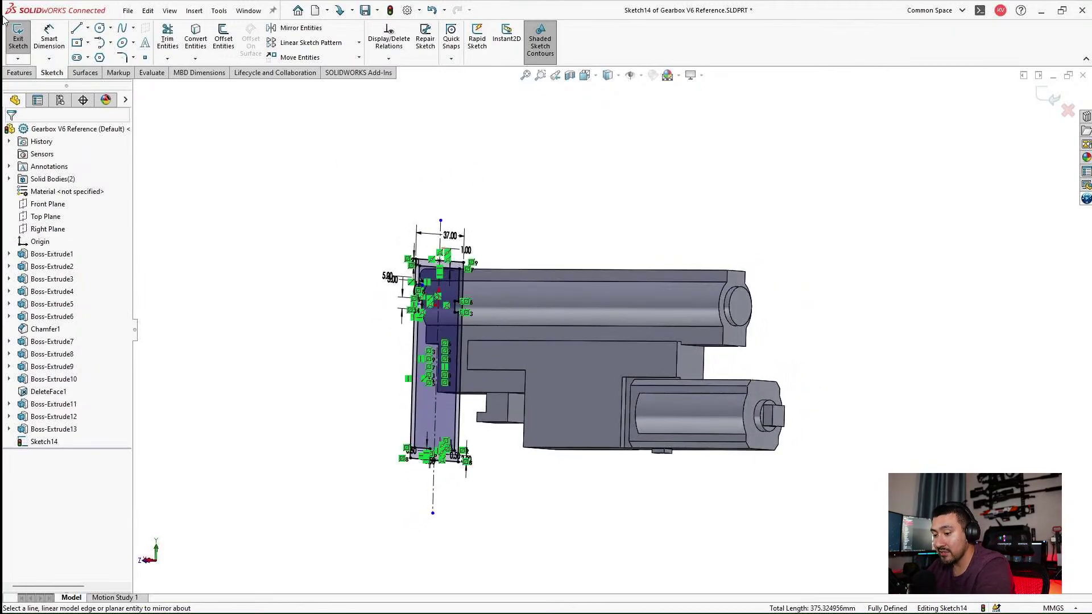
click(23, 72)
click(19, 45)
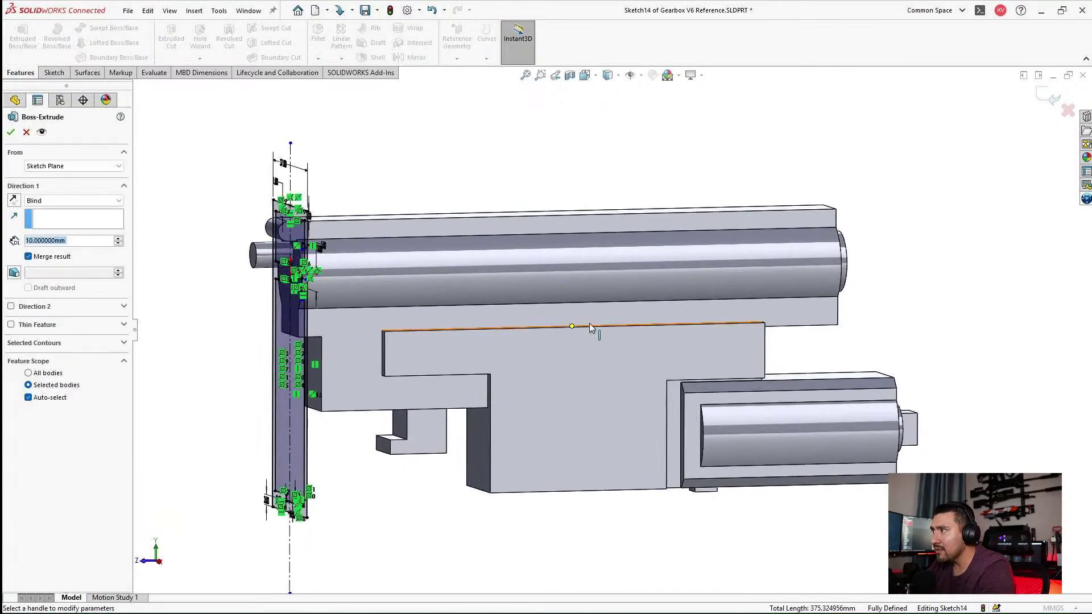
drag(243, 371, 842, 380)
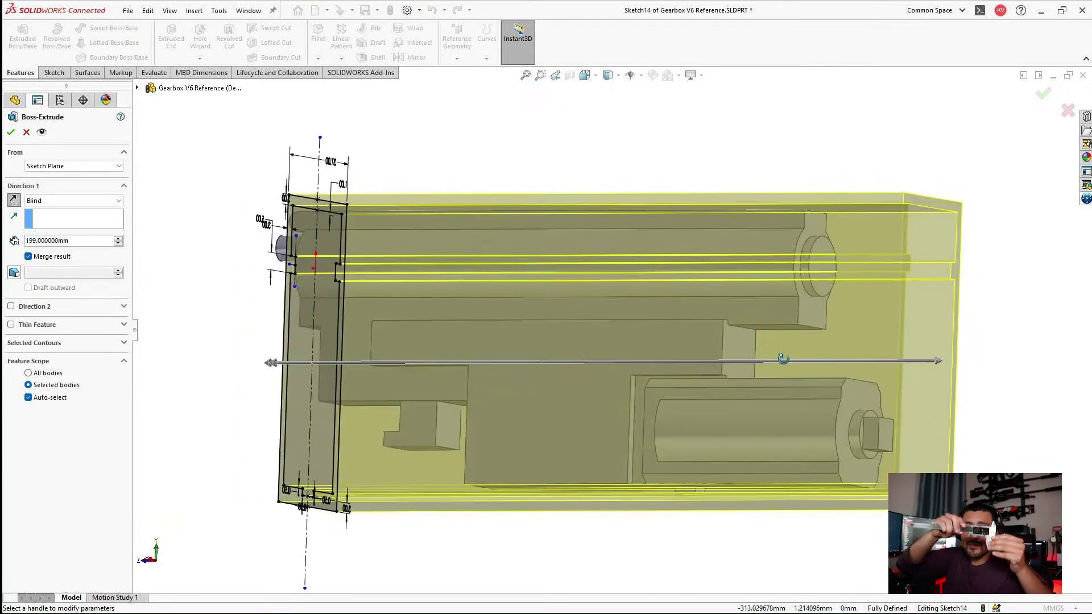
middle_drag(842, 380, 702, 375)
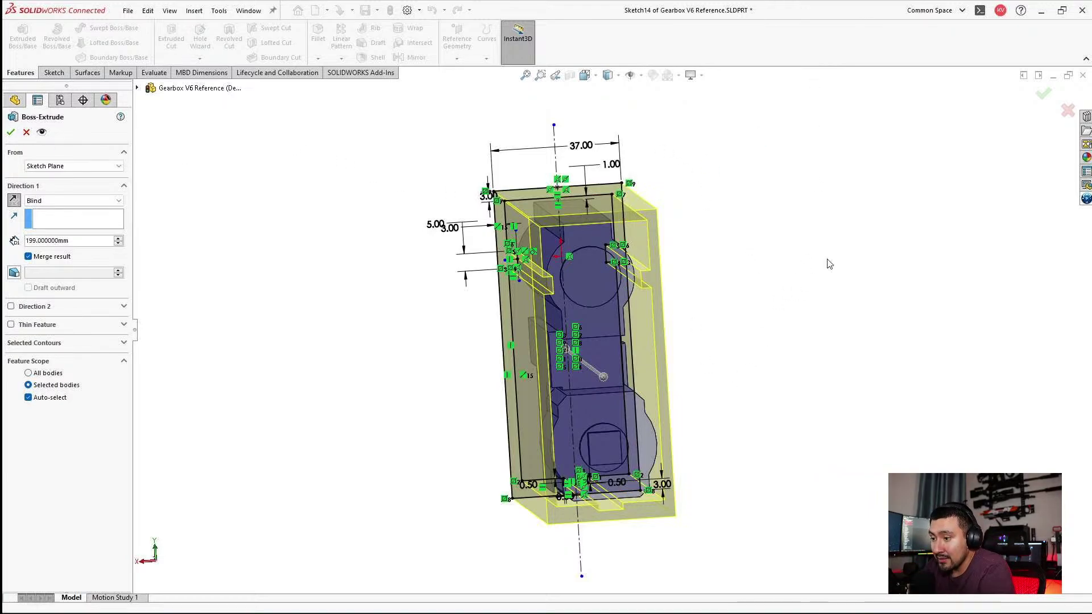
middle_drag(826, 261, 311, 322)
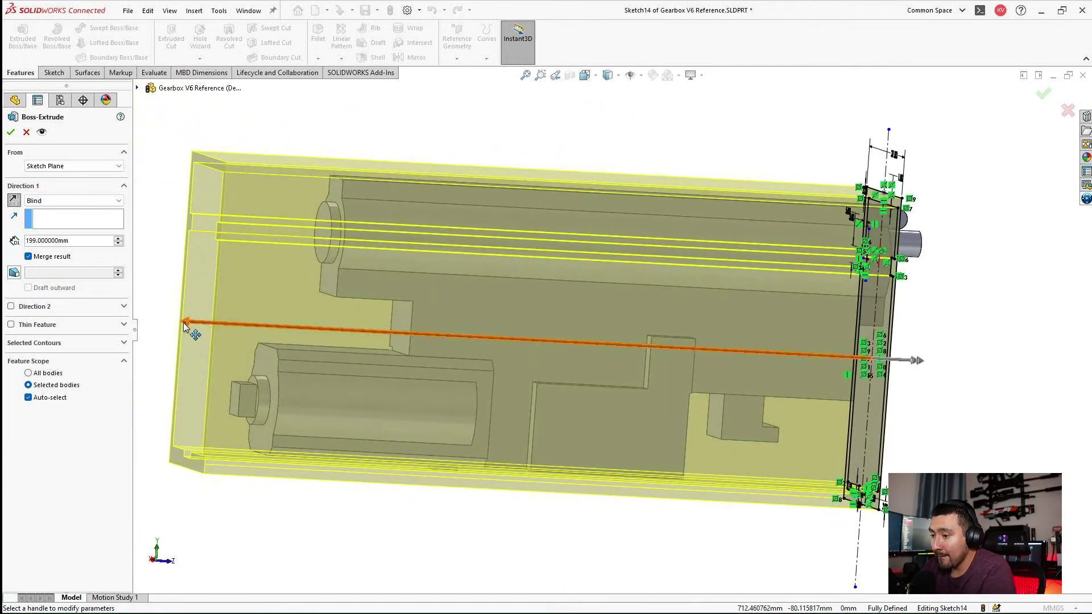
drag(185, 332, 159, 322)
scroll(482, 414, up, 5)
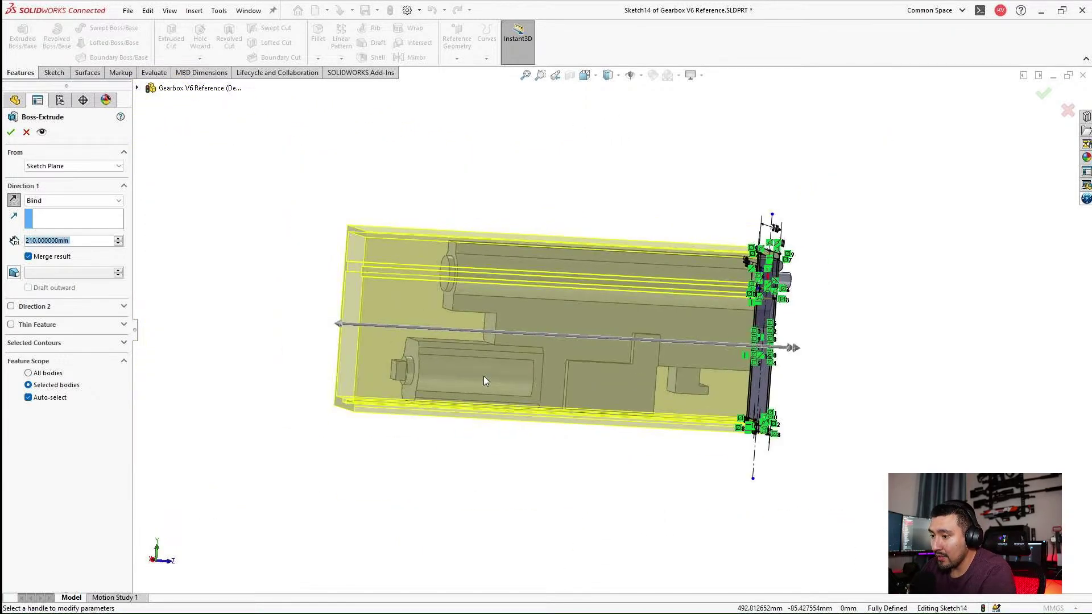
middle_drag(483, 414, 487, 402)
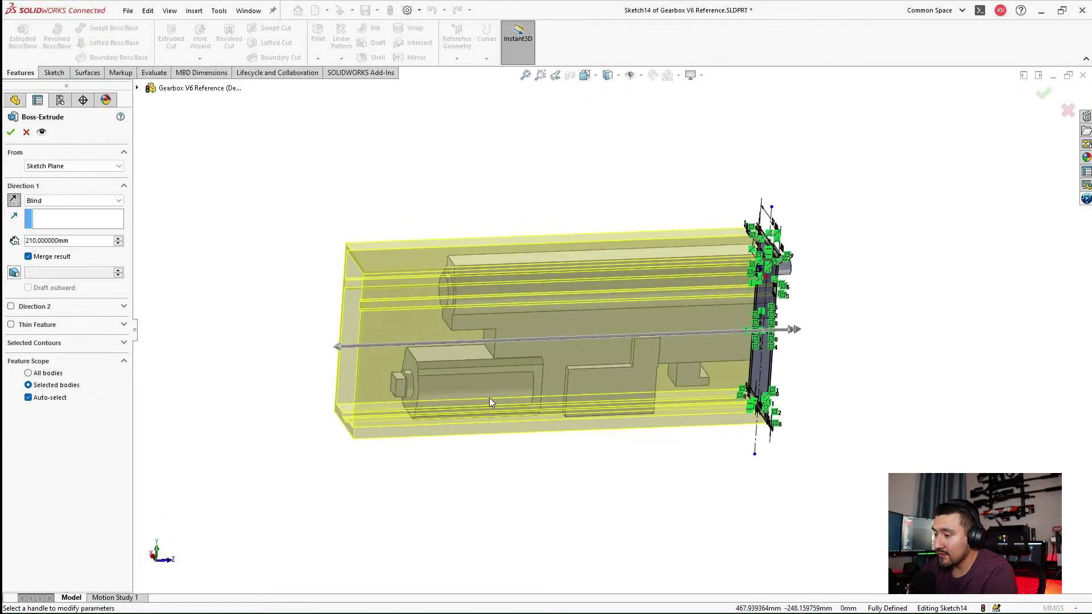
Set the extrusion depth to 200 mm and complete the housing.
click(76, 241)
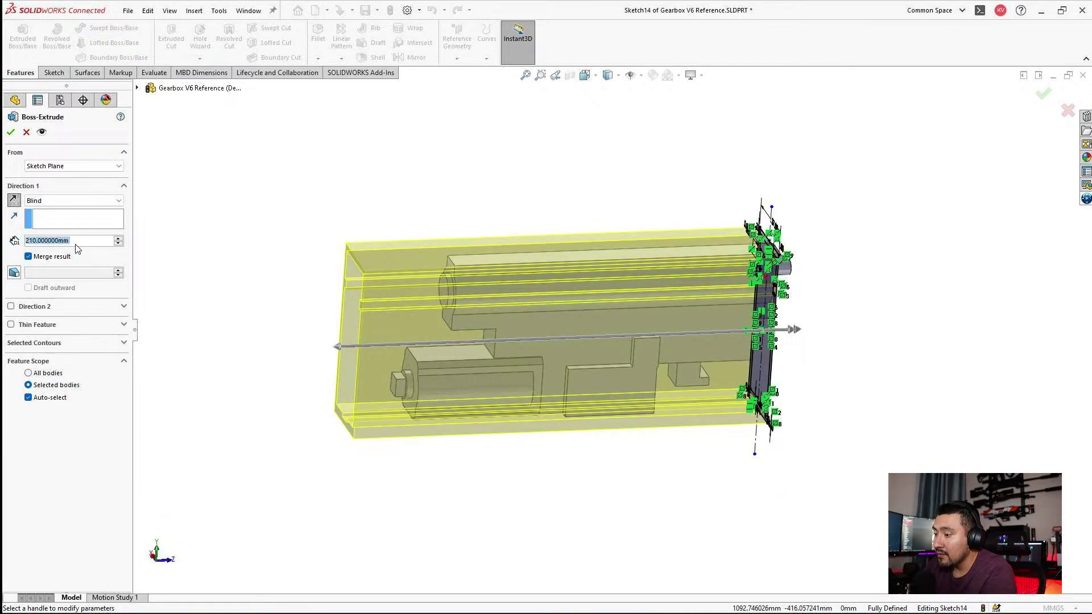
click(75, 241)
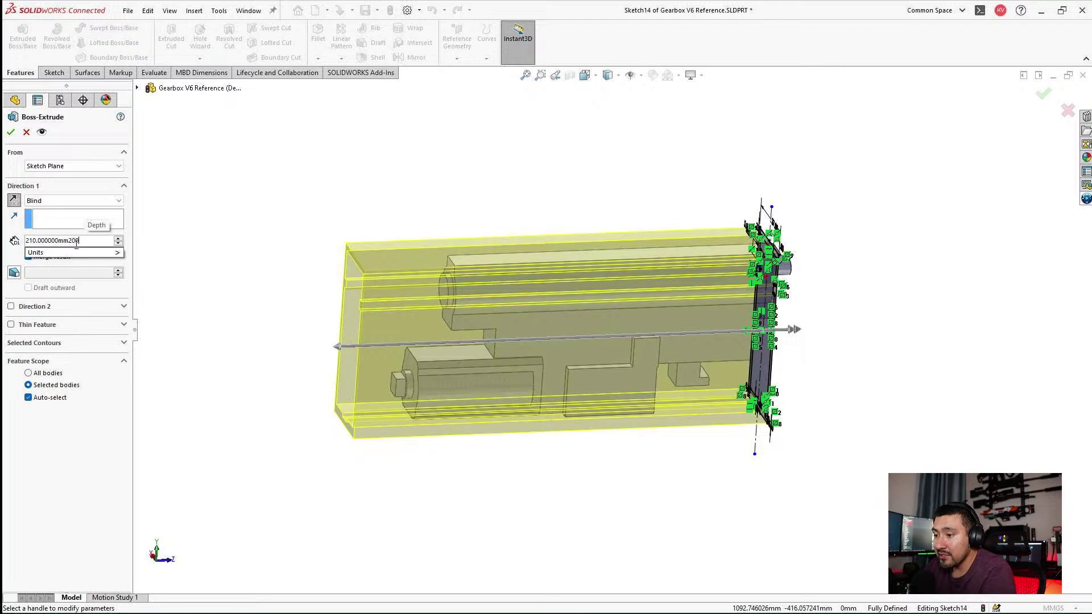
text(20)
key(BackSpace)
key(BackSpace)
key(BackSpace)
key(BackSpace)
key(BackSpace)
key(BackSpace)
key(BackSpace)
key(BackSpace)
key(BackSpace)
key(BackSpace)
key(BackSpace)
key(BackSpace)
key(BackSpace)
key(BackSpace)
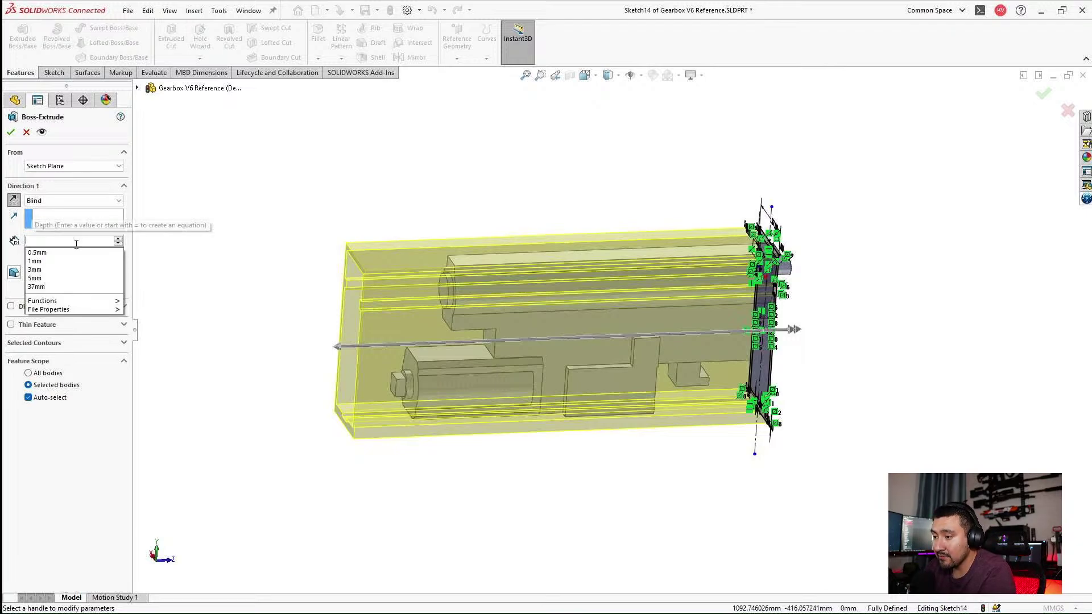
text(2000)
key(BackSpace)
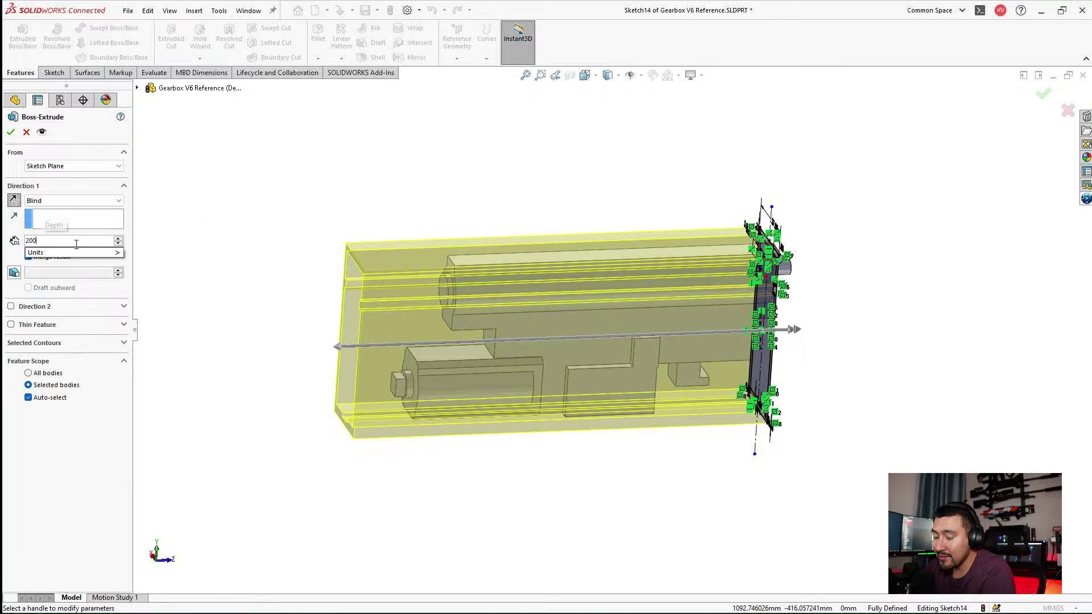
key(Return)
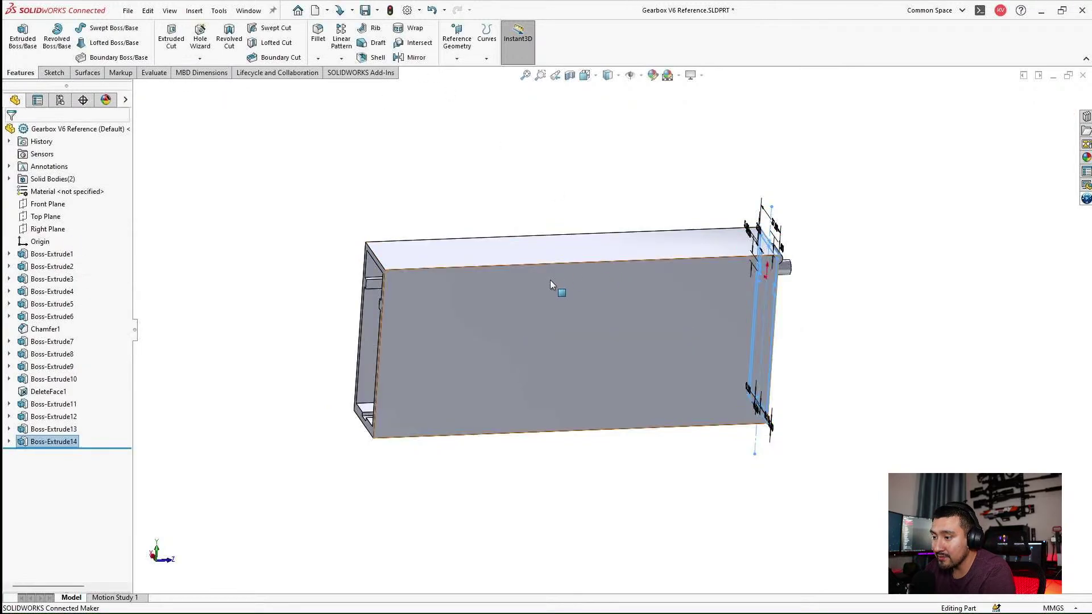
Apply a green color appearance to the gearbox's solid body only.
click(316, 284)
middle_drag(324, 316, 314, 280)
click(9, 178)
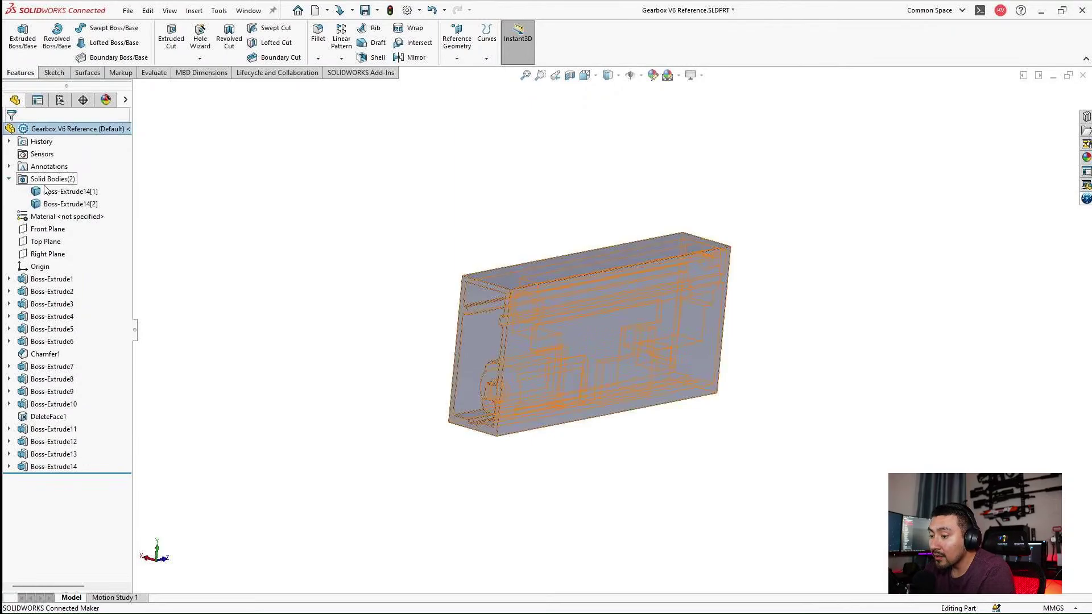
click(97, 191)
right_click(100, 192)
click(123, 171)
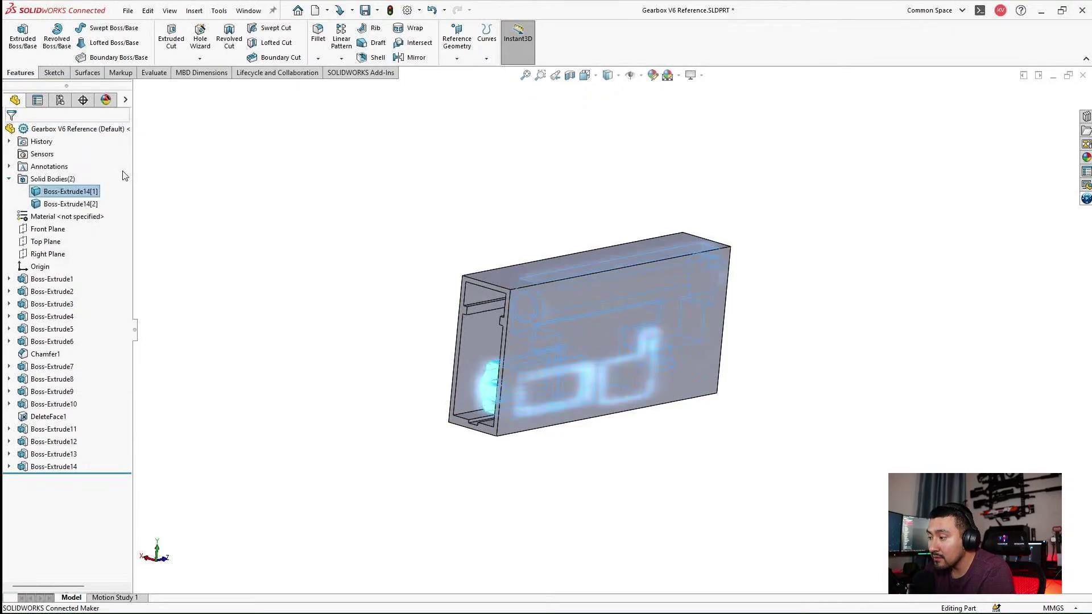
right_click(93, 190)
click(154, 172)
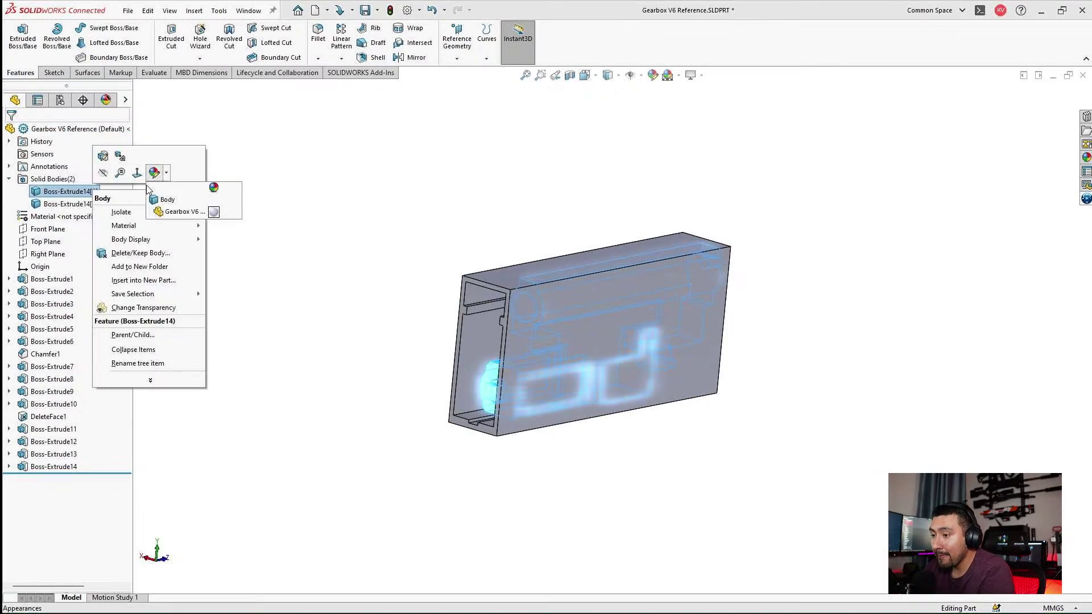
click(166, 215)
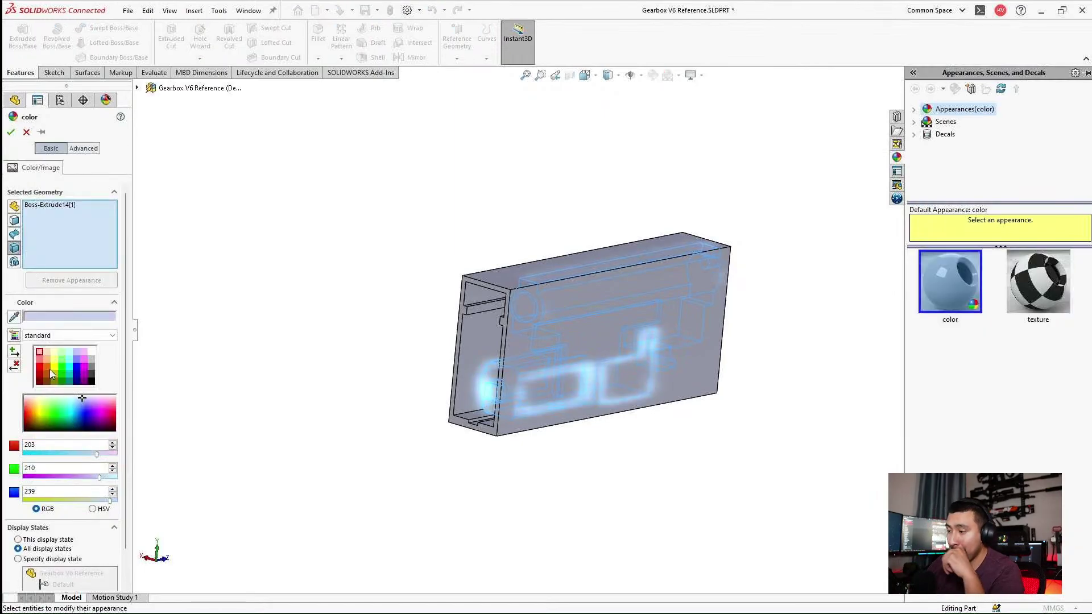
click(61, 365)
middle_drag(152, 331, 286, 322)
click(9, 132)
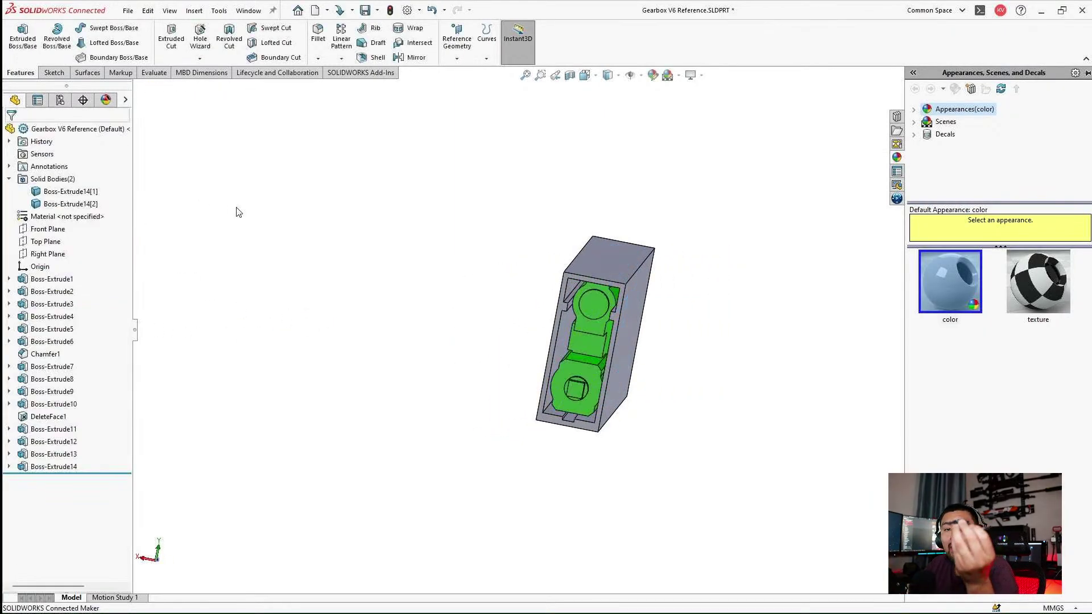
Examine the clearance between the green gearbox and the surrounding housing walls, viewed straight onto the open end.
middle_drag(654, 341, 579, 334)
scroll(511, 216, down, 3)
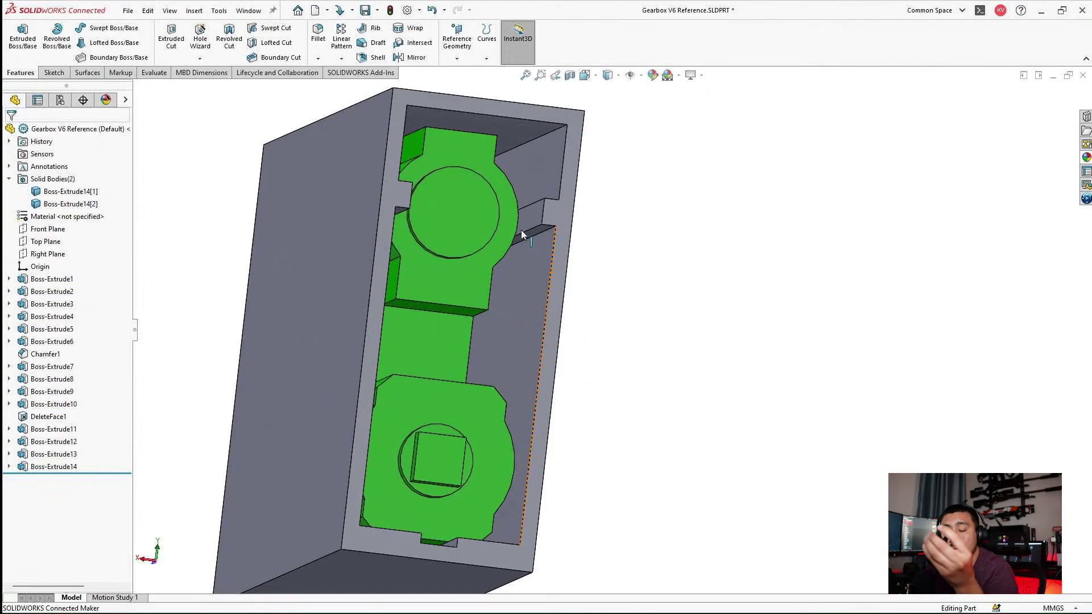
click(555, 224)
key(ctrl+8)
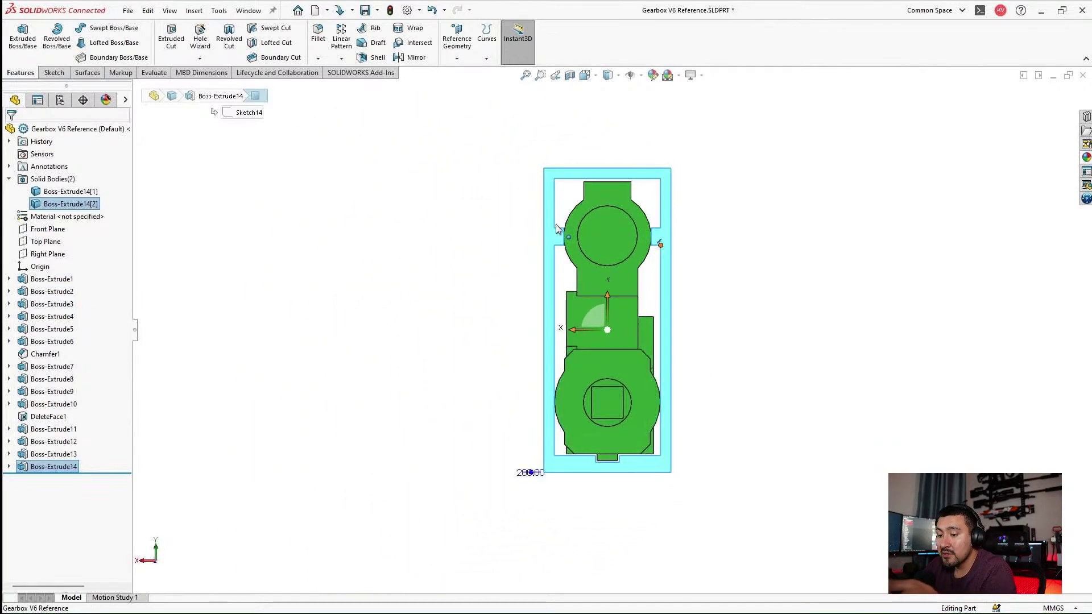
key(Escape)
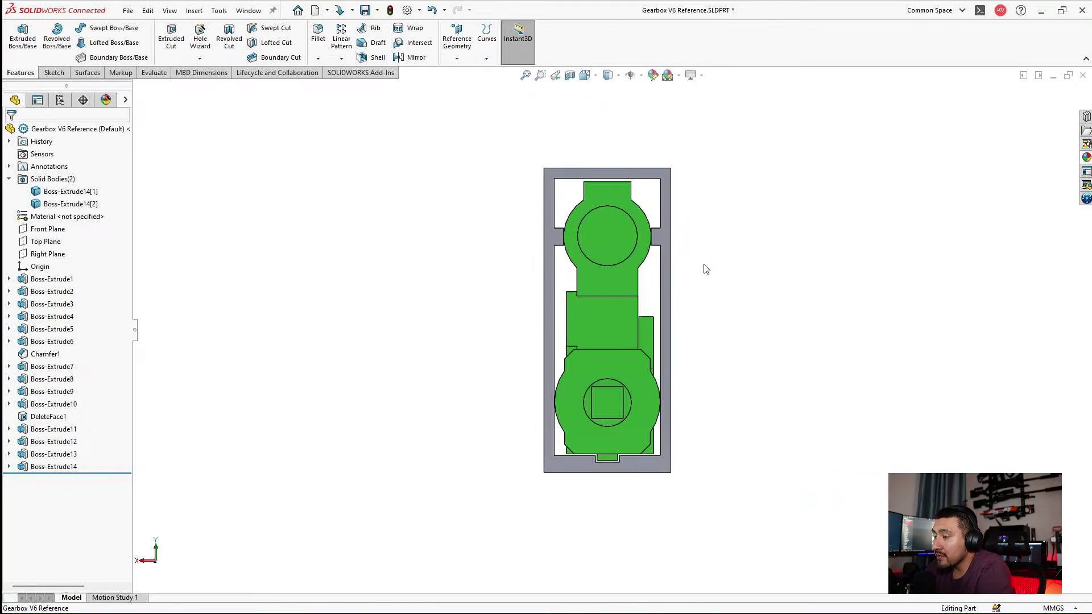
scroll(642, 438, down, 5)
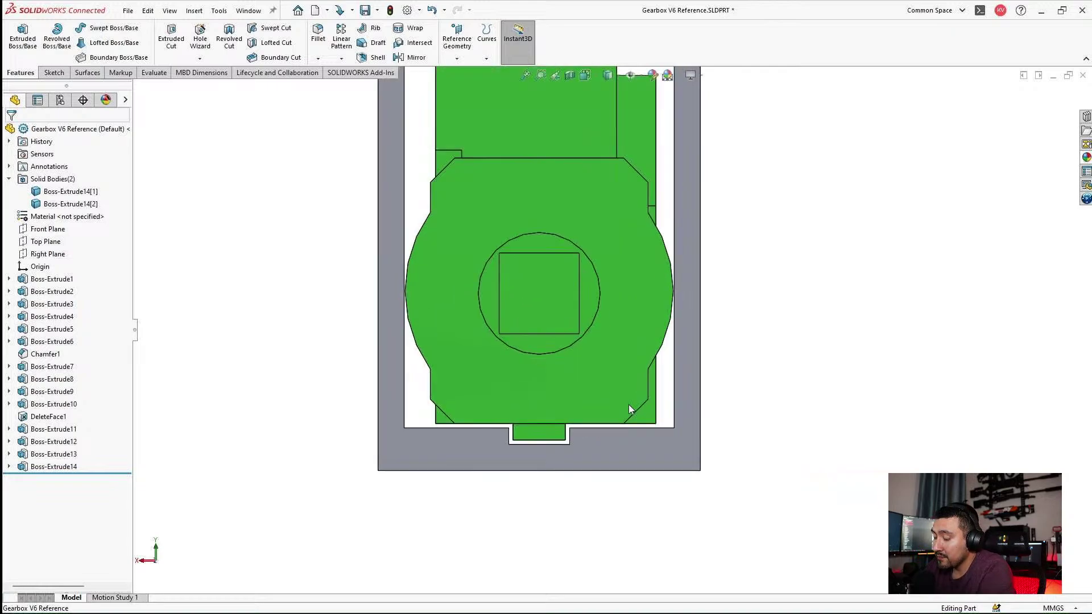
scroll(644, 288, down, 2)
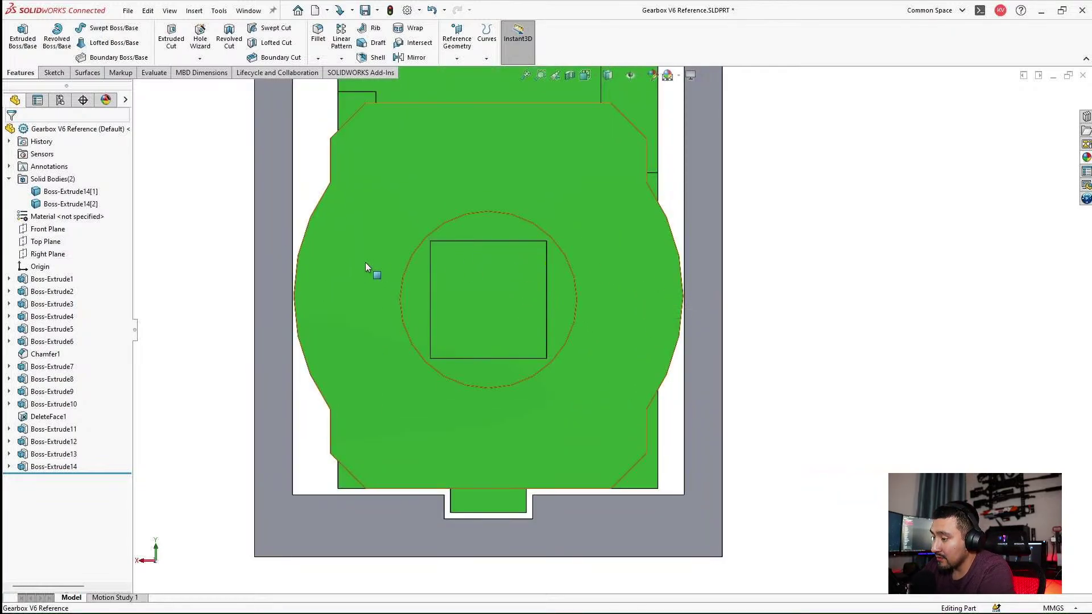
scroll(367, 261, up, 3)
scroll(528, 162, up, 2)
scroll(558, 157, down, 2)
scroll(597, 179, up, 2)
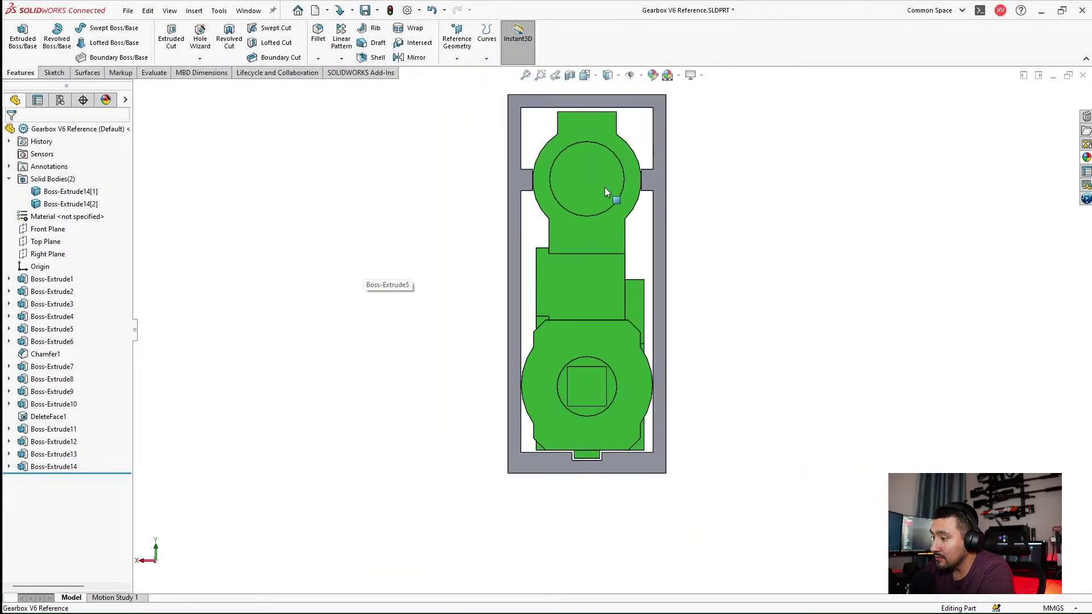
Edit the housing's wall profile sketch, set its overall width to 40 mm and rebuild the extrusion.
click(654, 183)
click(705, 133)
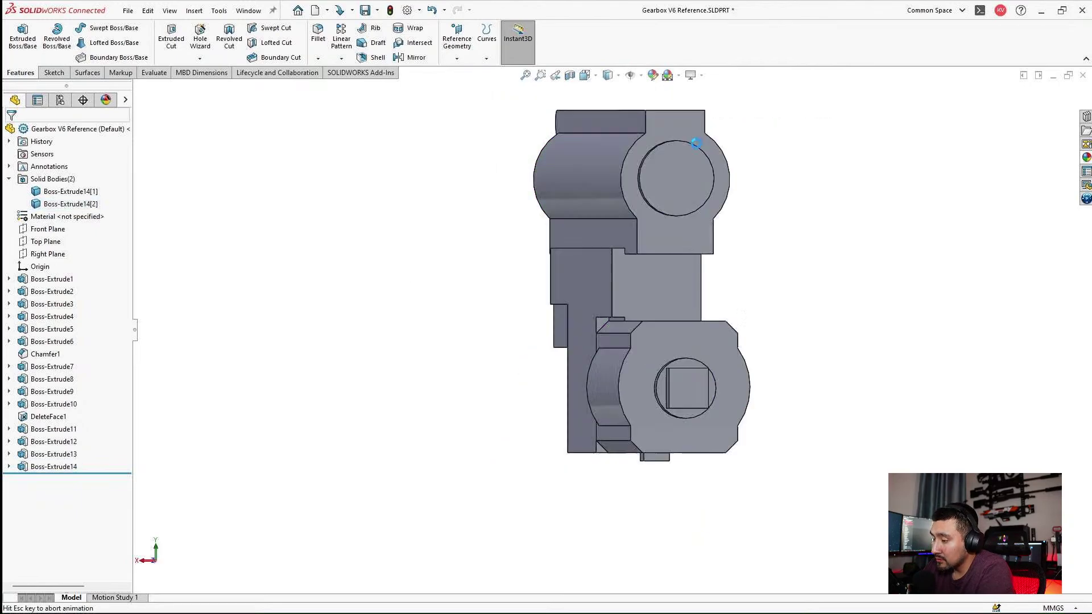
scroll(711, 236, up, 3)
scroll(700, 230, down, 3)
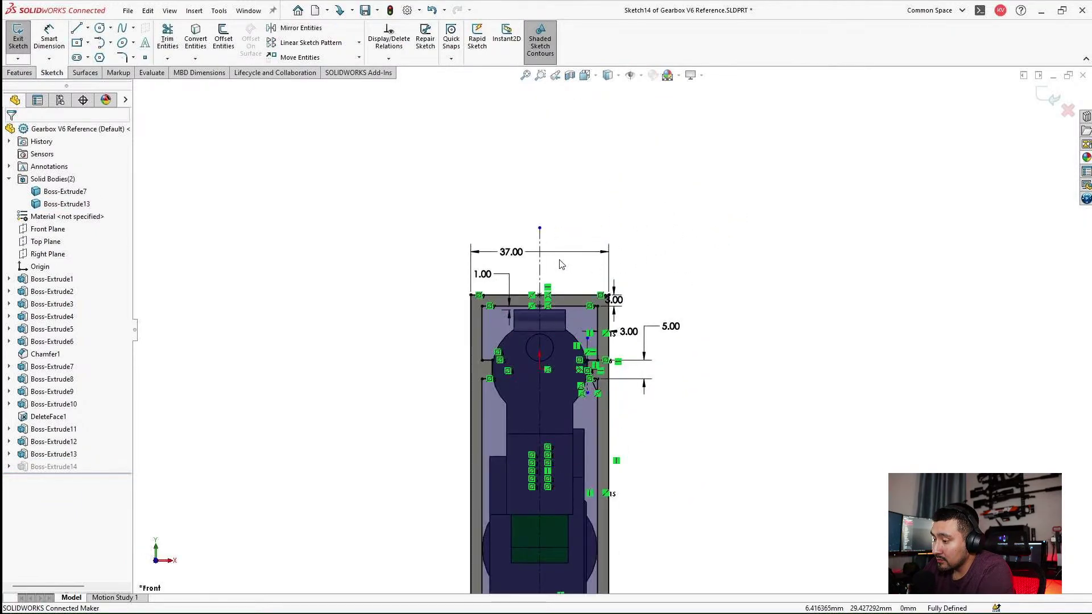
double_click(513, 254)
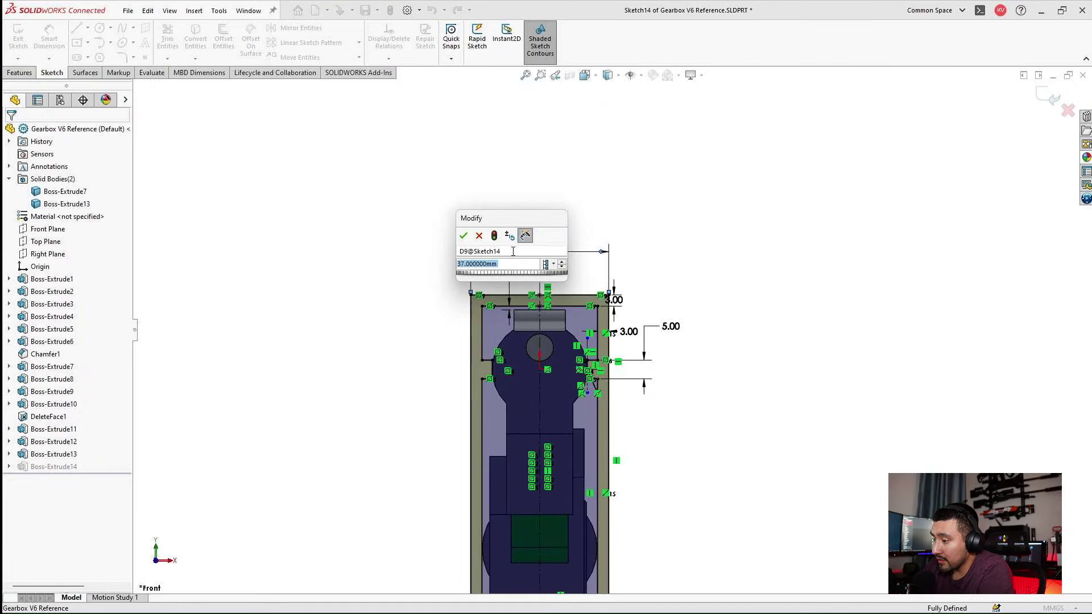
text(40)
key(Return)
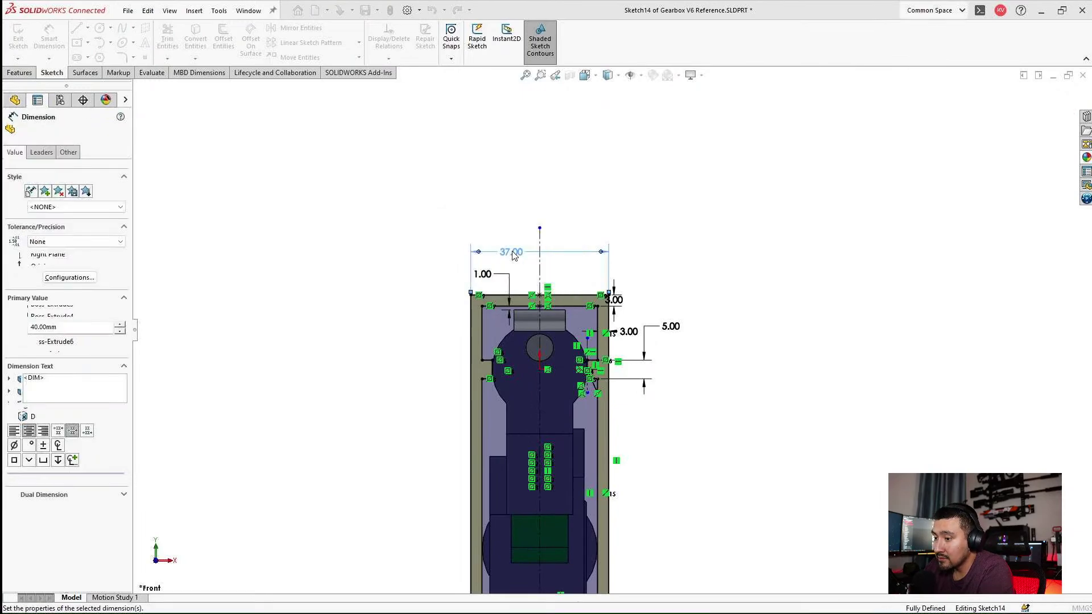
click(729, 214)
scroll(729, 214, down, 2)
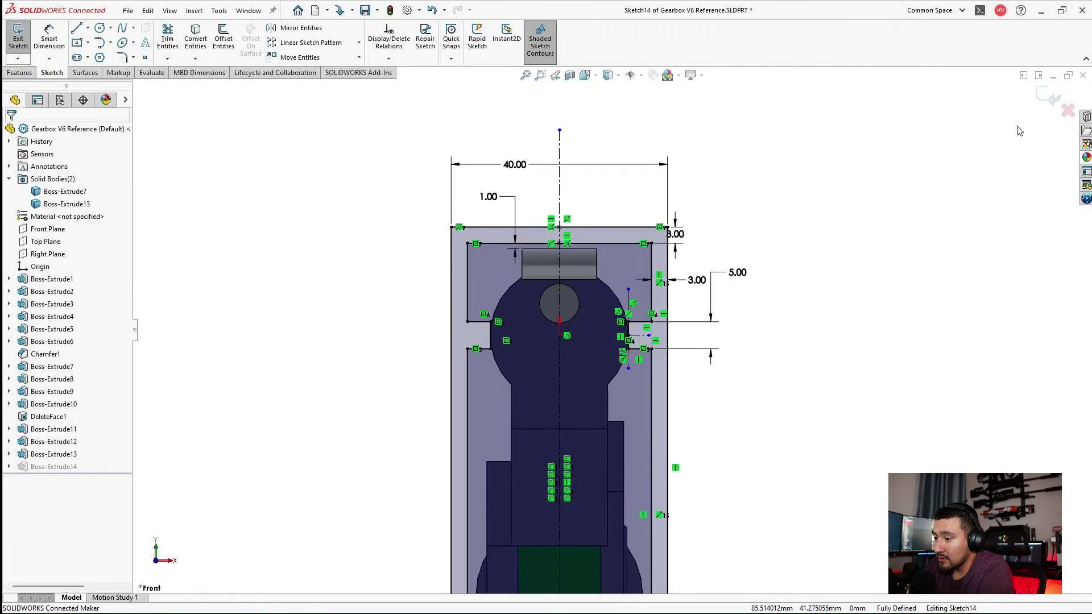
click(1054, 100)
Hide the housing body and start a new sketch on the Right Plane, looking at the gearbox from the side.
mouse_move(441, 288)
middle_down()
mouse_move(550, 373)
mouse_move(564, 355)
mouse_move(583, 370)
mouse_move(577, 388)
middle_up()
scroll(550, 373, up, 1)
scroll(582, 381, down, 3)
scroll(579, 387, down, 1)
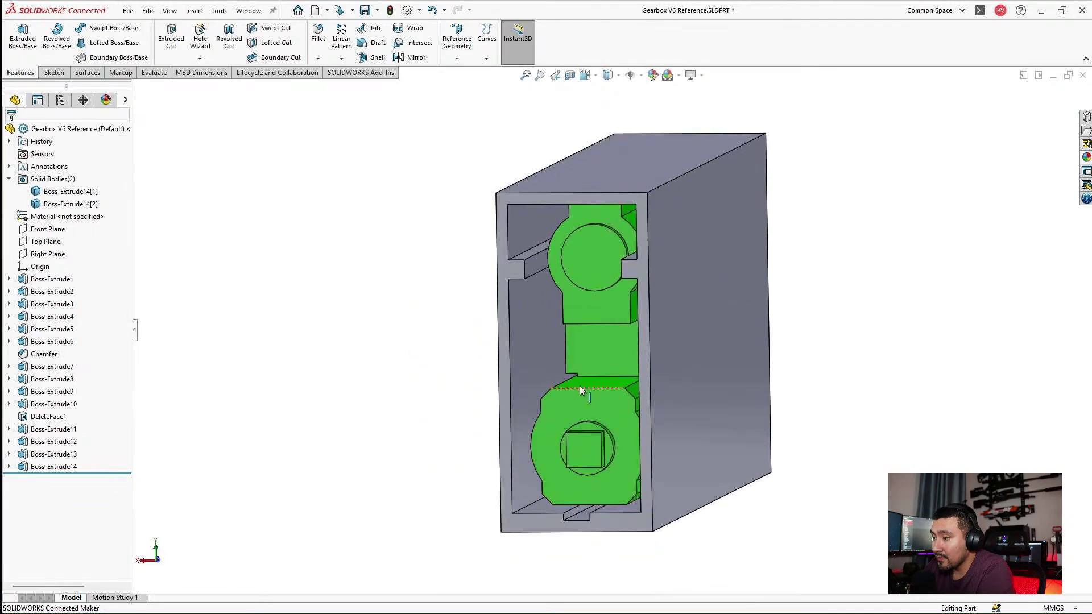
click(765, 364)
click(804, 317)
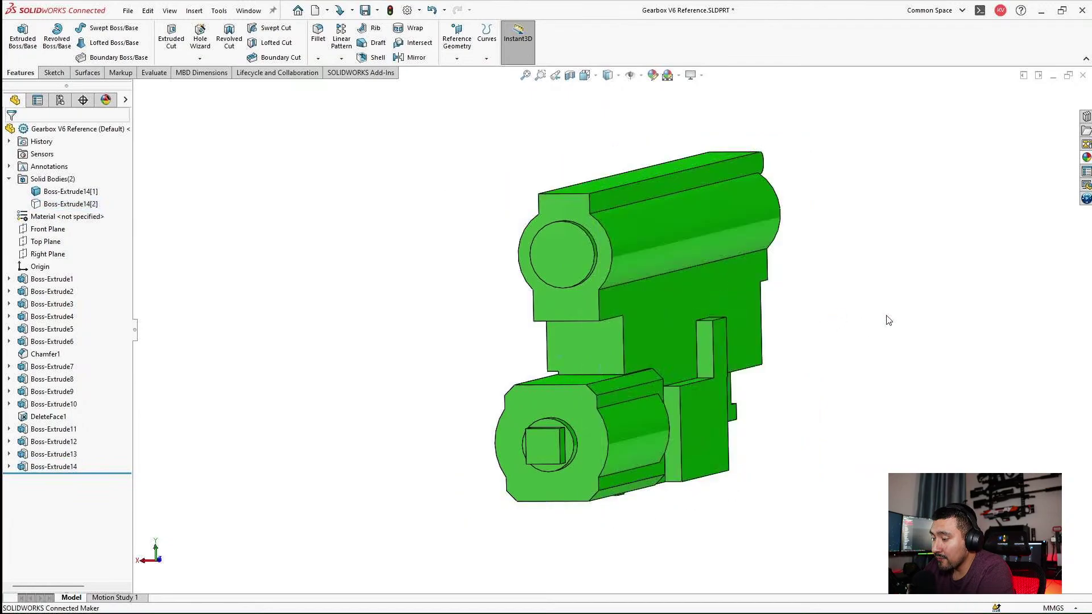
click(46, 254)
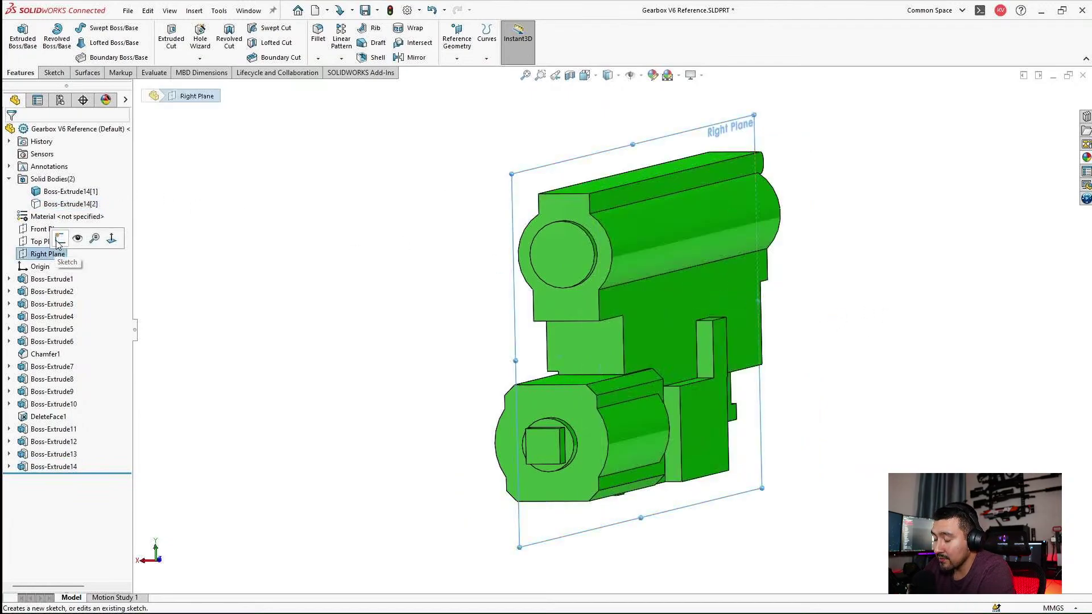
click(60, 239)
scroll(836, 314, down, 2)
scroll(775, 334, down, 2)
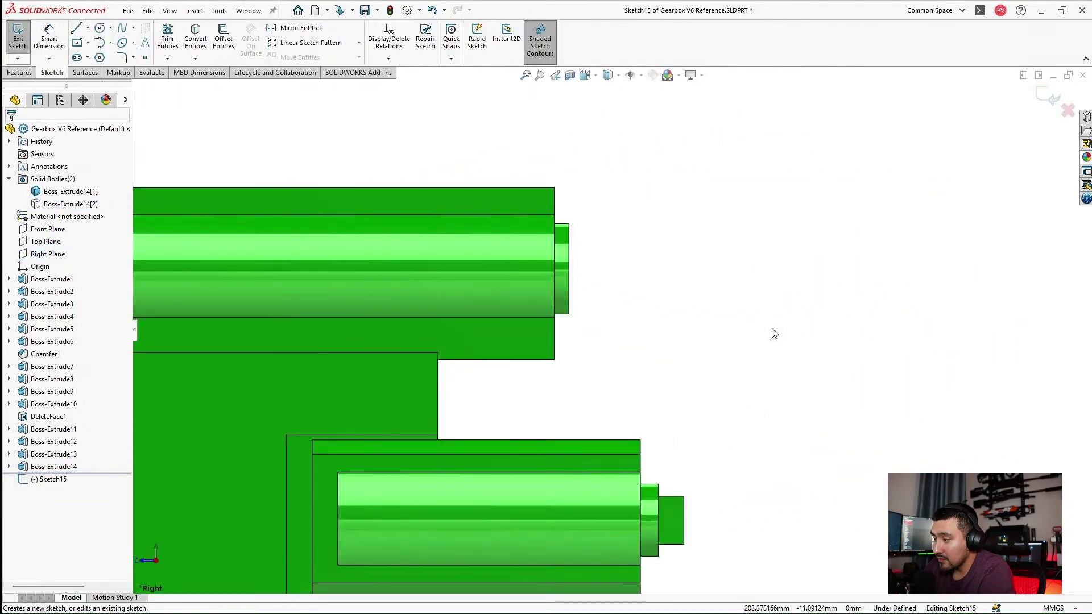
Sketch a stepped chain of vertical, horizontal and vertical lines across the front ends of the gearbox's upper cylinder and motor section.
key(l)
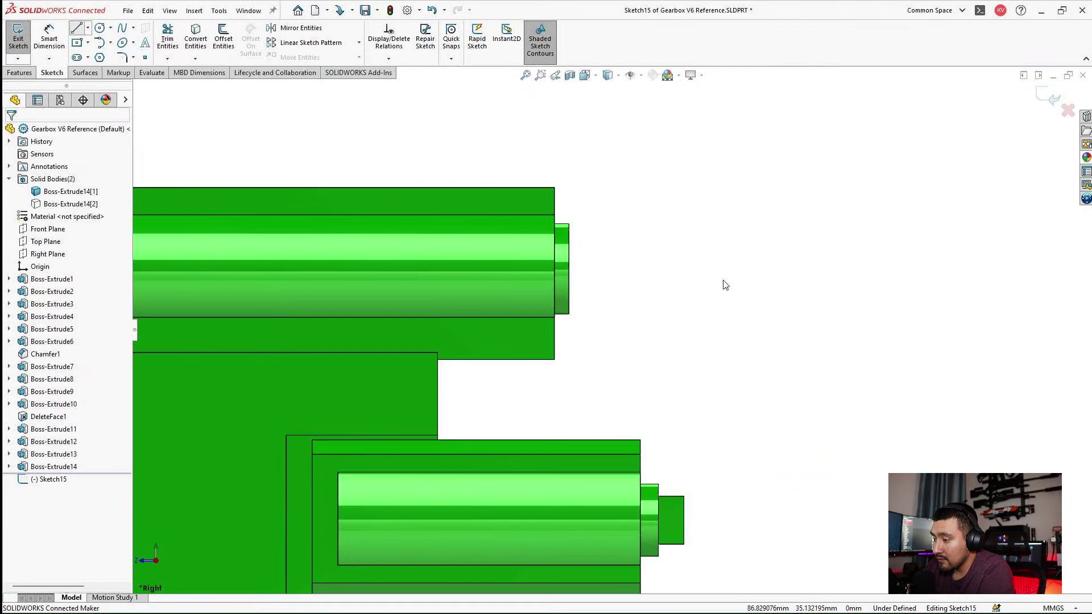
scroll(710, 270, down, 2)
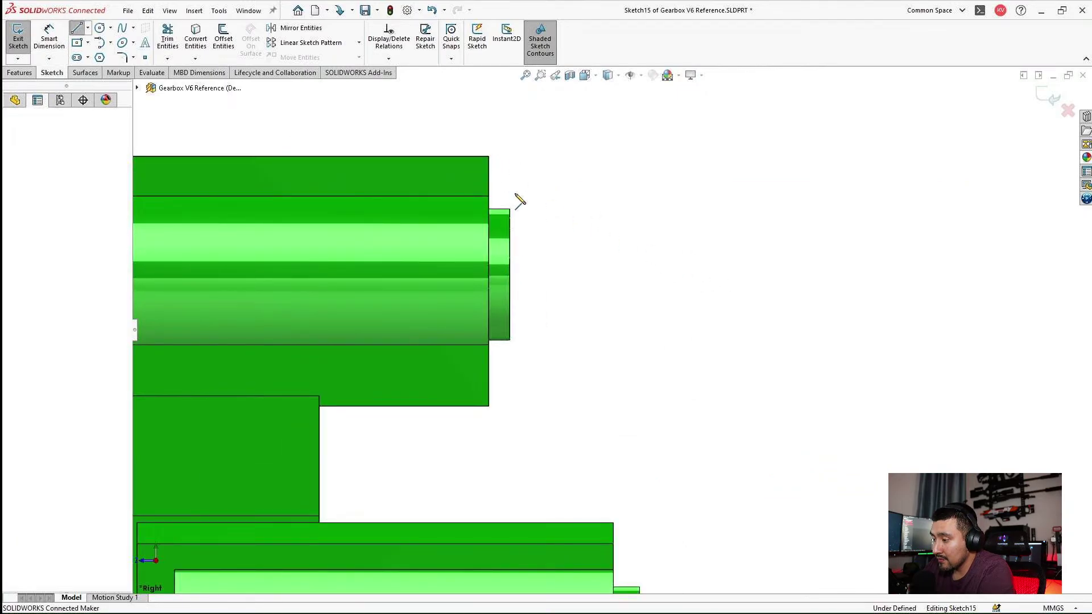
click(499, 132)
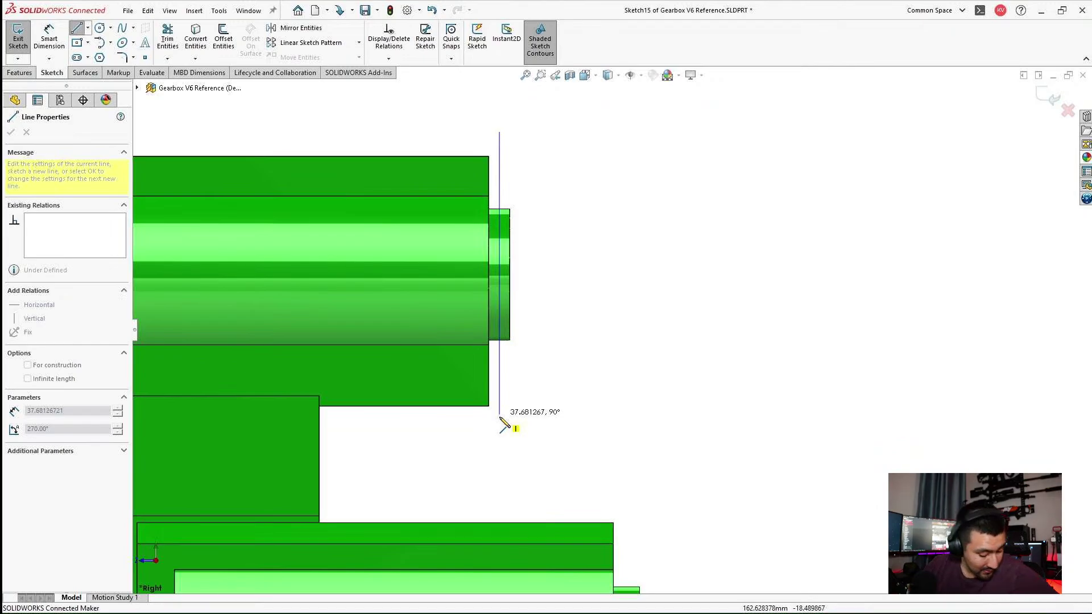
click(499, 487)
scroll(501, 494, up, 1)
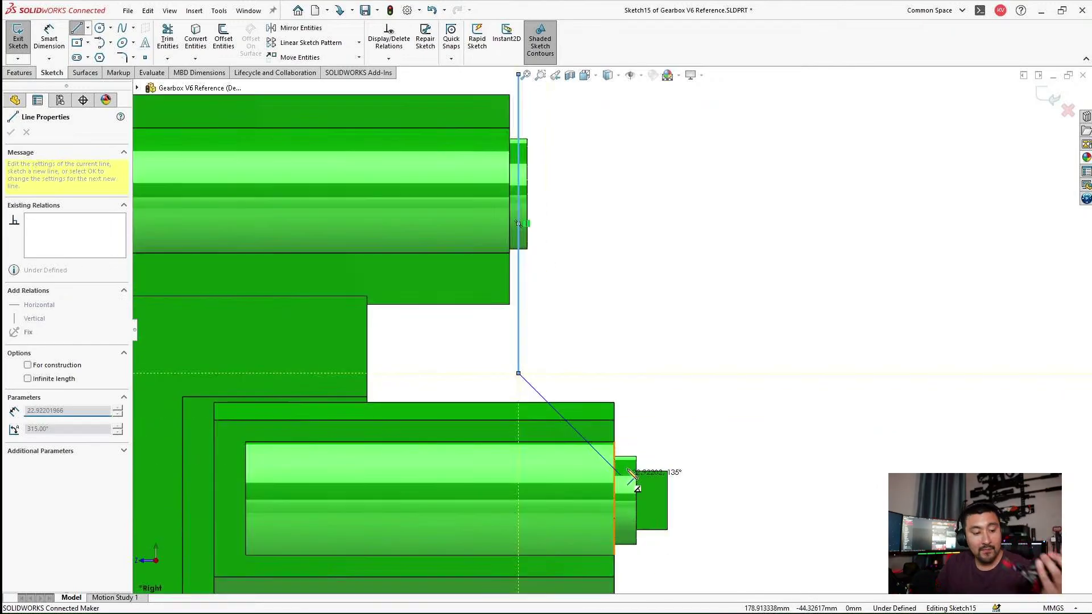
scroll(631, 474, down, 1)
click(611, 343)
scroll(617, 364, up, 2)
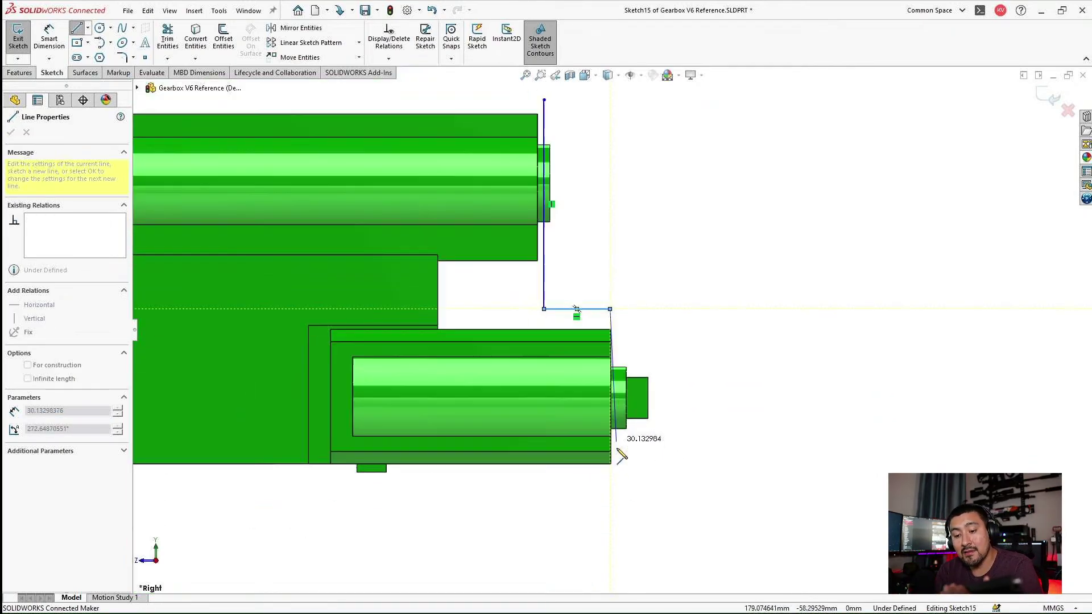
scroll(619, 478, down, 1)
click(610, 494)
key(Escape)
Move the lower and upper vertical lines of the stepped profile farther forward from the gearbox.
drag(612, 482, 644, 483)
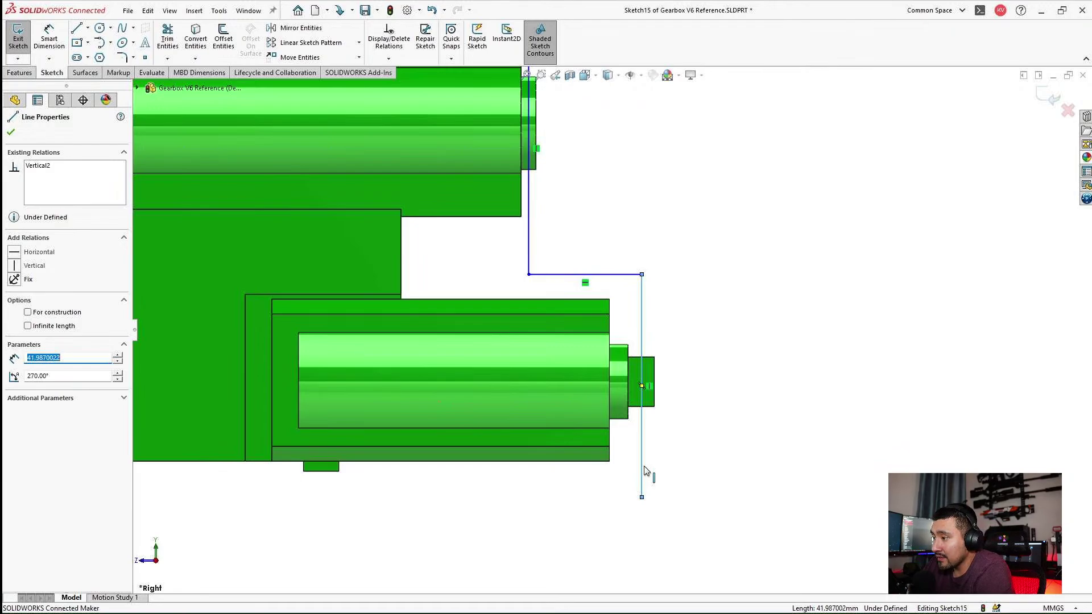
scroll(659, 308, up, 2)
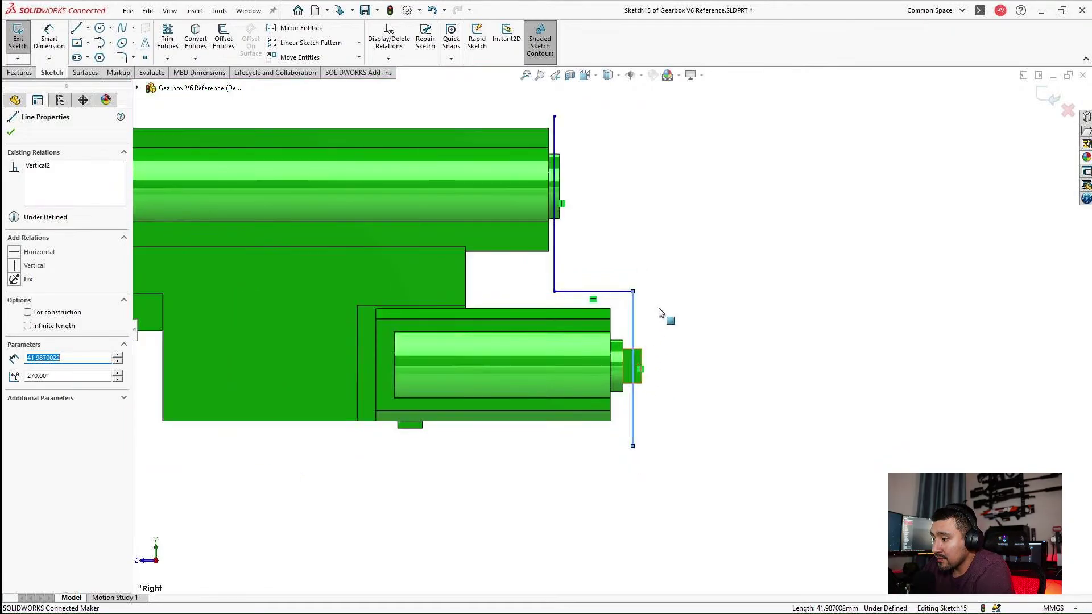
scroll(660, 274, down, 2)
click(632, 227)
scroll(608, 131, up, 3)
scroll(609, 135, down, 2)
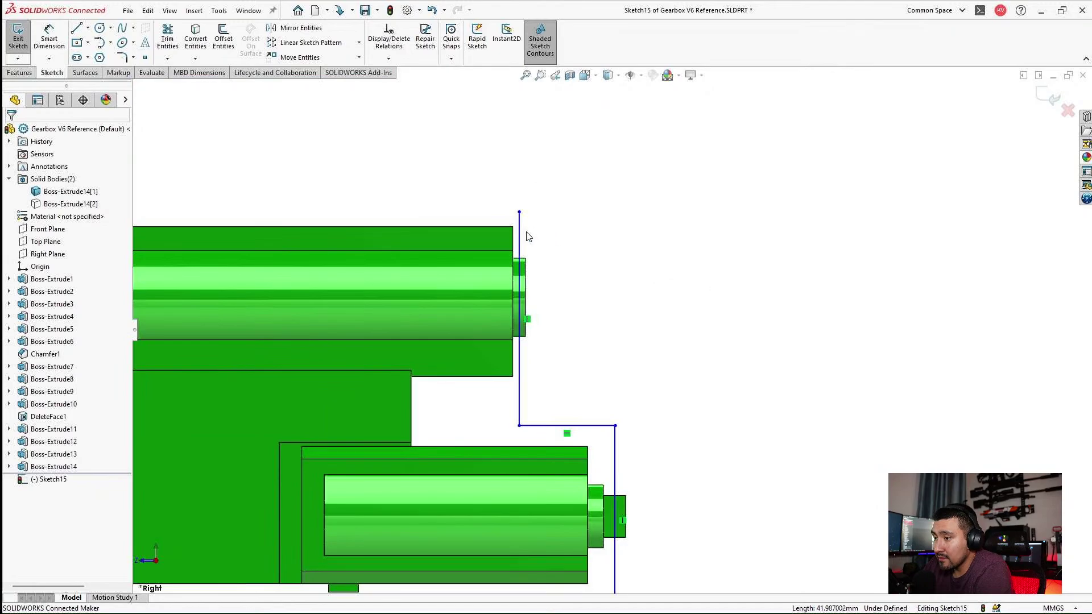
drag(520, 232, 553, 234)
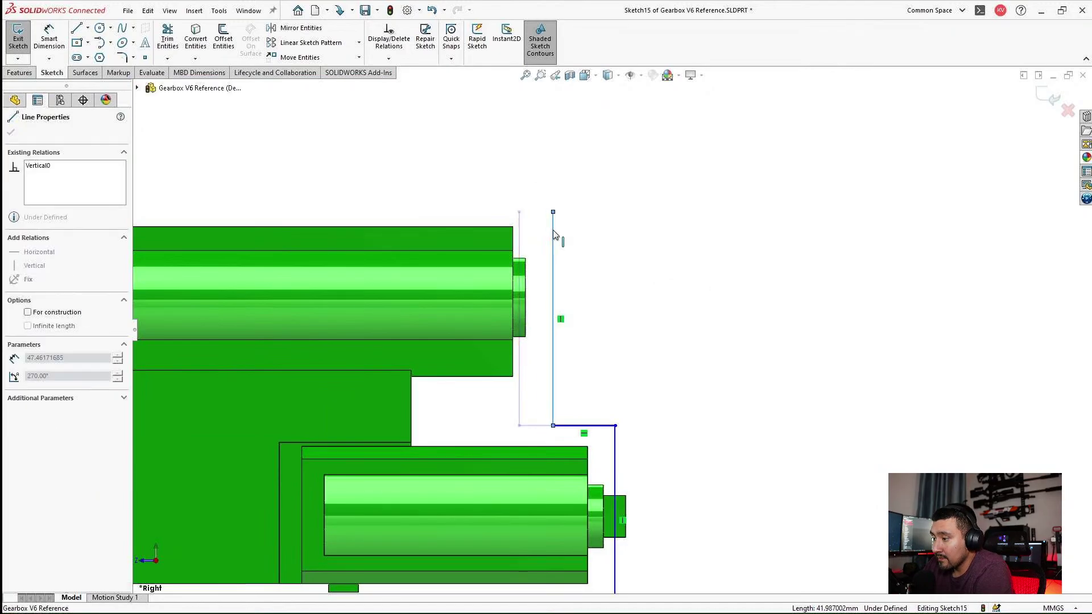
click(565, 263)
Show the housing body again and switch the display style to Hidden Lines Visible.
key(shift+Tab)
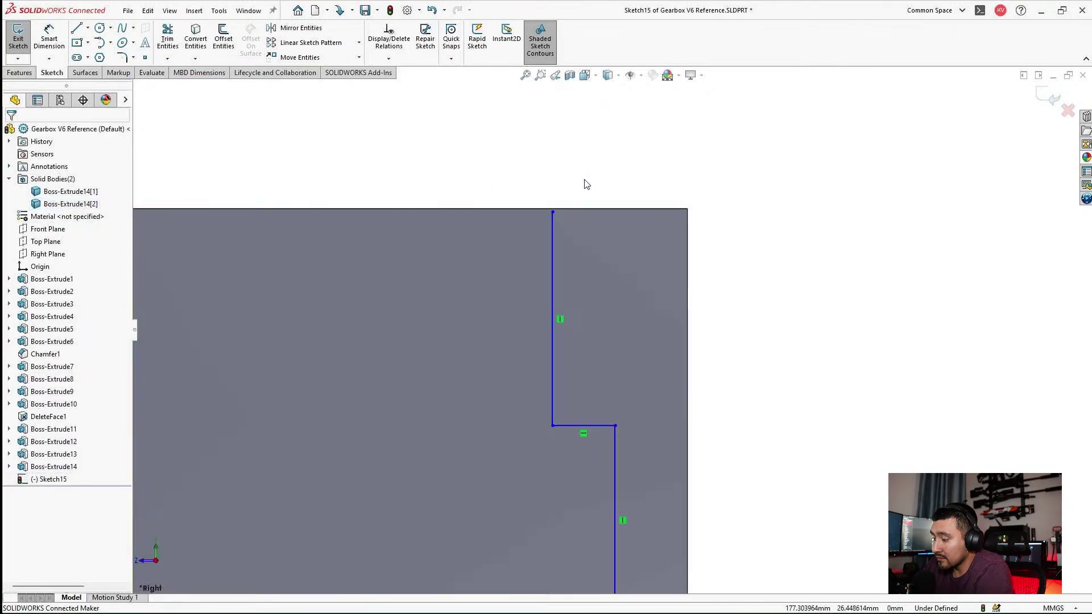
right_click(79, 204)
click(609, 79)
click(609, 141)
scroll(556, 208, down, 3)
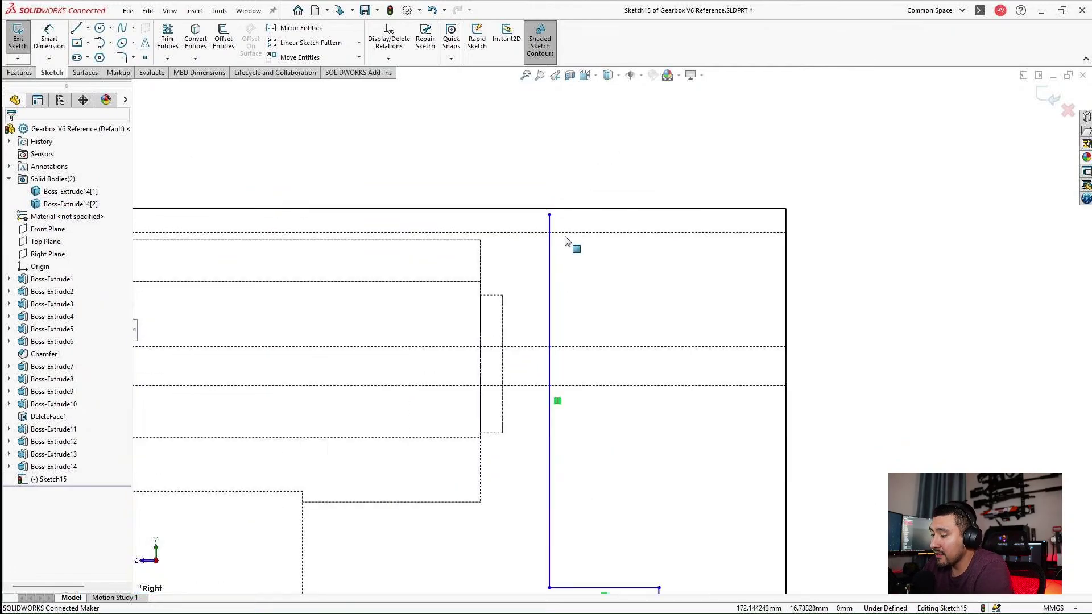
Try to dimension the upper vertical line's top endpoint from the housing's inner top edge, and delete the dimension.
drag(550, 216, 549, 243)
click(50, 37)
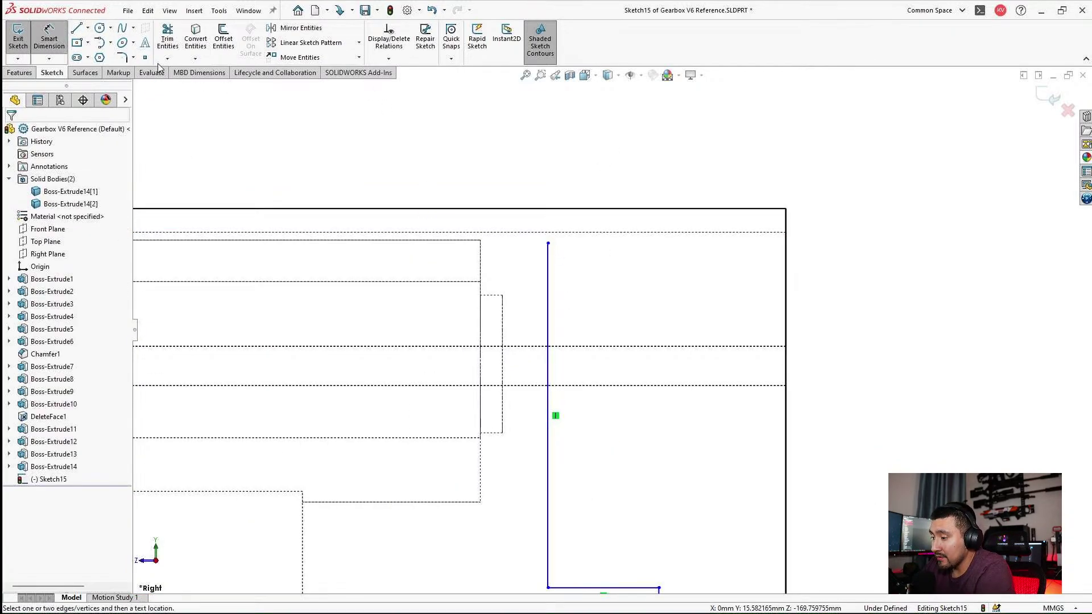
click(548, 243)
click(568, 232)
click(601, 162)
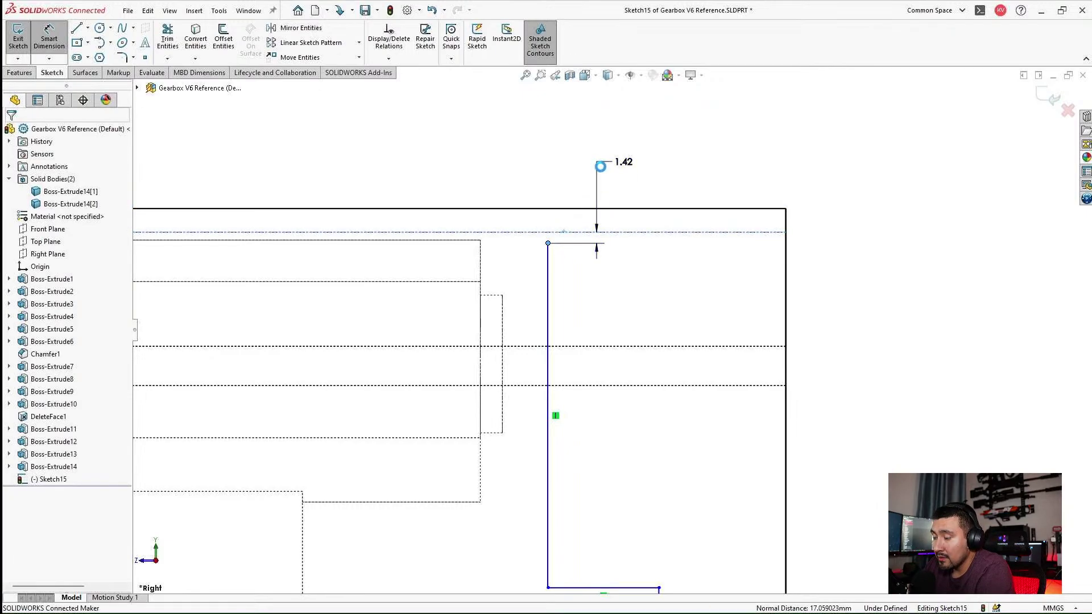
key(Return)
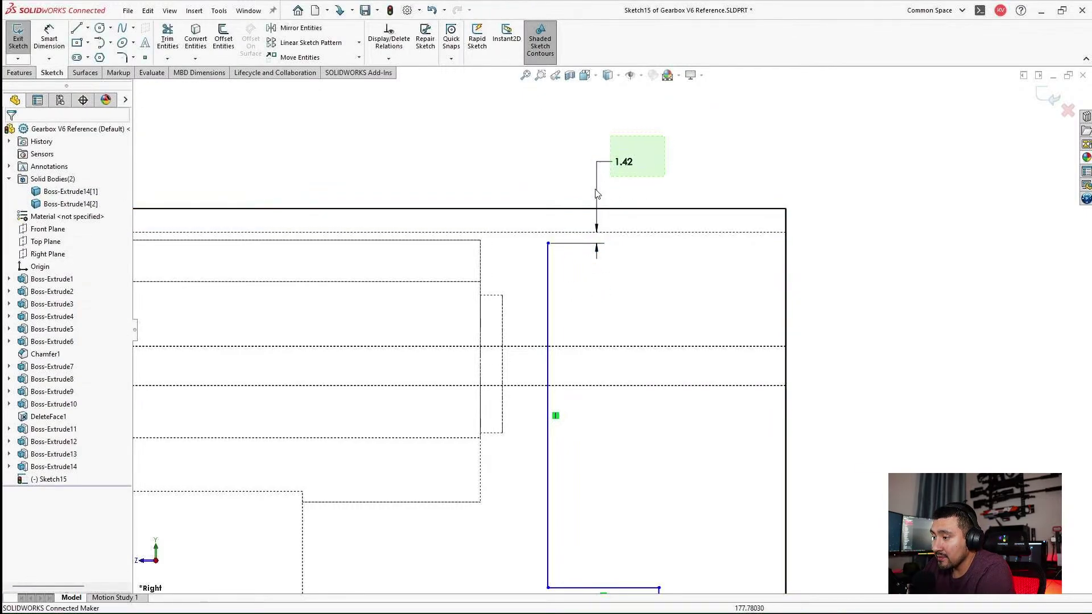
click(580, 189)
key(Delete)
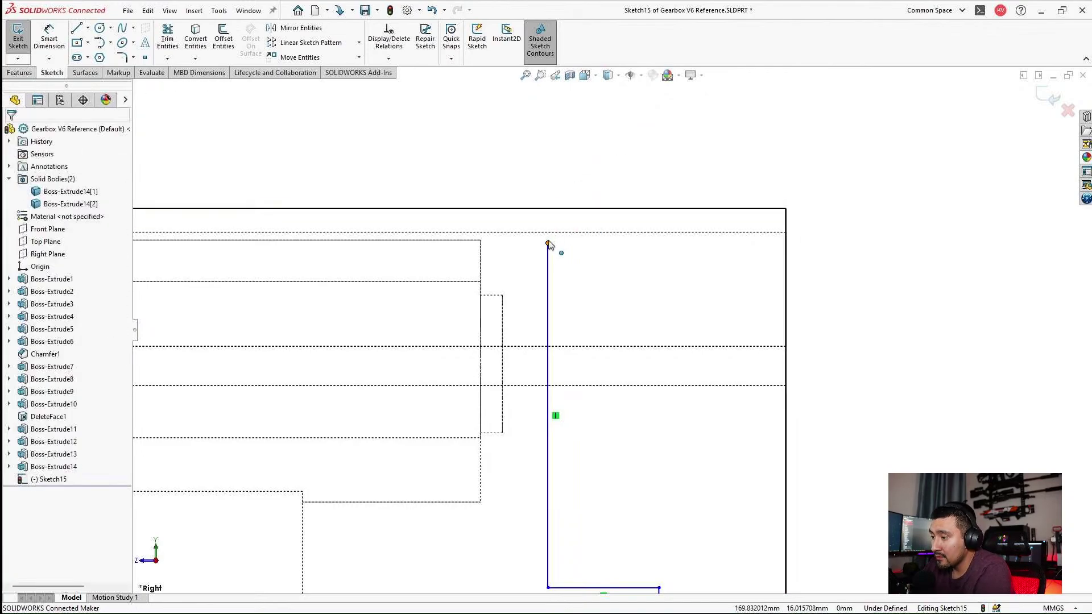
Attach the upper vertical line's top endpoint to the inner edge of the housing's top wall.
mouse_move(548, 244)
mouse_down()
mouse_move(571, 220)
mouse_move(540, 233)
mouse_up()
key(Escape)
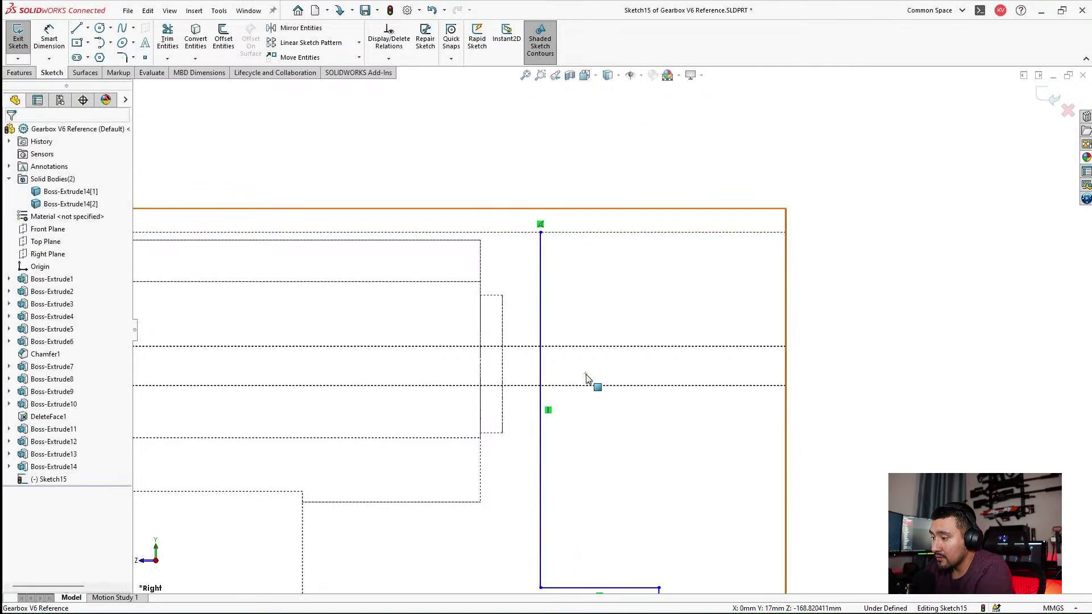
scroll(587, 377, up, 3)
scroll(638, 376, down, 3)
scroll(597, 365, up, 1)
scroll(638, 432, down, 3)
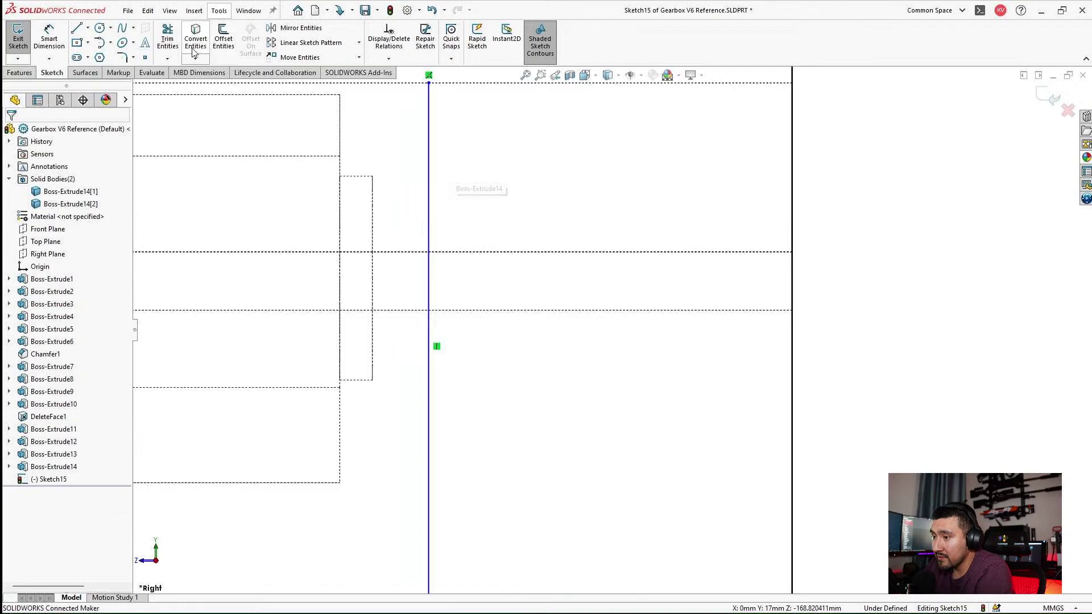
Dimension the upper vertical line 5 mm from the front face of the gearbox's upper section.
click(49, 31)
scroll(611, 330, up, 2)
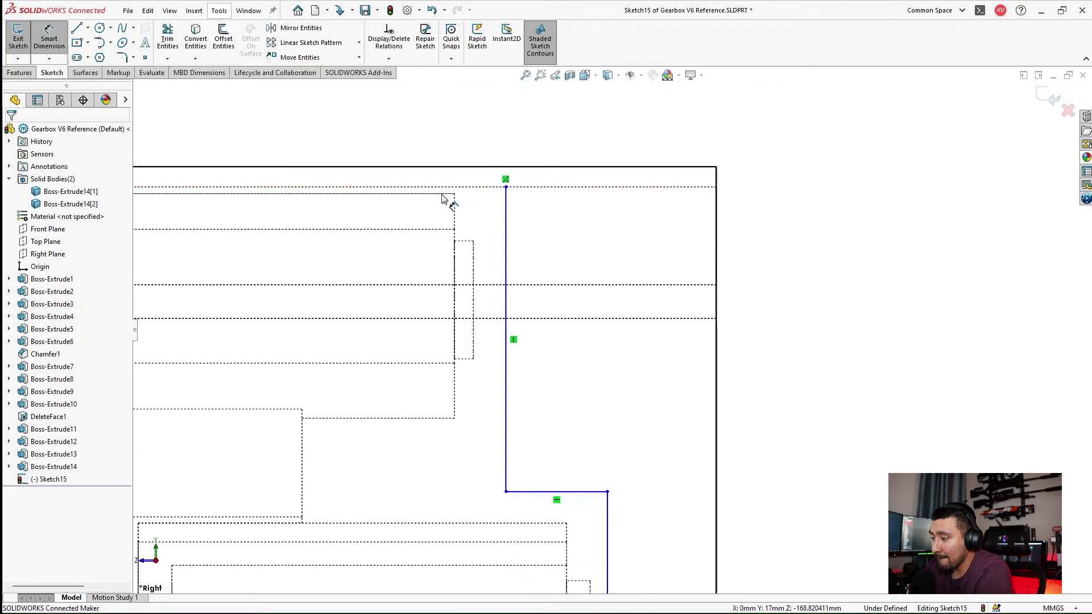
click(455, 212)
click(506, 230)
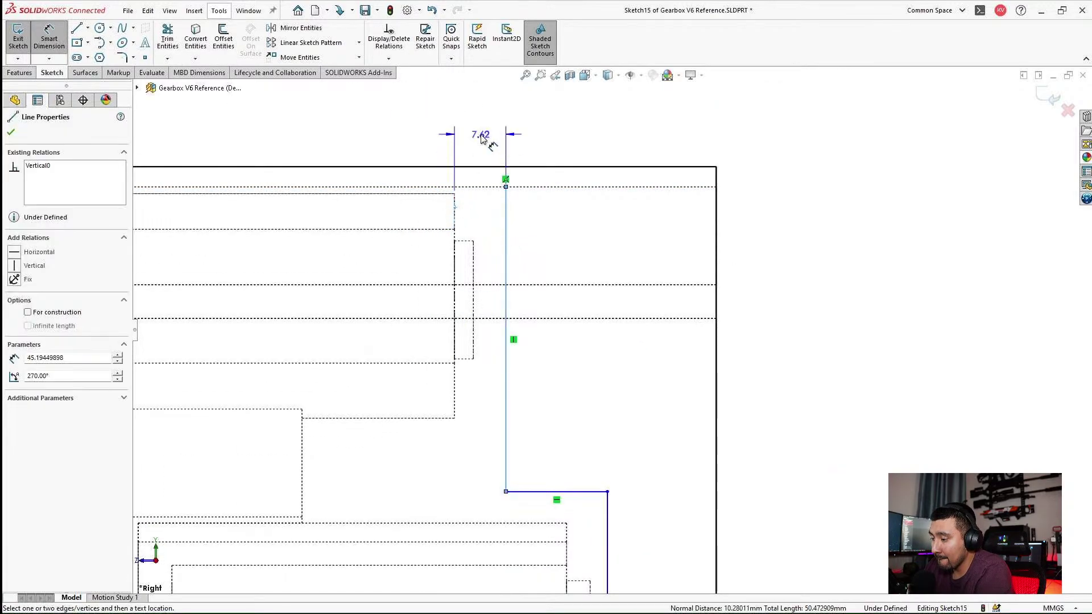
click(479, 146)
text(5mm)
key(Return)
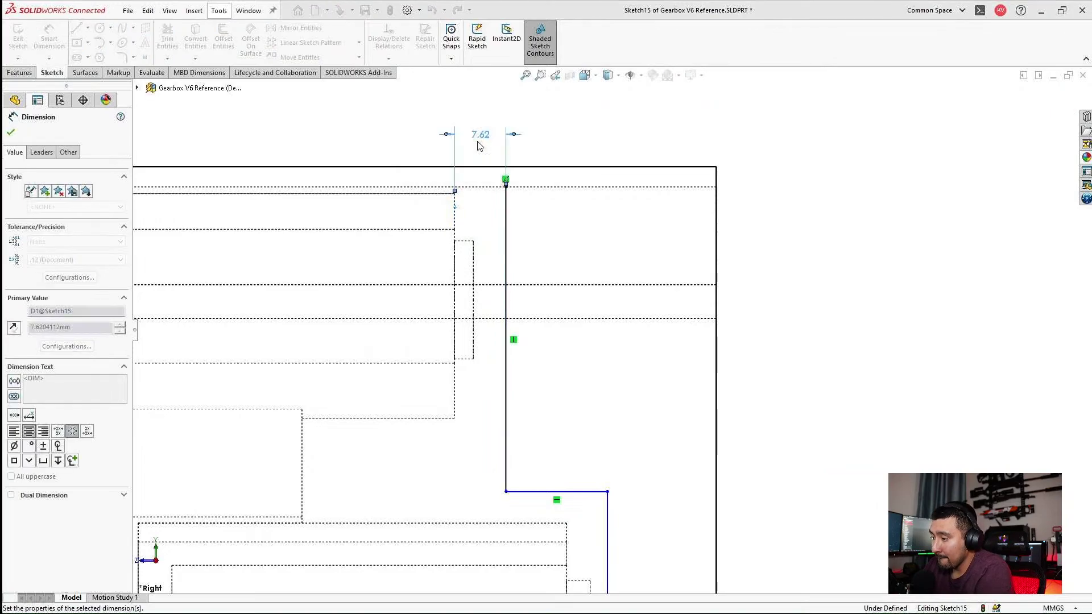
click(603, 158)
Move the lower vertical line forward past the square shaft and dimension it 5 mm from the round boss's front face.
scroll(614, 478, up, 4)
scroll(618, 505, down, 3)
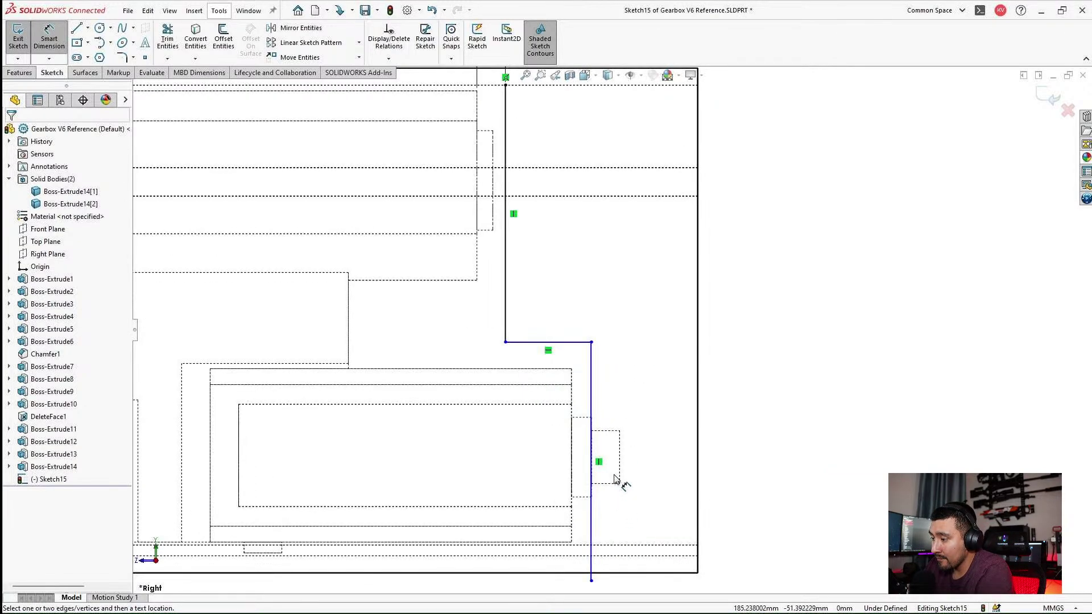
drag(592, 414, 625, 414)
click(186, 88)
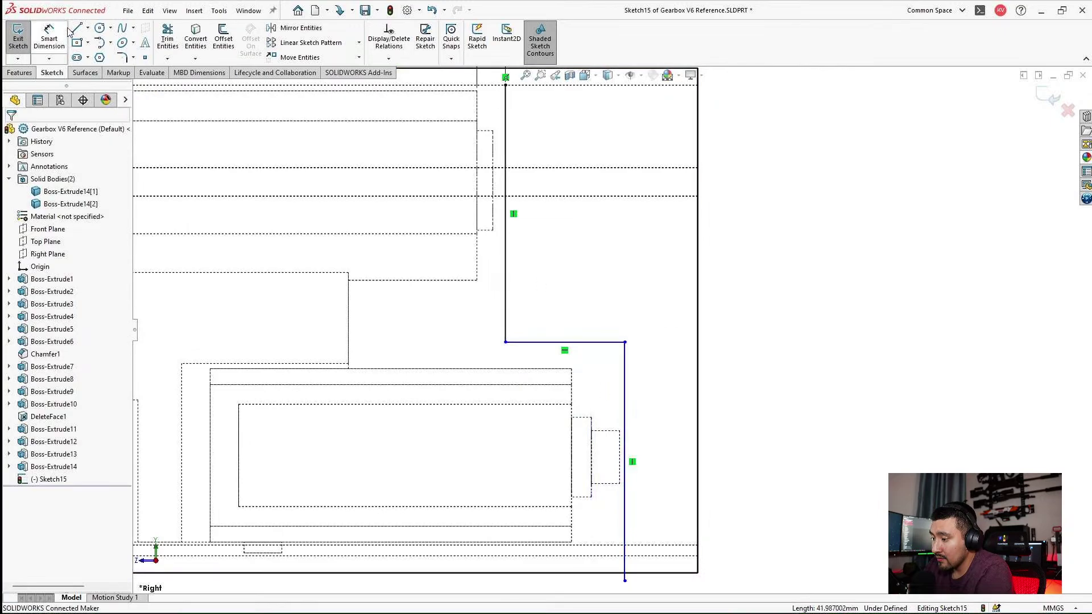
click(625, 420)
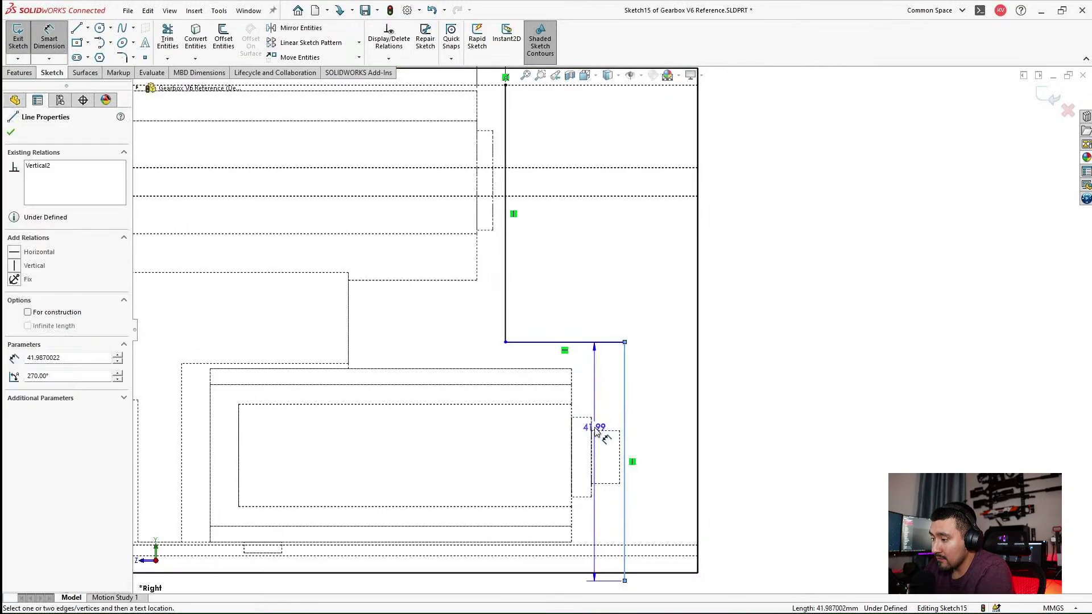
click(591, 436)
scroll(611, 514, up, 3)
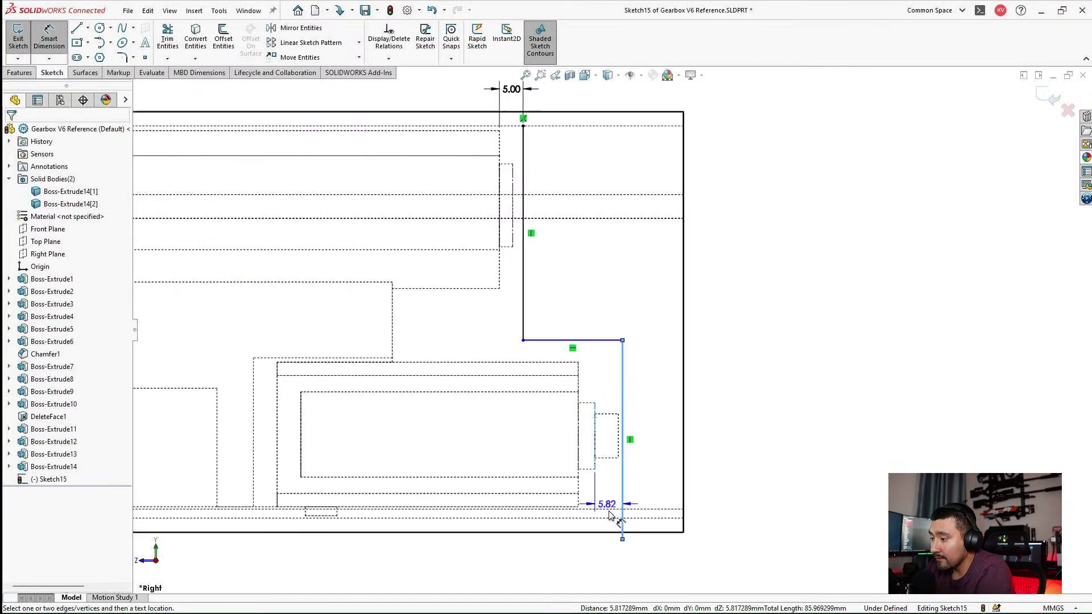
scroll(604, 514, down, 3)
click(565, 501)
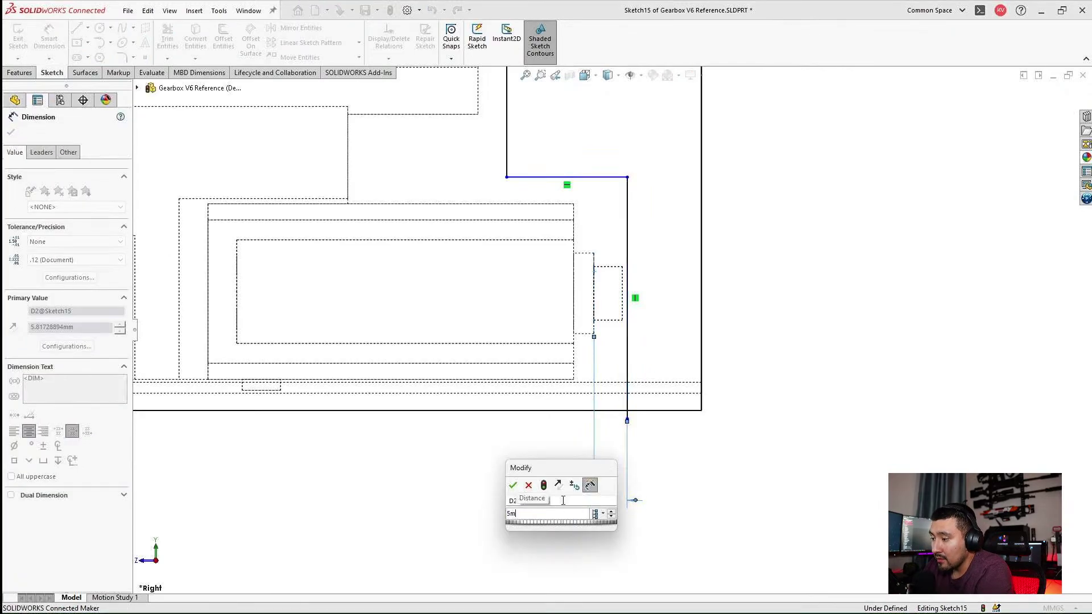
key(Return)
key(Escape)
scroll(614, 480, up, 3)
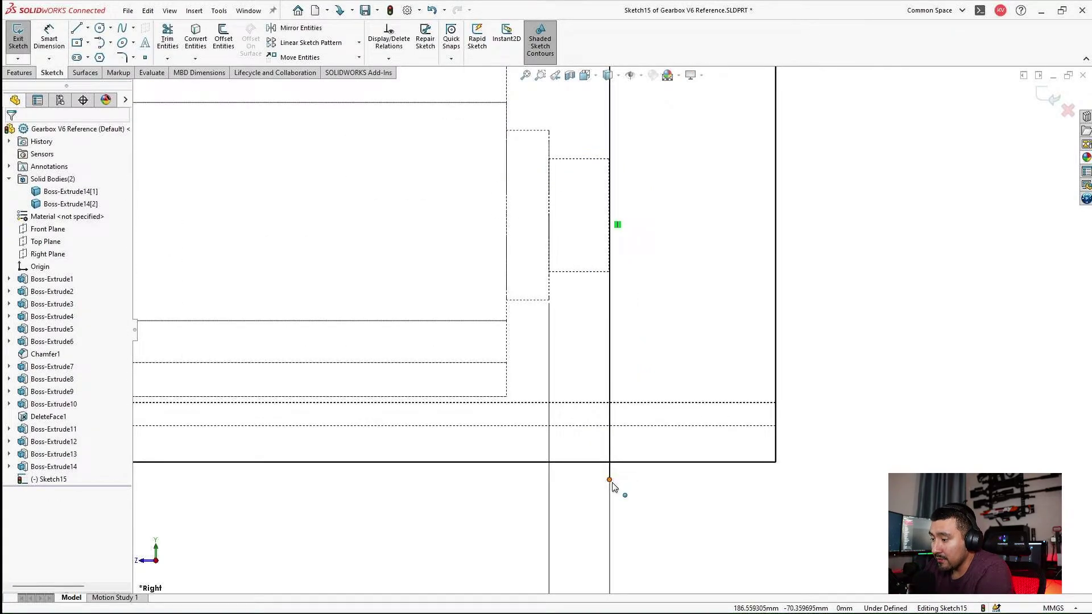
Attach the lower vertical line's bottom endpoint to the housing's inner bottom edge, and dimension the horizontal line 5 mm above the gearbox's lower section.
drag(609, 480, 610, 434)
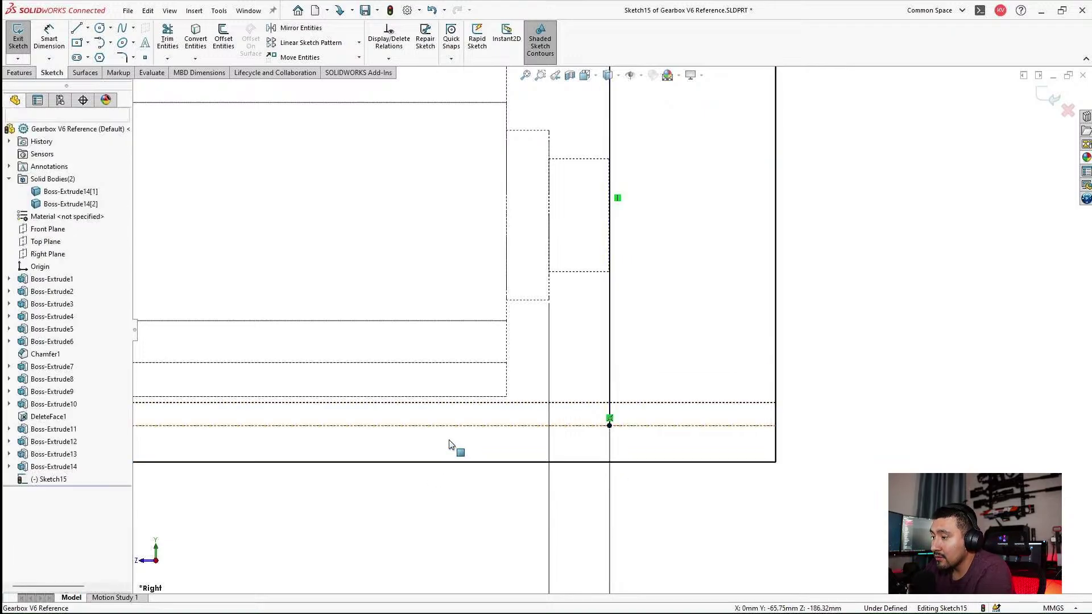
scroll(611, 328, down, 7)
scroll(643, 174, up, 3)
scroll(514, 320, up, 3)
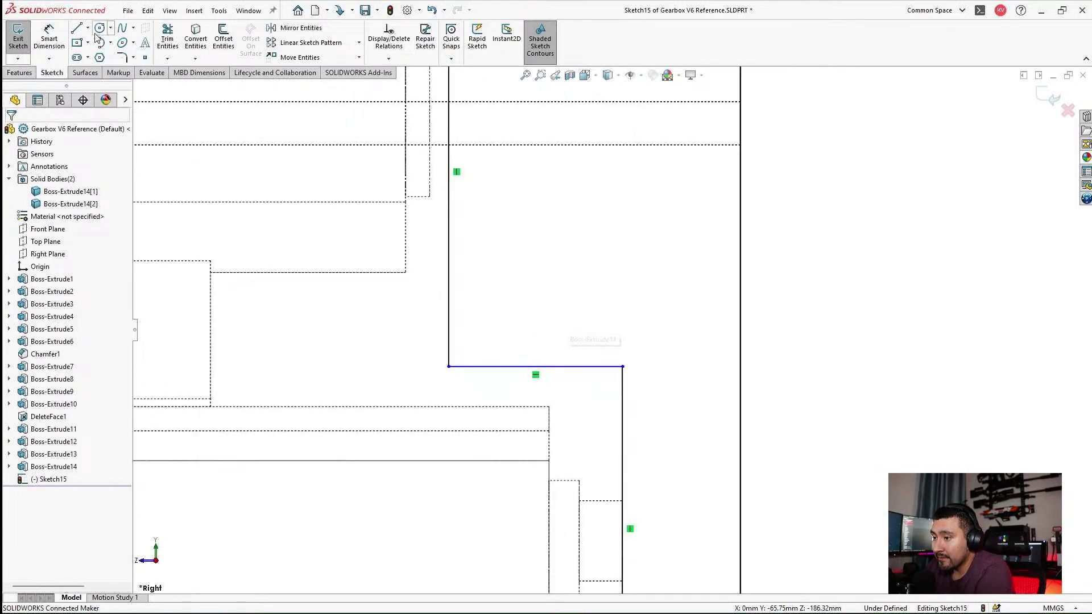
click(50, 45)
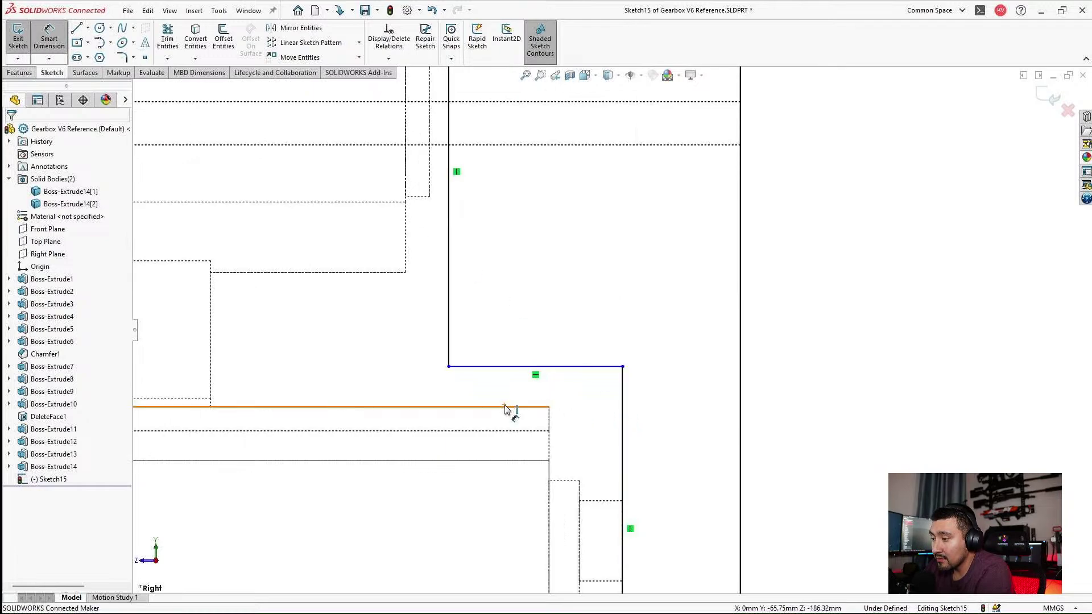
click(506, 406)
click(461, 366)
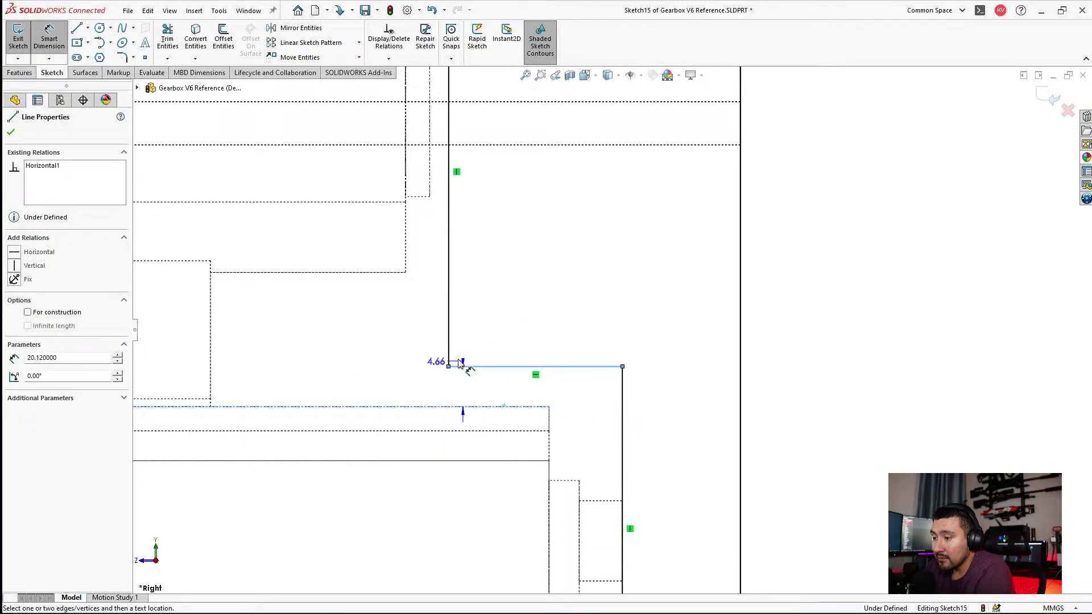
click(400, 343)
text(5mm)
key(Return)
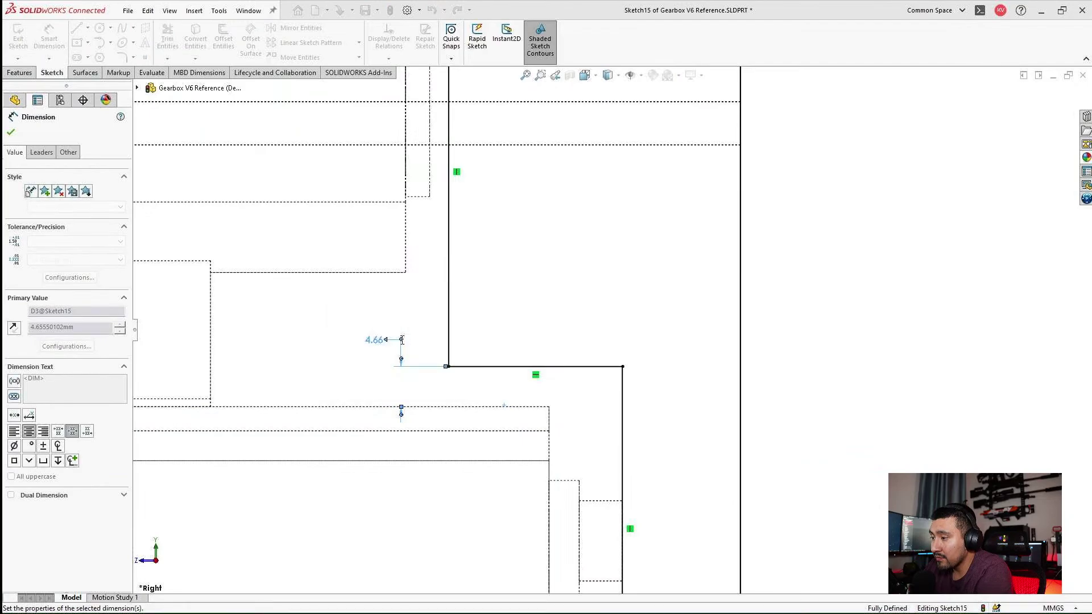
key(Escape)
Start a thin boss extrusion of the stepped profile without merging the result, and display the model as Shaded With Edges.
scroll(639, 249, up, 3)
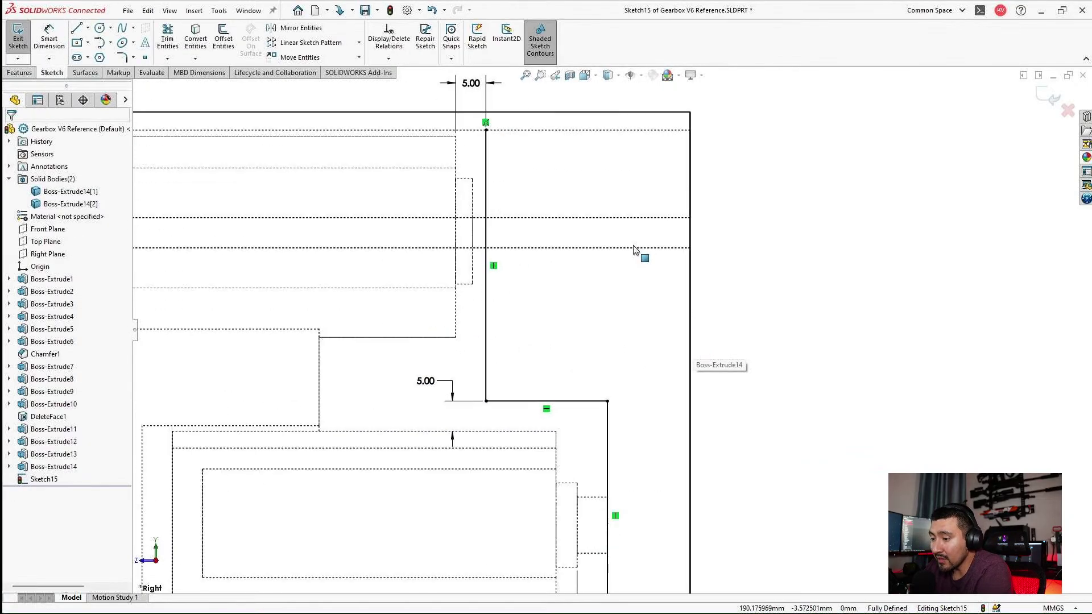
scroll(609, 237, down, 2)
click(20, 72)
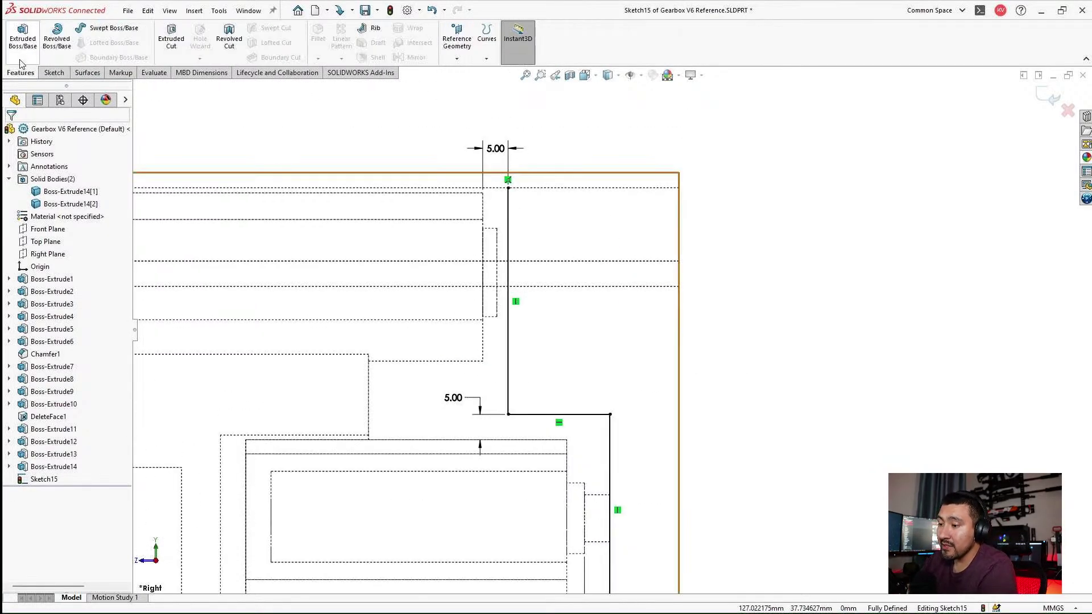
click(23, 39)
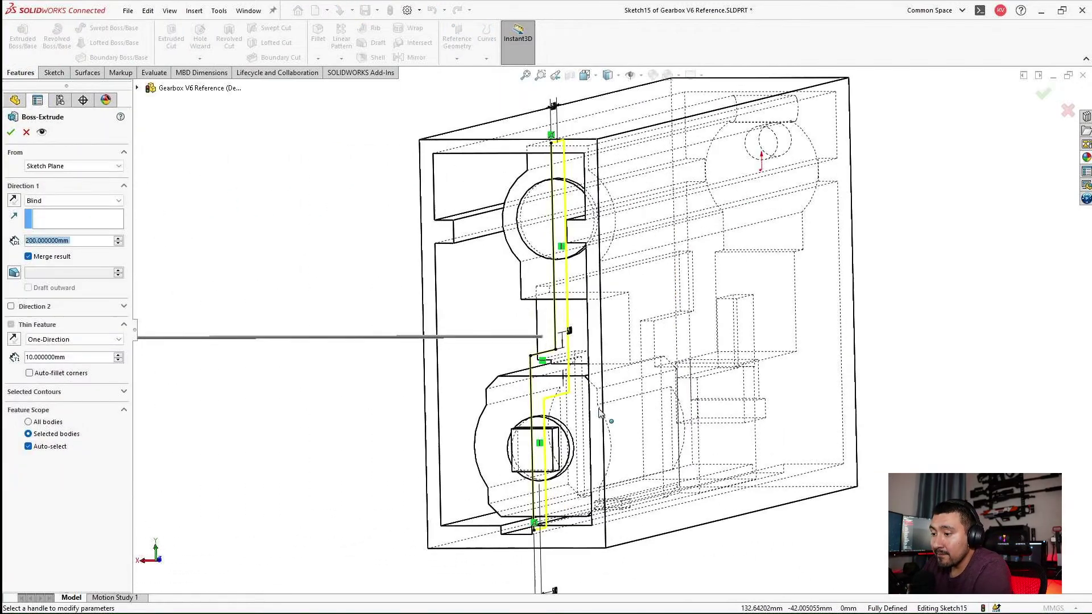
click(85, 201)
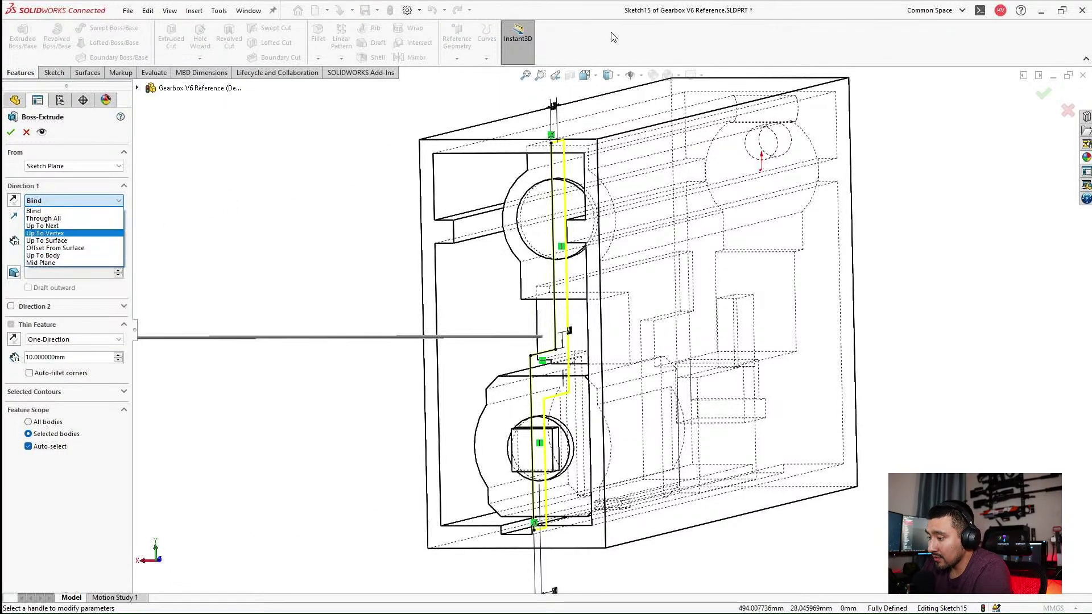
click(606, 77)
click(608, 76)
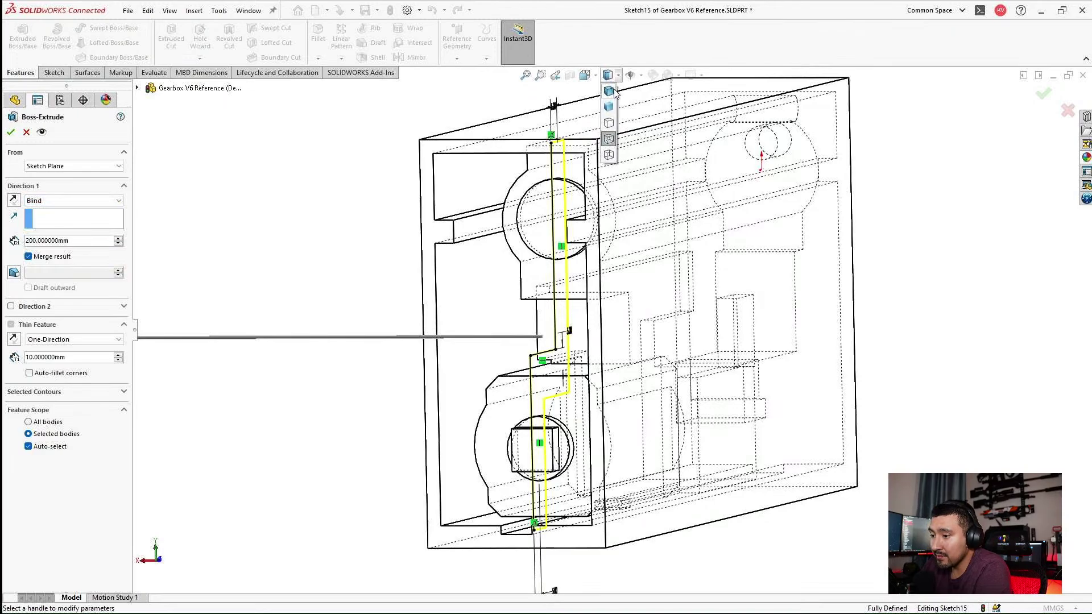
click(614, 91)
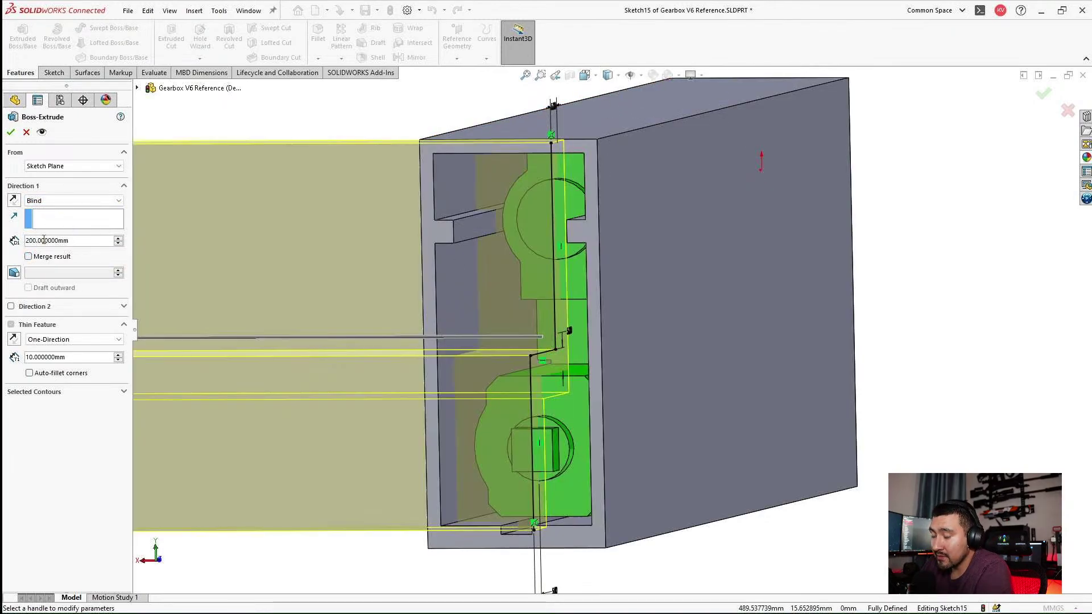
Set the extrusion to run Up To Body in both directions, ending at the housing body.
click(55, 203)
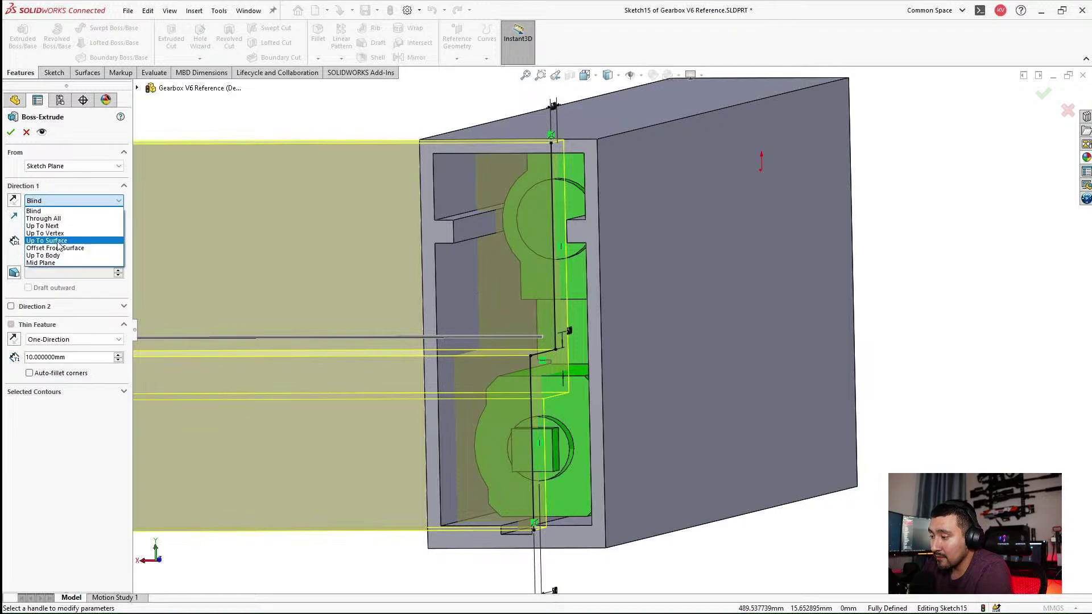
click(43, 256)
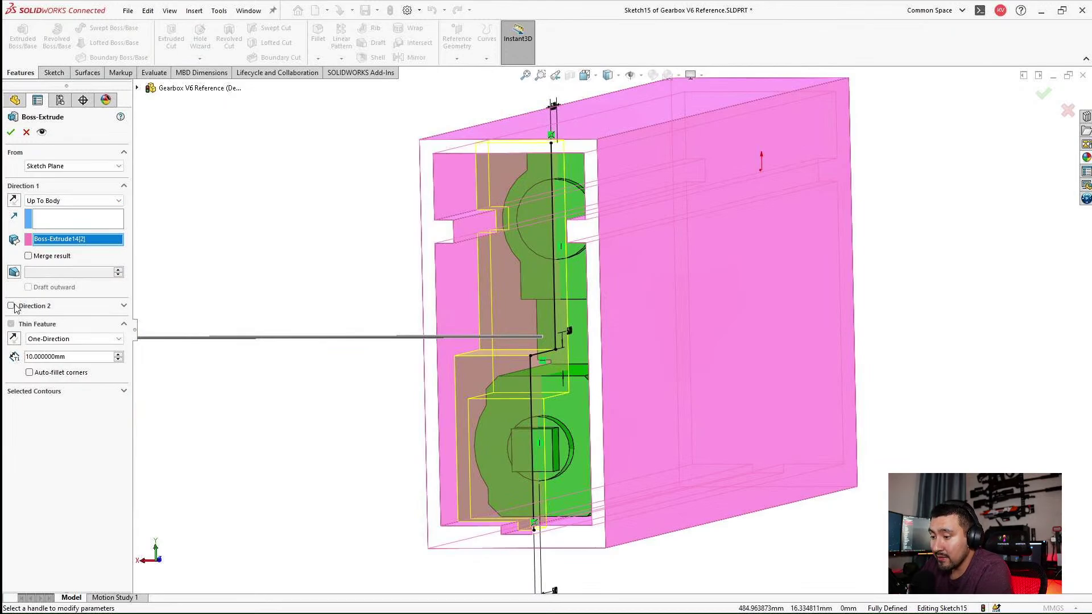
click(11, 305)
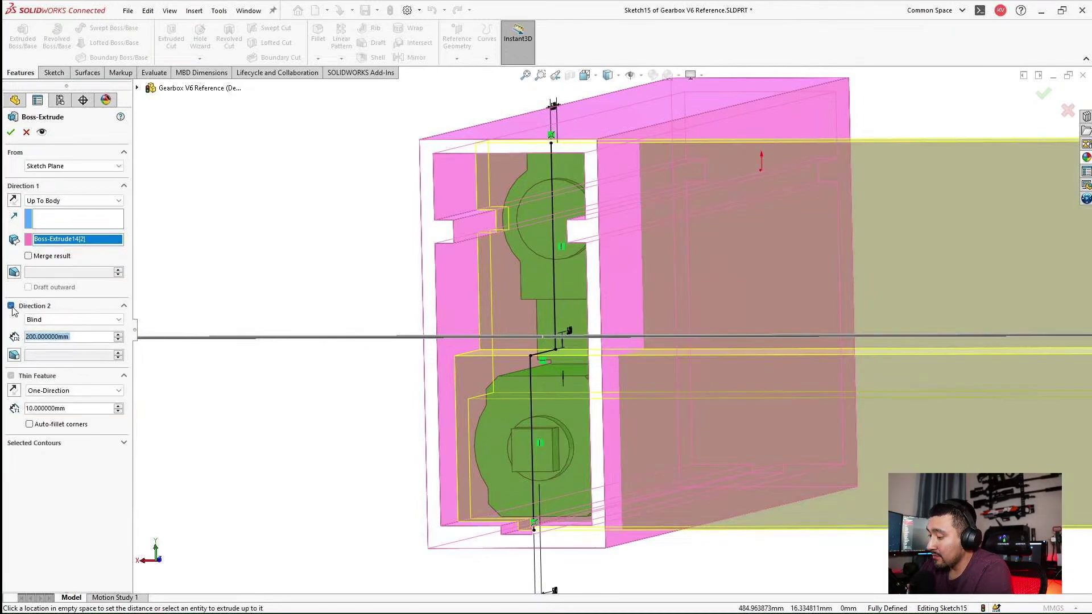
click(40, 319)
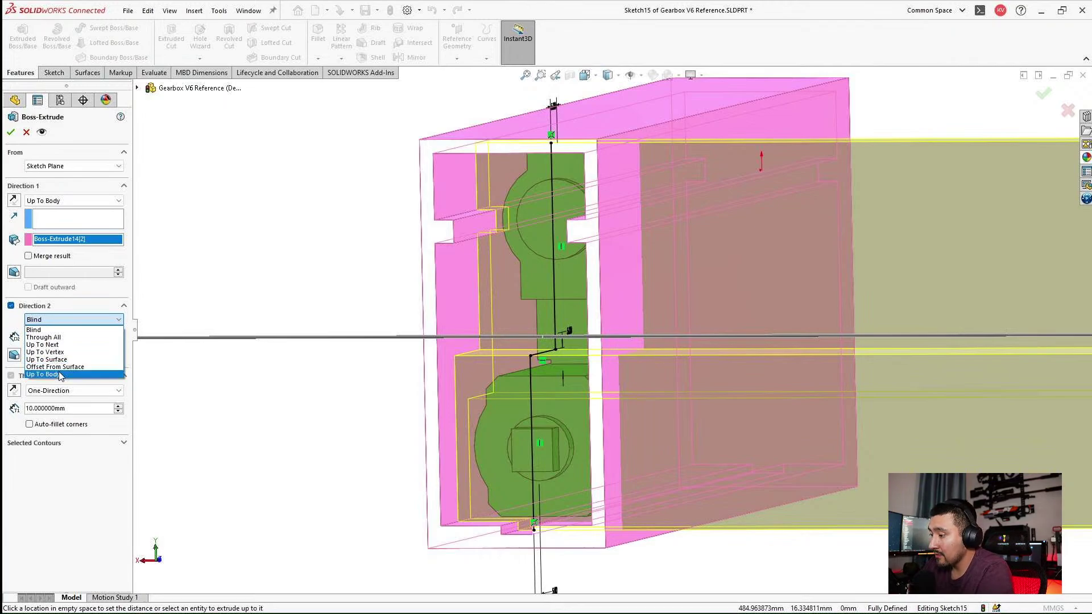
click(45, 374)
middle_drag(680, 355, 721, 362)
click(773, 322)
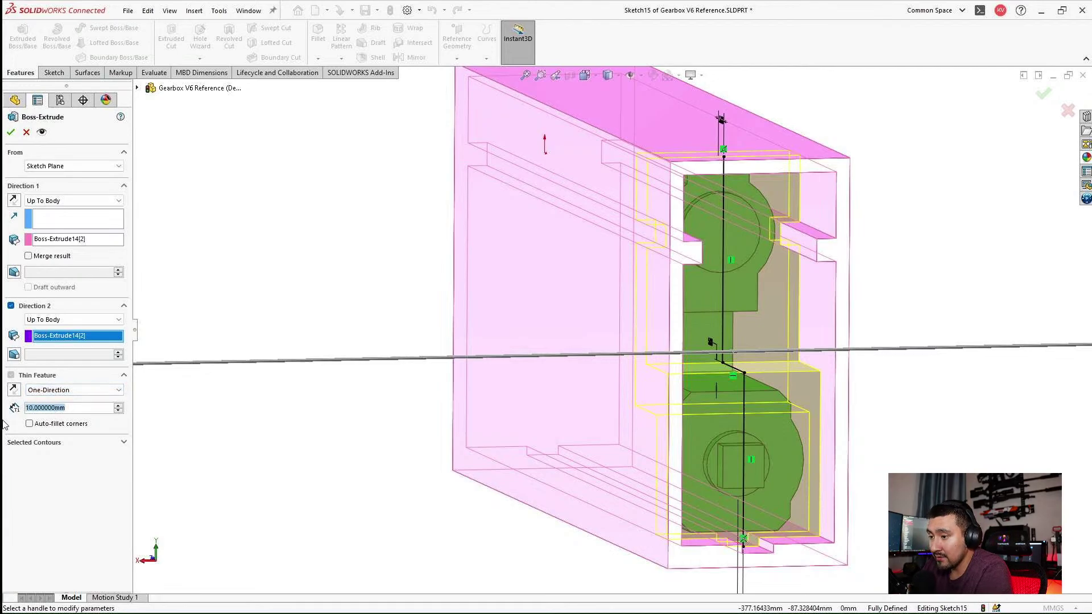
Set the thin wall thickness to 3 mm and finish the extrusion.
text(3mm)
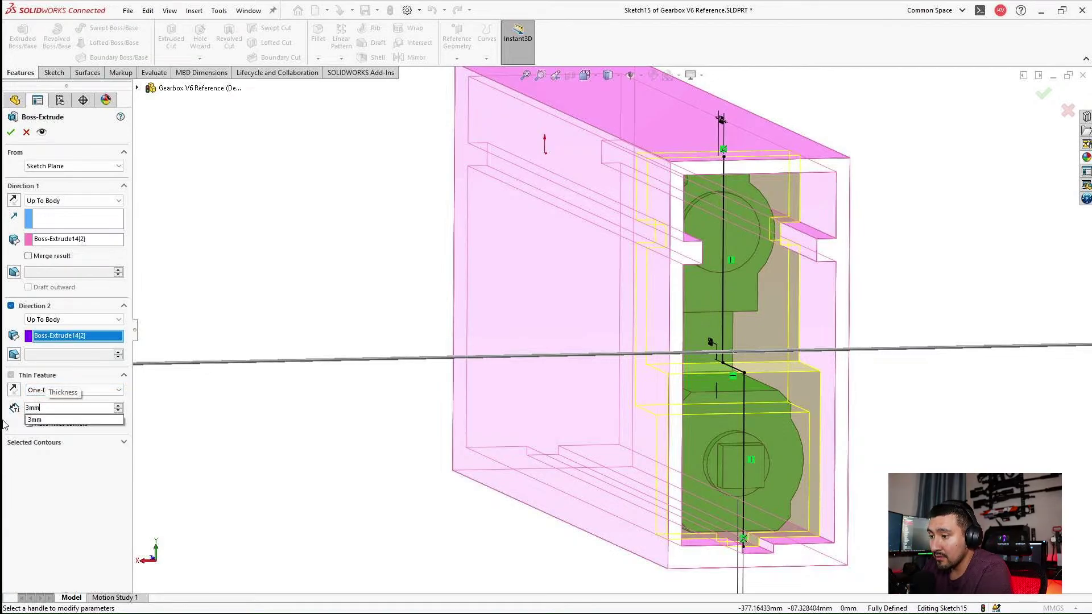
key(Return)
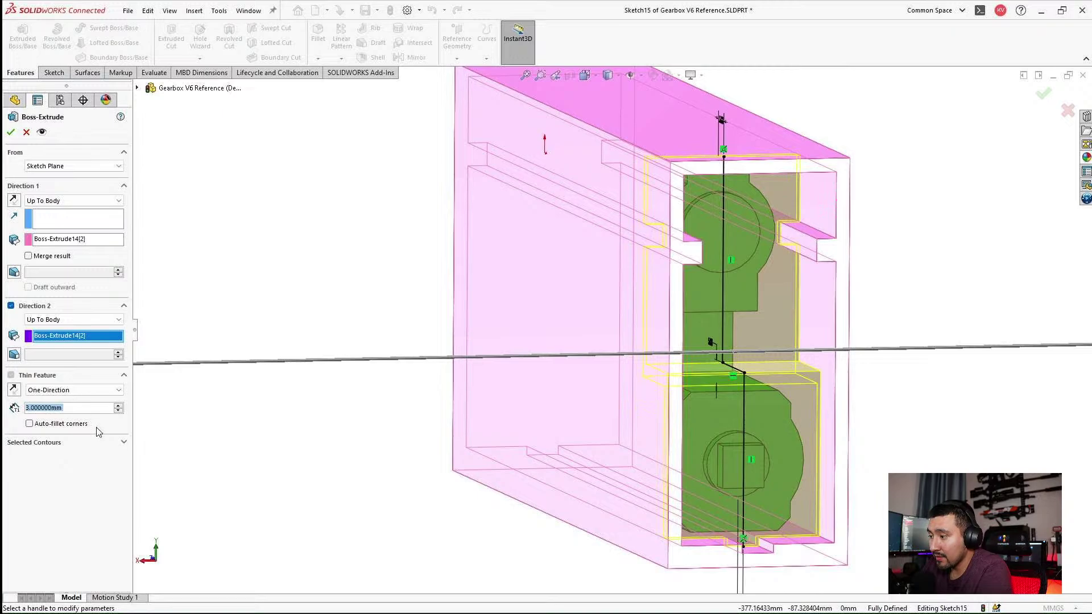
middle_drag(581, 464, 622, 455)
scroll(634, 469, down, 1)
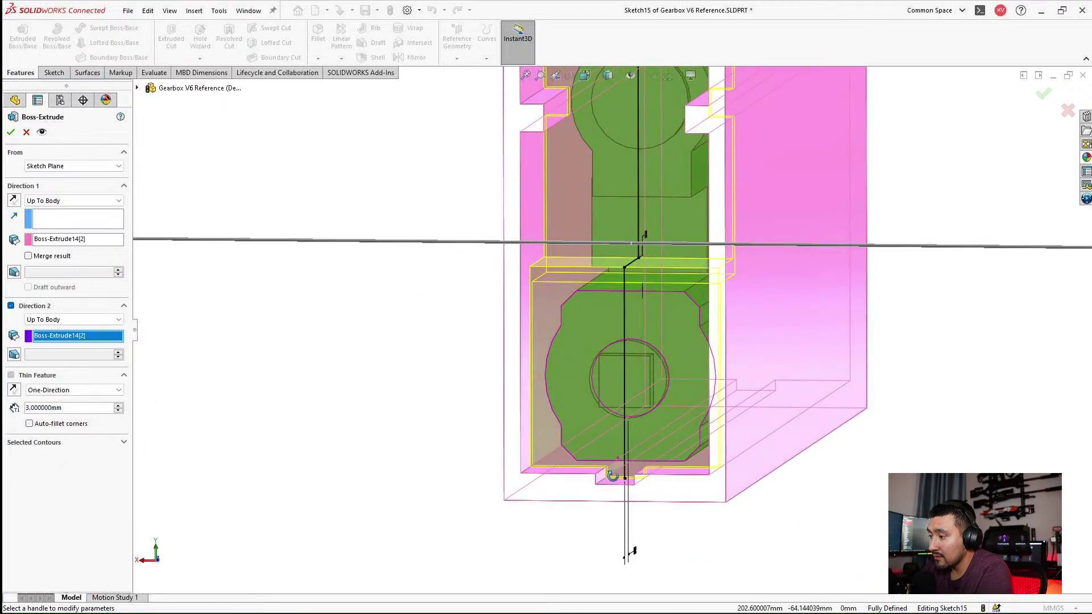
scroll(630, 415, down, 2)
middle_drag(629, 410, 627, 454)
click(10, 133)
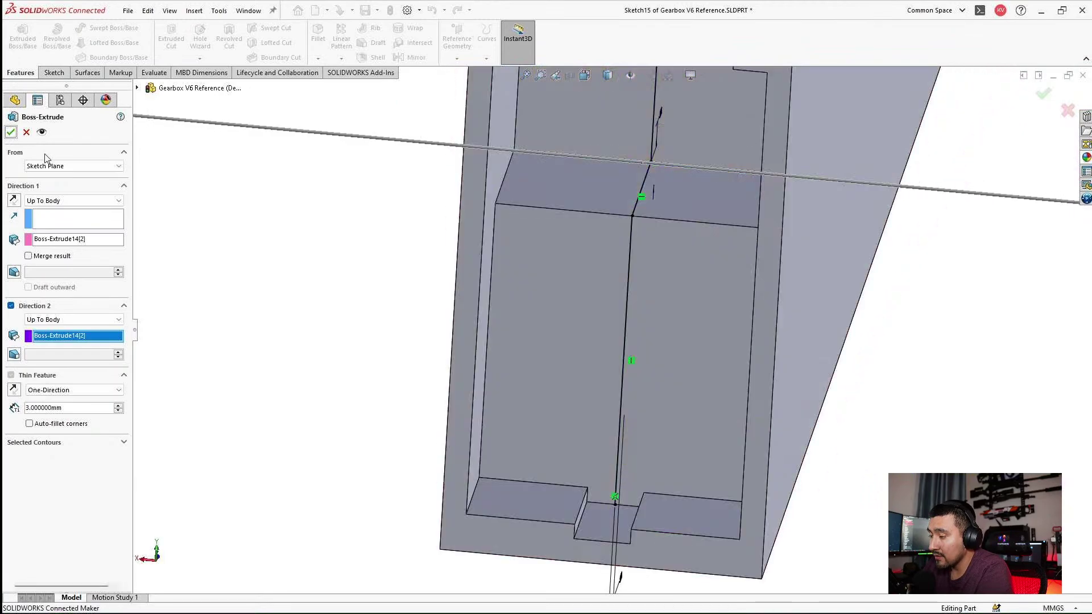
Hide the housing body and examine the new stepped plate against the front of the gearbox.
click(56, 204)
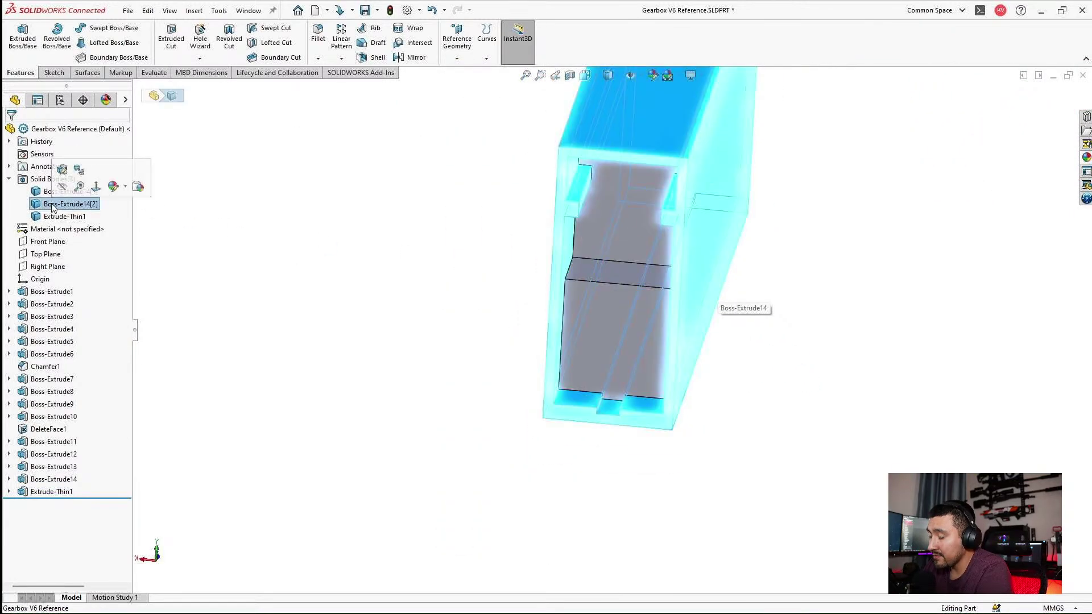
click(64, 186)
click(853, 302)
mouse_move(853, 302)
middle_down()
mouse_move(660, 190)
mouse_move(597, 180)
mouse_move(558, 270)
mouse_move(644, 205)
middle_up()
scroll(597, 180, down, 3)
scroll(557, 271, down, 5)
click(571, 224)
scroll(571, 224, up, 3)
key(Escape)
click(644, 202)
middle_drag(692, 160, 651, 238)
Edit the thin extrusion and reverse its thickness direction so the wall lies on the side away from the gearbox.
right_click(658, 207)
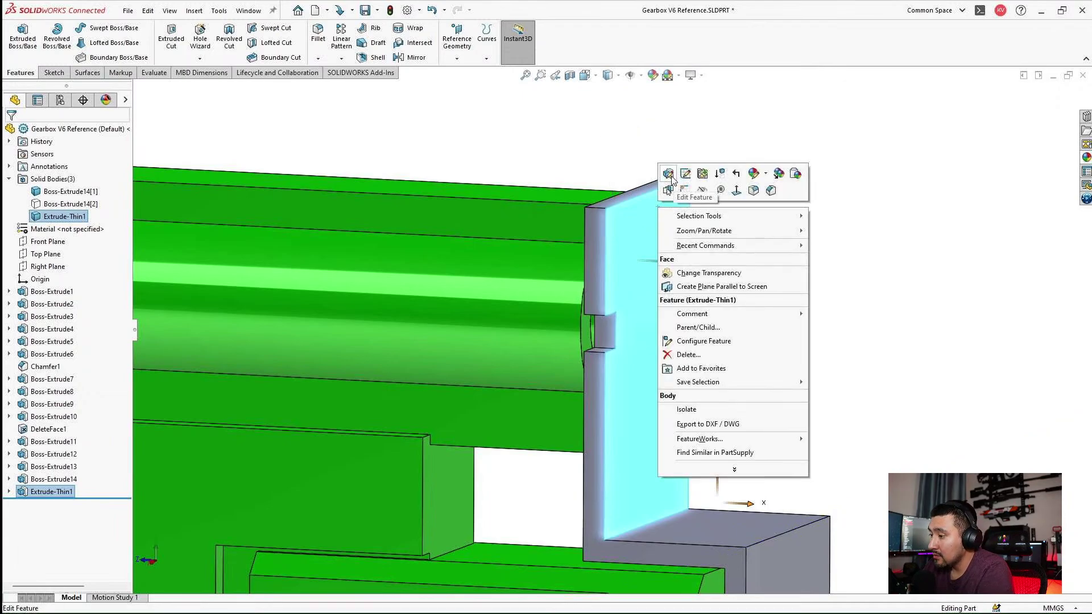
click(670, 176)
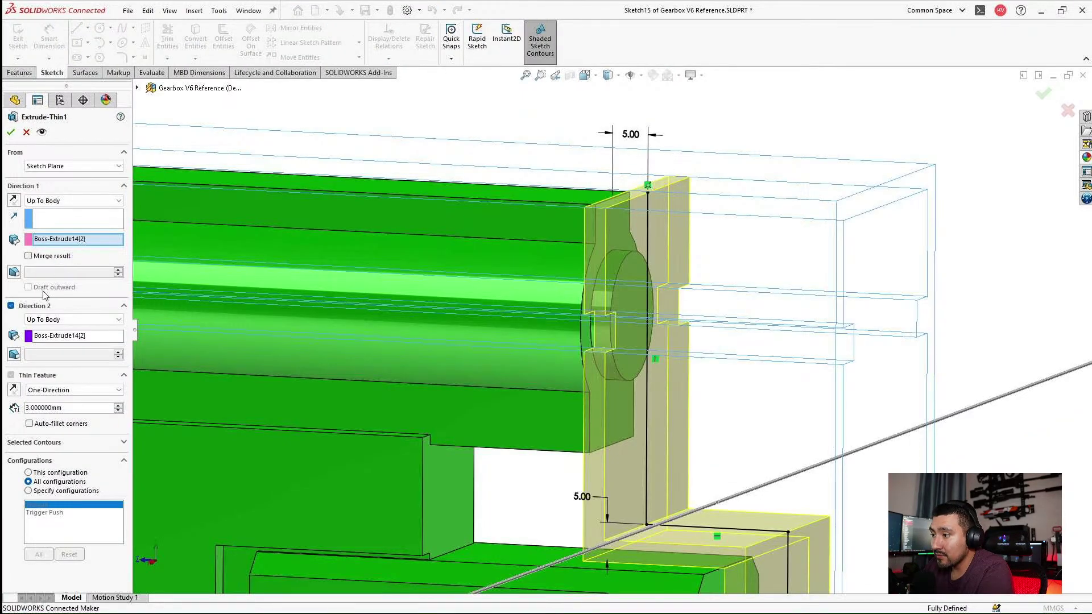
click(15, 391)
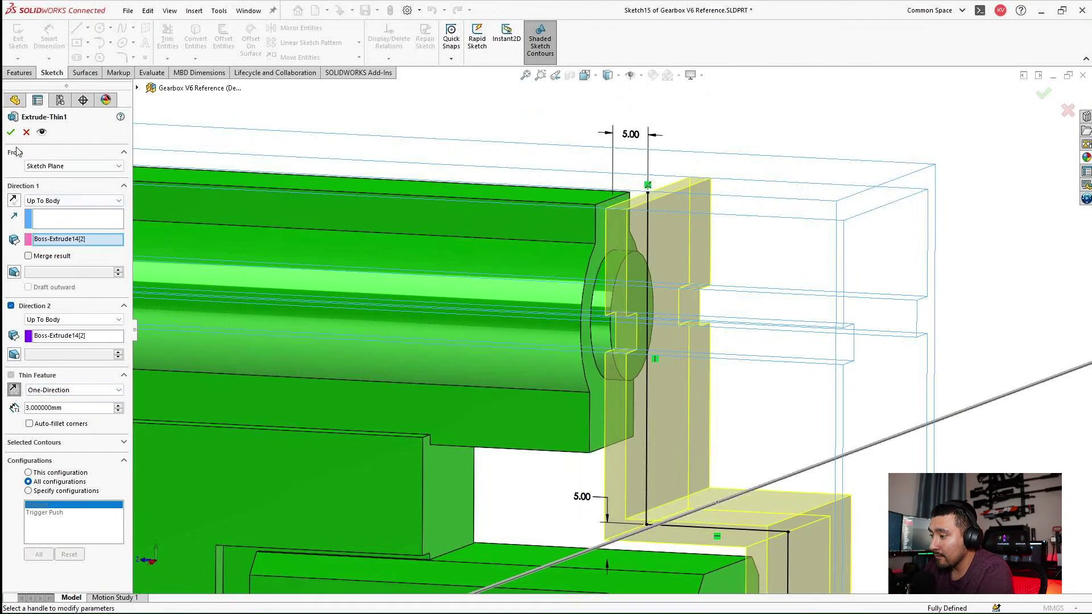
click(9, 130)
Start a Delete Face operation with Delete and Patch, and pick the three faces of the near side notch in the stepped plate.
middle_drag(824, 275, 725, 397)
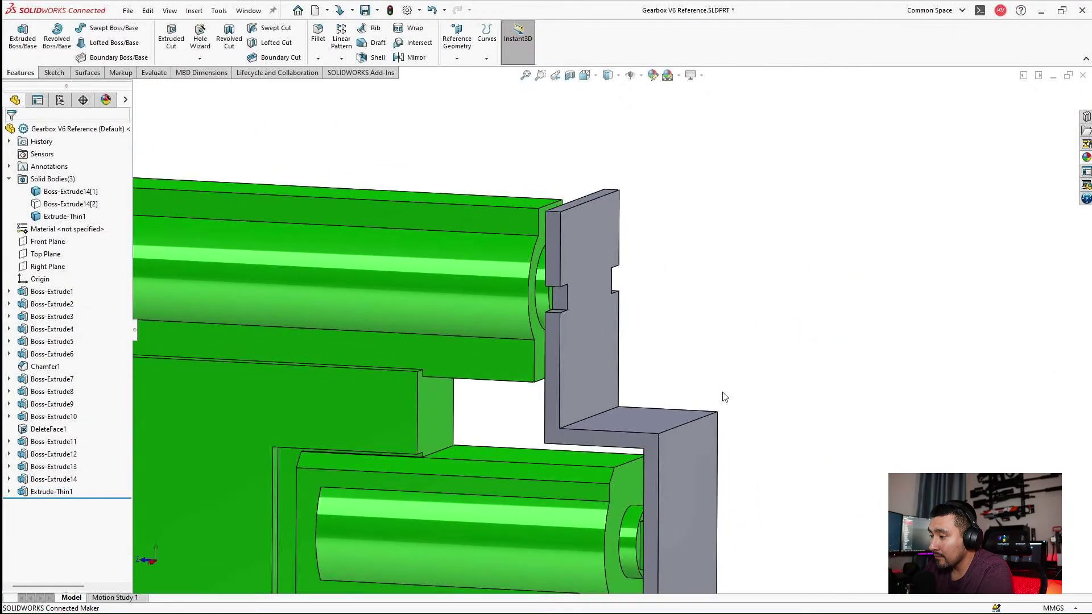
scroll(596, 336, down, 5)
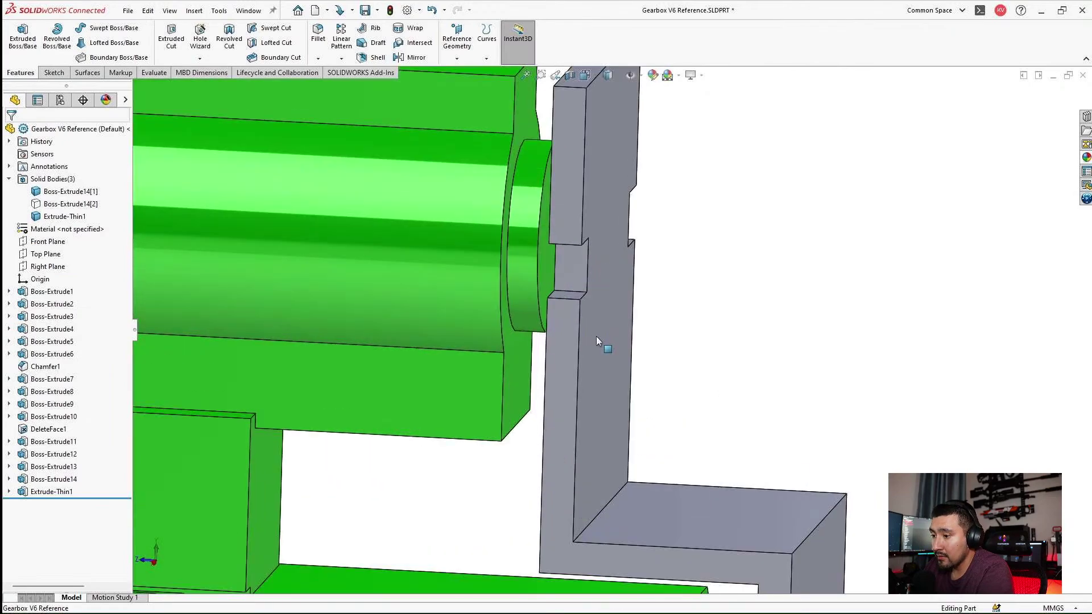
click(86, 73)
click(340, 28)
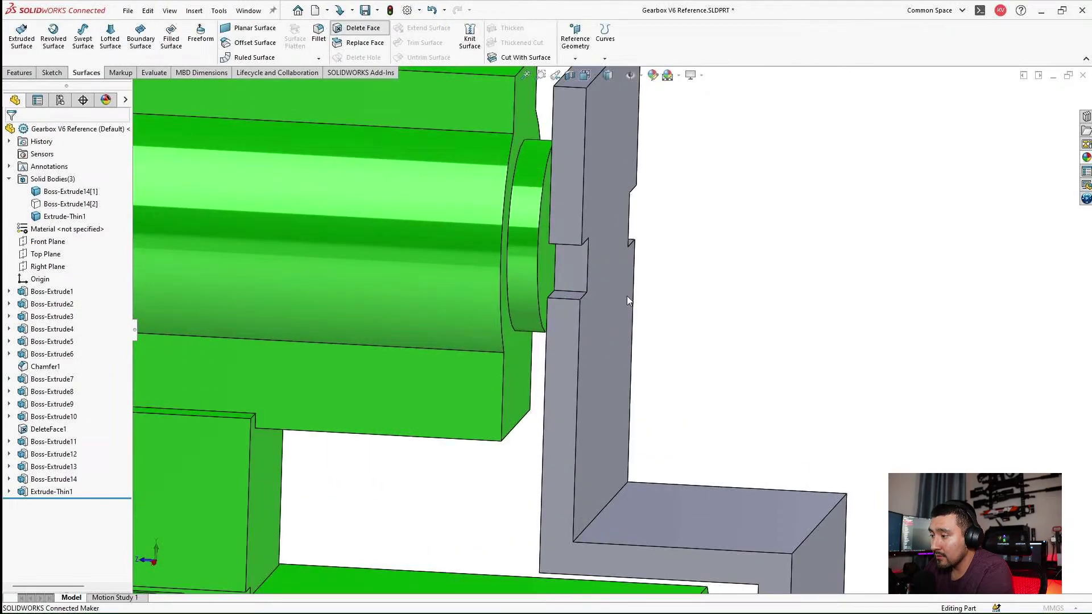
click(579, 264)
middle_drag(580, 262, 591, 196)
click(577, 229)
middle_drag(576, 230, 580, 368)
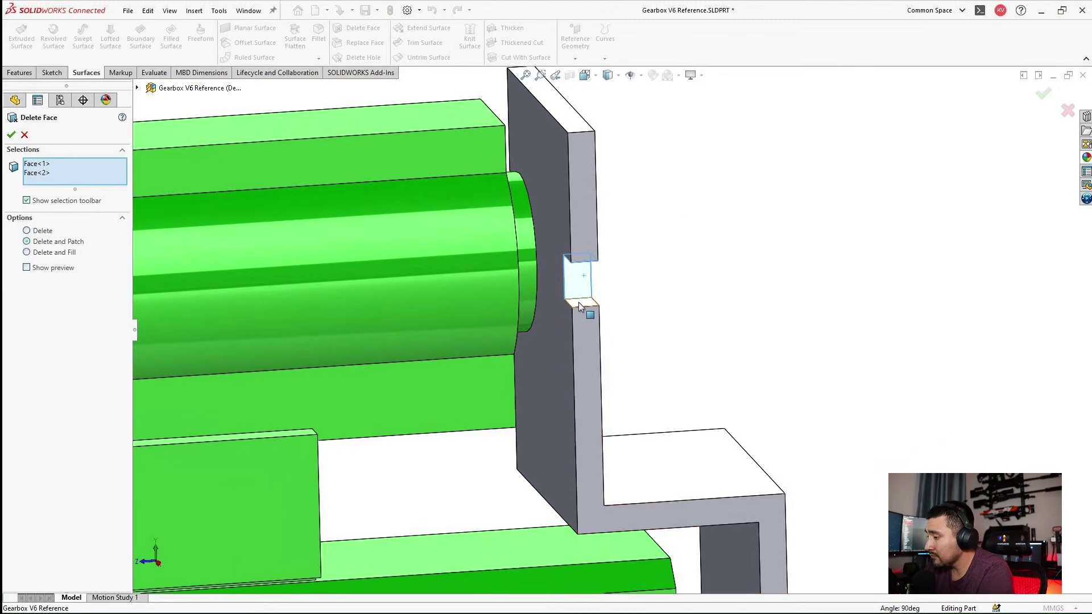
click(580, 303)
Add the three faces of the opposite side notch and apply Delete and Patch to fill both notches.
middle_drag(580, 303, 418, 278)
scroll(836, 301, down, 3)
click(648, 314)
click(636, 297)
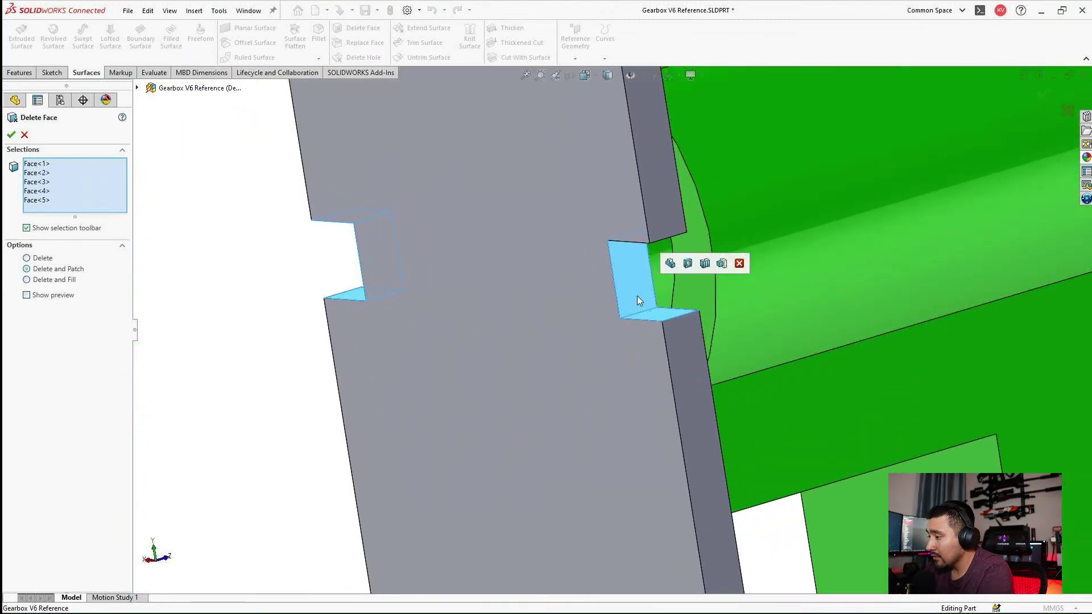
middle_drag(637, 296, 642, 208)
click(644, 229)
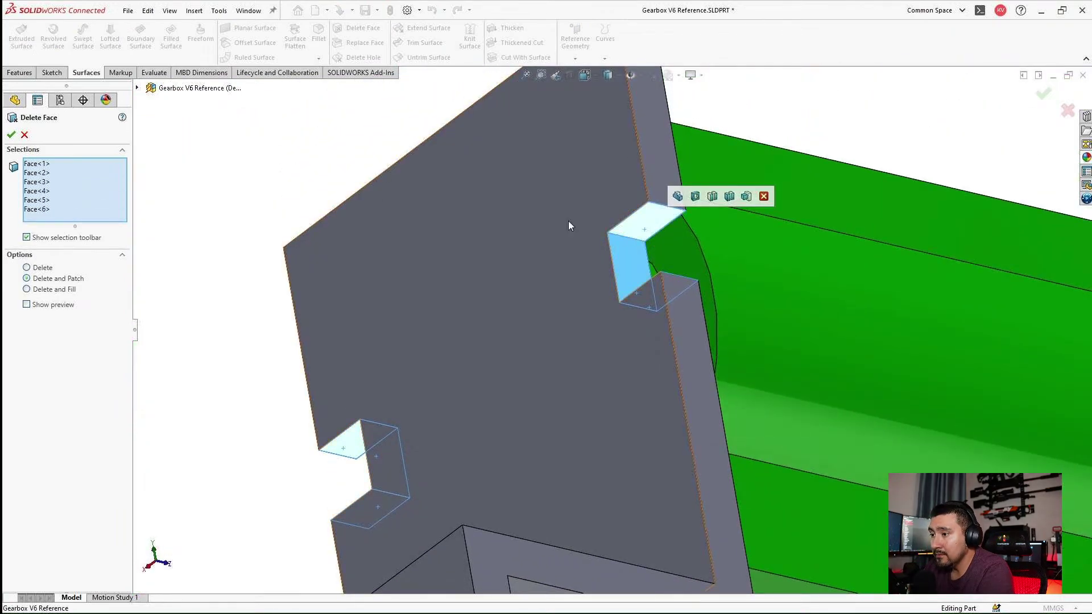
click(11, 134)
Sketch a closed triangle on the stepped plate's side face, joining its outer upper corner, the step's outer corner and the inner corner.
middle_drag(730, 312, 705, 403)
scroll(705, 403, up, 3)
click(676, 453)
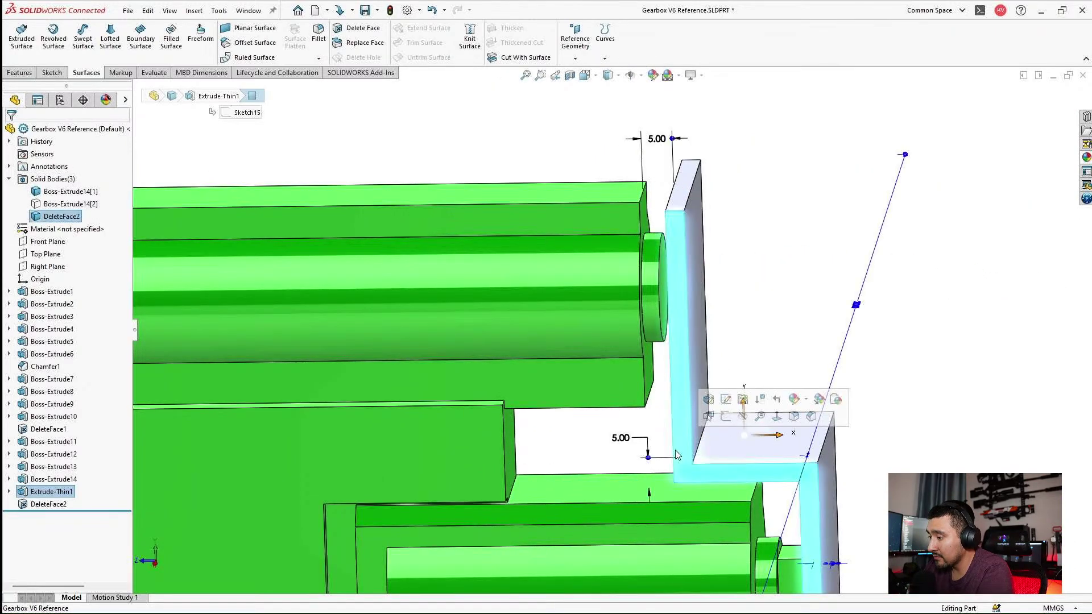
click(726, 417)
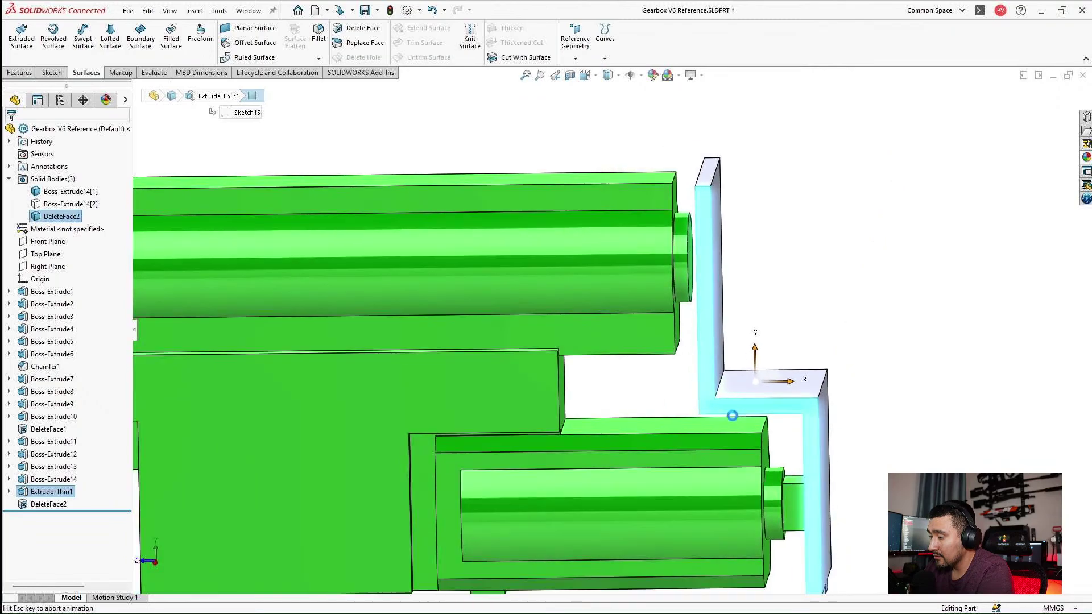
scroll(910, 310, up, 1)
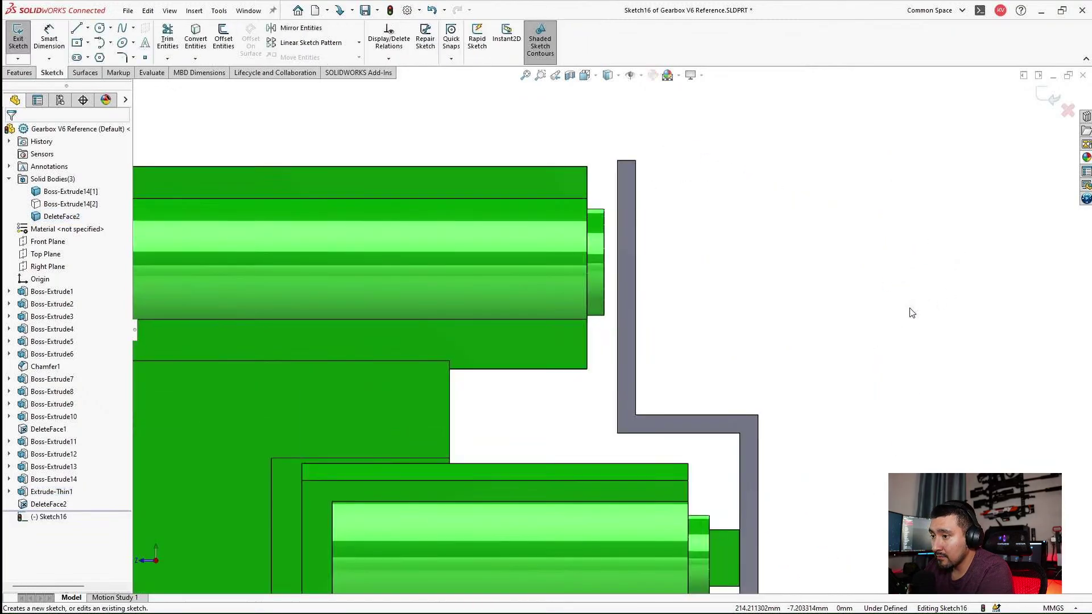
click(77, 29)
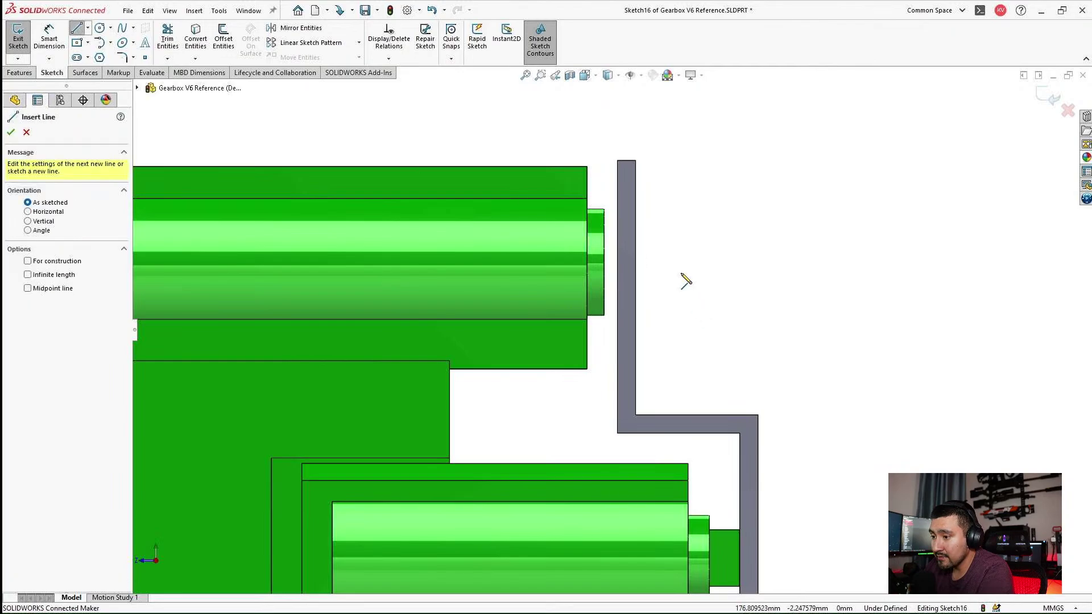
click(636, 162)
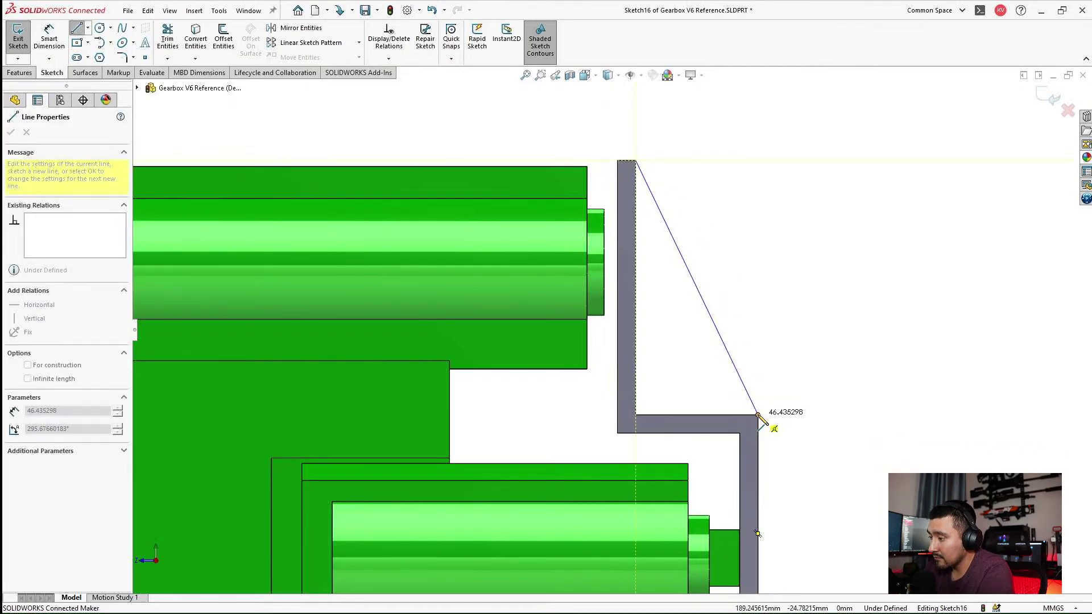
click(758, 415)
click(636, 415)
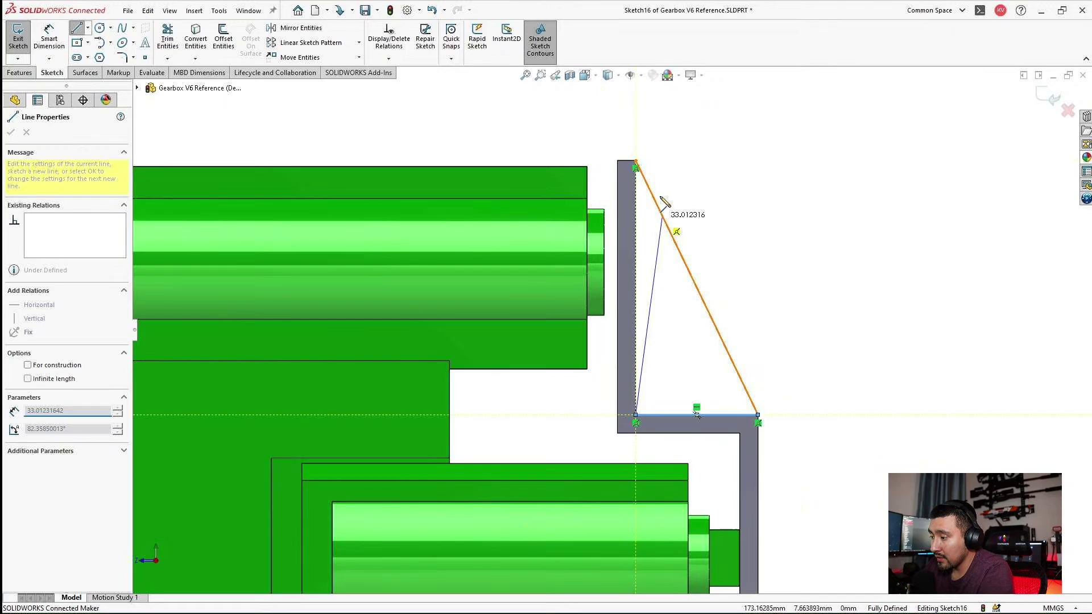
click(636, 161)
key(Escape)
Extrude the triangle 3 mm in the reversed direction, inward across the plate, as a merged side brace.
middle_drag(654, 285, 535, 407)
scroll(521, 442, down, 2)
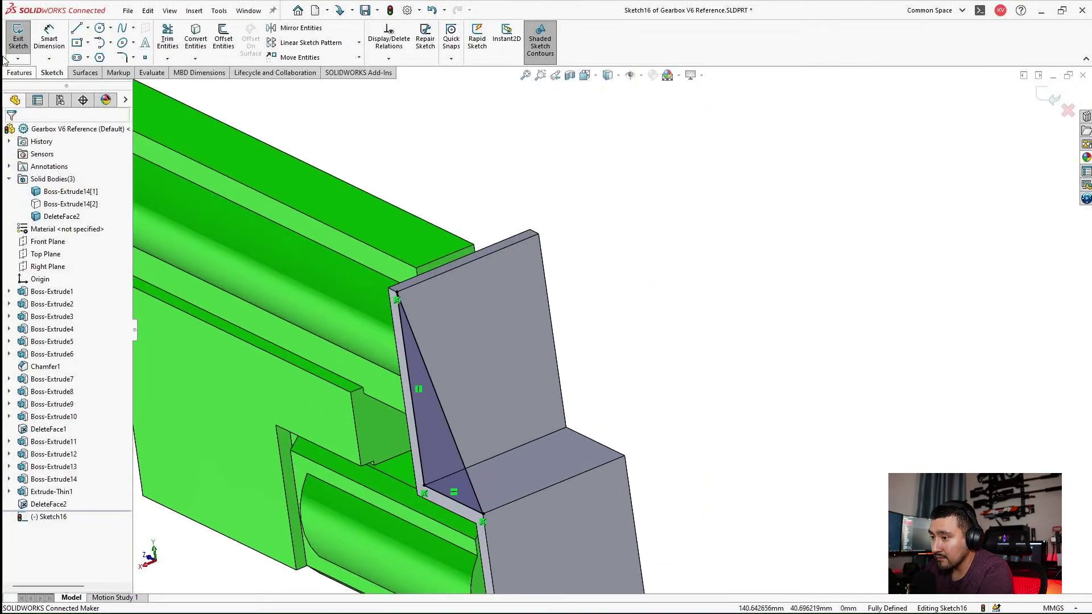
click(19, 73)
click(22, 38)
middle_drag(529, 546, 670, 445)
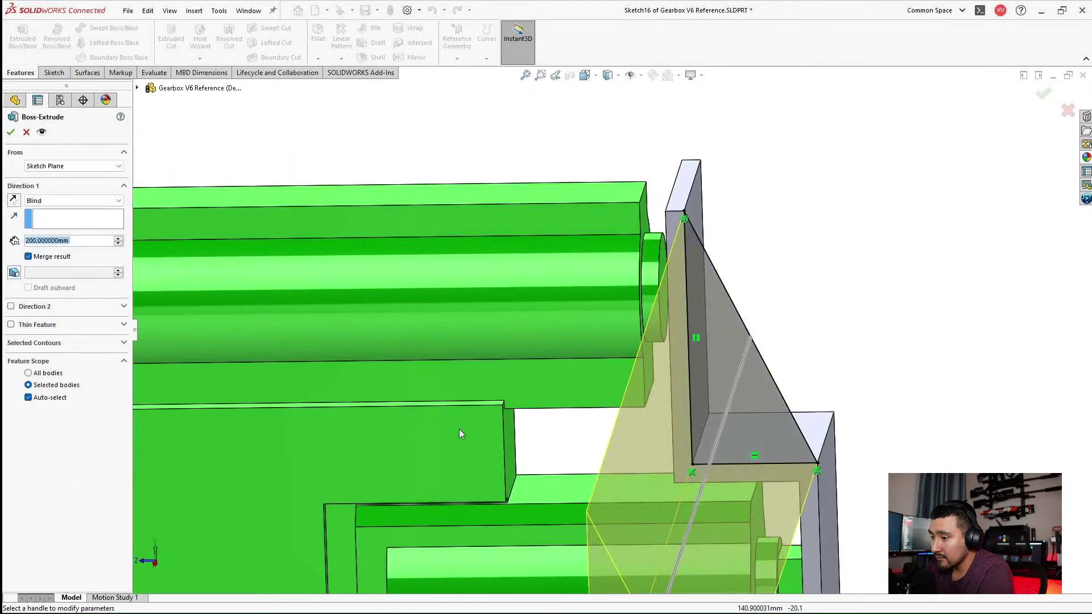
click(13, 200)
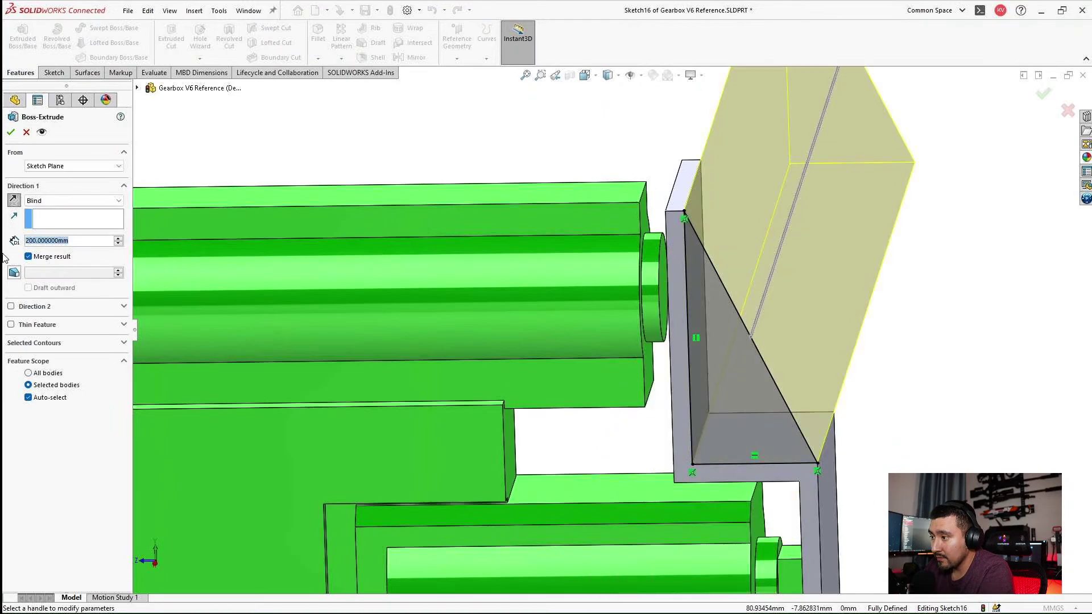
text(3)
key(Return)
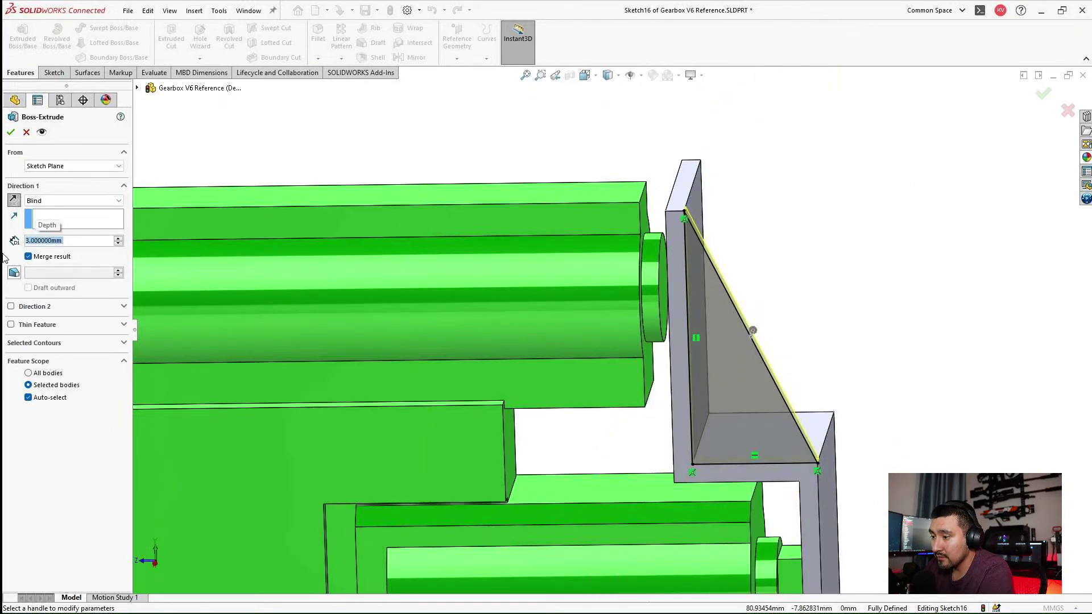
middle_drag(591, 419, 641, 410)
click(10, 132)
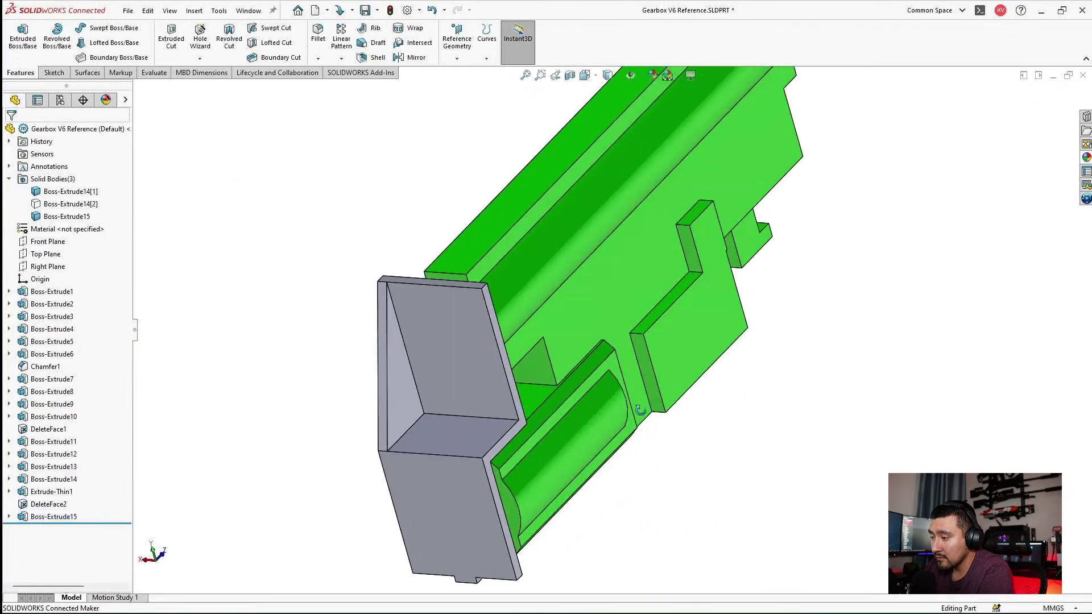
Mirror the triangular brace extrusion about the Right Plane to the plate's opposite side.
scroll(548, 412, down, 2)
click(54, 516)
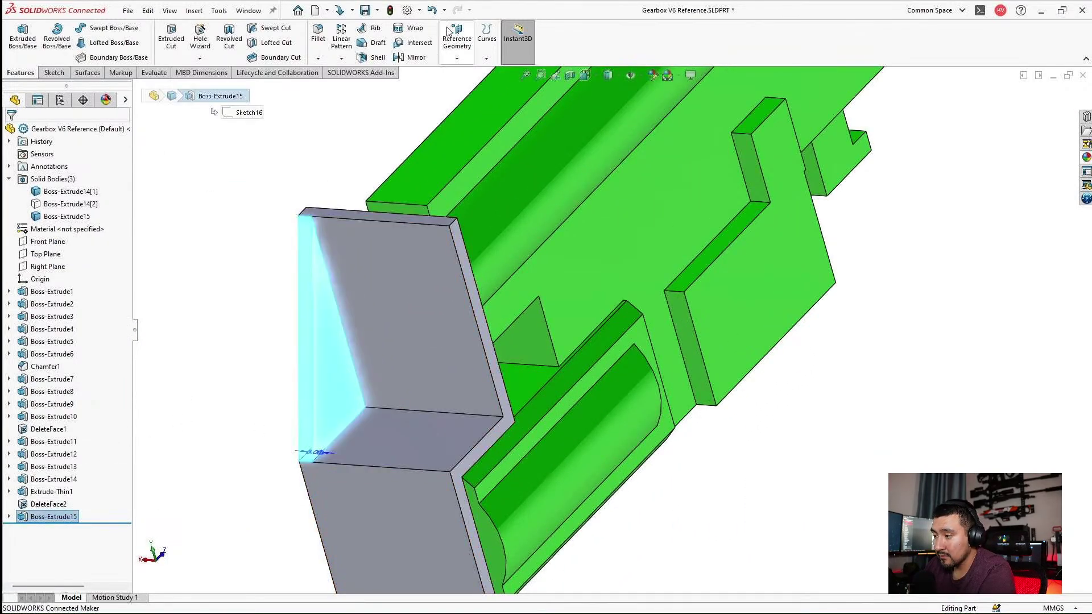
click(411, 57)
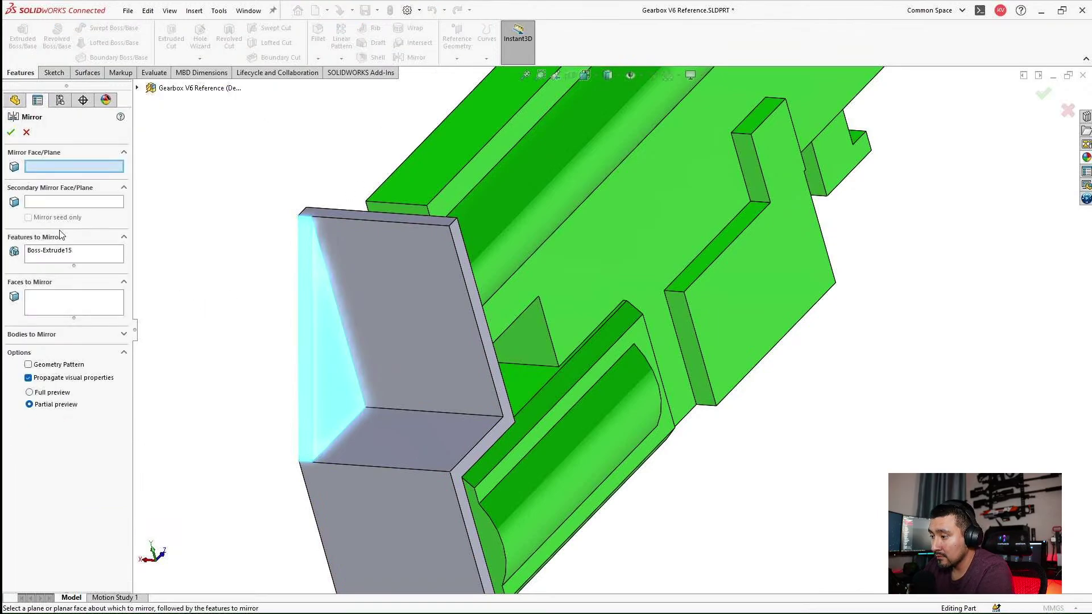
click(138, 89)
click(187, 225)
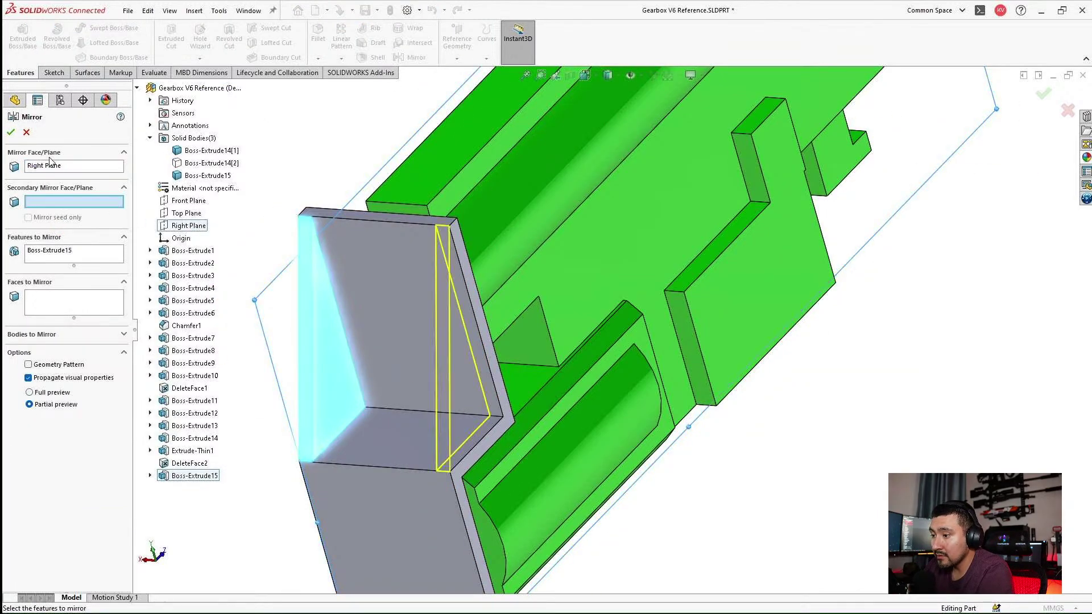
click(11, 132)
Start a sketch on the upper plate face between the two braces and show the model with hidden lines visible.
middle_drag(635, 337, 576, 317)
scroll(499, 304, down, 3)
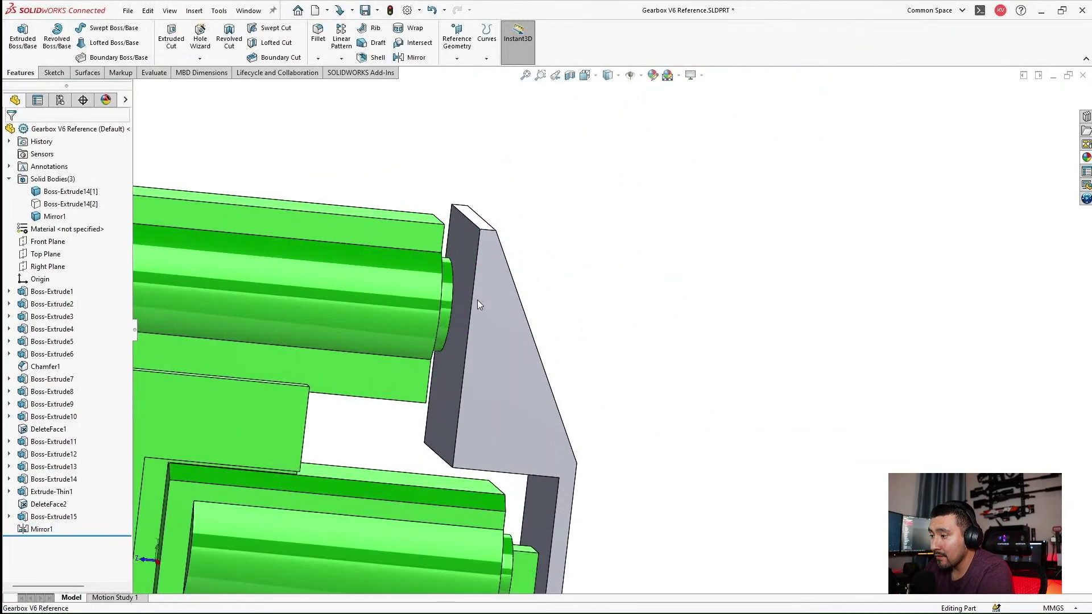
middle_drag(479, 278, 537, 282)
click(537, 282)
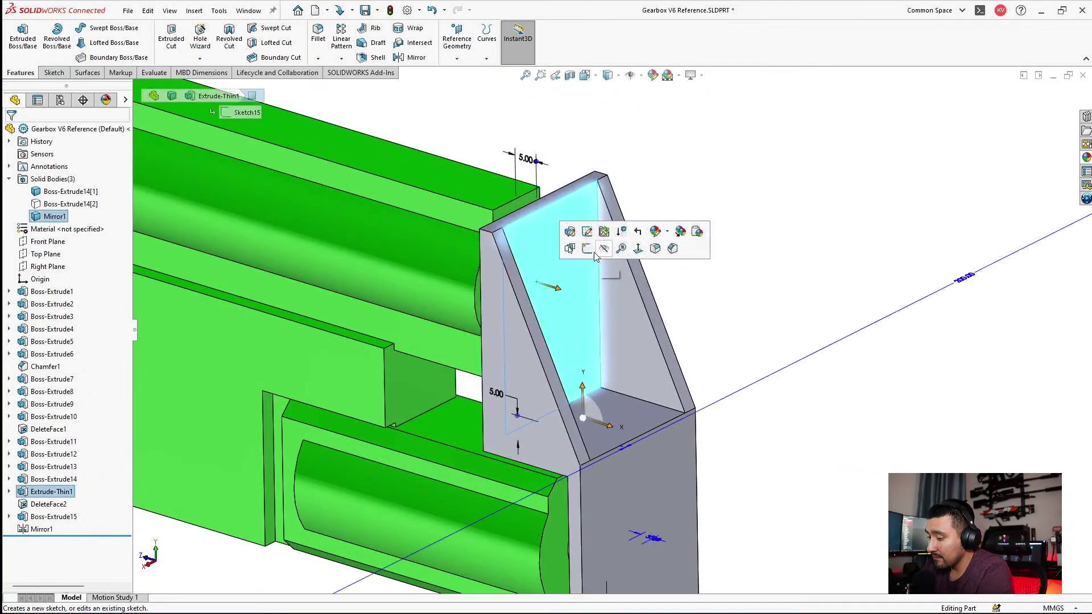
click(598, 250)
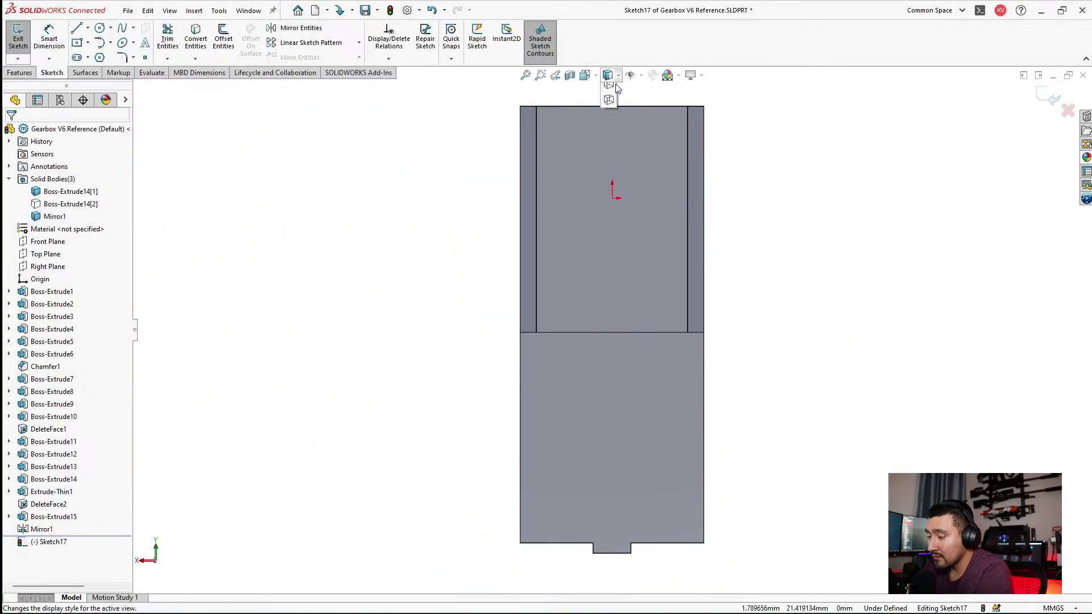
click(607, 75)
click(610, 149)
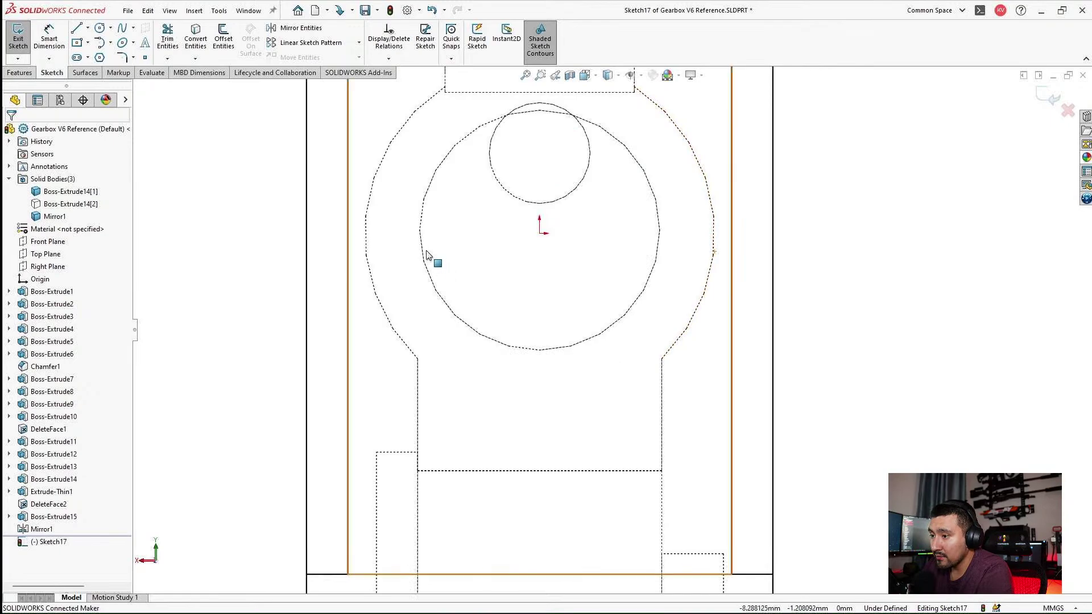
Offset the gearbox boss's 17.5 mm circular edge outward by 0.5 mm in the sketch.
click(413, 213)
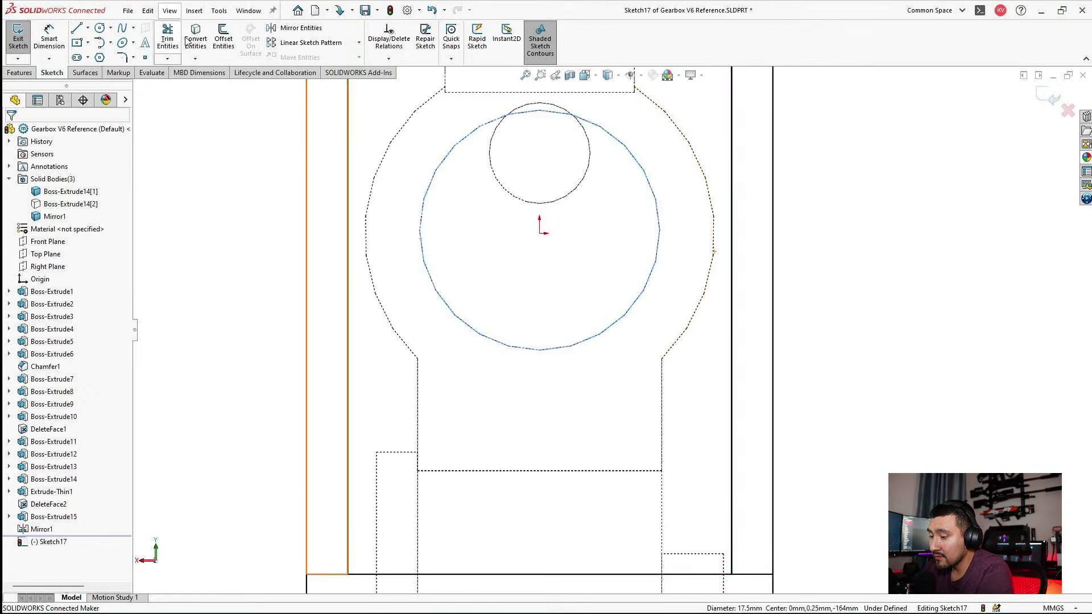
click(224, 40)
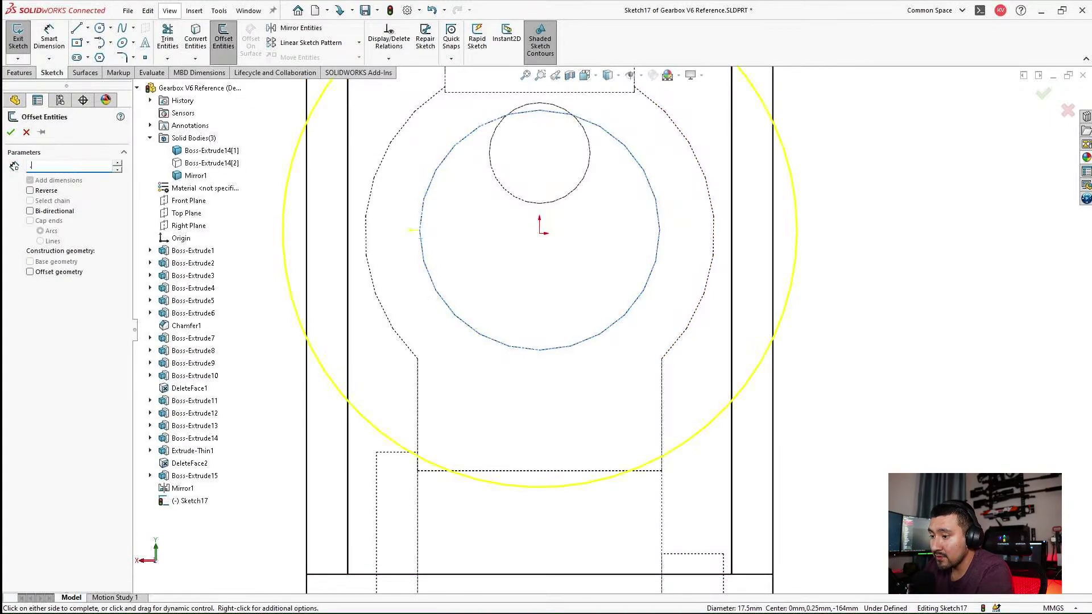
text(.5)
key(Return)
key(Return)
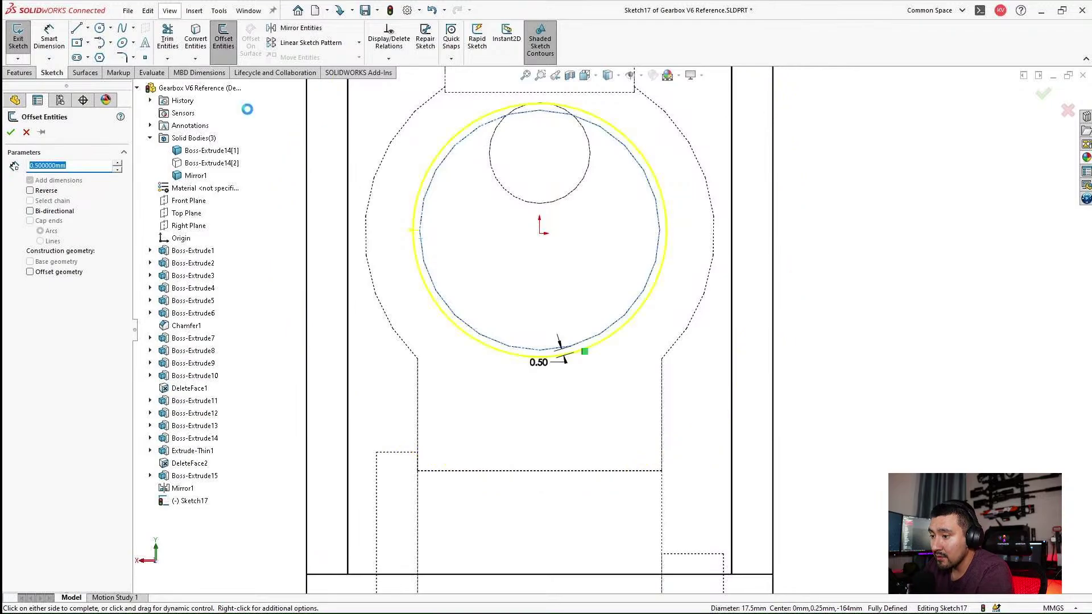
Try to extrude the offset circle as a 3 mm one-direction thin wall, Up To Surface on the gearbox's upper front face, in shaded display.
click(20, 72)
click(23, 39)
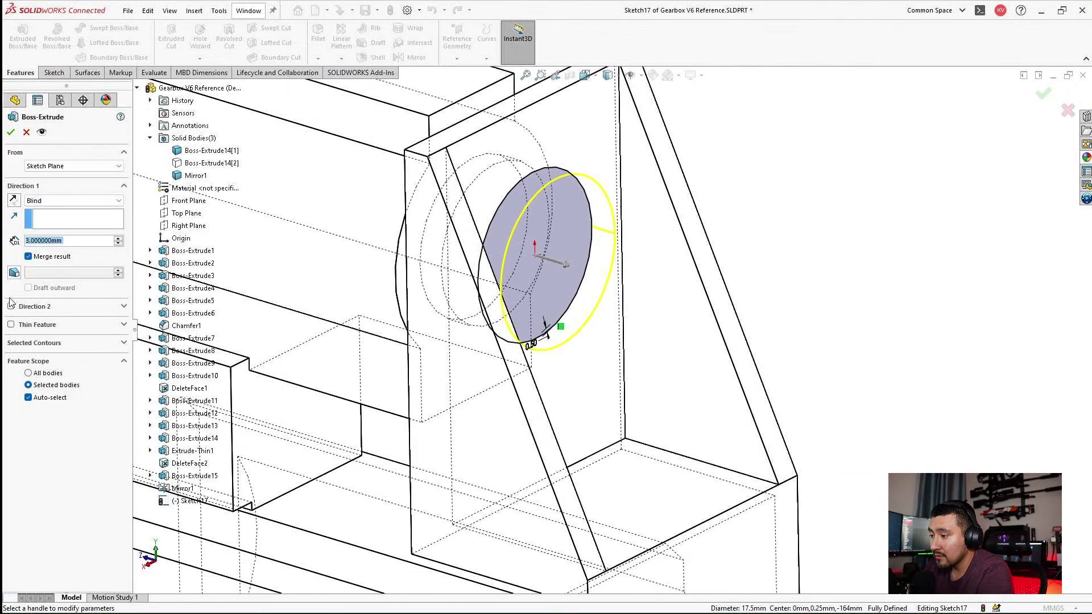
click(11, 324)
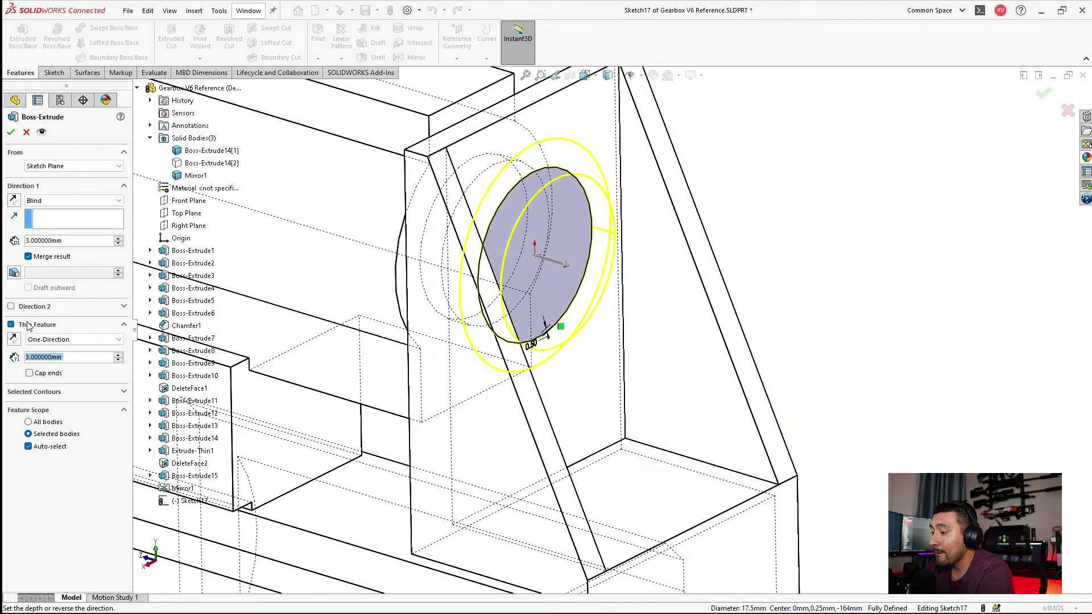
click(43, 200)
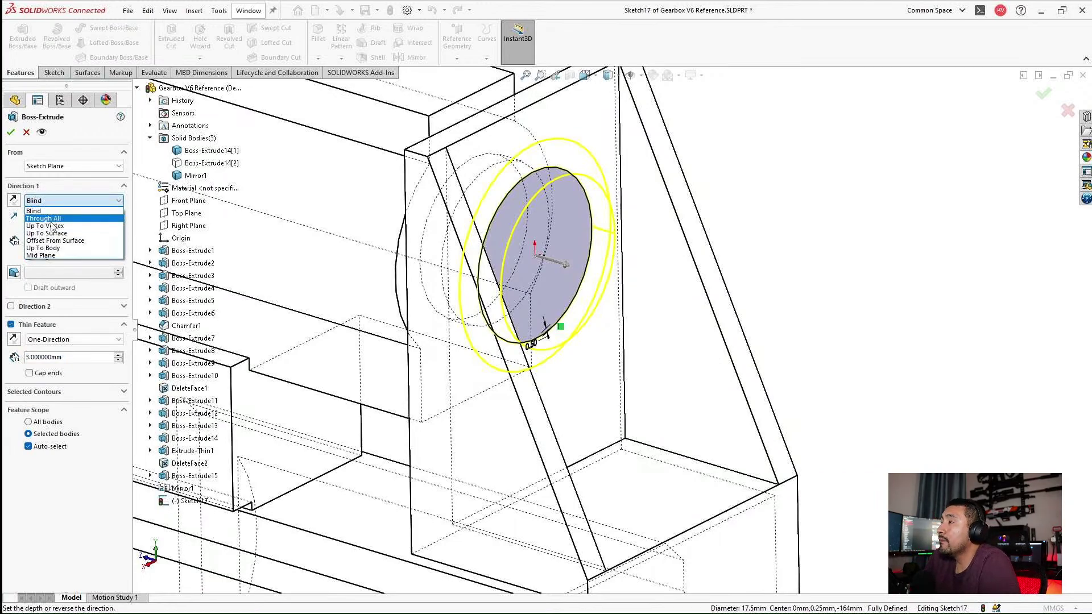
click(46, 230)
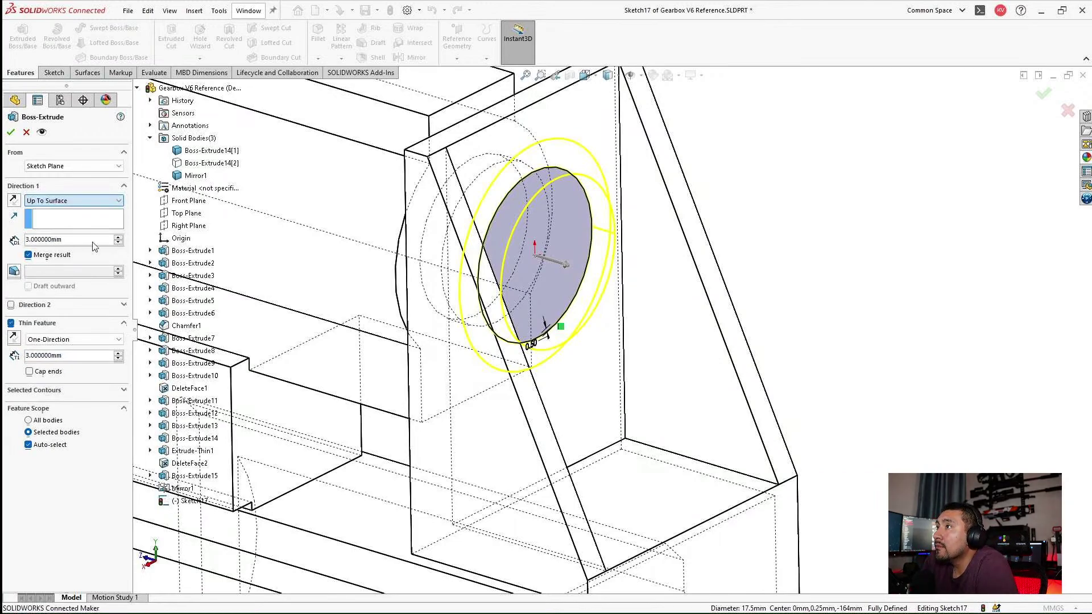
click(609, 75)
click(611, 92)
middle_drag(461, 215, 483, 225)
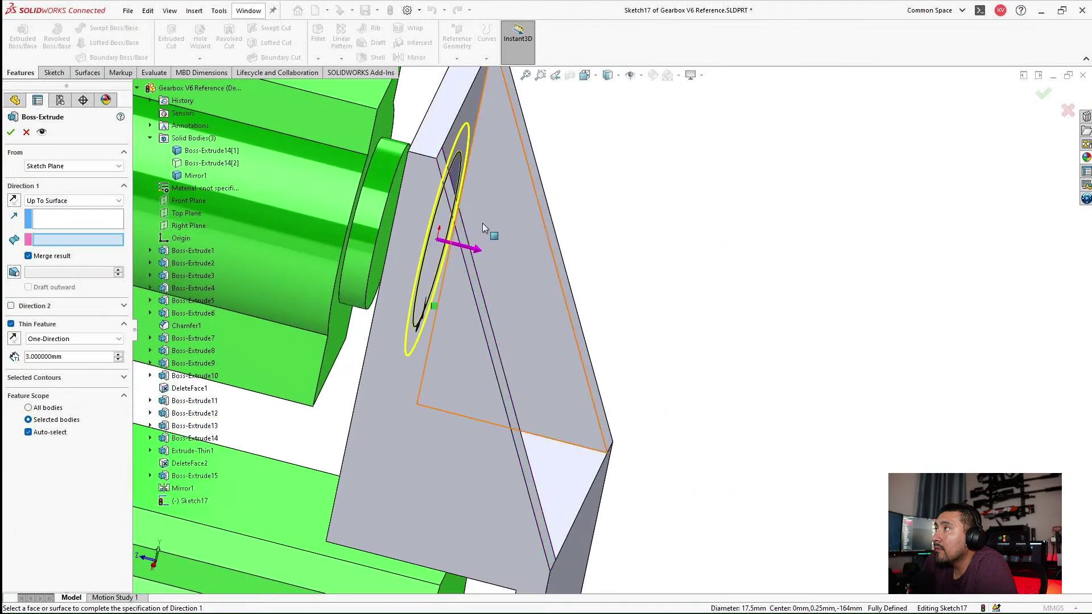
click(388, 129)
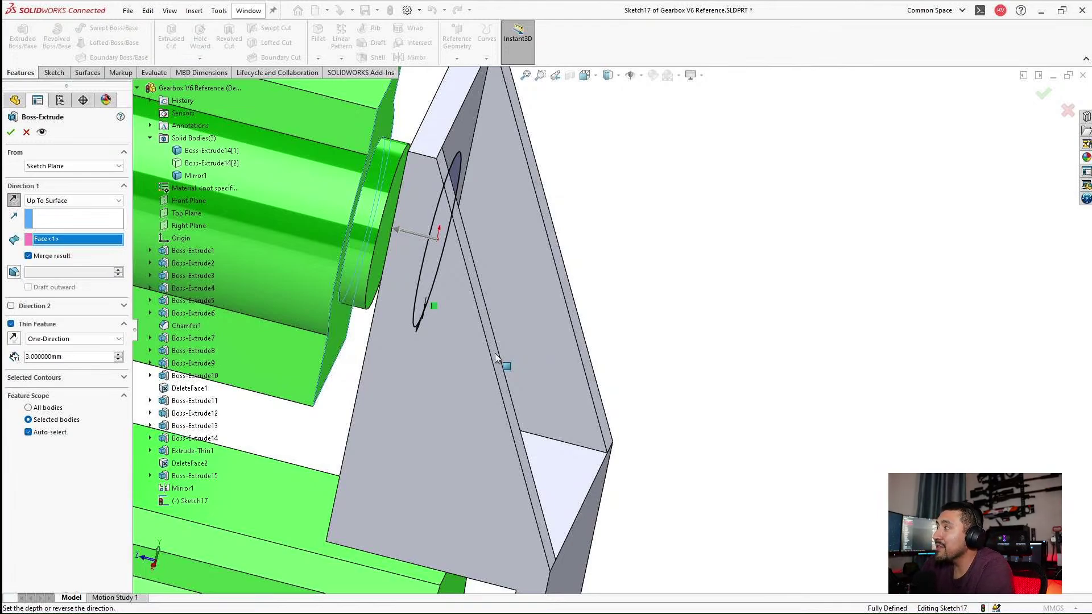
Minimize the OBS recording window and relaunch SOLIDWORKS Connected.
key(alt+Tab)
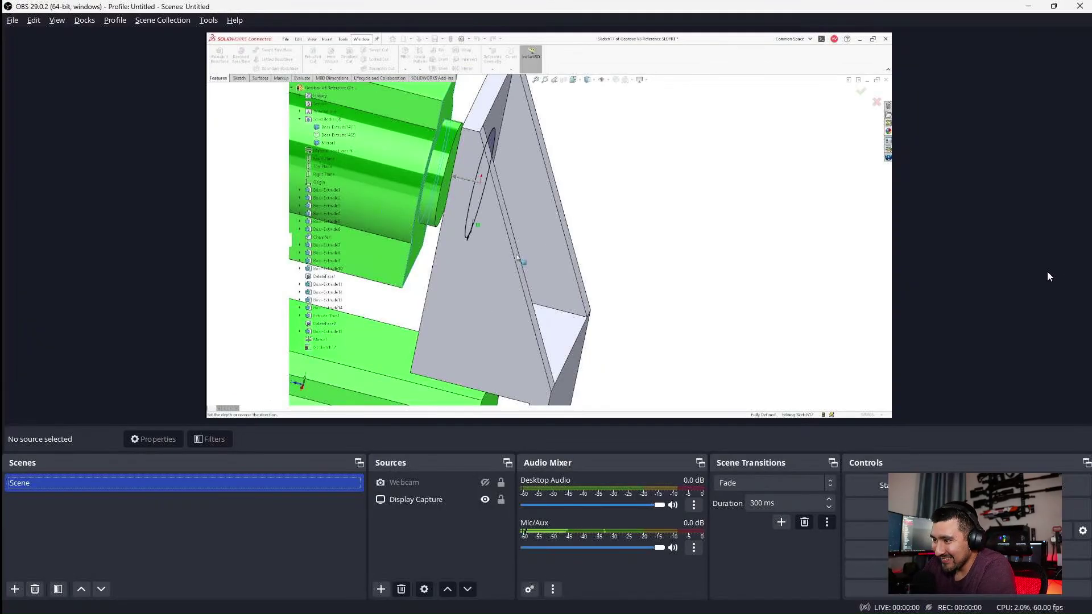
click(1028, 6)
click(398, 601)
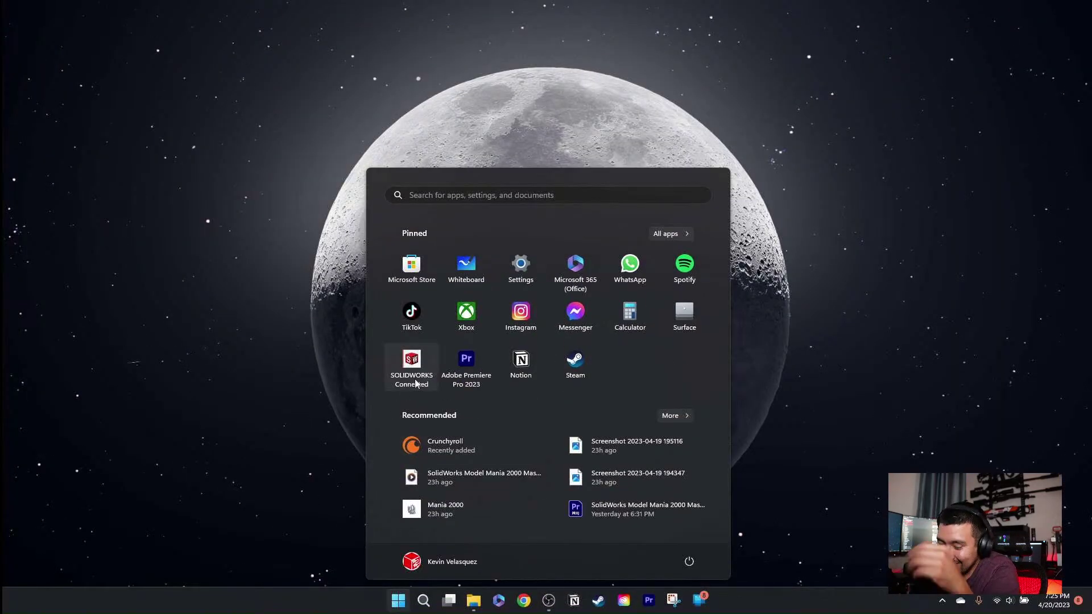
click(412, 364)
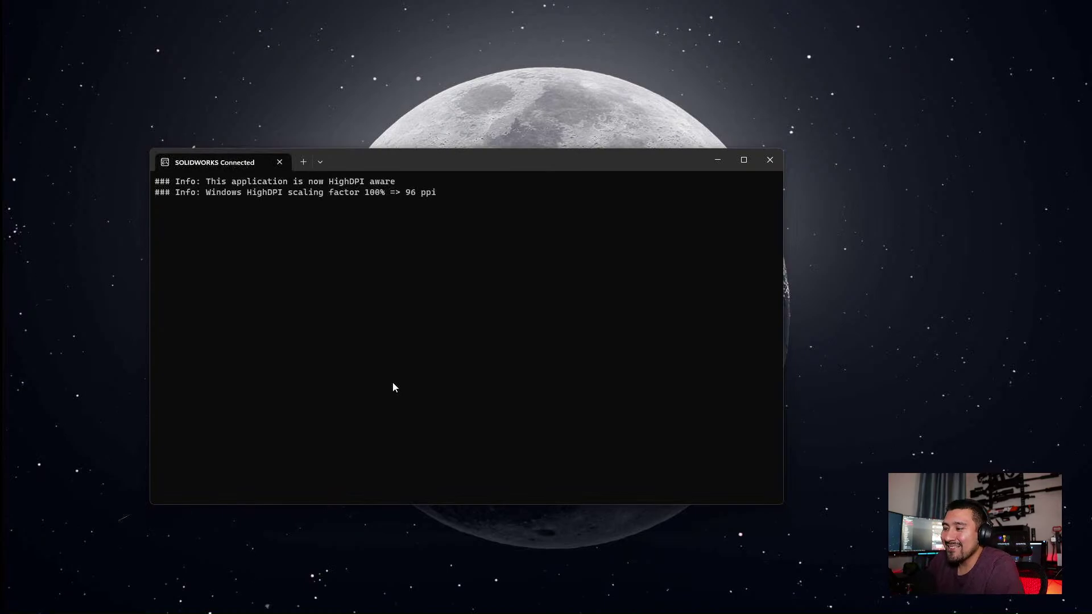
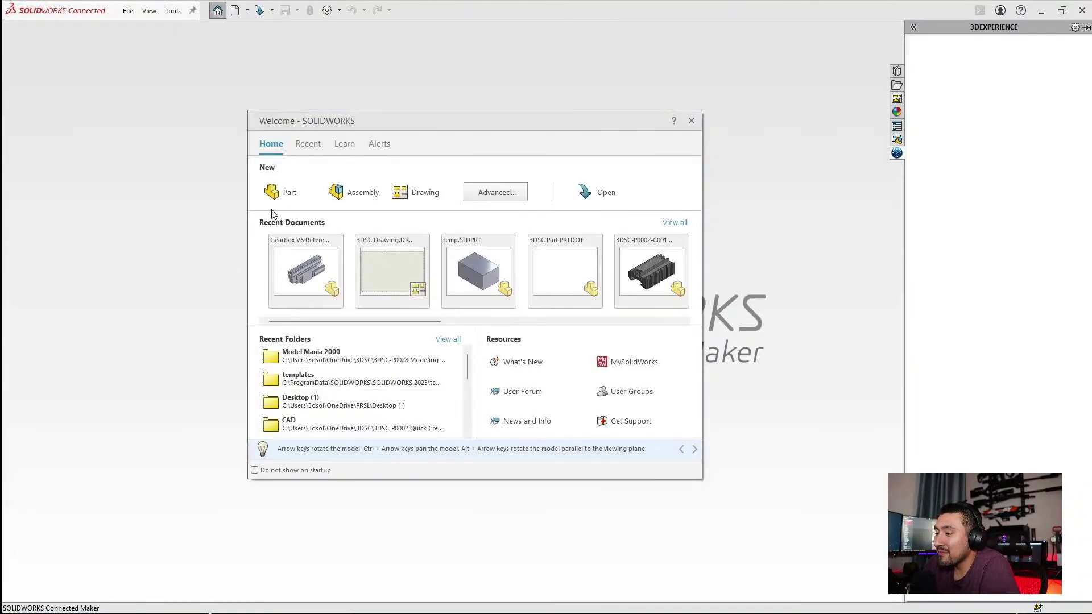
Open the Gearbox V6 Reference part from the recent documents and orient it to show the rear end.
click(306, 257)
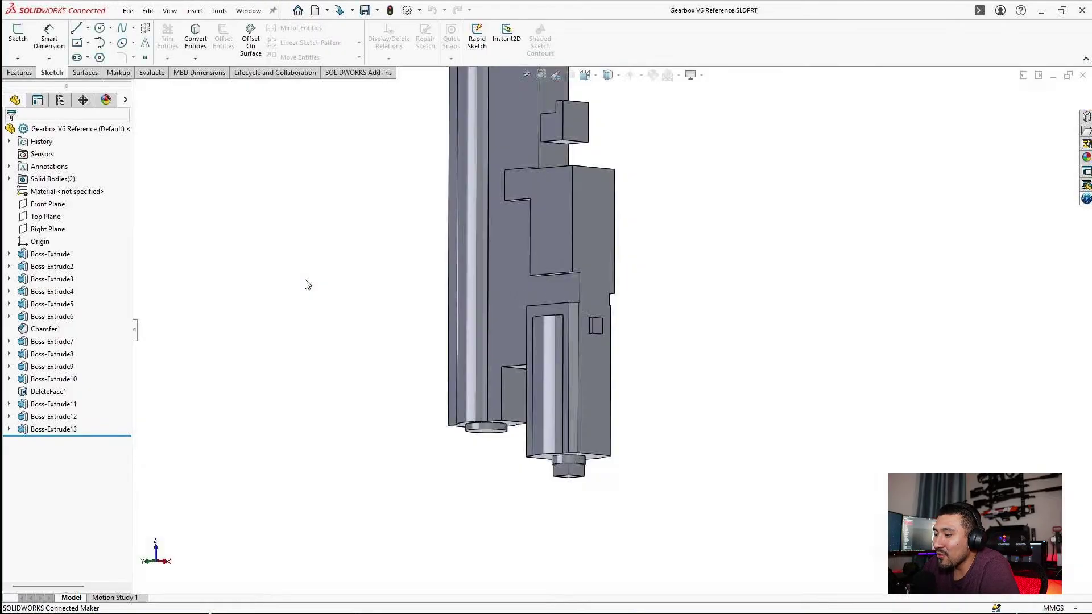
middle_drag(402, 336, 466, 379)
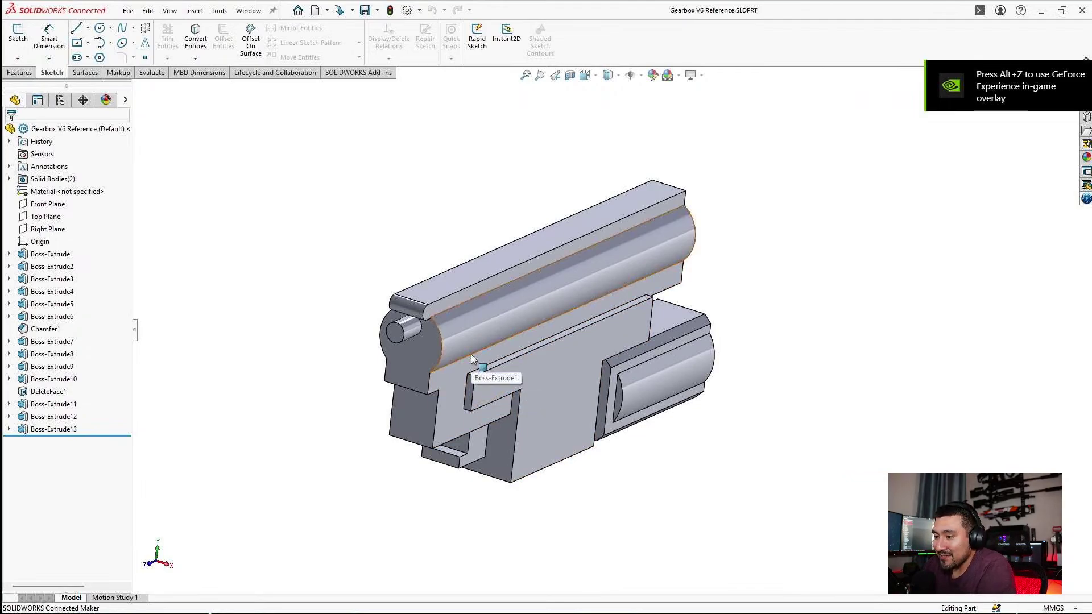
click(415, 346)
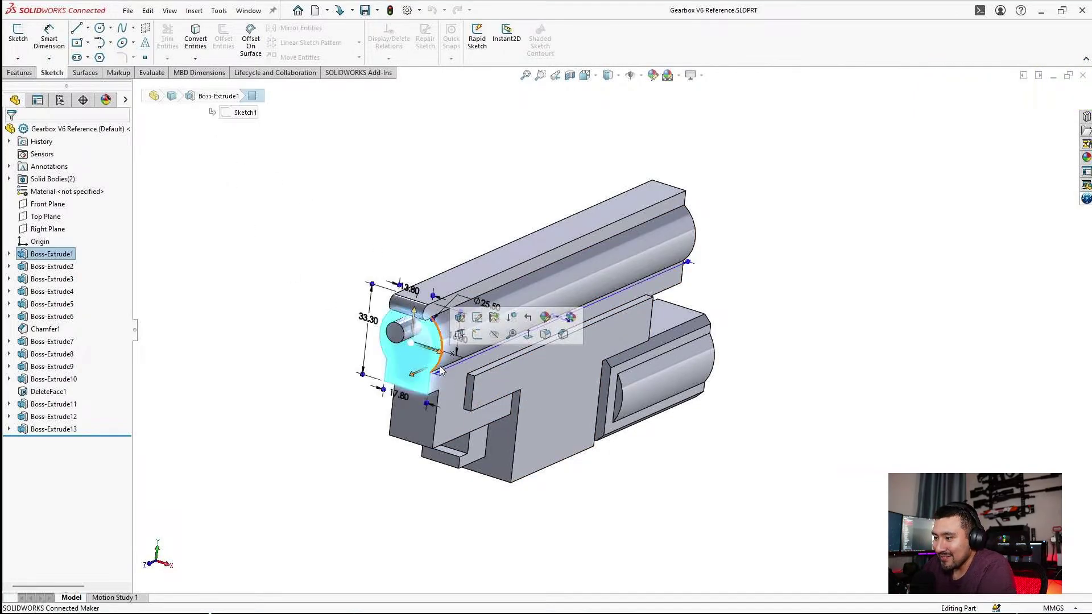
click(255, 361)
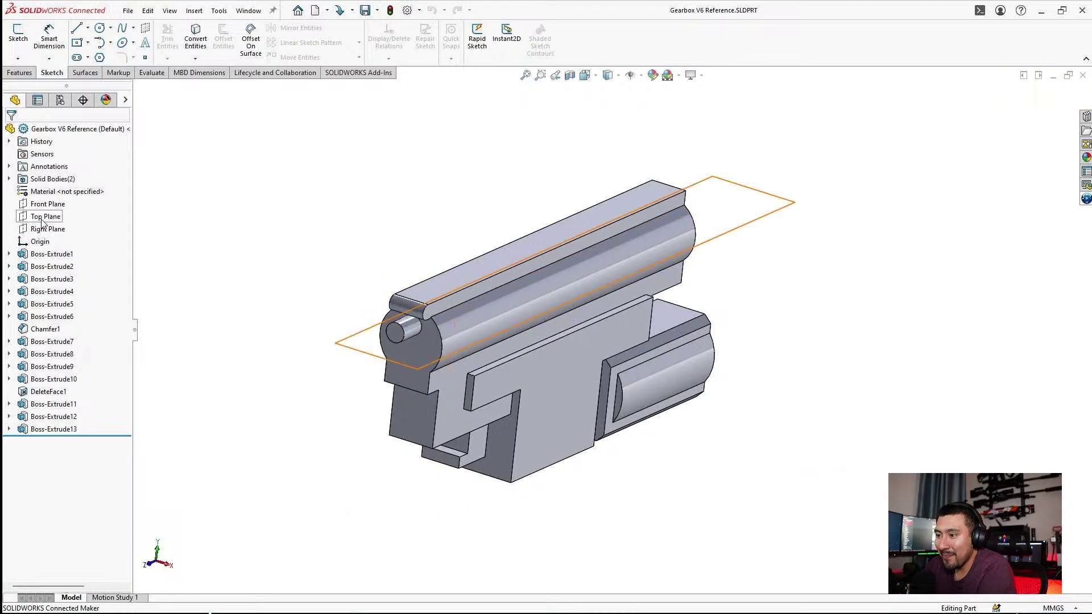
Start a sketch on the Front Plane and draw a vertical centerline through the origin, spanning beyond the gearbox's full height.
click(54, 204)
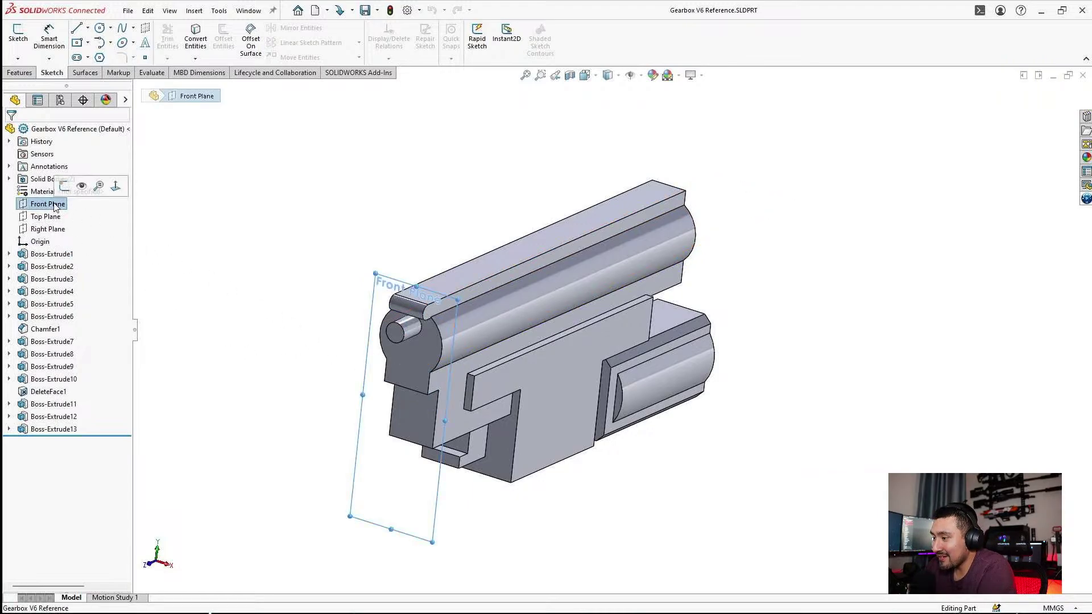
key(ctrl+8)
scroll(727, 267, up, 3)
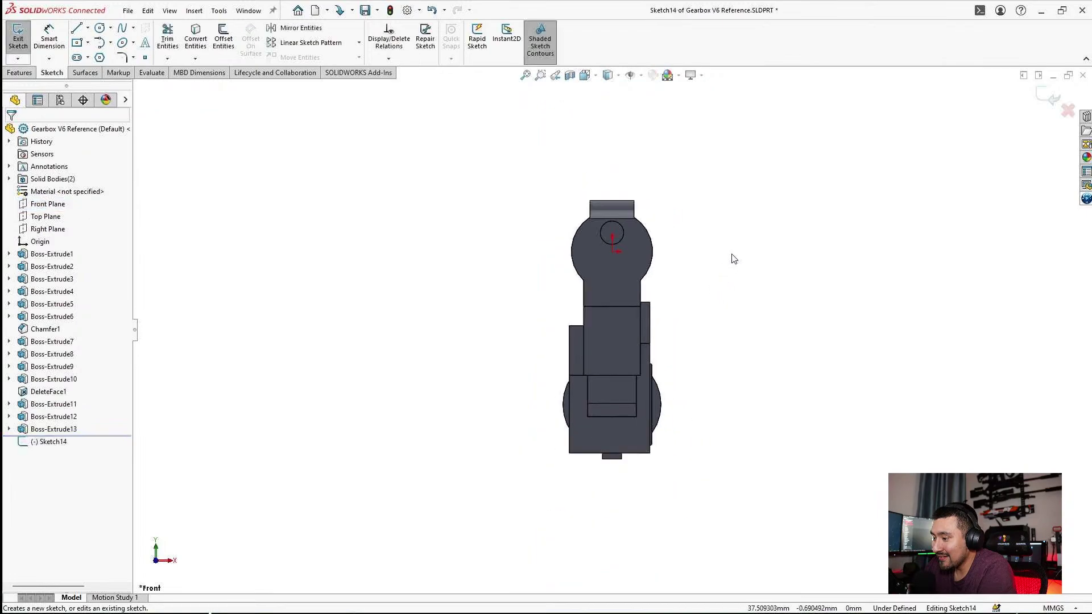
scroll(748, 245, down, 1)
click(88, 28)
click(94, 64)
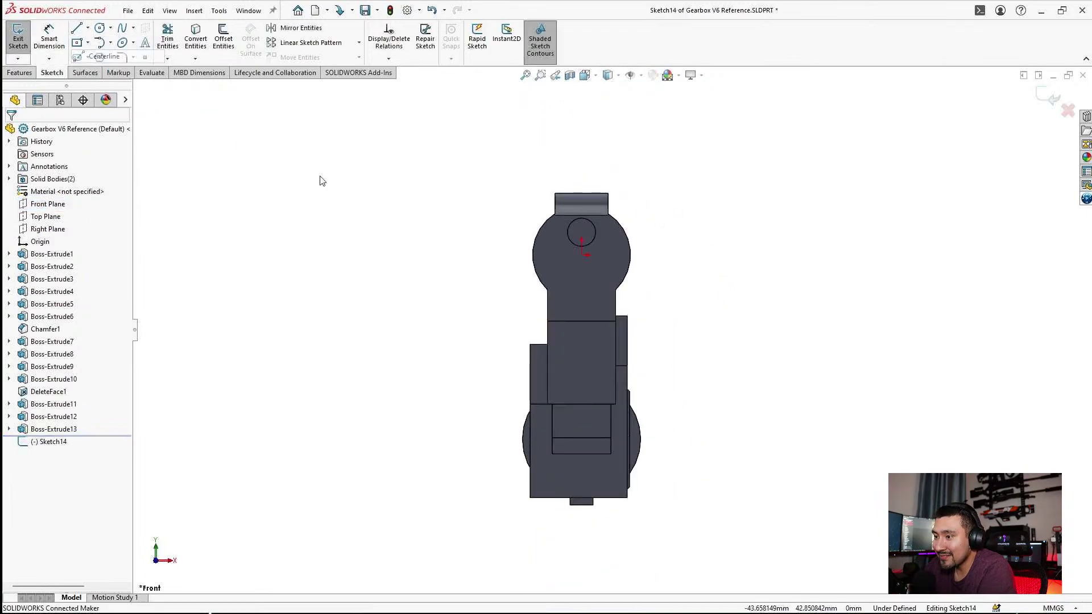
click(587, 179)
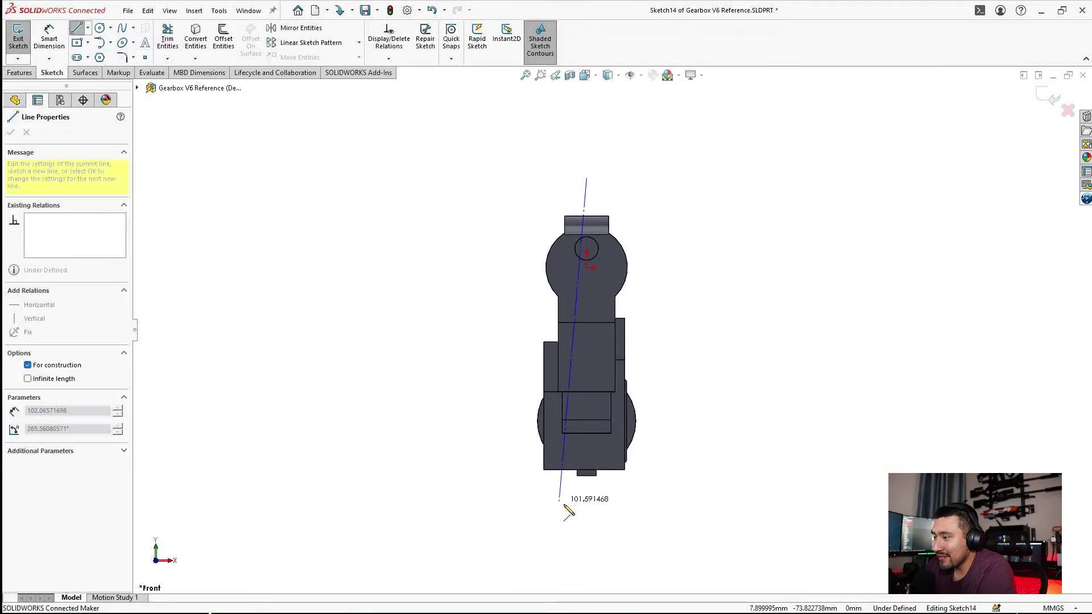
click(591, 521)
key(Escape)
scroll(749, 347, down, 2)
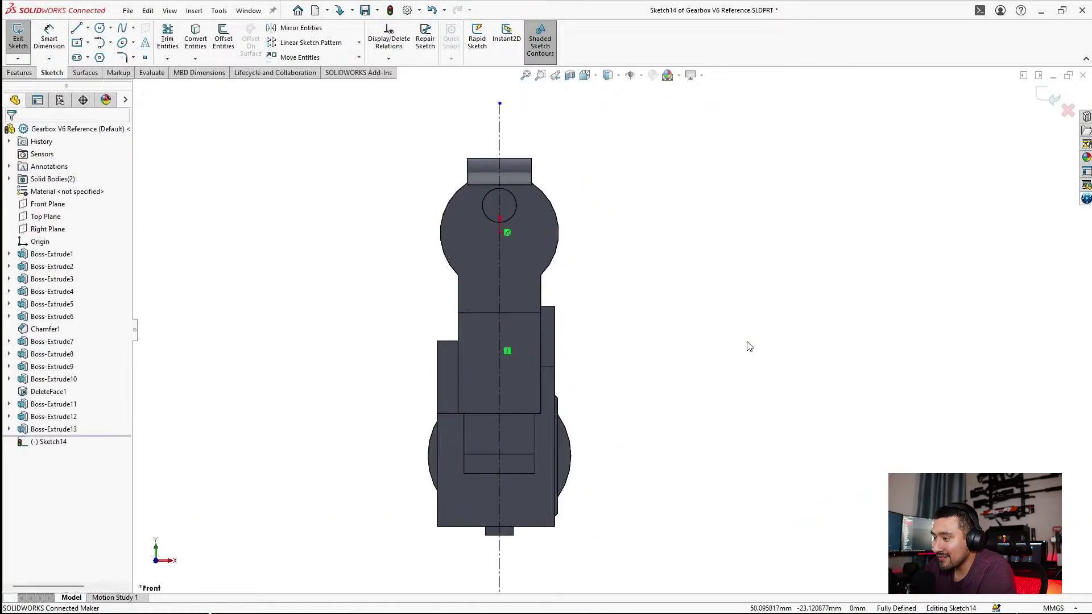
Sketch the inner half-profile from the centerline: an 18 mm wide top edge, a side edge about 19 mm long and a notch about 3 mm deep.
click(77, 28)
click(500, 130)
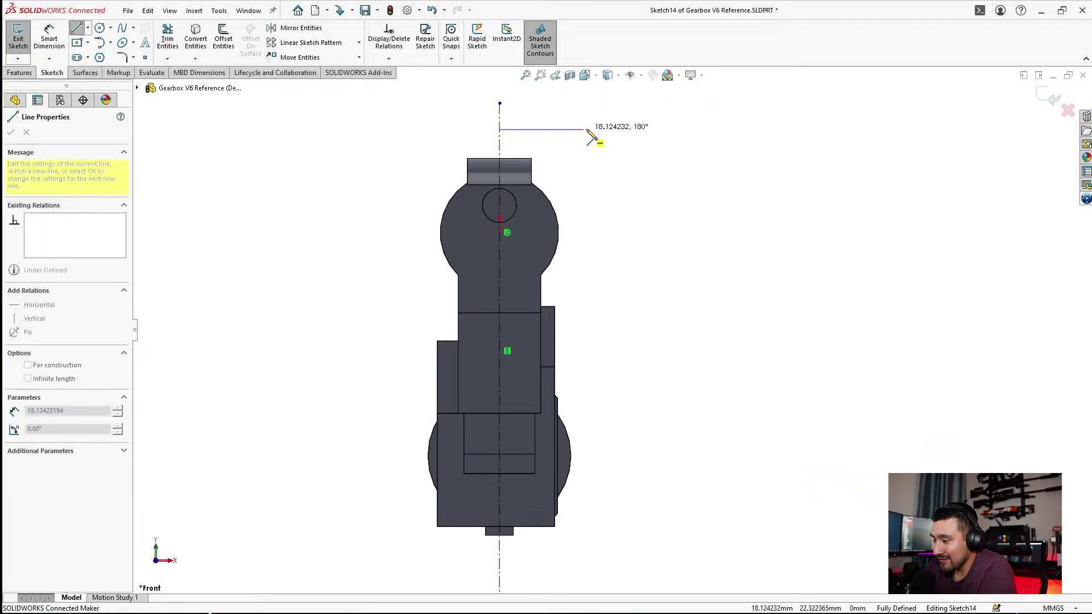
click(588, 129)
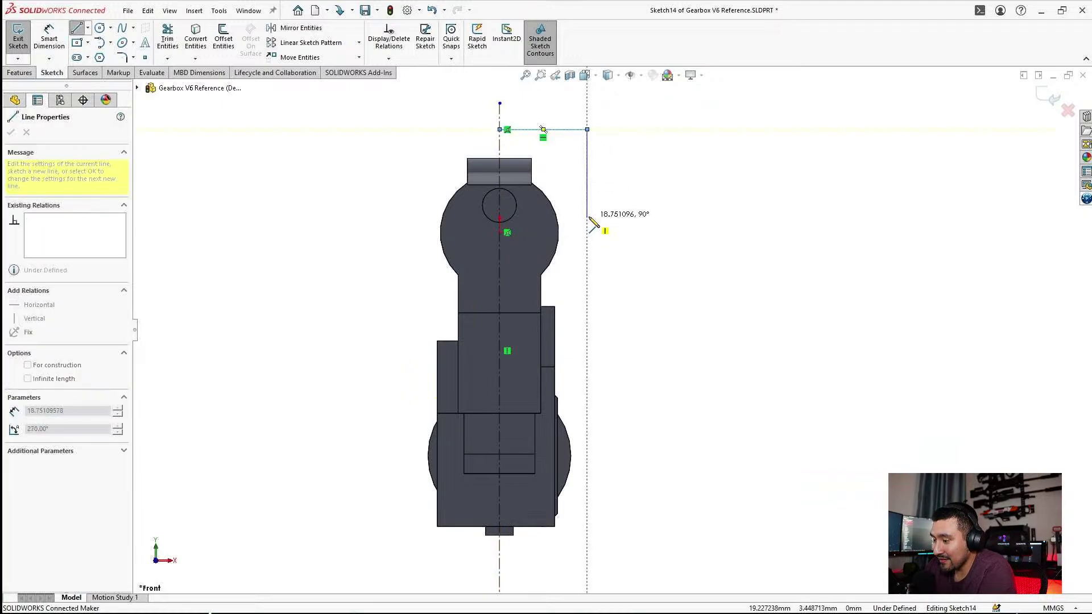
click(587, 217)
click(572, 216)
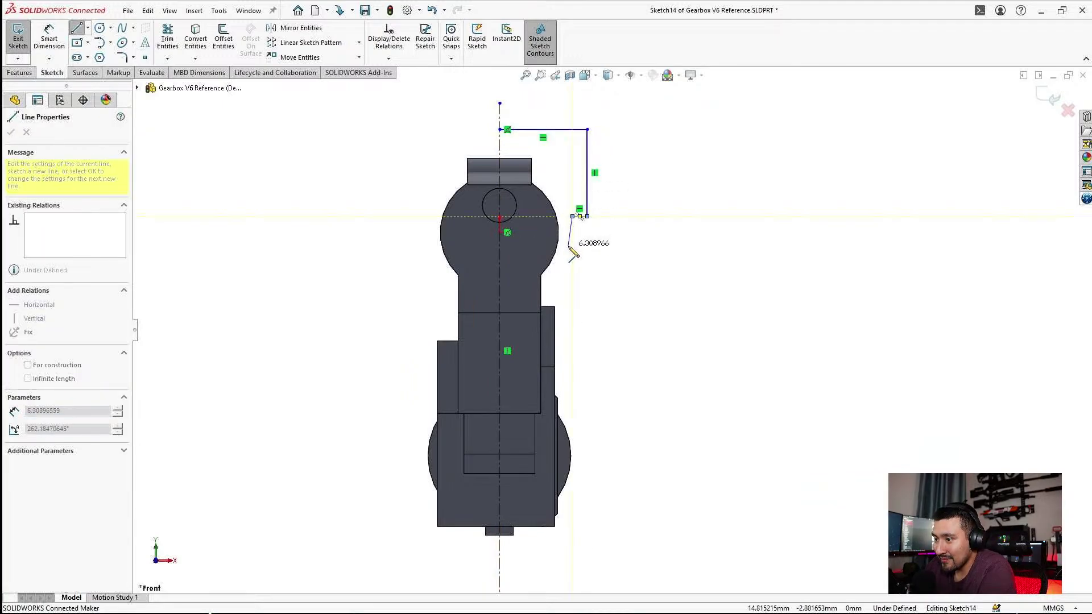
click(572, 249)
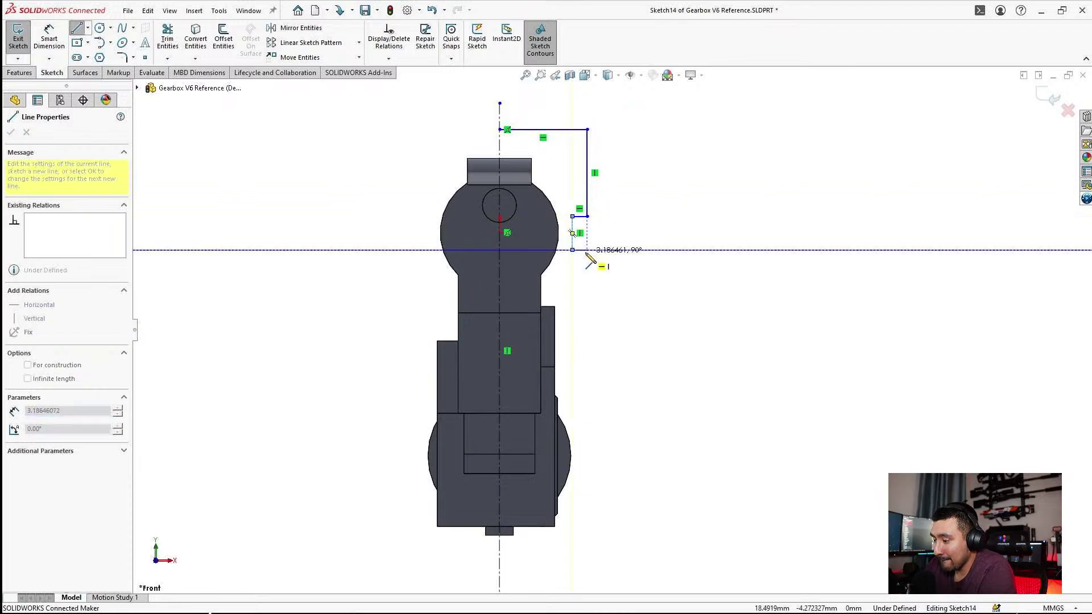
click(586, 249)
Continue the inner side edge below the gearbox and close back to the centerline with a small downward step about 2.7 mm high.
click(587, 543)
scroll(585, 543, down, 3)
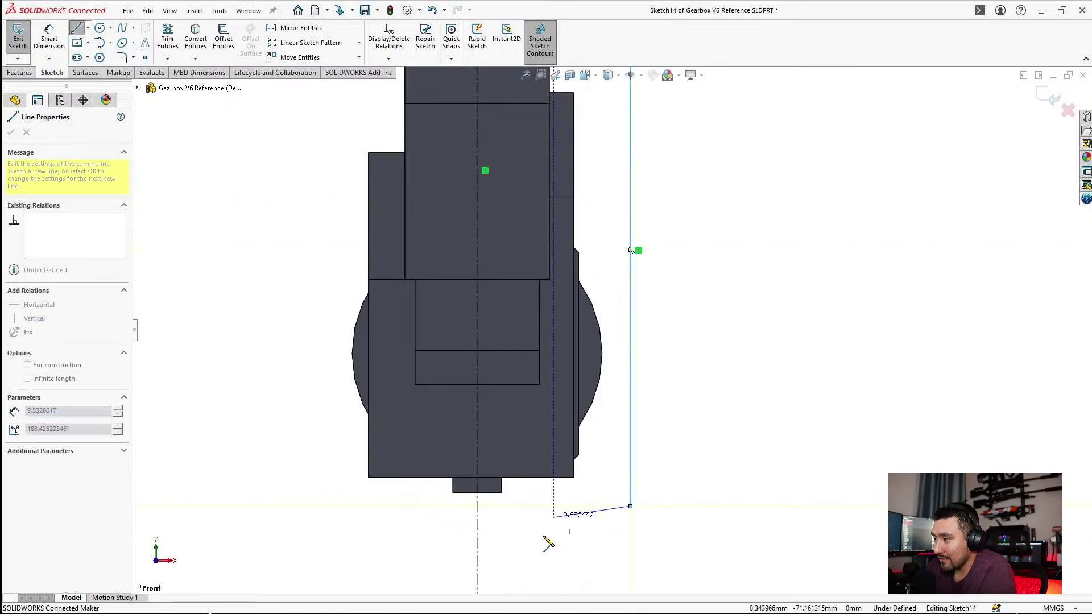
click(517, 506)
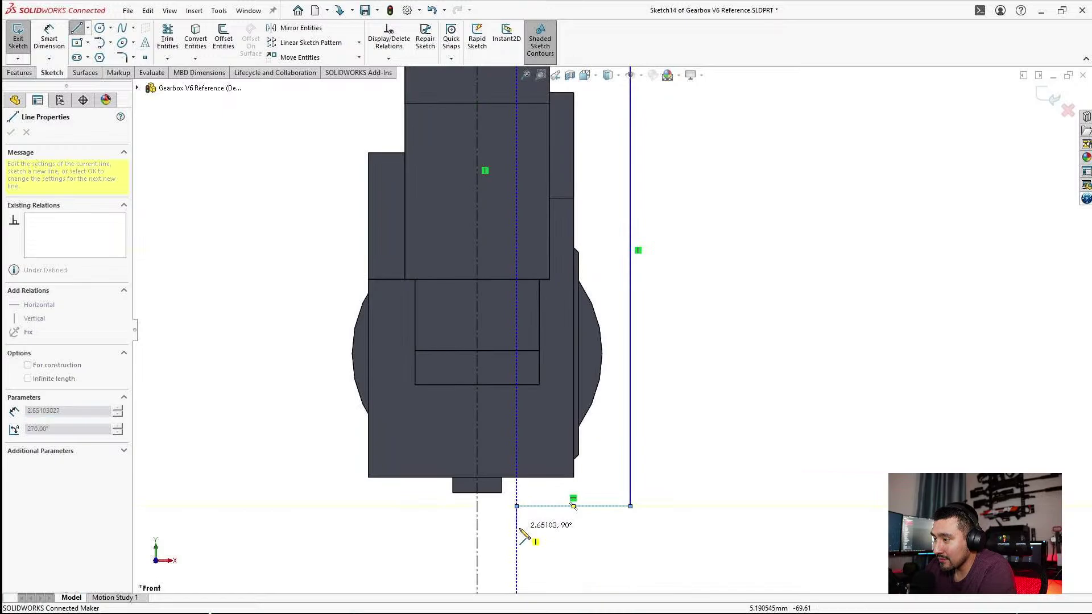
click(516, 527)
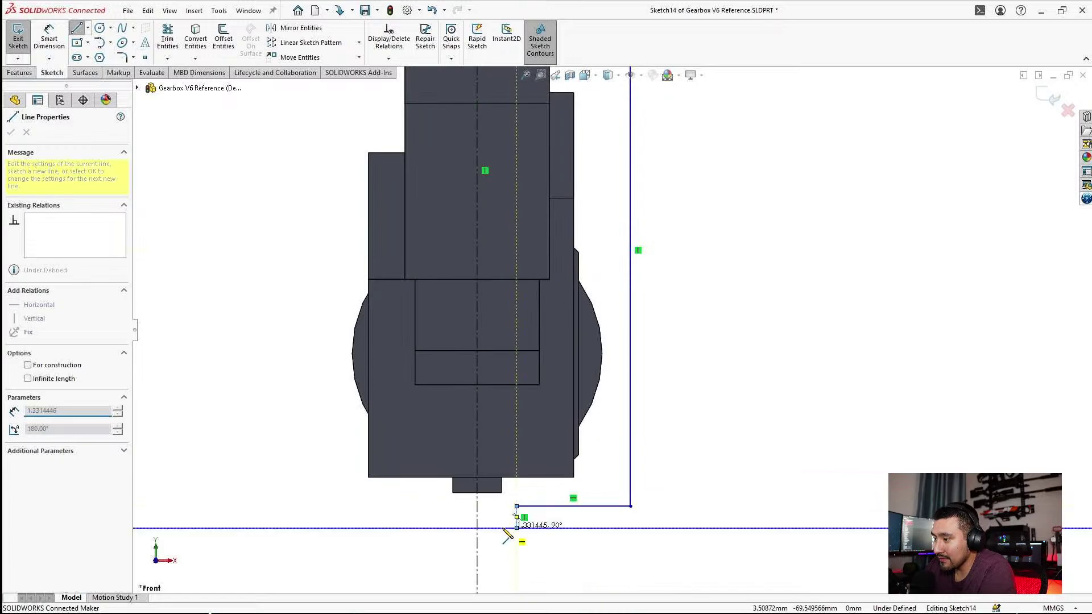
click(478, 529)
key(Escape)
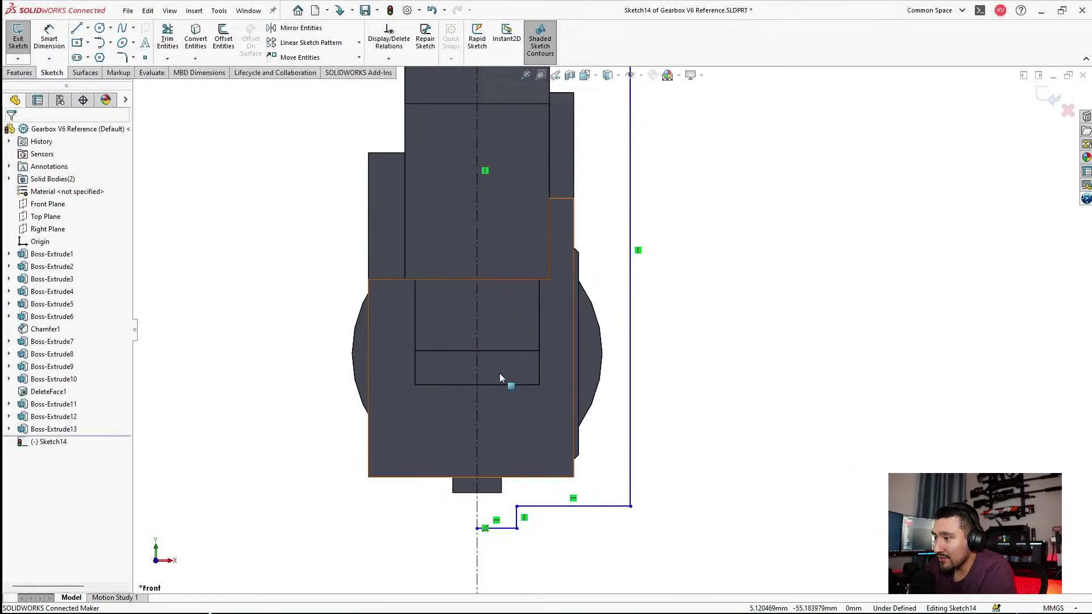
Draw the outer half-outline around the inner profile, about 22 mm wide and 100 mm high, starting and ending on the centerline.
click(75, 30)
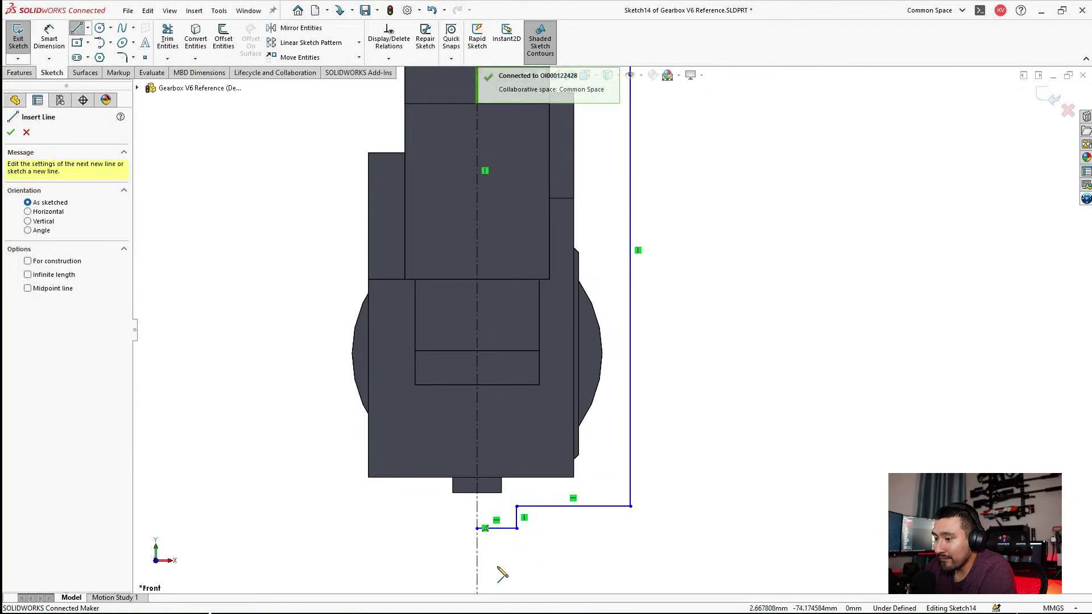
click(477, 560)
click(660, 561)
scroll(664, 376, up, 6)
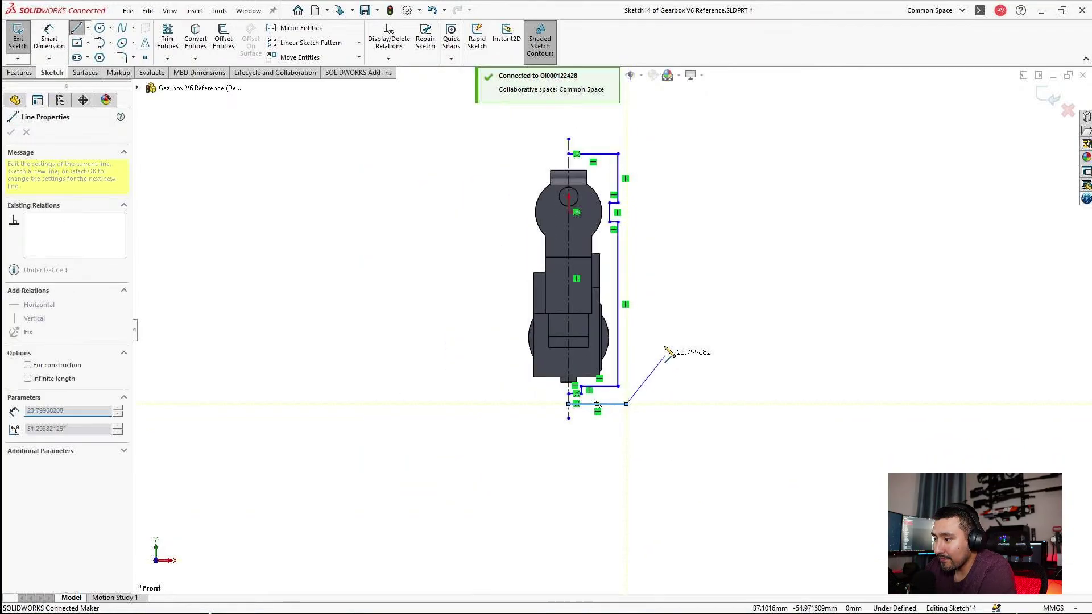
scroll(639, 185, down, 3)
scroll(628, 196, up, 3)
scroll(603, 222, down, 4)
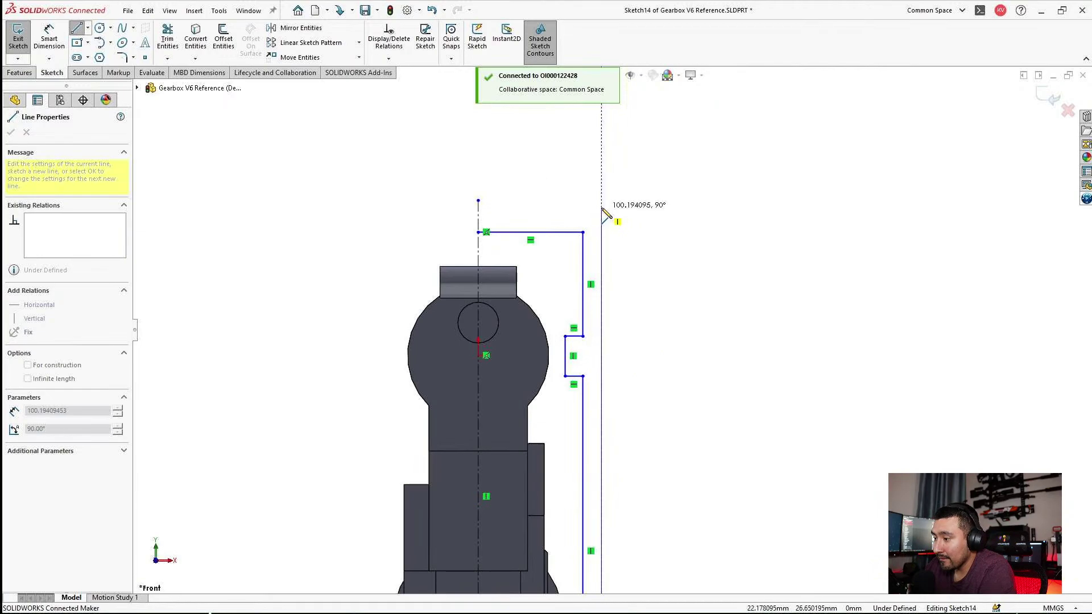
click(601, 207)
double_click(478, 207)
key(Escape)
scroll(696, 284, up, 4)
Mirror the selected inner and outer profile lines about the vertical centerline.
drag(700, 268, 503, 513)
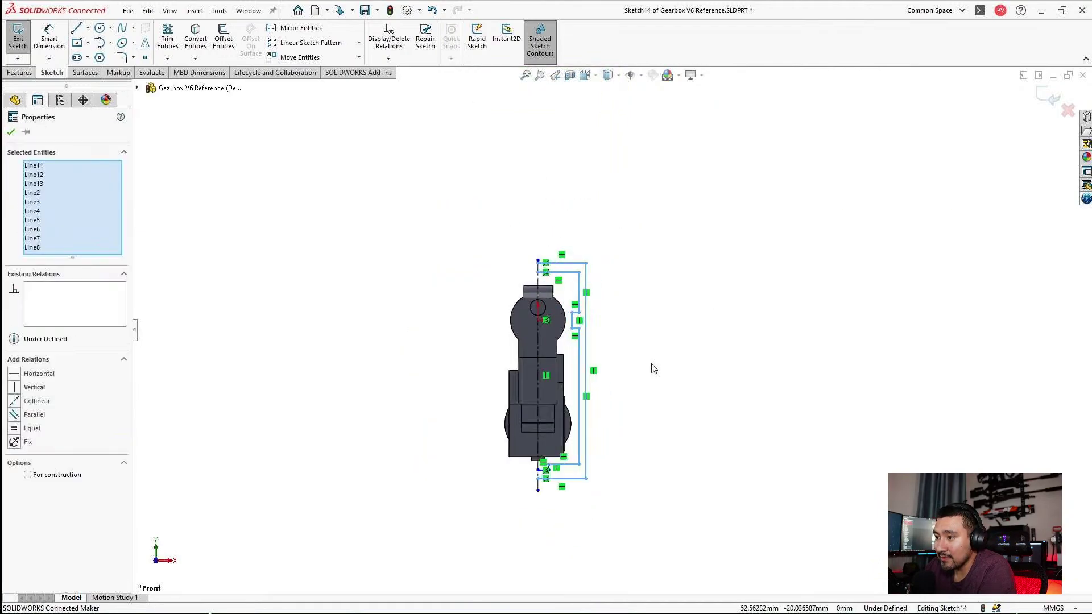
scroll(558, 373, down, 2)
click(296, 31)
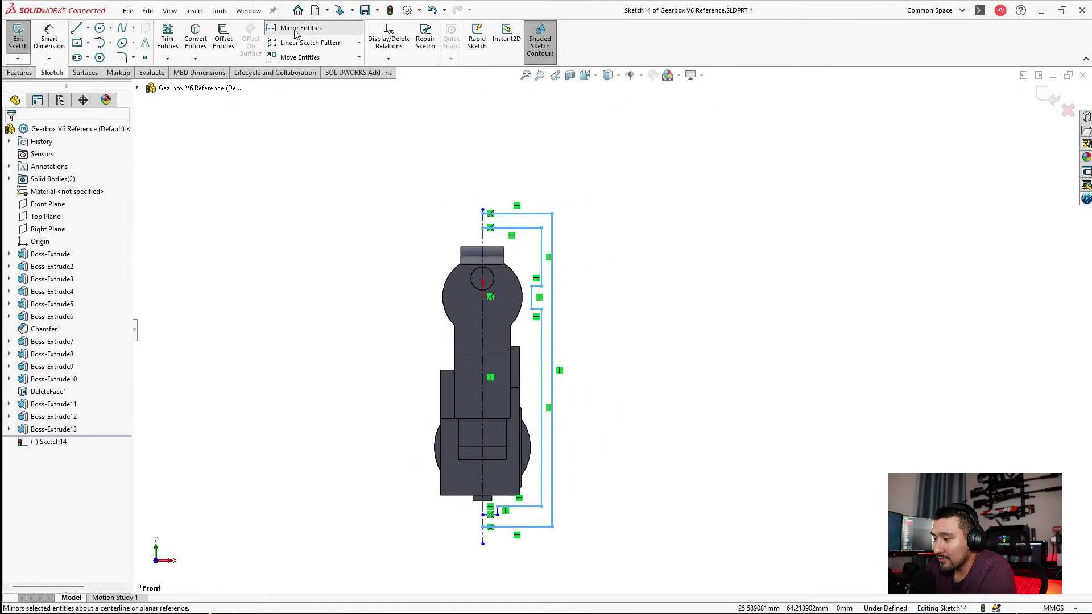
click(40, 350)
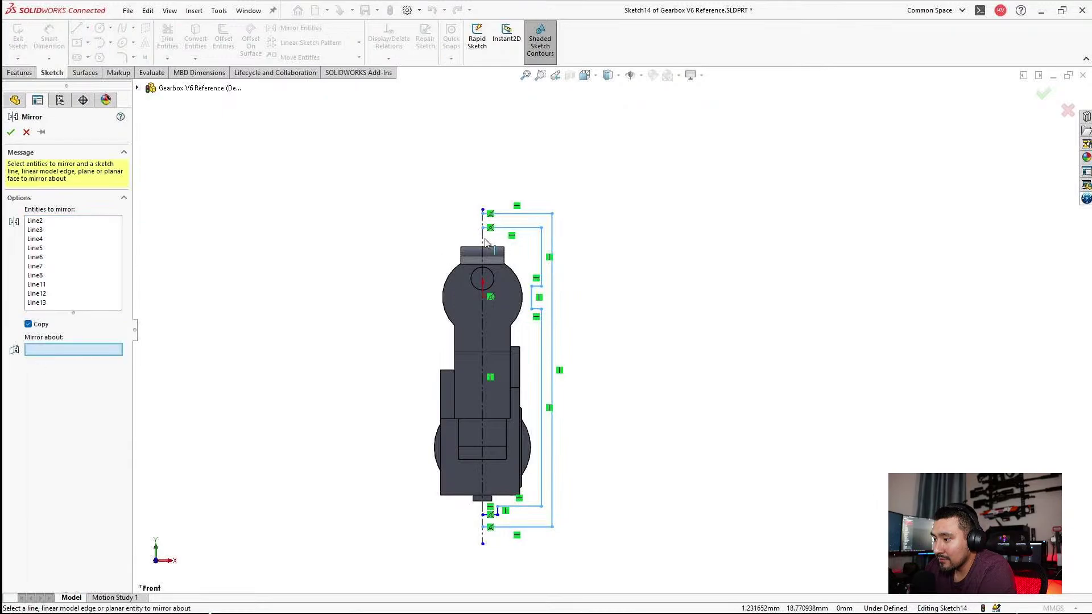
click(484, 243)
click(11, 132)
Draw a vertical construction line about 16 mm long between the gearbox's round boss and the profile's side notch, and select it.
scroll(577, 260, down, 8)
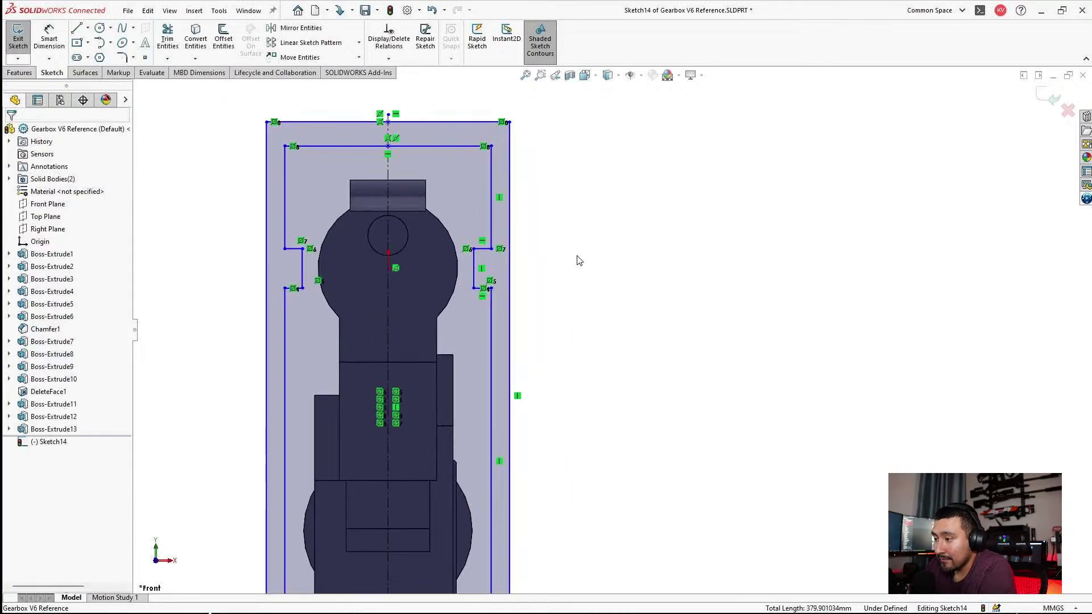
click(87, 27)
click(100, 57)
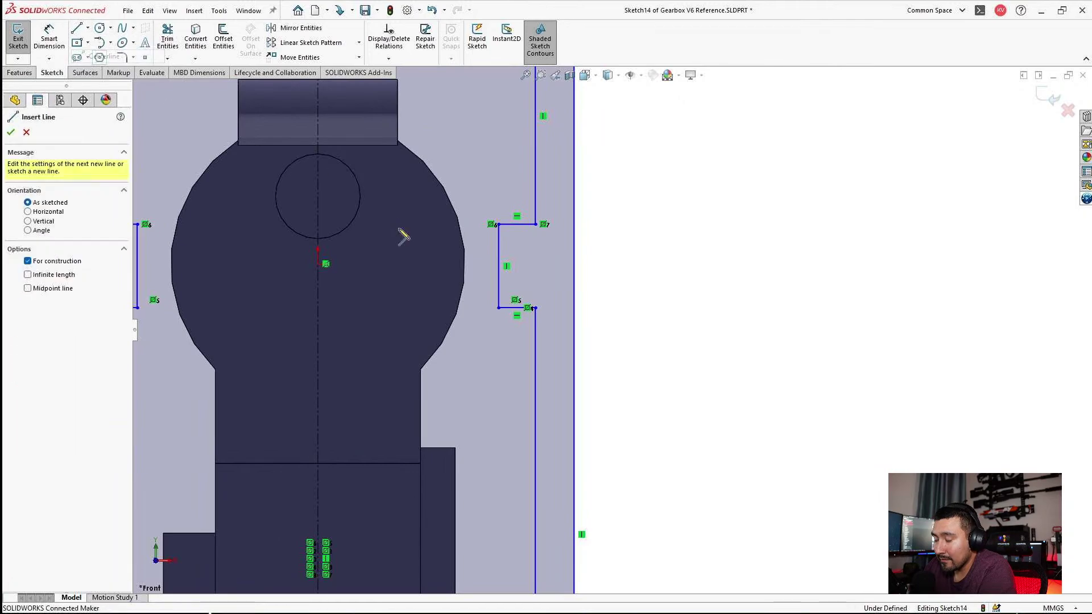
click(486, 169)
click(486, 353)
key(Escape)
scroll(484, 281, up, 5)
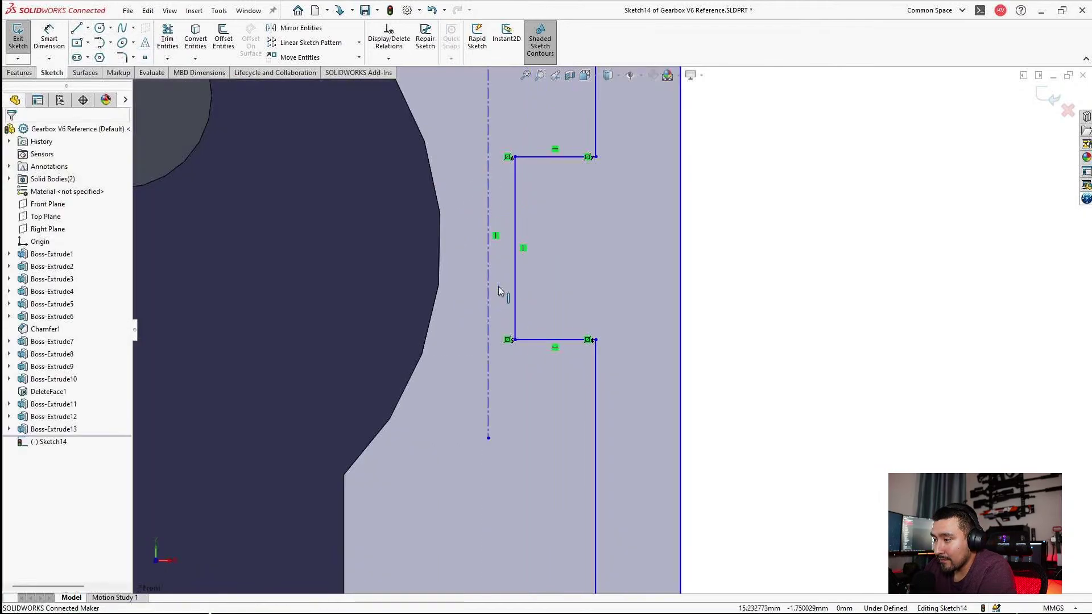
click(486, 259)
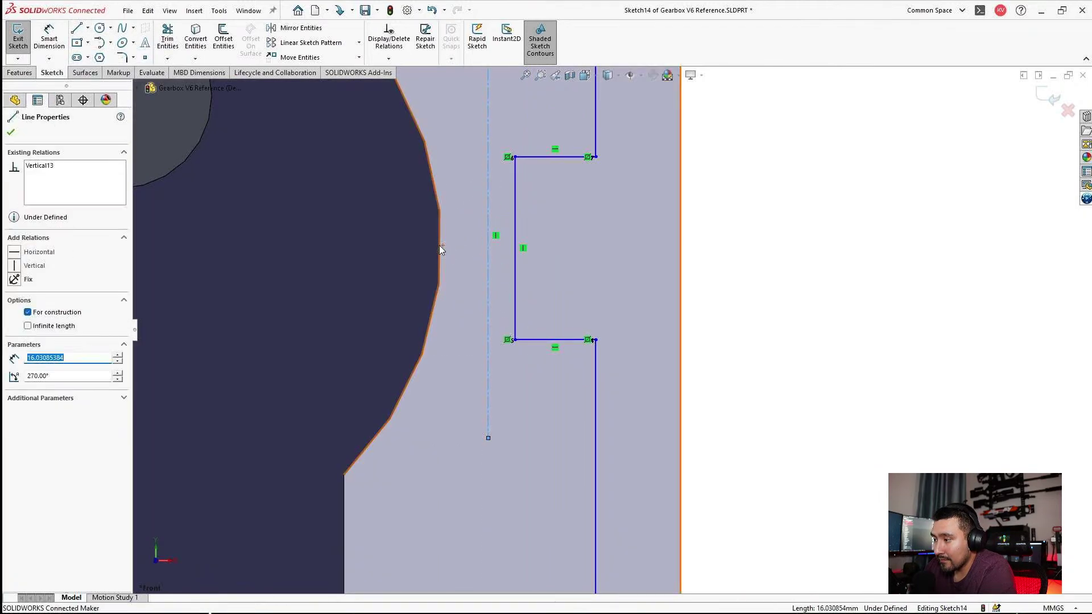
Make the vertical construction line tangent to the gearbox's round outer edge.
ctrl+click(442, 250)
click(15, 315)
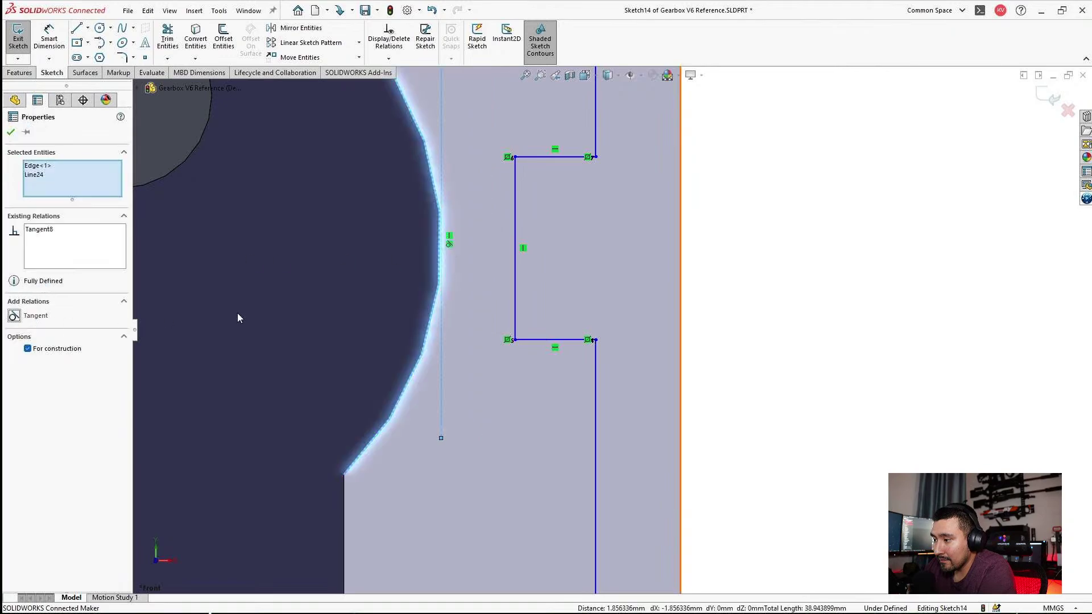
key(Escape)
Draw a horizontal centerline from the vertical tangent construction line outward past the outer wall.
click(88, 28)
click(102, 59)
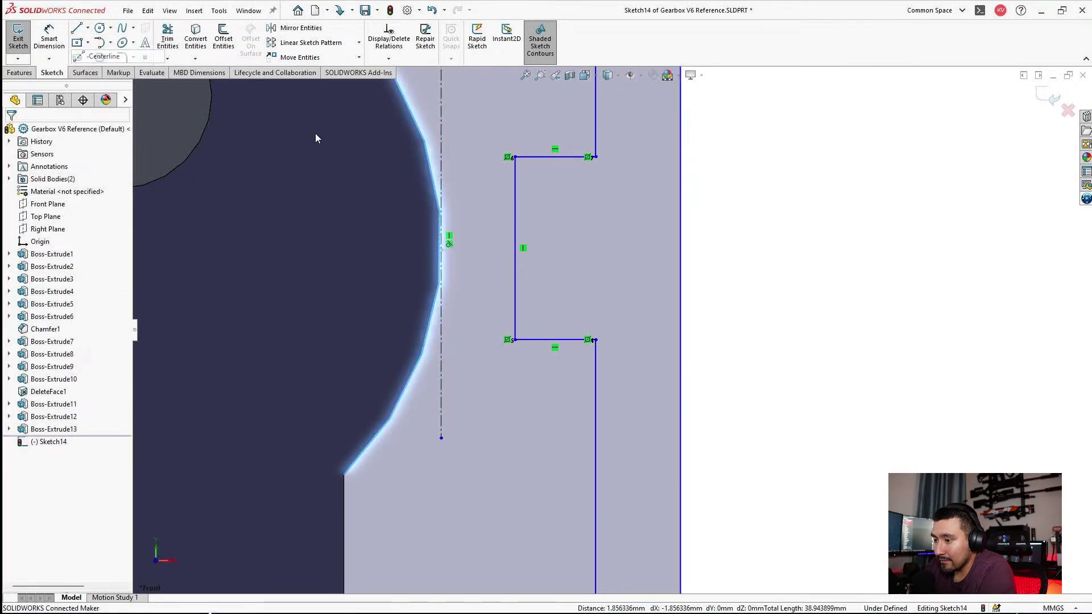
click(441, 236)
click(799, 235)
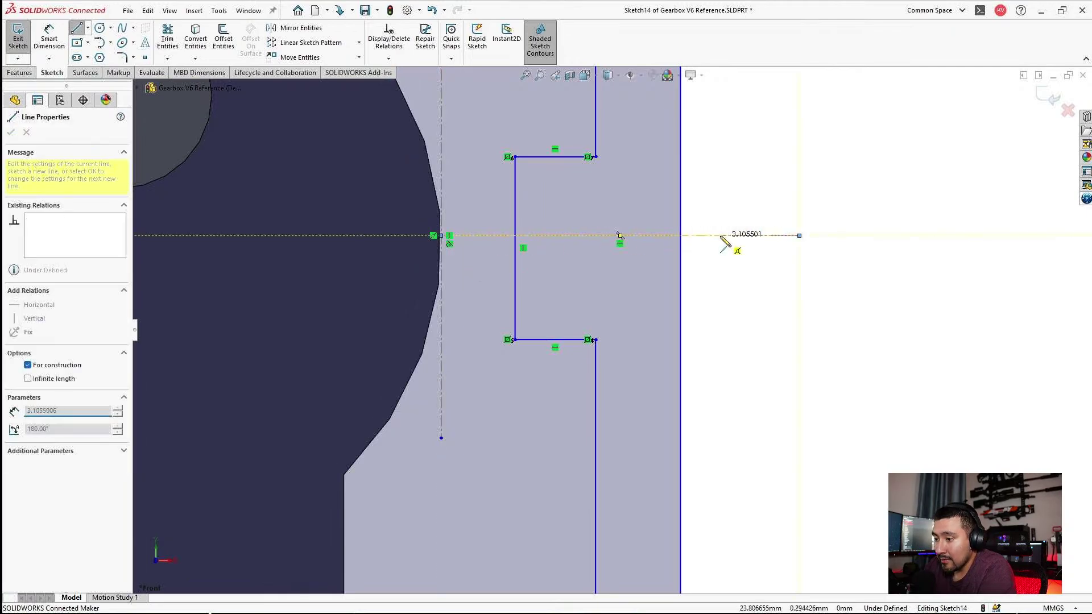
key(Escape)
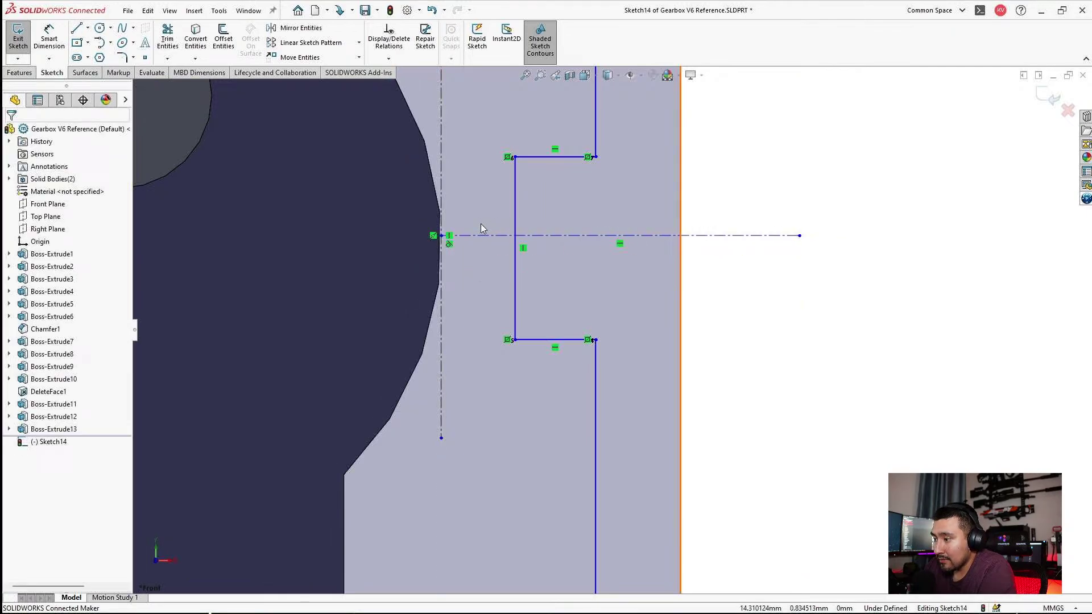
Make the horizontal centerline's inner endpoint coincident with the gearbox's round edge.
click(442, 236)
ctrl+click(439, 261)
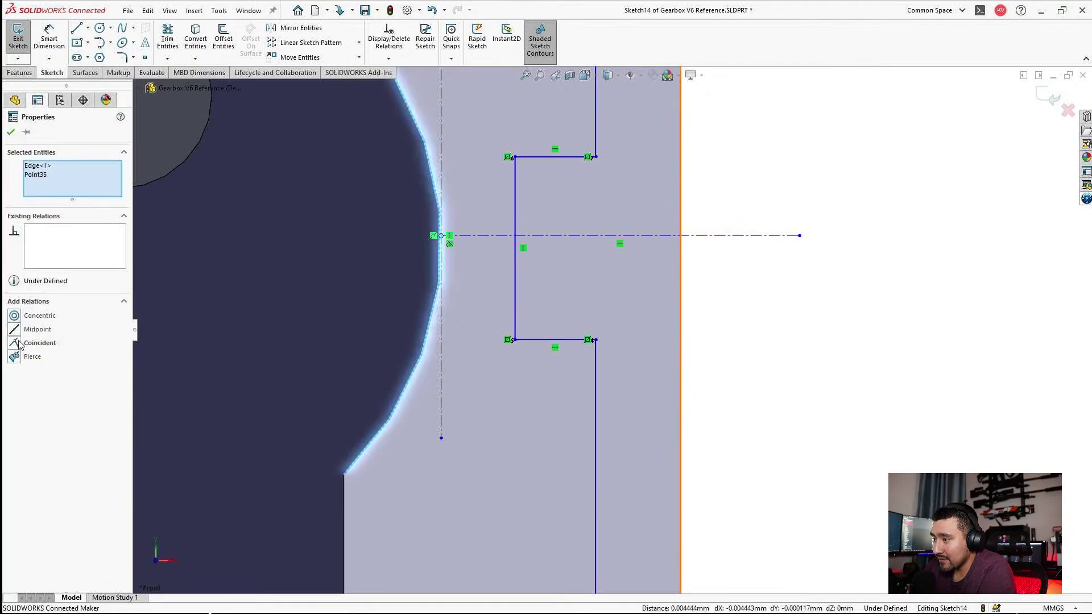
key(Escape)
Add a midpoint relation between the right side tab's vertical end line and the horizontal centerline's inner endpoint.
click(514, 218)
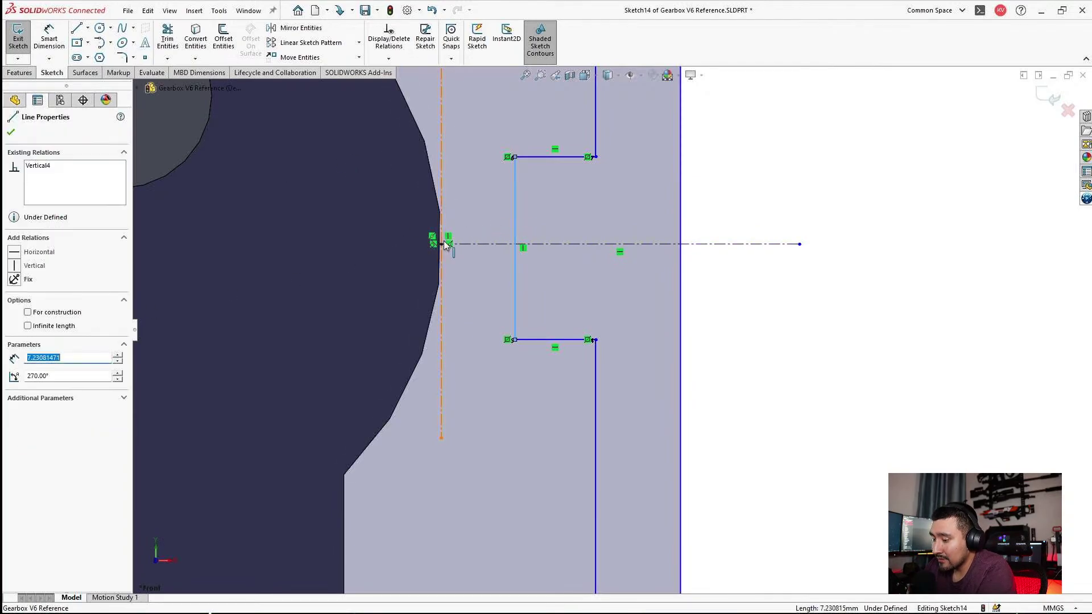
ctrl+click(440, 245)
click(17, 318)
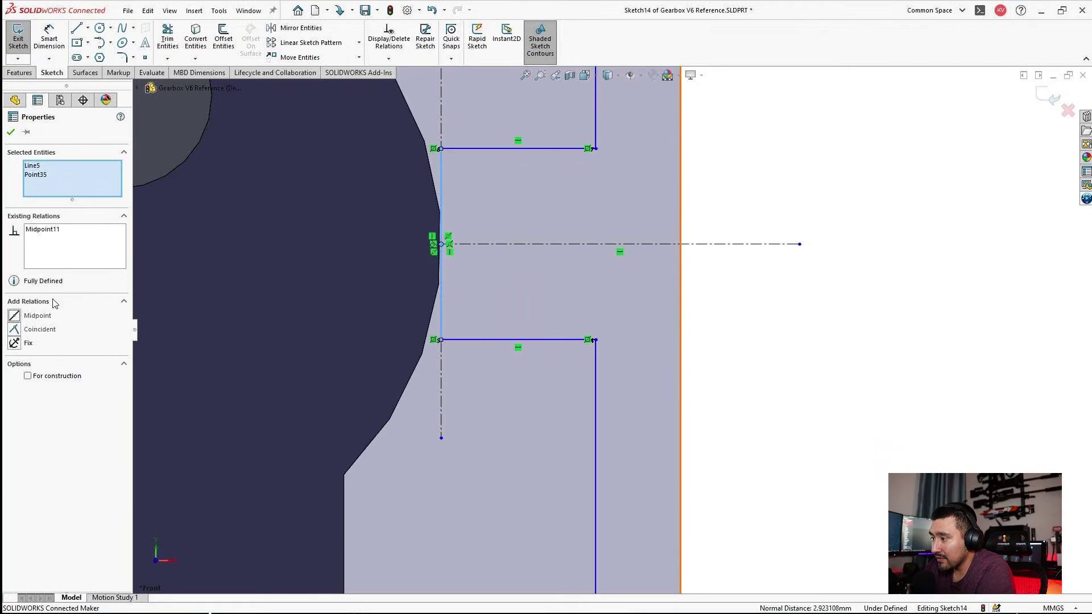
click(483, 214)
Dimension the spacing between the side tab's two horizontal lines as 5 mm.
click(49, 39)
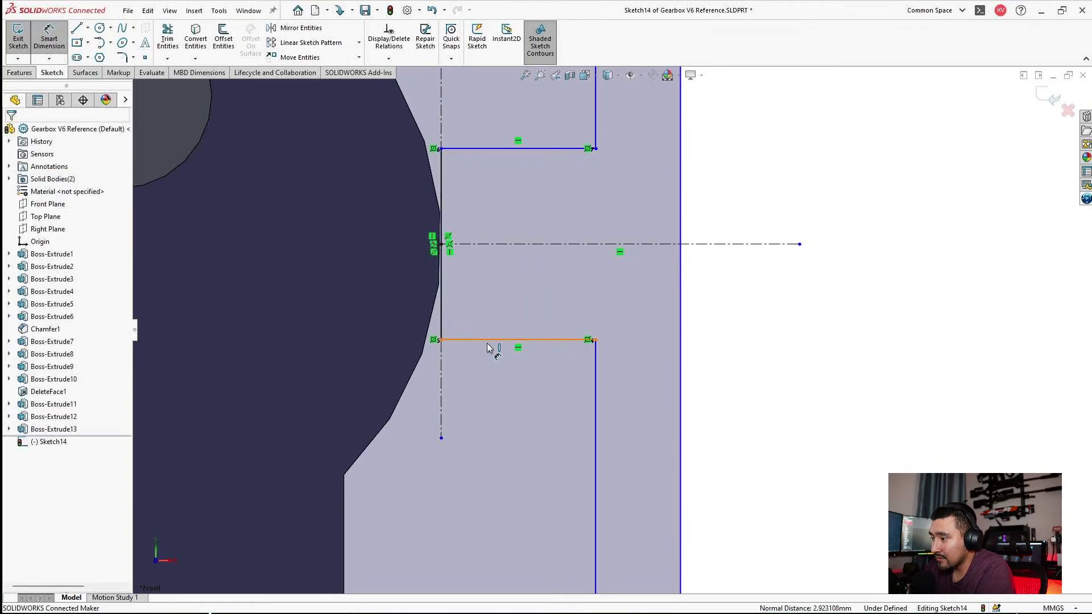
click(499, 149)
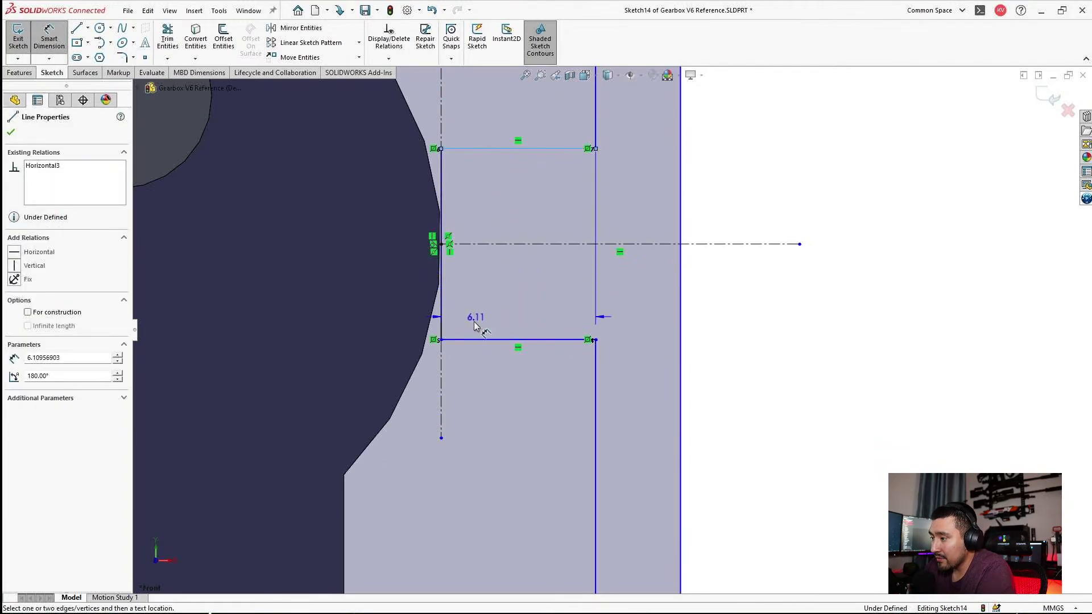
click(477, 340)
click(528, 289)
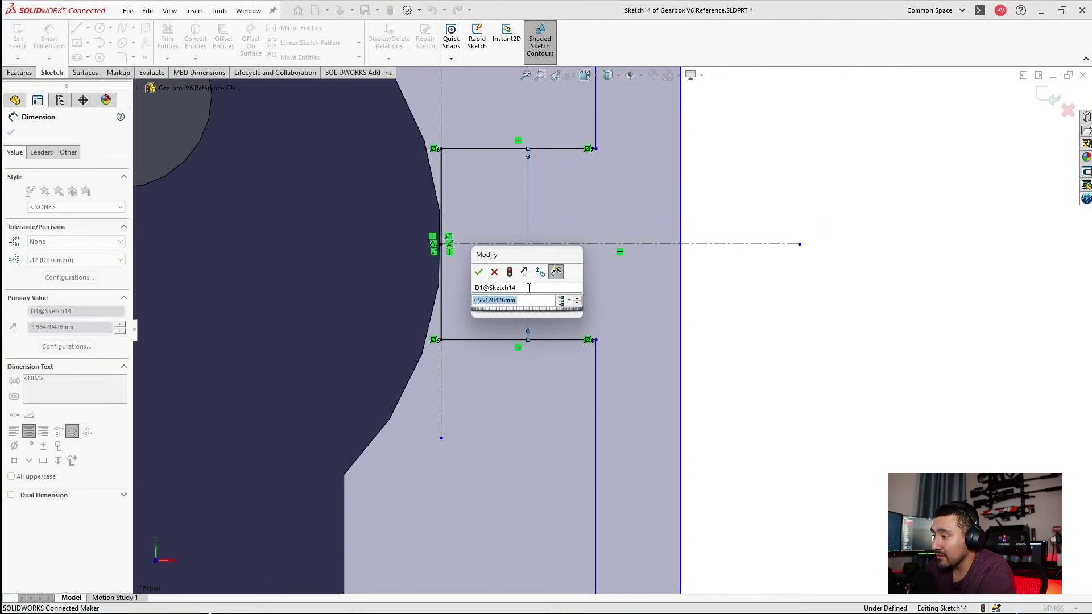
key(Return)
click(780, 216)
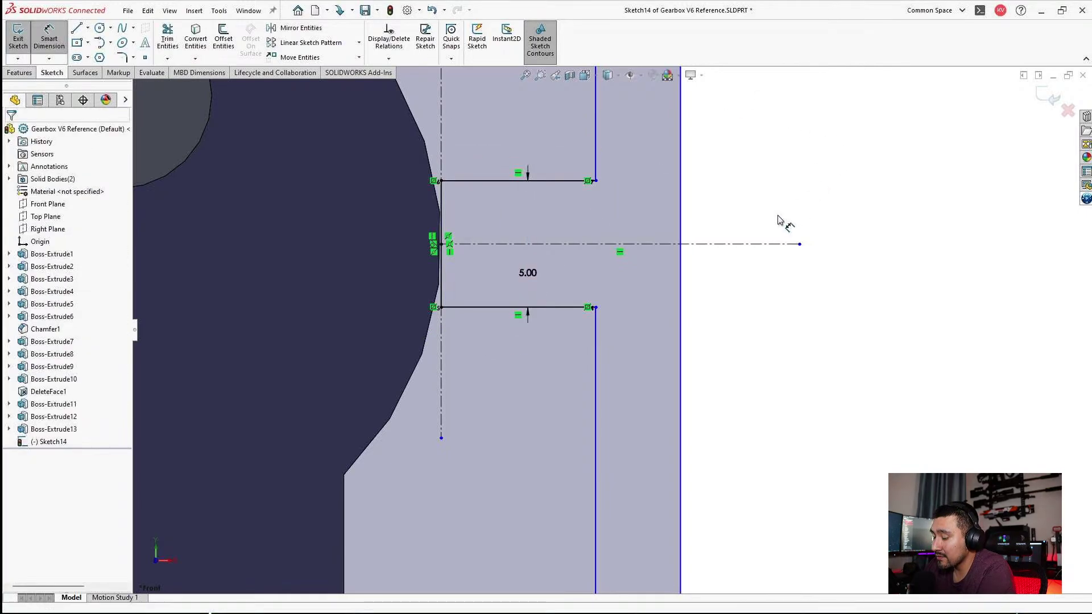
Dimension the side wall's thickness between the inner and outer vertical lines as 3 mm.
scroll(653, 212, up, 5)
click(640, 204)
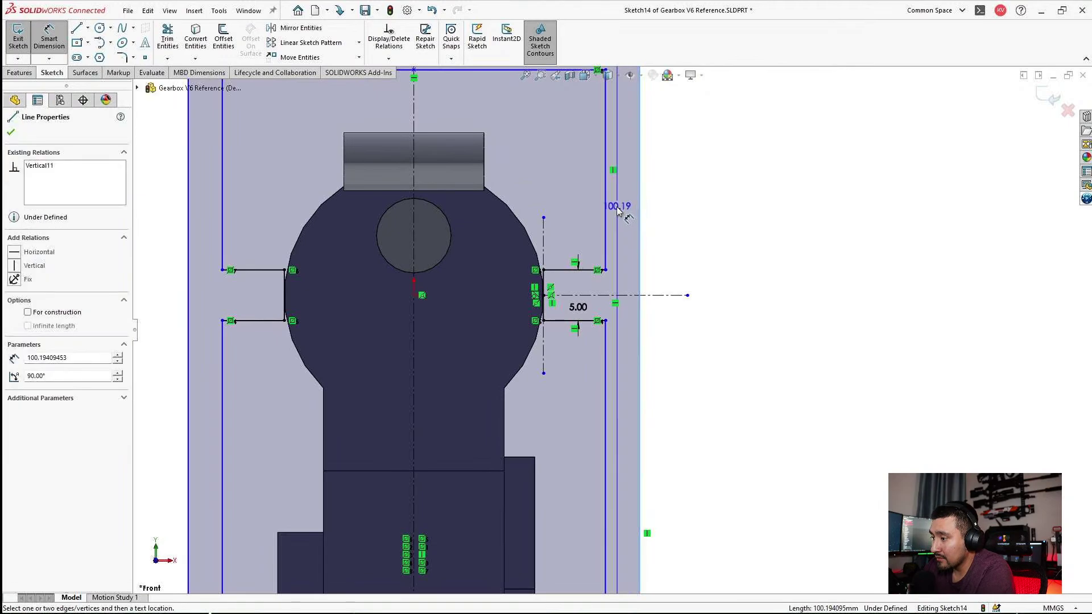
click(605, 202)
click(683, 205)
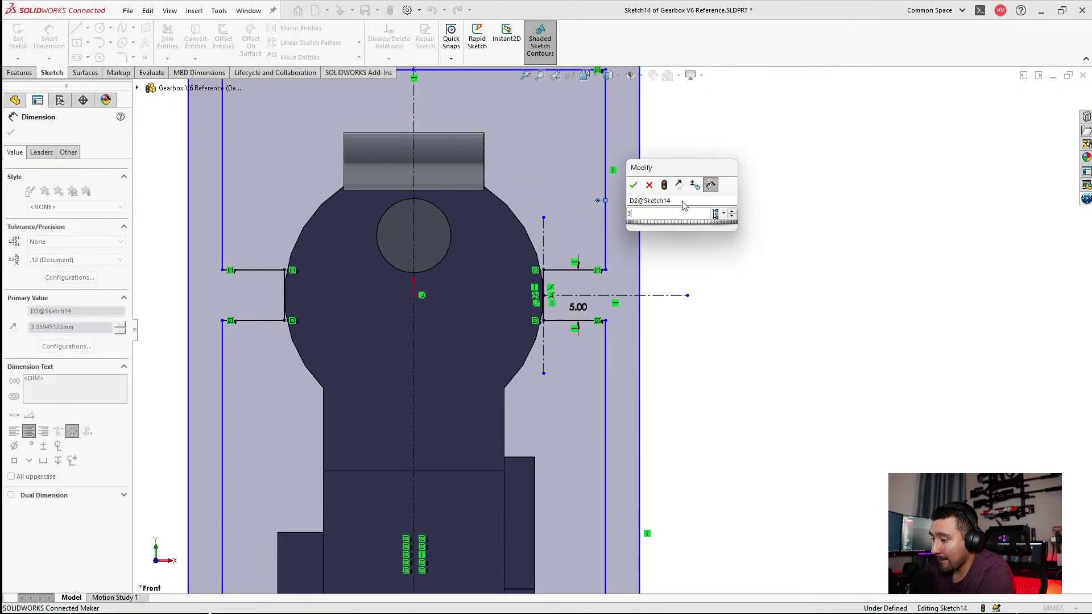
text(3)
key(Return)
click(692, 241)
Dimension the top wall's thickness between the inner and outer horizontal lines as 3 mm.
scroll(682, 227, up, 4)
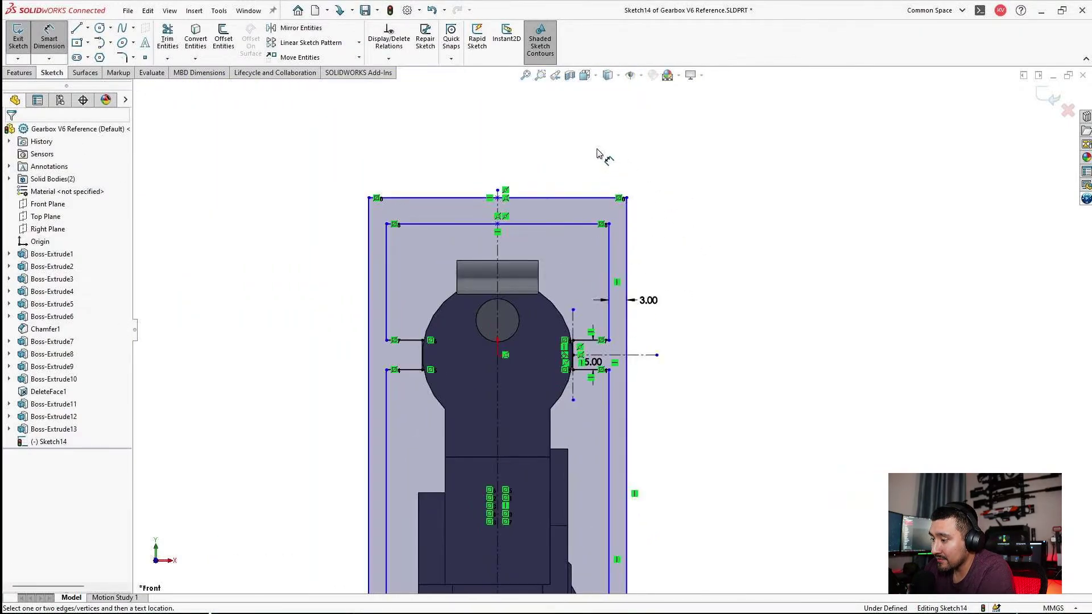
click(567, 224)
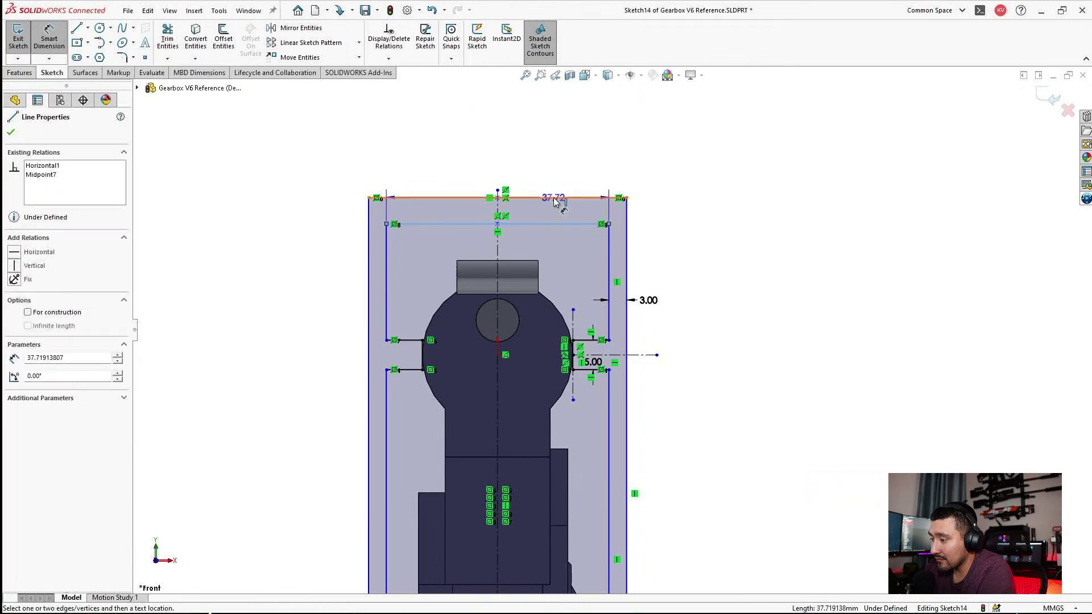
click(558, 198)
click(561, 165)
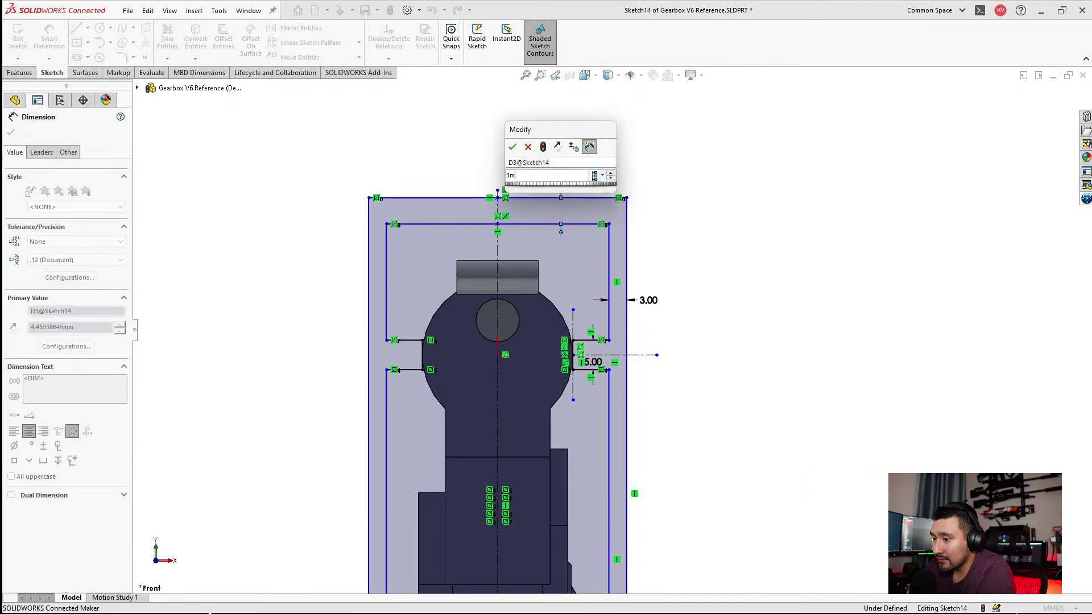
key(Return)
click(668, 242)
Mirror the bottom notch's horizontal and vertical lines about the vertical centerline to complete the notch.
scroll(677, 259, up, 3)
scroll(637, 454, down, 6)
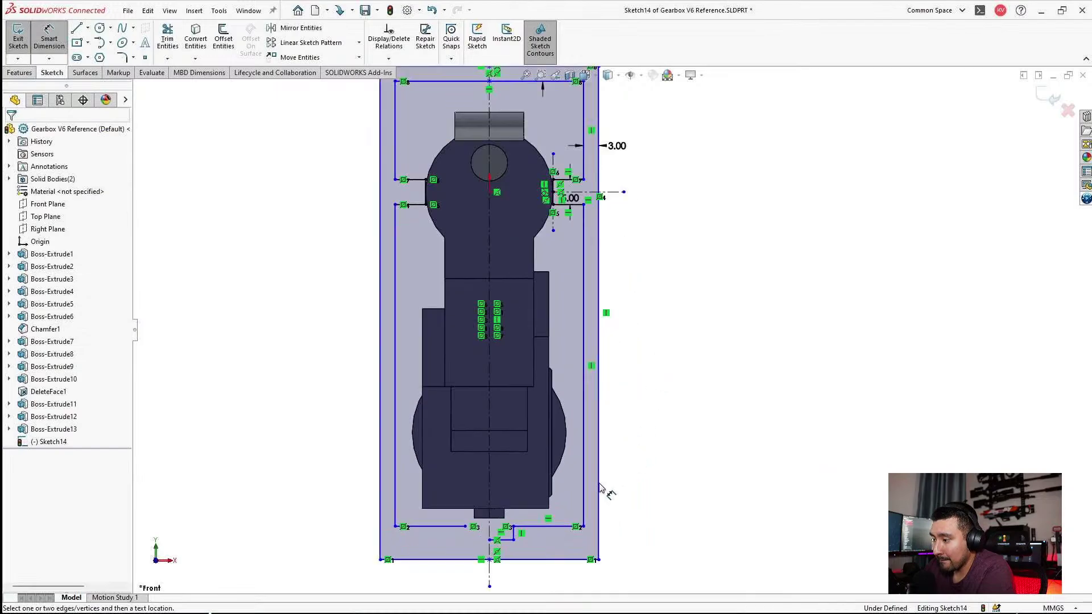
scroll(467, 510, down, 3)
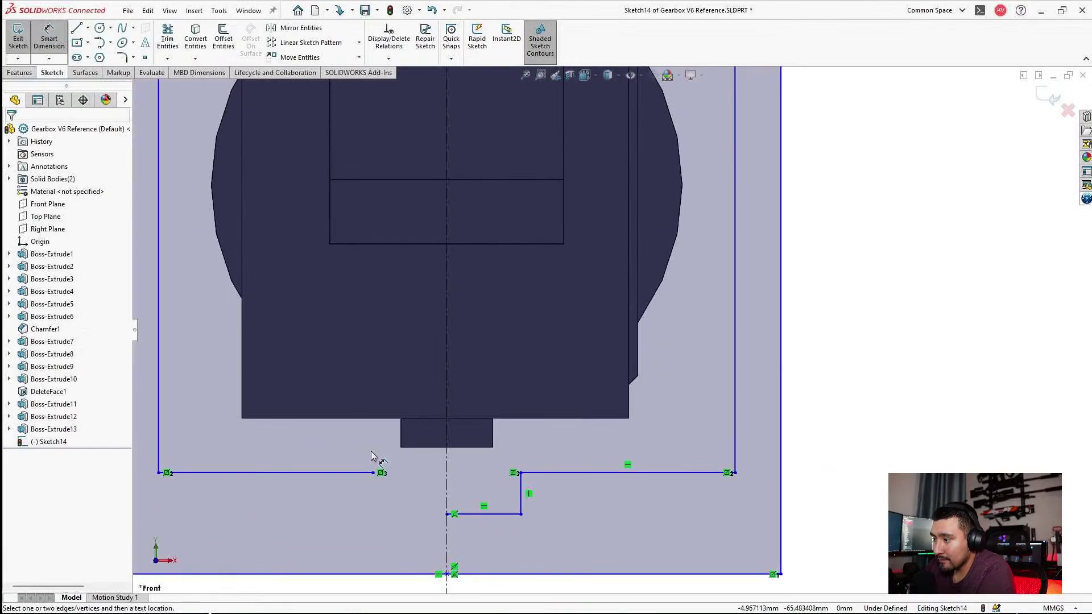
key(Escape)
scroll(554, 441, down, 2)
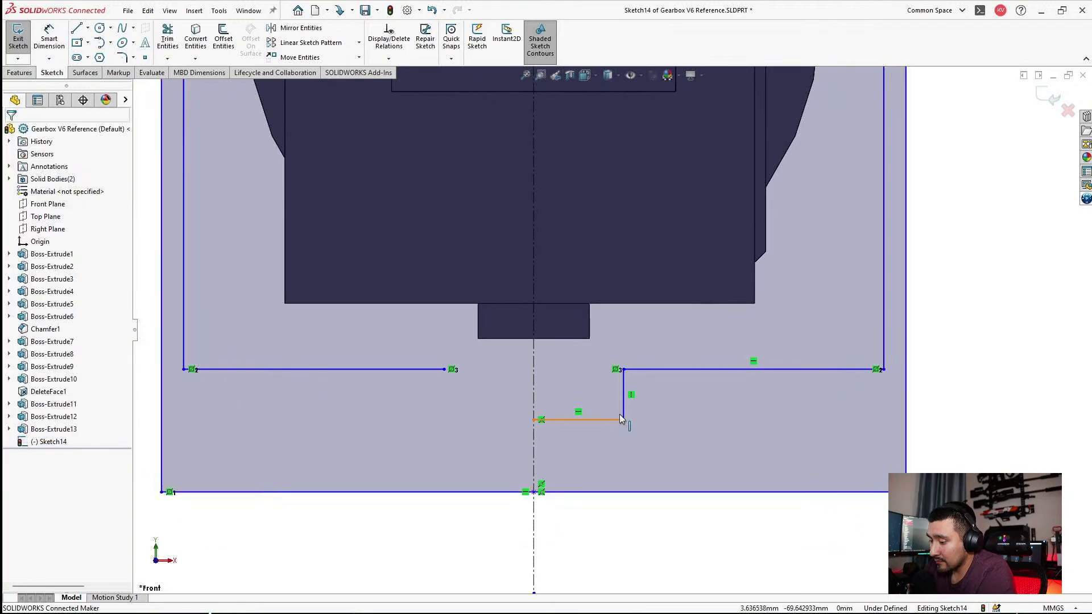
click(620, 419)
ctrl+click(624, 396)
click(301, 28)
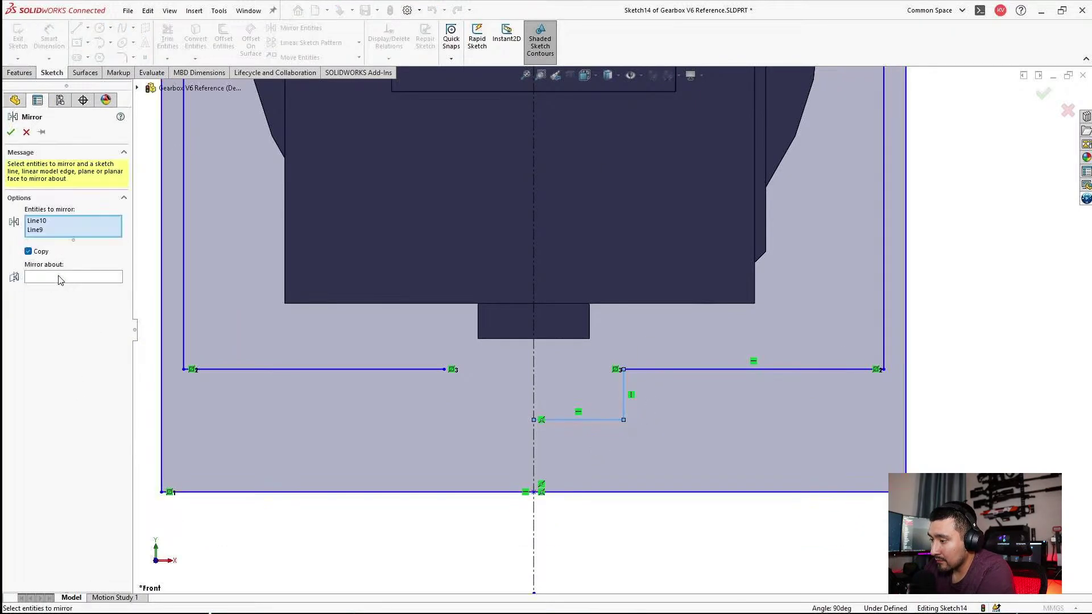
click(60, 277)
click(534, 398)
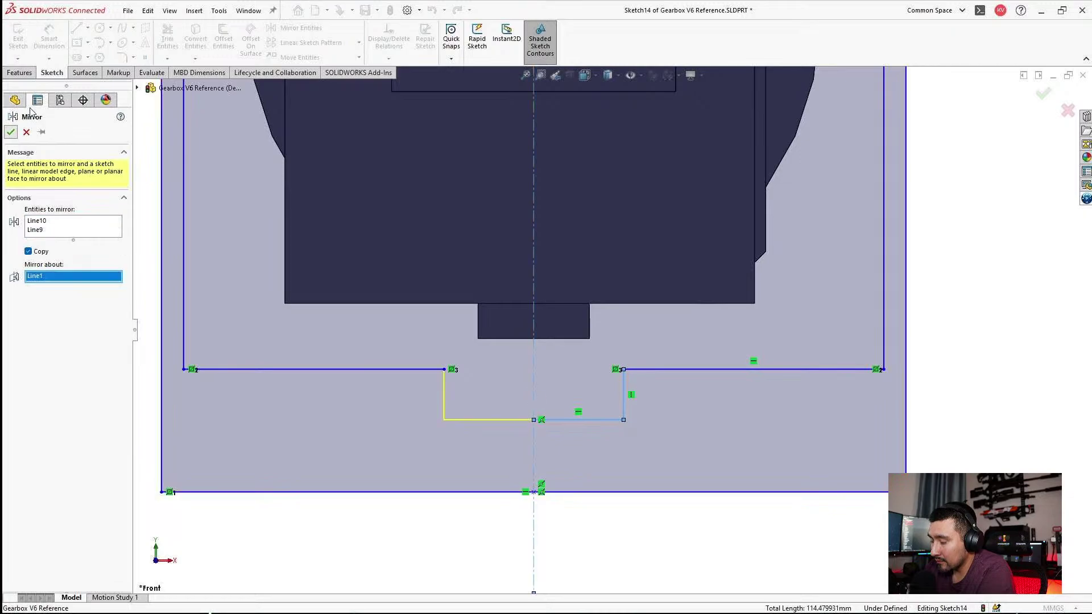
key(Return)
Dimension the gap between the notch floor and the gearbox's bottom protrusion as 0.5 mm.
click(577, 419)
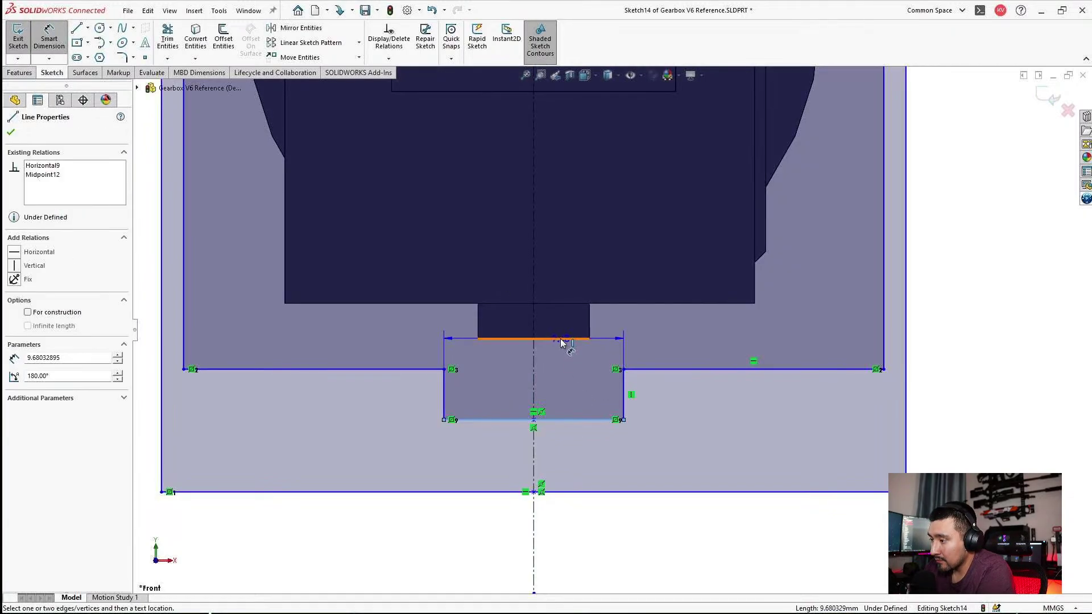
click(565, 339)
click(567, 398)
text(0.5)
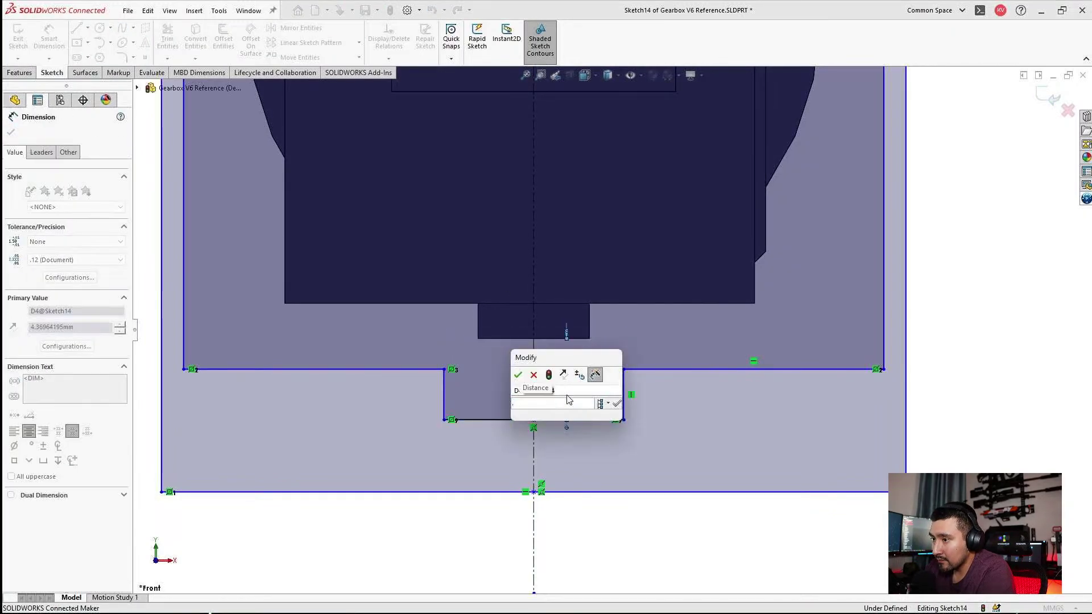
key(Return)
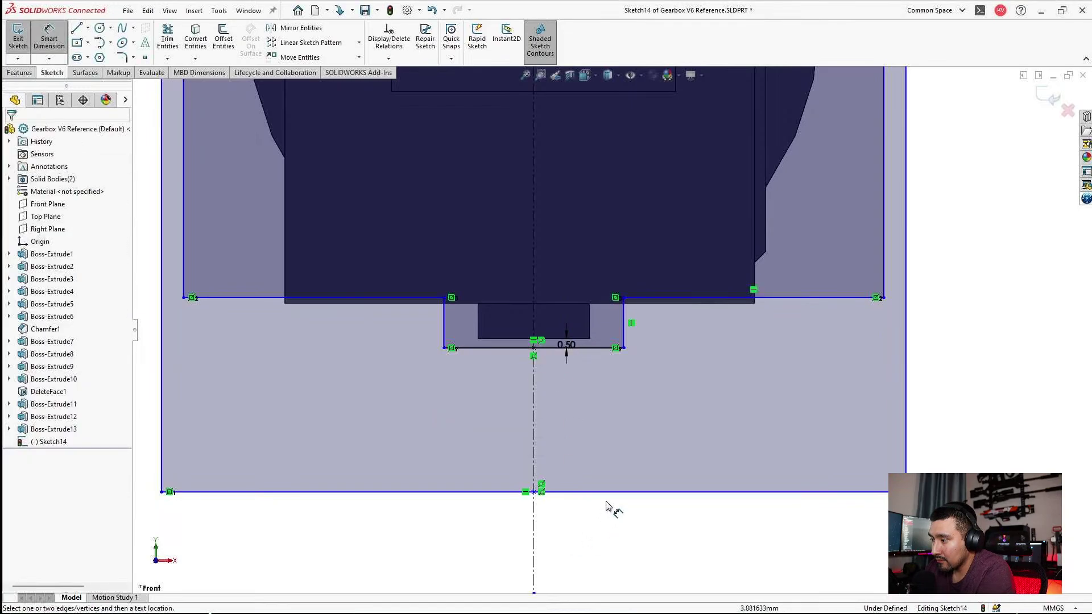
Dimension the bottom wall below the notch as 3 mm and move the inner floor line below the gearbox body.
click(602, 491)
click(603, 348)
click(592, 408)
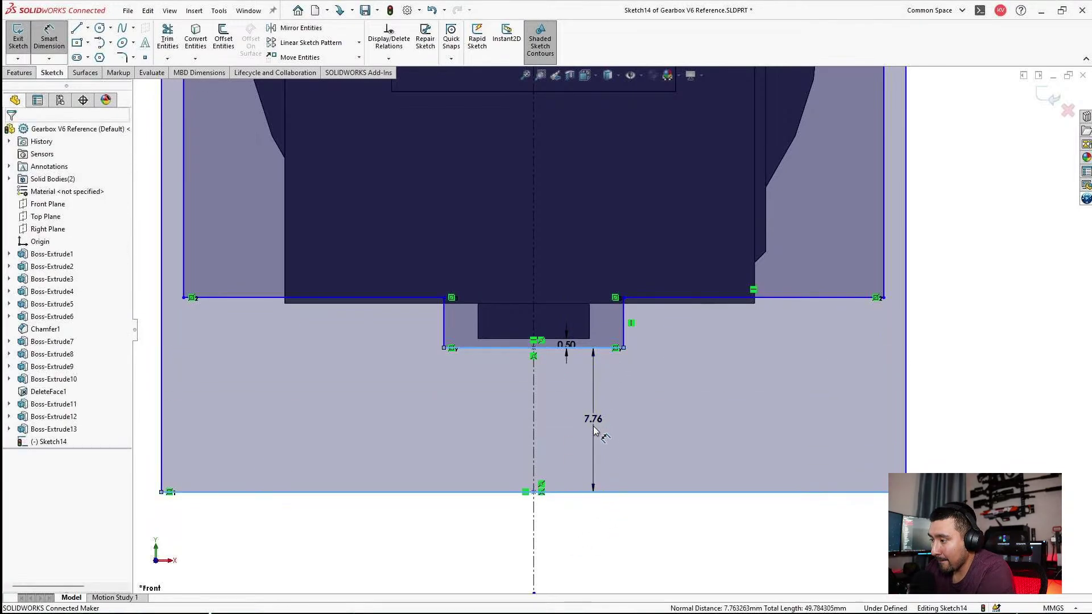
text(3mm)
key(Return)
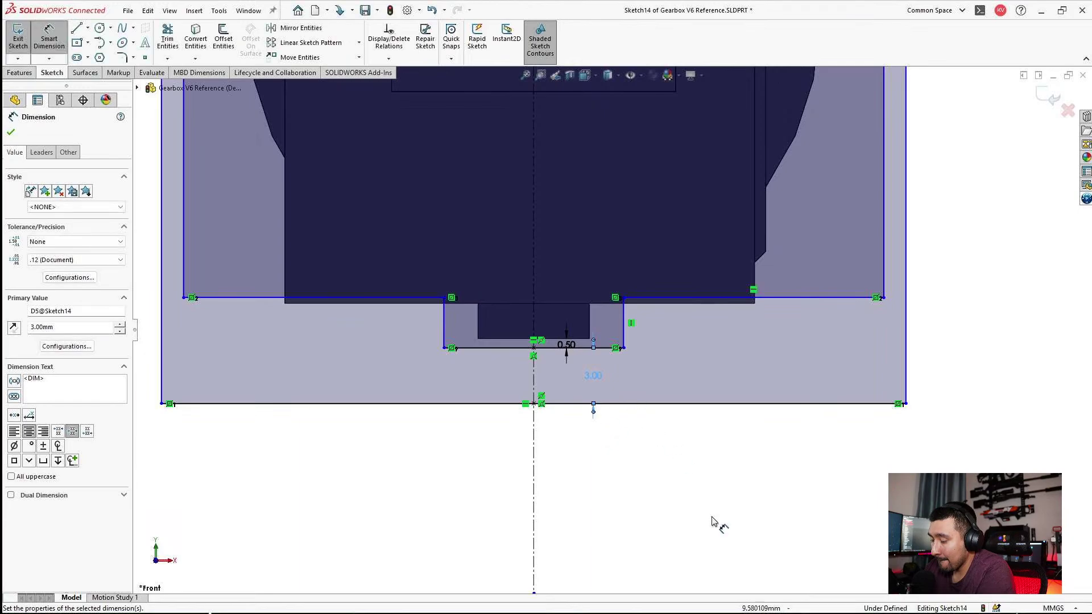
key(Escape)
drag(654, 298, 653, 327)
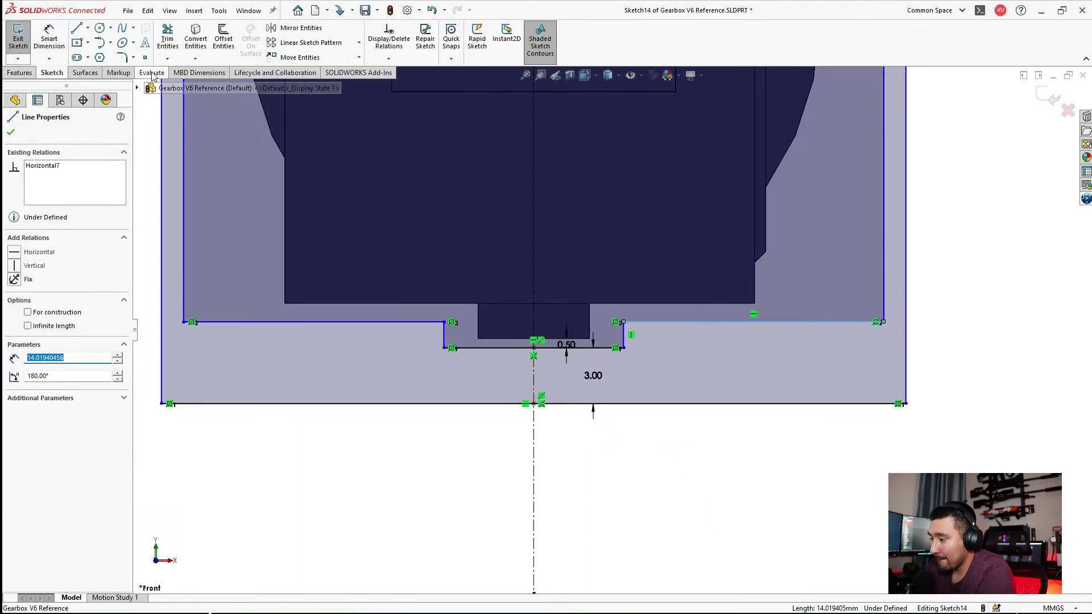
Dimension the side gap between the bottom protrusion and the notch's vertical line as 0.5 mm.
click(49, 37)
scroll(556, 289, down, 3)
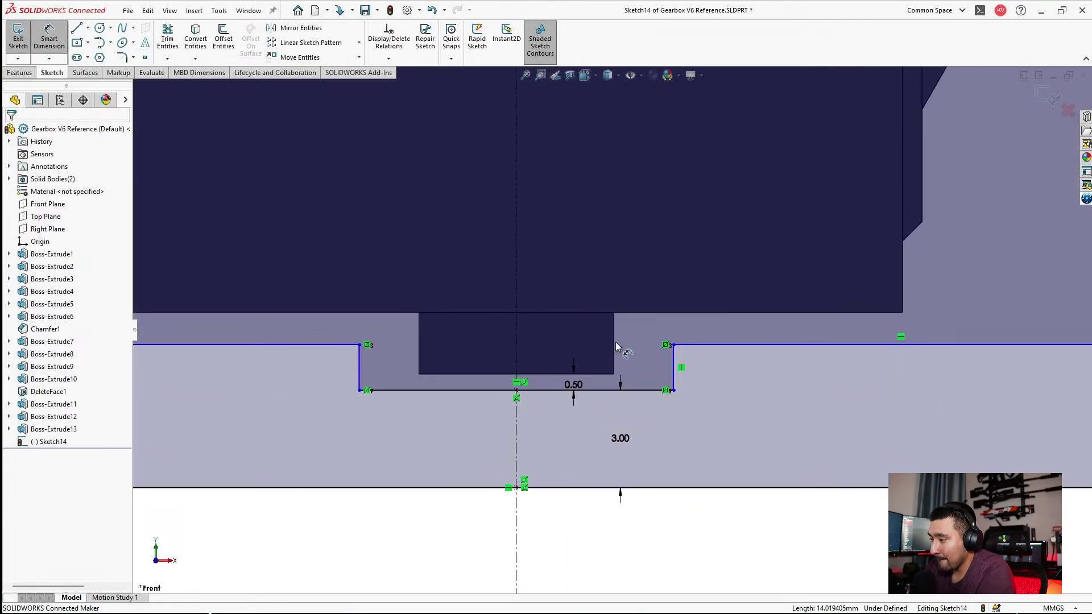
click(614, 351)
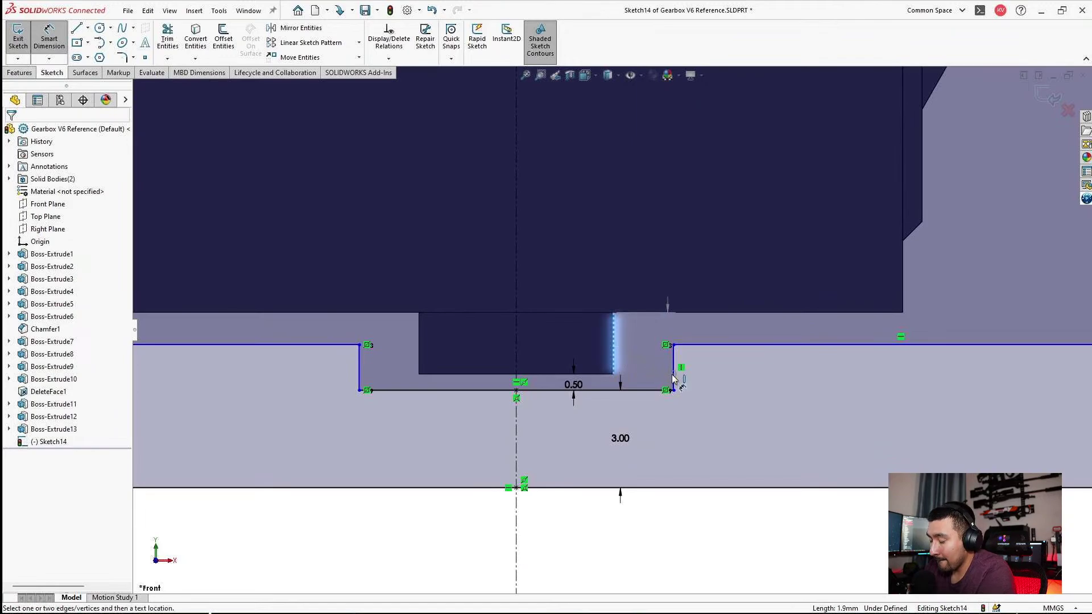
click(673, 372)
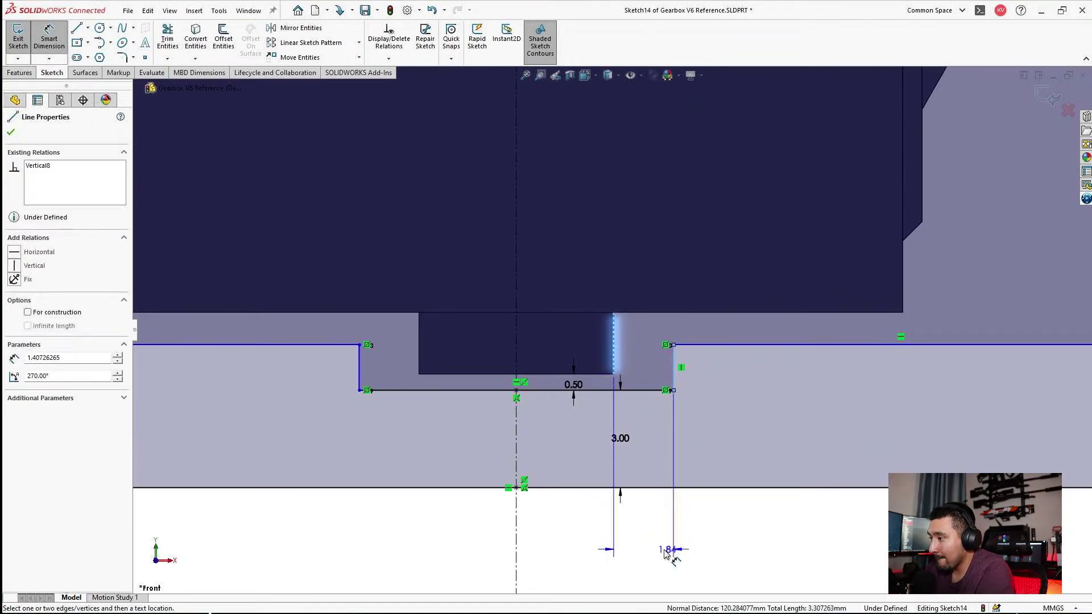
click(666, 553)
text(0.5)
key(Return)
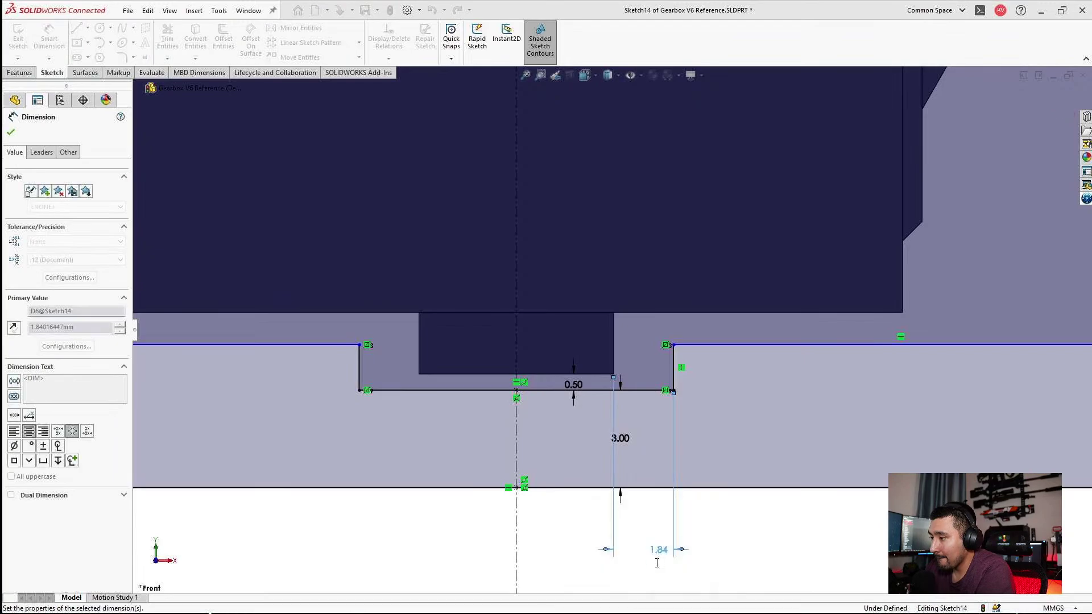
Dimension the gap between the inner floor line and the gearbox body's bottom edge as 0.5 mm.
click(699, 347)
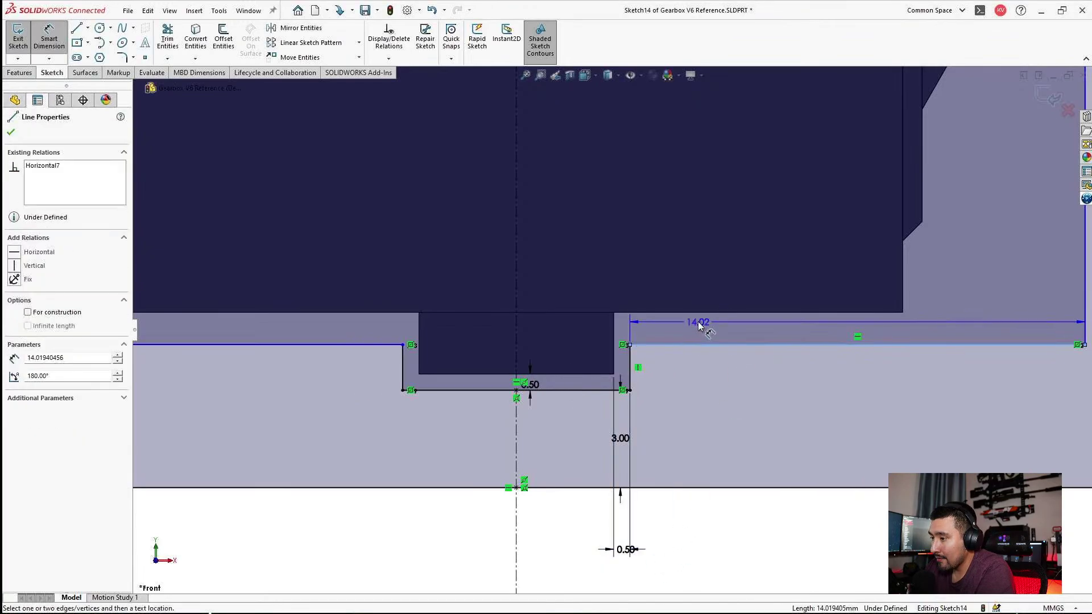
click(699, 311)
click(736, 537)
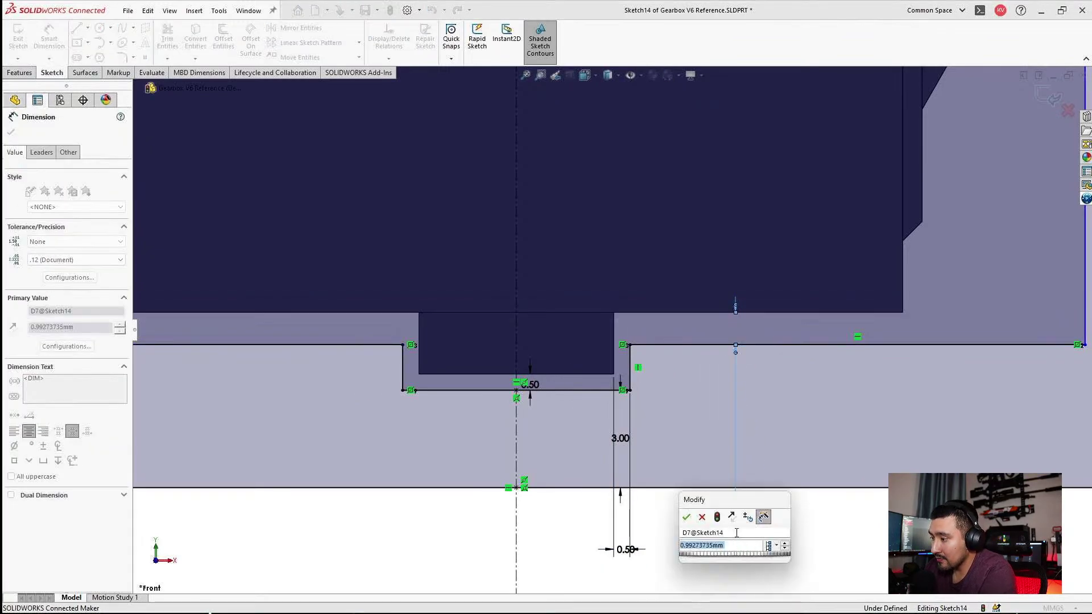
text(0.5)
key(Return)
scroll(828, 310, up, 4)
scroll(853, 273, up, 4)
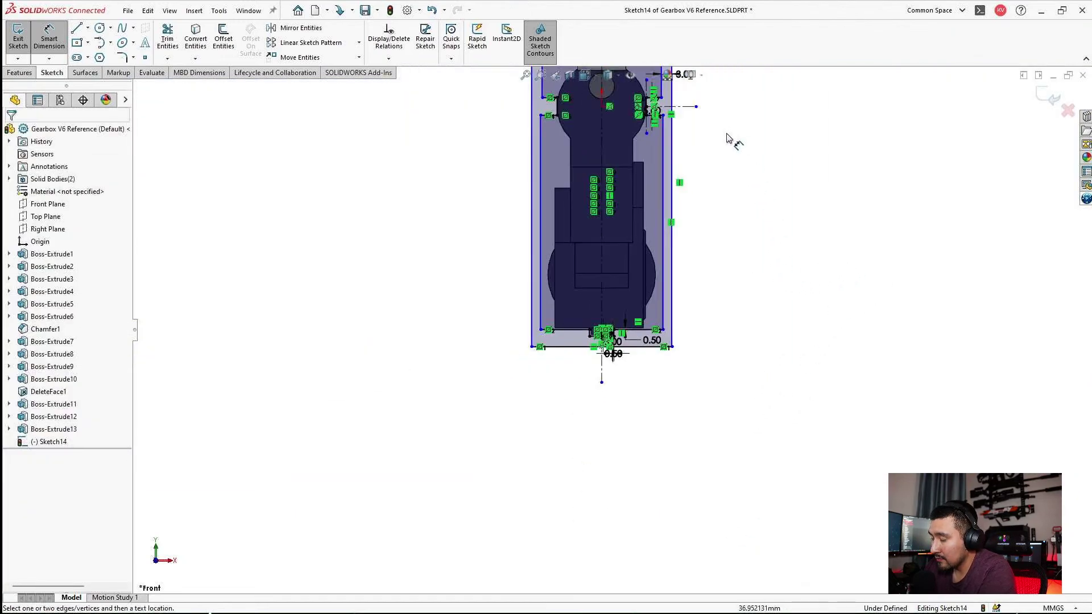
scroll(653, 175, down, 8)
scroll(591, 221, up, 2)
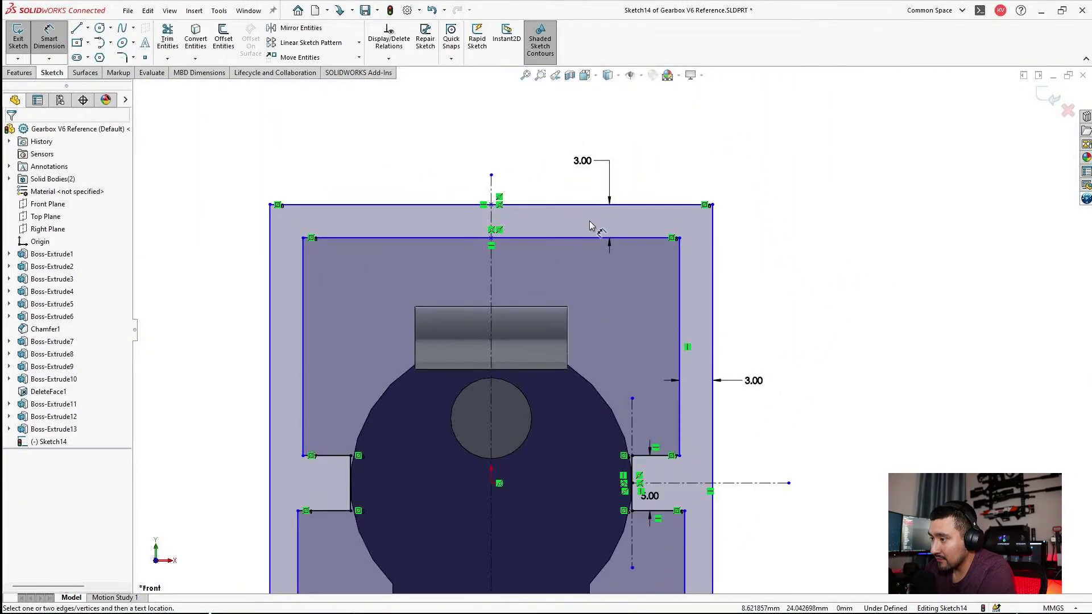
Dimension the shell profile's overall outer width as 40 mm.
click(713, 263)
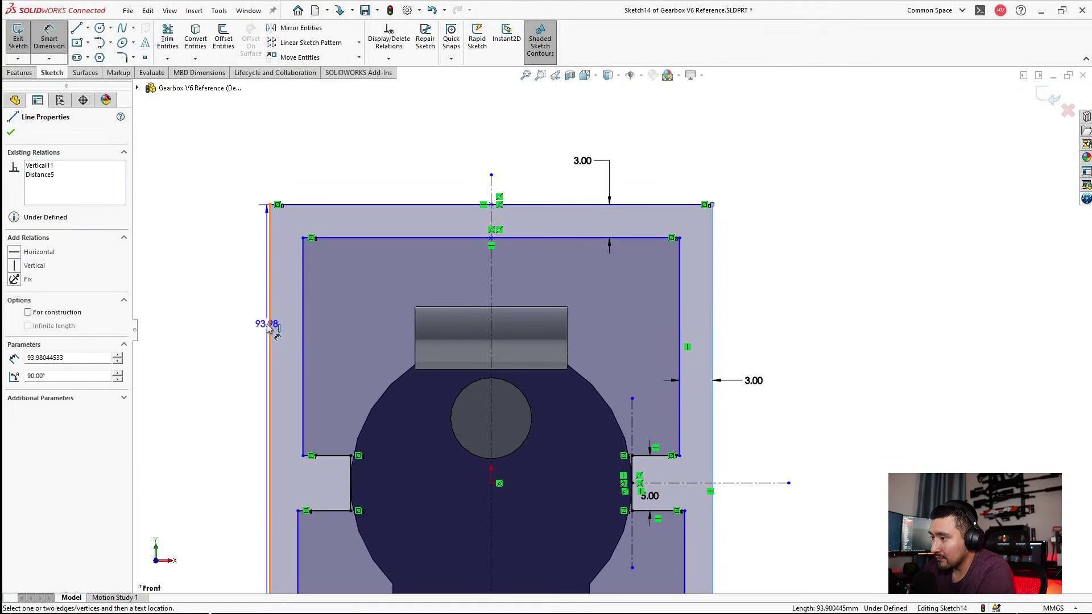
click(270, 321)
click(447, 149)
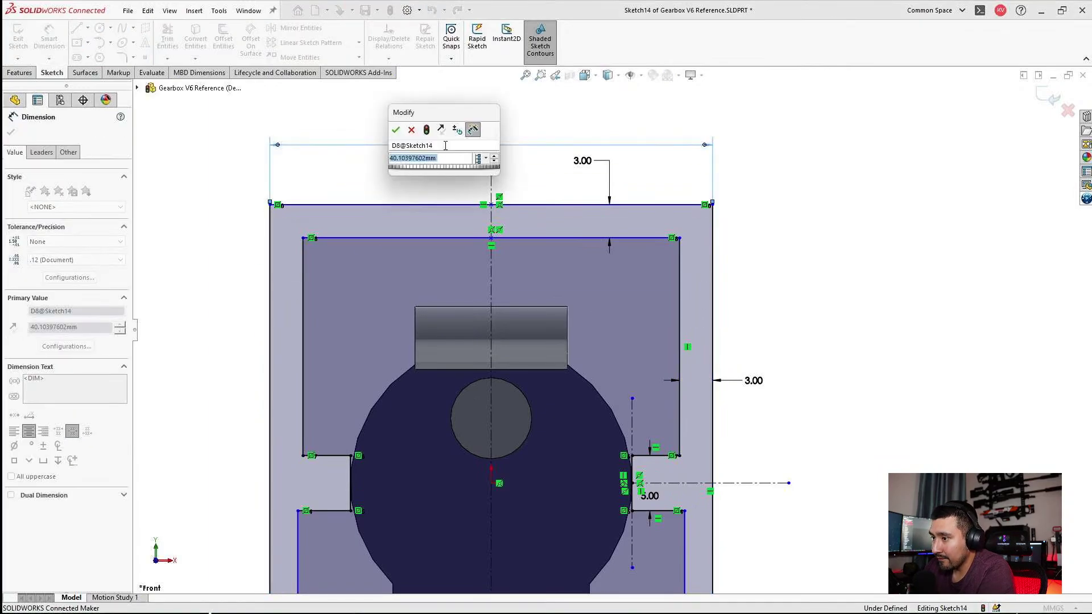
text(400m)
key(Return)
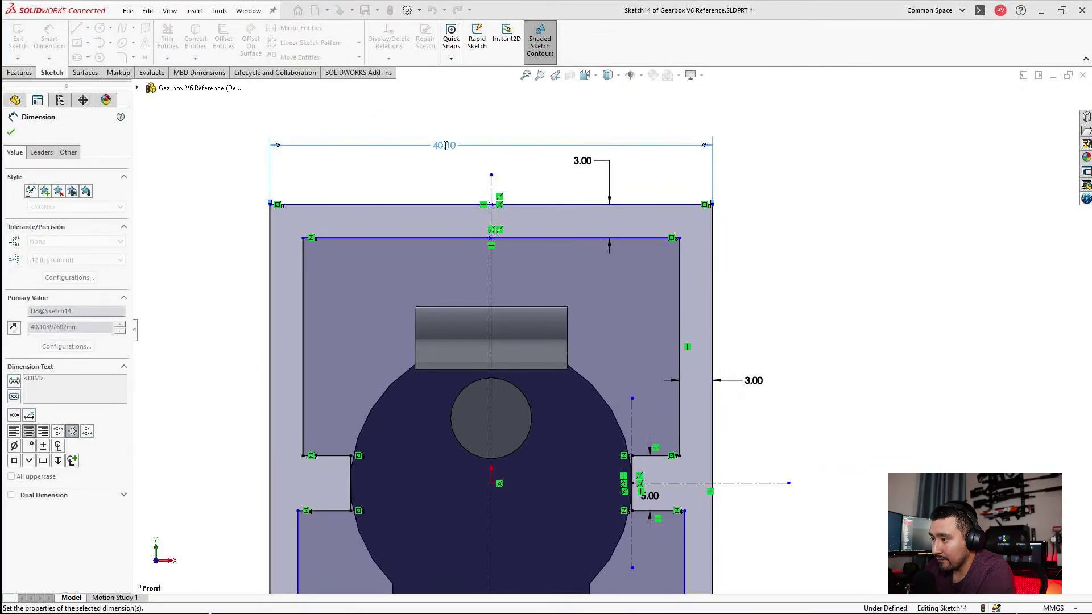
key(Escape)
key(ctrl+z)
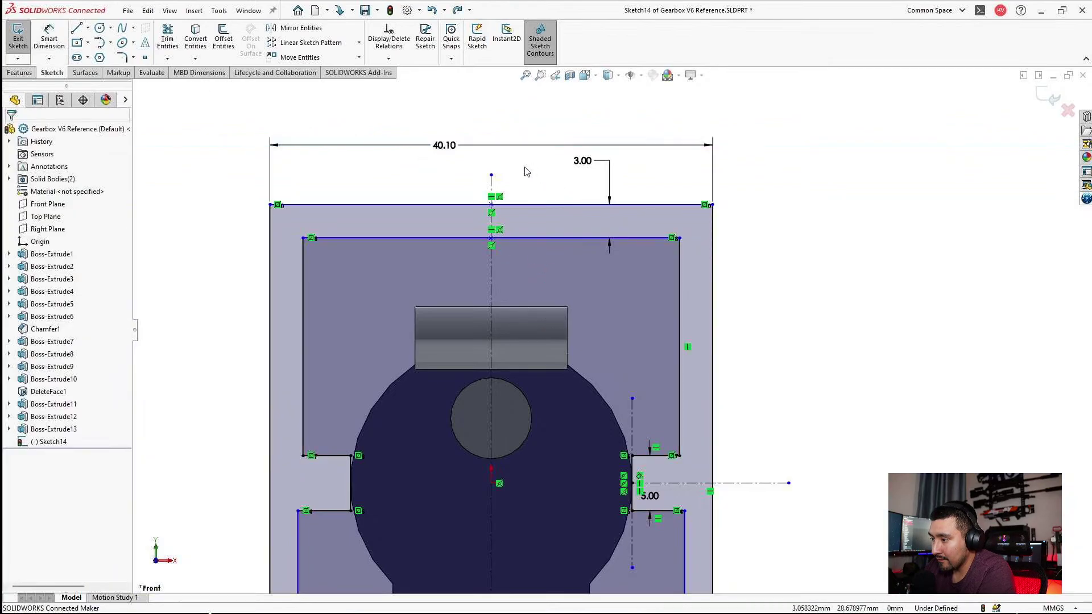
double_click(452, 148)
text(400)
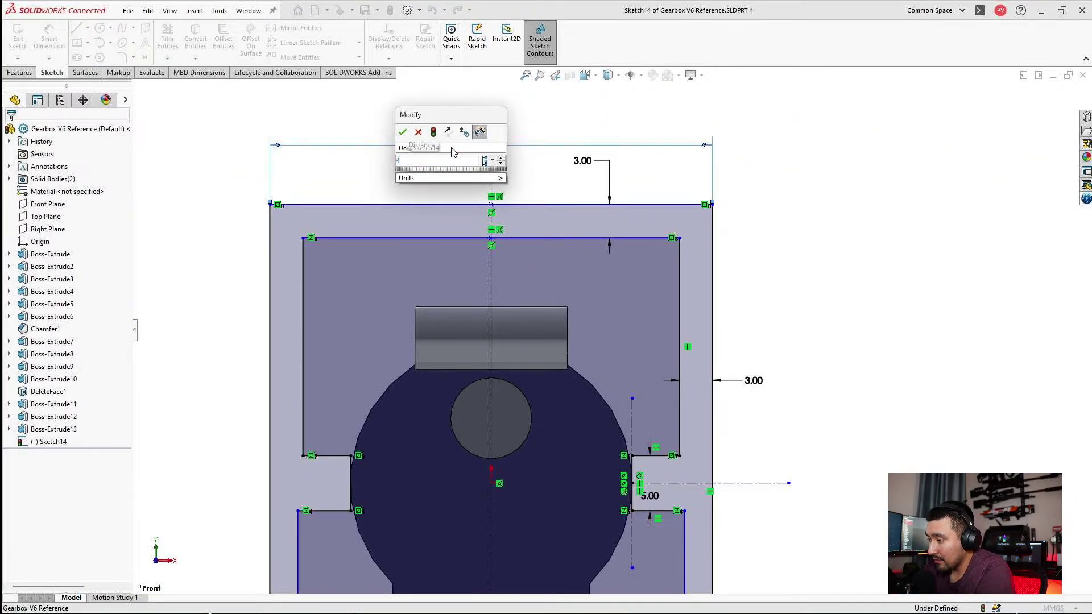
key(Return)
click(738, 256)
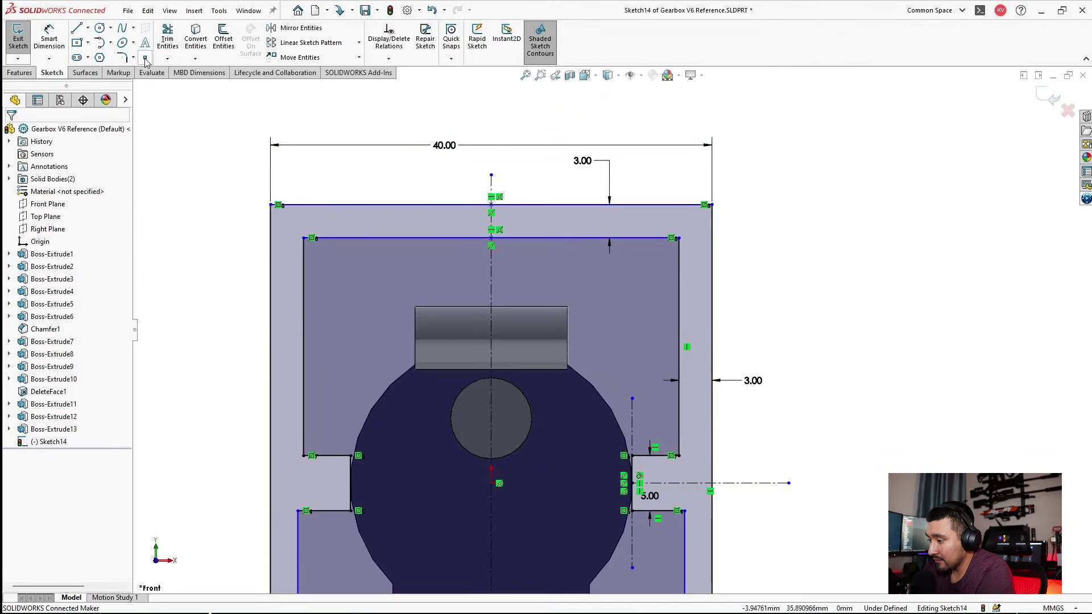
Dimension the gap between the profile's inner top line and the gearbox's top edge as 0.5 mm.
click(52, 35)
click(528, 308)
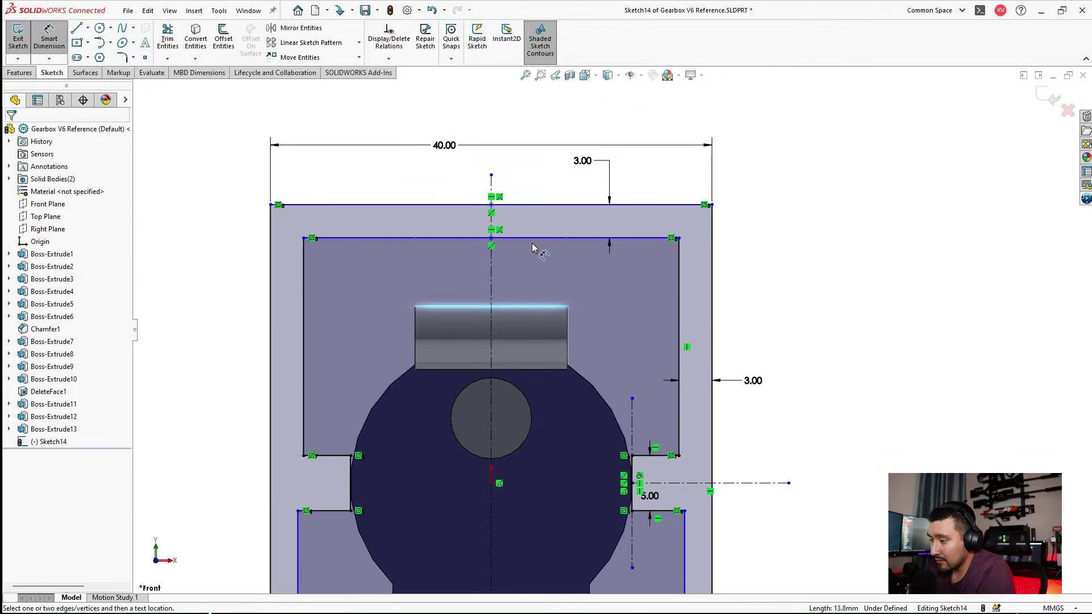
click(533, 238)
click(539, 286)
text(0.5)
key(Return)
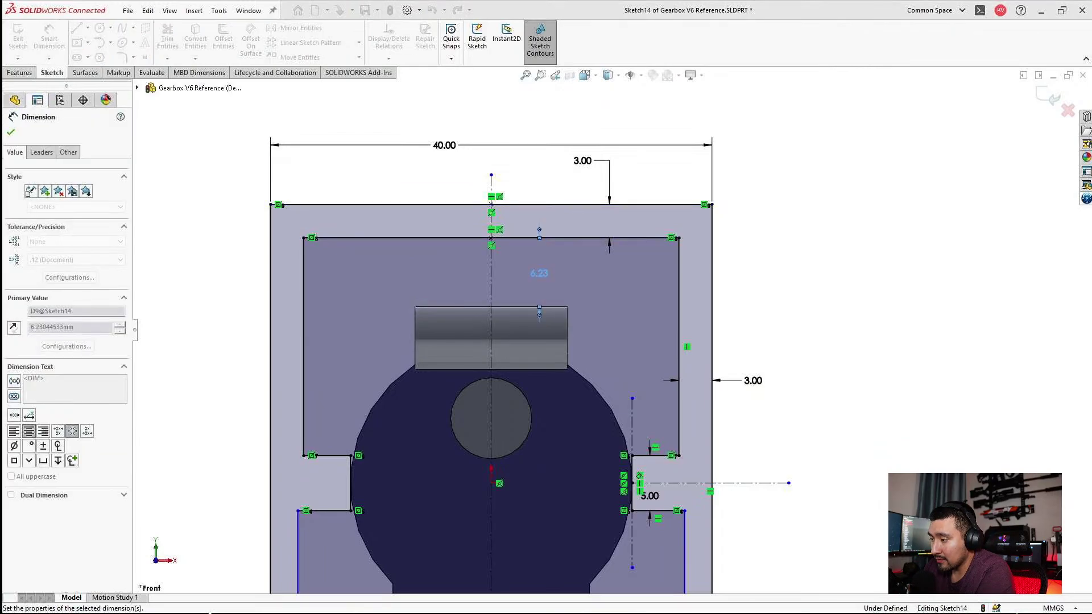
key(Escape)
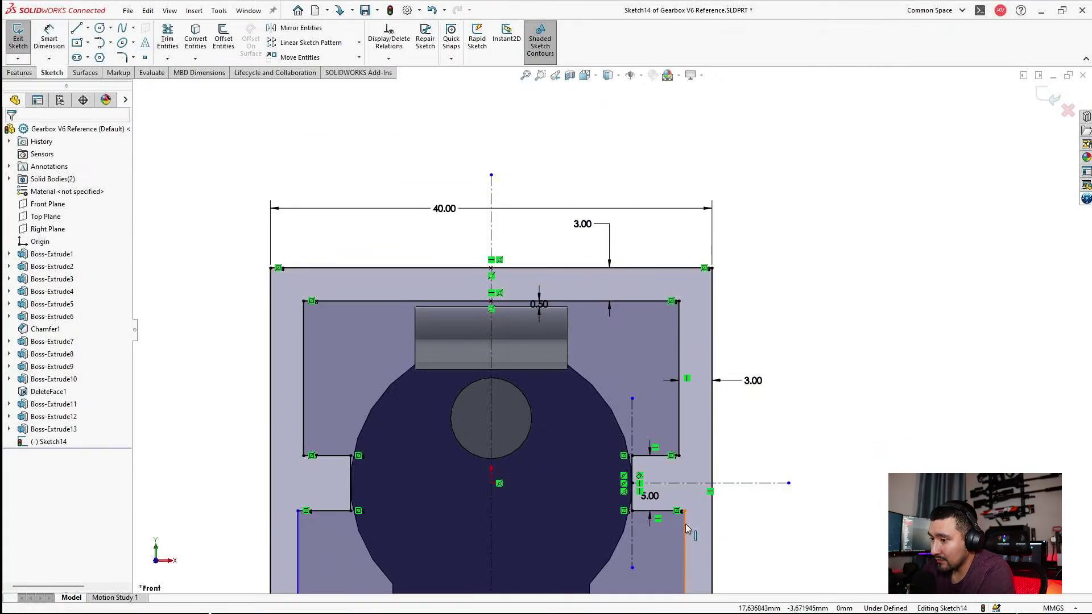
Make the inner side wall lines above and below the side tab collinear.
click(679, 421)
ctrl+click(685, 540)
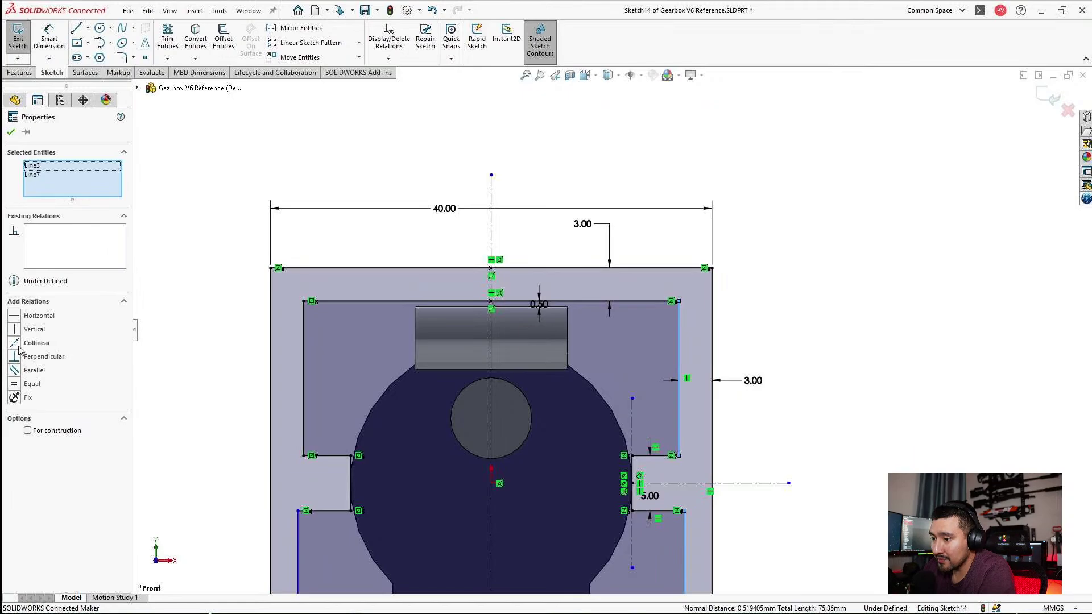
click(19, 345)
Extrude the shell profile 200 mm blind in the reversed direction so it encloses the gearbox.
scroll(448, 337, up, 5)
middle_drag(512, 364, 705, 423)
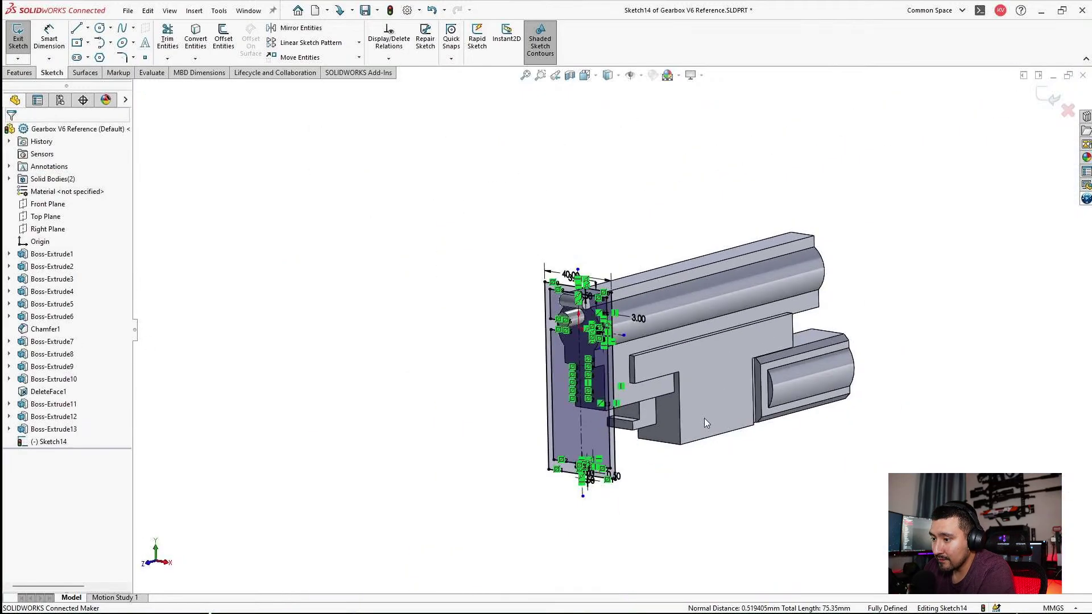
click(19, 72)
click(22, 37)
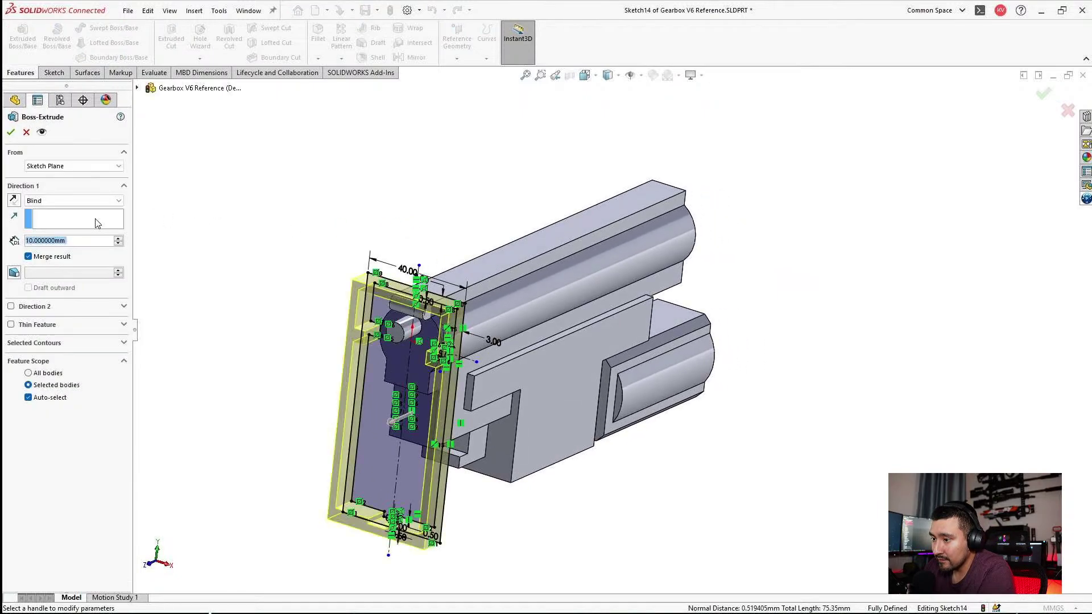
text(200)
key(Return)
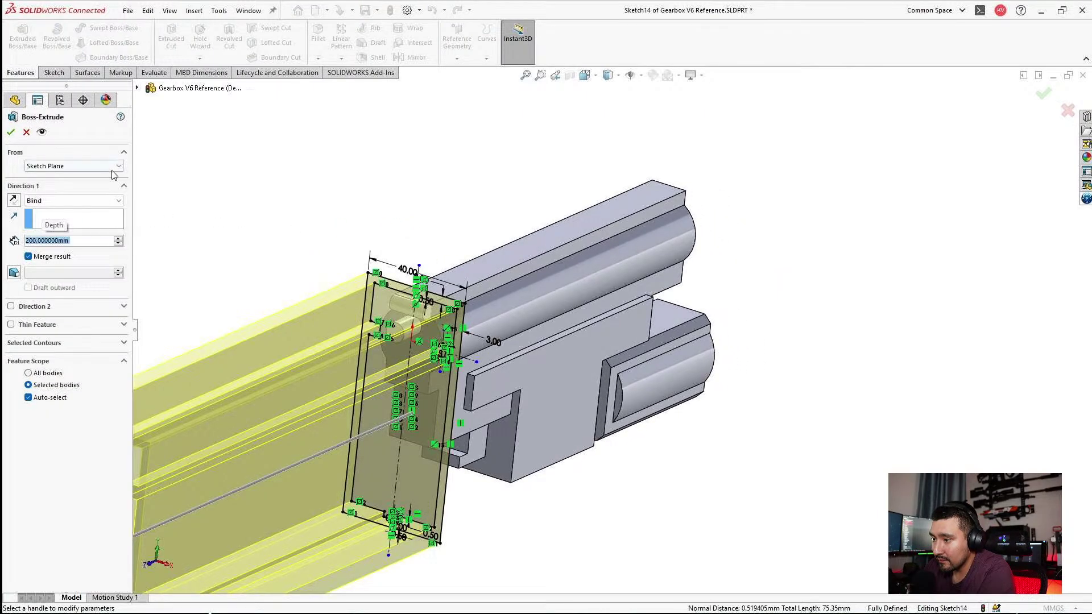
click(13, 201)
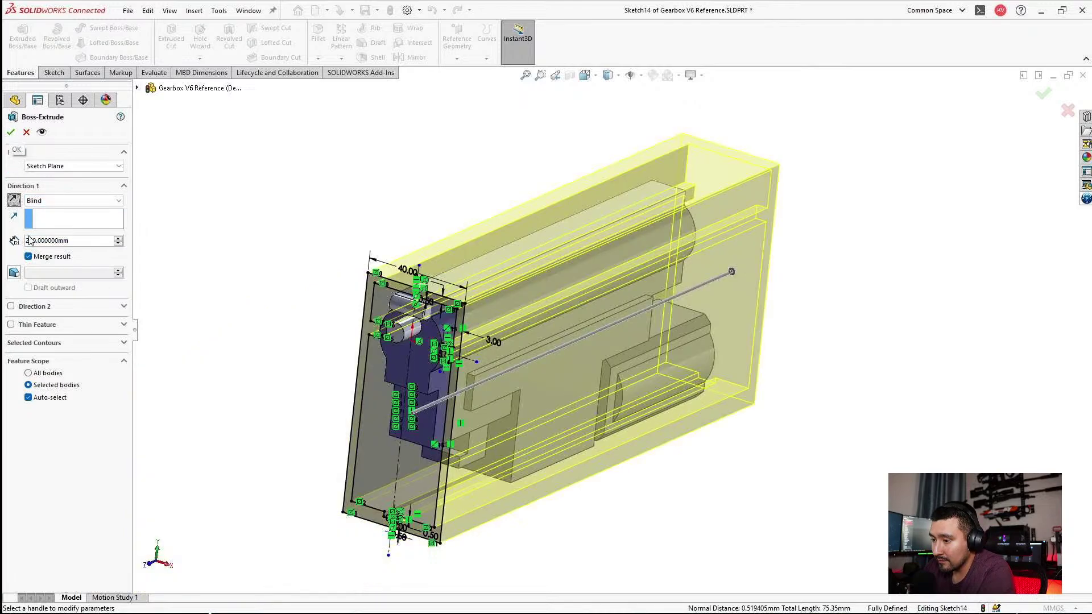
click(12, 133)
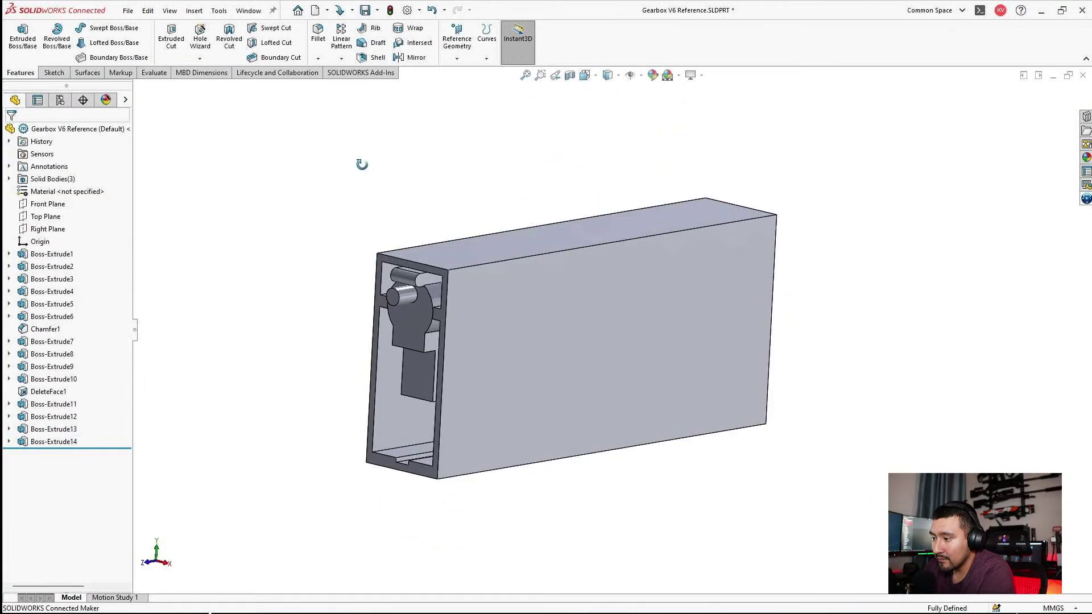
Color the gearbox body Boss-Extrude13 green.
click(9, 179)
click(64, 203)
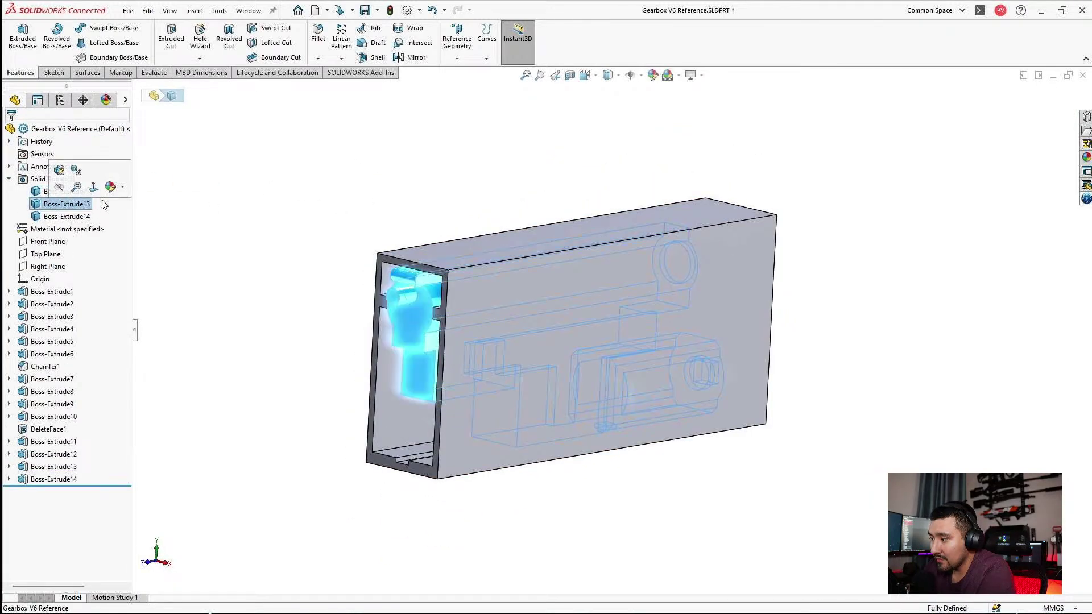
click(123, 188)
click(136, 215)
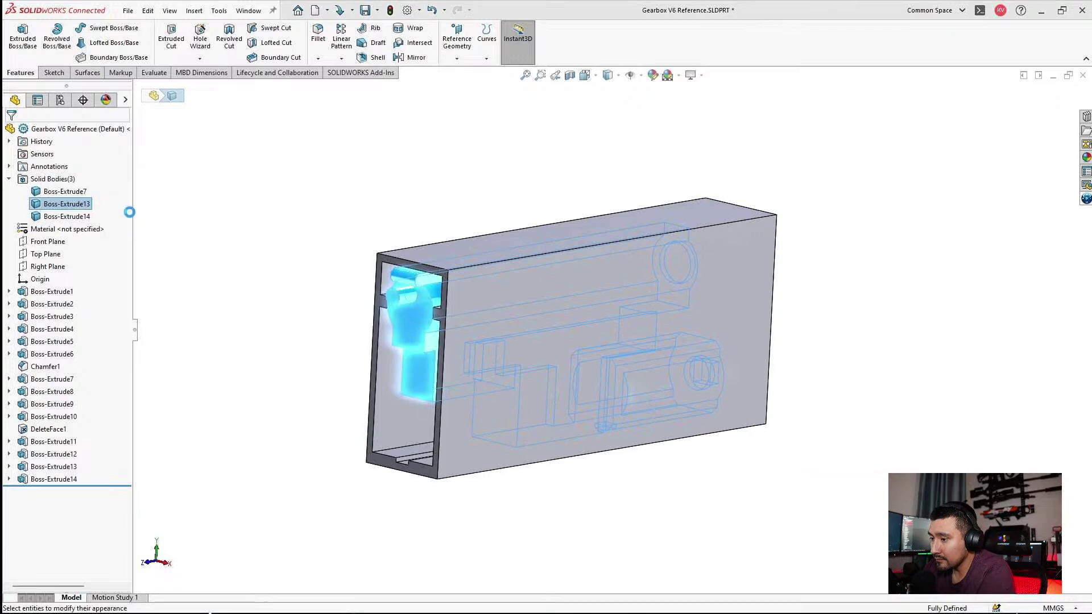
click(64, 361)
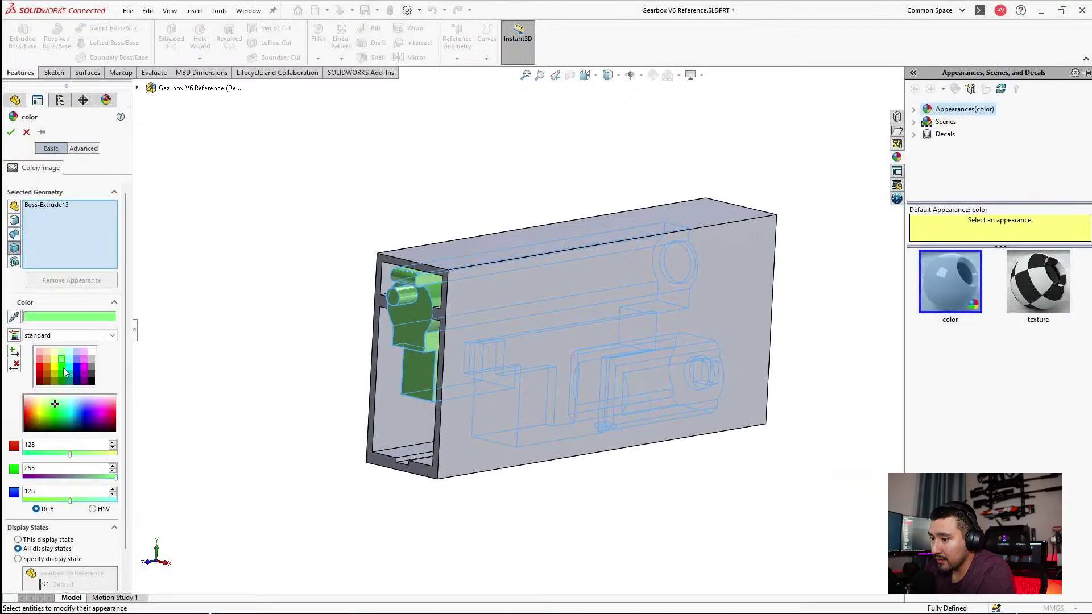
click(11, 132)
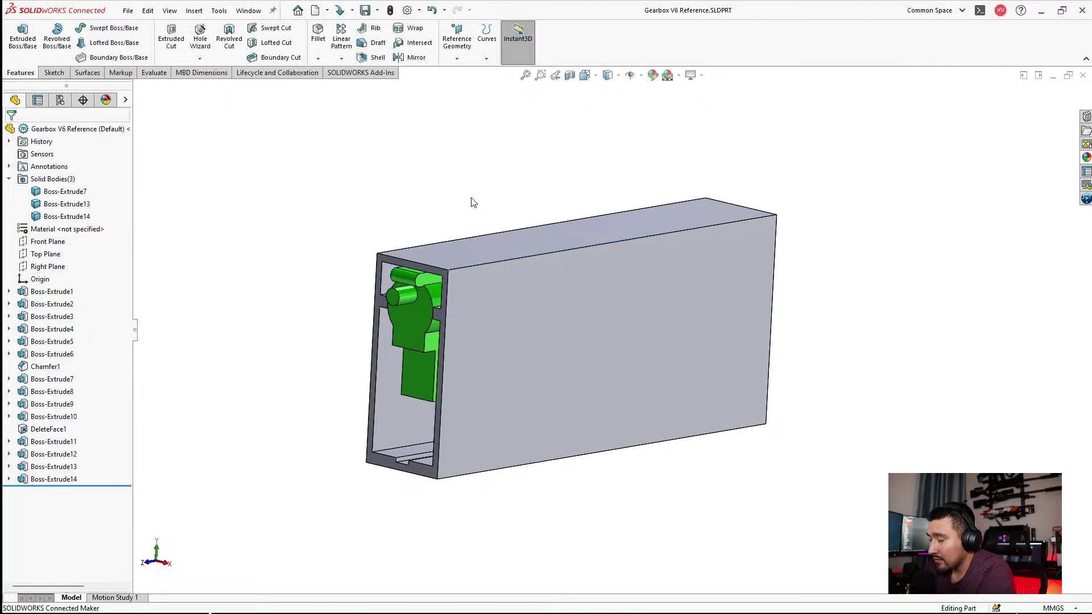
Start a new sketch on the Right Plane.
middle_drag(470, 202, 603, 347)
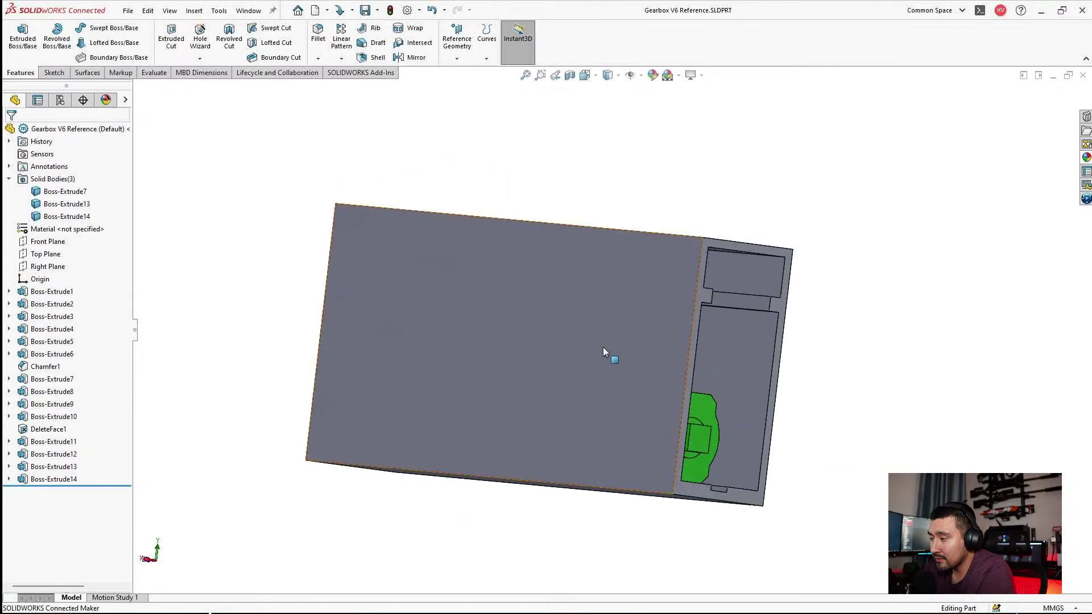
click(603, 348)
key(Escape)
click(61, 266)
click(71, 249)
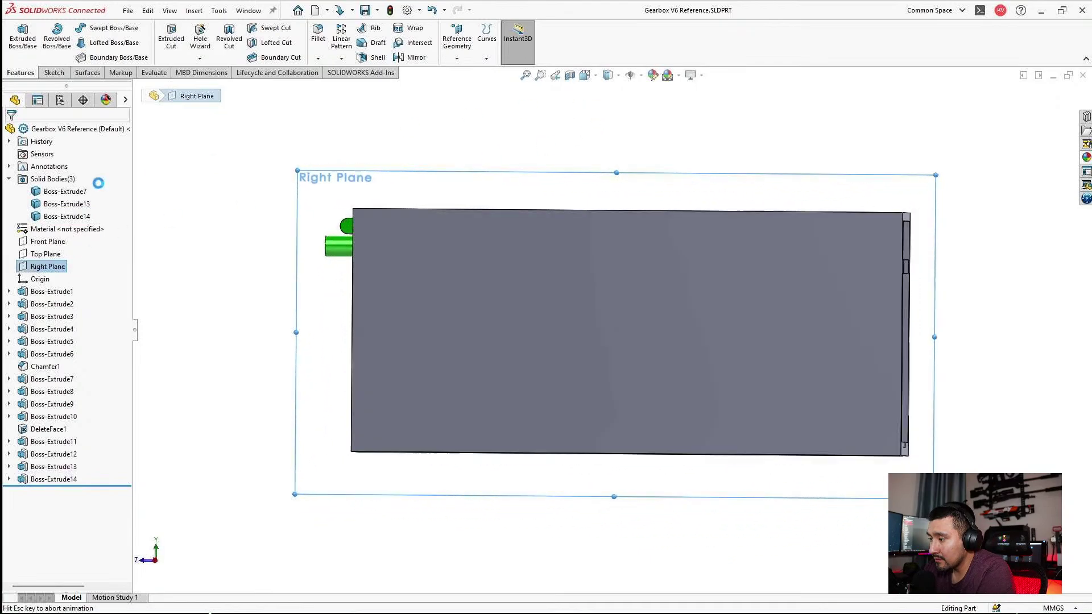
Switch the display style to Hidden Lines Visible so the gearbox edges inside the shell can be referenced.
click(56, 216)
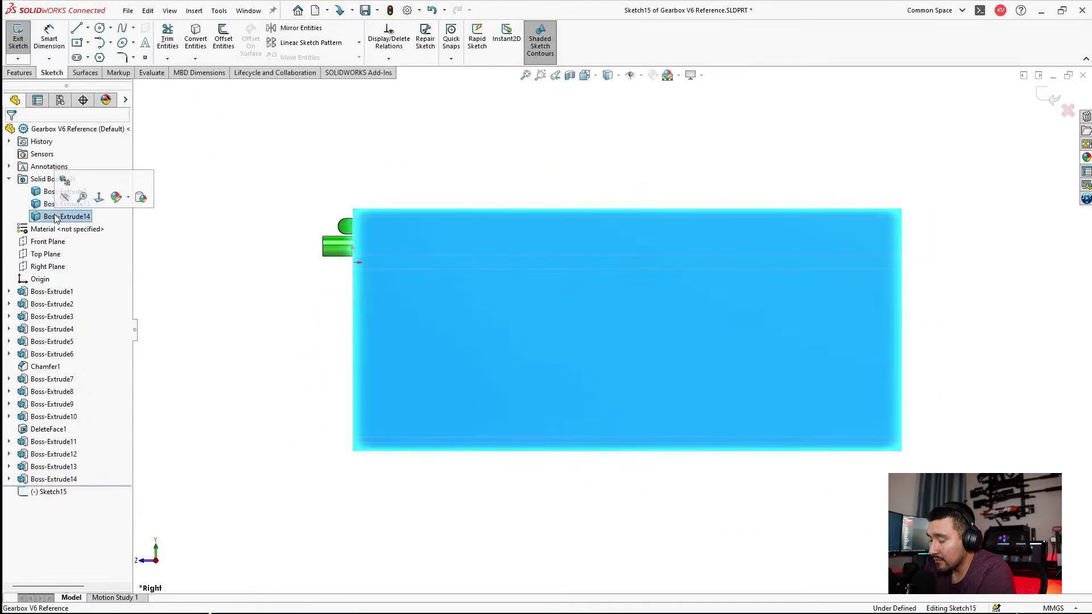
key(Escape)
click(609, 76)
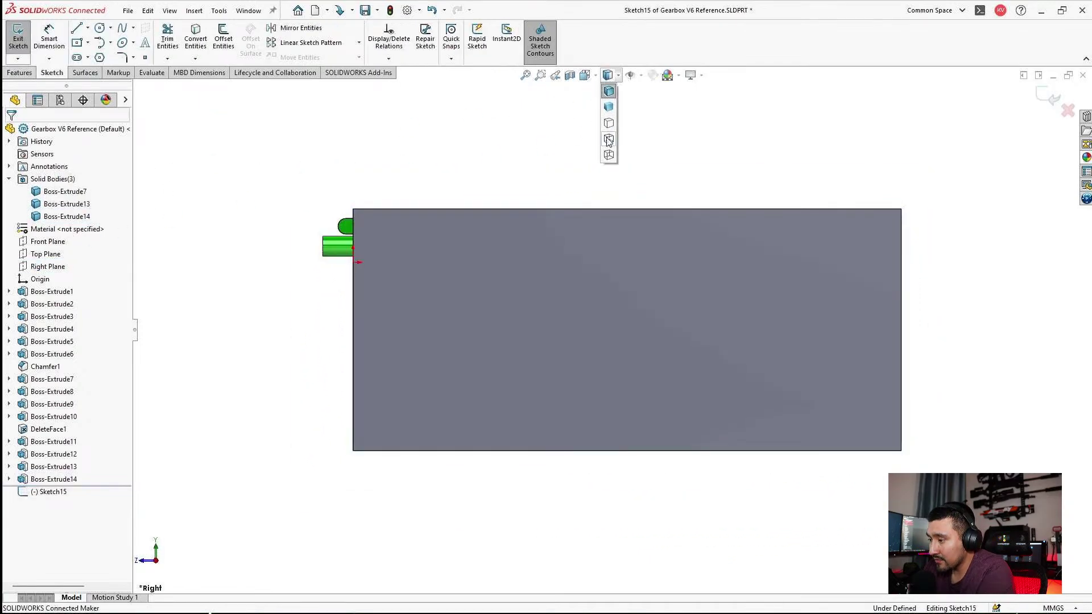
click(608, 139)
Sketch a vertical-horizontal-vertical stepped line behind the gearbox, from the shell's inner top edge to its inner bottom edge, the lower vertical about 52 mm long.
scroll(875, 293, down, 3)
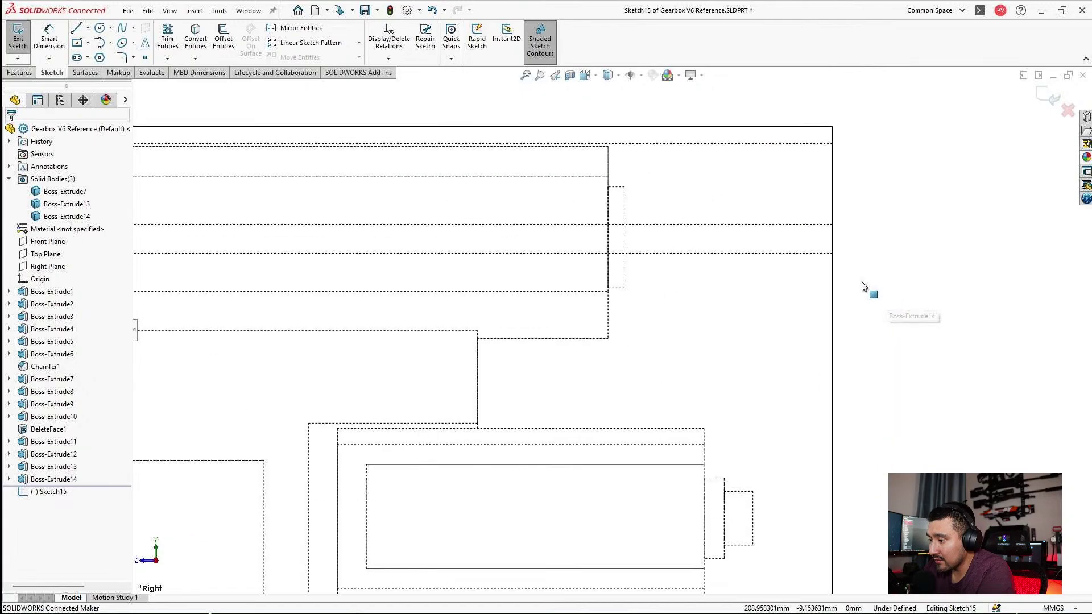
click(76, 28)
click(660, 146)
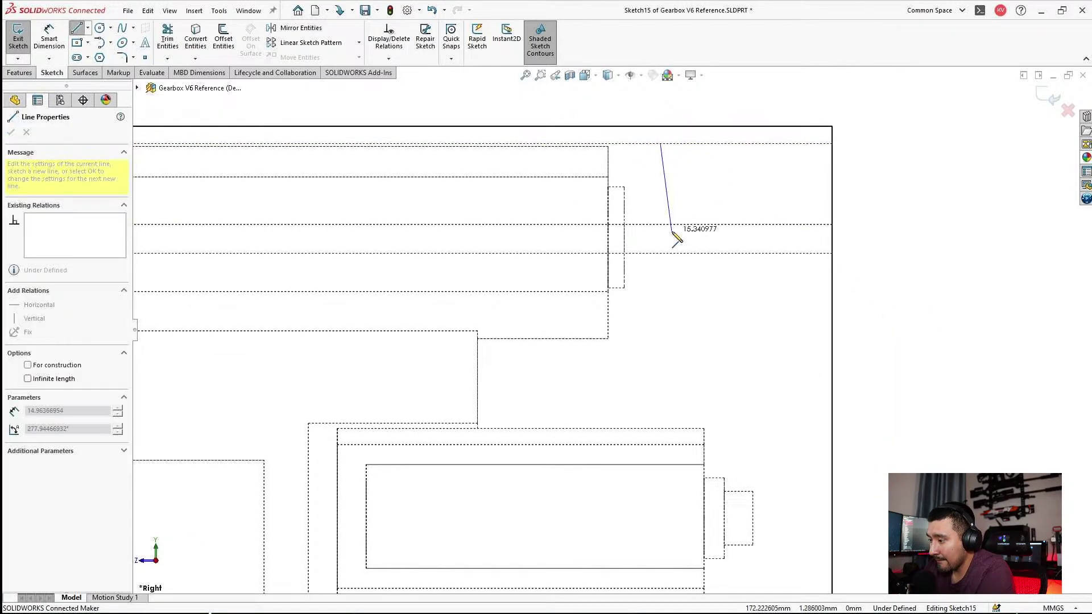
click(660, 319)
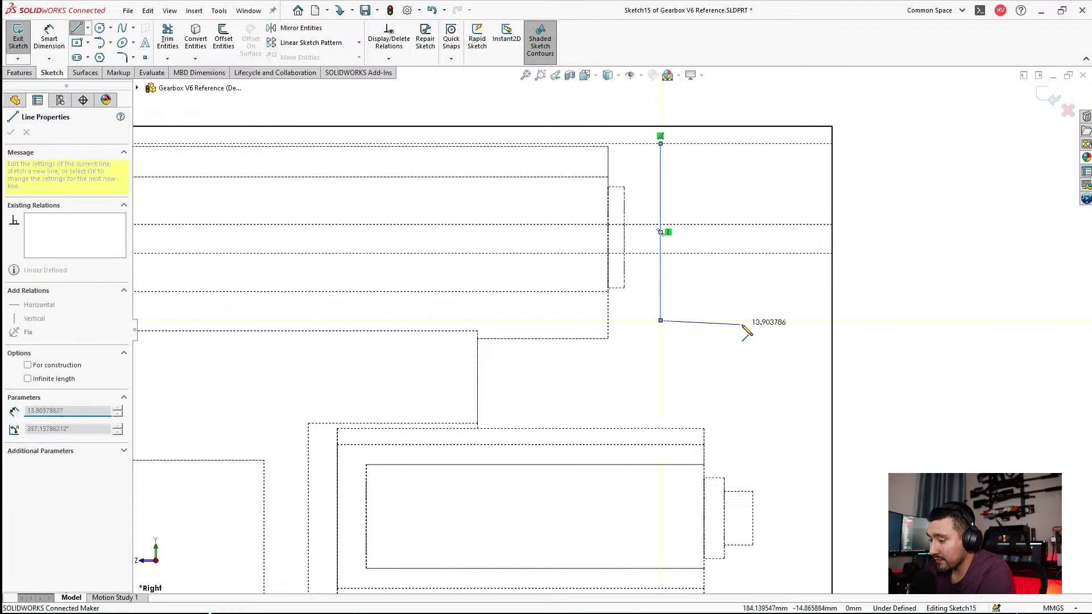
click(753, 318)
scroll(707, 390, up, 2)
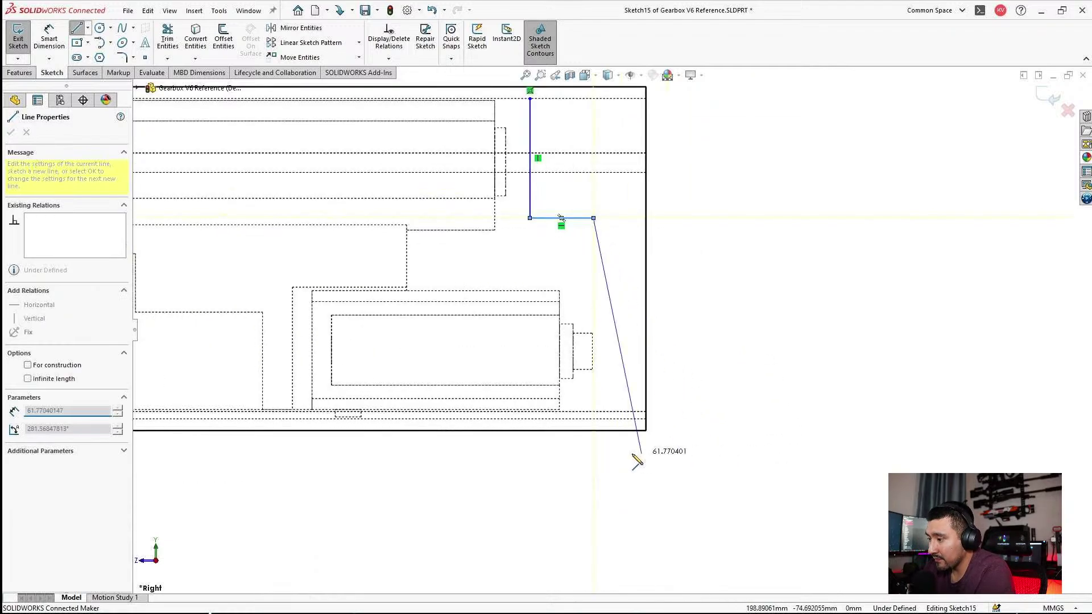
click(593, 416)
key(Escape)
Move the lower vertical line away from the motor shaft and dimension it 5 mm from the face of the motor's round end boss.
scroll(581, 286, down, 3)
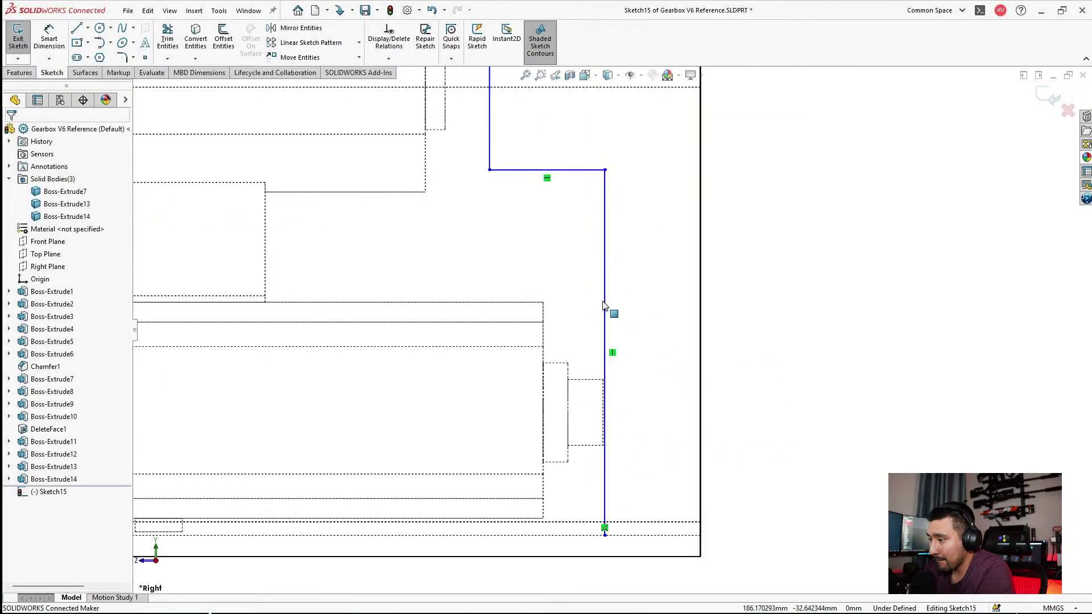
drag(604, 302, 616, 308)
key(Escape)
click(58, 30)
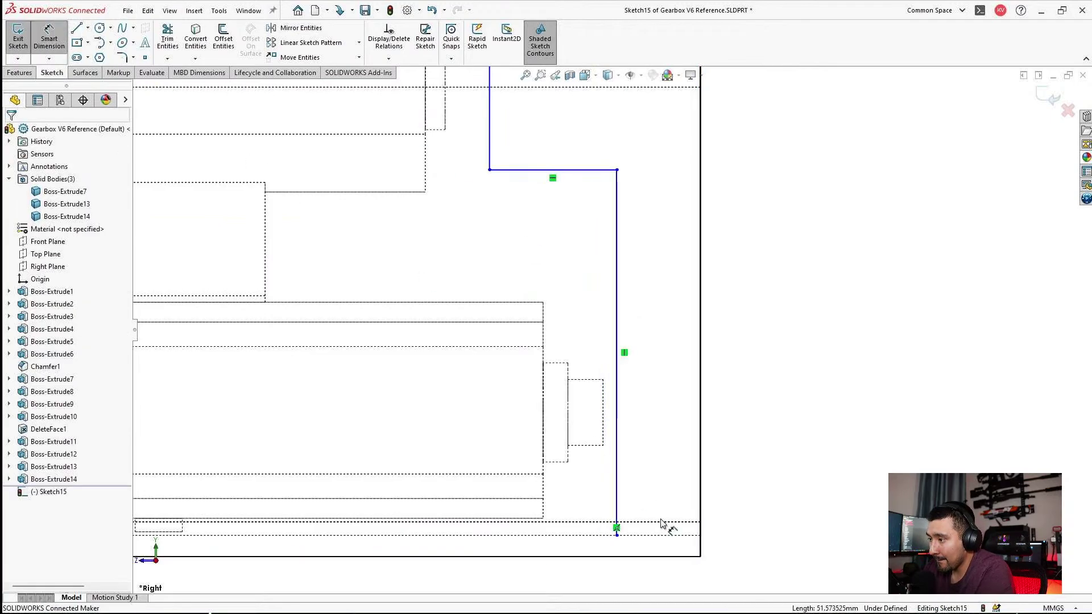
click(568, 400)
click(616, 354)
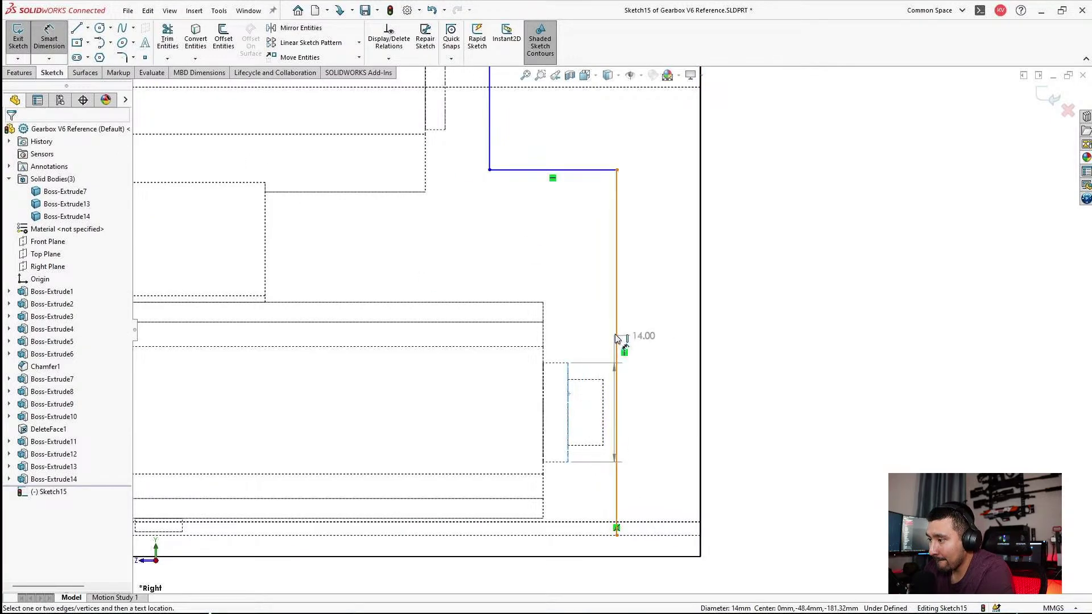
scroll(614, 341, up, 2)
click(670, 528)
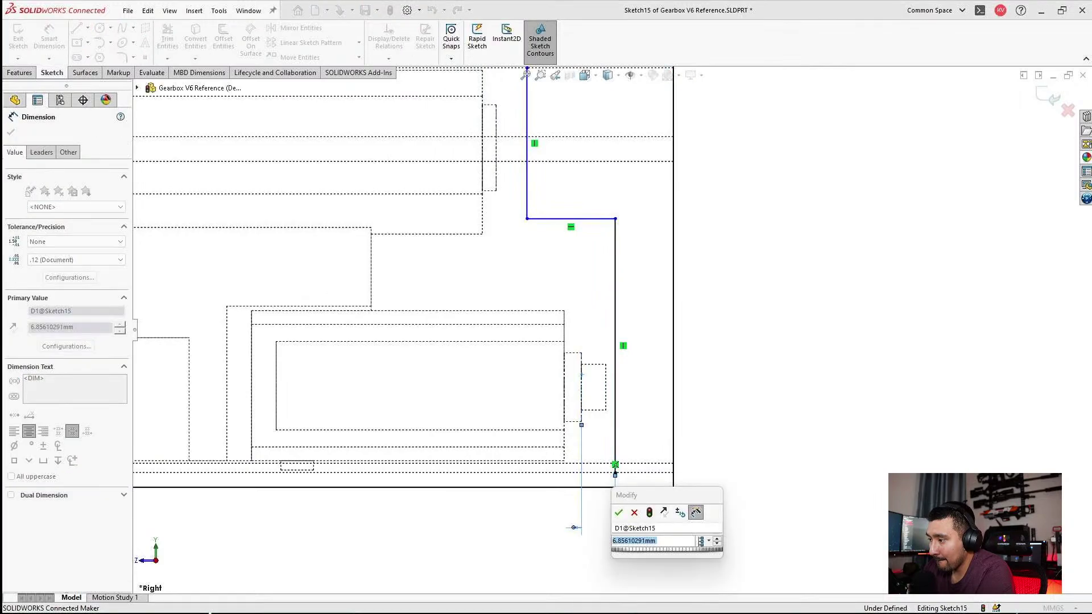
text(5)
key(Return)
click(746, 420)
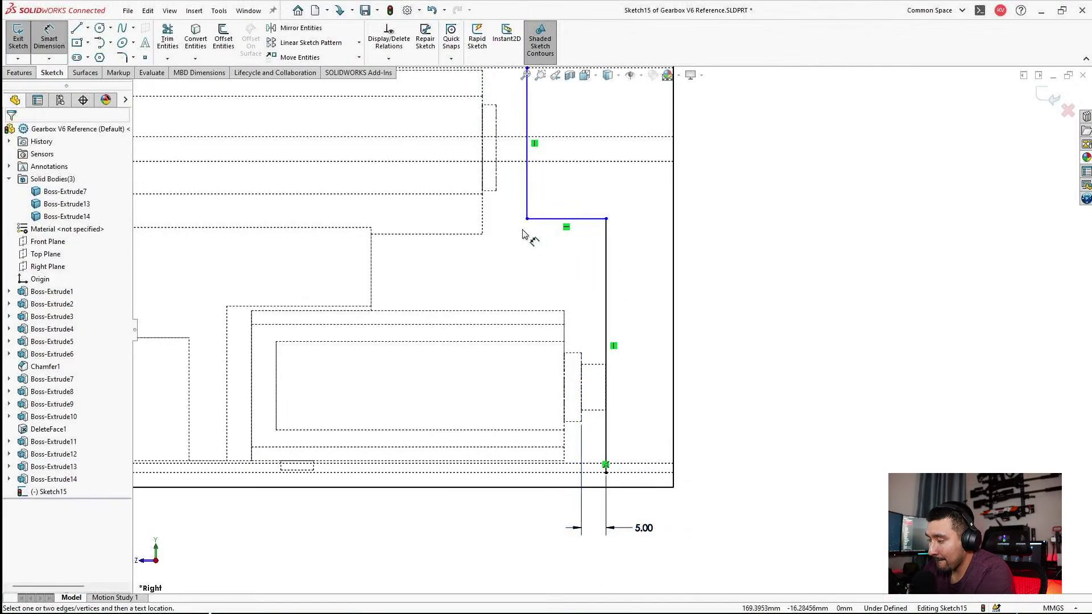
Dimension the gap between the motor housing's top edge and the horizontal step line as 5 mm.
click(544, 310)
click(564, 219)
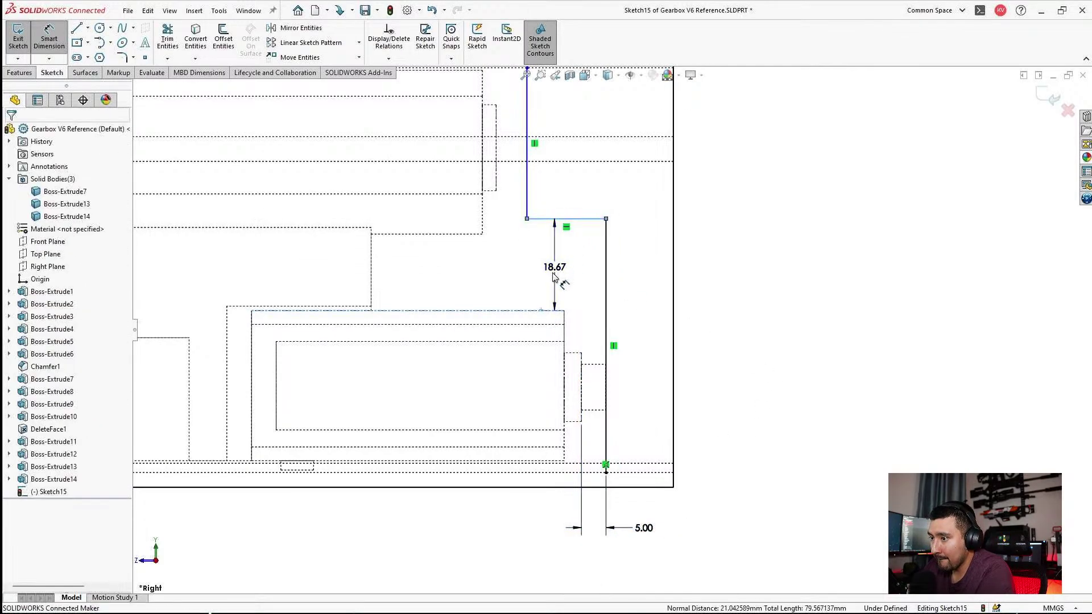
click(553, 277)
text(5)
key(Return)
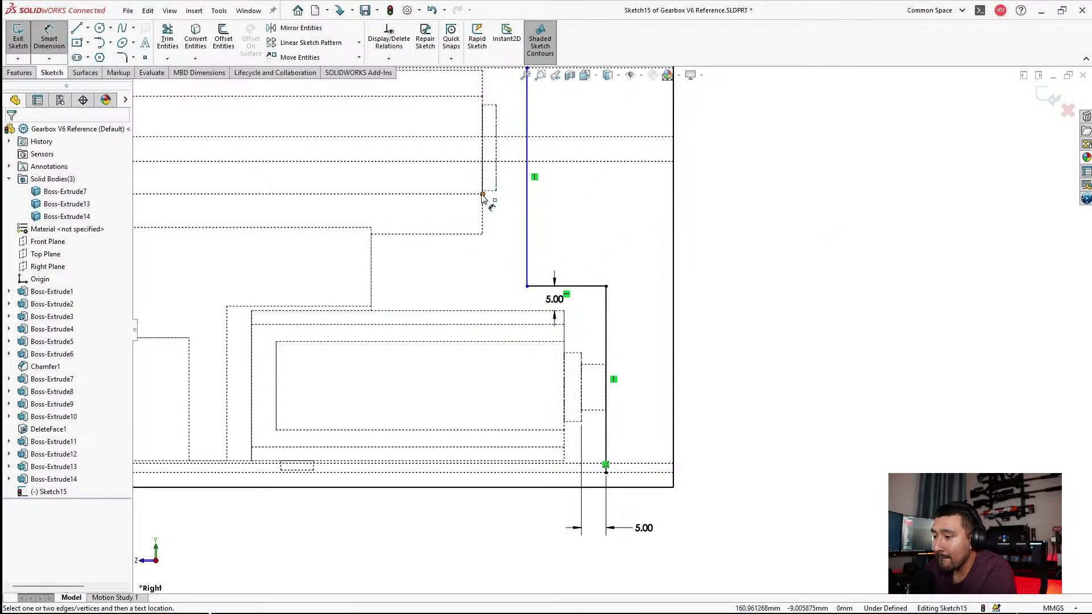
Dimension the gap between the gearbox's upper rear end and the upper vertical sketch line as 5 mm.
click(526, 207)
scroll(530, 196, up, 5)
scroll(495, 108, down, 6)
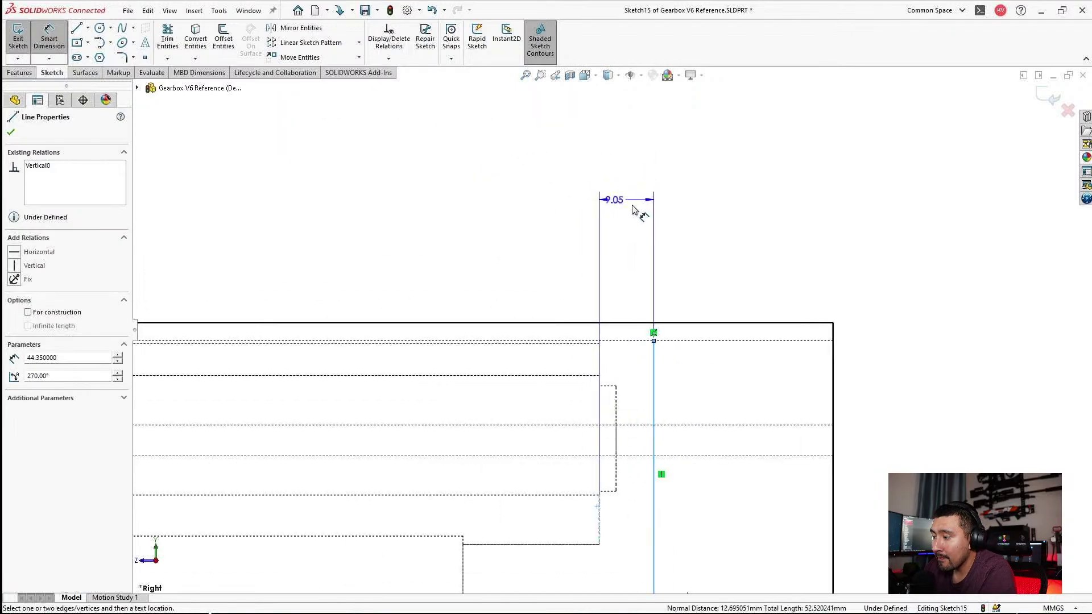
click(717, 252)
text(5)
key(Return)
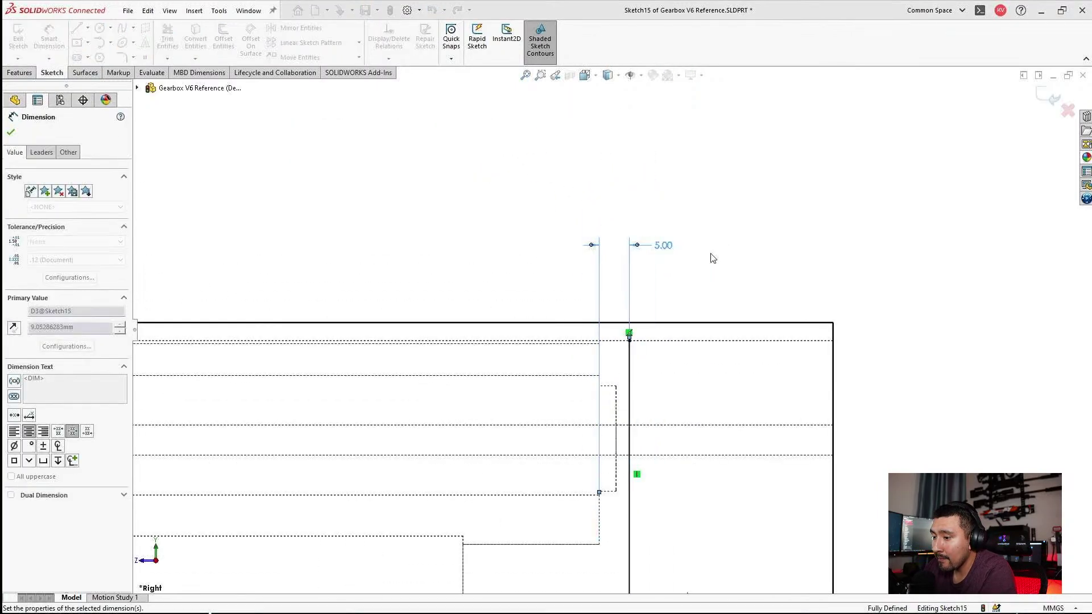
key(Escape)
Set up a boss extrude of the stepped sketch up to the shell body in both directions, and switch the display to Shaded With Edges.
scroll(732, 363, up, 4)
middle_drag(733, 373, 651, 423)
scroll(635, 480, up, 1)
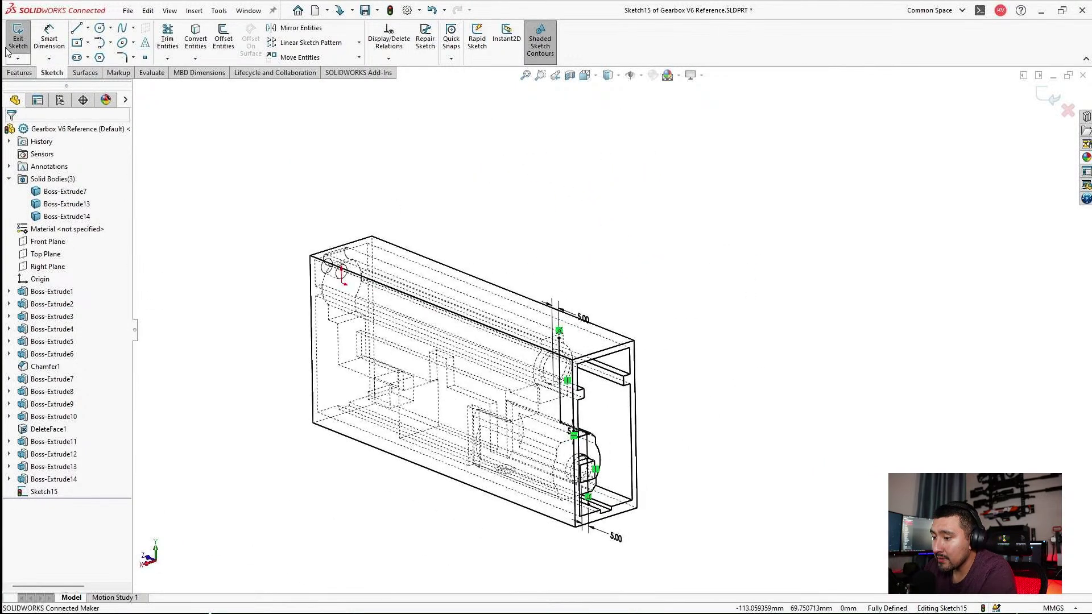
click(19, 73)
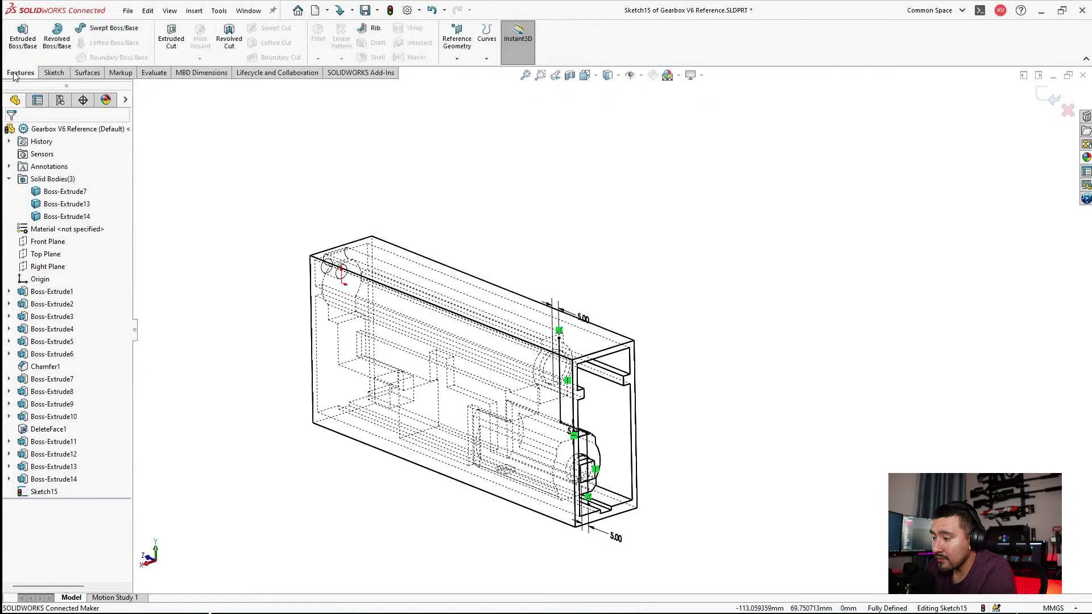
click(23, 39)
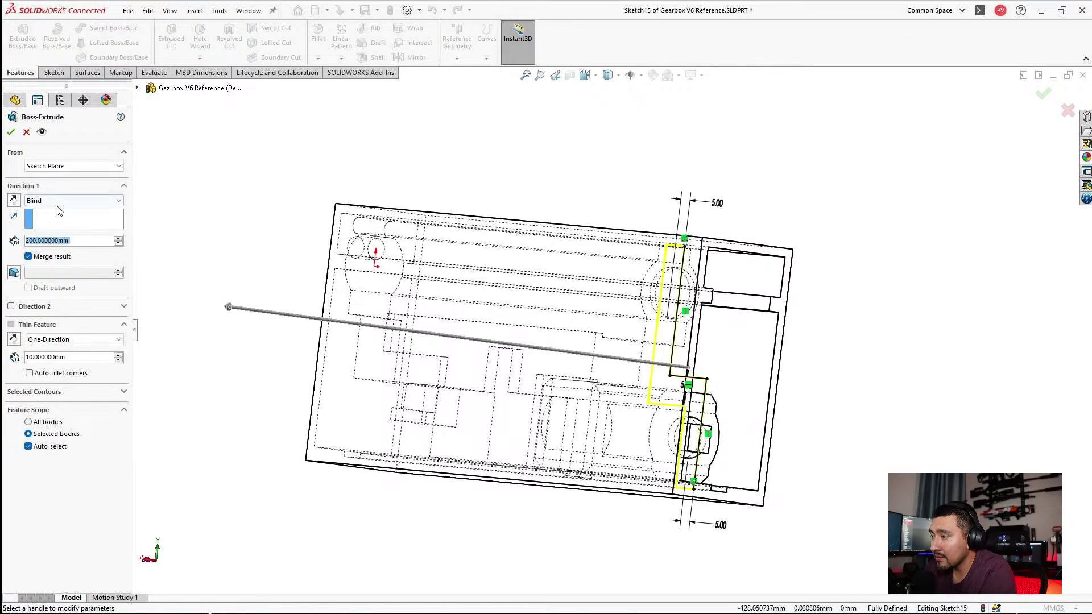
click(59, 201)
click(43, 255)
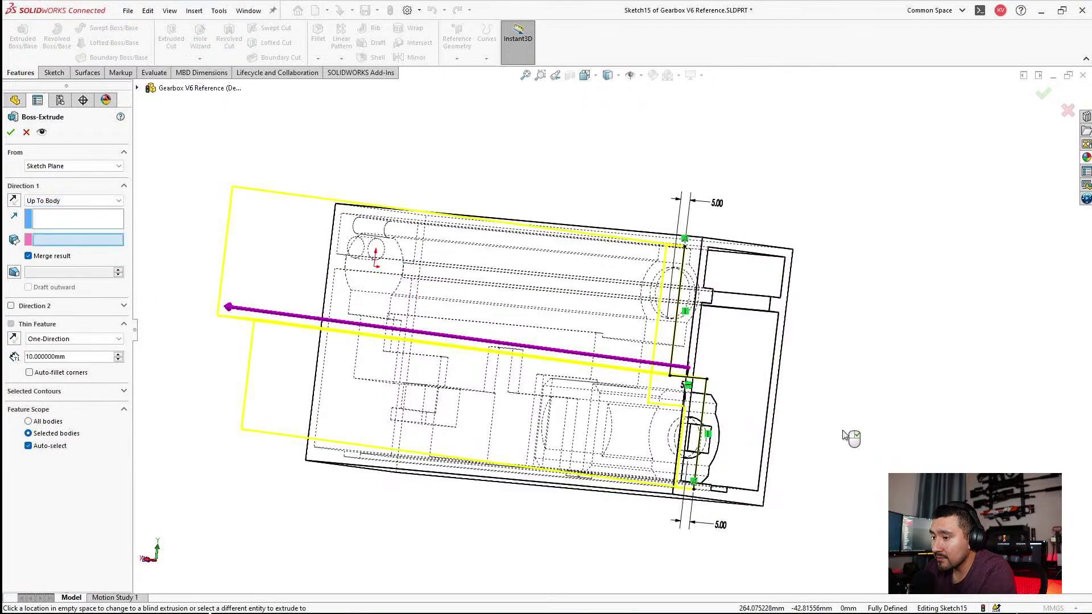
middle_drag(851, 436, 640, 368)
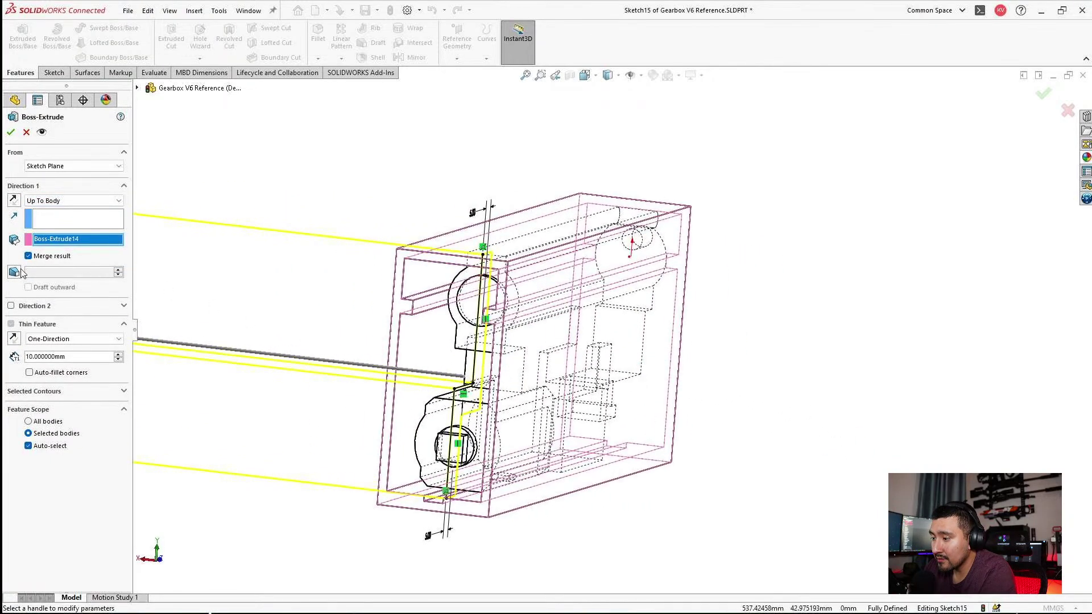
click(12, 306)
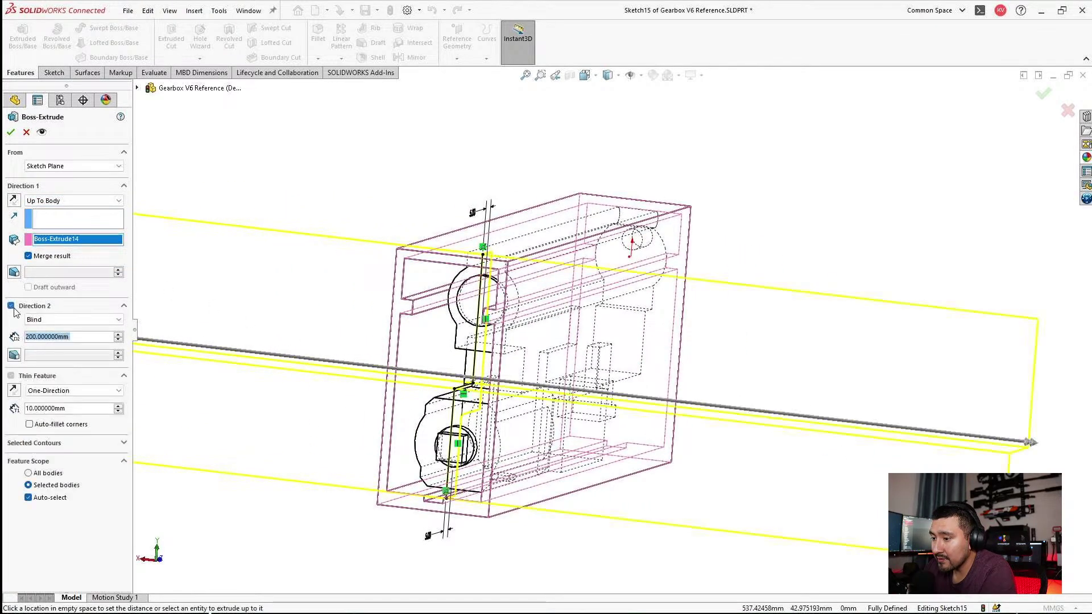
click(63, 320)
click(46, 374)
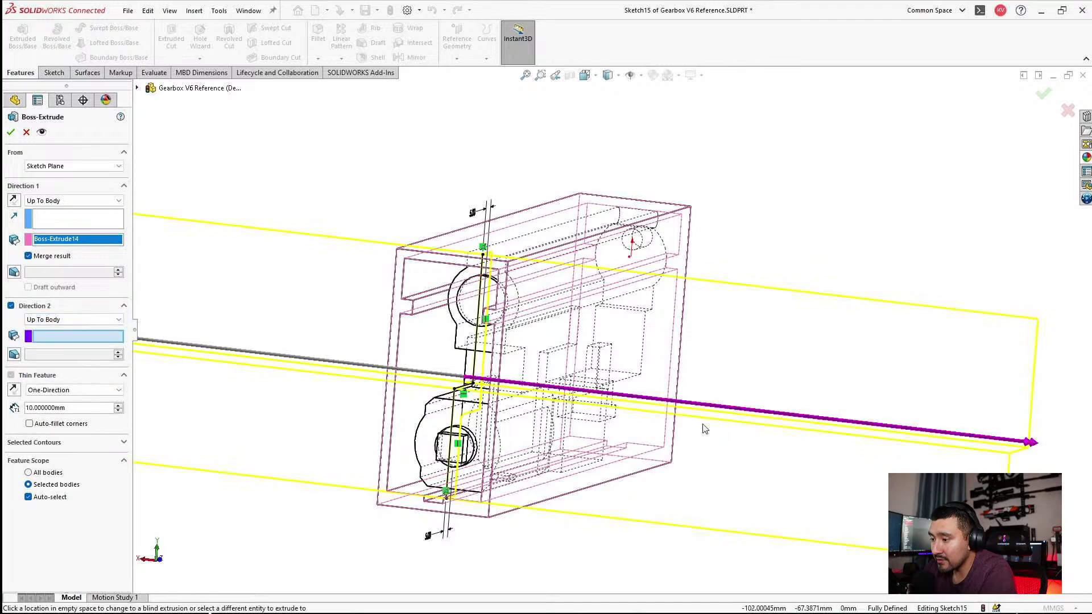
click(618, 439)
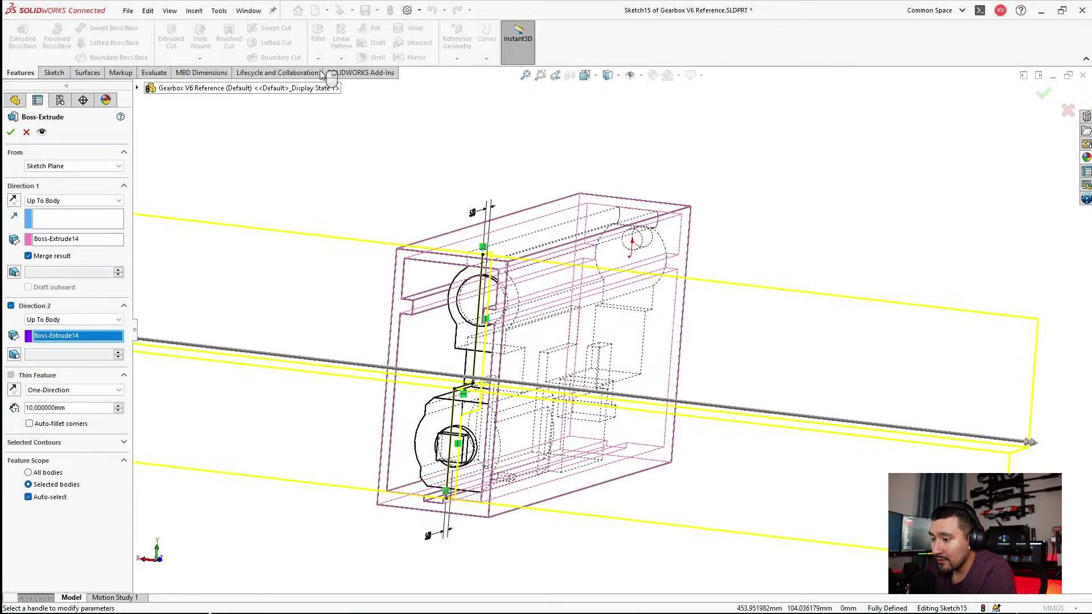
click(608, 75)
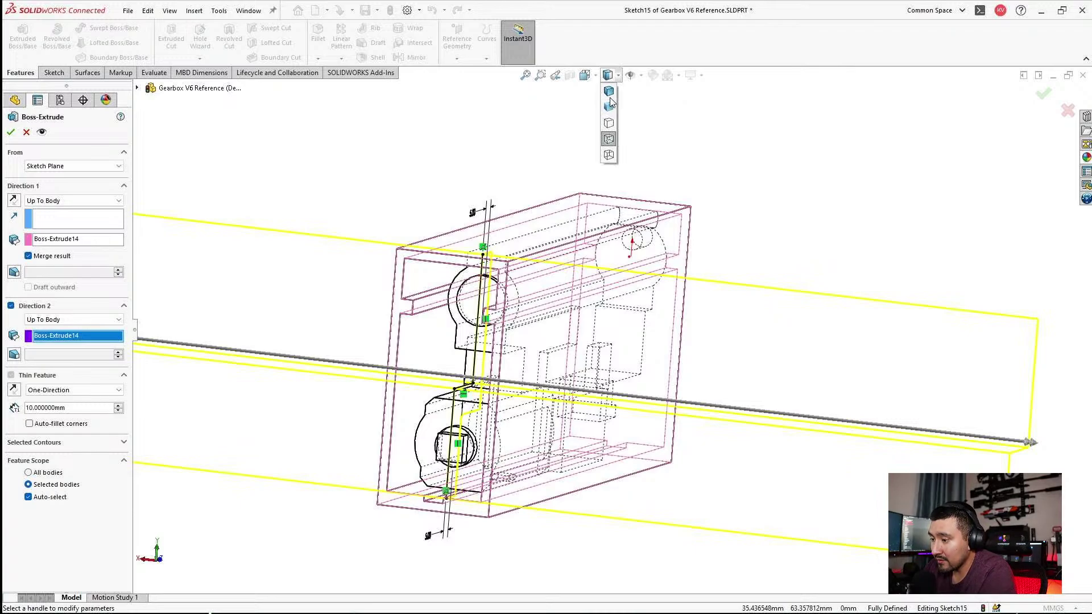
click(610, 104)
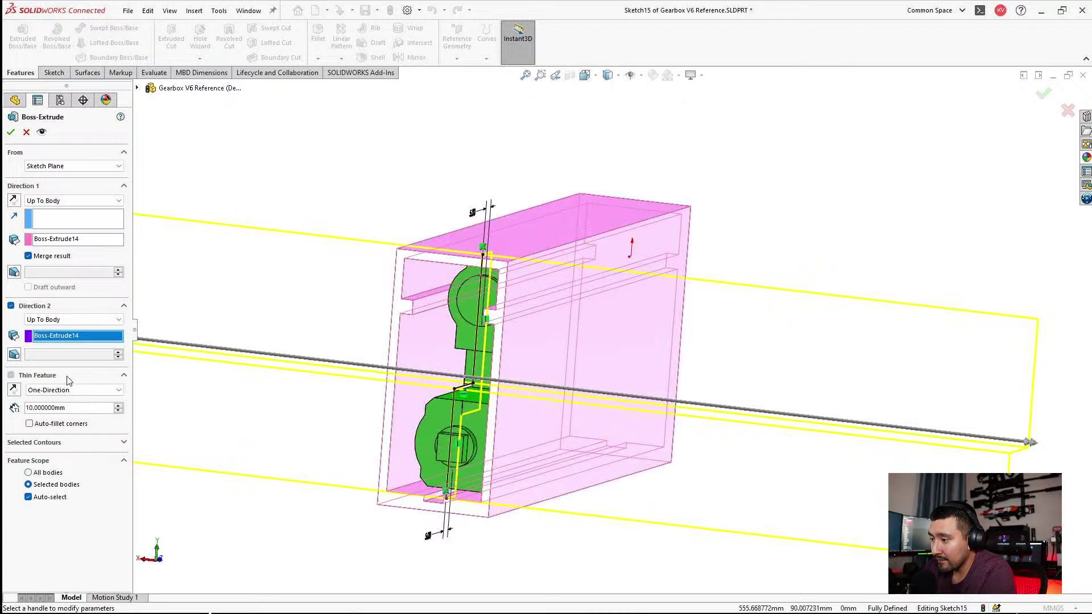
Flip the thin wall to the side away from the gearbox, make it 3 mm thick as a separate unmerged body, and finish the extrude.
click(14, 390)
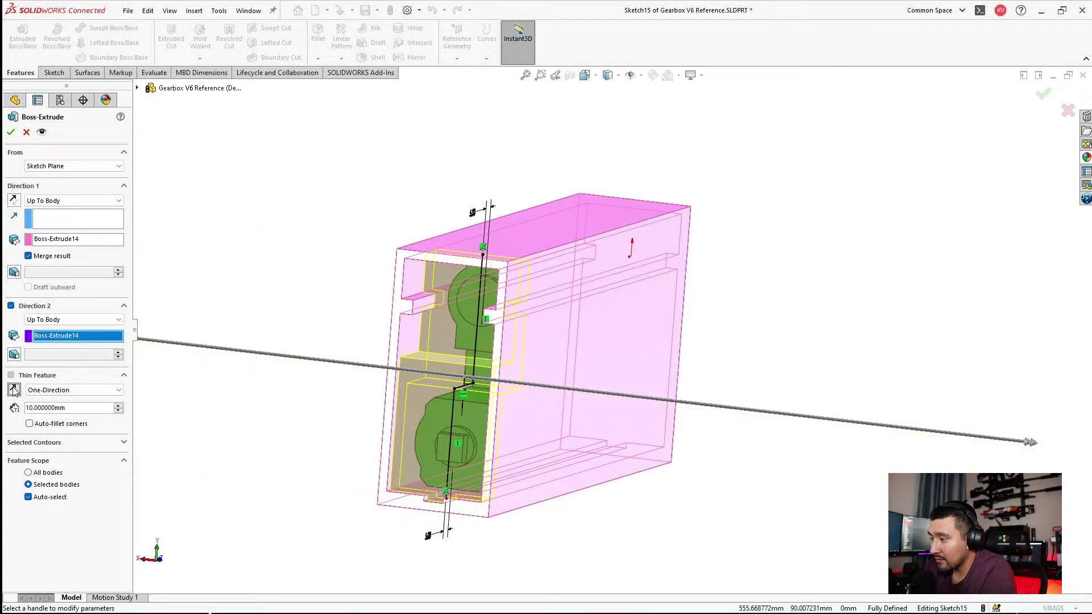
click(49, 256)
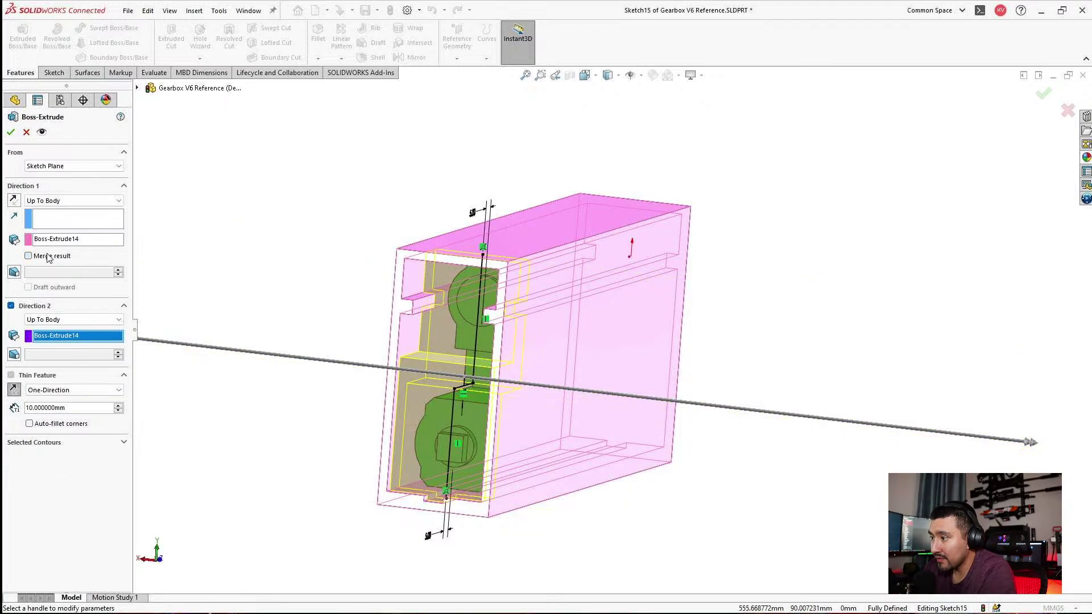
middle_drag(577, 392, 250, 374)
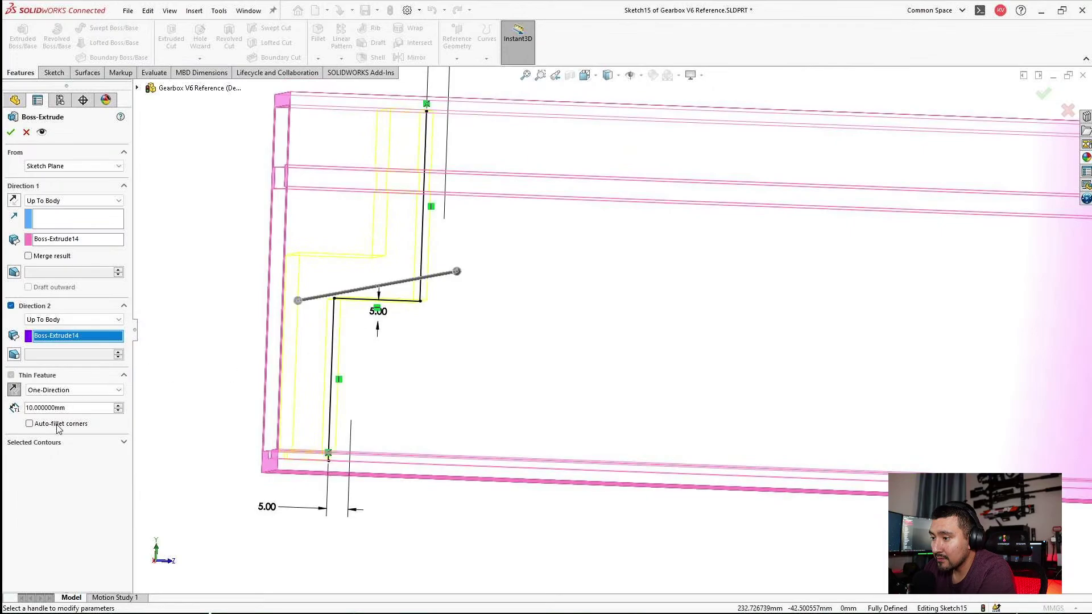
text(m)
key(Return)
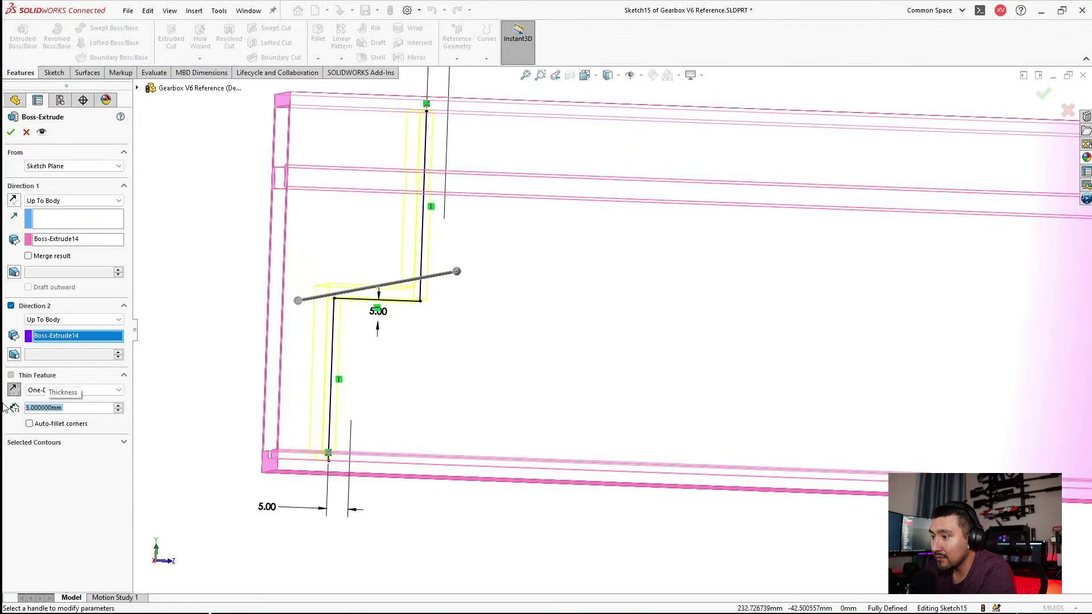
key(Return)
Hide the outer shell body and clear the selection.
click(620, 282)
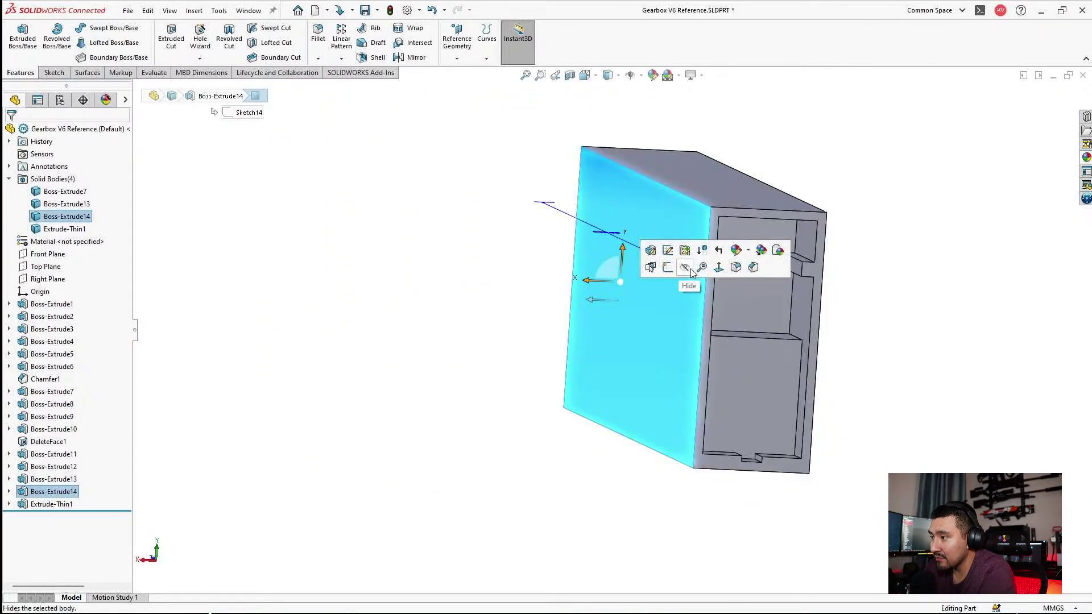
click(687, 270)
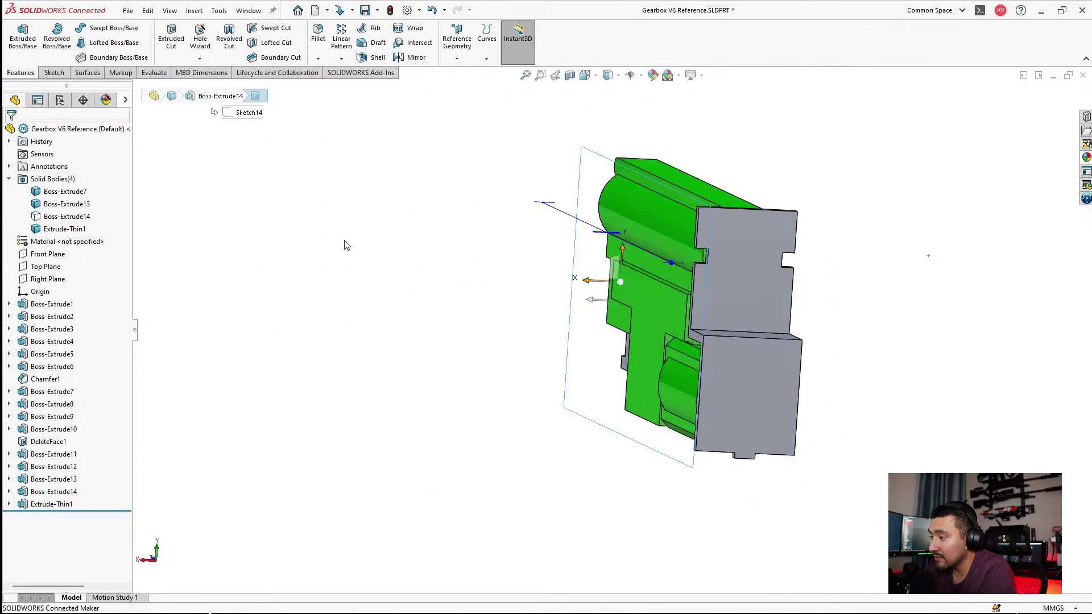
click(346, 245)
Save the part to this PC.
key(ctrl+s)
click(128, 10)
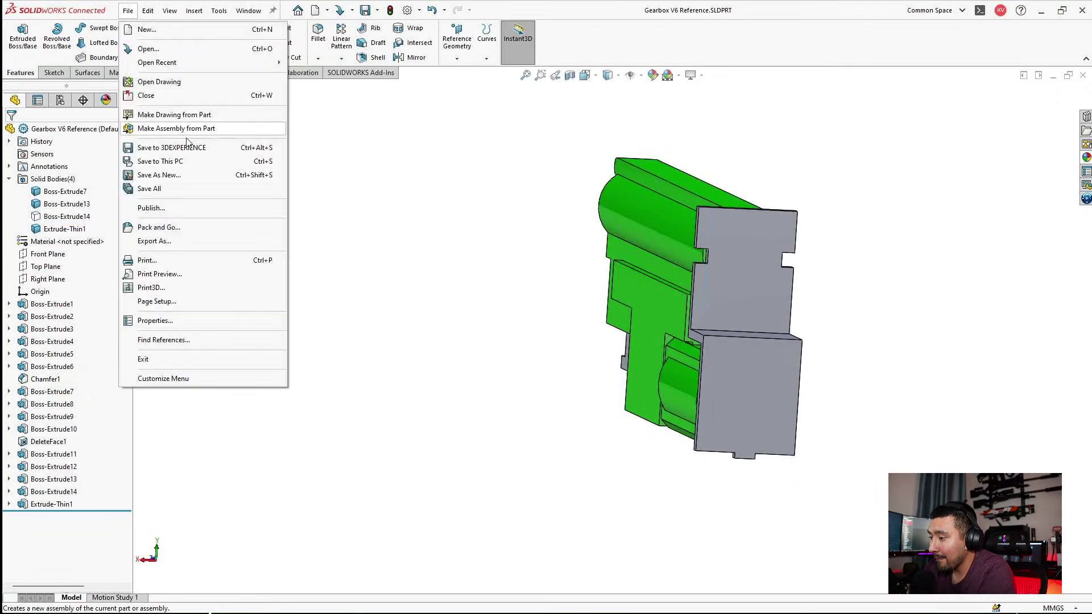
click(177, 162)
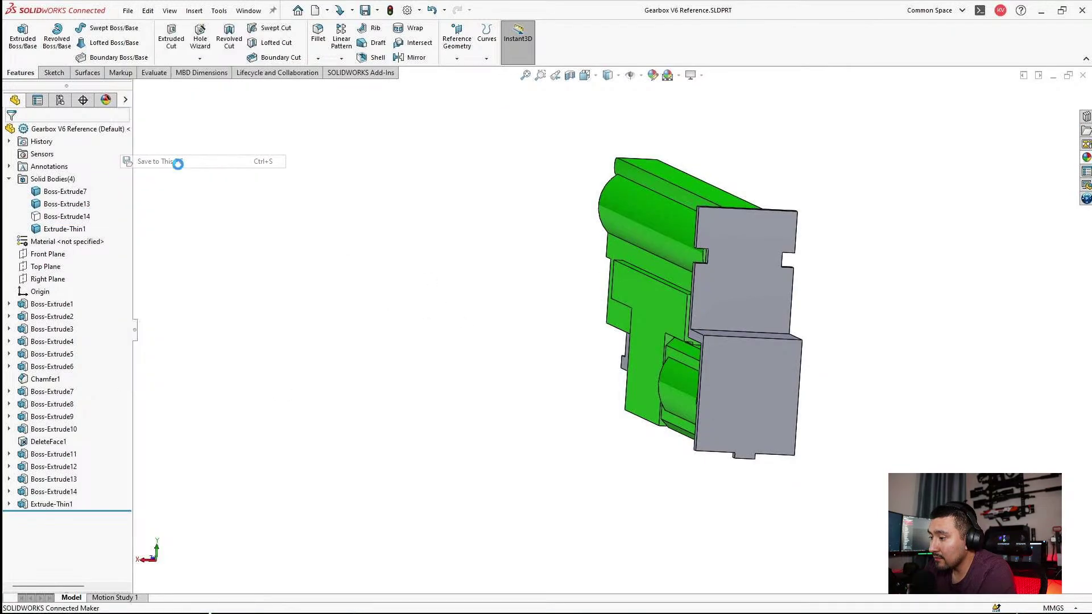
Remove the rail notches from both side edges of the stepped plate by deleting and patching their three faces on each side.
middle_drag(436, 268, 569, 236)
scroll(933, 376, up, 2)
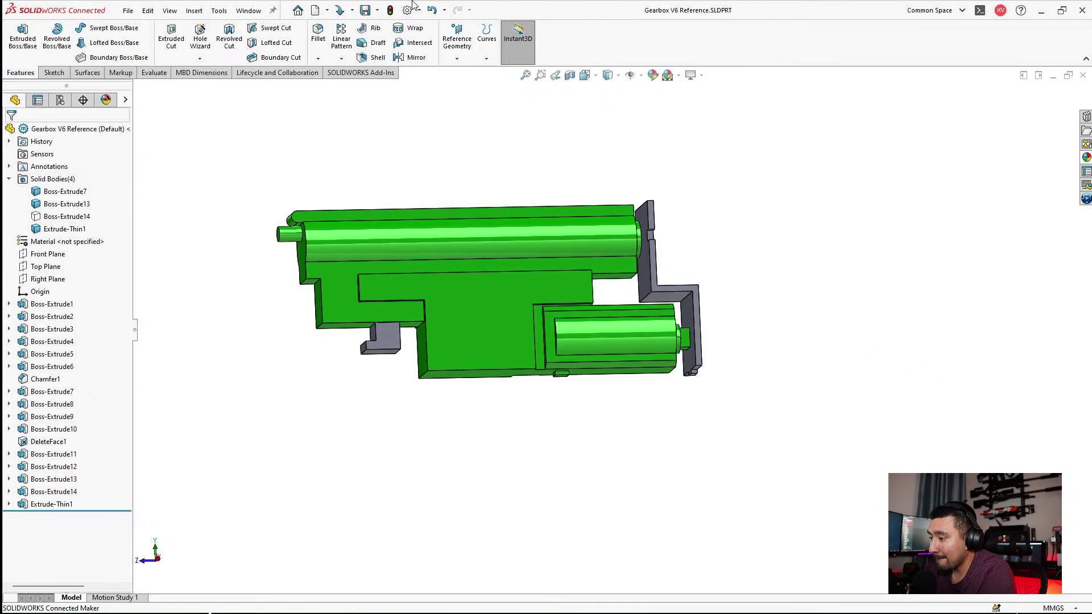
click(86, 72)
click(363, 28)
scroll(613, 209, down, 8)
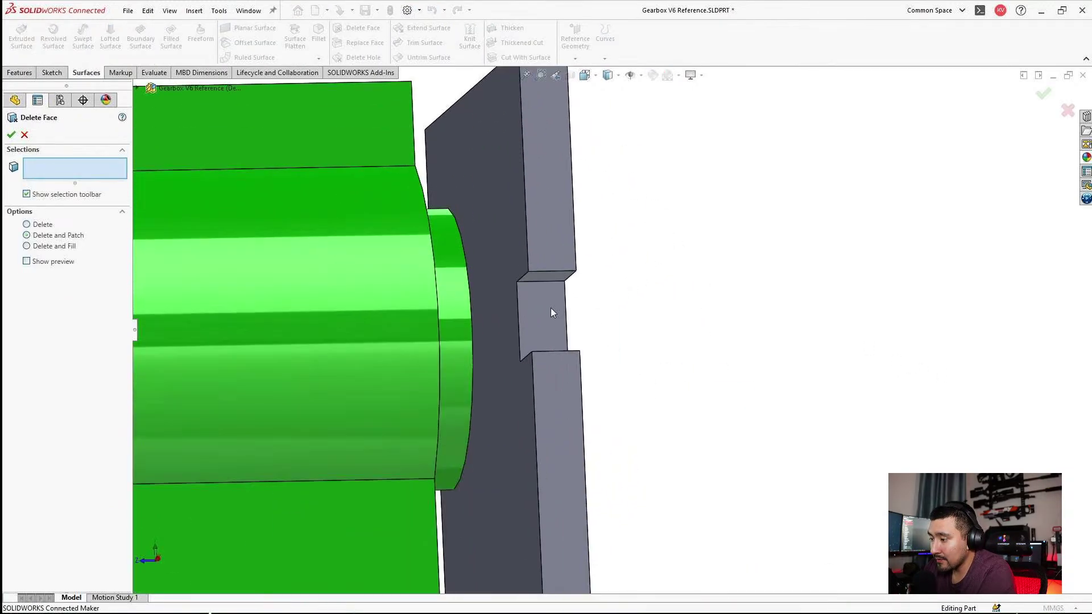
click(551, 308)
click(540, 277)
middle_drag(541, 277, 571, 364)
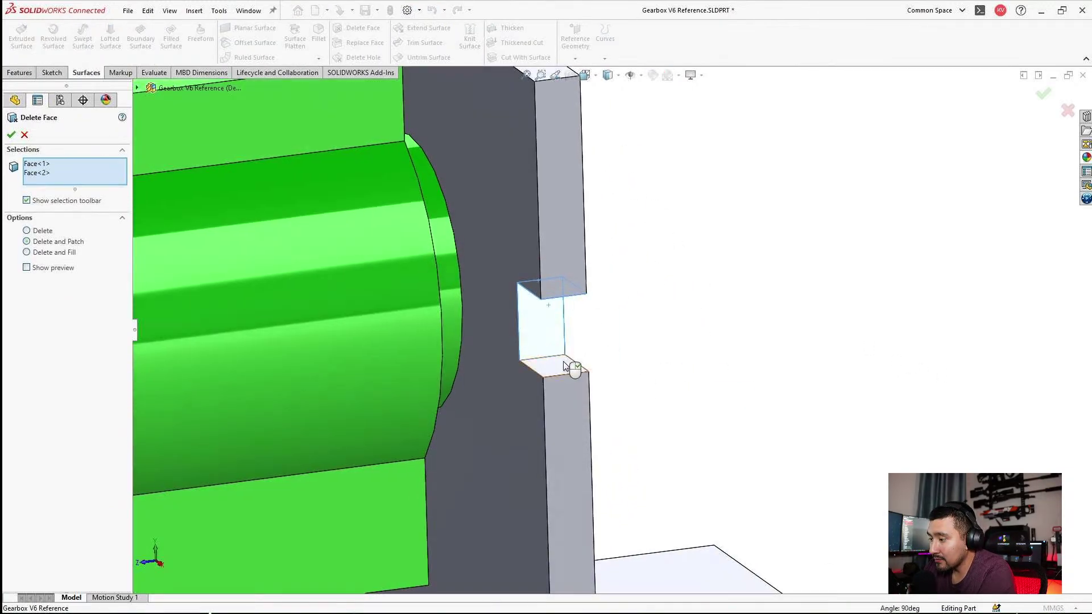
click(572, 368)
scroll(535, 347, up, 4)
middle_drag(486, 327, 766, 363)
scroll(766, 368, down, 2)
click(569, 299)
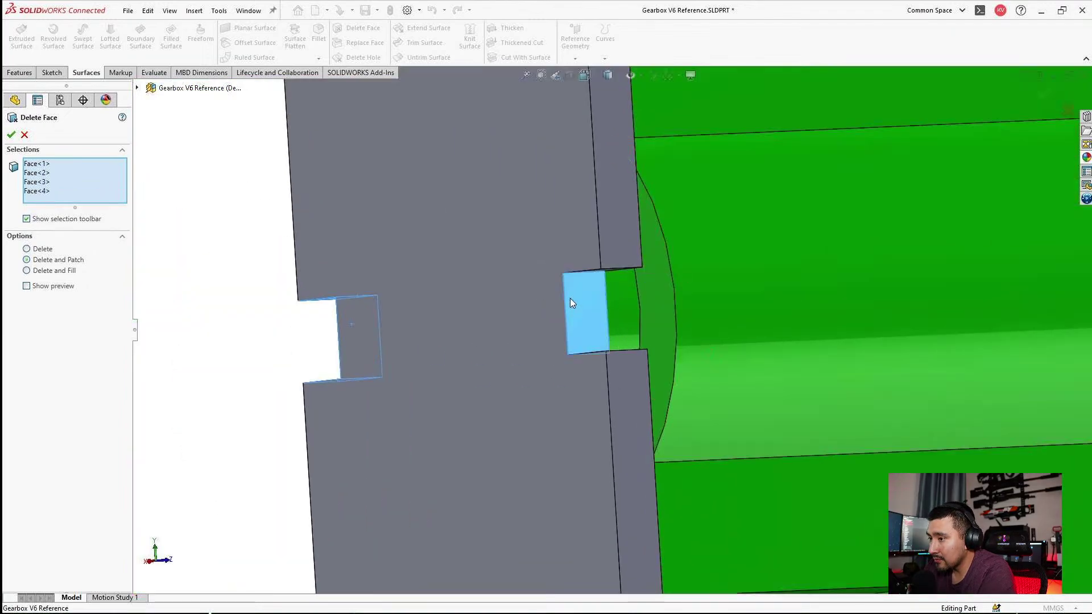
mouse_move(570, 299)
middle_down()
mouse_move(591, 273)
mouse_move(580, 330)
mouse_move(610, 346)
mouse_move(616, 415)
mouse_move(670, 403)
mouse_move(662, 408)
middle_up()
click(592, 272)
click(611, 345)
click(11, 135)
On the stepped plate's side face, sketch a closed right triangle about 41 mm tall, spanning the upper wall and the horizontal step.
scroll(421, 265, up, 3)
scroll(614, 399, down, 3)
click(582, 380)
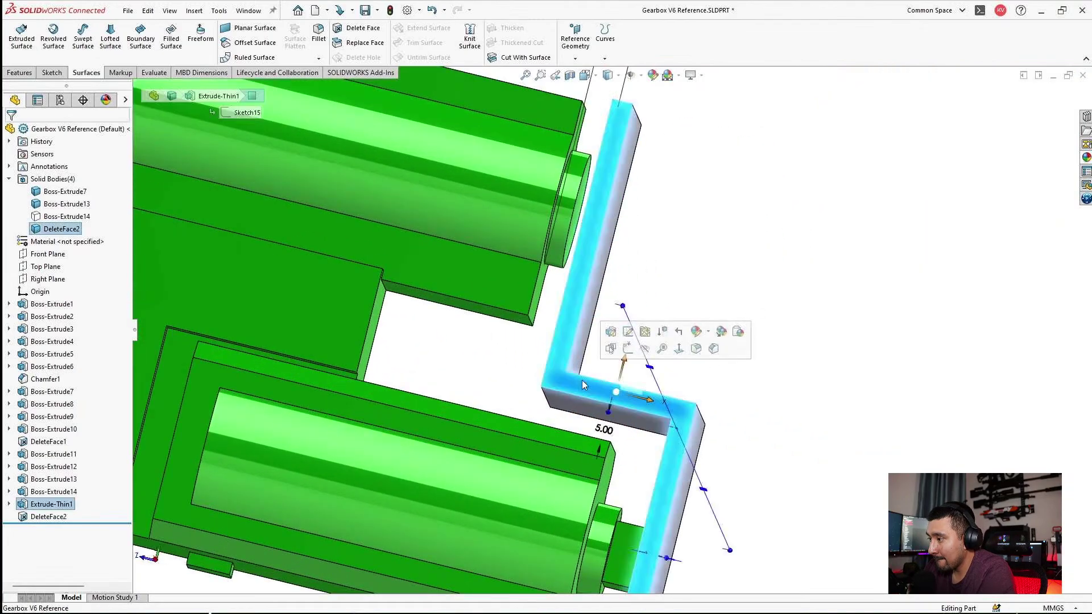
click(624, 348)
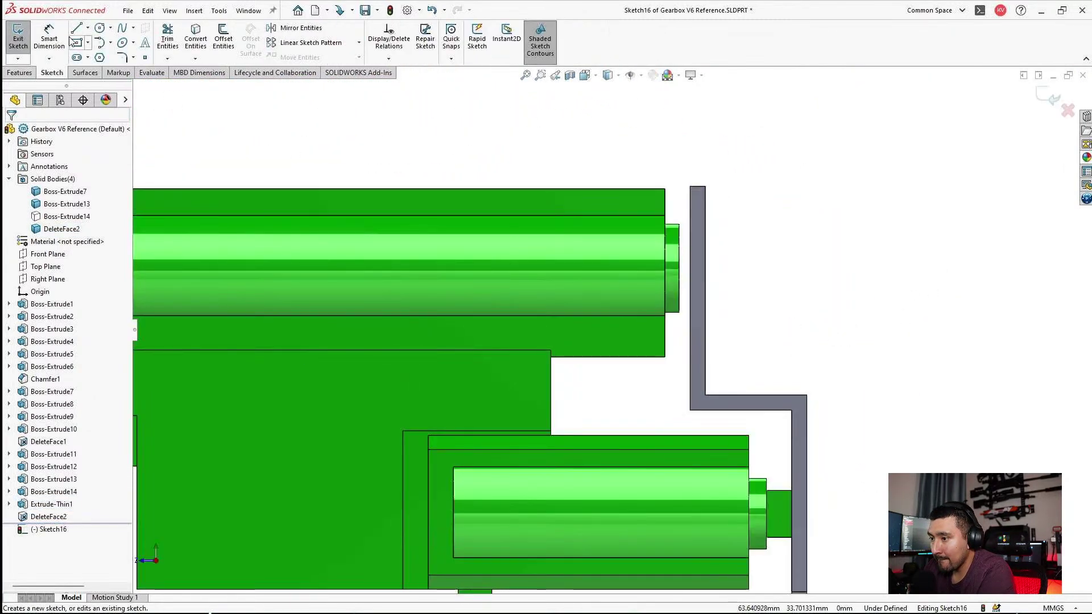
click(77, 30)
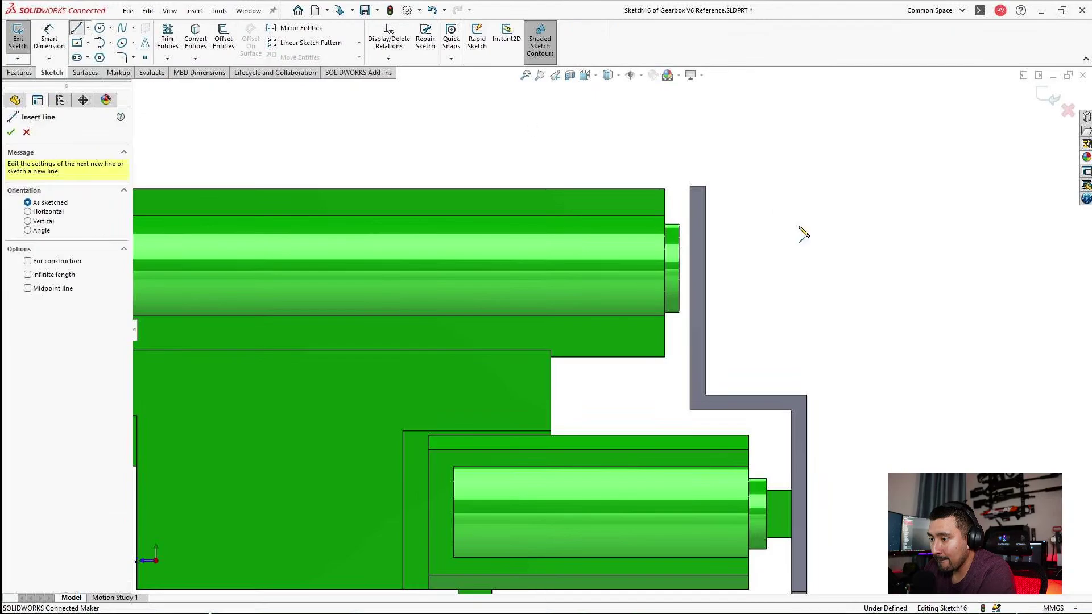
click(705, 186)
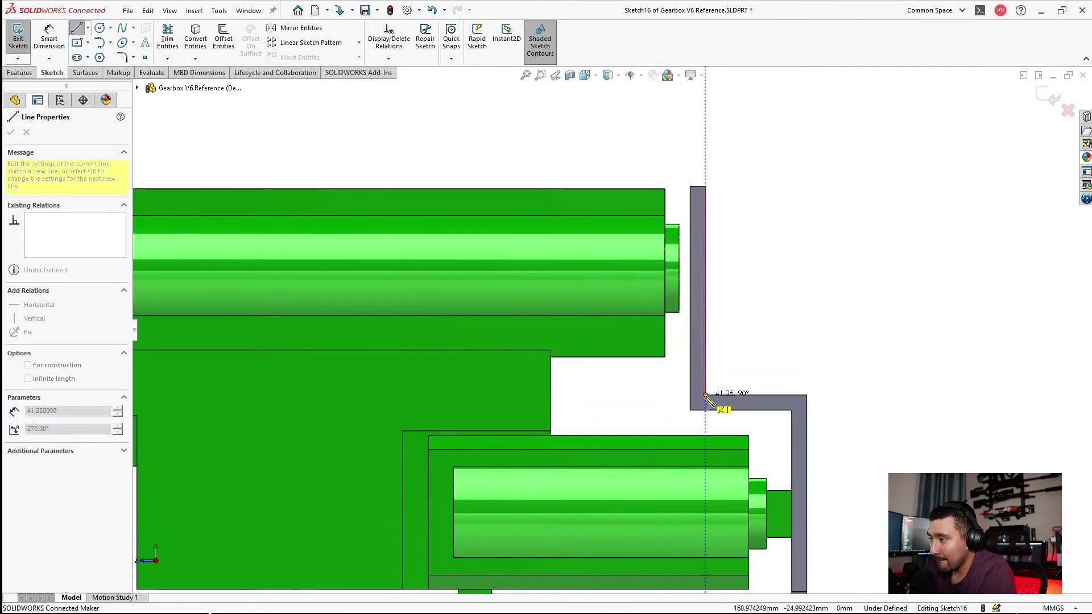
click(705, 394)
click(807, 394)
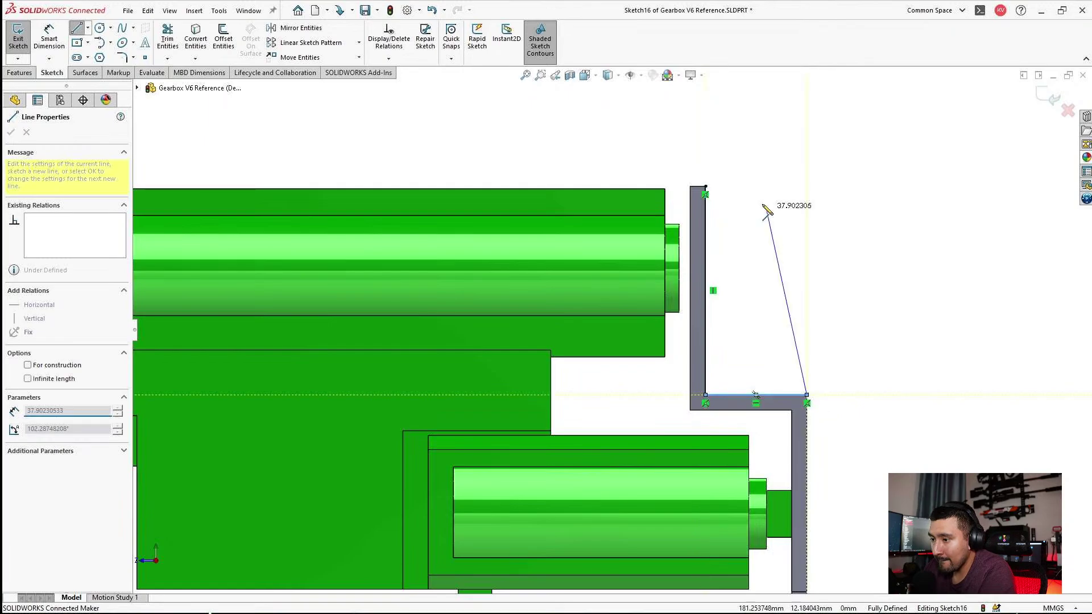
click(705, 186)
scroll(766, 324, up, 2)
key(Escape)
Extrude the triangle 3 mm inward across the stepped plate as a gusset merged with the plate.
scroll(767, 323, up, 3)
middle_drag(767, 324, 703, 378)
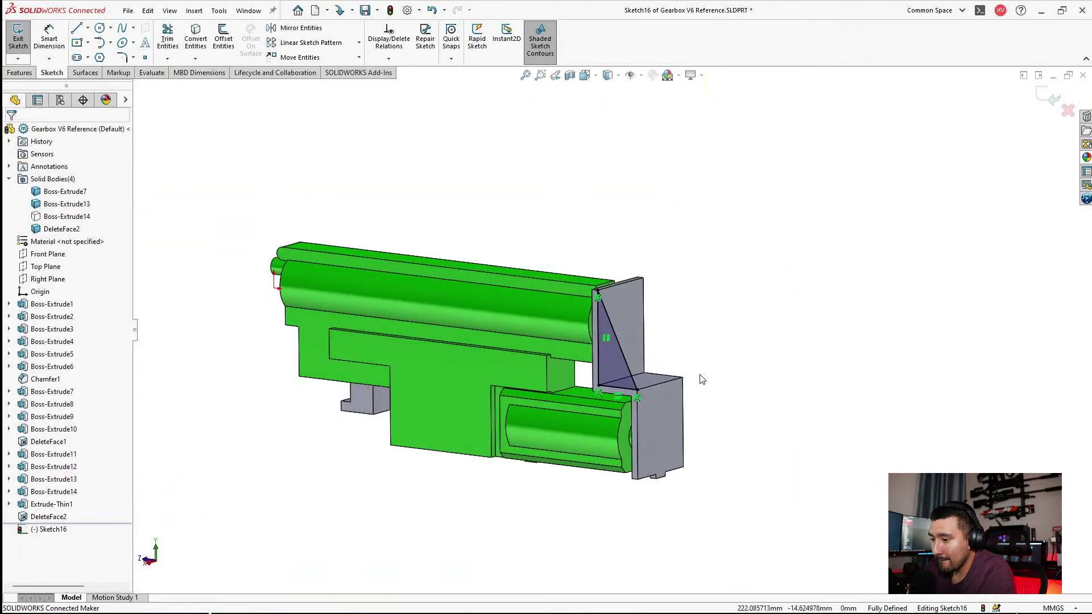
scroll(705, 379, down, 4)
click(14, 73)
click(23, 40)
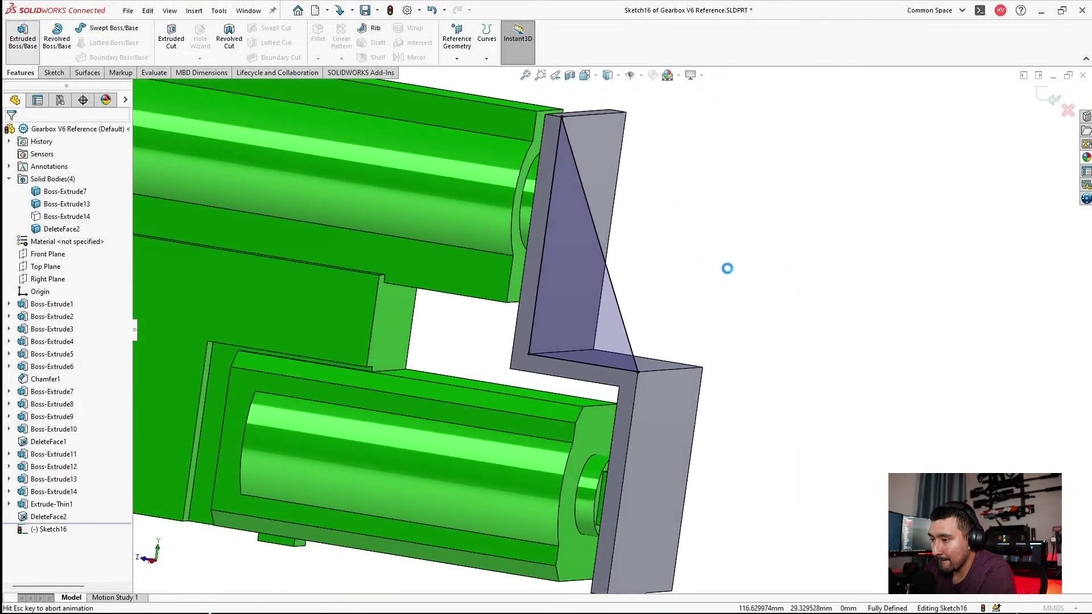
text(3)
key(Return)
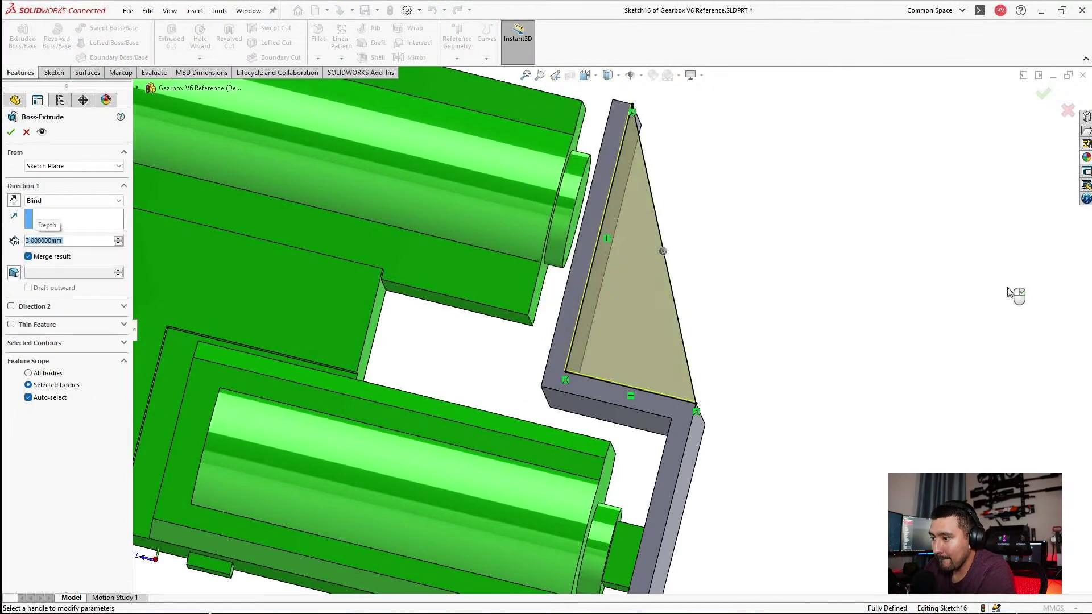
middle_drag(548, 236, 180, 272)
click(14, 200)
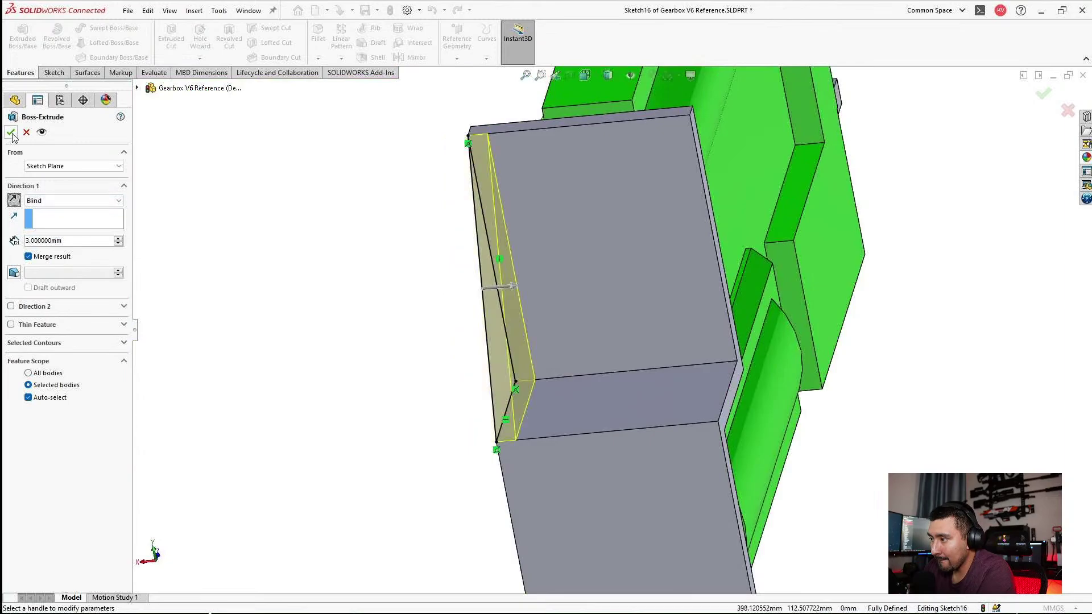
click(10, 132)
Mirror the triangular gusset about the Right Plane to the opposite side of the stepped plate.
click(53, 529)
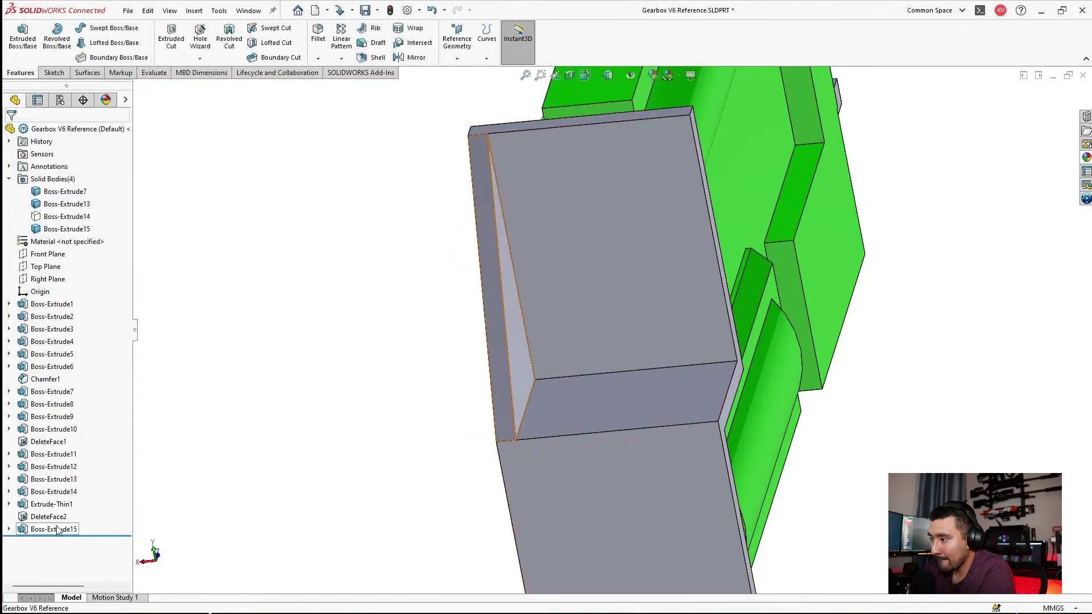
click(411, 57)
click(137, 88)
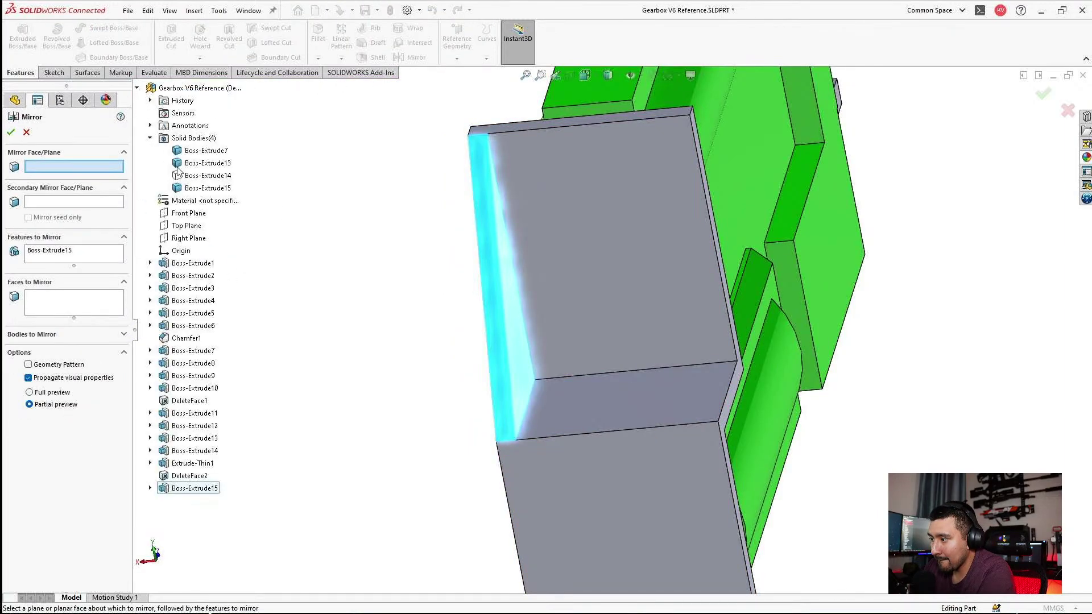
click(188, 238)
click(10, 132)
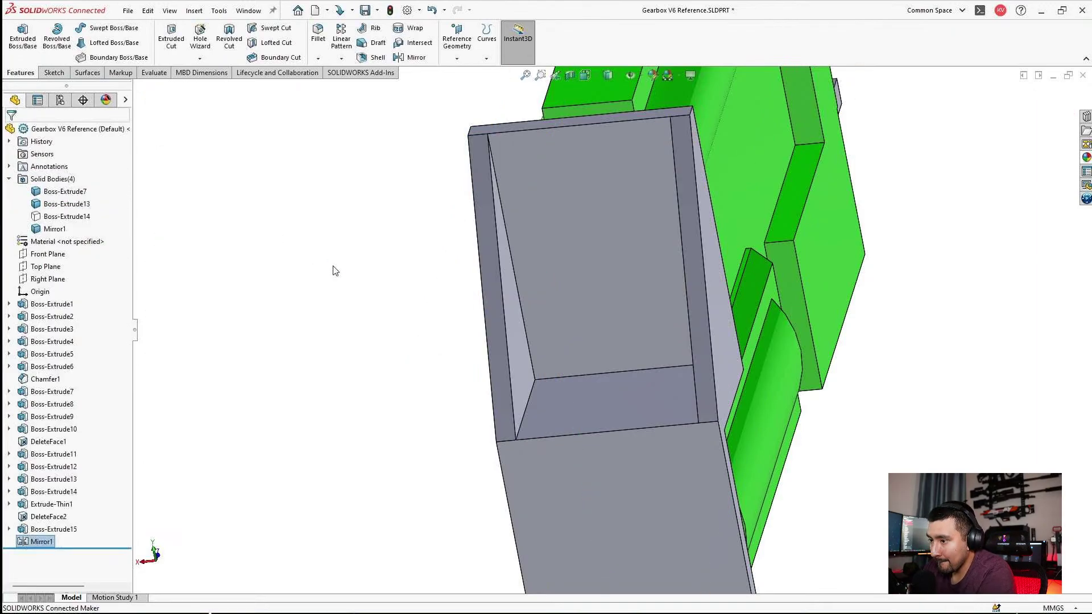
On the upper wall's outer face, sketch a circle offset 0.5 mm outward from the gearbox's 17.5 mm circular edge, with hidden lines visible.
click(611, 215)
click(640, 208)
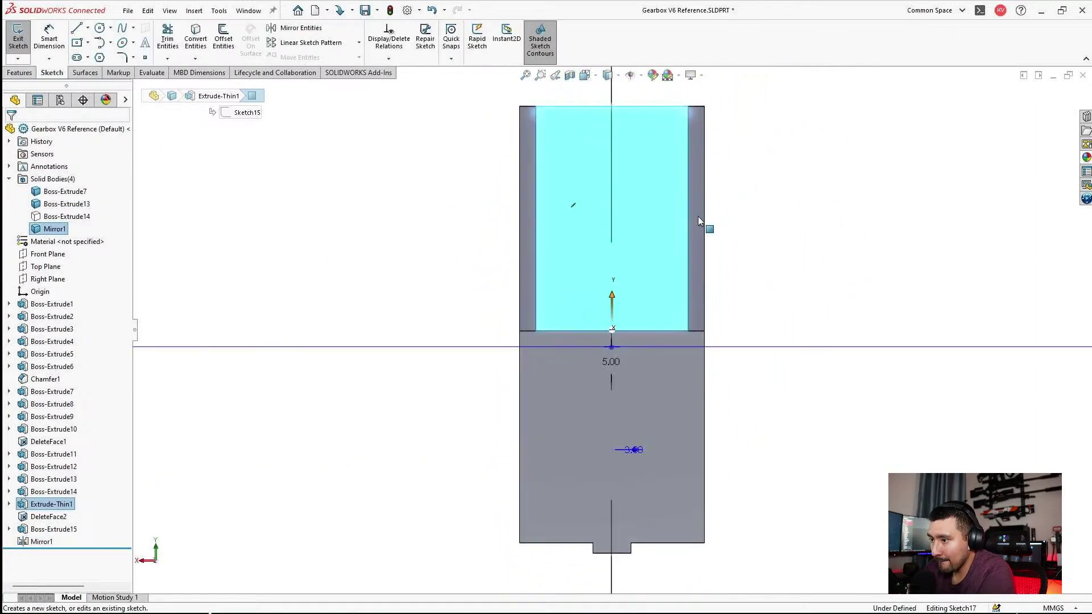
click(613, 139)
scroll(705, 169, down, 3)
click(626, 214)
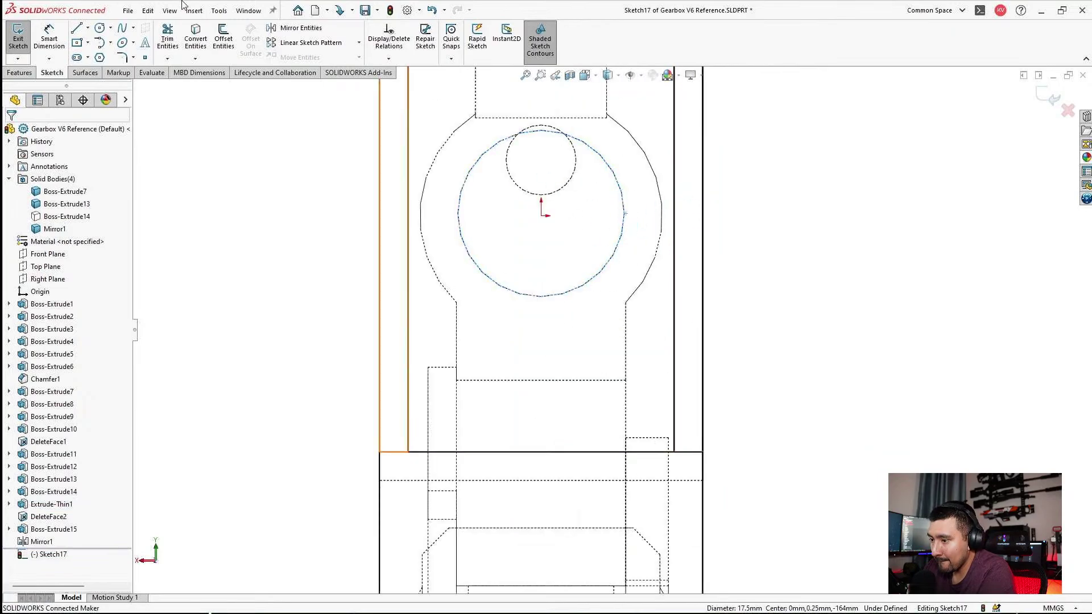
click(222, 40)
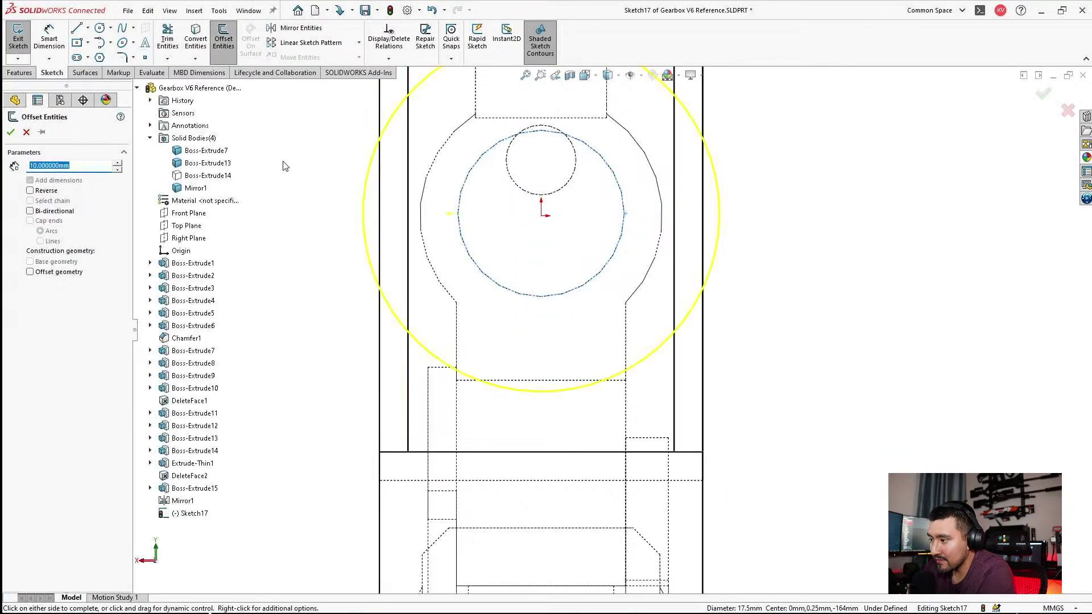
text(.5)
key(Return)
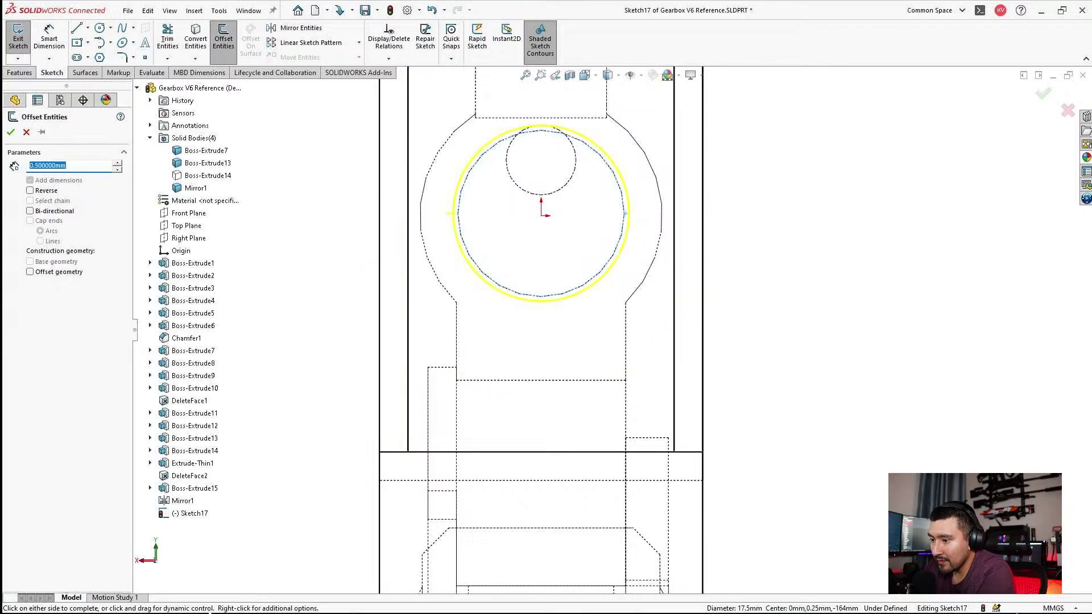
Extrude the circle as a 3 mm thin ring up to the gearbox's rear face, merged only with the stepped plate, and restore the shaded display.
click(21, 73)
click(22, 39)
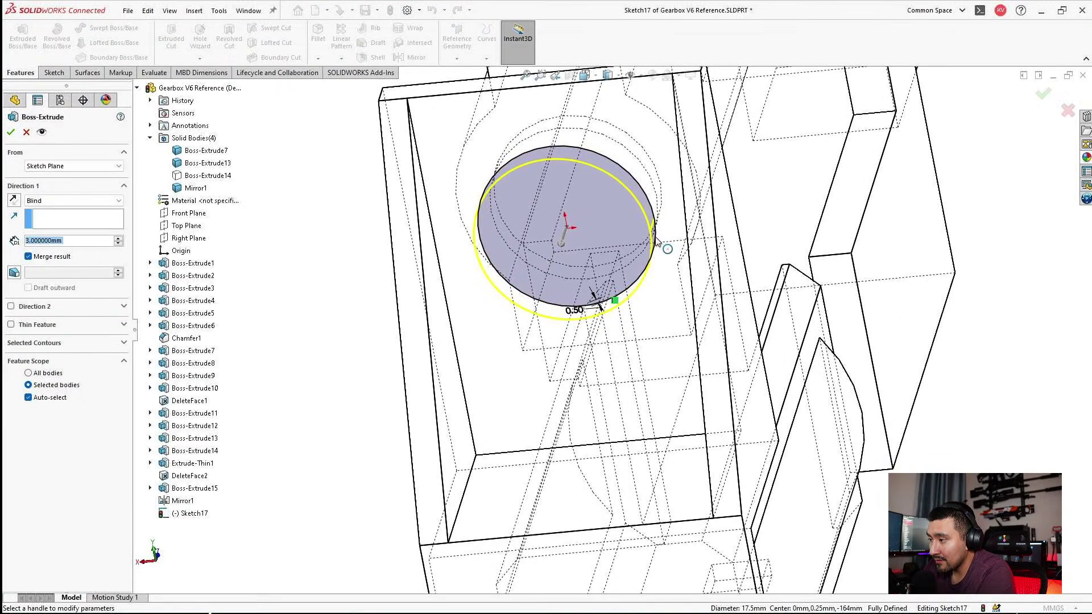
click(54, 202)
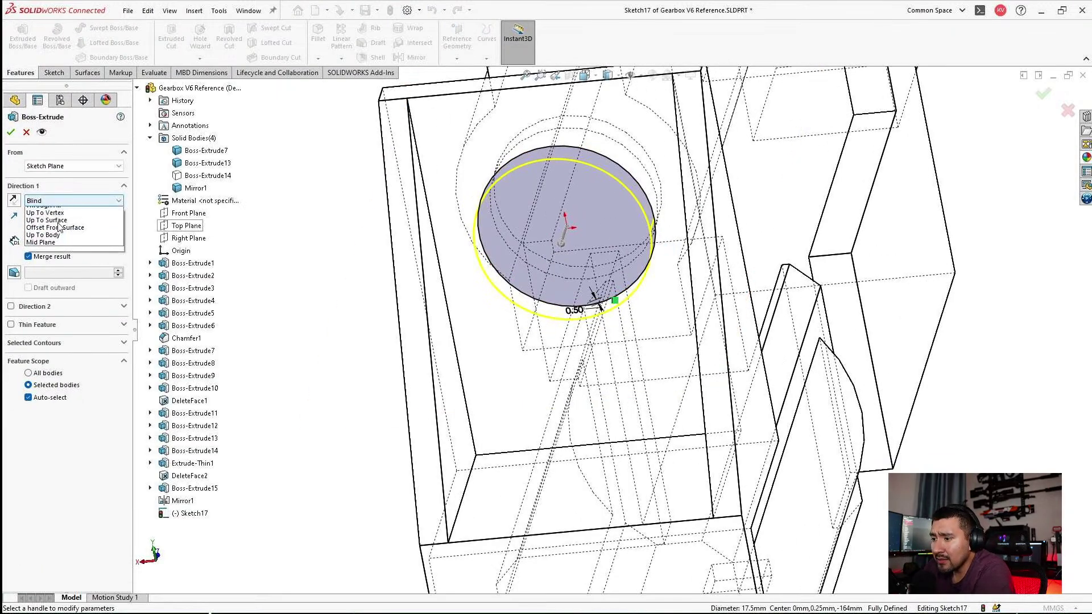
click(54, 233)
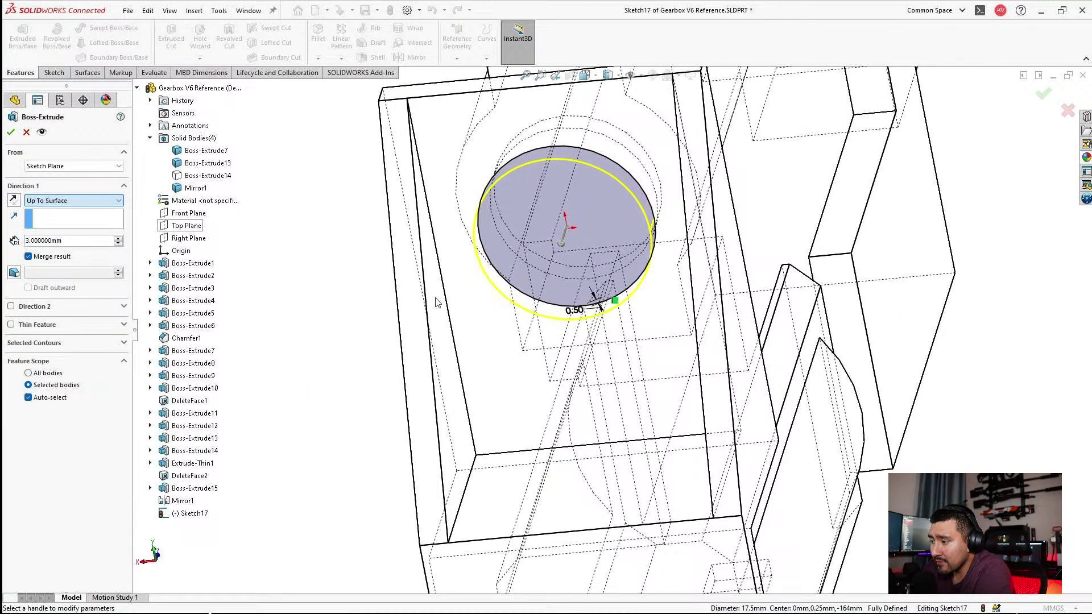
middle_drag(644, 263, 614, 205)
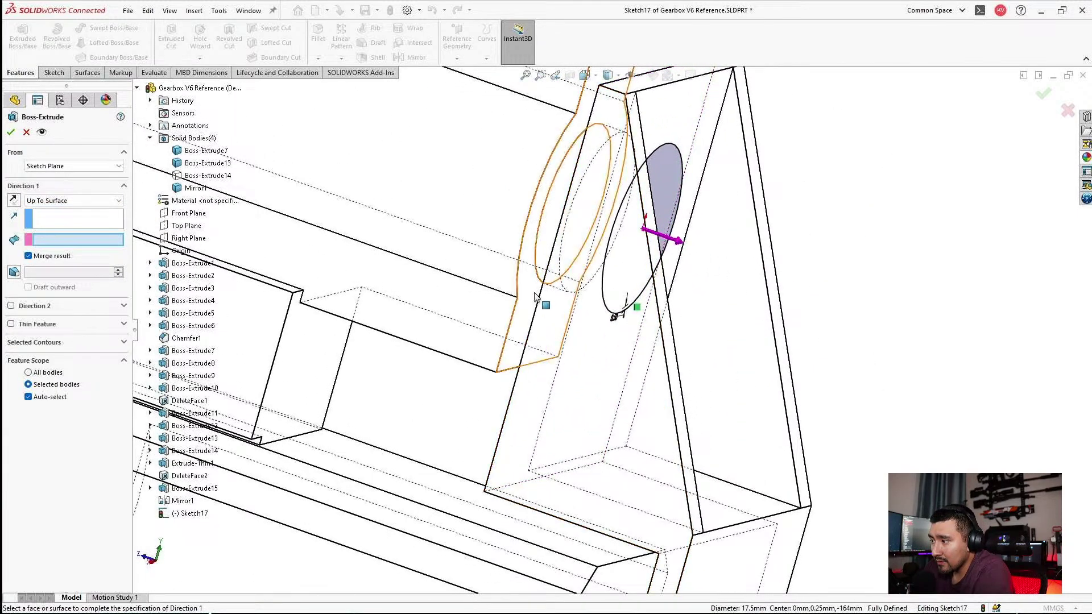
click(569, 228)
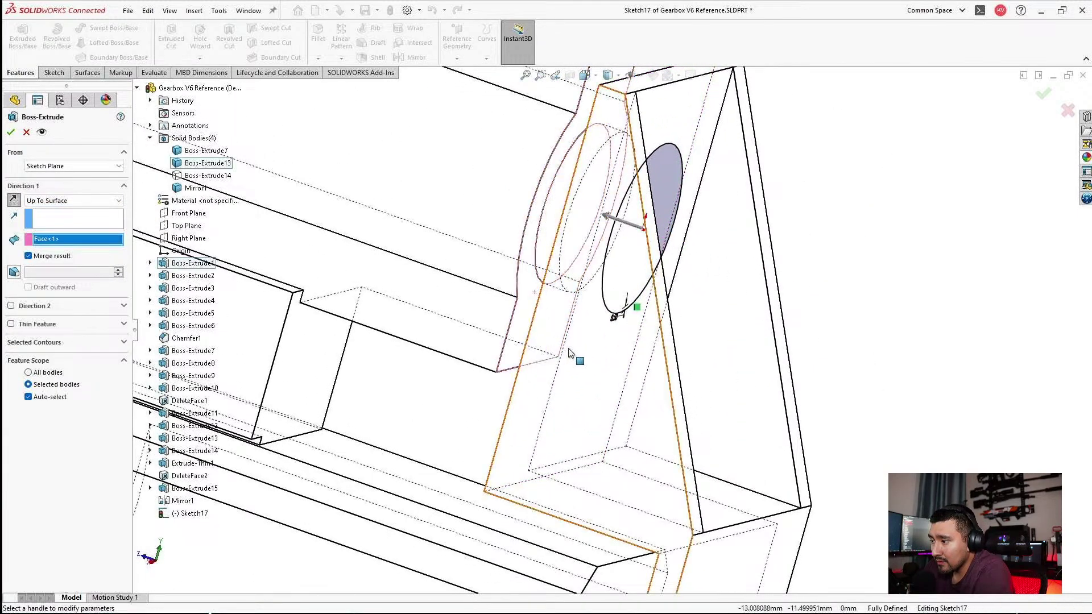
click(11, 324)
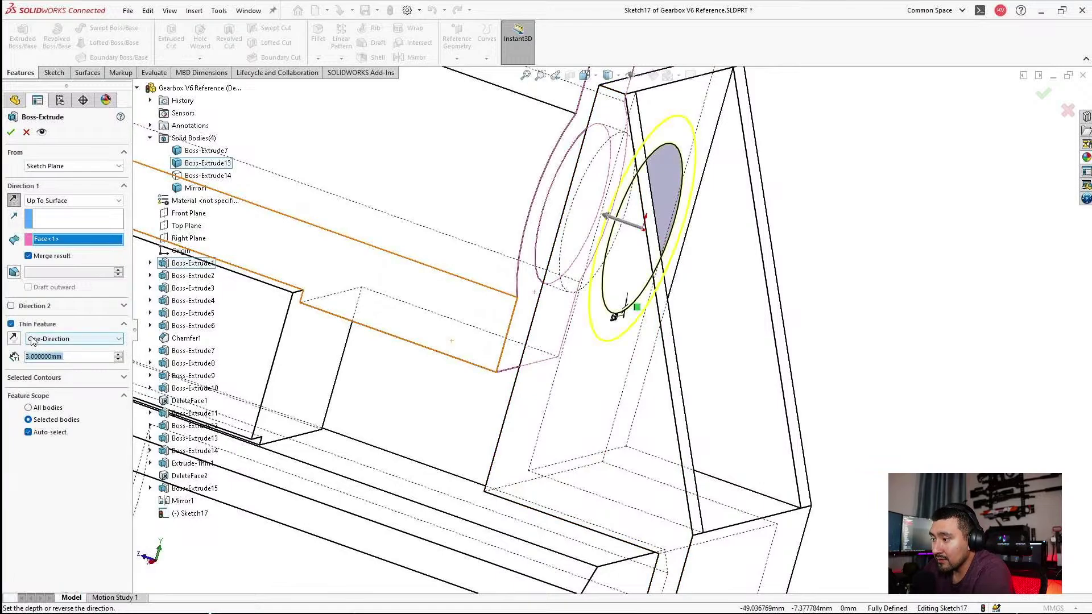
middle_drag(410, 365, 433, 349)
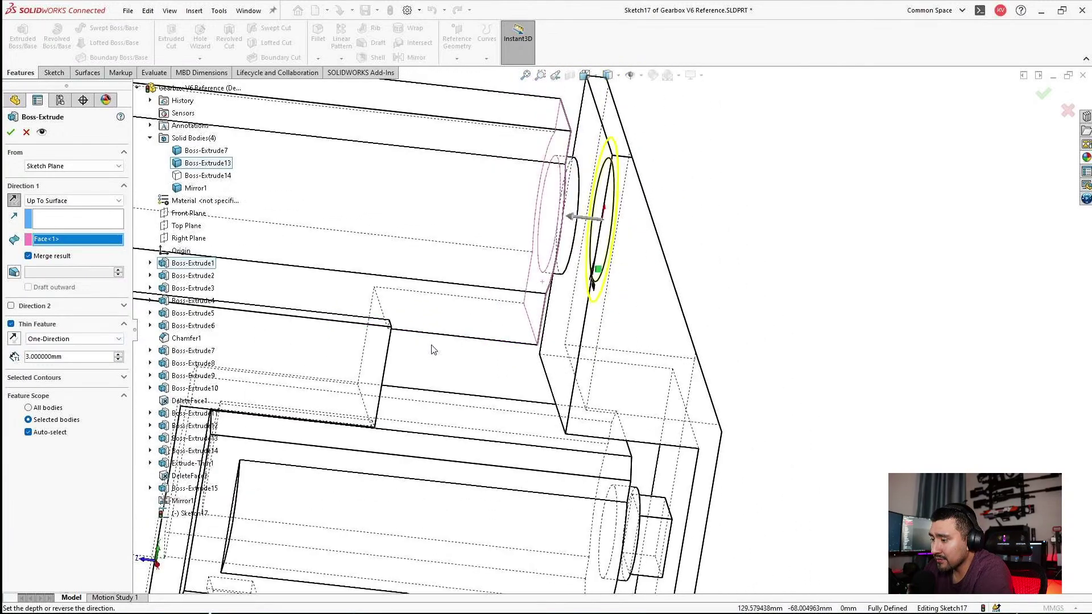
click(27, 431)
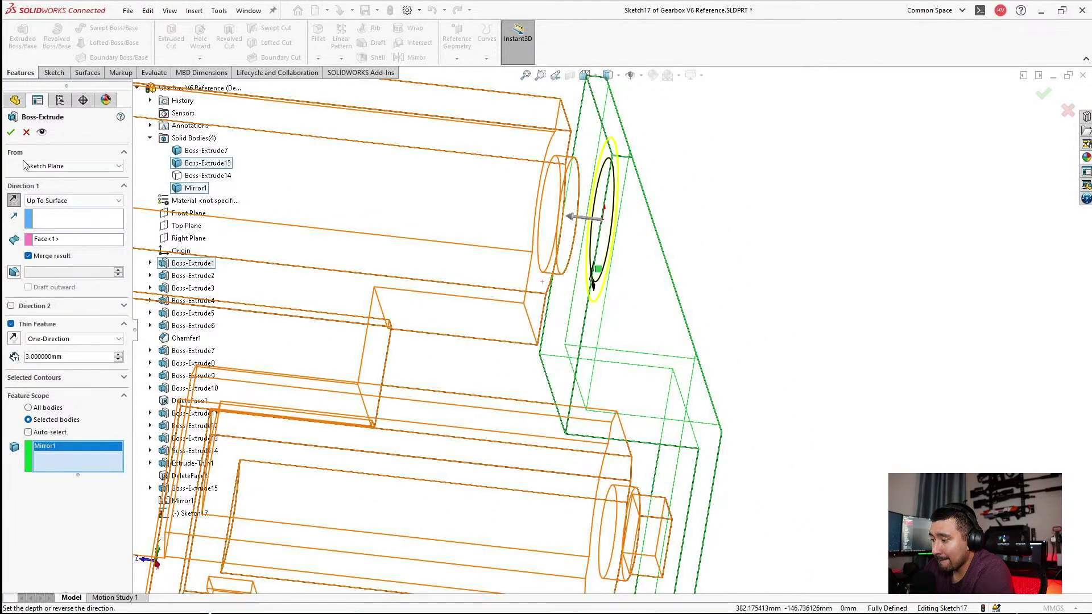
click(10, 132)
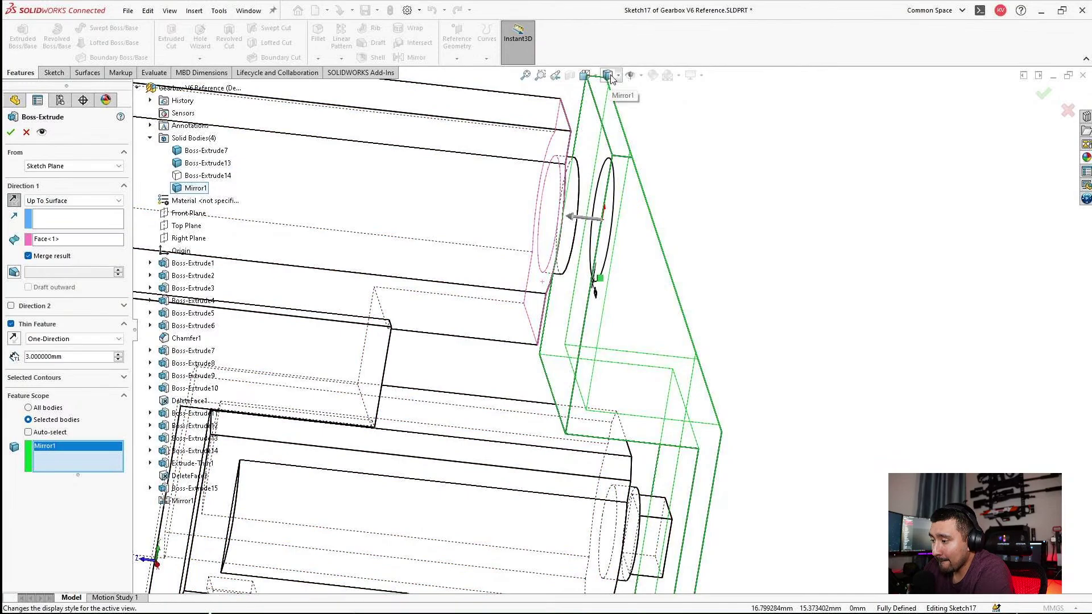
click(611, 79)
click(608, 91)
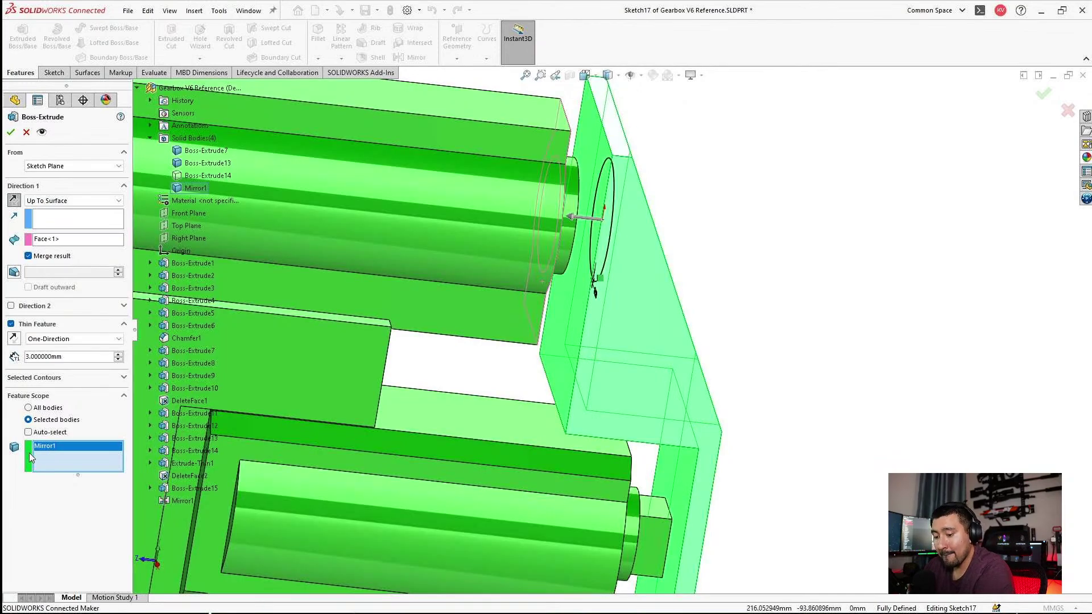
click(10, 133)
Start a sketch on the lower wall's outer face and display the model with hidden lines visible.
scroll(564, 316, down, 3)
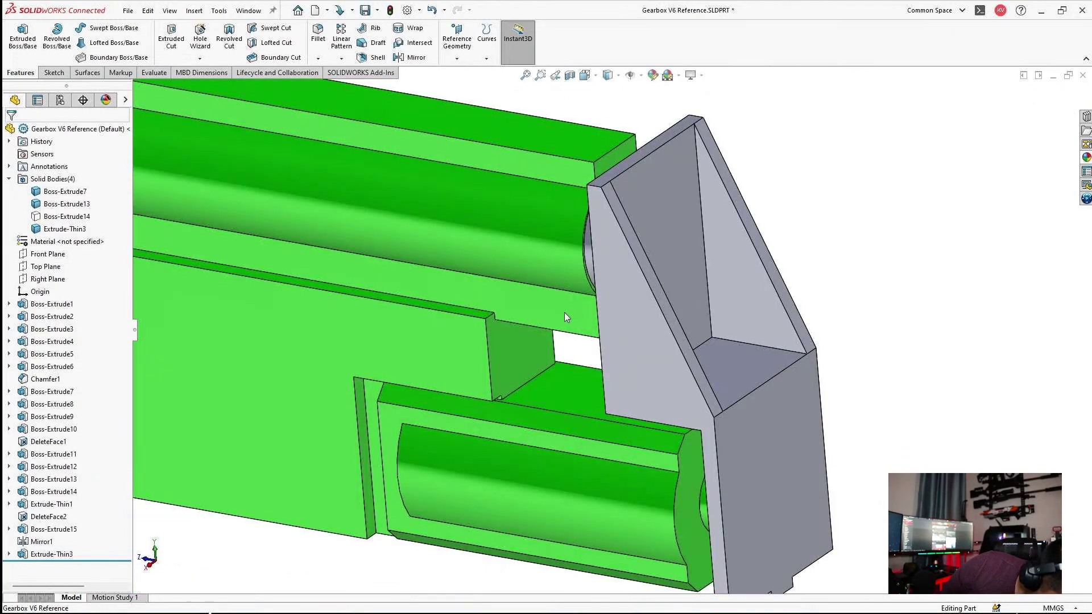
middle_drag(704, 212, 712, 438)
scroll(667, 445, down, 2)
middle_drag(729, 383, 636, 386)
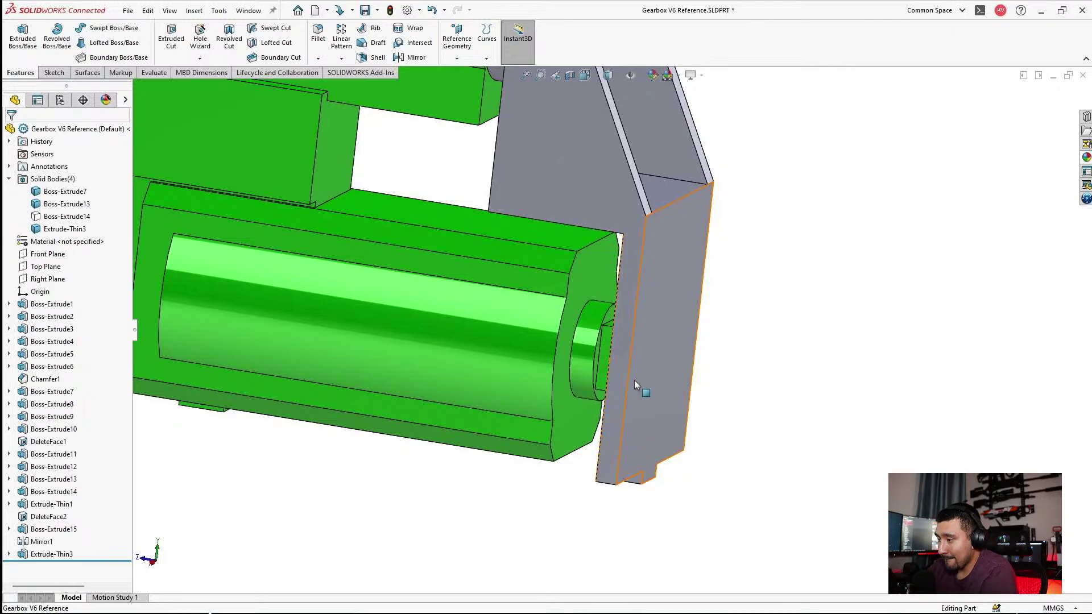
click(676, 326)
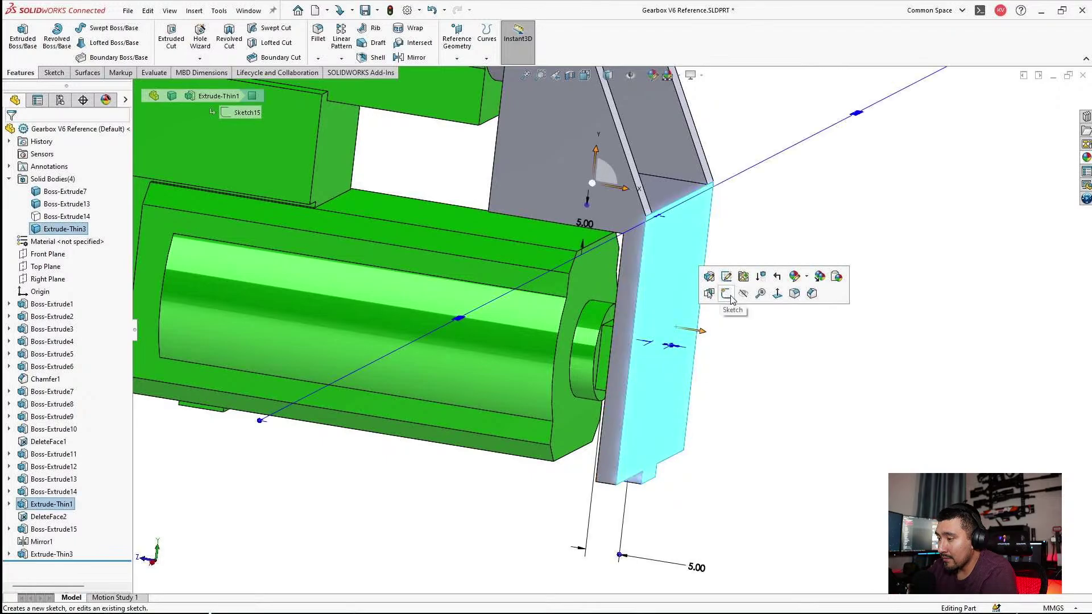
click(727, 294)
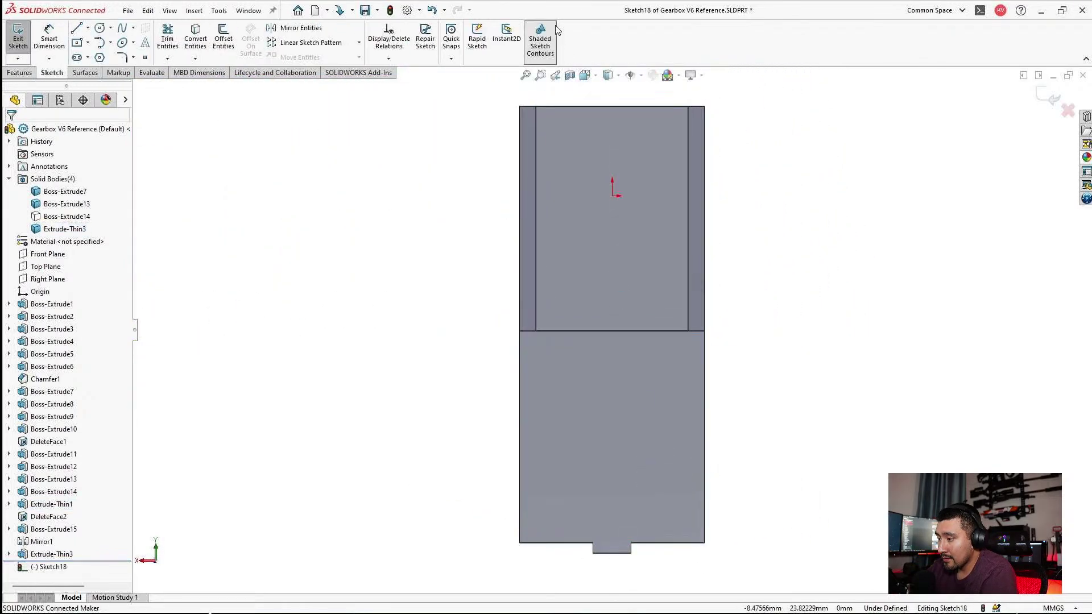
click(555, 32)
click(607, 74)
click(607, 114)
scroll(654, 418, up, 3)
Offset the four end edges of the square shaft behind the lower wall 0.5 mm outward into the sketch.
mouse_move(654, 409)
middle_down()
mouse_move(577, 364)
mouse_move(607, 385)
middle_up()
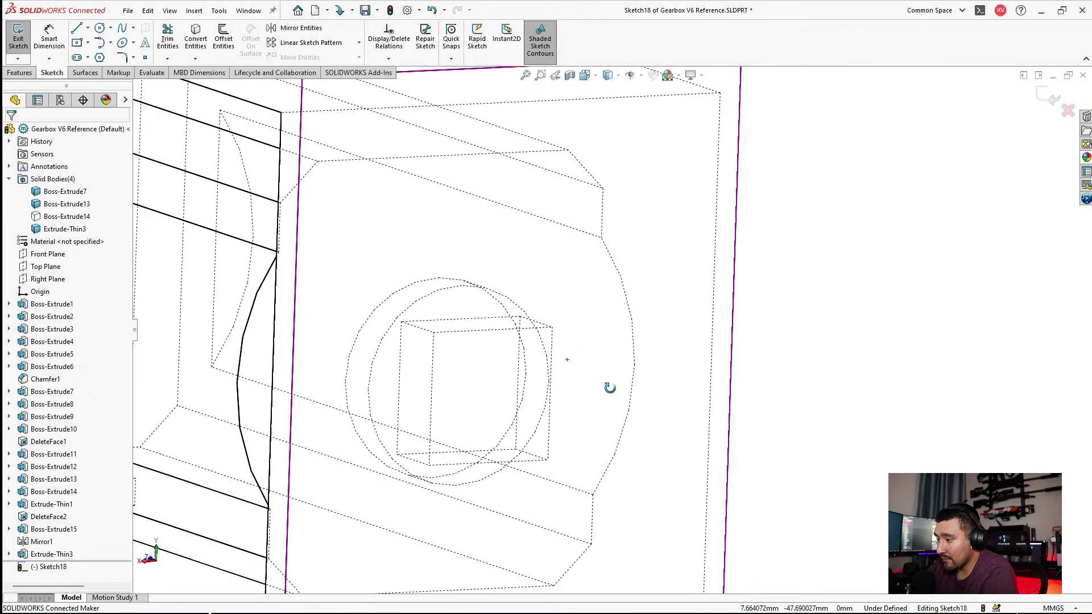
click(472, 293)
middle_drag(488, 309, 665, 385)
scroll(524, 331, up, 3)
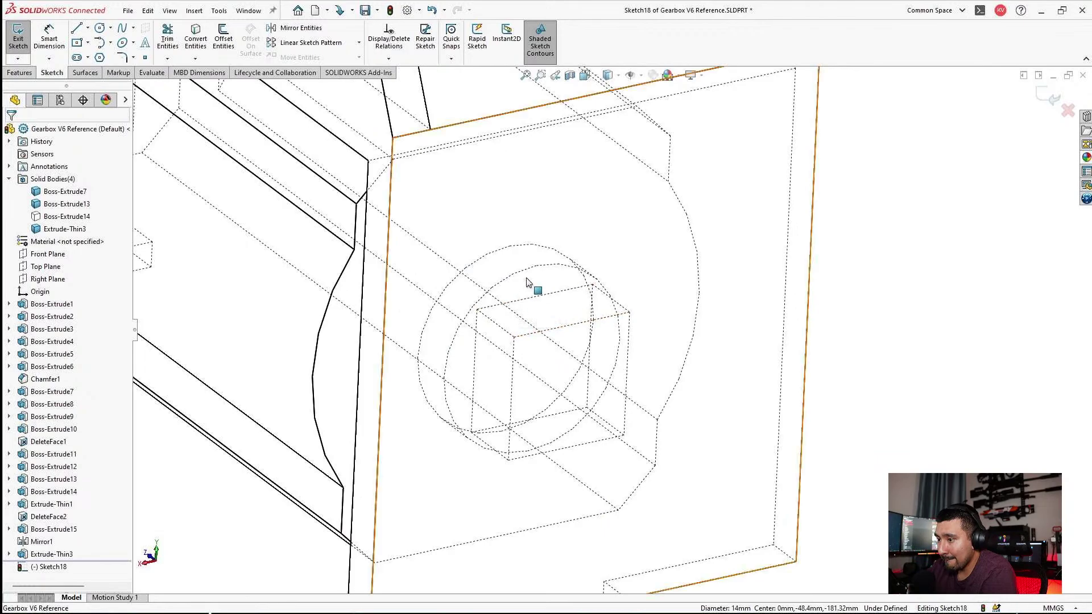
ctrl+click(536, 335)
scroll(628, 374, up, 1)
middle_drag(628, 374, 619, 350)
scroll(619, 349, down, 1)
ctrl+click(619, 392)
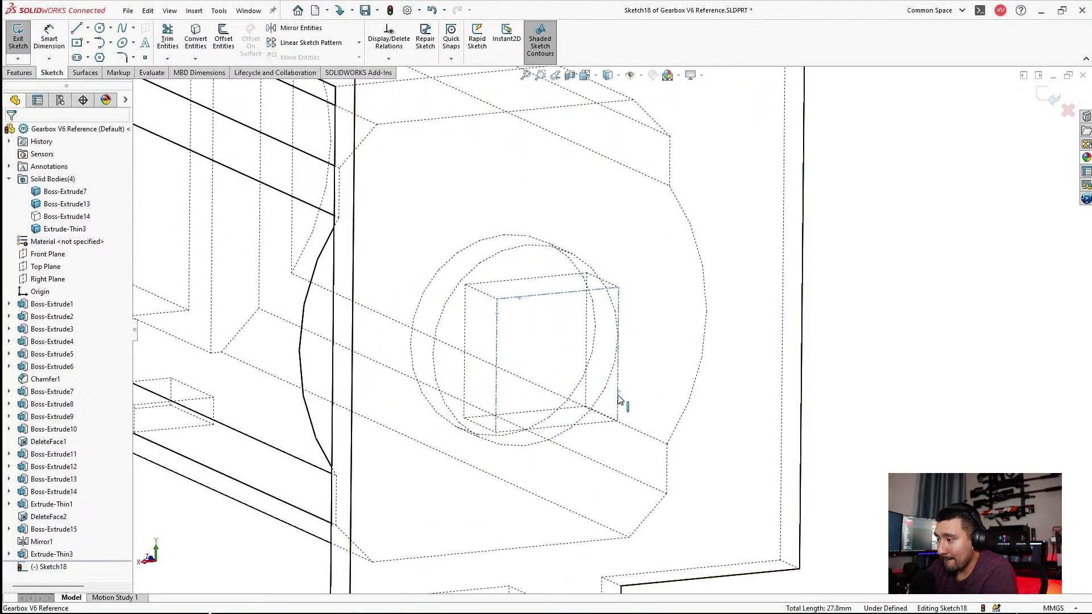
ctrl+click(595, 426)
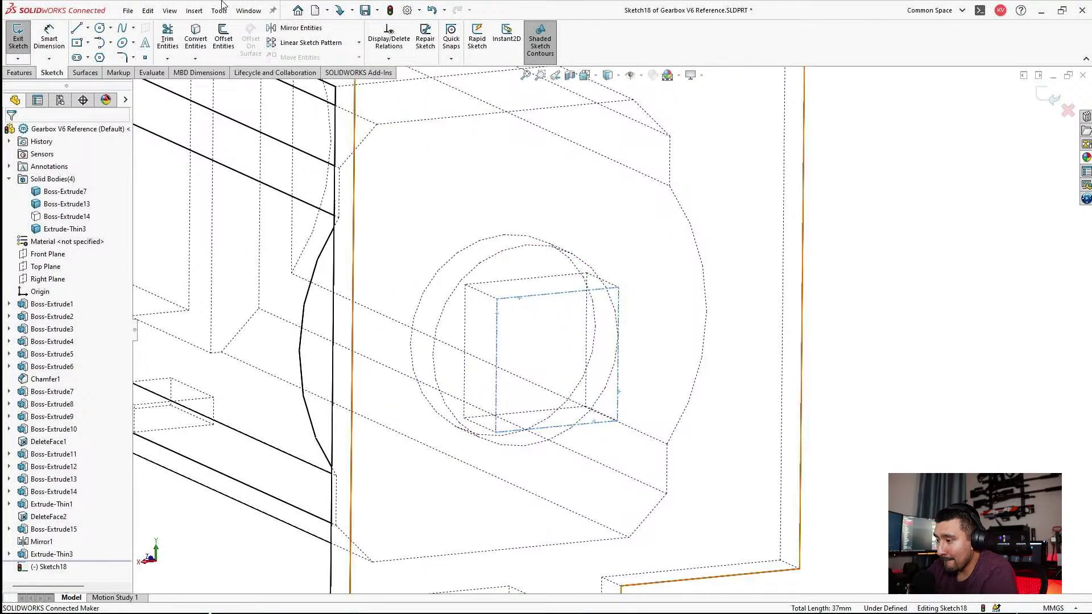
click(225, 41)
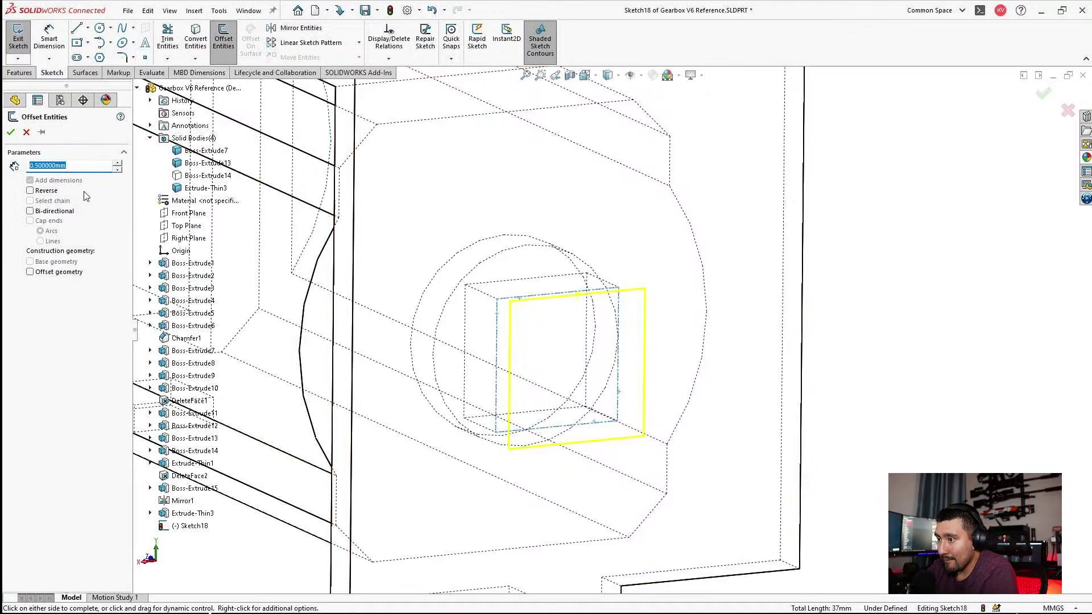
click(46, 192)
click(46, 192)
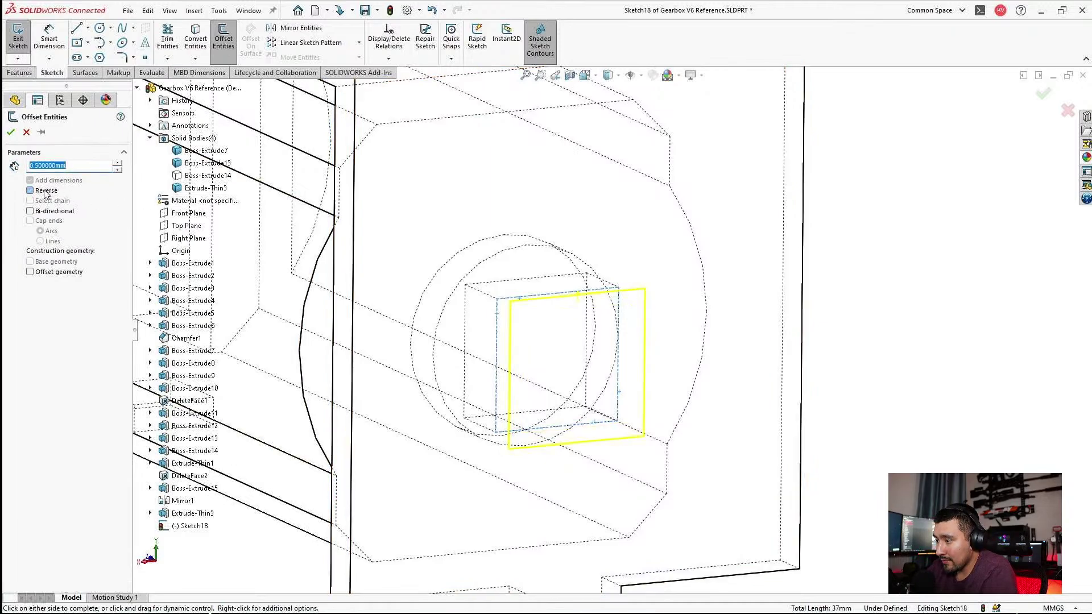
click(10, 131)
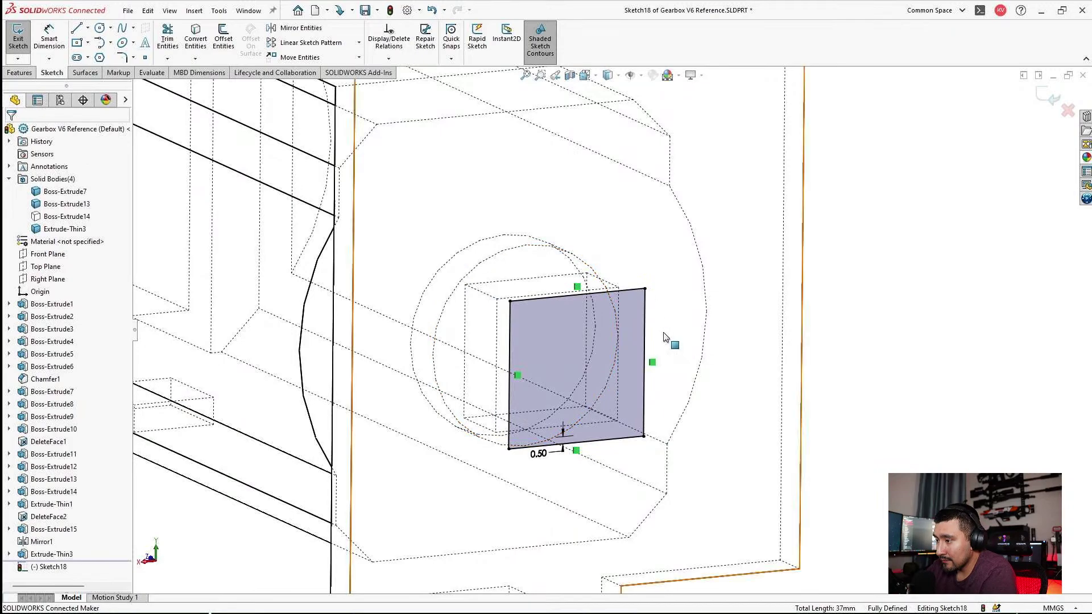
Draw a vertical centerline through the offset square, from the middle of its upper edge to the middle of its lower edge.
key(ctrl+8)
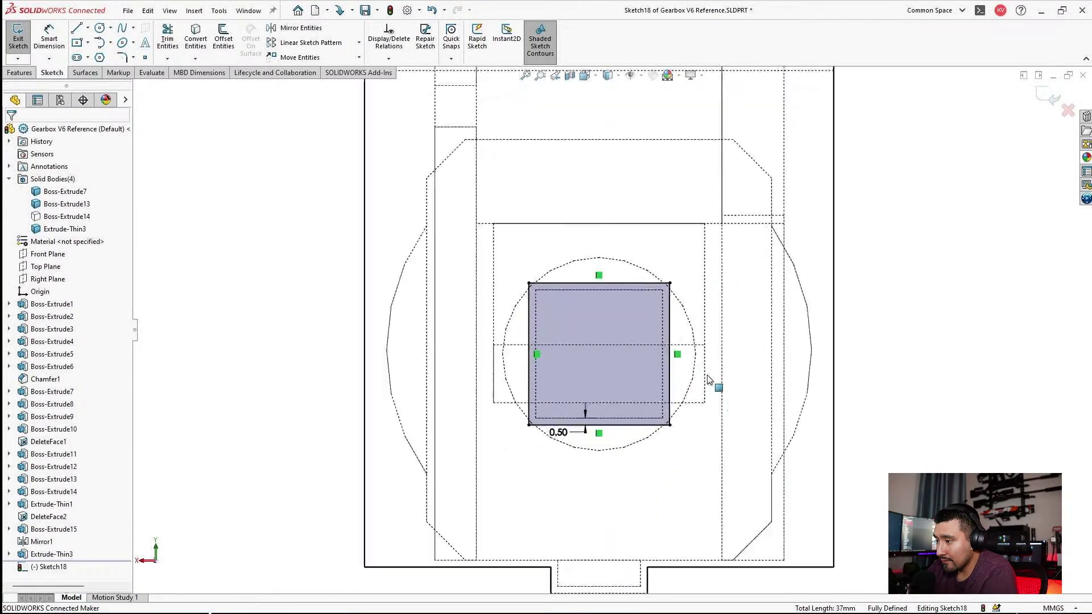
scroll(708, 380, down, 2)
click(88, 28)
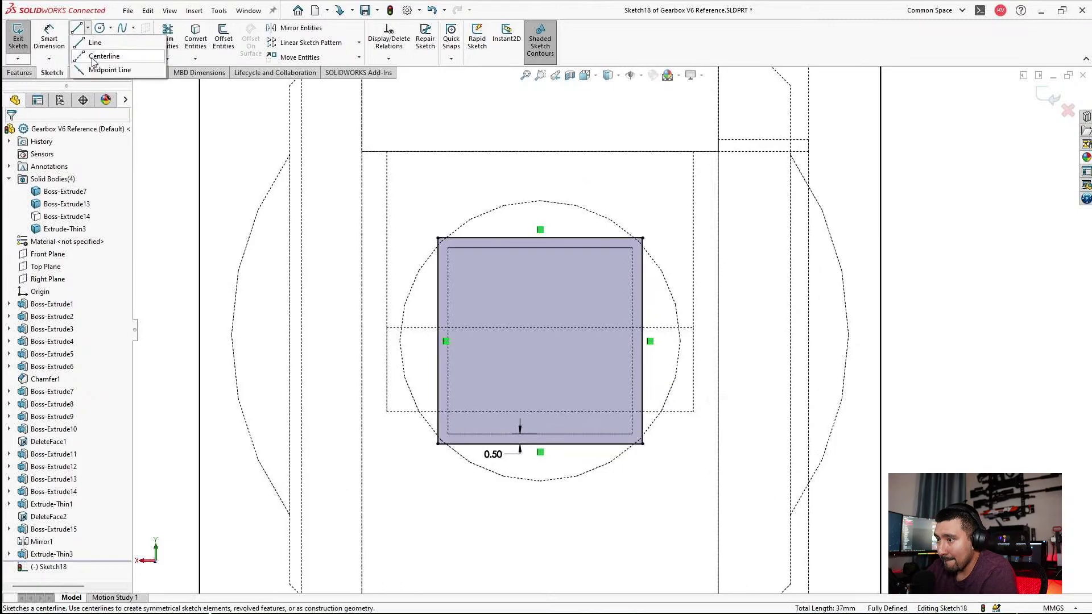
click(103, 51)
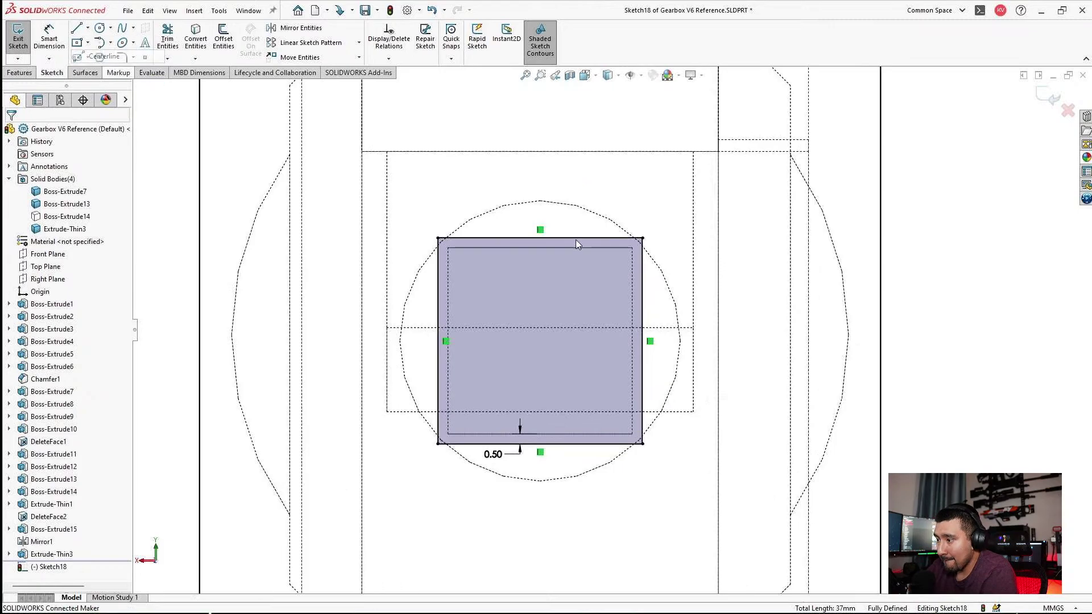
click(541, 246)
click(540, 437)
key(Escape)
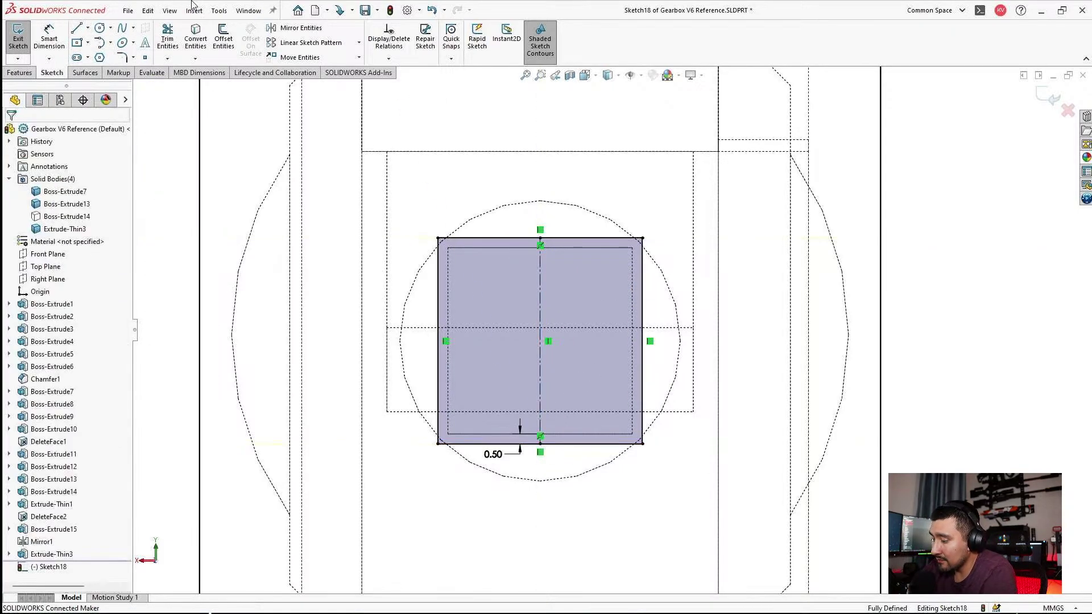
Sketch a circle of about 9 mm radius around the square, centered on the centerline's midpoint.
key(c)
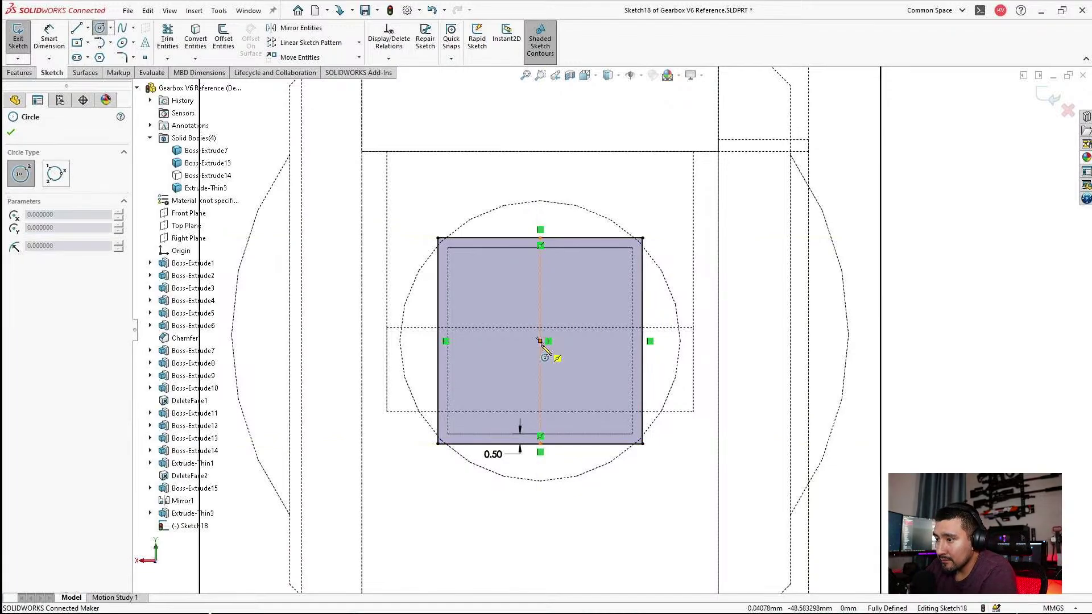
click(540, 342)
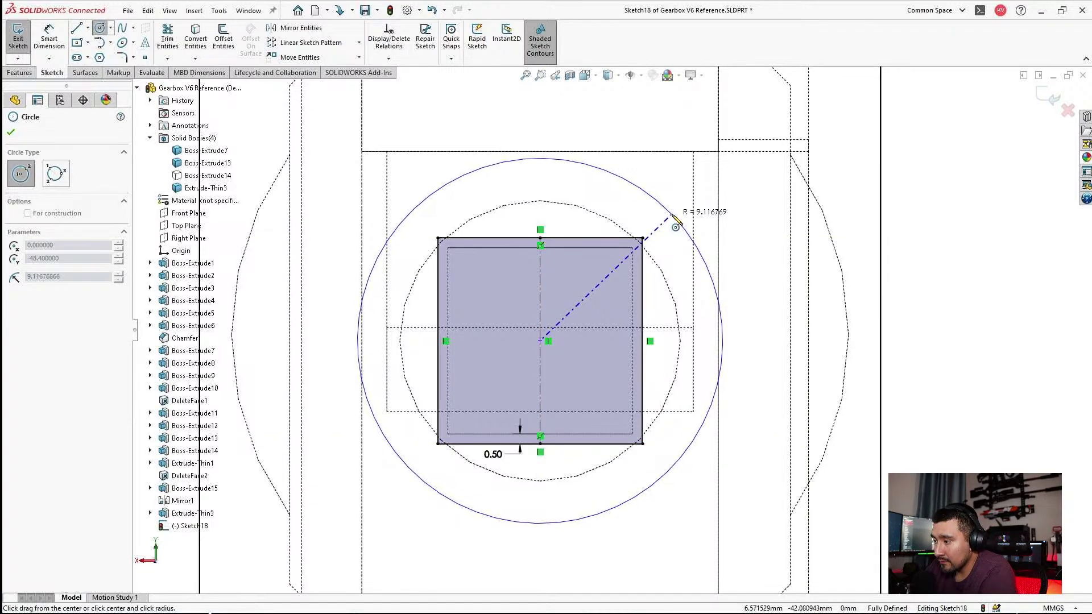
click(668, 214)
key(Escape)
mouse_move(742, 338)
middle_down()
mouse_move(684, 295)
mouse_move(673, 317)
mouse_move(654, 304)
middle_up()
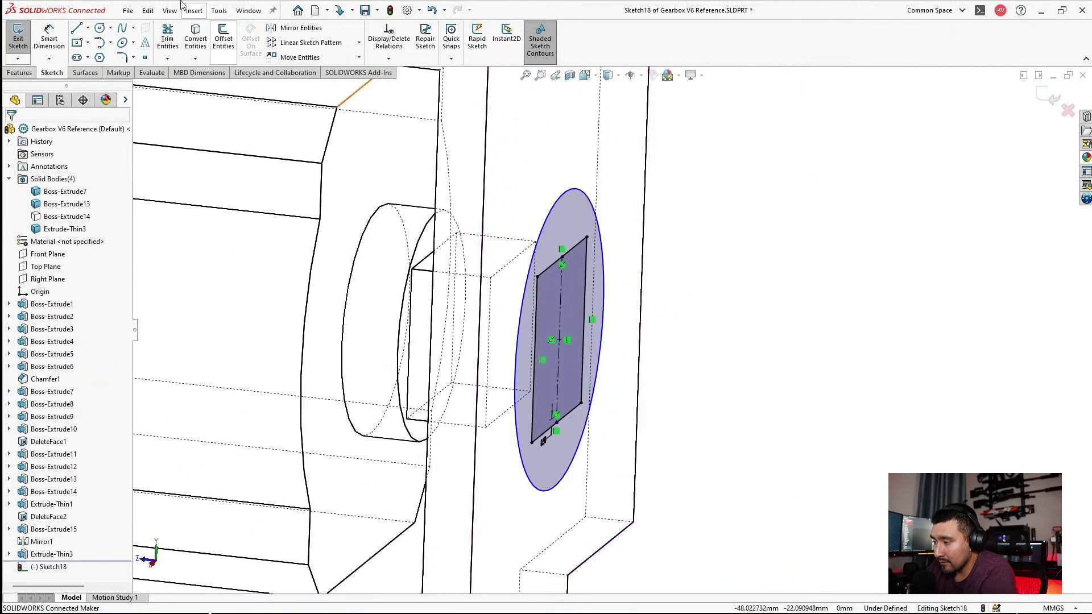
Dimension the circle around the offset square to 18 mm in diameter.
click(53, 40)
middle_drag(633, 249, 662, 241)
click(591, 236)
click(739, 123)
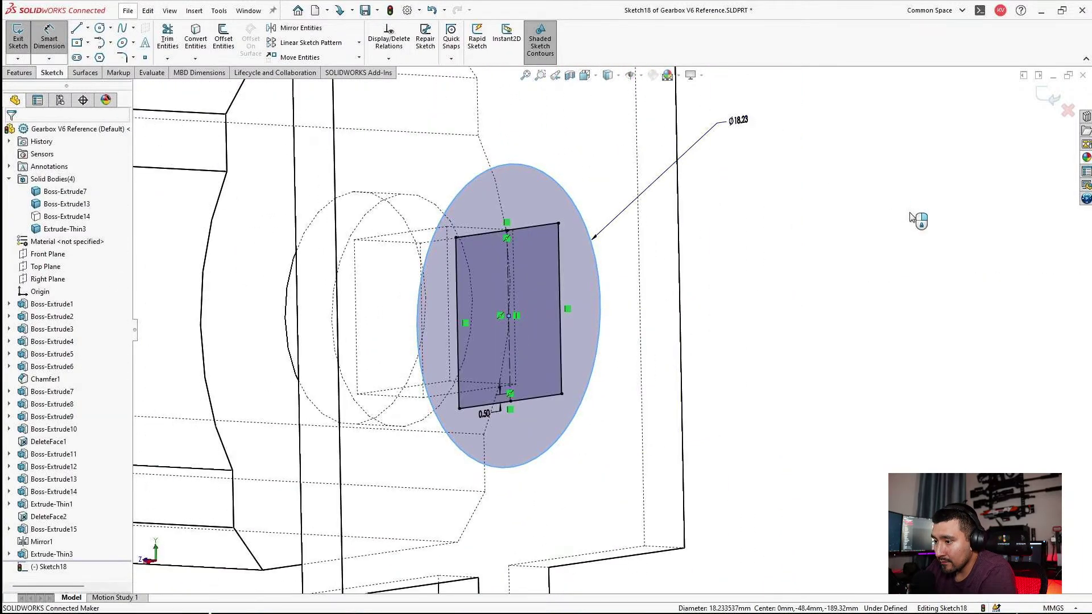
text(18)
key(Return)
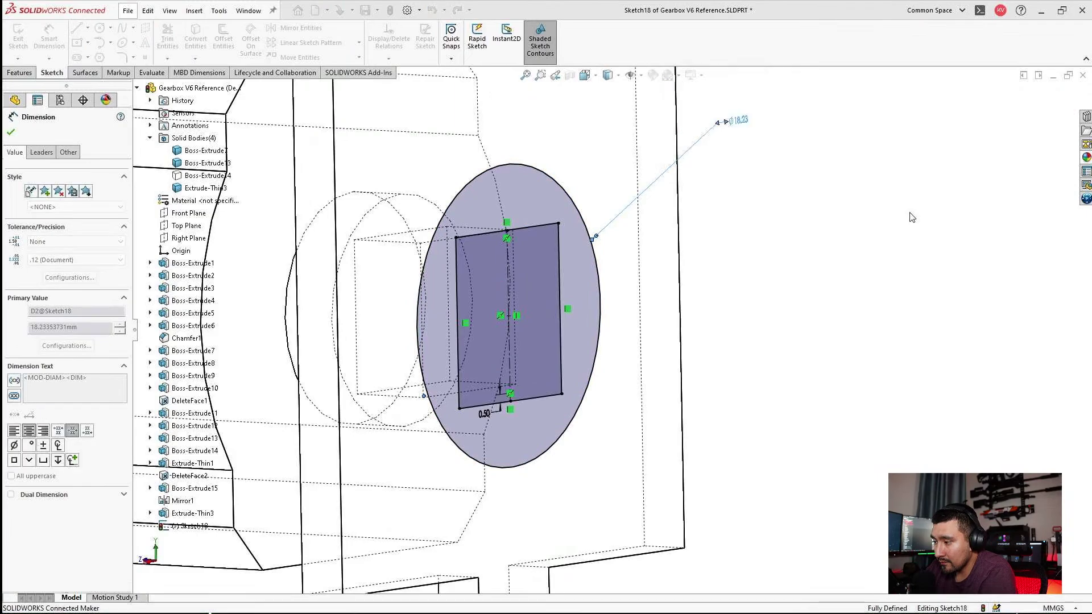
key(Escape)
Extrude the area between the circle and square up to the end face of the gearbox's round boss, with merging disabled.
click(20, 71)
click(23, 41)
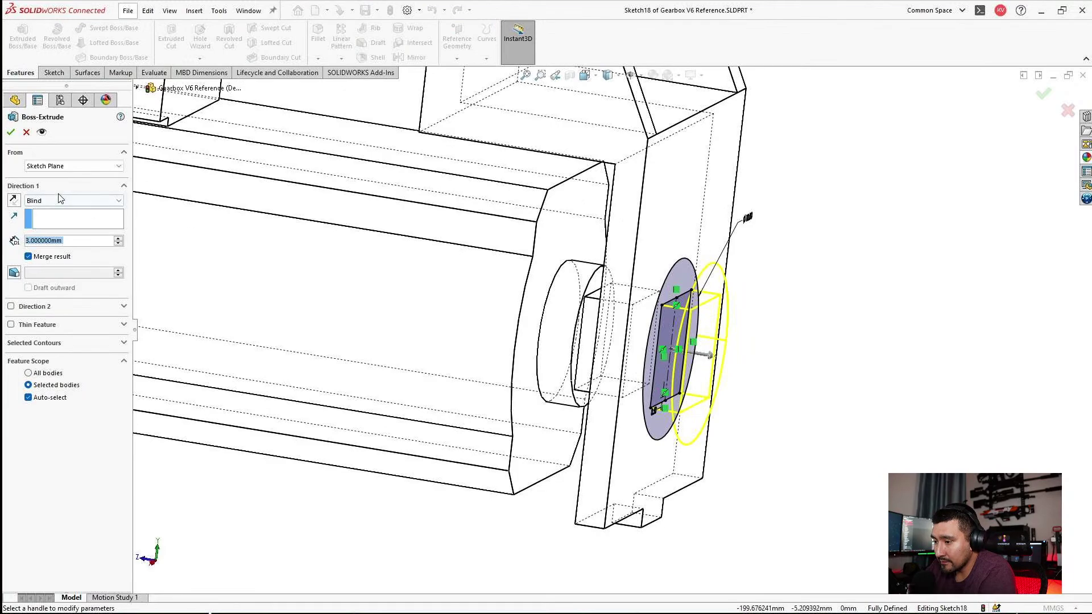
click(61, 200)
click(46, 227)
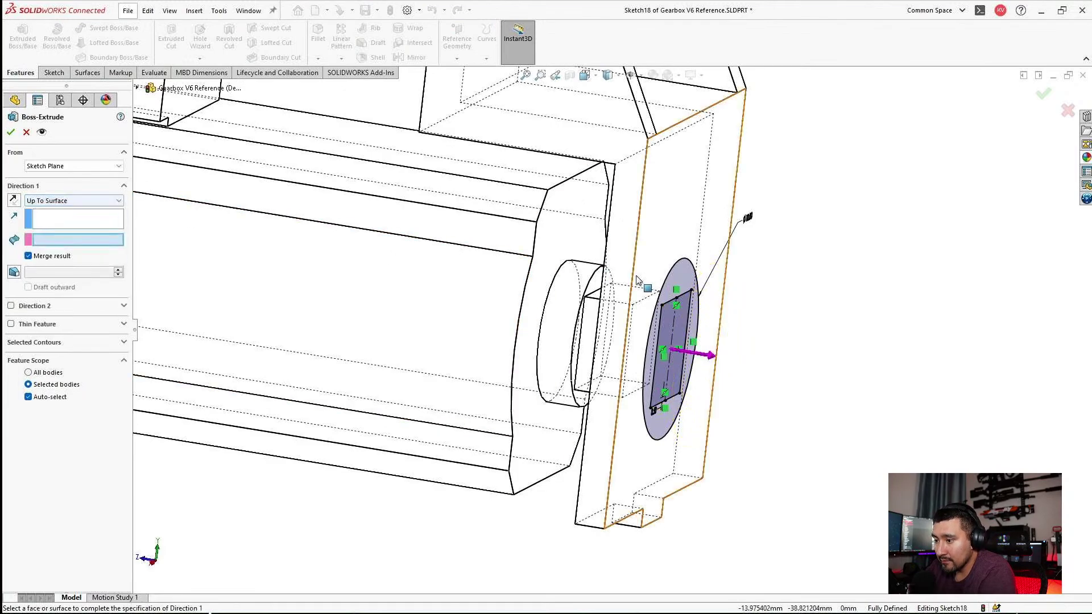
click(595, 281)
middle_drag(710, 321, 462, 306)
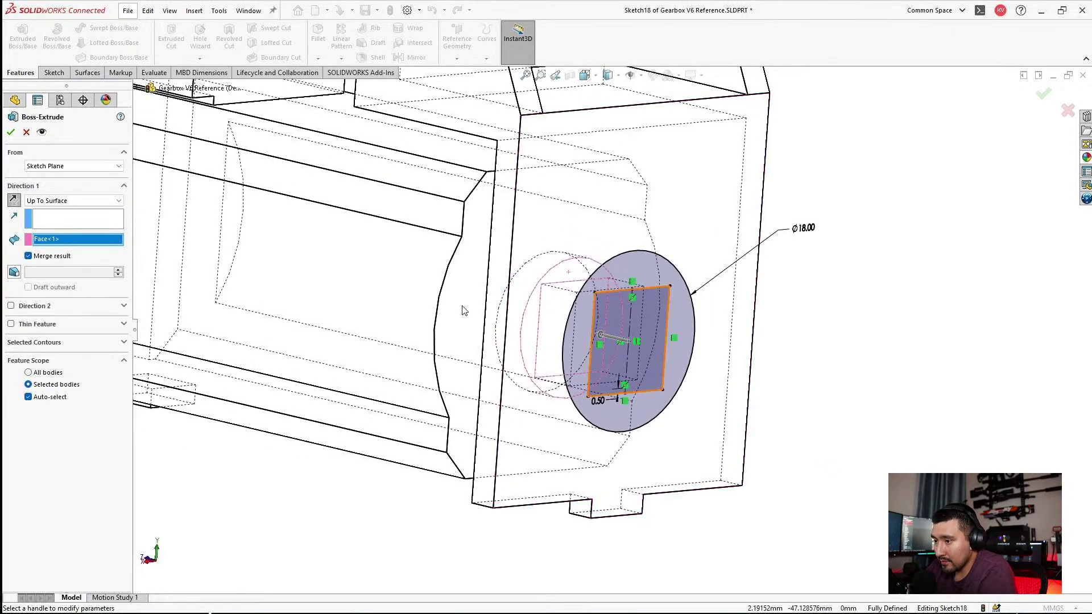
click(44, 259)
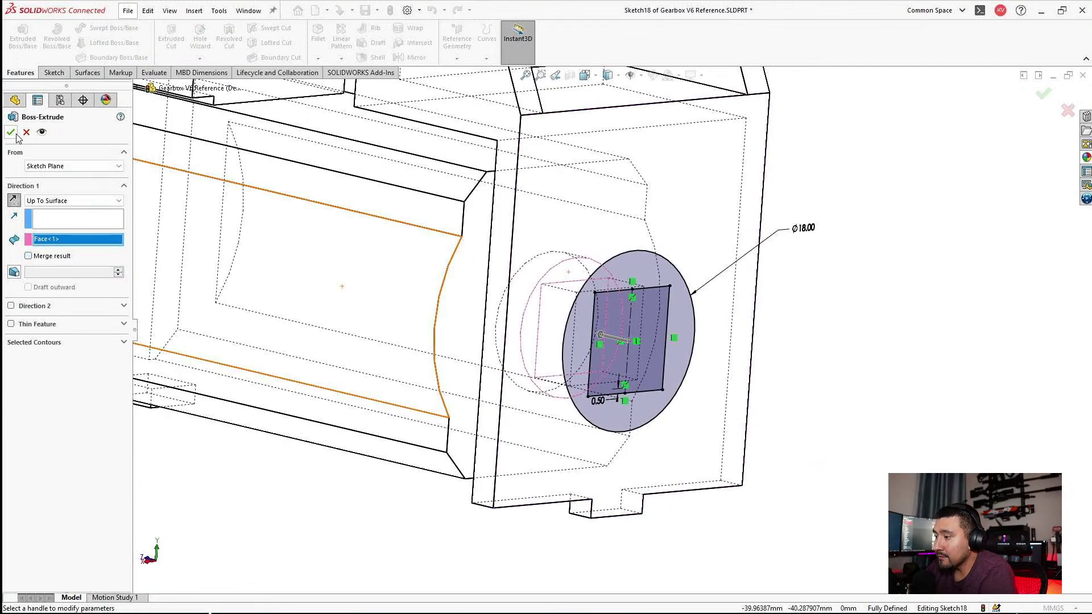
click(14, 134)
middle_drag(807, 390, 753, 333)
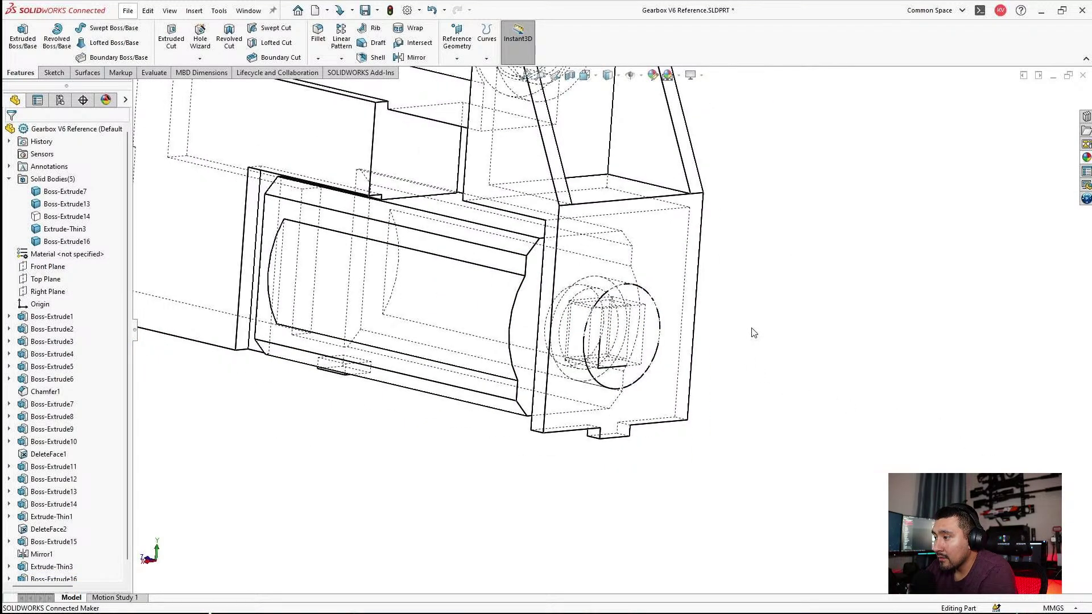
scroll(86, 450, down, 1)
Edit the support's extrusion to merge its result with only the rear plate body.
click(73, 567)
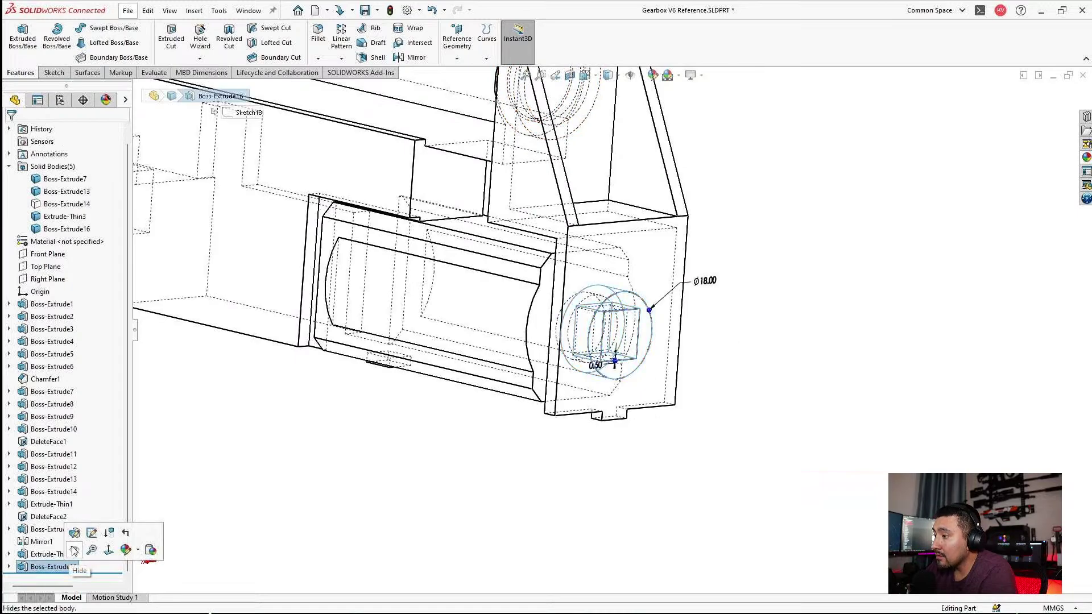
click(74, 533)
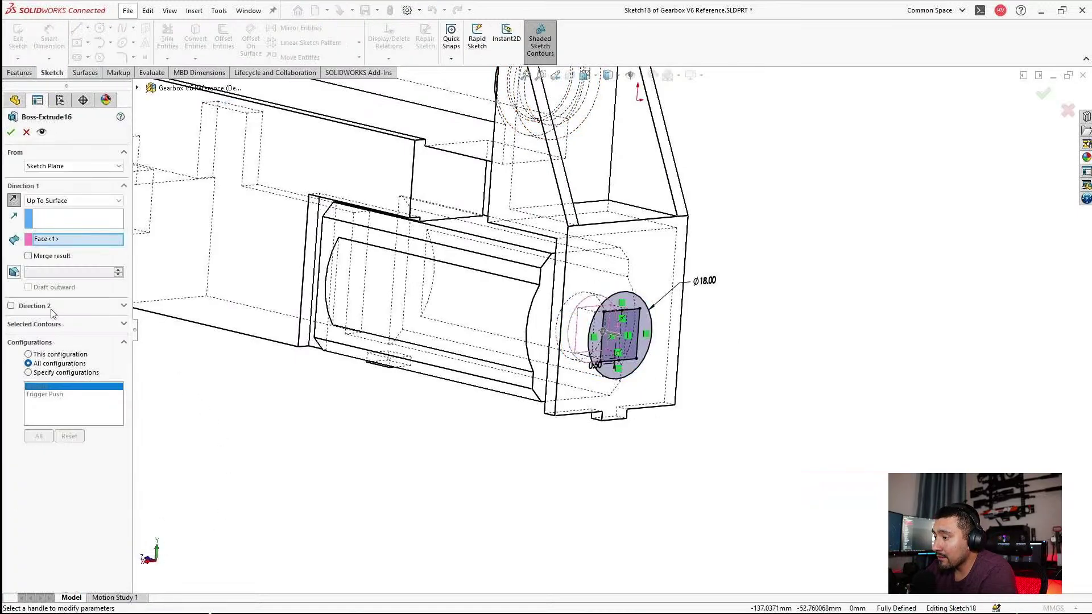
click(29, 257)
click(43, 495)
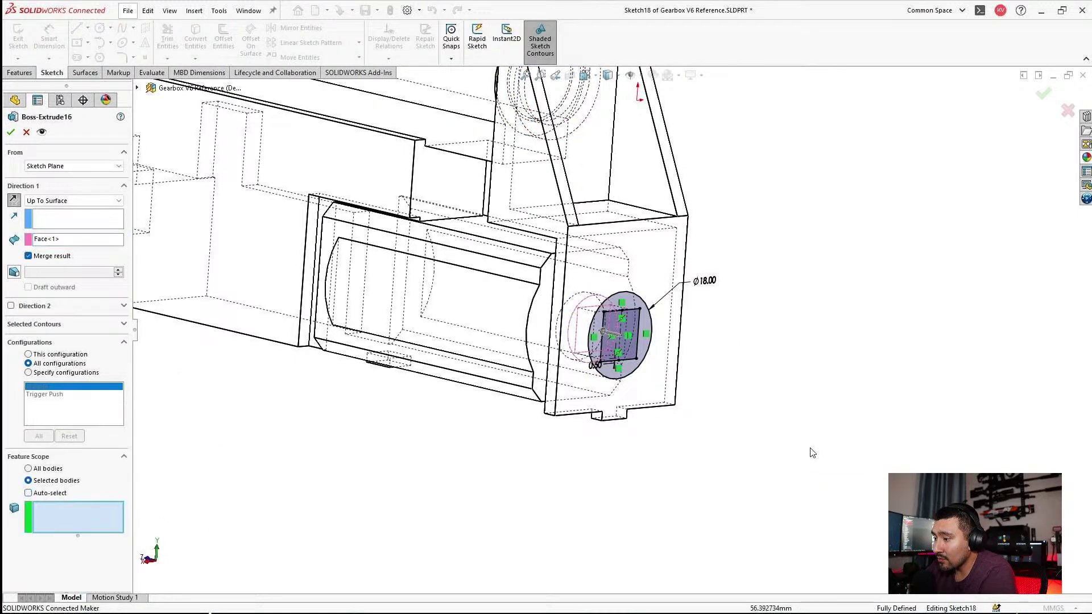
click(671, 406)
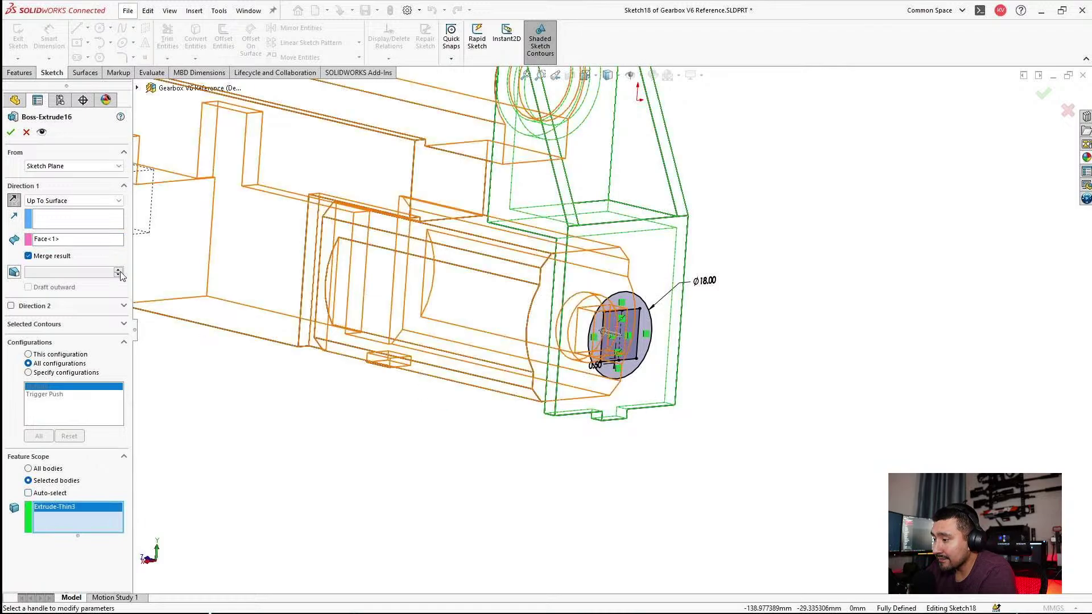
click(12, 132)
Return the display to shaded with edges and hide the green gearbox body.
scroll(770, 454, up, 3)
scroll(625, 156, down, 1)
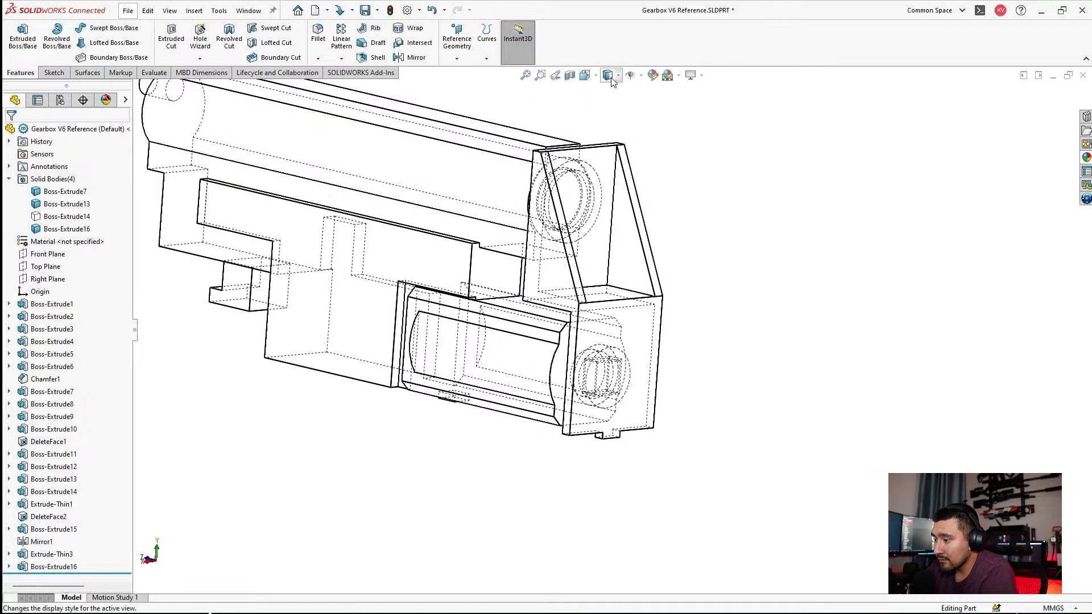
click(610, 77)
click(613, 106)
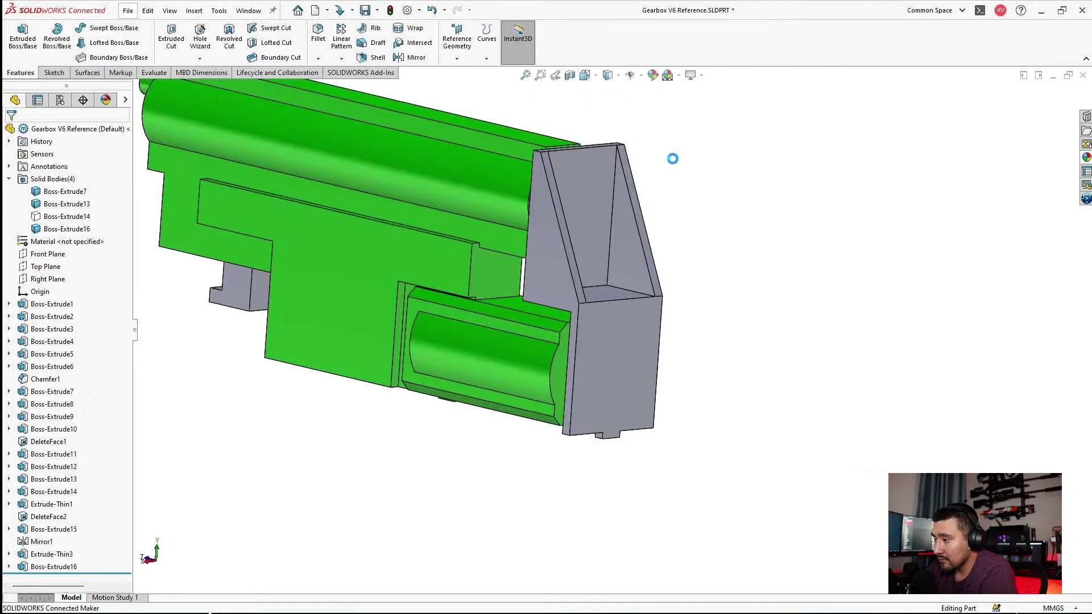
middle_drag(643, 180, 746, 203)
click(548, 188)
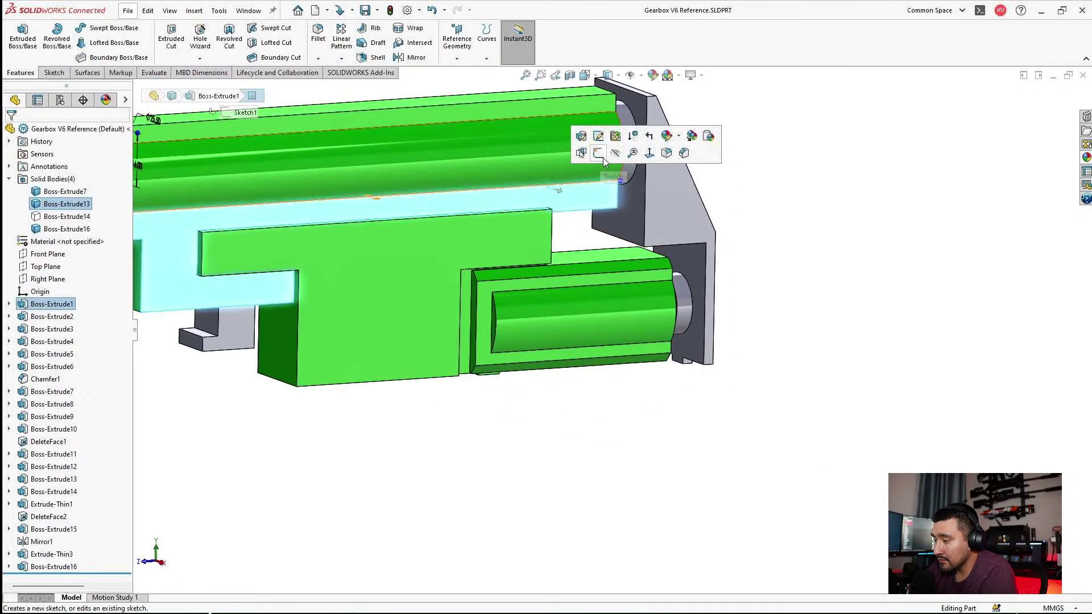
click(614, 156)
scroll(670, 162, down, 5)
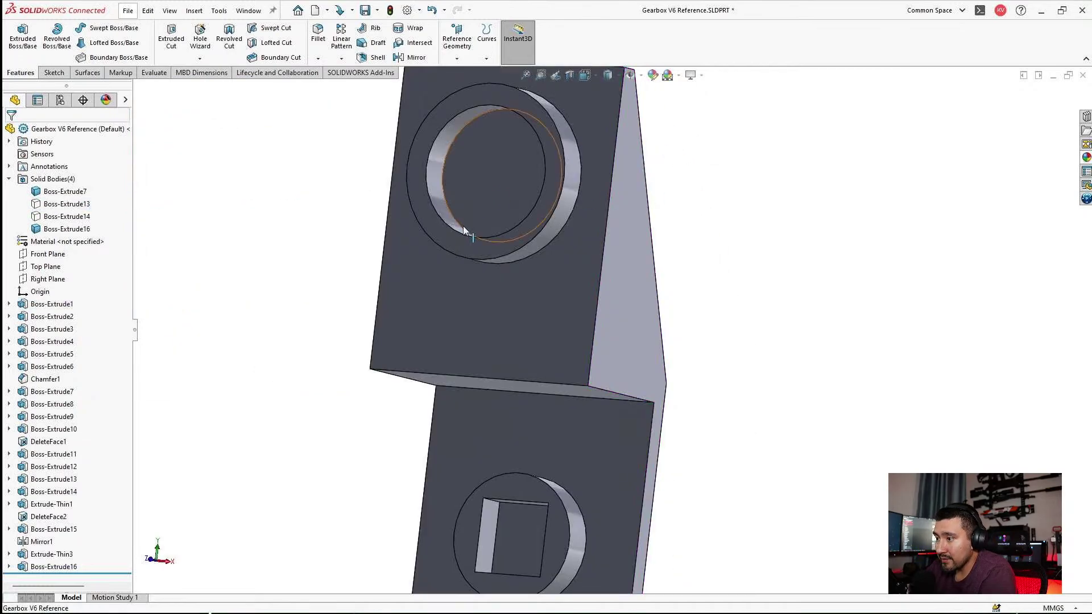
click(456, 241)
click(439, 302)
click(469, 273)
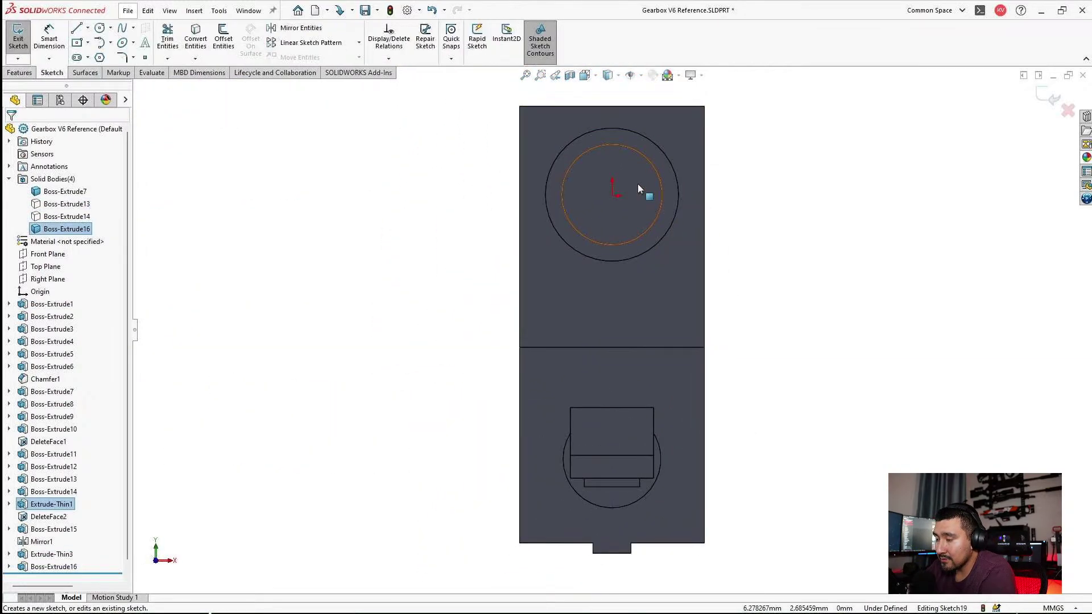
middle_drag(647, 372, 557, 392)
right_click(472, 438)
click(583, 104)
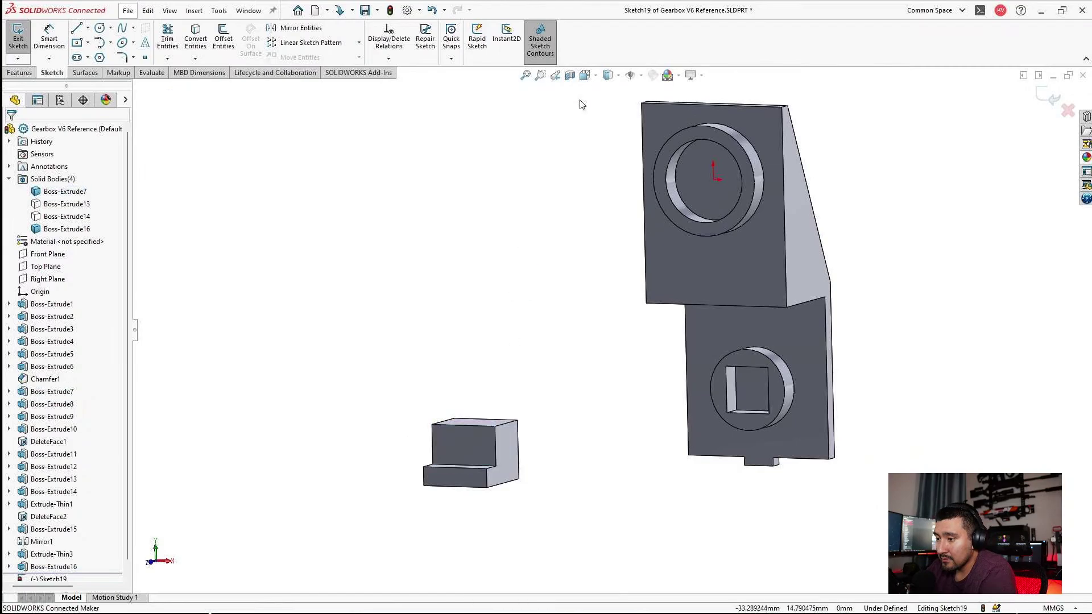
Hide the small stepped block body and start a sketch on the upper wall's face inside the round support.
right_click(453, 446)
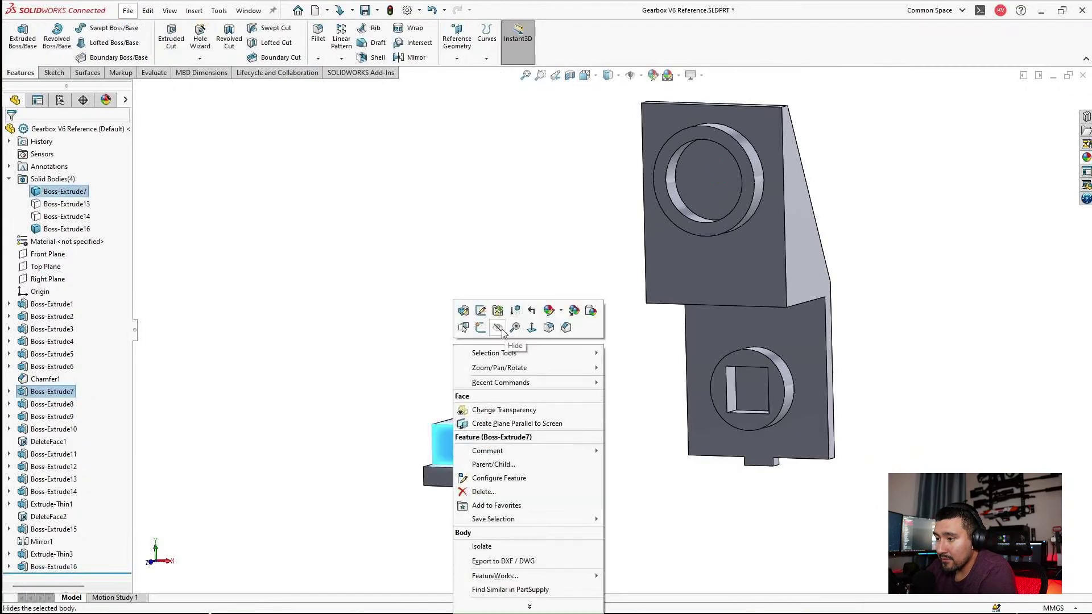
click(502, 328)
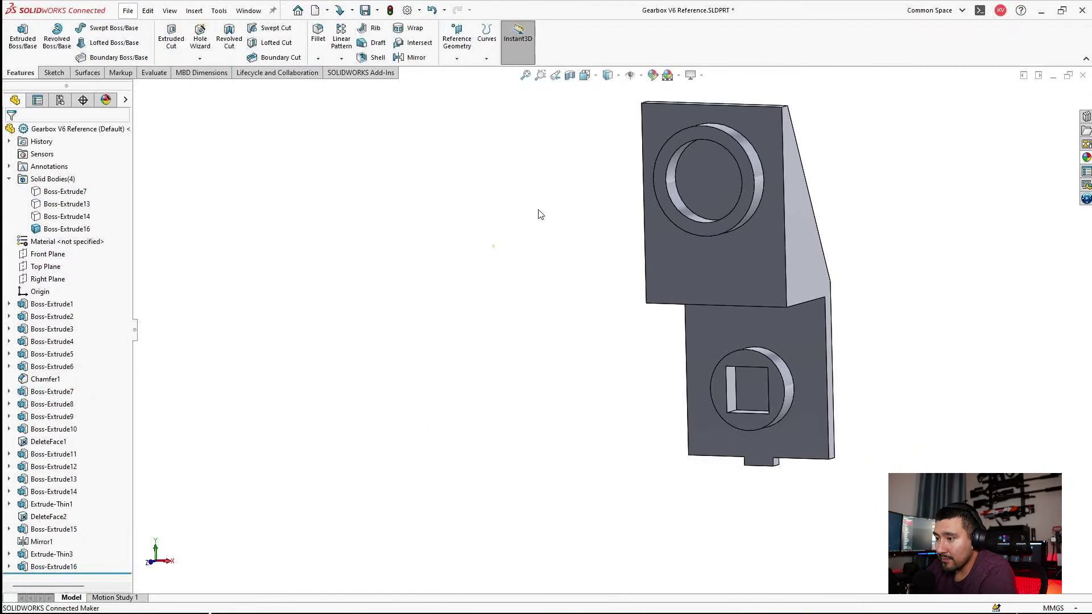
click(700, 198)
click(730, 167)
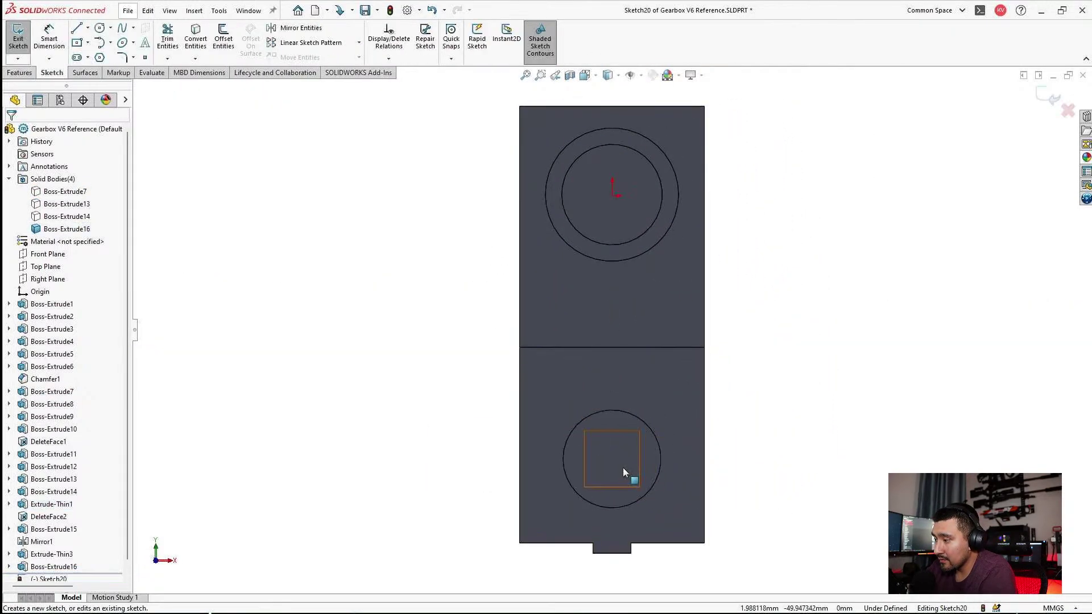
Convert the outlines of the faces inside the round and square supports into sketch entities.
click(623, 467)
ctrl+click(617, 213)
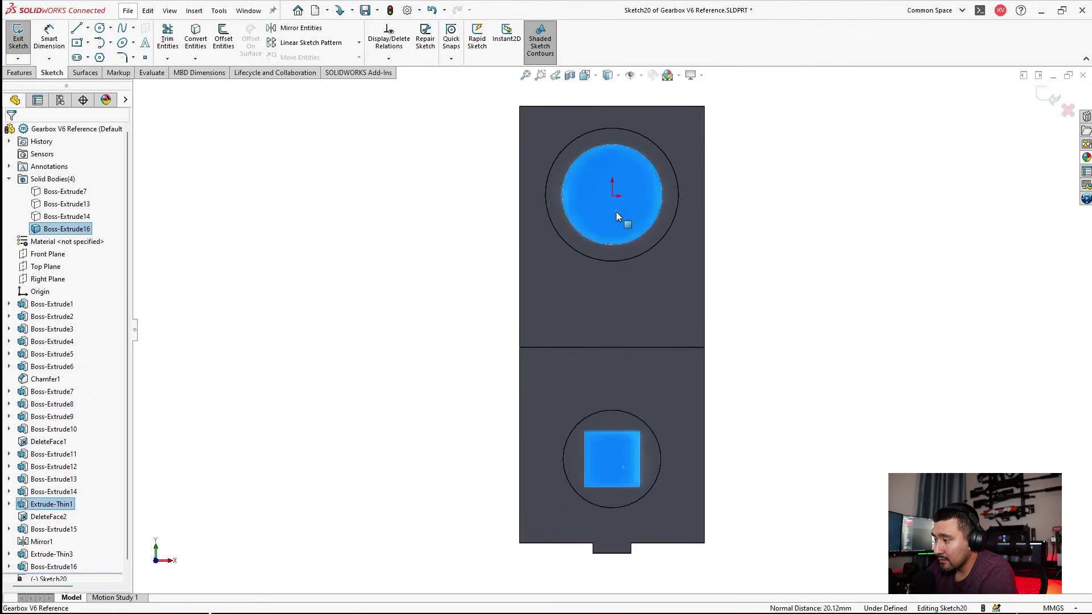
click(196, 42)
Cut the circle and square through the rear plate with an Extruded Cut set to Through All - Both.
click(20, 73)
click(171, 38)
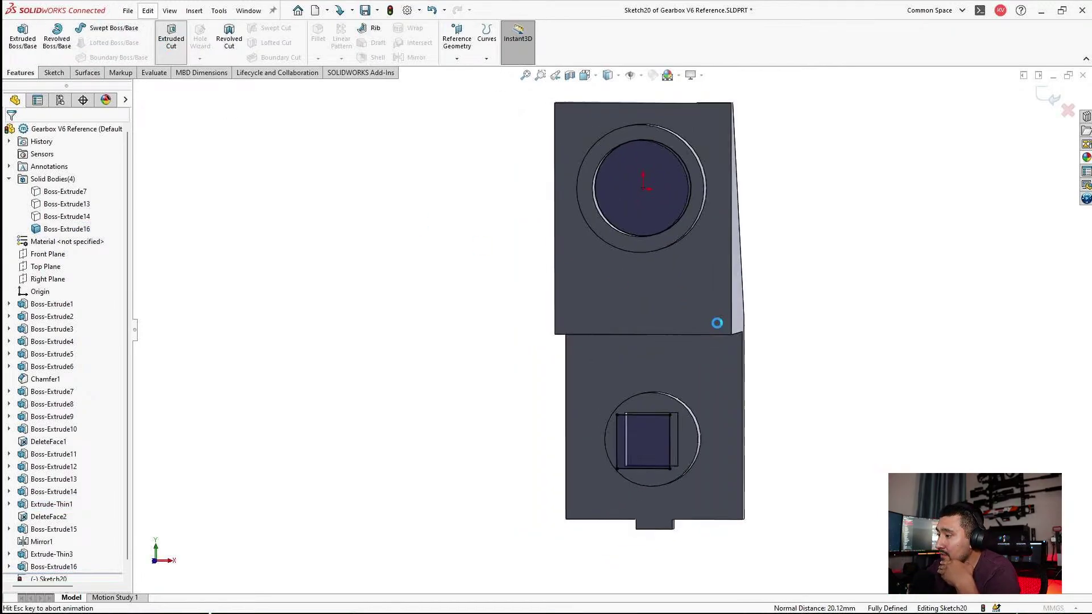
click(51, 201)
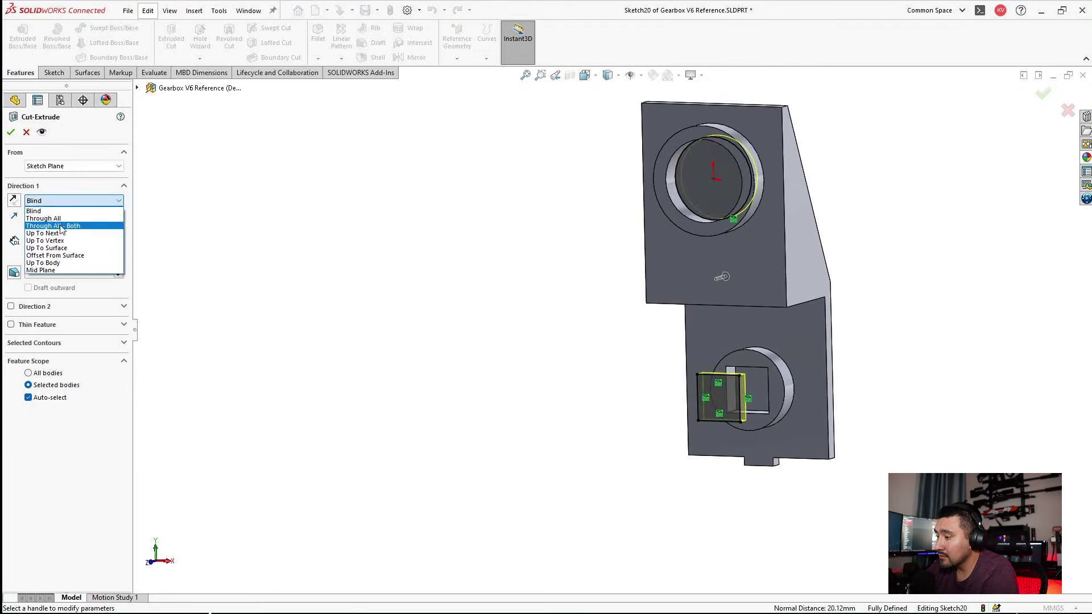
click(62, 227)
click(10, 132)
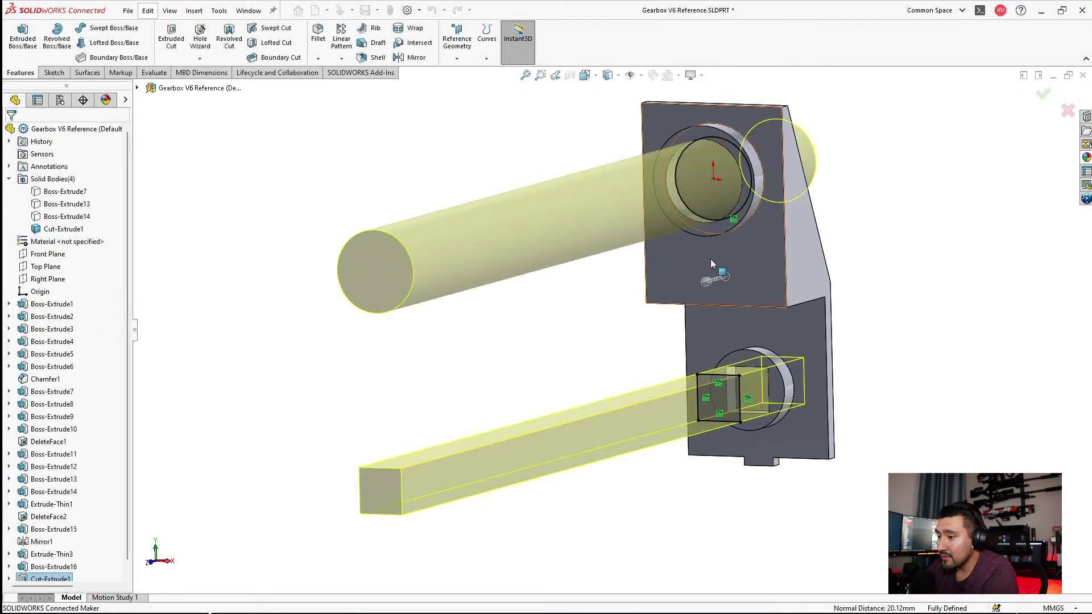
scroll(792, 402, down, 5)
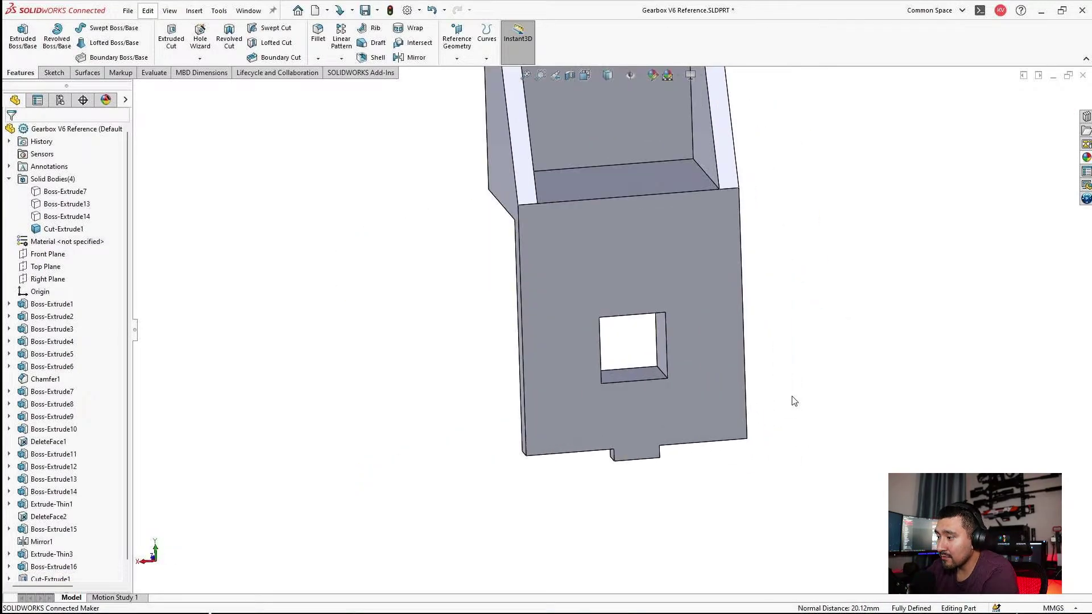
ctrl+middle_drag(823, 352, 705, 241)
Show the green gearbox body again and examine how its rear end fits the plate's supports and openings.
click(51, 217)
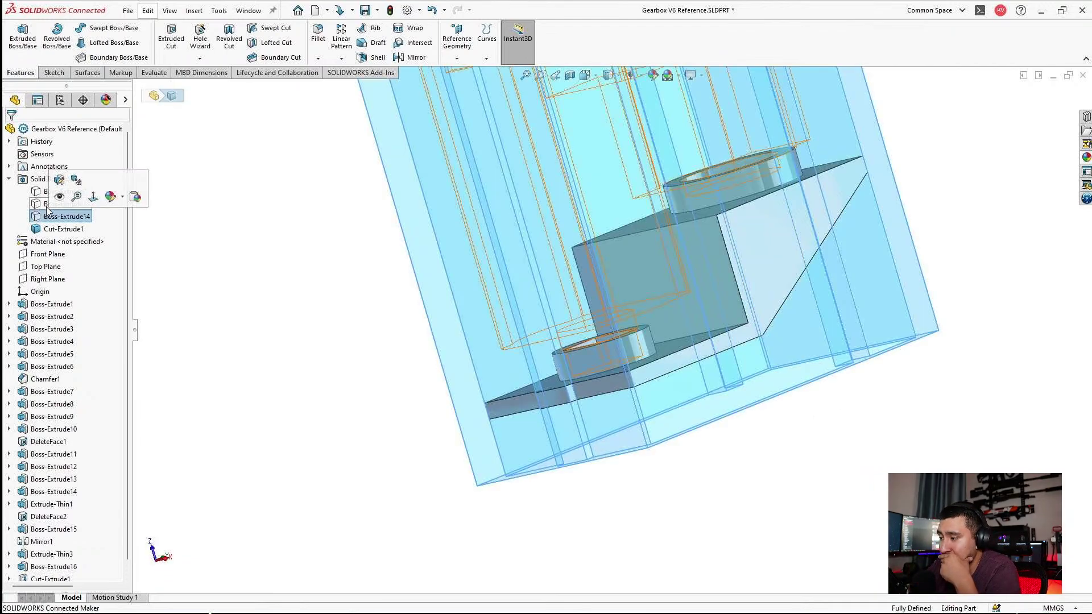
click(48, 205)
click(55, 186)
click(417, 305)
middle_drag(561, 313, 643, 304)
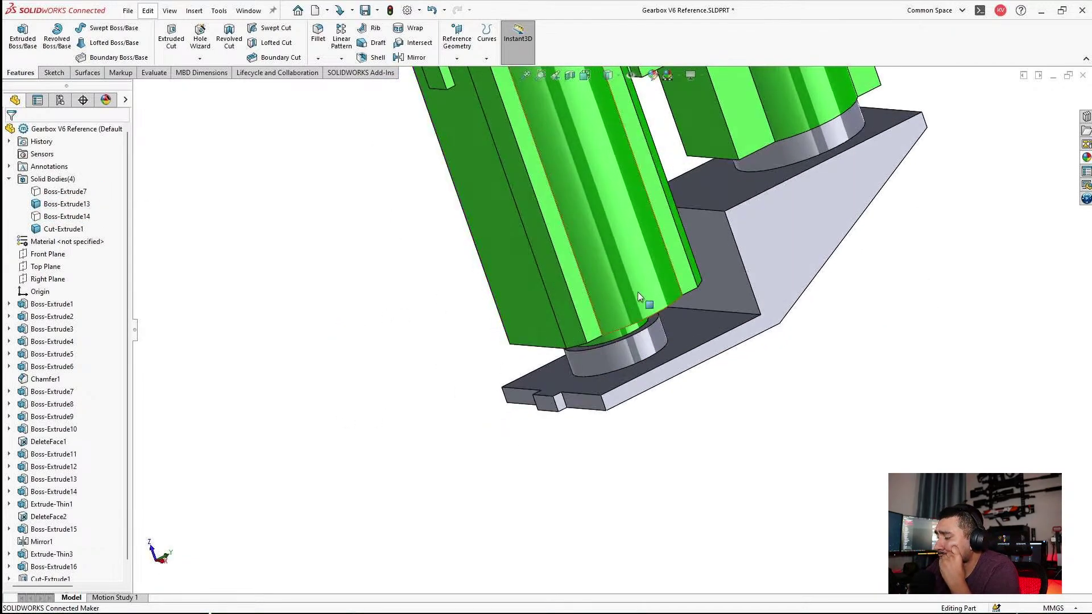
scroll(643, 305, down, 5)
middle_drag(722, 376, 751, 365)
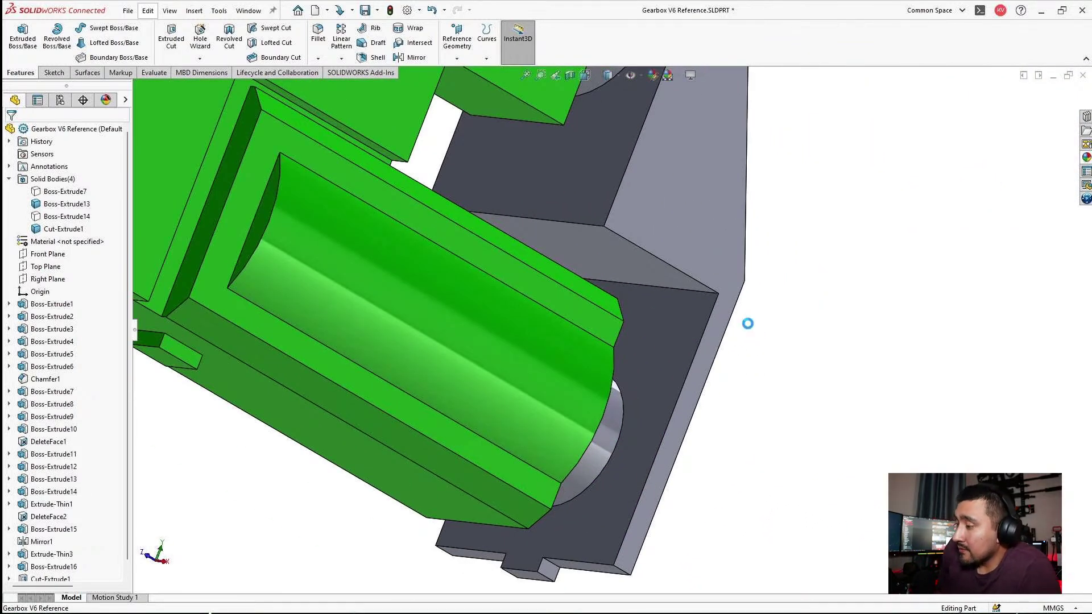
middle_drag(761, 293, 736, 364)
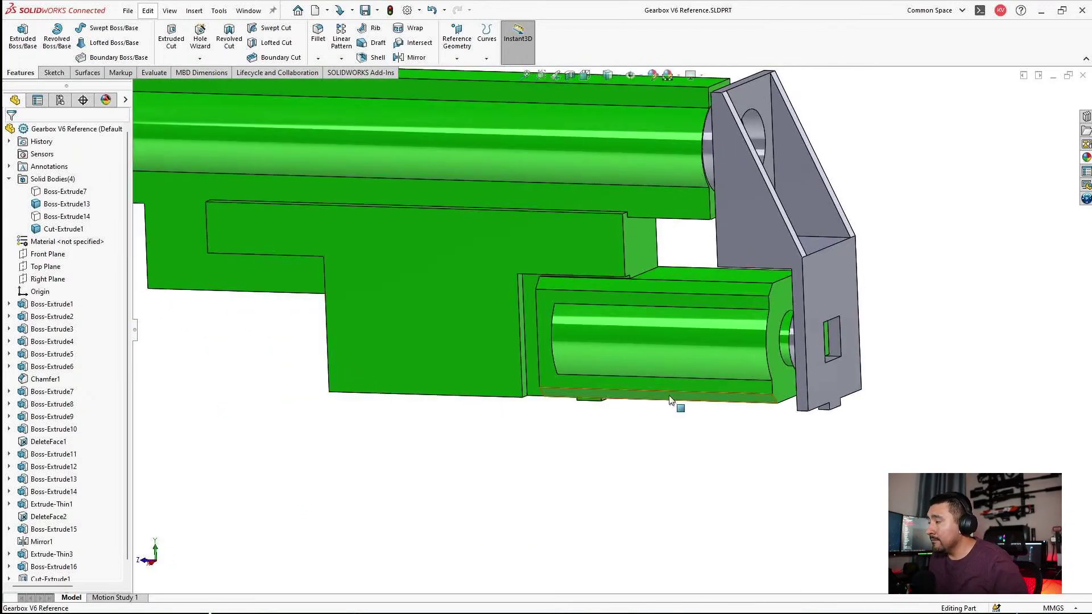
scroll(739, 365, down, 3)
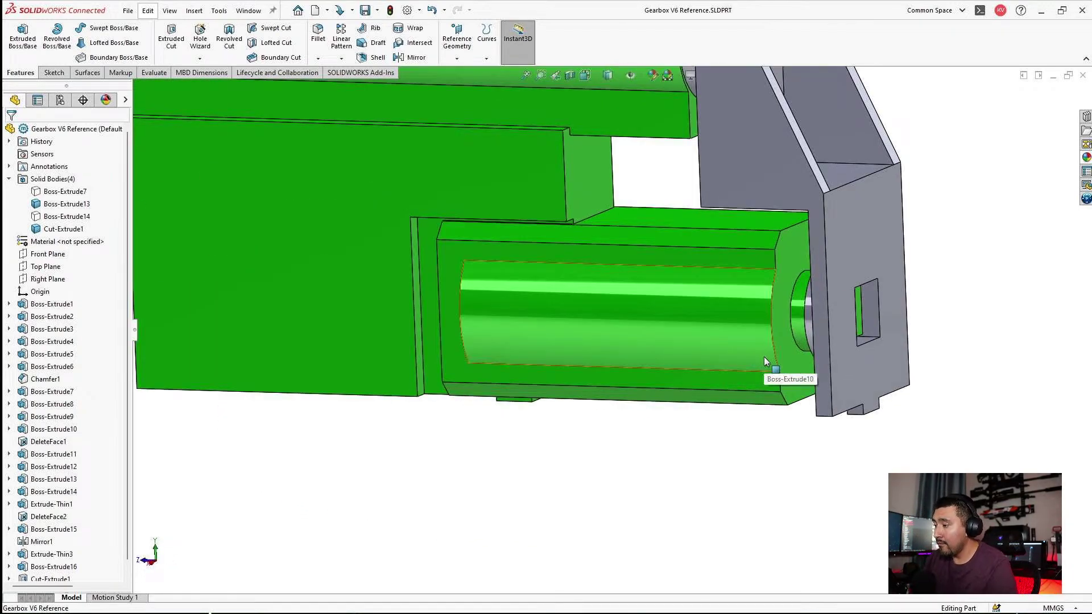
middle_drag(764, 361, 754, 312)
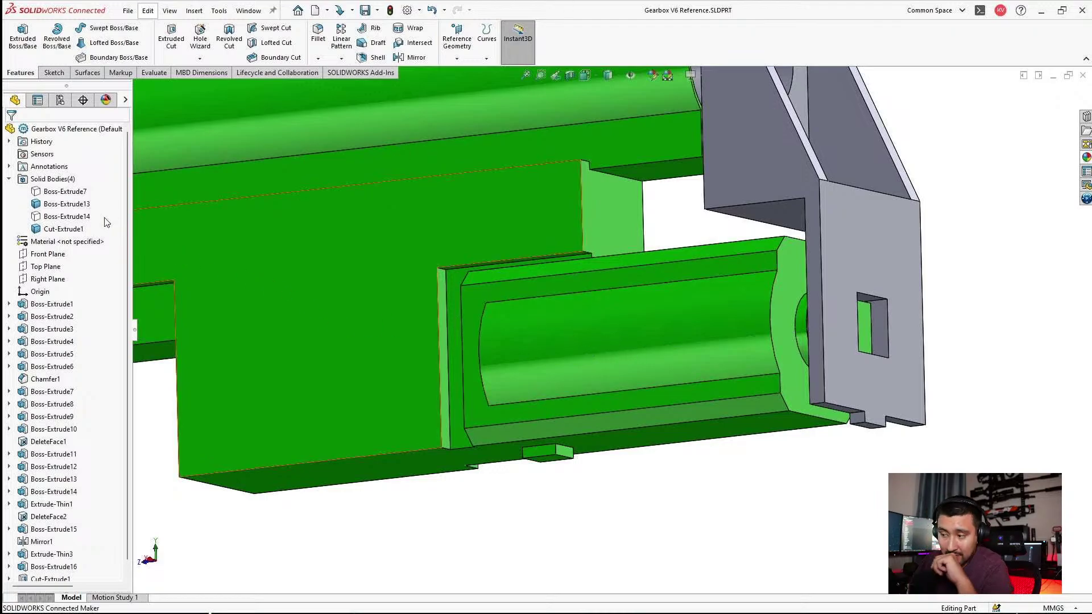
Show the outer housing body and examine the rear plate's fit against the housing's side rails.
click(47, 219)
scroll(809, 391, up, 3)
middle_drag(809, 390, 782, 391)
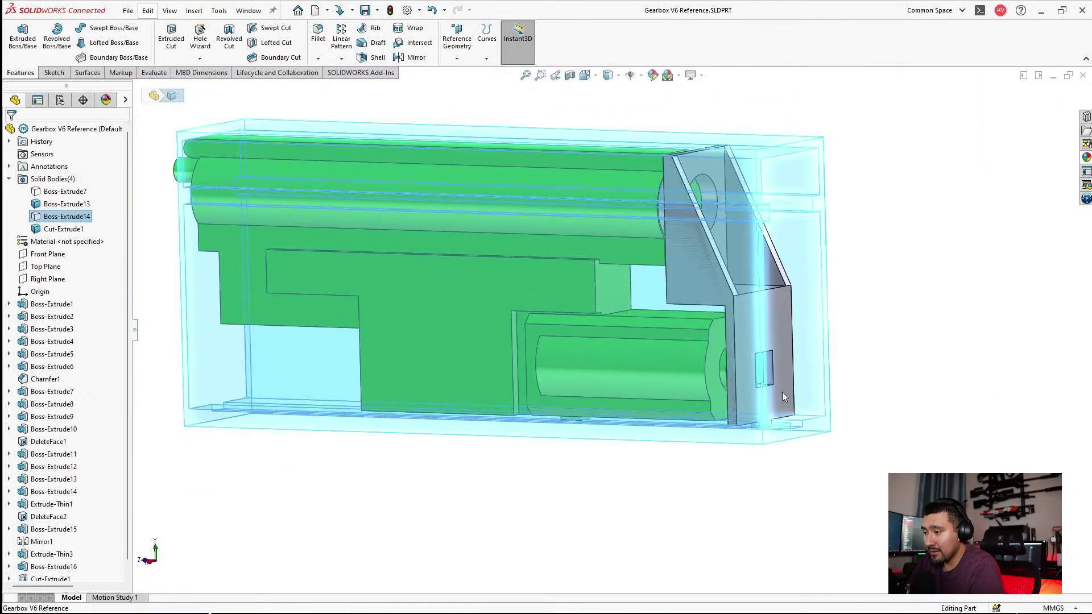
scroll(690, 304, down, 2)
middle_drag(690, 304, 599, 295)
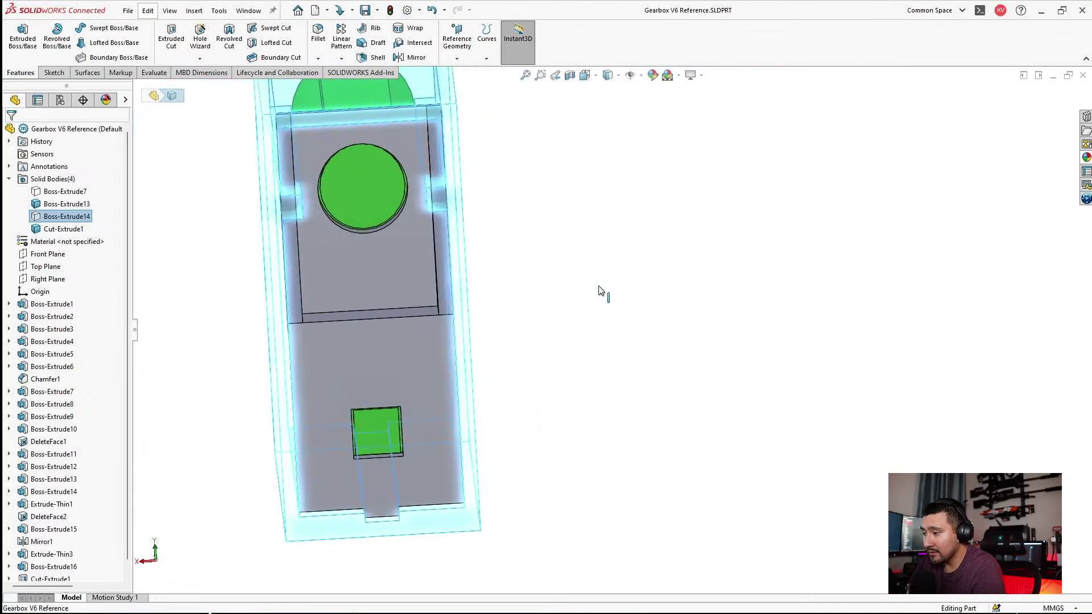
right_click(63, 218)
click(70, 200)
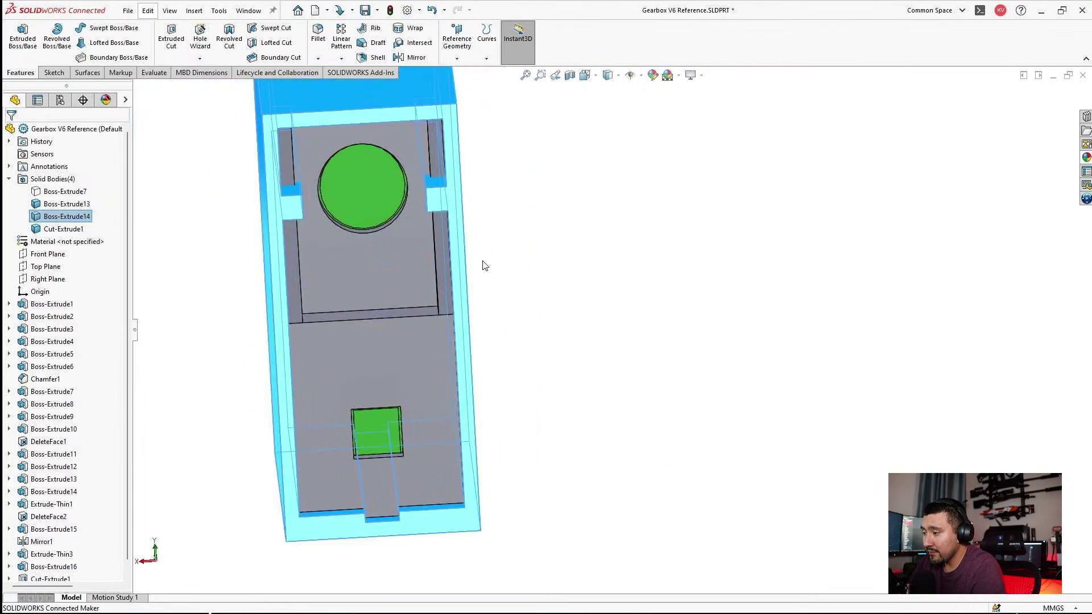
middle_drag(483, 264, 405, 261)
scroll(396, 286, down, 3)
scroll(405, 261, down, 2)
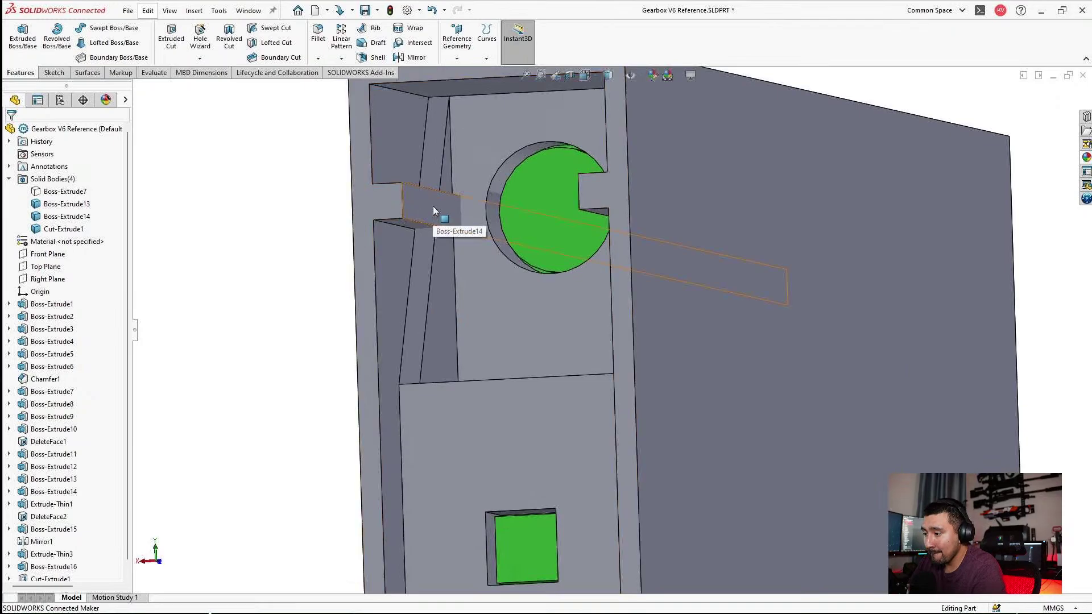
Start a sketch on the housing's rear end face and draw a corner rectangle matching the end of one side rail.
scroll(443, 256, up, 1)
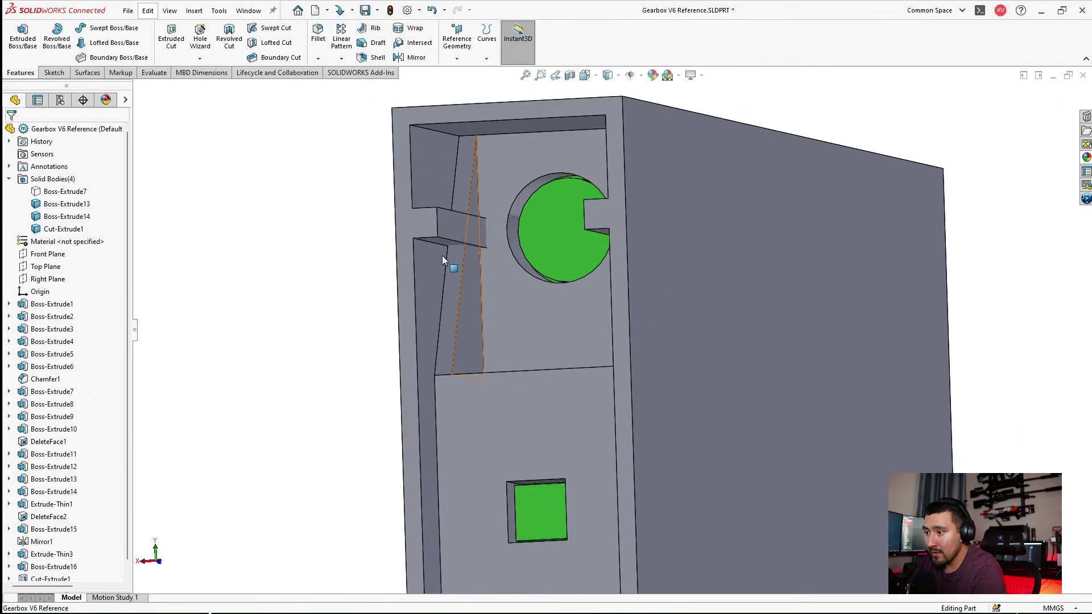
middle_drag(442, 254, 520, 327)
click(521, 326)
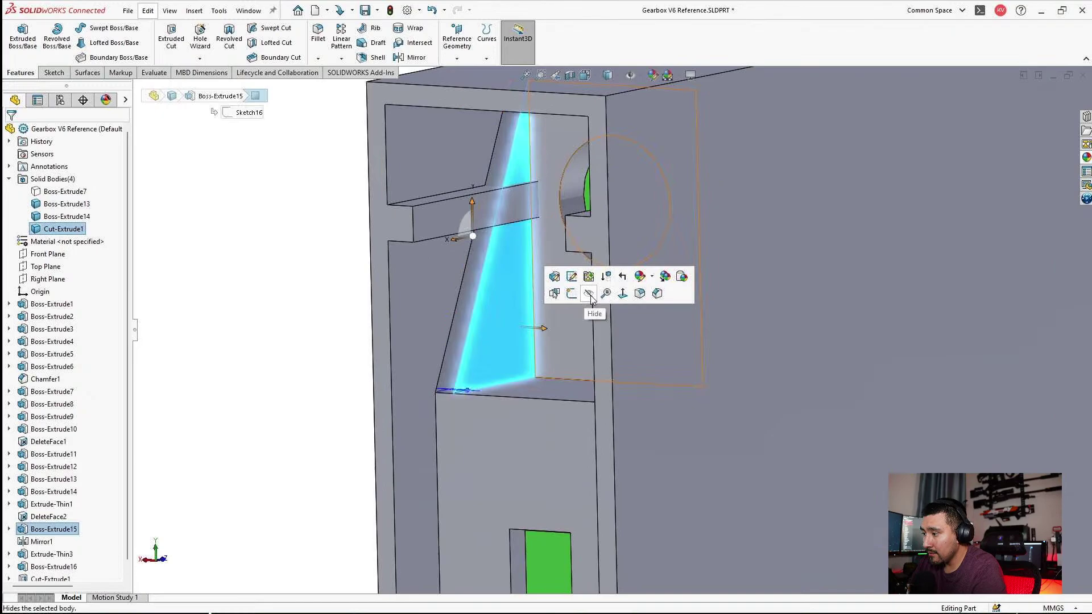
click(426, 231)
click(444, 195)
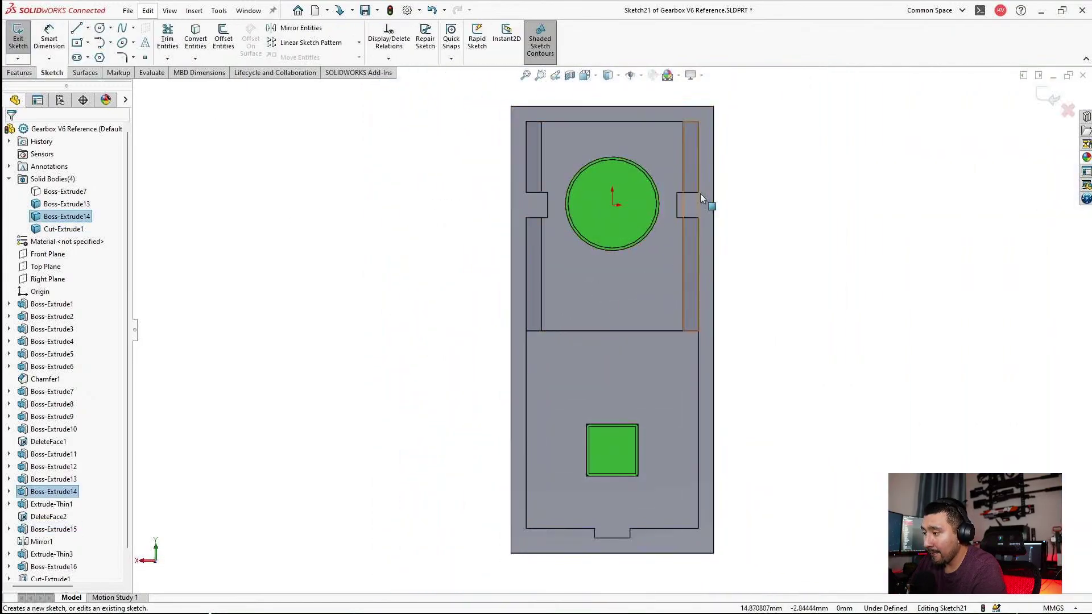
scroll(700, 194, down, 3)
click(87, 43)
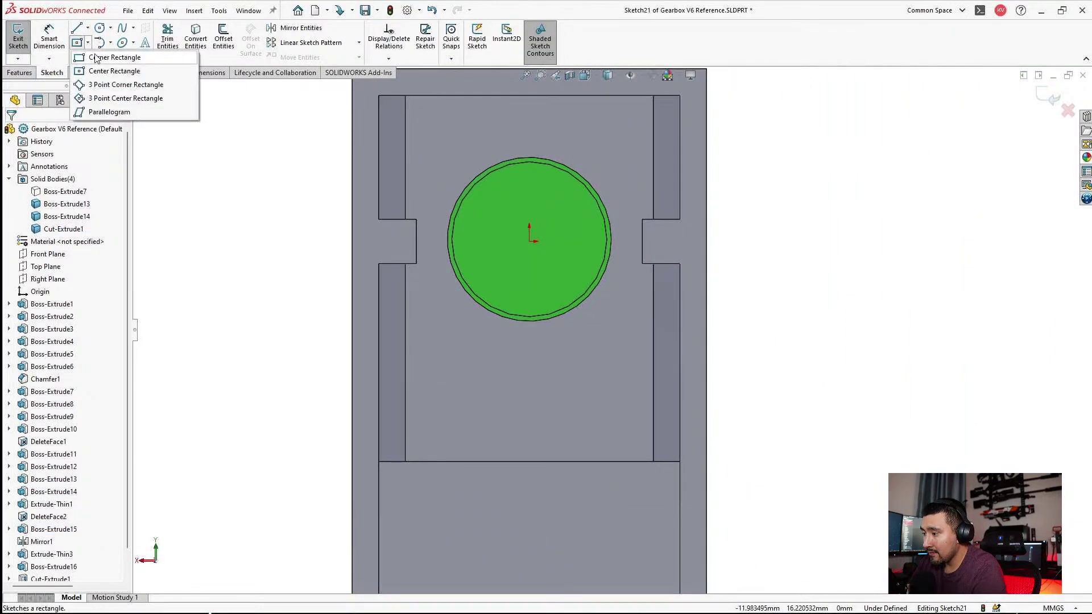
click(111, 64)
click(417, 219)
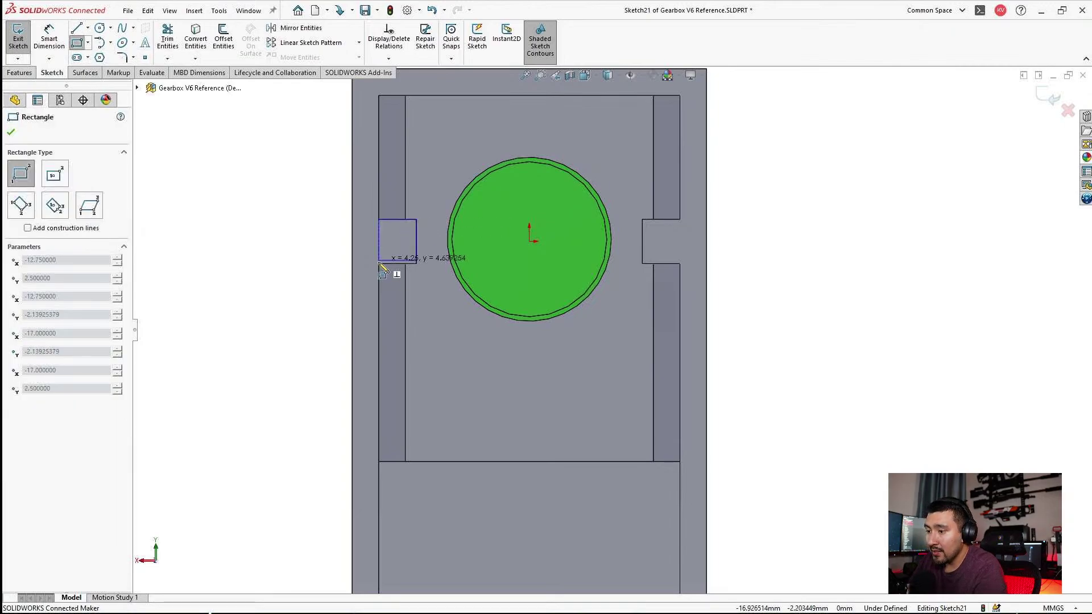
click(378, 263)
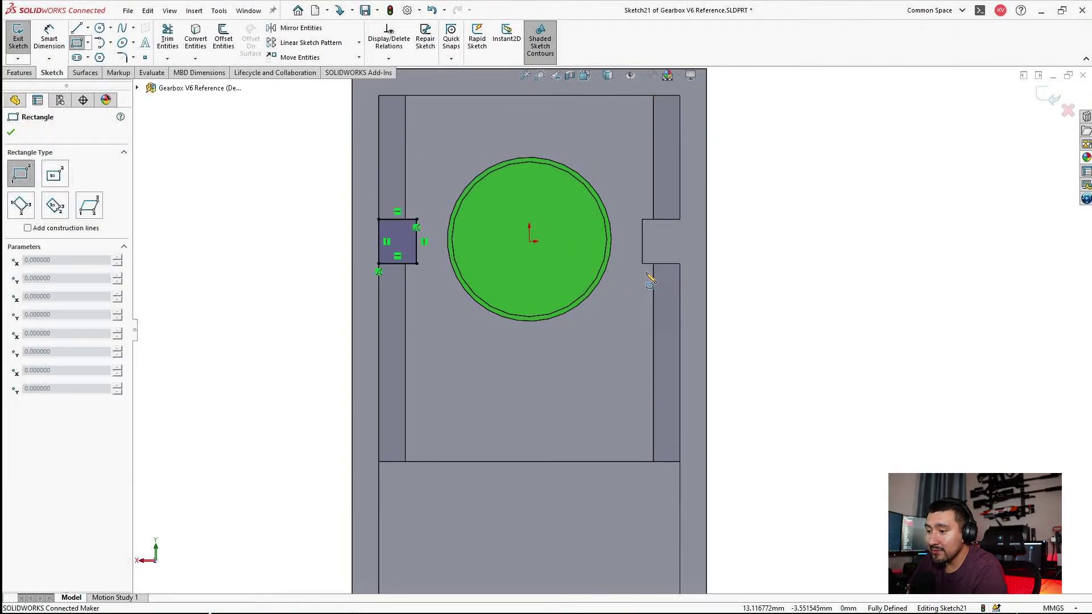
key(Escape)
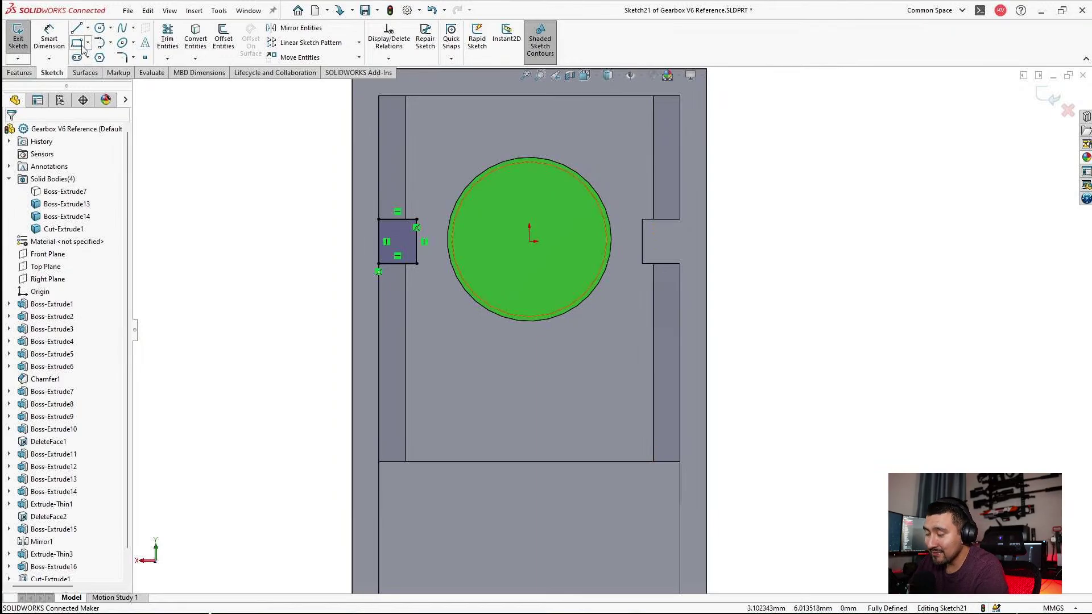
Draw a second corner rectangle over the end of the opposite side rail.
click(82, 47)
click(642, 264)
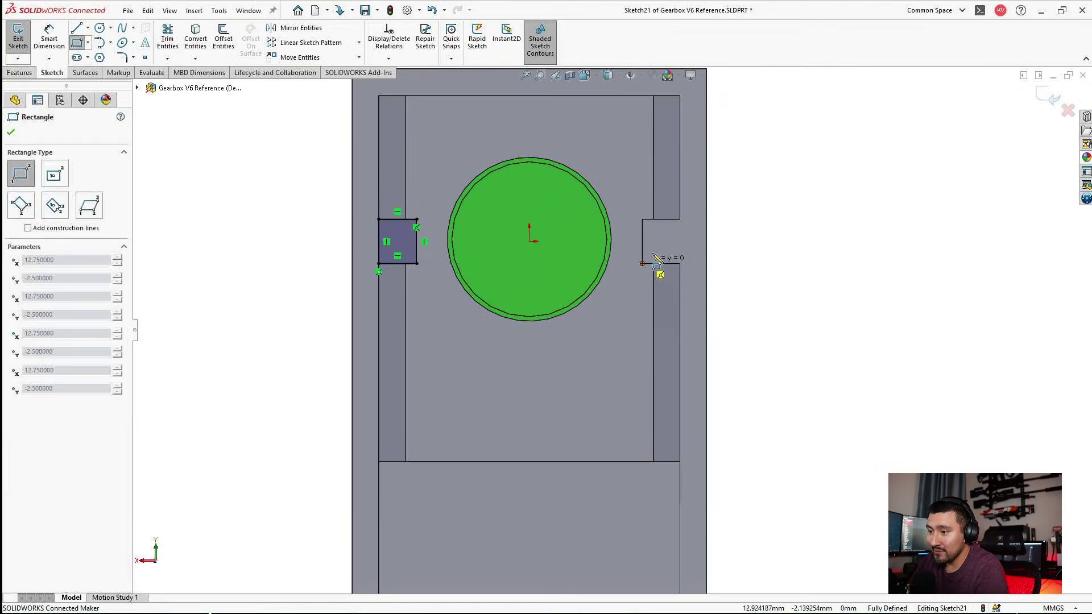
click(680, 219)
key(Escape)
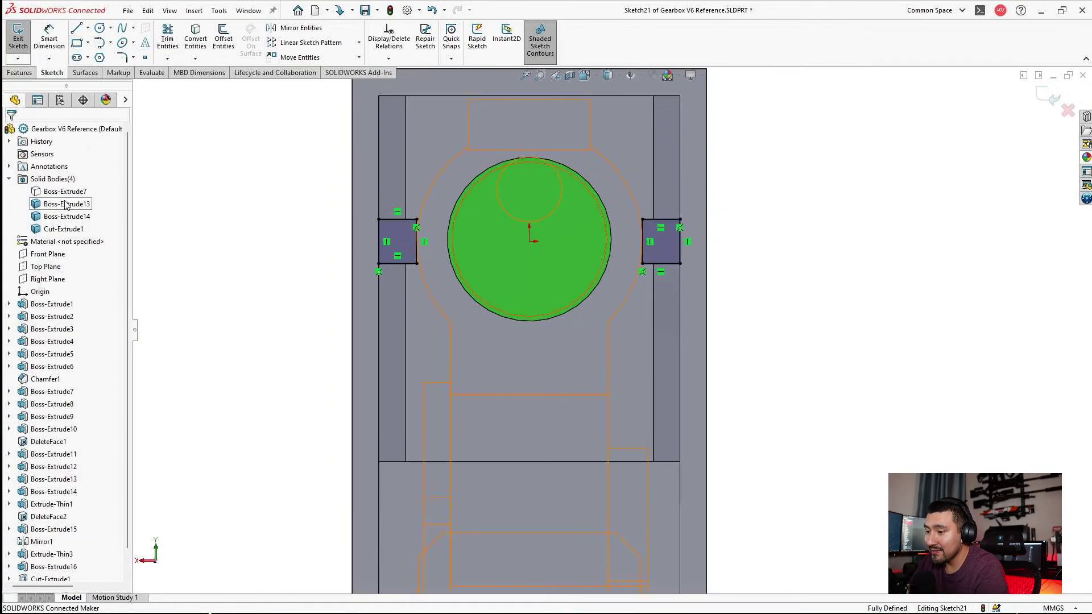
Hide the outer housing body to expose the rear plate and gearbox behind the sketch.
click(42, 232)
middle_drag(516, 264, 609, 333)
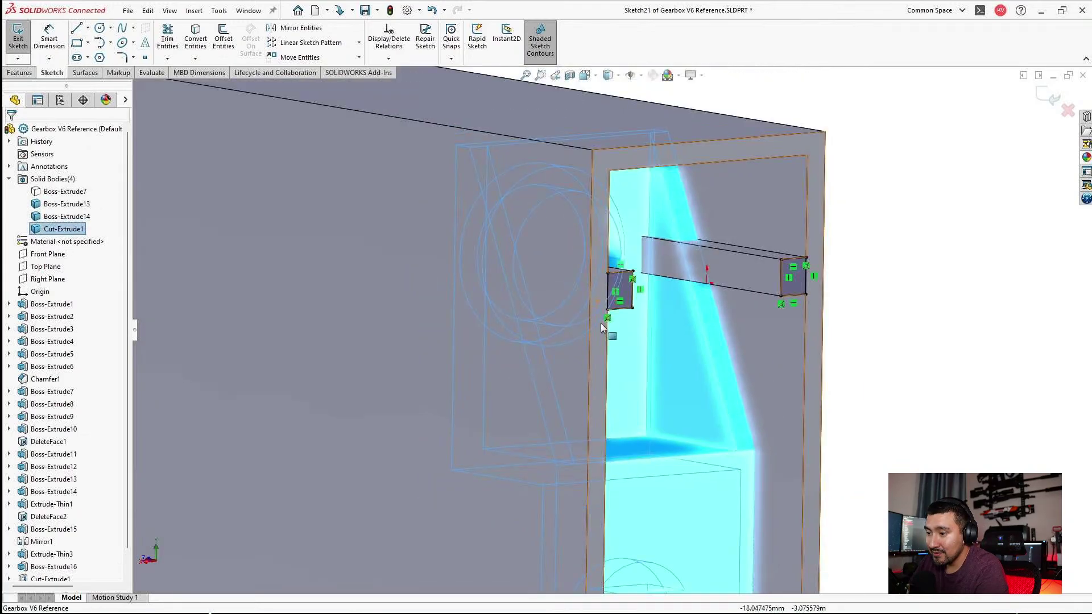
scroll(609, 332, up, 3)
key(Escape)
click(52, 216)
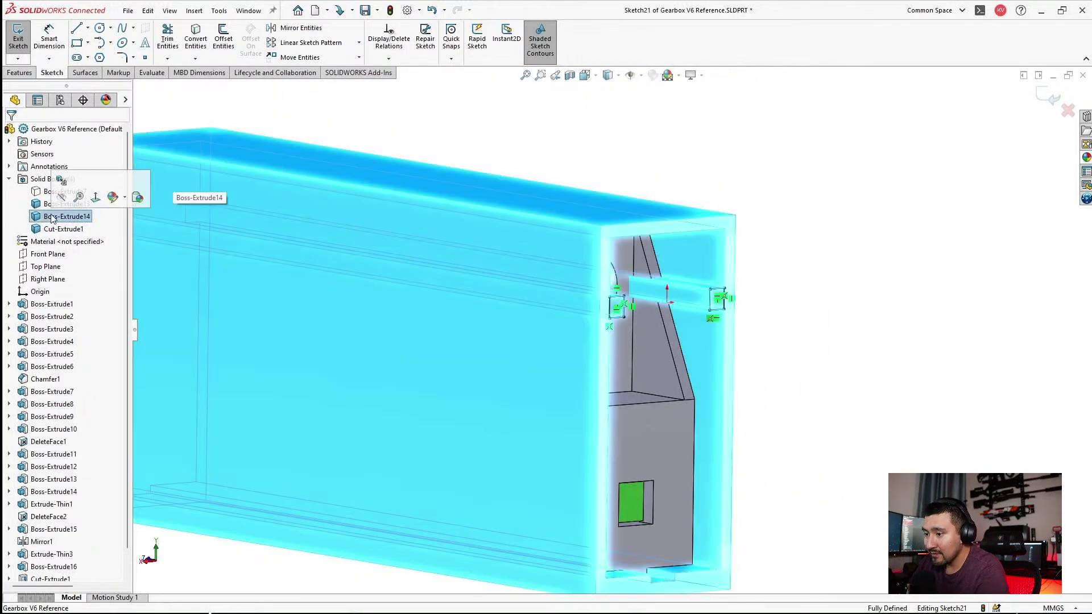
right_click(52, 216)
click(79, 199)
Set up an Extruded Cut of both rectangles with Up To Surface, ending at the upper plate section's gearbox-facing face.
scroll(620, 299, up, 1)
middle_drag(620, 299, 721, 292)
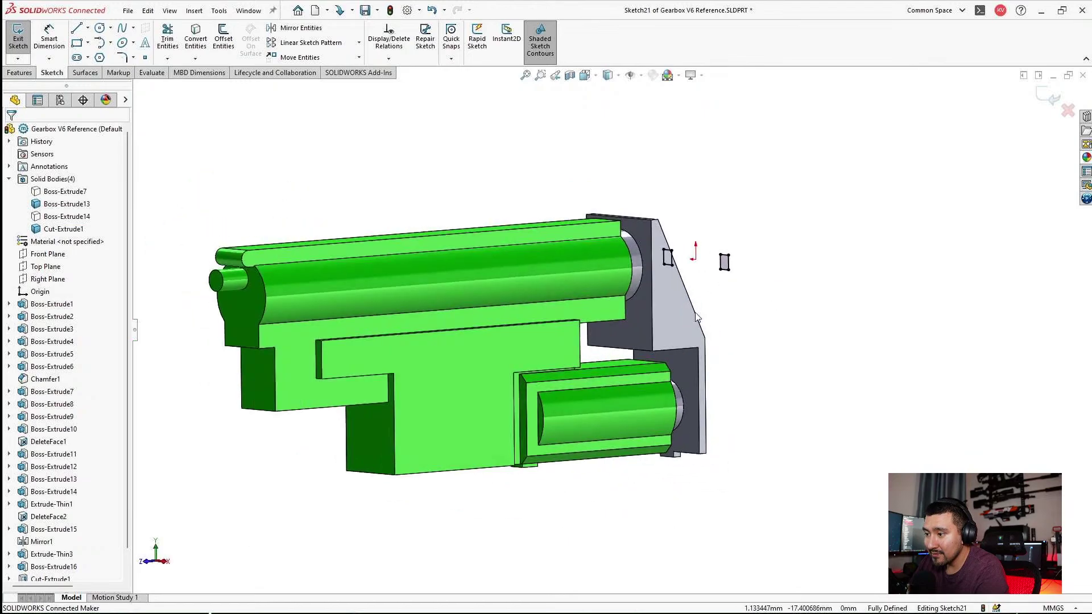
scroll(721, 292, down, 1)
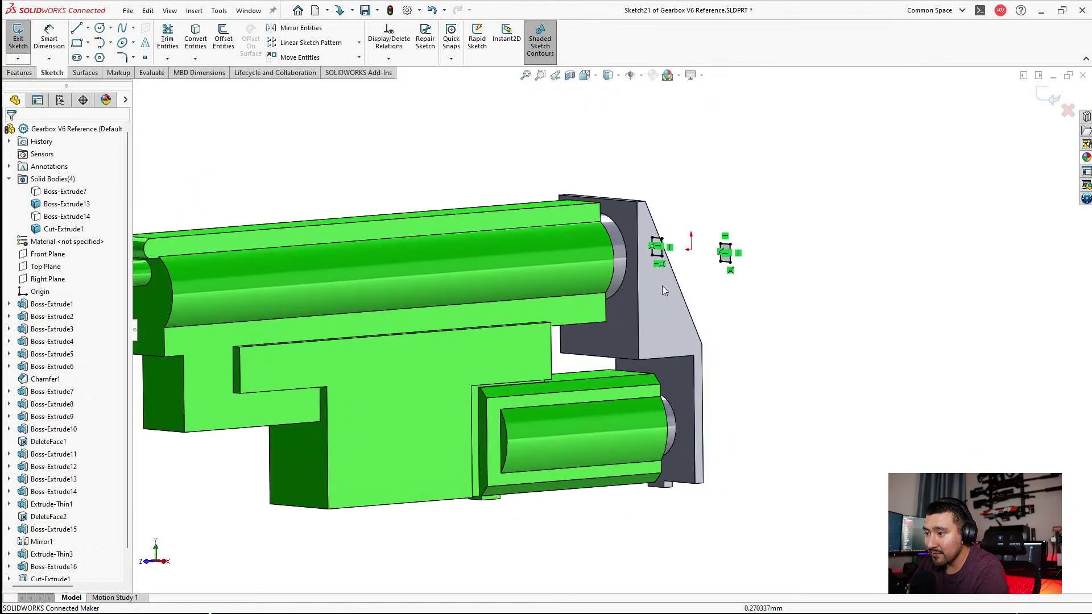
click(24, 75)
click(169, 51)
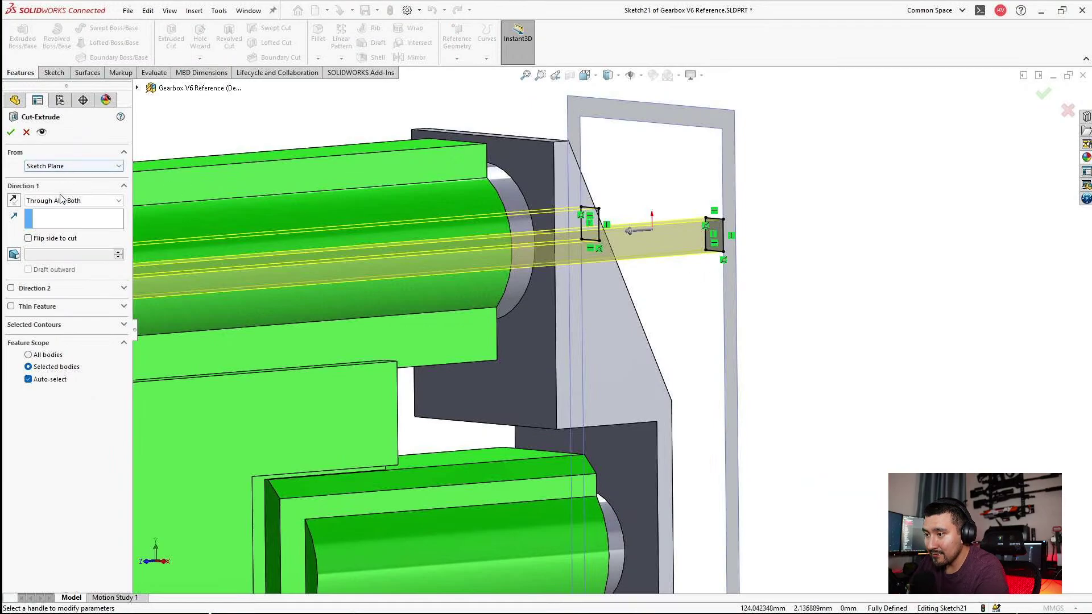
click(61, 199)
click(64, 248)
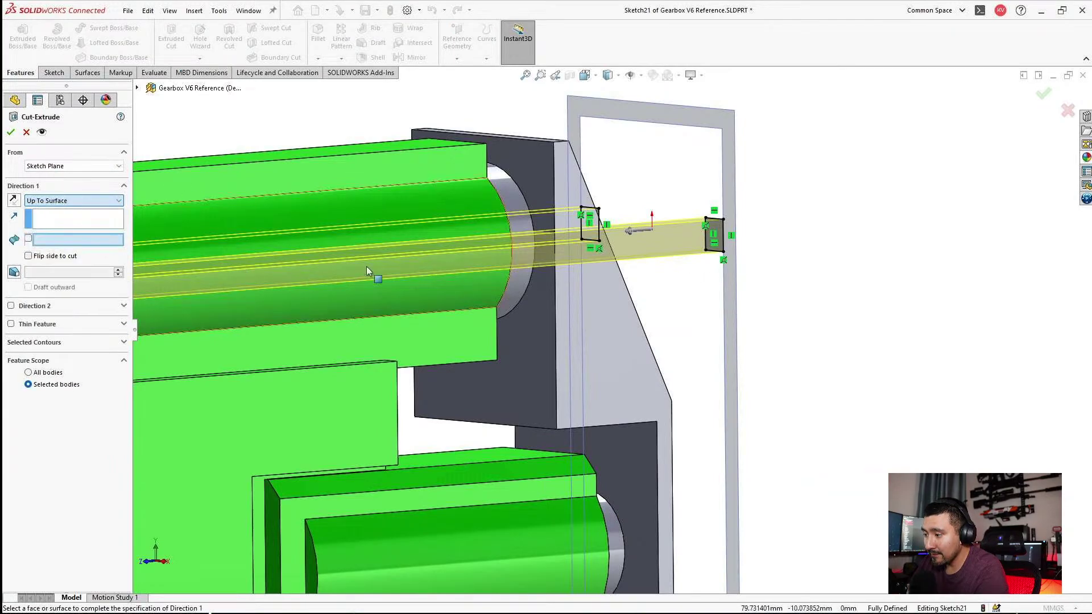
click(512, 332)
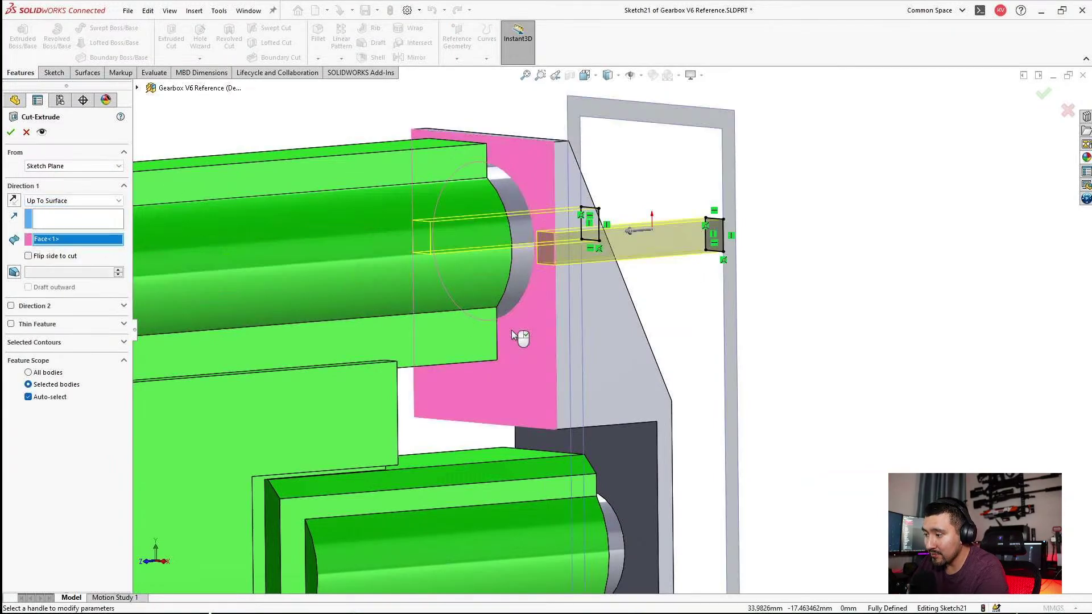
Show the housing body again, turn off Auto-select, and limit the rail cut to the housing only.
click(137, 88)
click(150, 138)
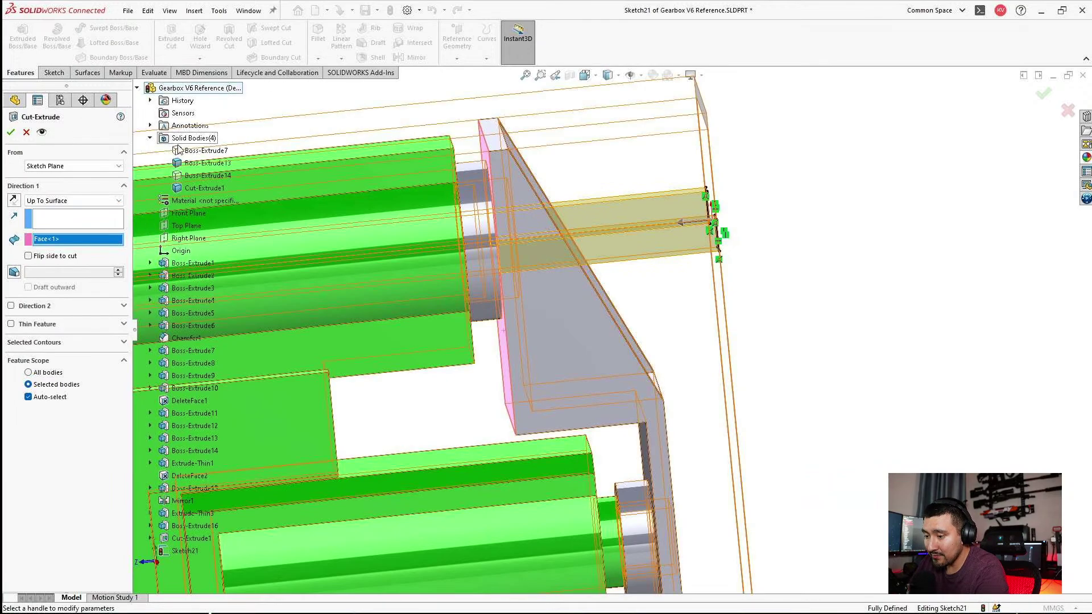
right_click(195, 183)
click(227, 225)
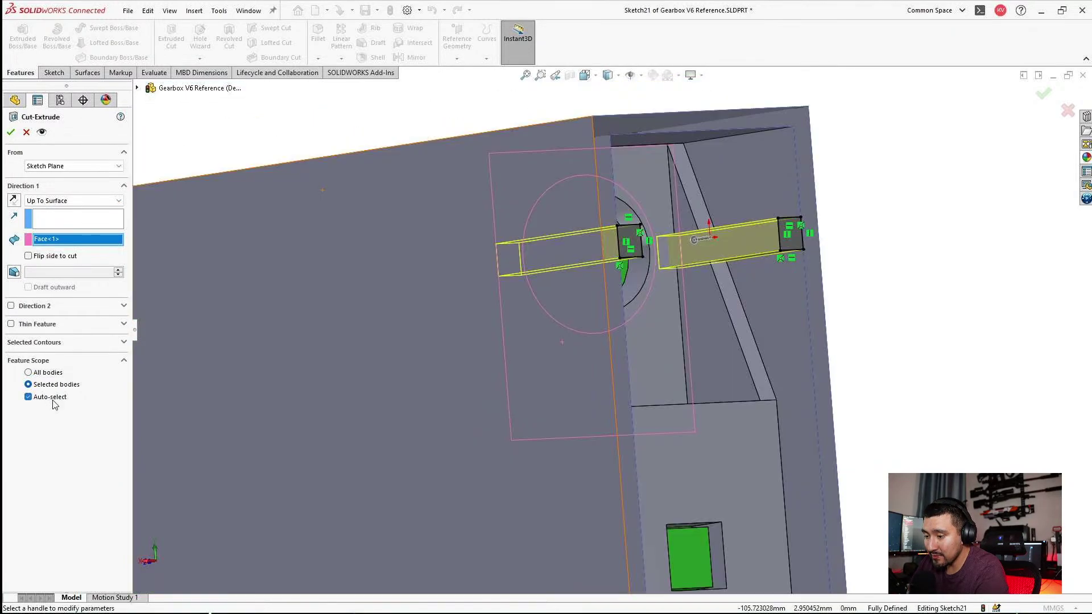
click(28, 397)
click(231, 267)
click(12, 132)
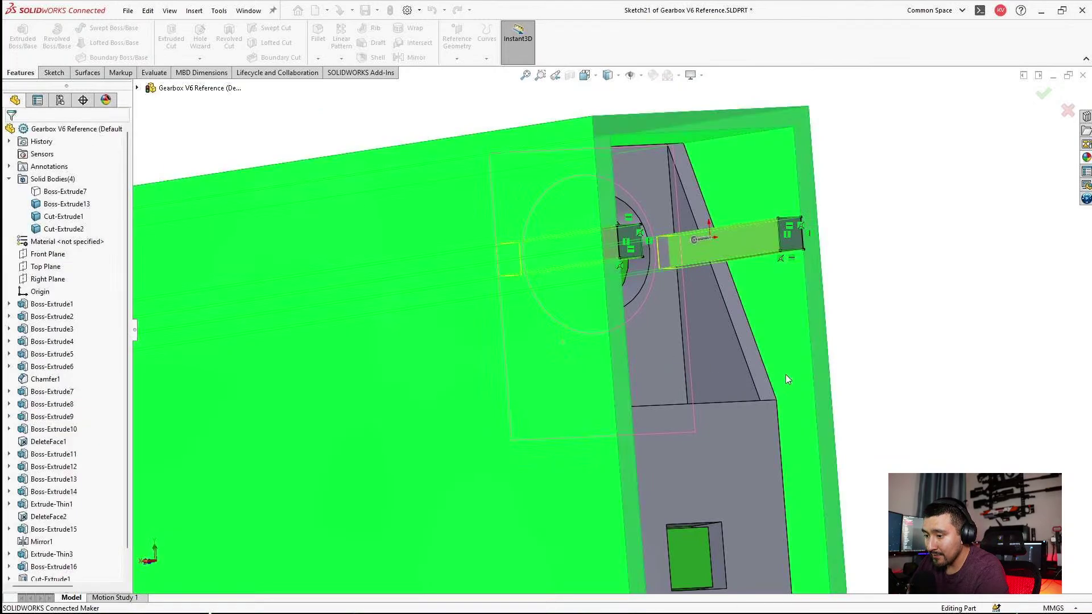
Hide the outer housing body again to isolate the rear plate and gearbox.
key(f)
click(441, 362)
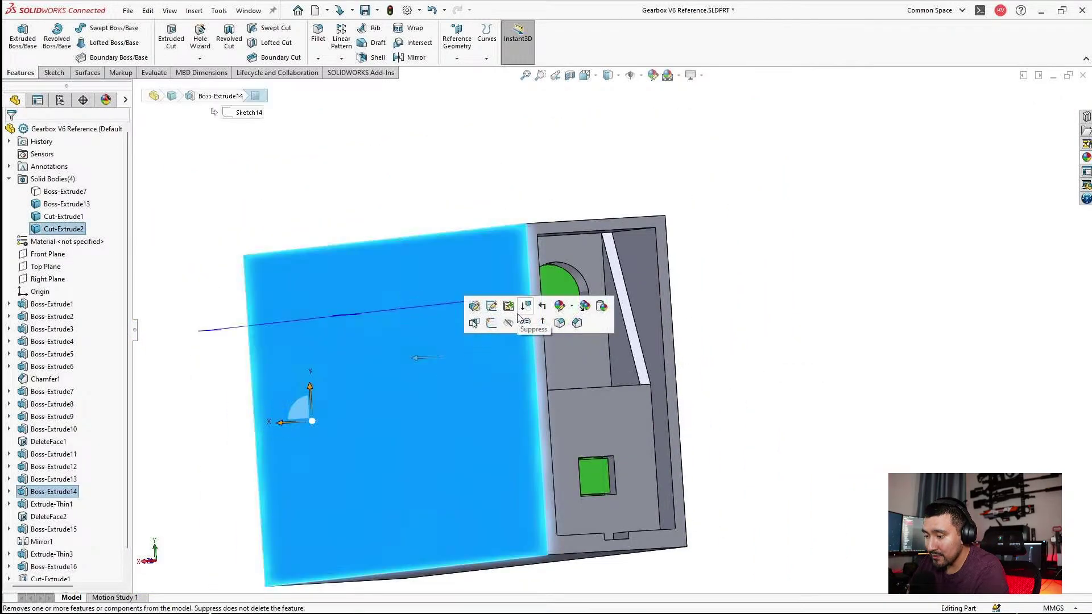
click(508, 321)
Reorder the gusset extrusion Boss-Extrude15 and Mirror1 after Cut-Extrude2, and roll the model back to just before them.
scroll(538, 341, down, 5)
click(515, 319)
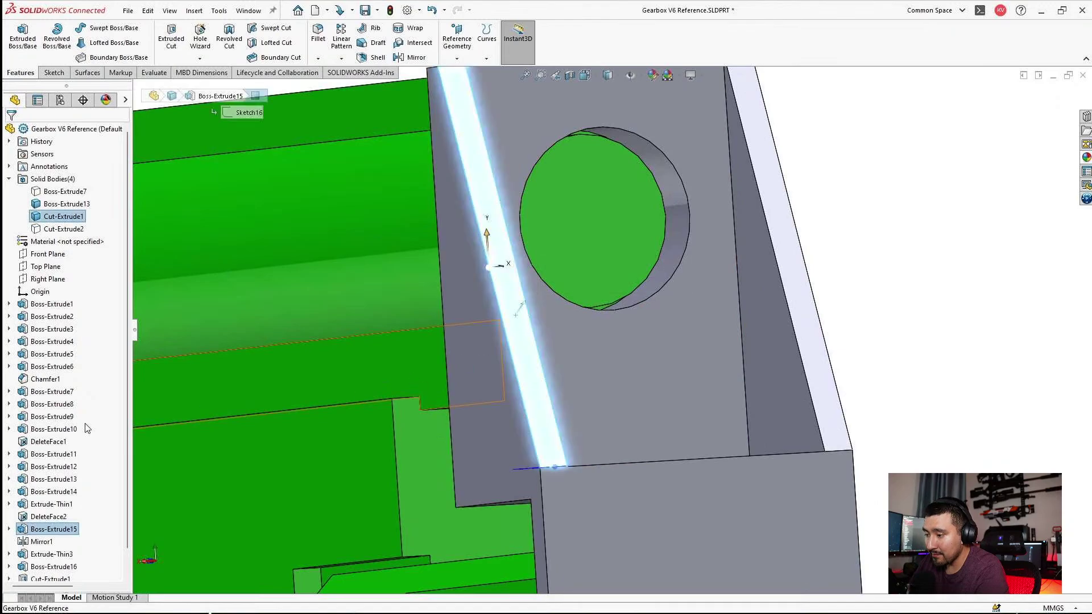
click(43, 516)
drag(43, 516, 60, 570)
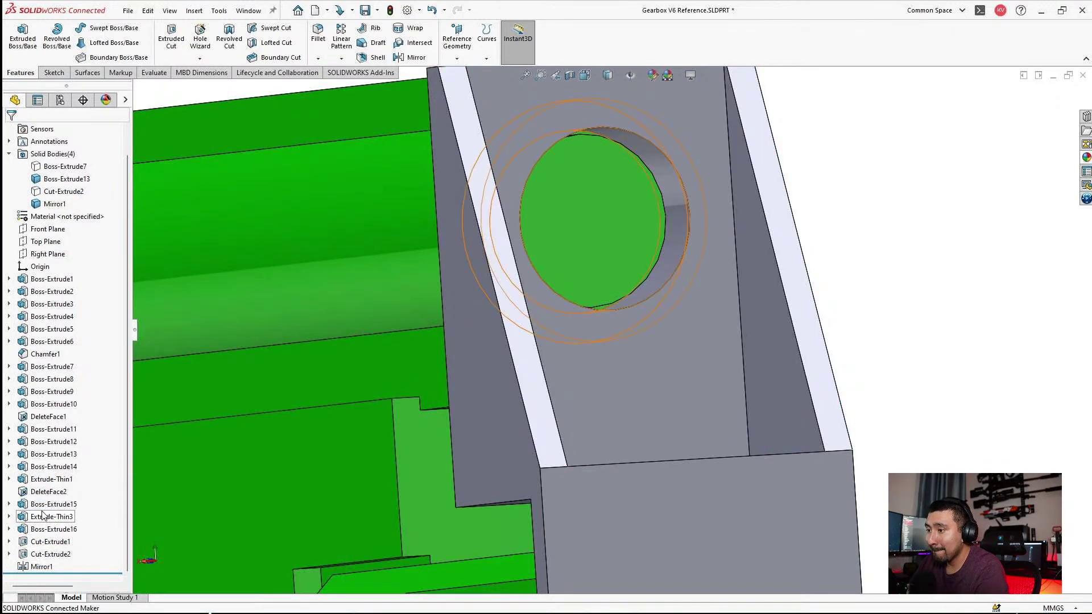
click(520, 309)
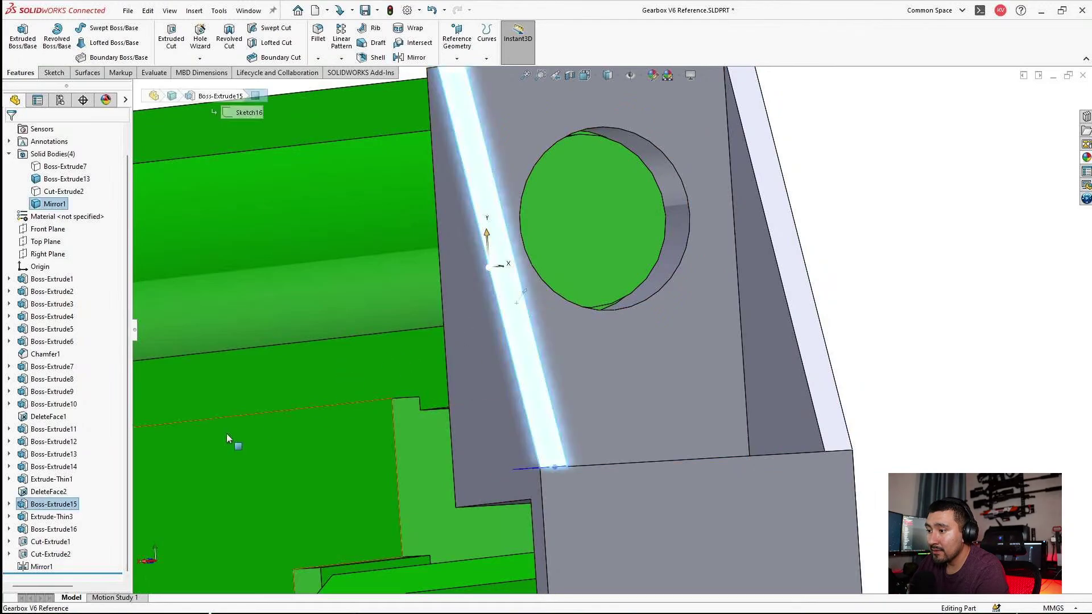
drag(60, 518, 83, 552)
scroll(606, 403, up, 3)
middle_drag(602, 385, 701, 294)
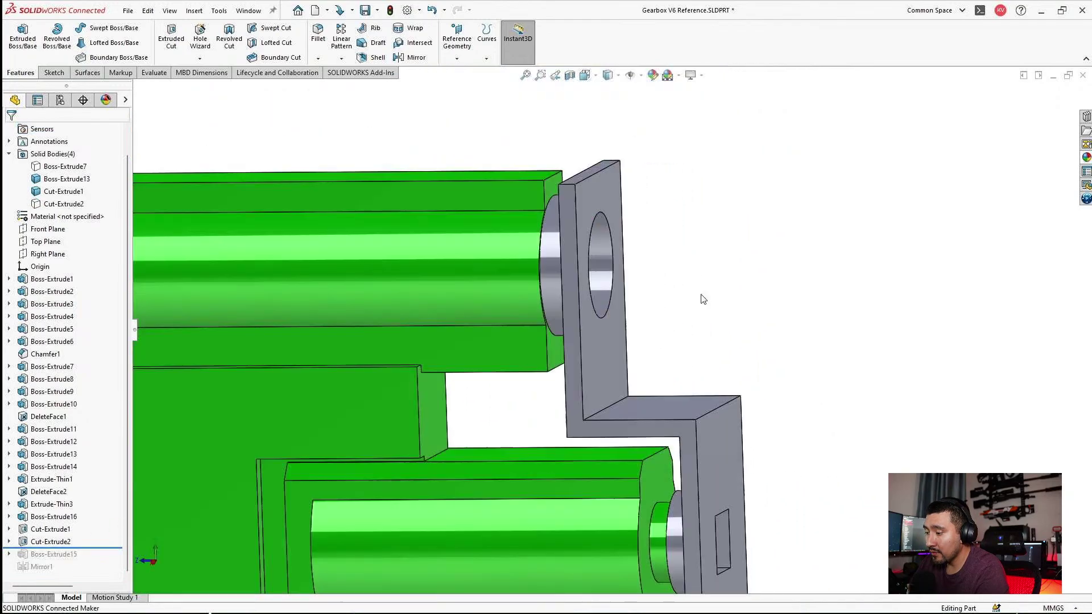
Start a Move Face operation and select the stepped plate's two side faces and its top edge face.
click(194, 12)
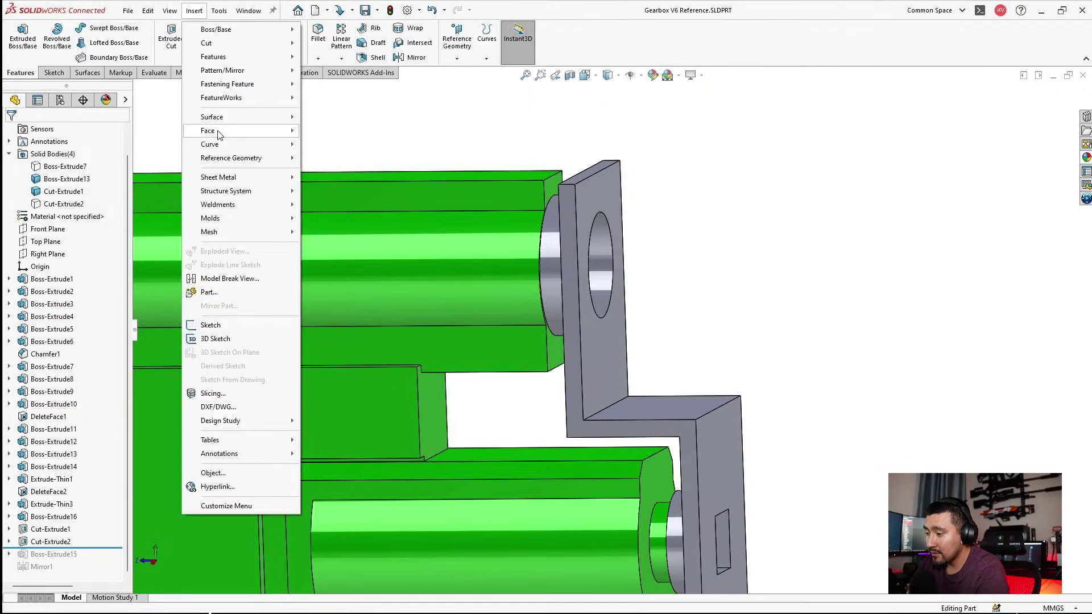
mouse_move(256, 130)
click(343, 159)
scroll(581, 263, down, 4)
click(561, 224)
scroll(557, 222, up, 2)
middle_drag(553, 202, 554, 233)
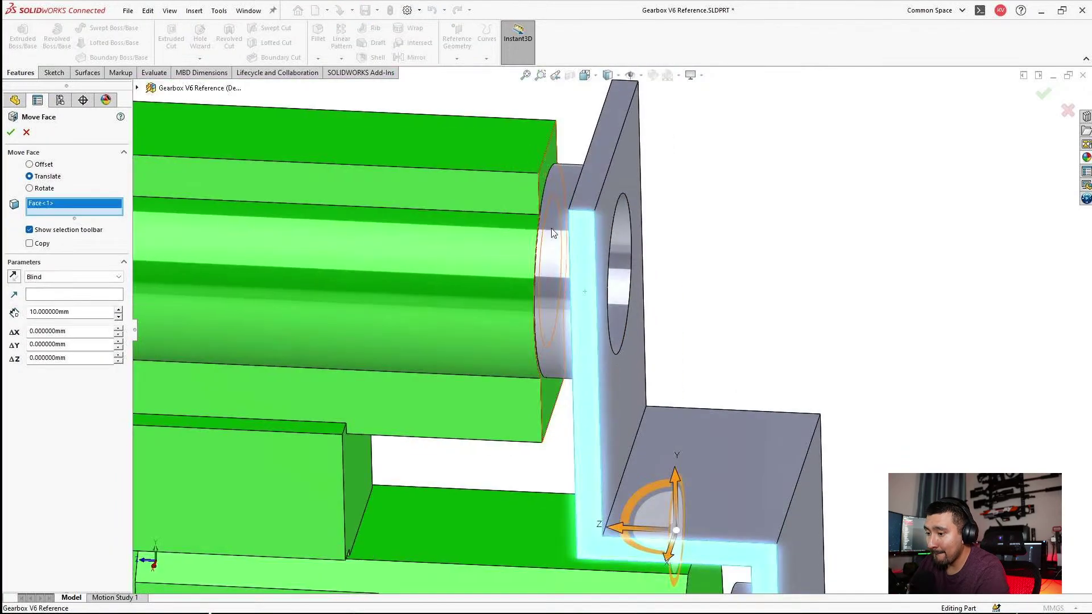
click(582, 193)
middle_drag(582, 193, 609, 371)
click(688, 233)
Add the plate's bottom edge faces and the faces of its bottom tab to the Move Face selection.
scroll(597, 517, down, 6)
scroll(593, 467, down, 1)
click(609, 474)
click(587, 450)
click(578, 472)
middle_drag(578, 473, 622, 463)
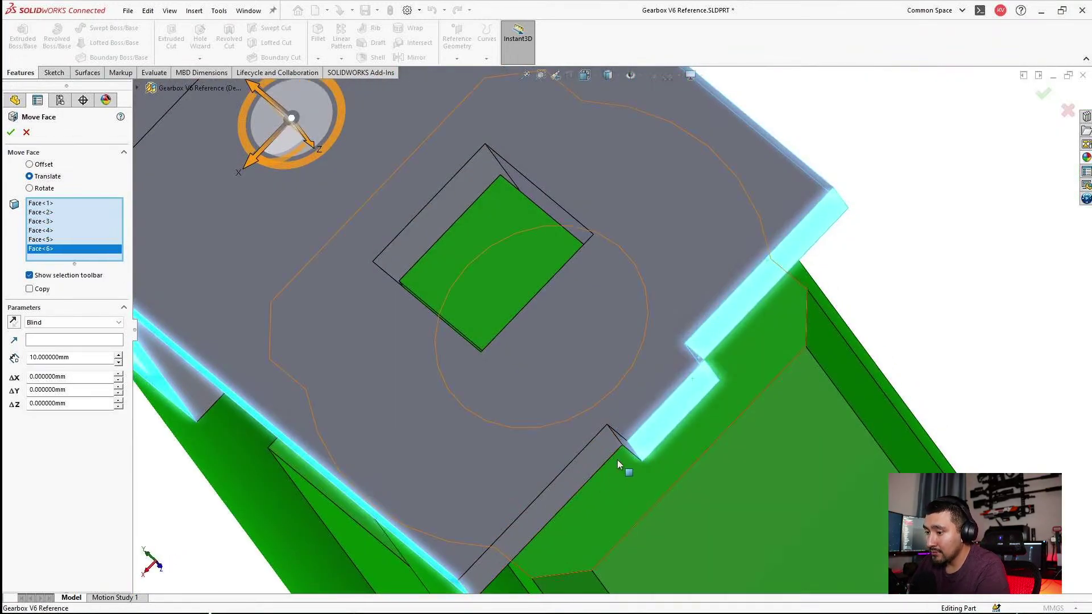
click(592, 464)
click(590, 463)
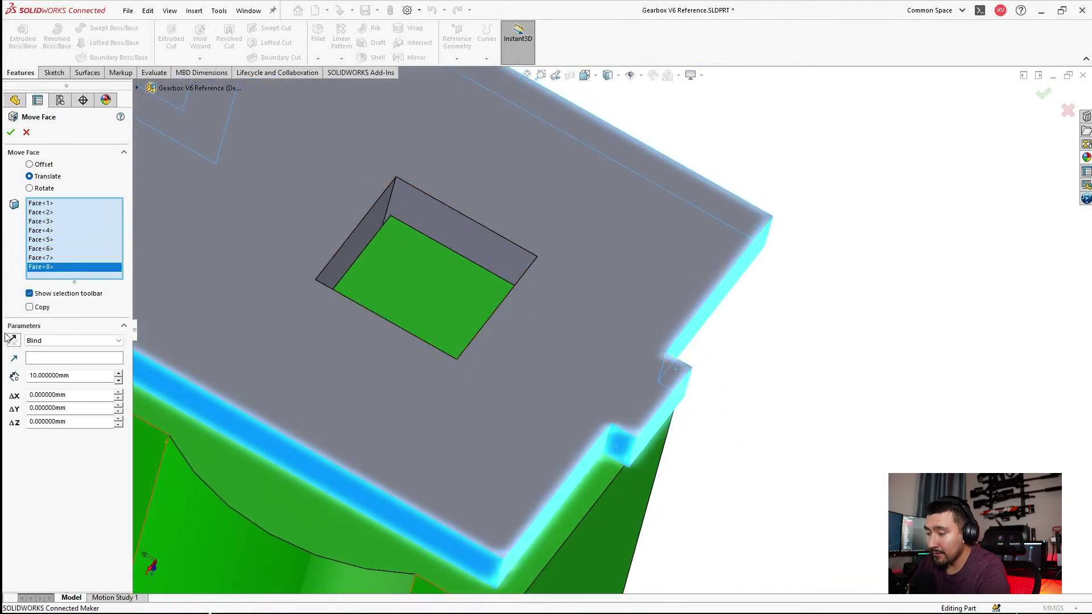
Offset the eight selected perimeter faces inward by 0.5 mm.
click(33, 166)
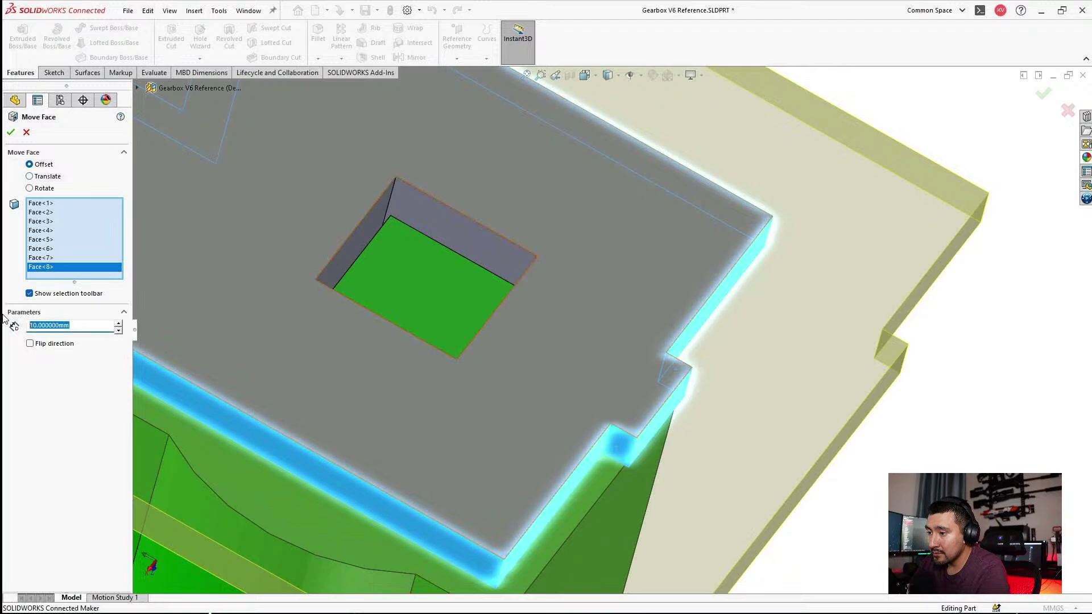
text(.5)
key(Return)
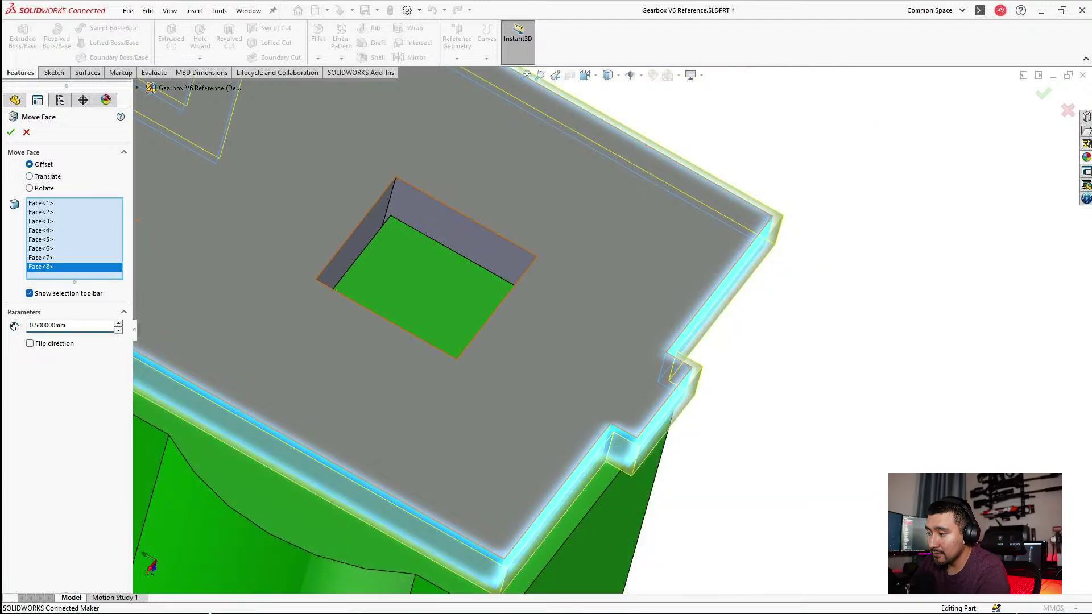
click(30, 343)
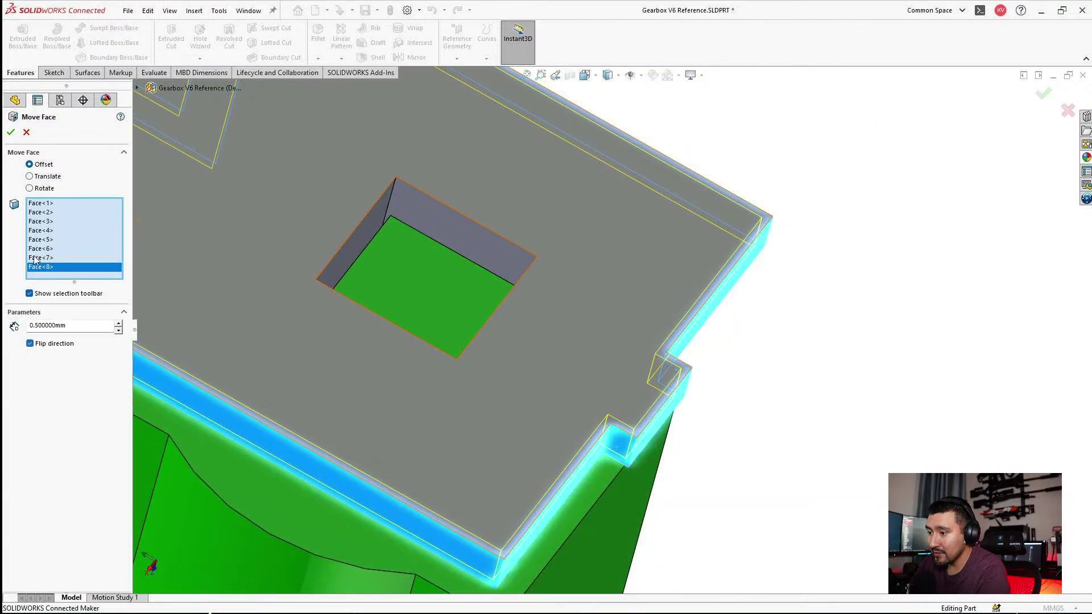
click(11, 133)
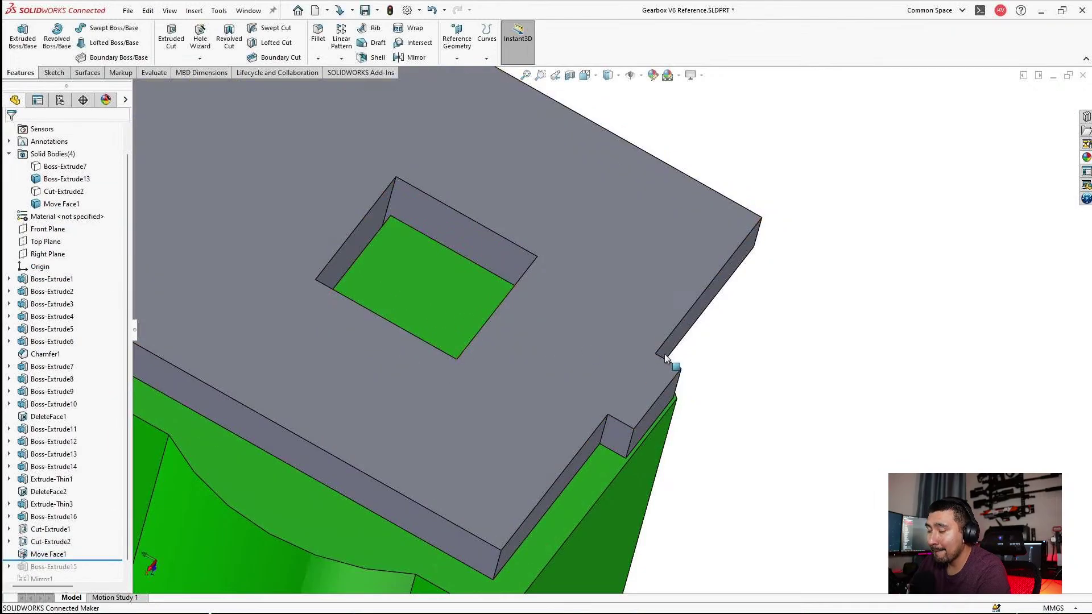
Show the outer housing body and examine the clearance around the rear plate's edges and bottom tab.
middle_drag(555, 342, 495, 317)
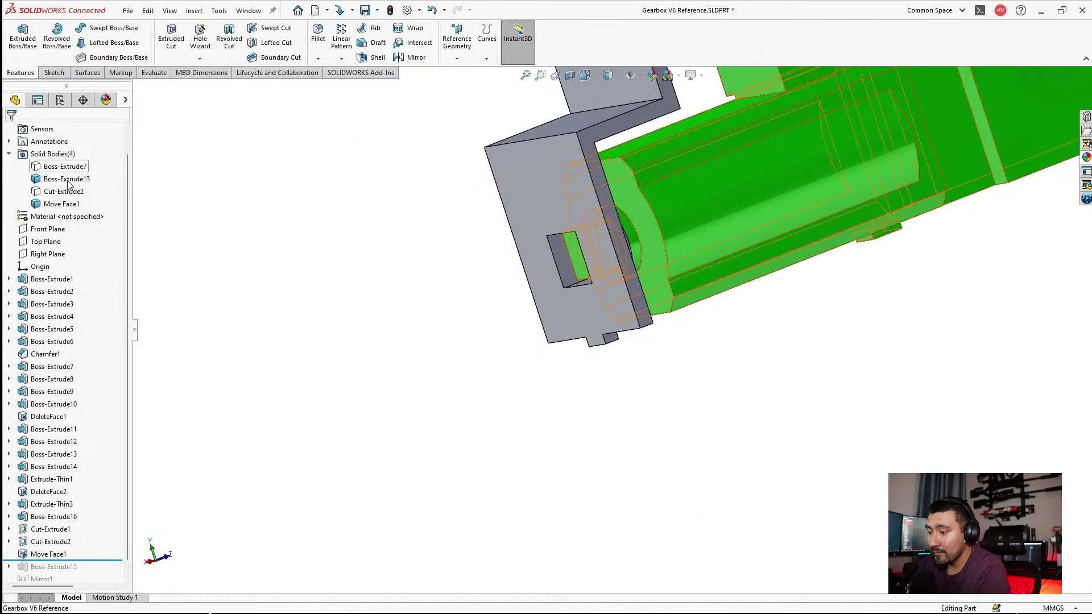
click(44, 192)
click(54, 173)
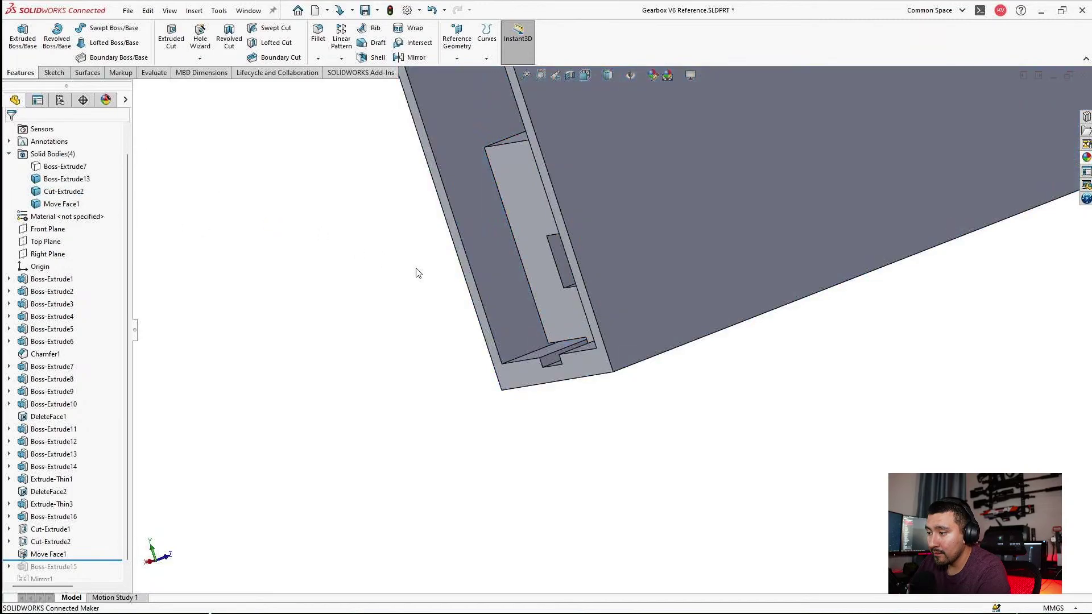
middle_drag(416, 269, 528, 302)
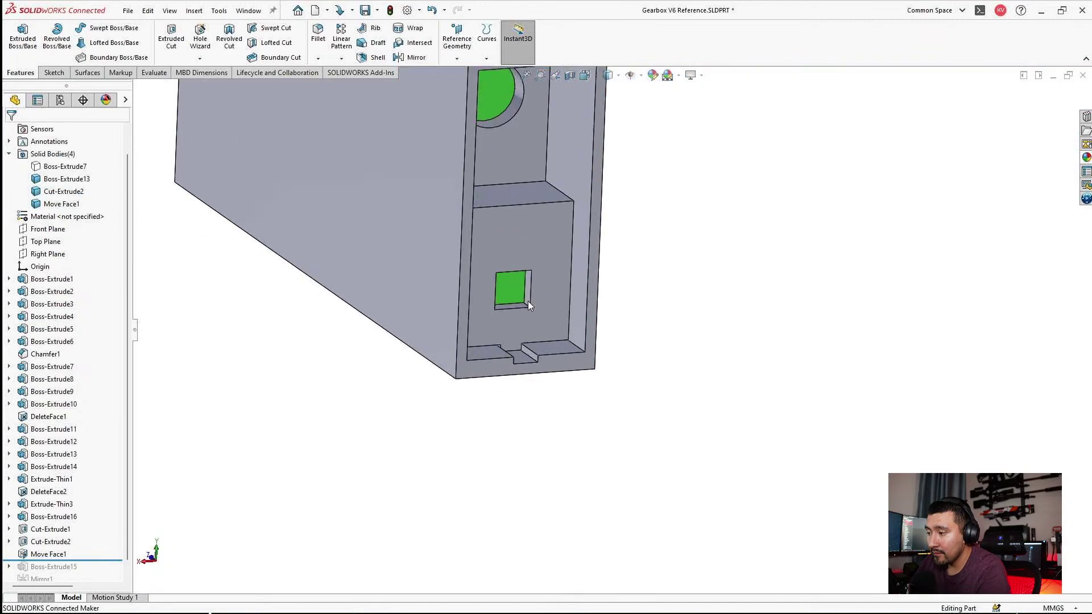
Apply a pale yellow appearance (RGB 255, 255, 128) to the whole rear plate body.
click(59, 204)
click(124, 185)
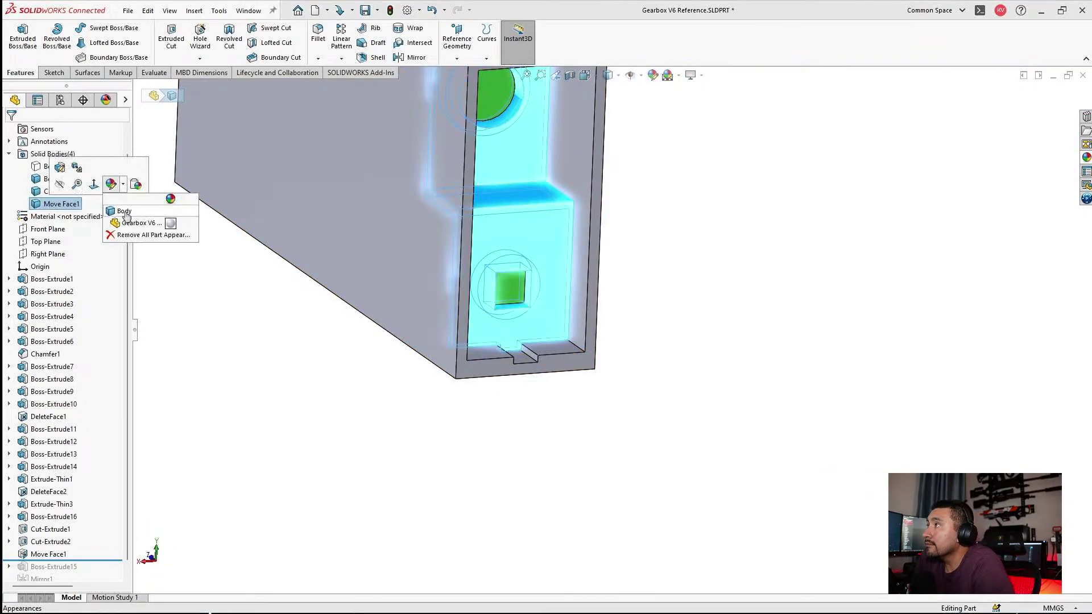
click(124, 213)
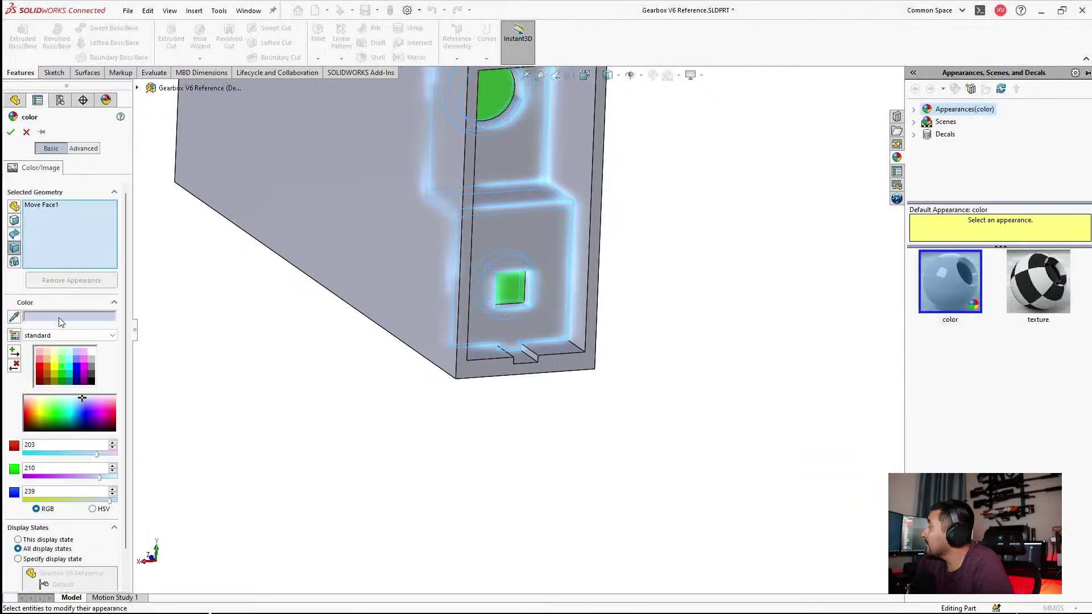
click(54, 360)
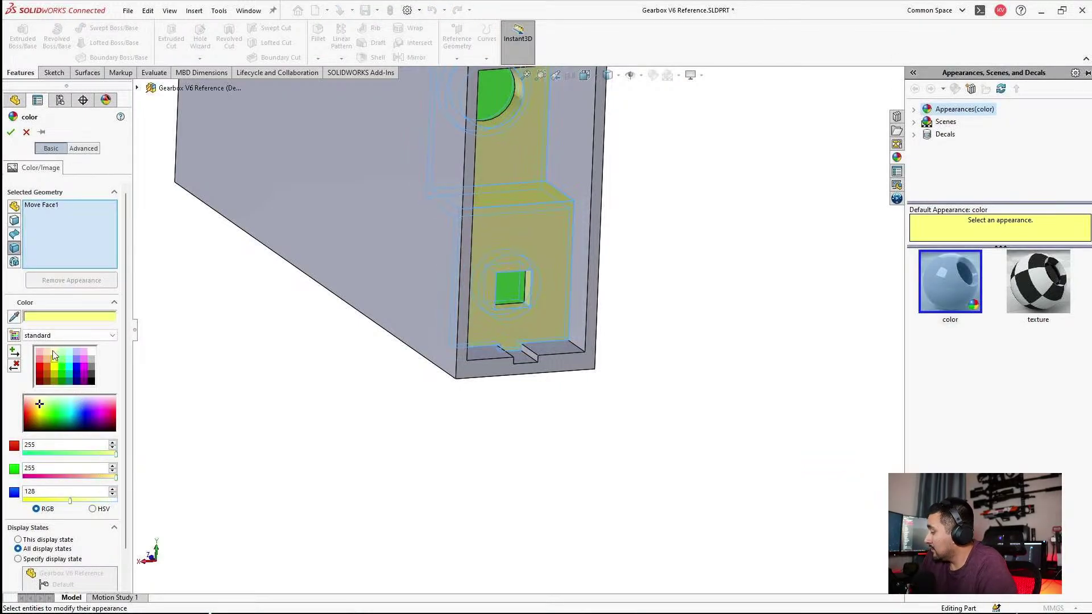
click(11, 133)
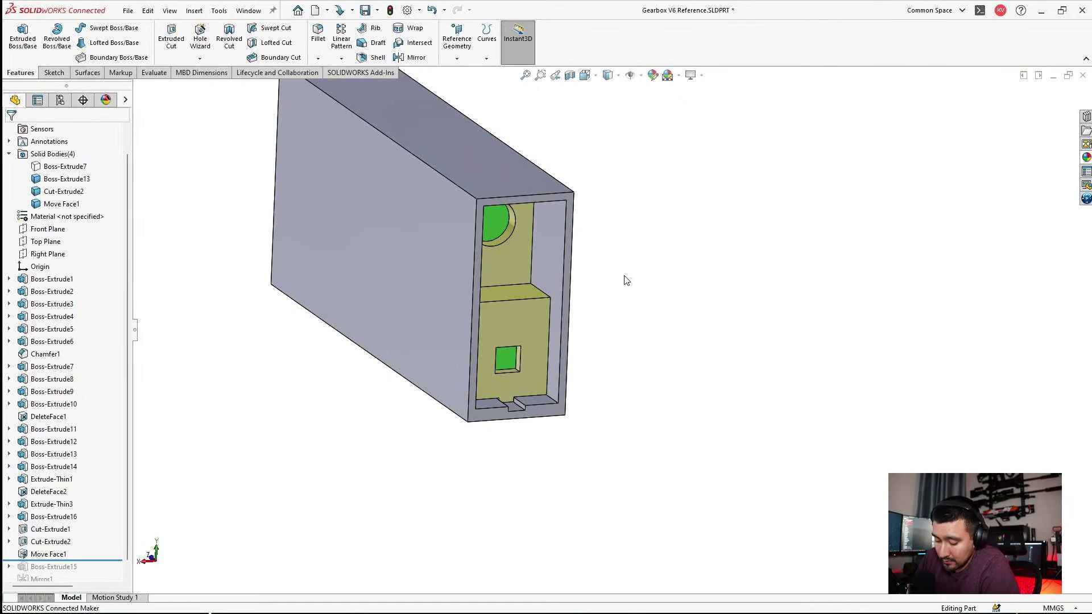
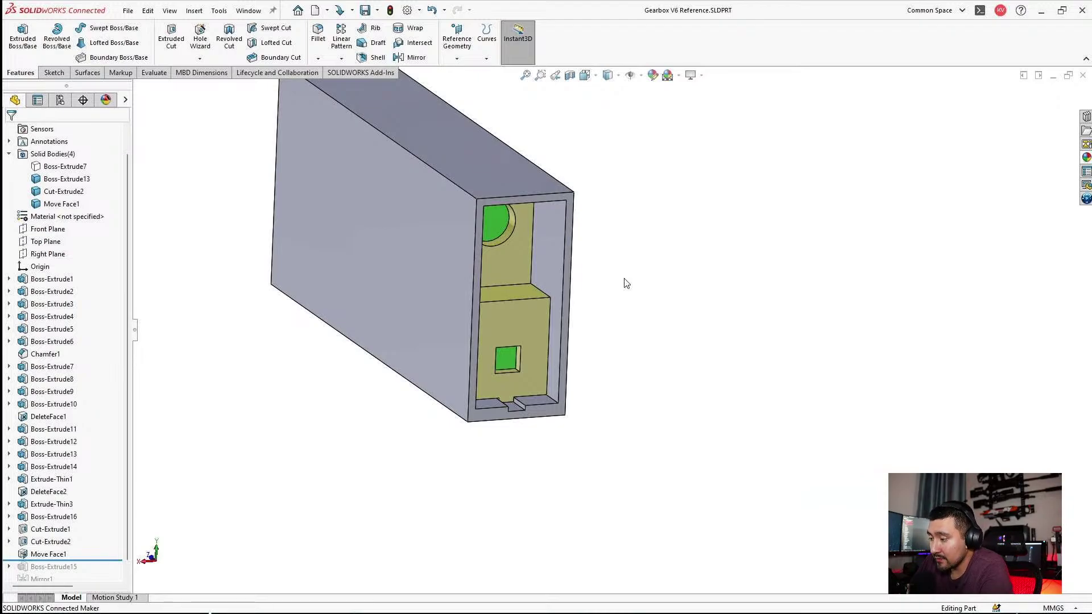
Examine the yellow rear plate inside the housing, including its round and square openings, bottom tab and the opposite open end.
middle_drag(569, 442, 543, 346)
scroll(526, 138, down, 9)
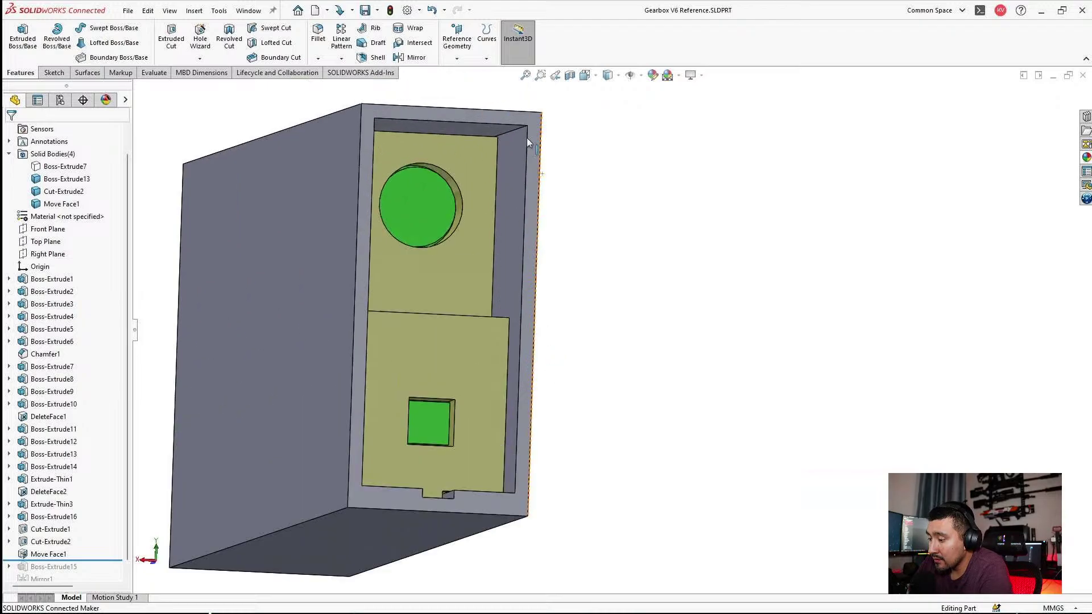
middle_drag(442, 215, 414, 231)
scroll(418, 286, up, 10)
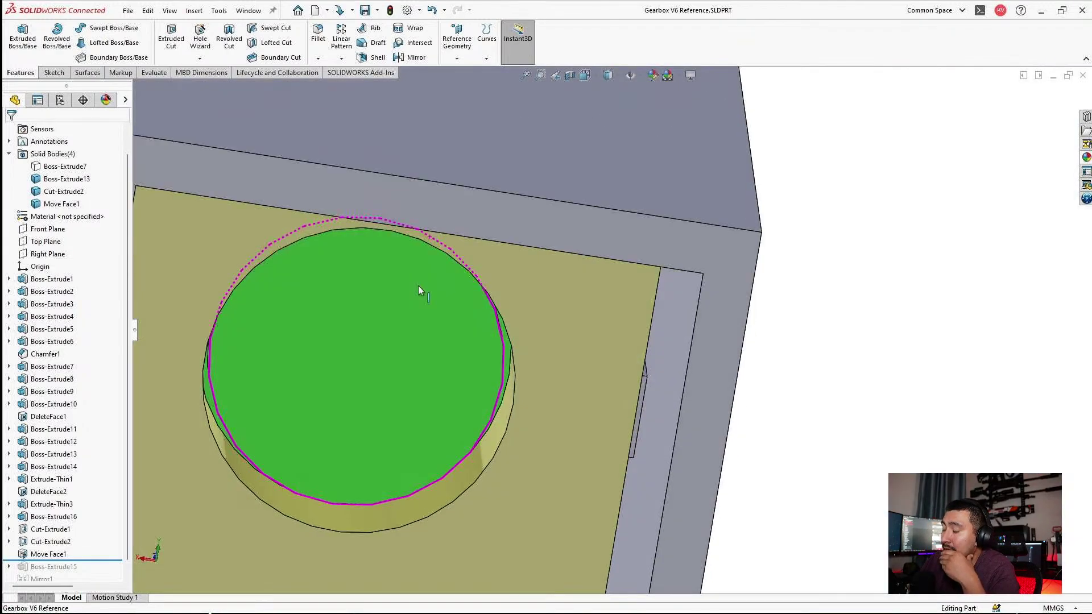
scroll(629, 469, down, 8)
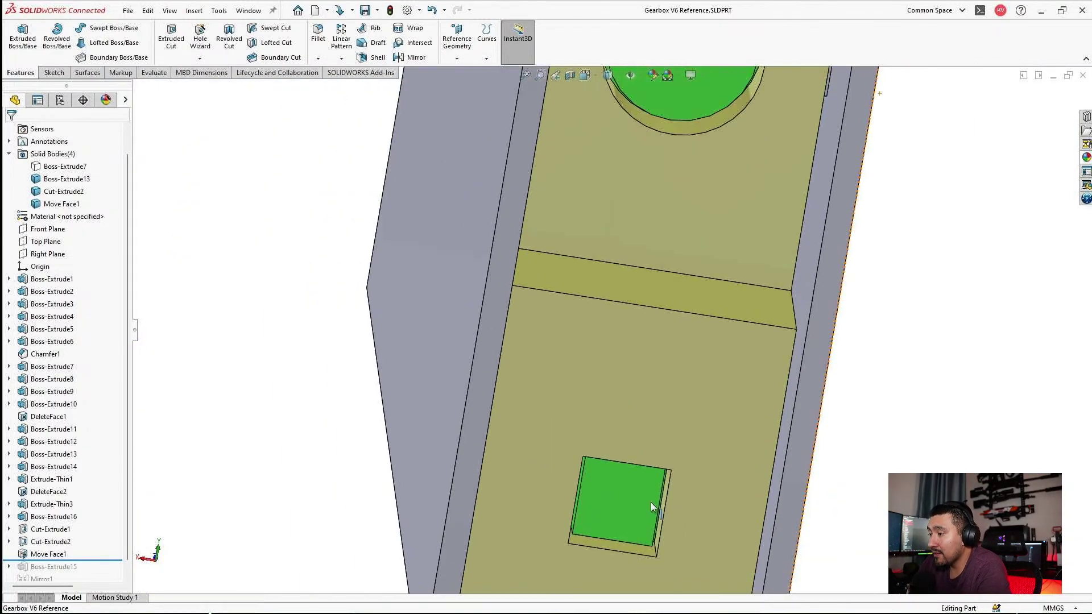
middle_drag(651, 502, 630, 430)
scroll(647, 406, up, 3)
scroll(630, 432, down, 6)
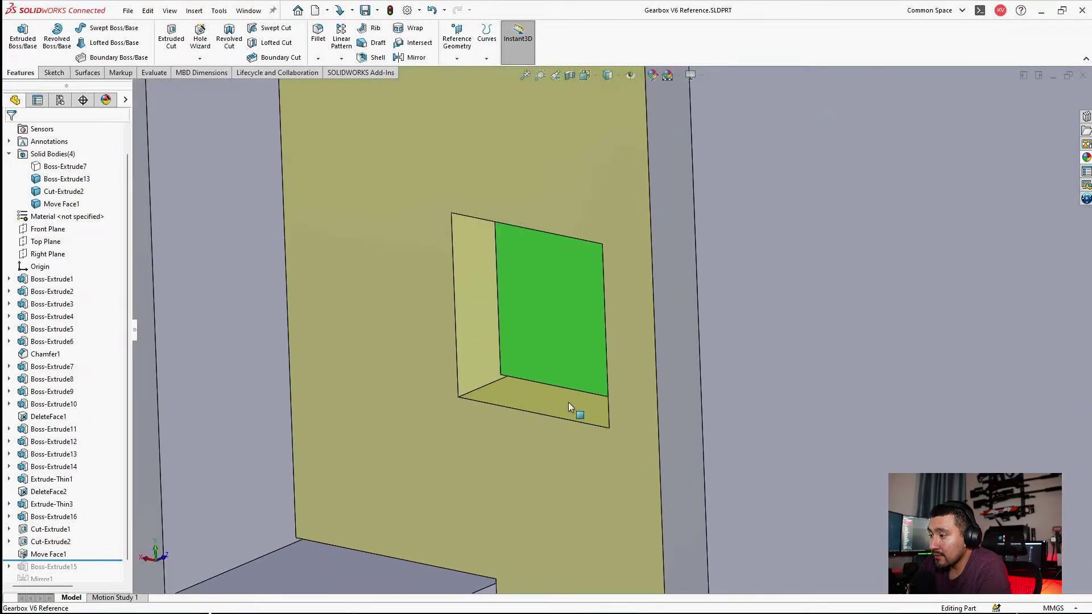
middle_drag(569, 403, 618, 402)
scroll(619, 403, up, 3)
scroll(568, 364, up, 3)
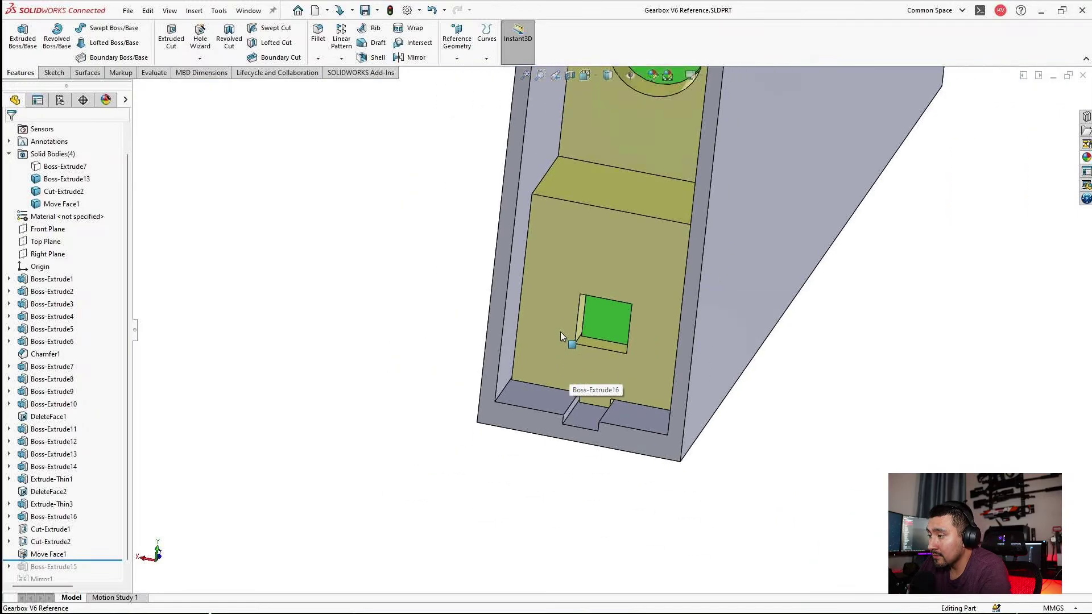
middle_drag(580, 213, 796, 190)
scroll(604, 163, down, 3)
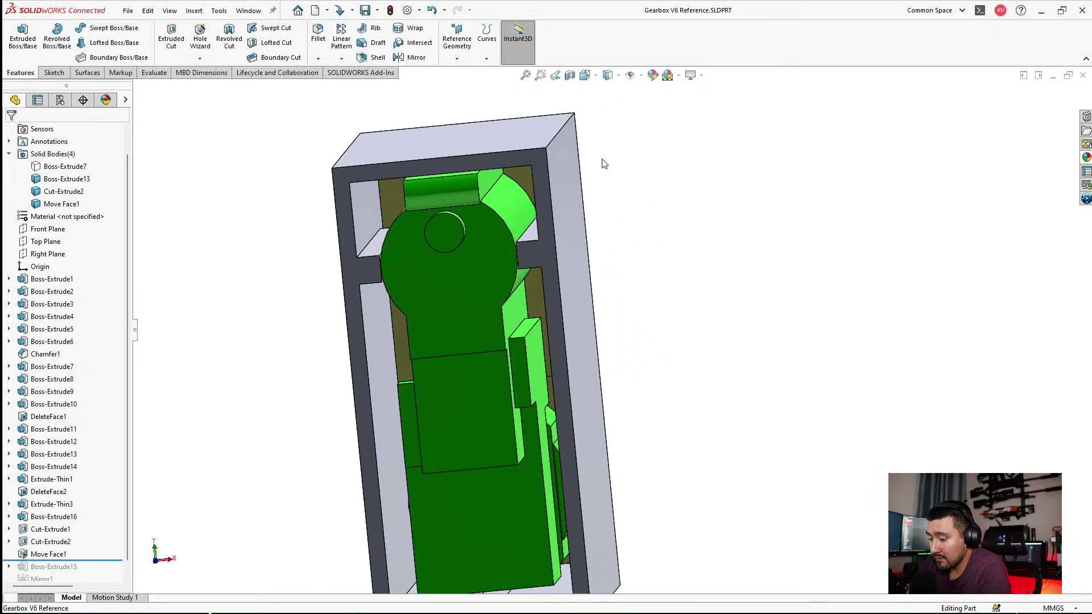
On the housing's end face, sketch a closed profile about 8.6 mm high in the upper inner corner, with one tangent rounded corner.
click(515, 164)
click(580, 117)
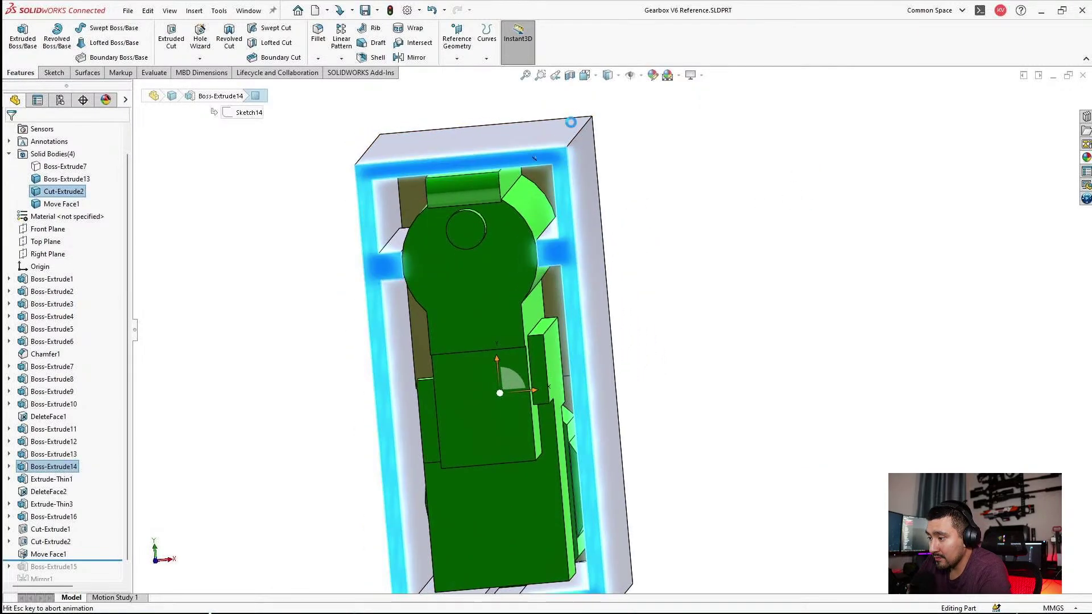
scroll(708, 170, down, 8)
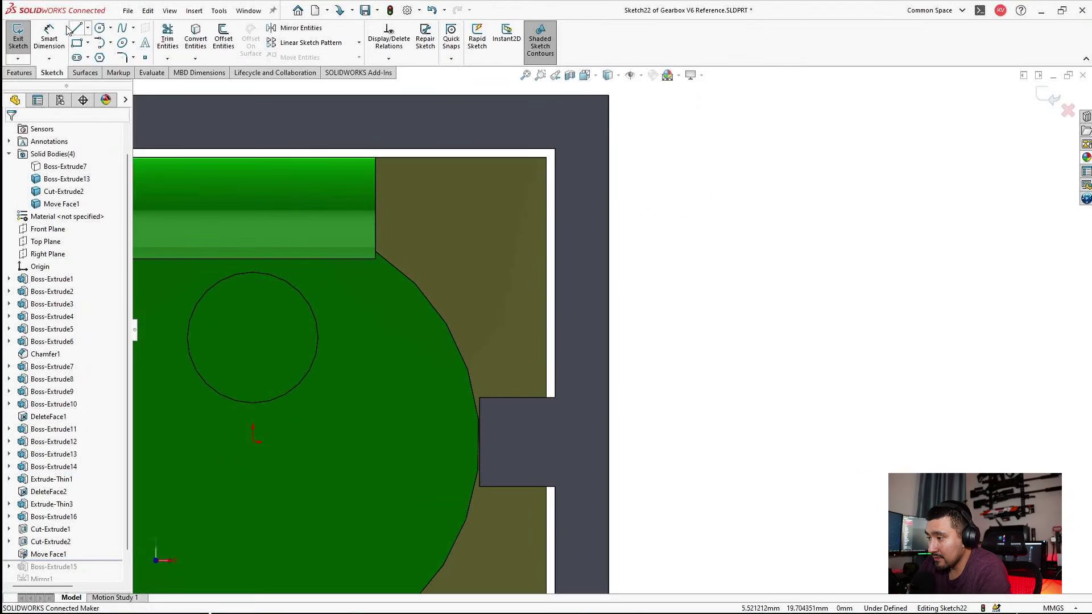
click(77, 27)
click(434, 151)
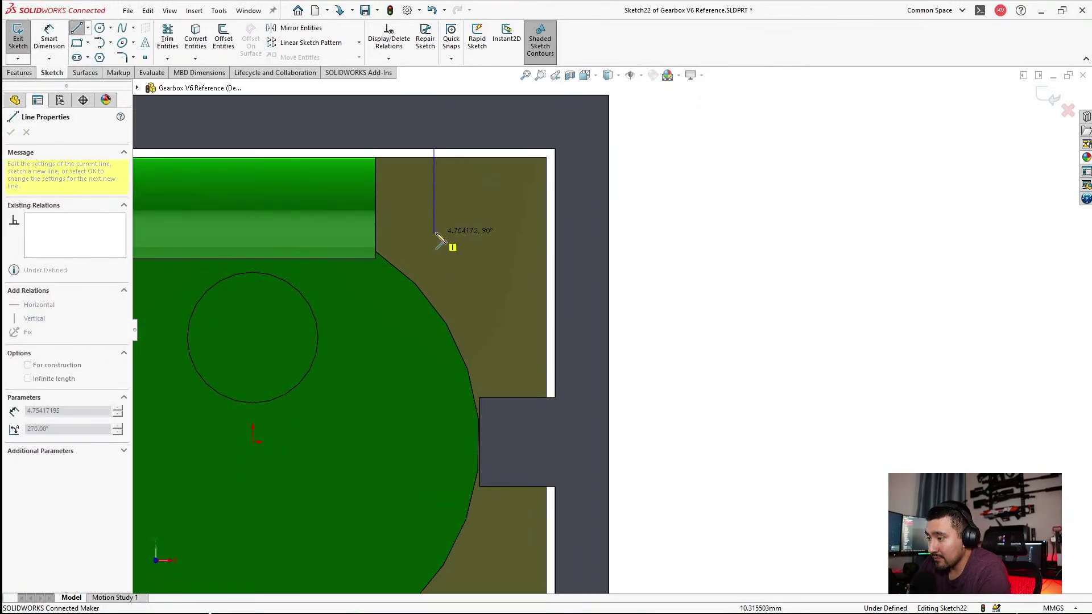
click(434, 231)
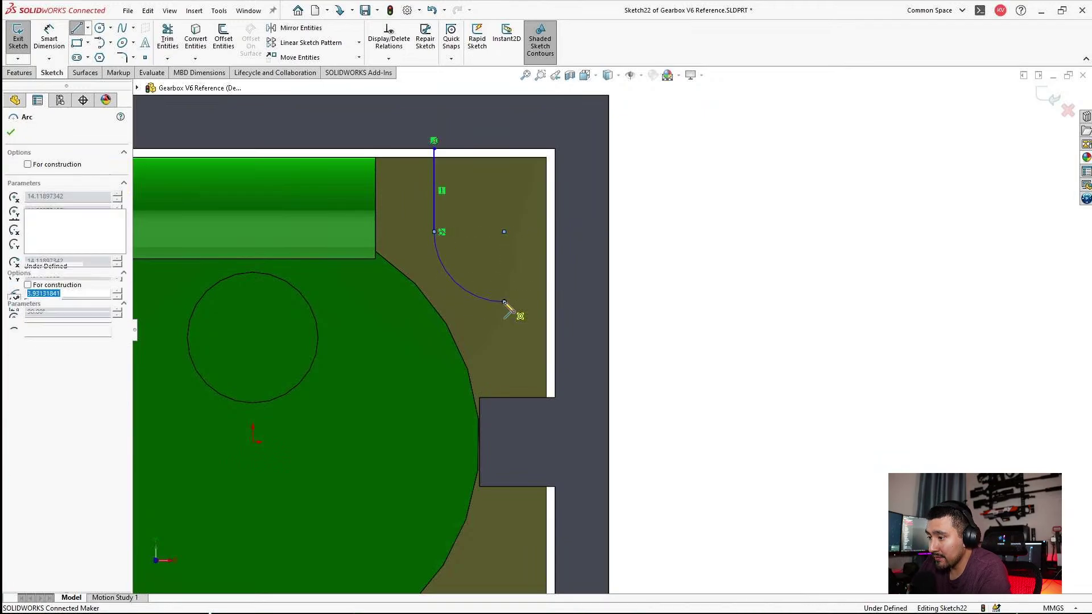
click(555, 301)
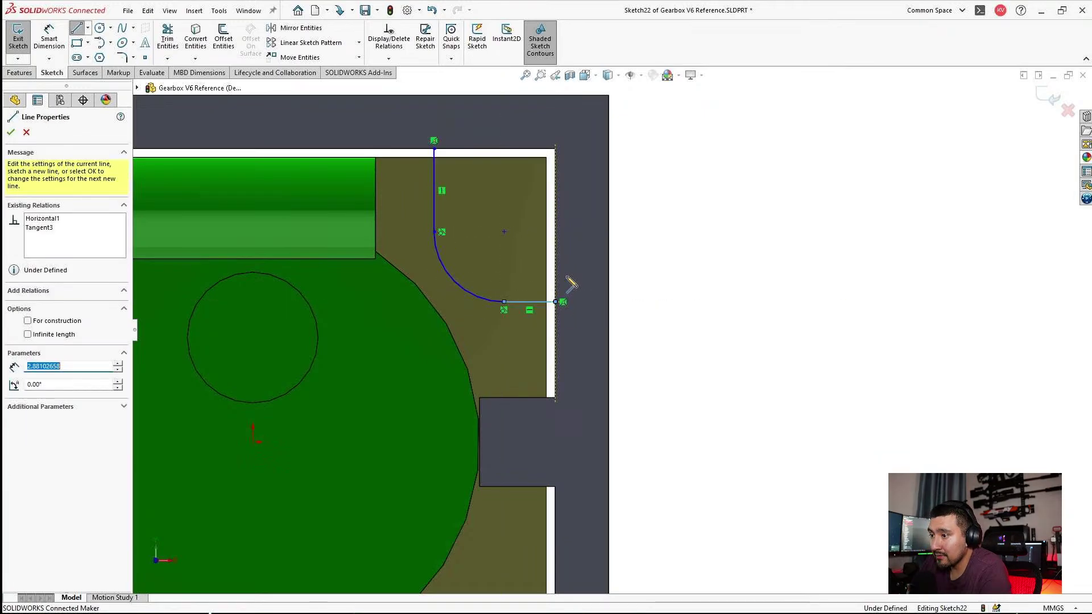
click(555, 149)
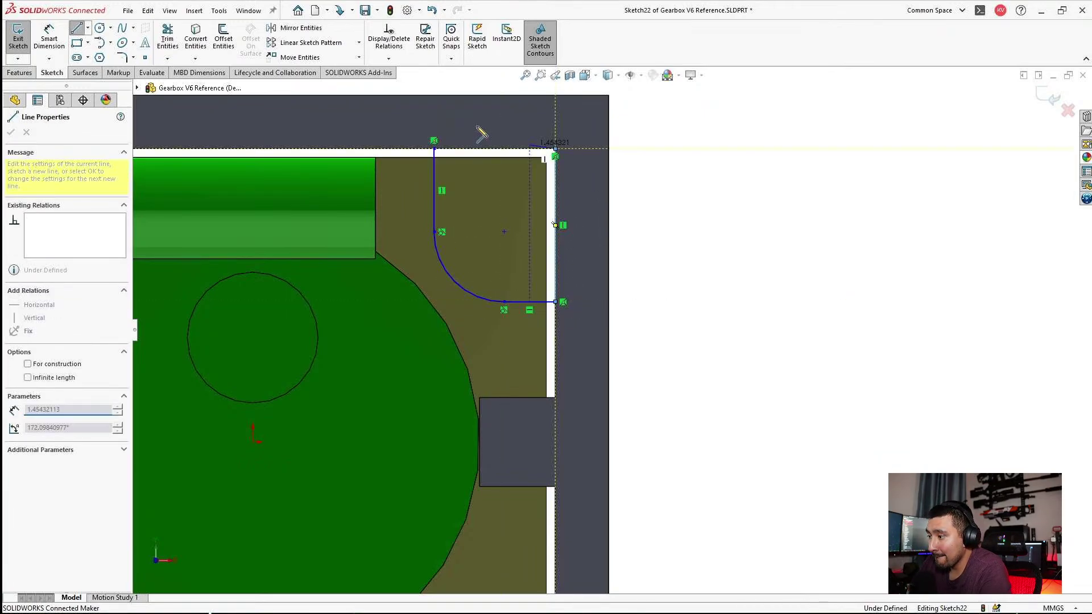
click(434, 149)
key(Escape)
drag(505, 231, 482, 233)
key(Escape)
Dimension the arc centre 4 mm horizontally from the profile's vertical line on the housing's inner side wall.
click(53, 39)
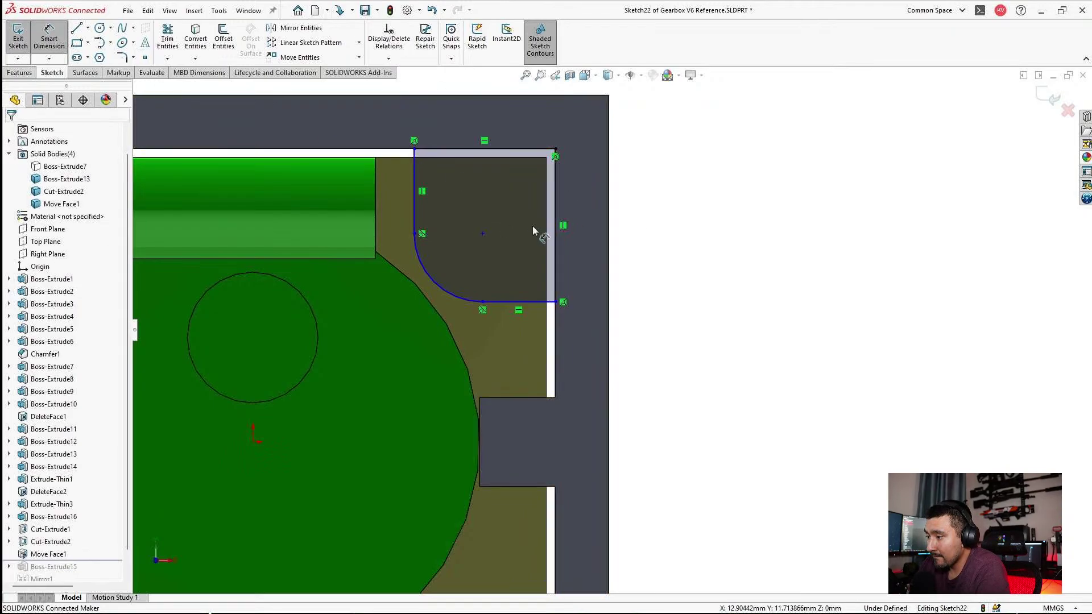
click(555, 225)
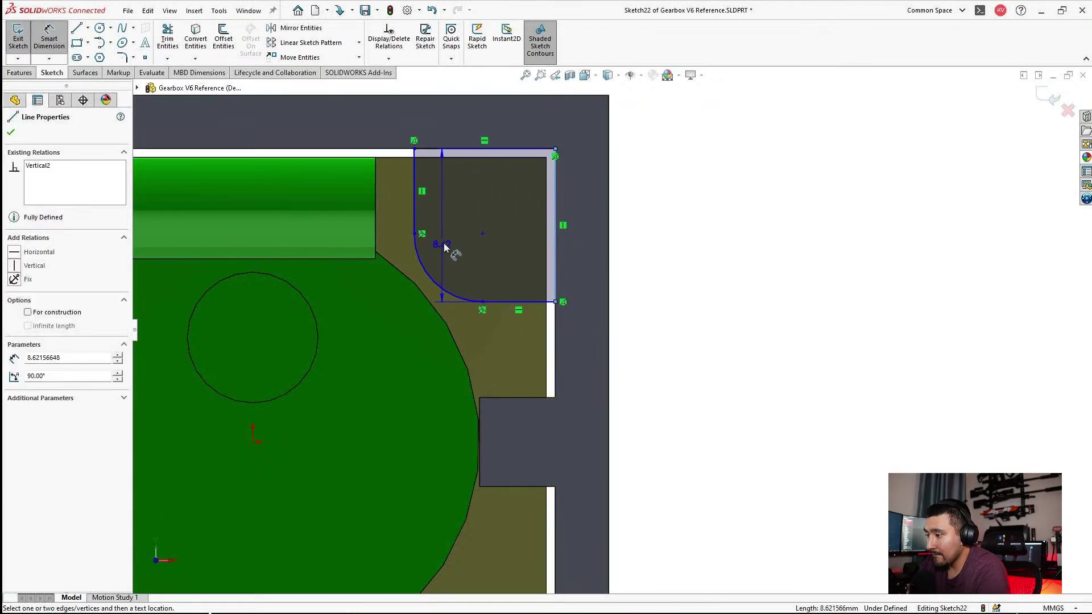
click(480, 234)
scroll(611, 330, down, 3)
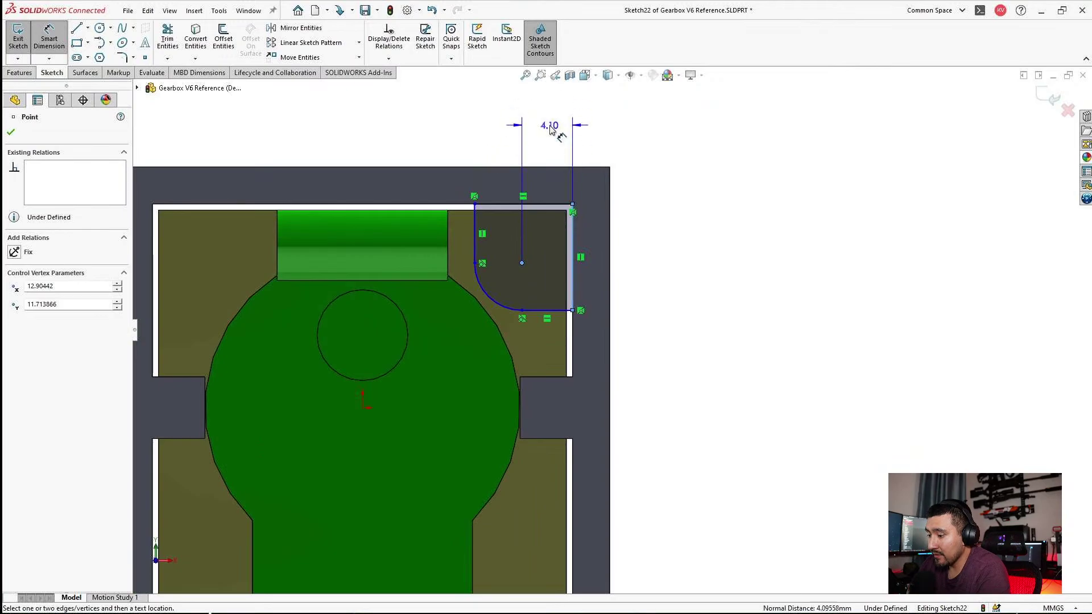
click(551, 128)
text(4mm)
key(Return)
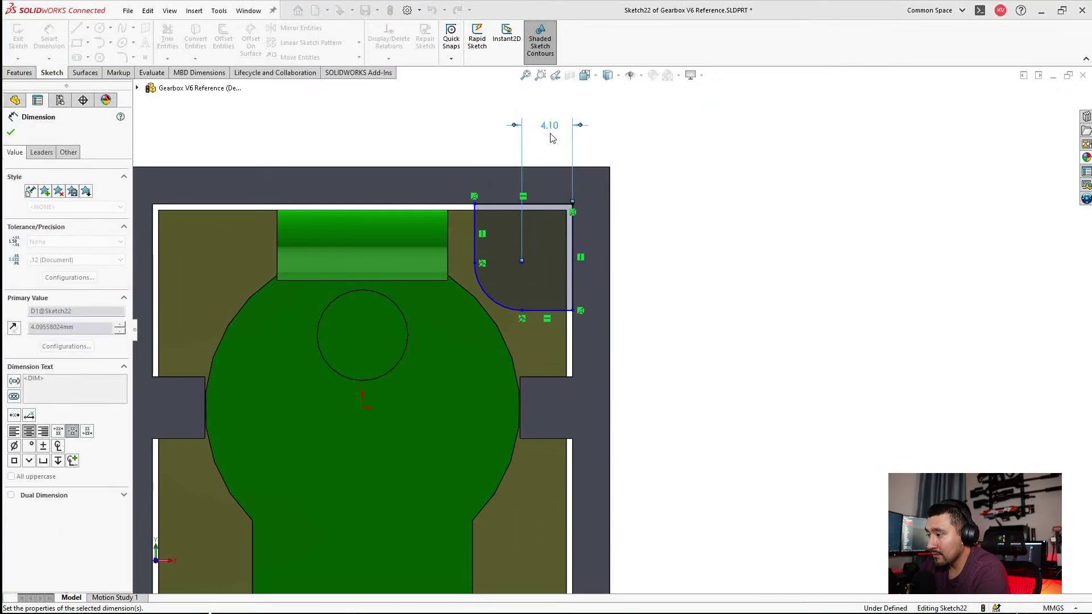
click(613, 210)
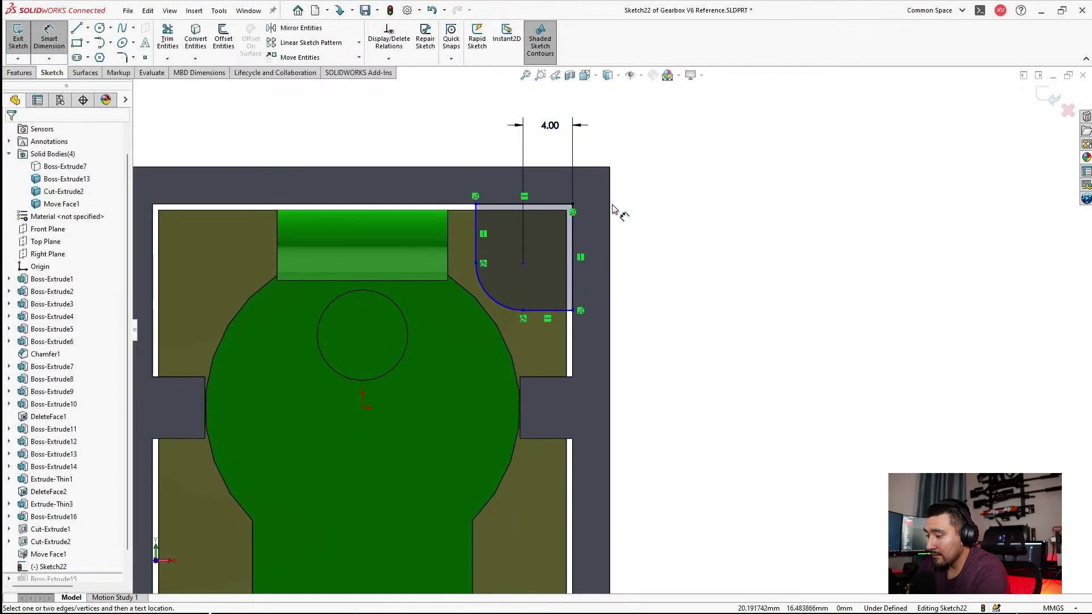
Dimension the arc centre 4 mm vertically from the profile's top line.
click(553, 206)
click(523, 264)
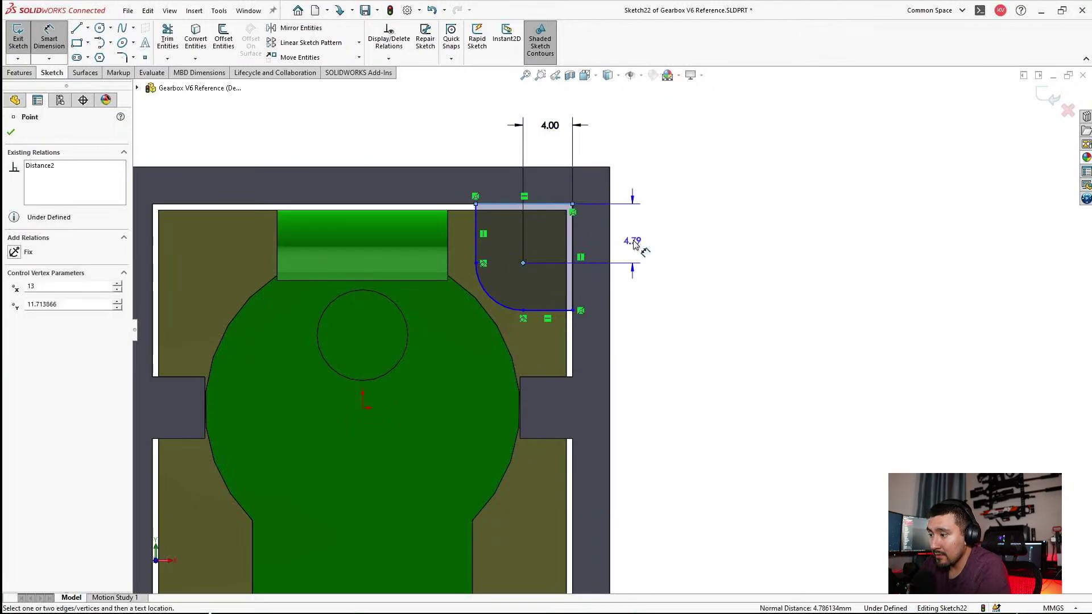
click(641, 245)
text(4.78613388mm)
key(Return)
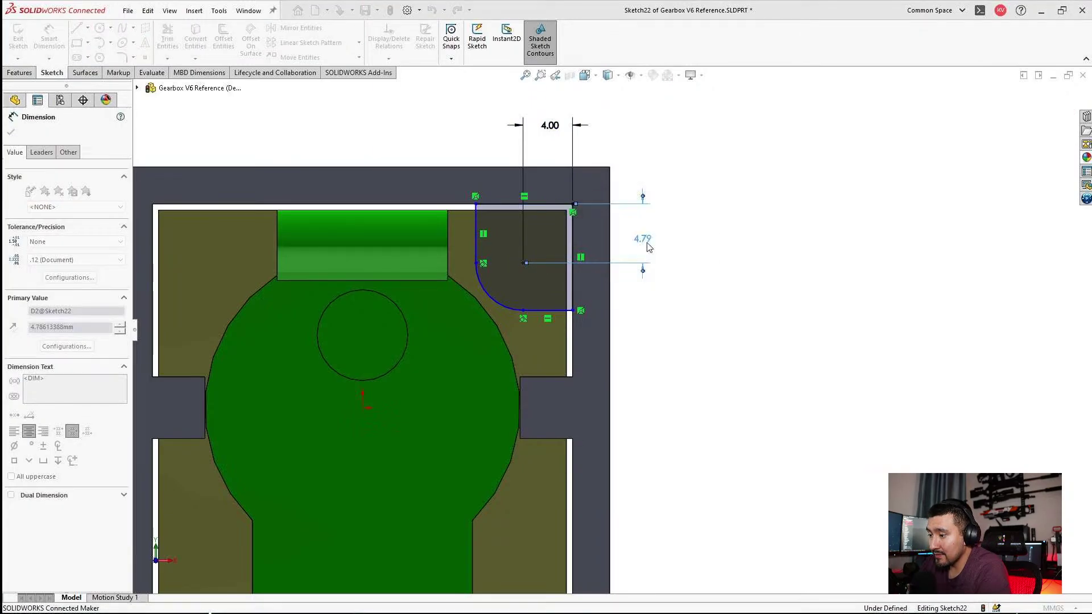
click(565, 140)
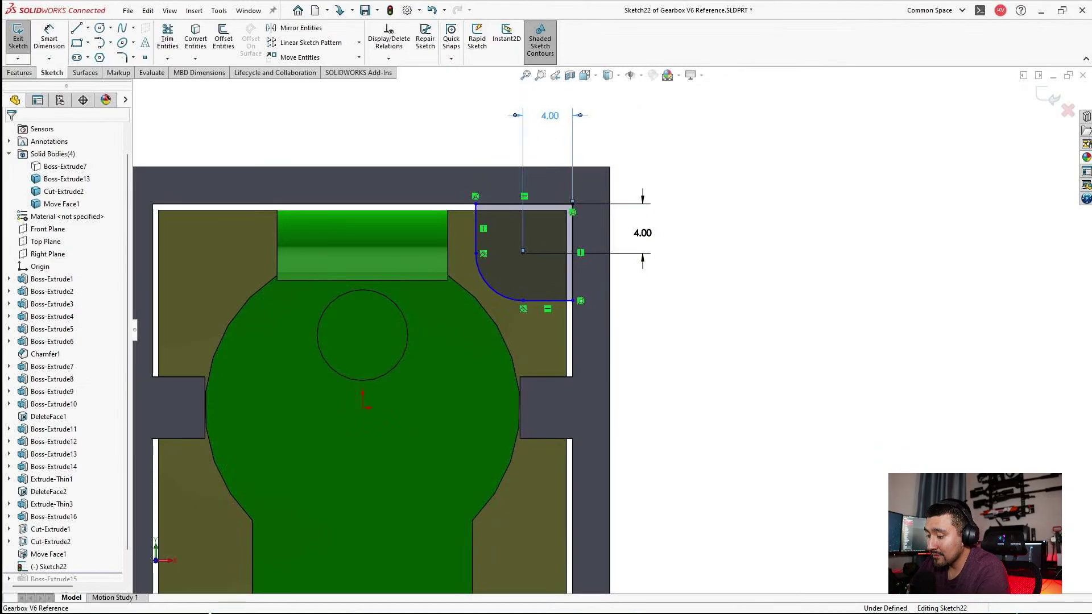
Set both the horizontal and vertical distances of the arc centre to 5 mm.
double_click(543, 117)
text(5)
key(Return)
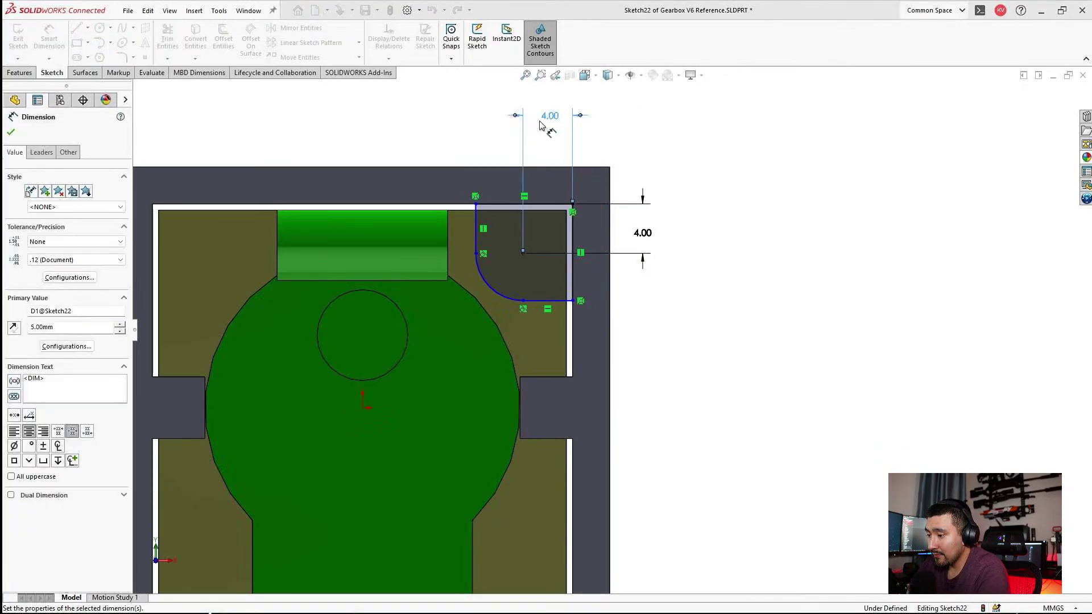
double_click(632, 235)
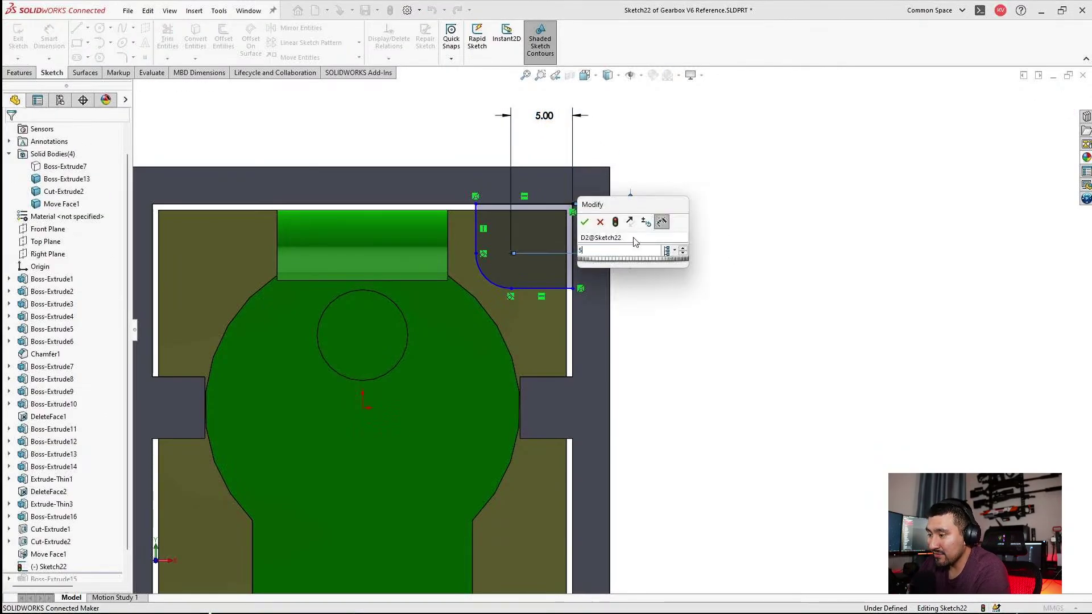
text(5)
key(Return)
Dimension the corner profile's arc with a radius of 4 mm.
scroll(586, 233, down, 2)
click(56, 35)
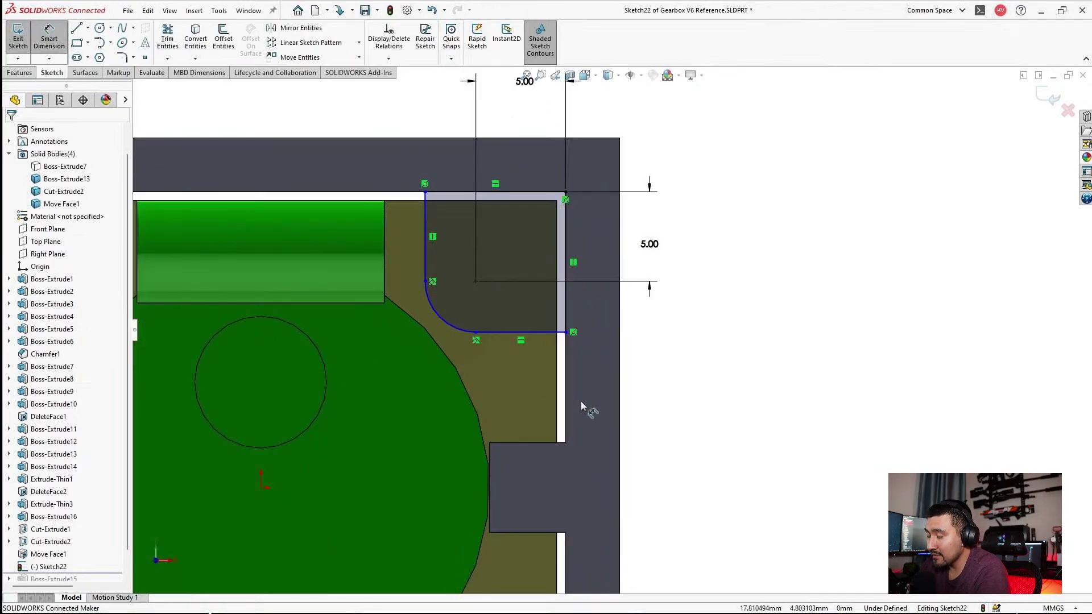
click(446, 329)
click(378, 387)
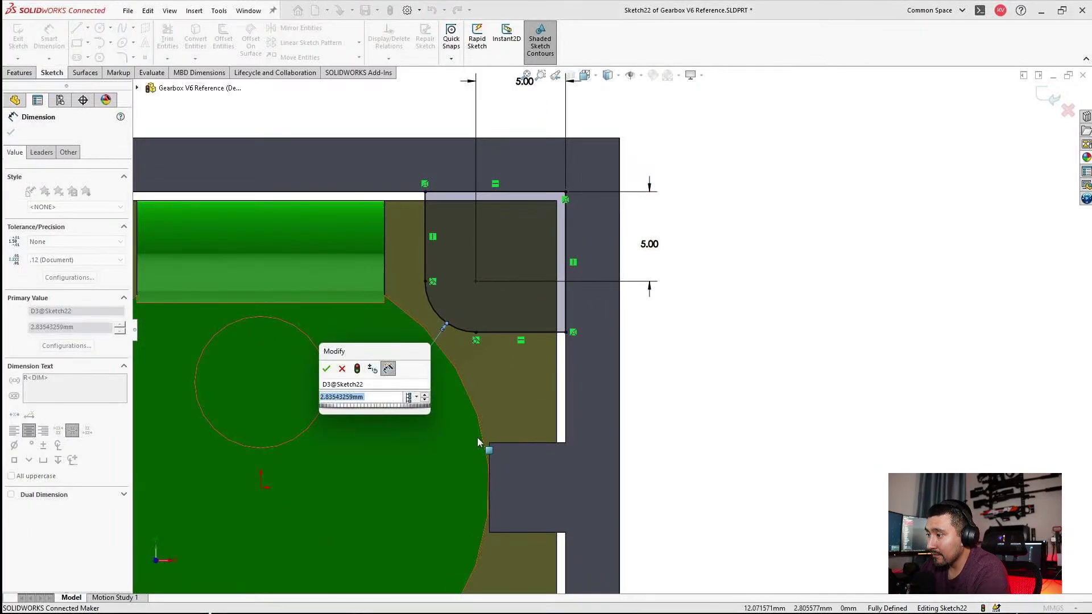
text(3mm)
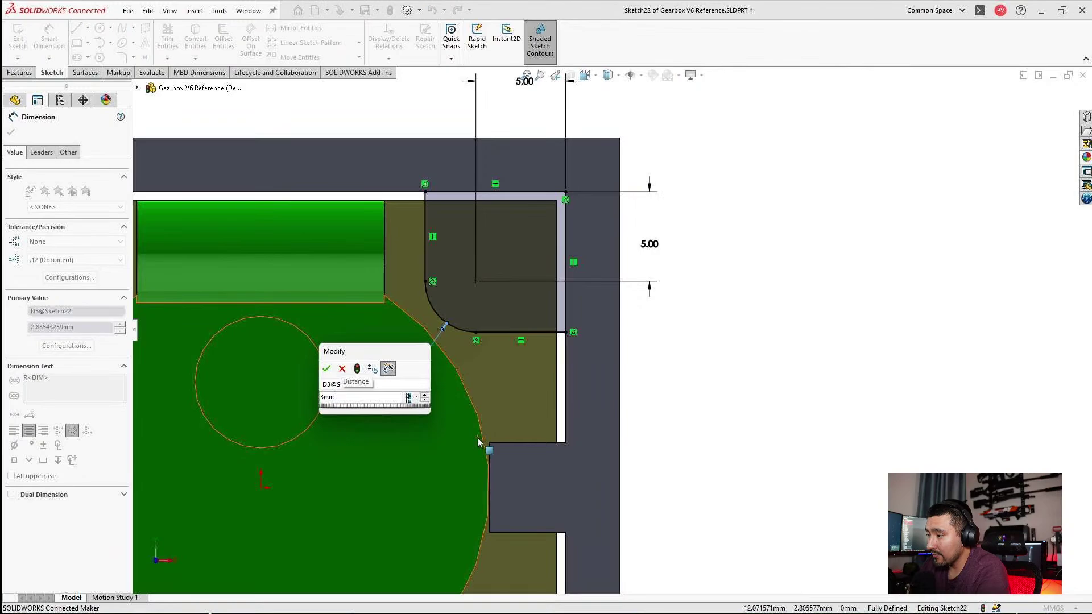
key(BackSpace)
key(BackSpace)
key(BackSpace)
text(4mm)
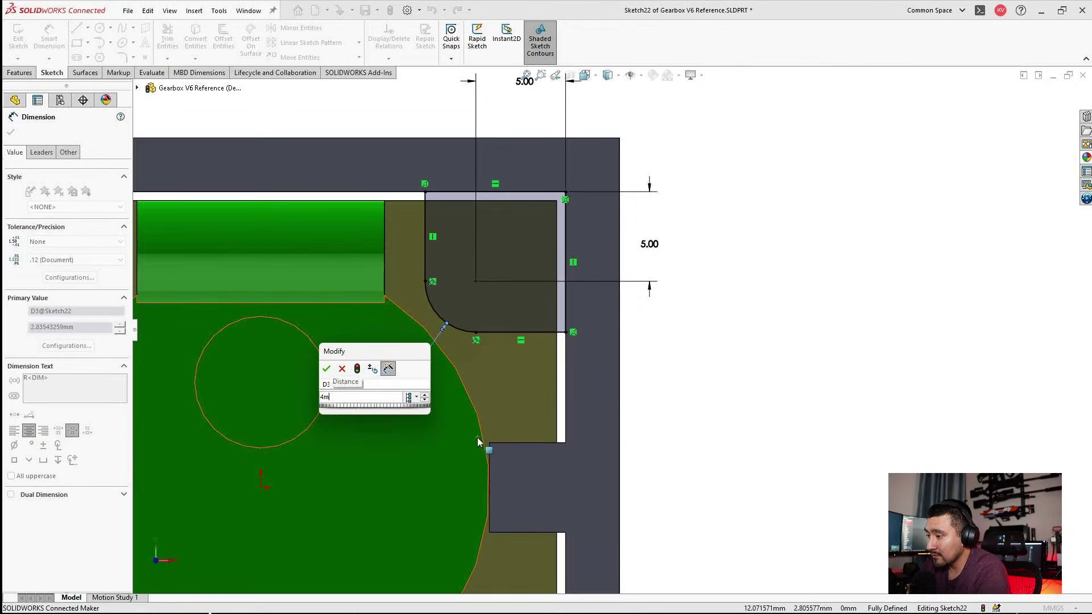
key(Return)
key(Escape)
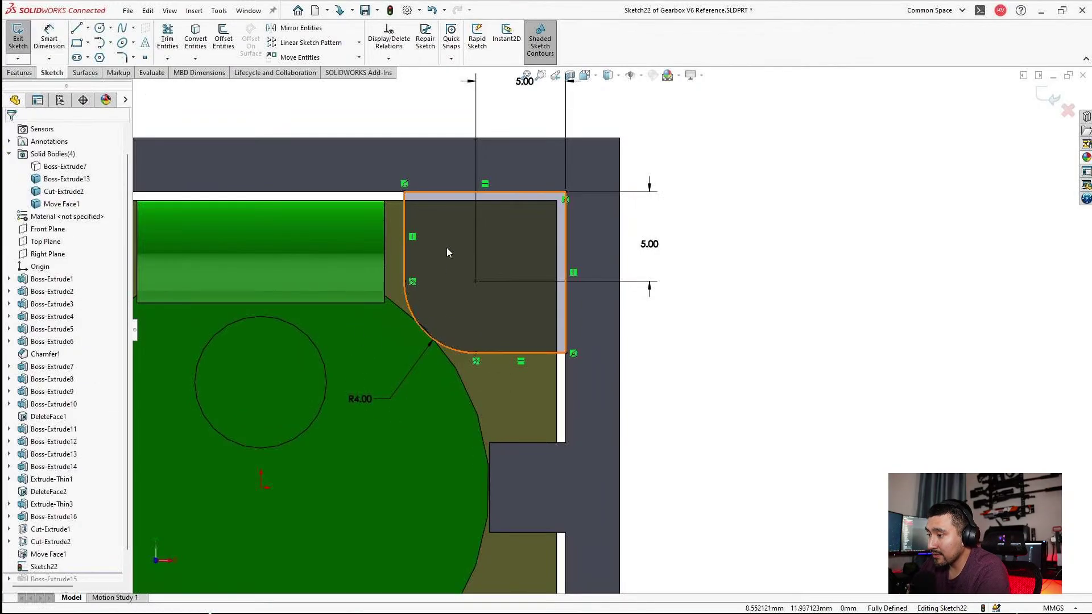
Try 4 mm for both the horizontal and vertical distances of the arc centre, then undo both changes.
scroll(430, 411, up, 1)
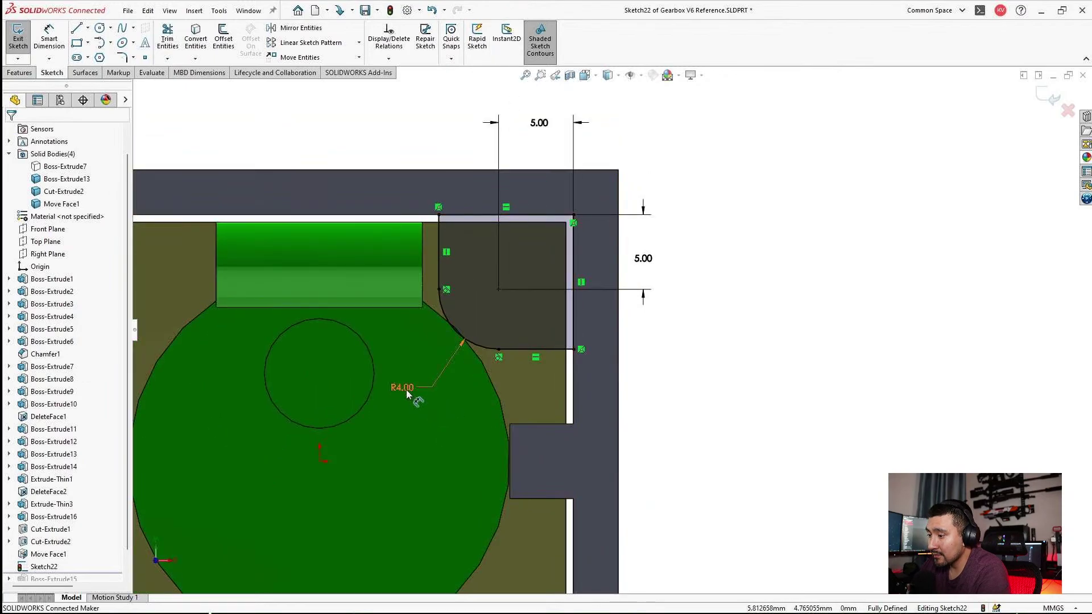
double_click(539, 122)
text(4)
key(Return)
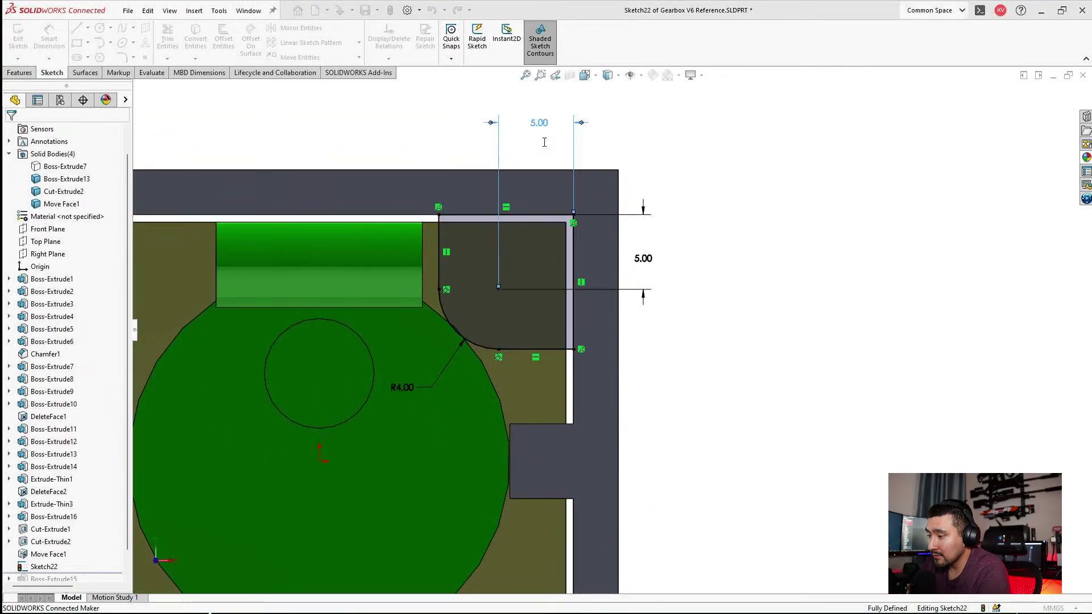
double_click(657, 259)
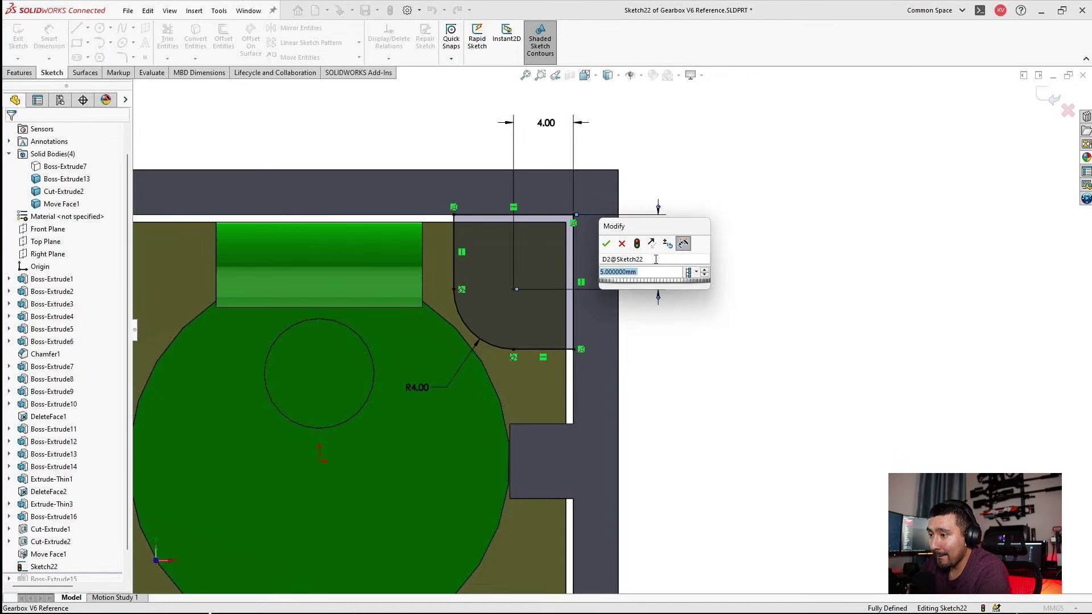
text(4)
key(Return)
click(732, 316)
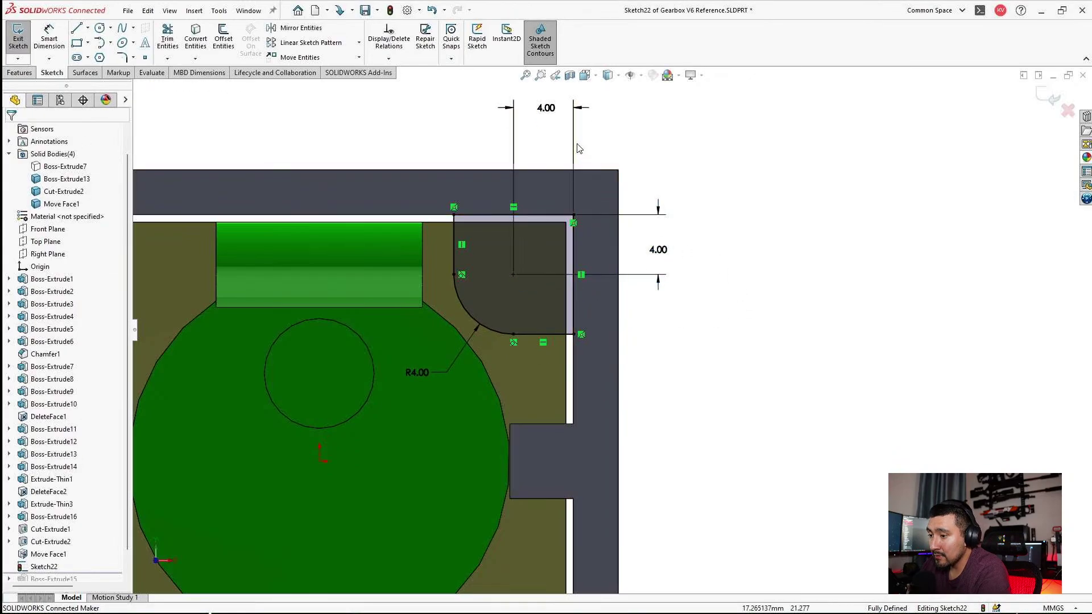
key(ctrl+z)
key(ctrl+z)
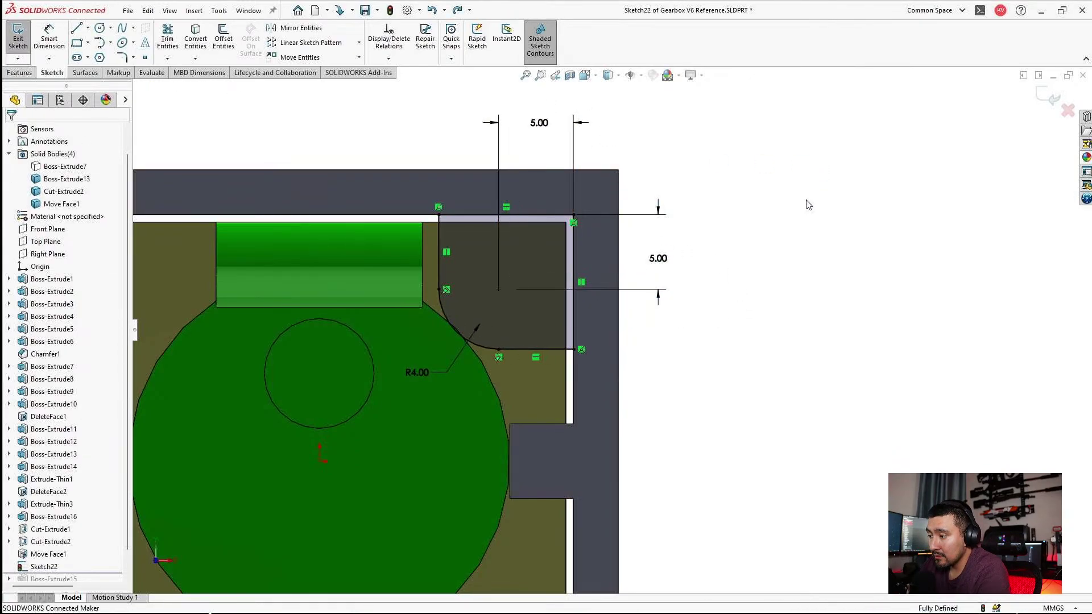
Set the radius of the corner profile's arc to 3 mm.
double_click(418, 375)
text(3)
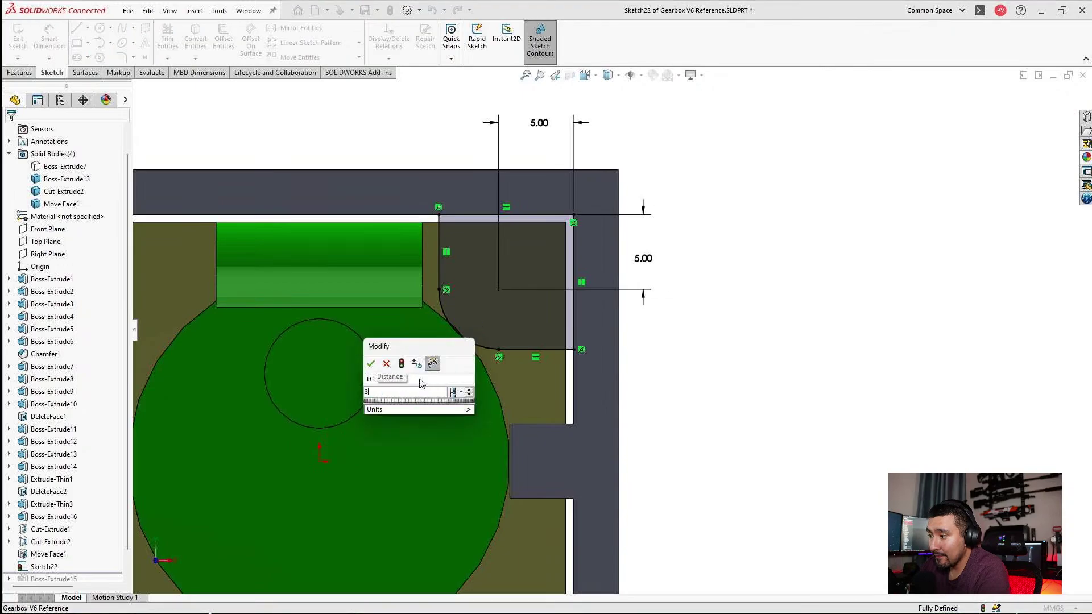
key(Return)
key(Escape)
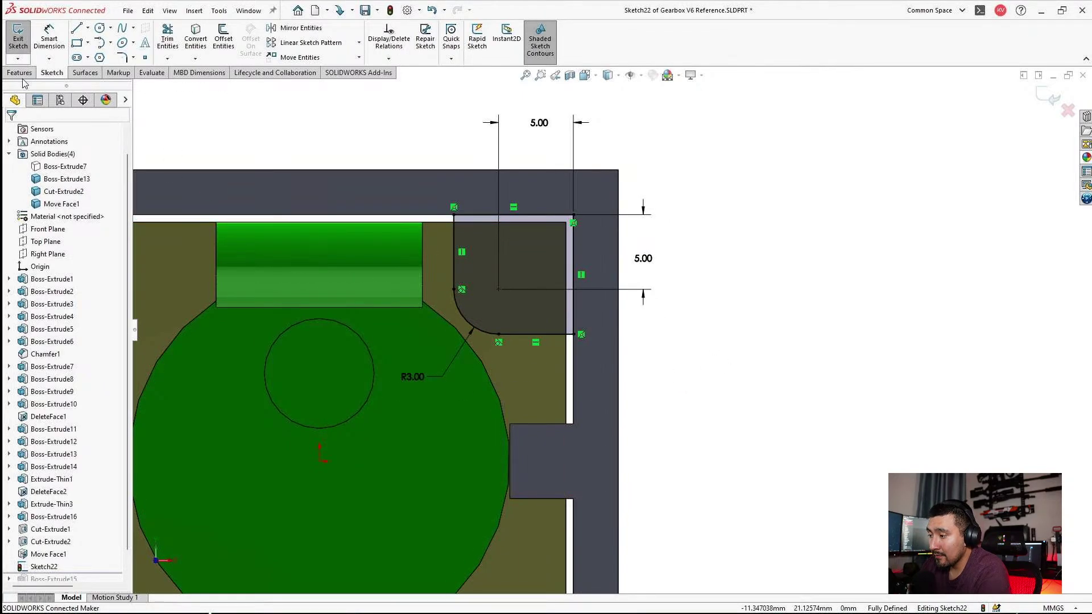
click(19, 72)
click(23, 37)
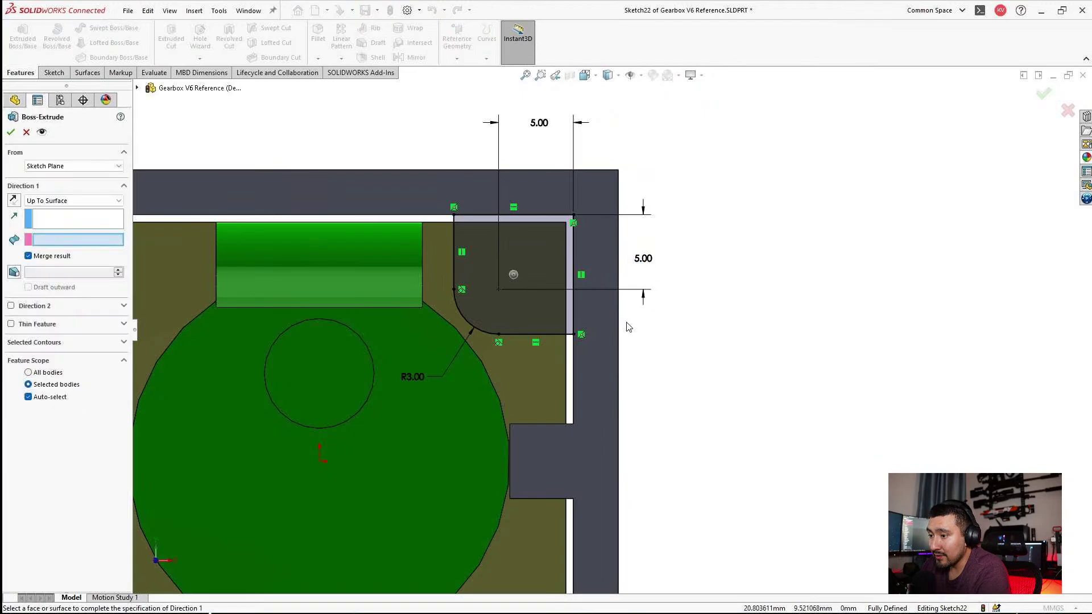
click(507, 355)
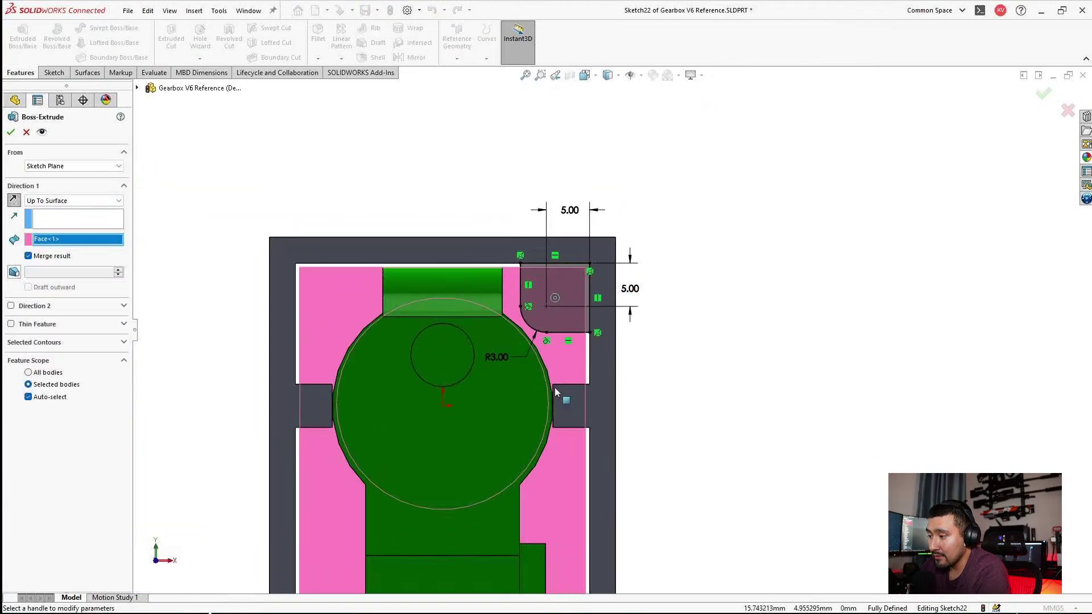
key(Escape)
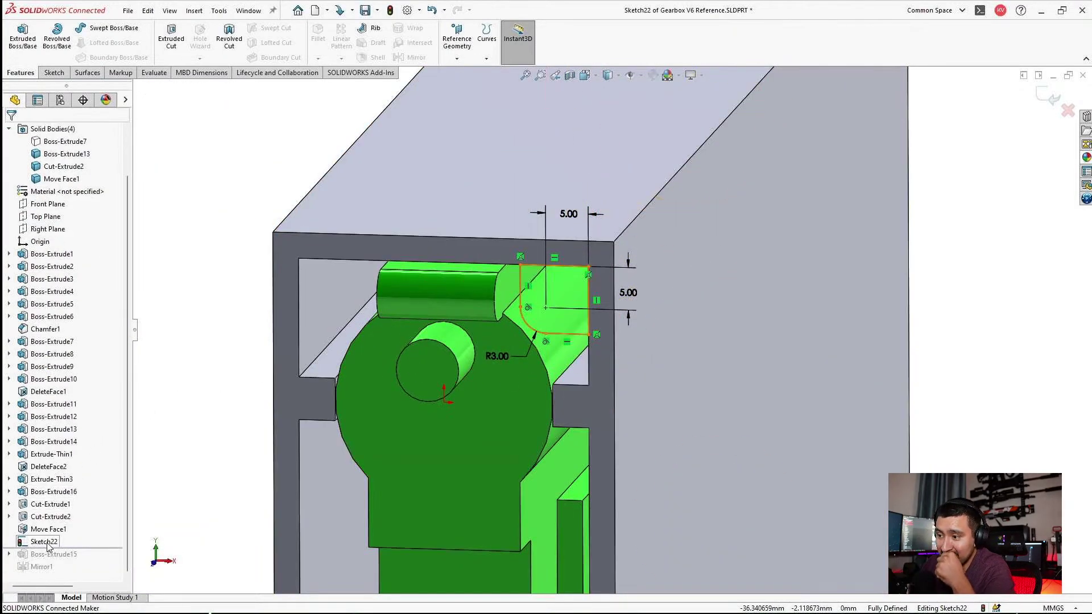
scroll(728, 181, up, 2)
drag(740, 183, 447, 385)
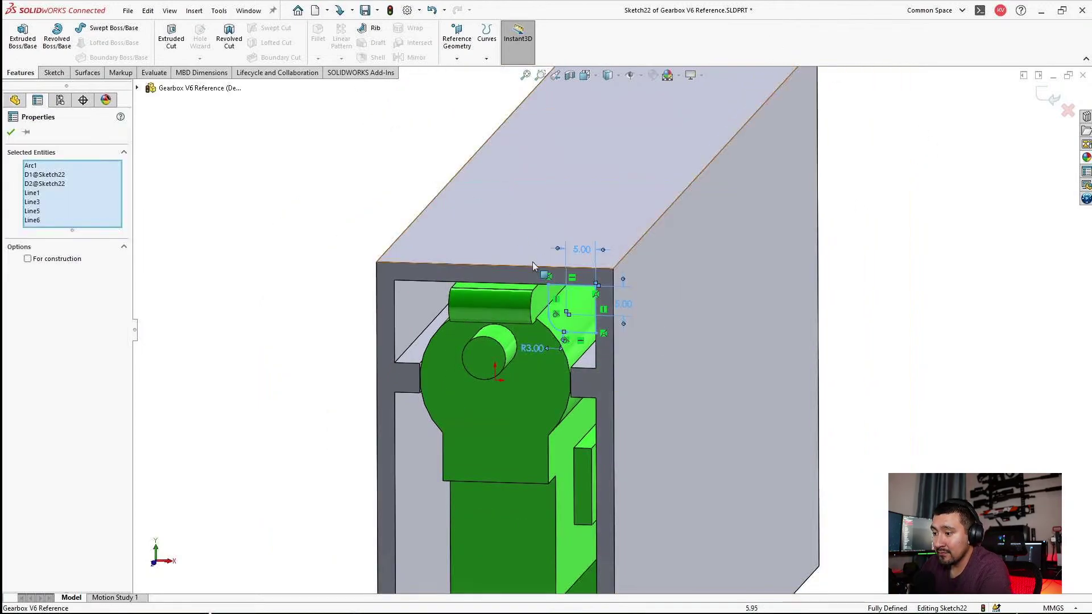
key(Escape)
Extrude the corner profile up to the rear plate's inner face, with auto-select off and the outer housing as the only merged body.
click(22, 38)
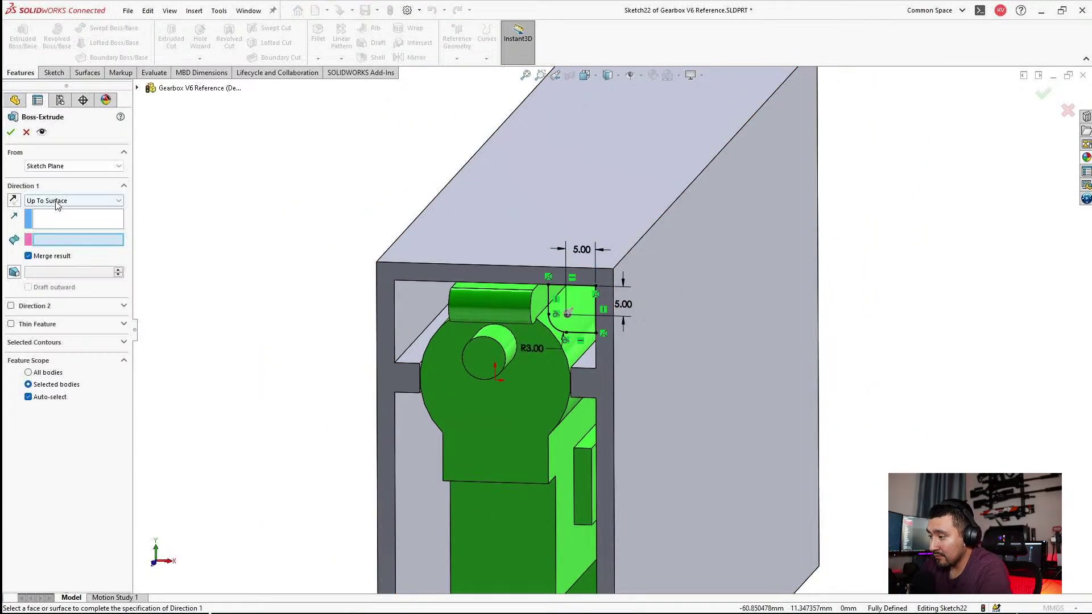
middle_drag(554, 310, 574, 301)
click(595, 336)
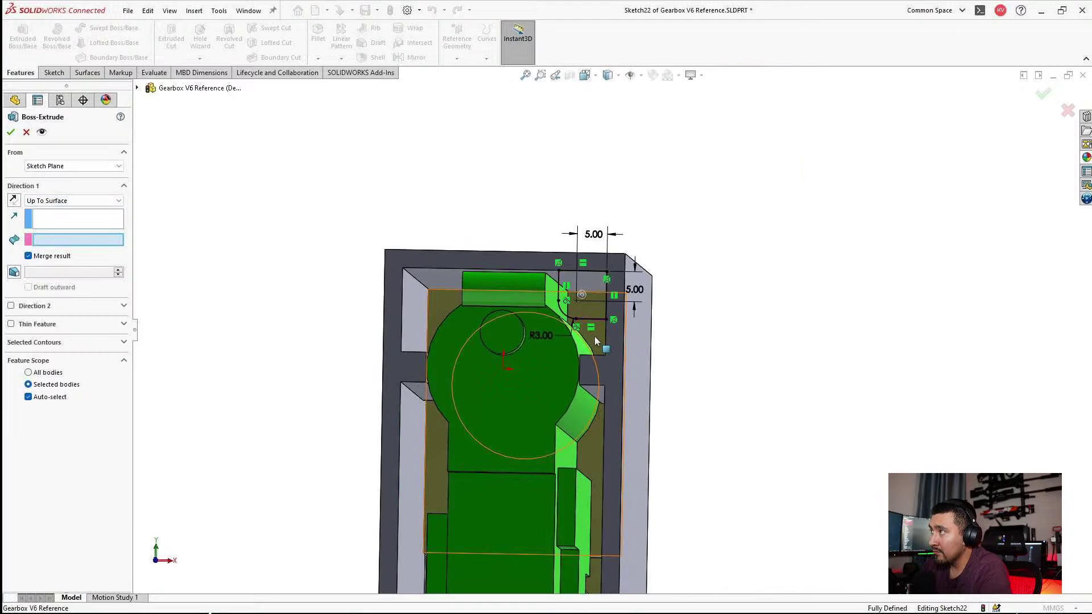
click(11, 132)
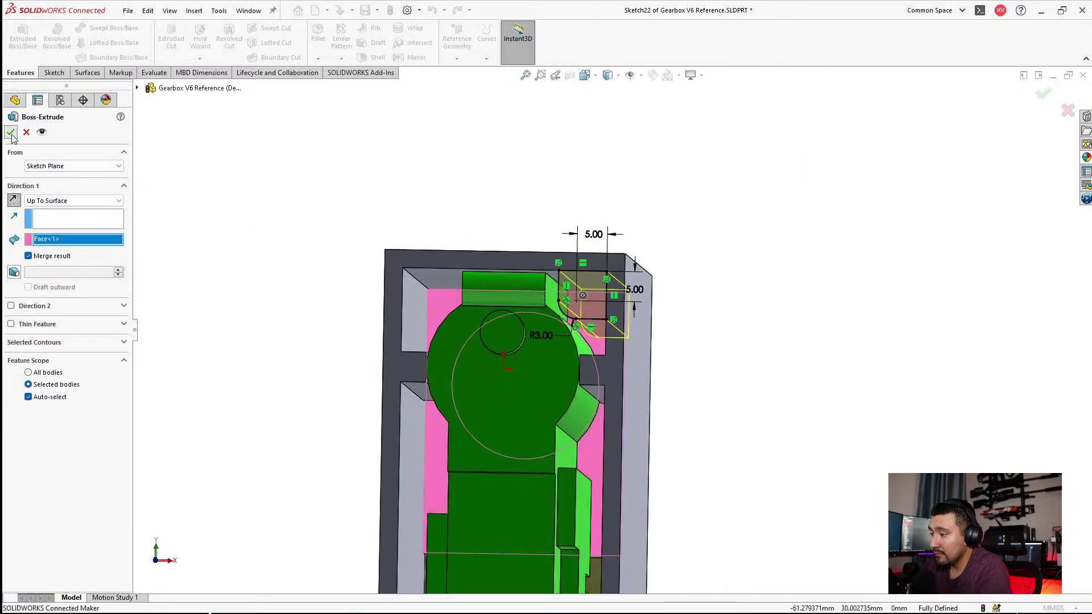
click(29, 396)
click(648, 436)
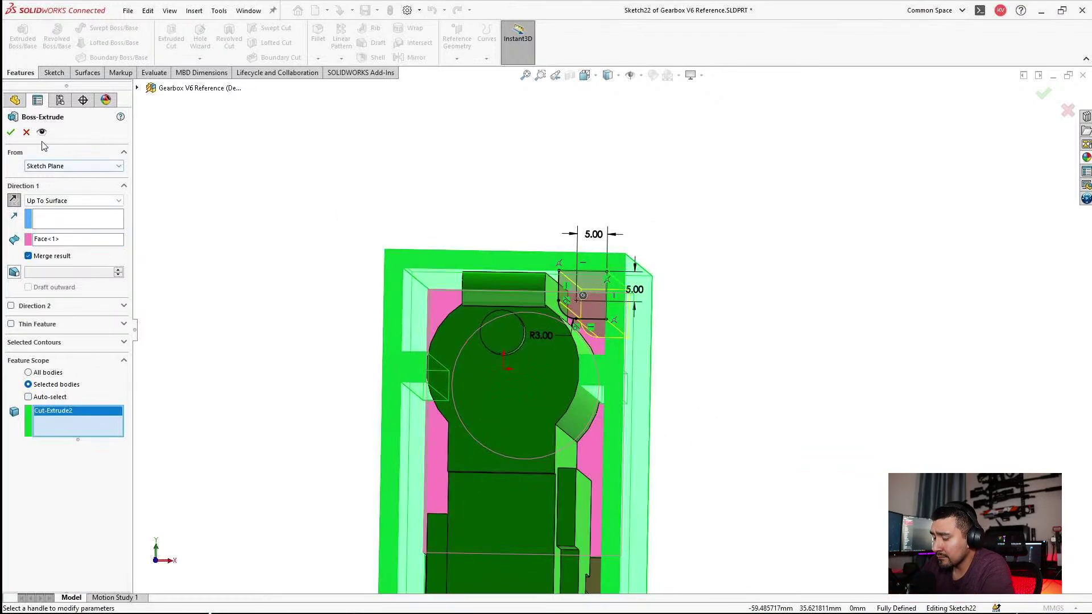
click(11, 134)
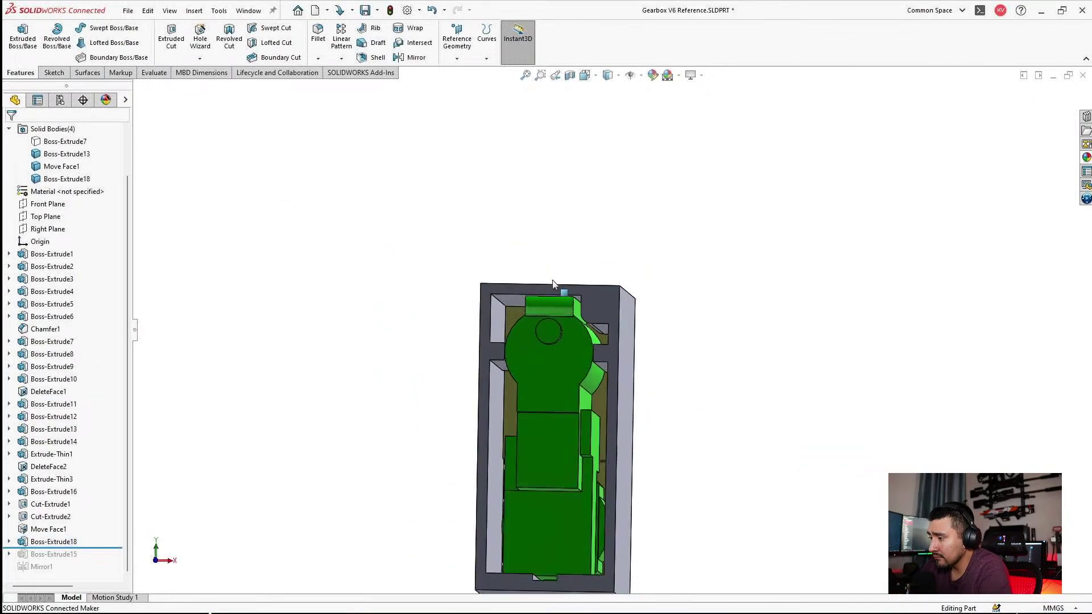
Try hiding the outer housing to examine the inner parts and the rear plate, and bring the housing back.
middle_drag(648, 464, 631, 401)
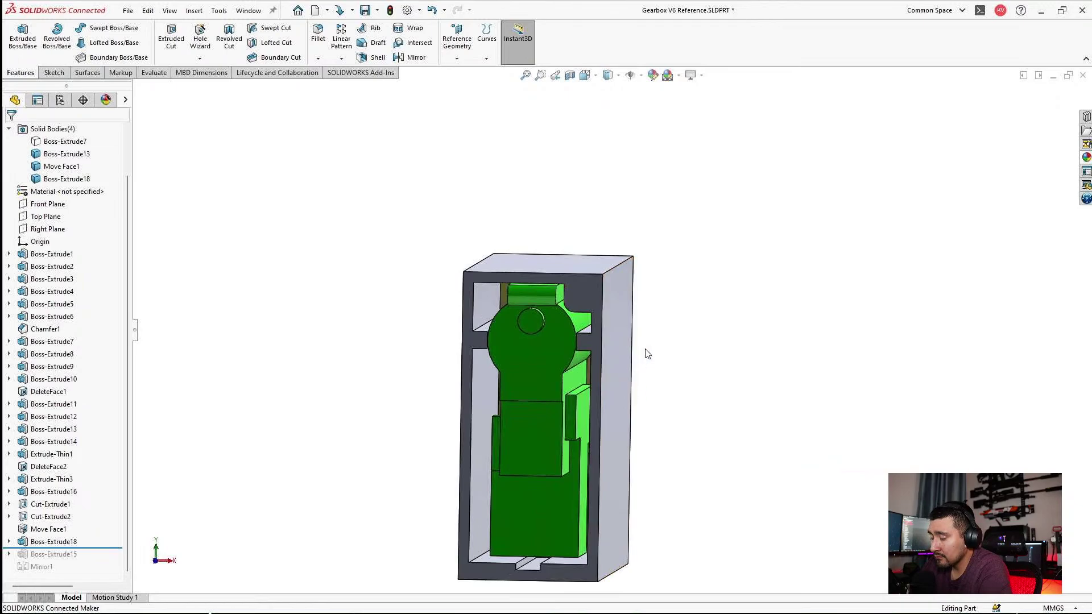
middle_drag(555, 417, 764, 355)
scroll(764, 355, down, 2)
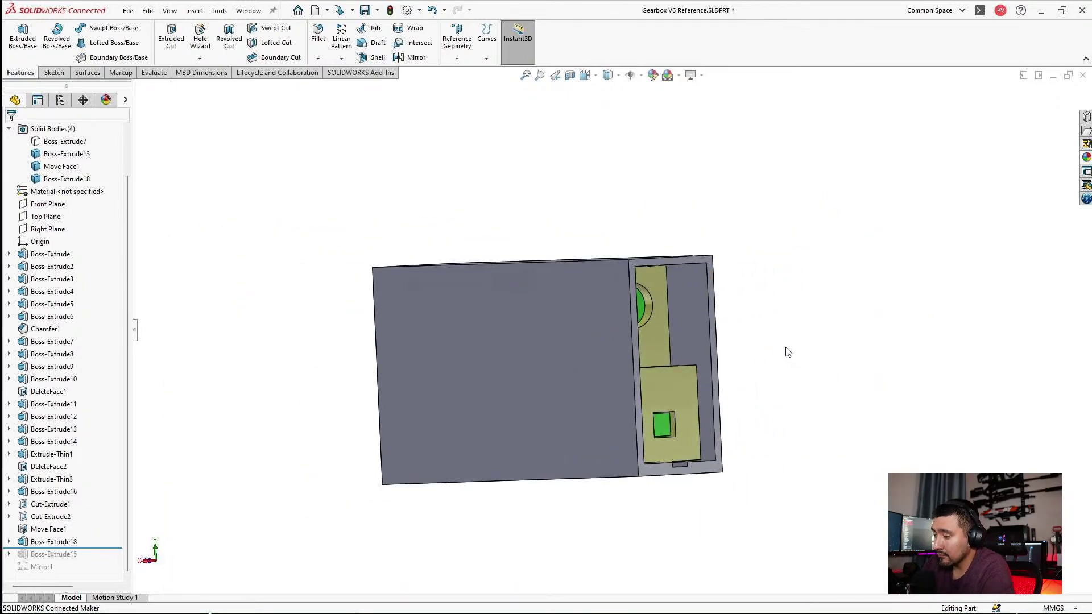
click(588, 354)
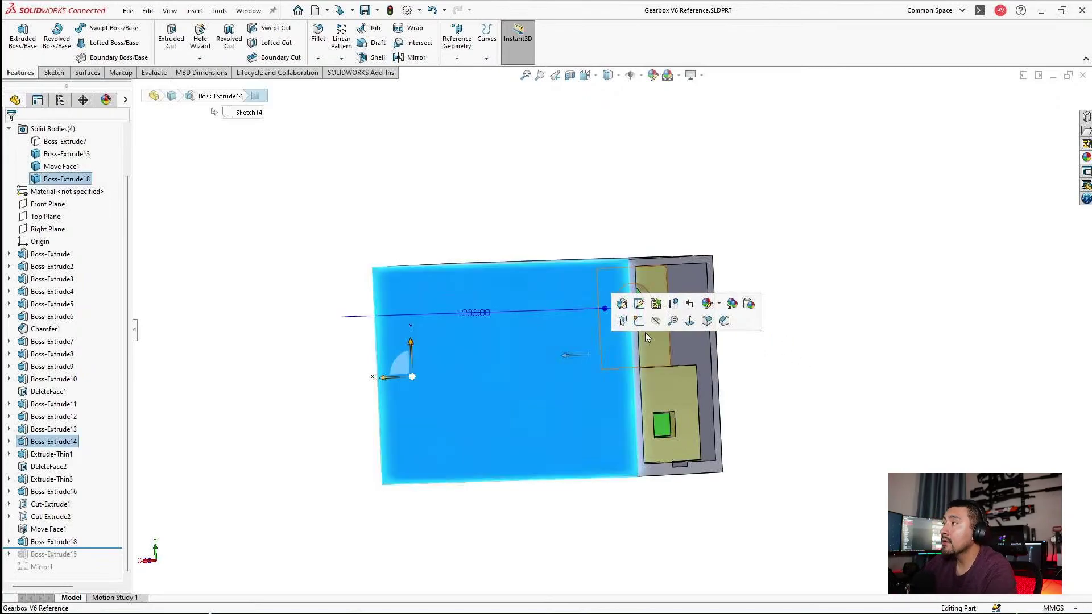
click(656, 322)
middle_drag(541, 300, 612, 333)
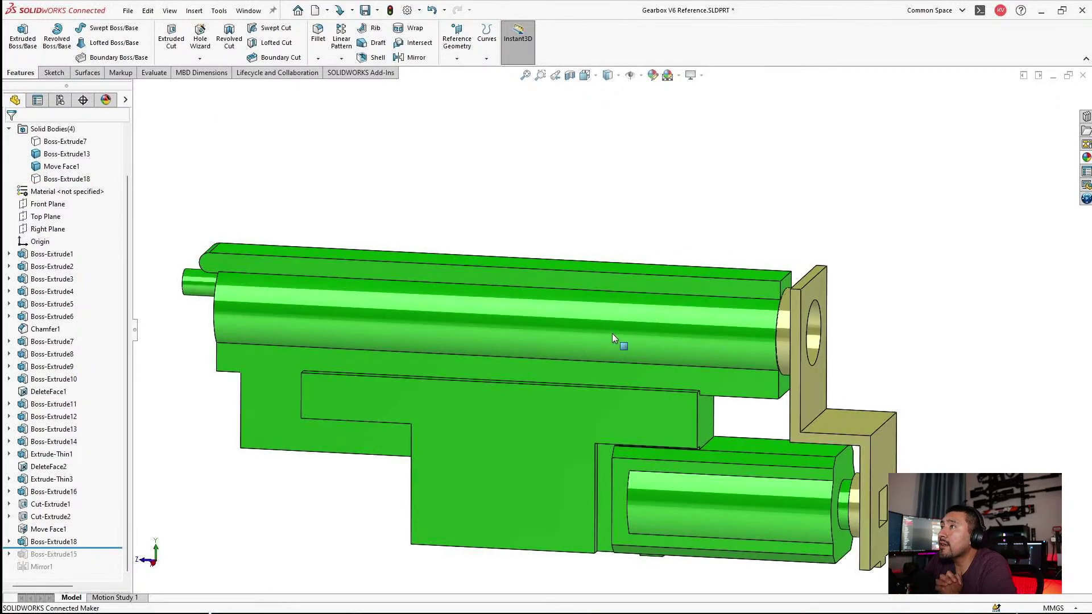
scroll(612, 332, up, 3)
middle_drag(682, 315, 682, 315)
middle_drag(500, 333, 542, 265)
scroll(543, 263, down, 2)
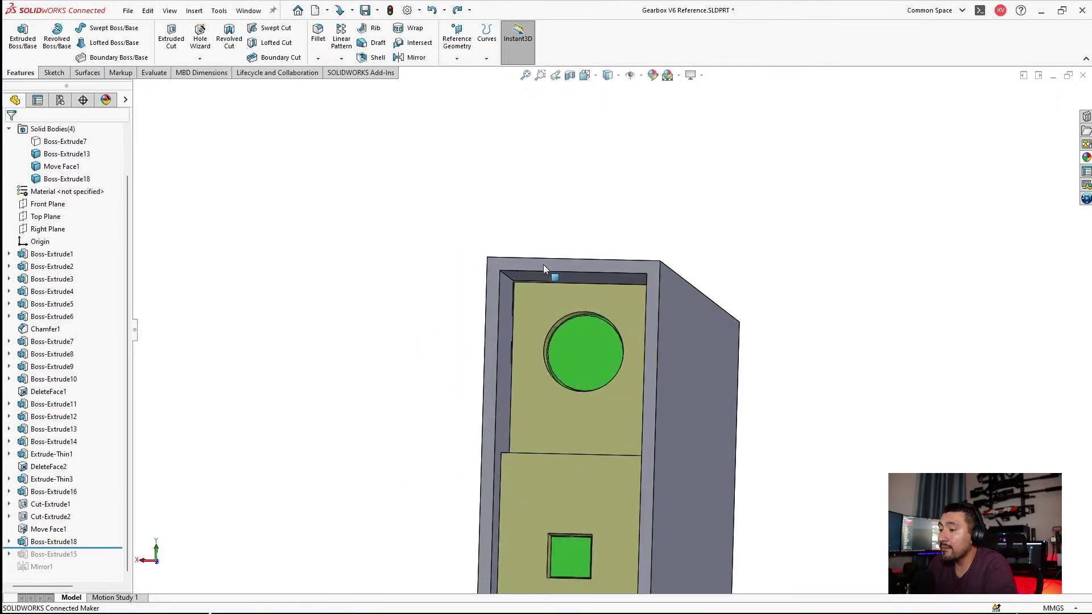
Look straight at the rear plate's outer face and set up a Hole Wizard hole with ANSI Metric screw clearance, size M3.
click(564, 292)
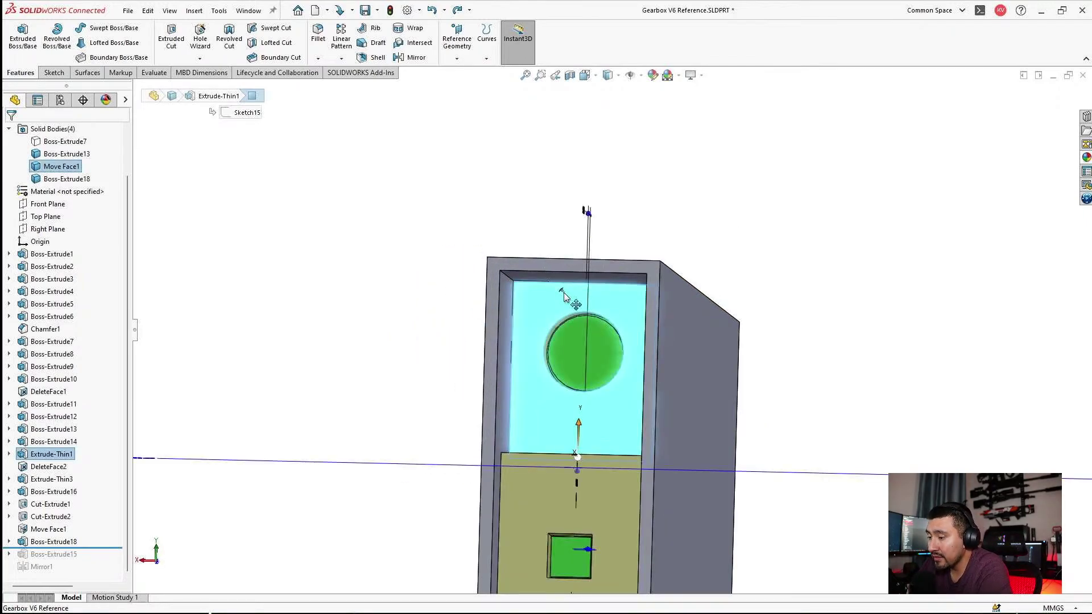
key(ctrl+8)
key(Escape)
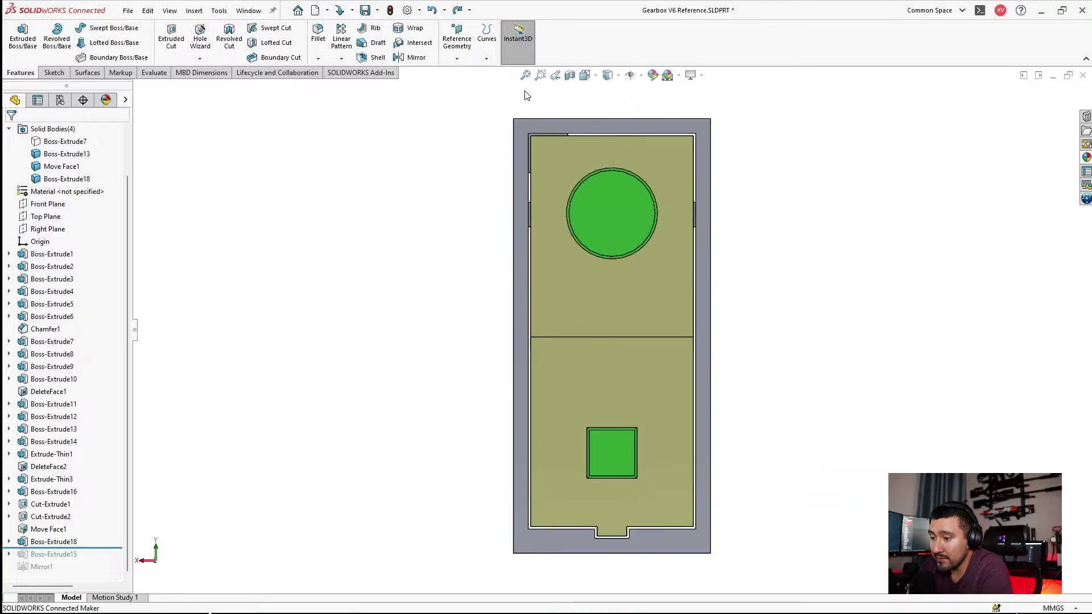
click(200, 37)
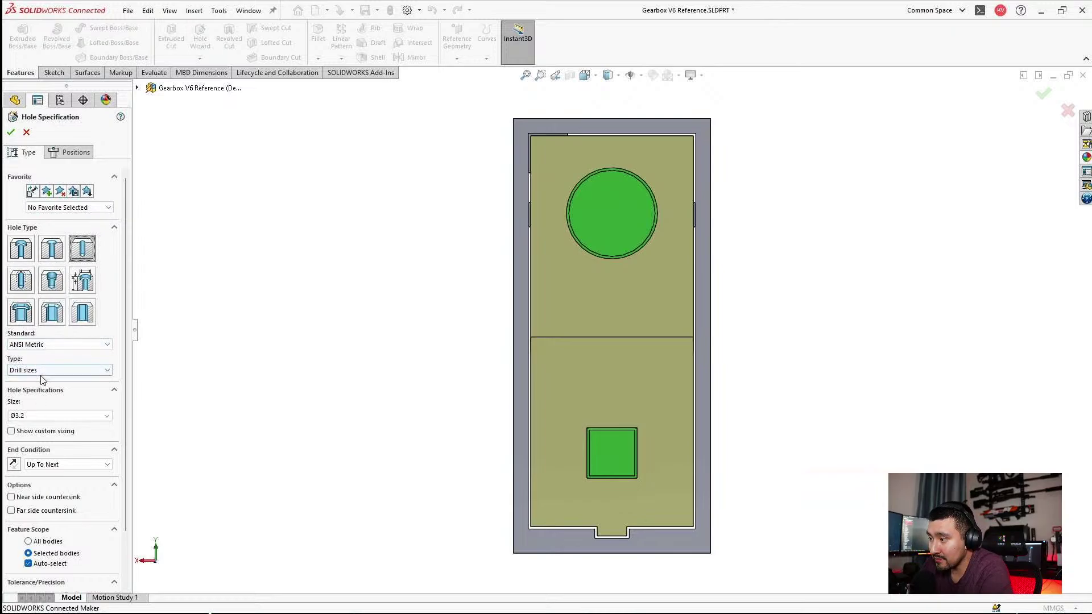
click(54, 371)
click(57, 373)
click(57, 372)
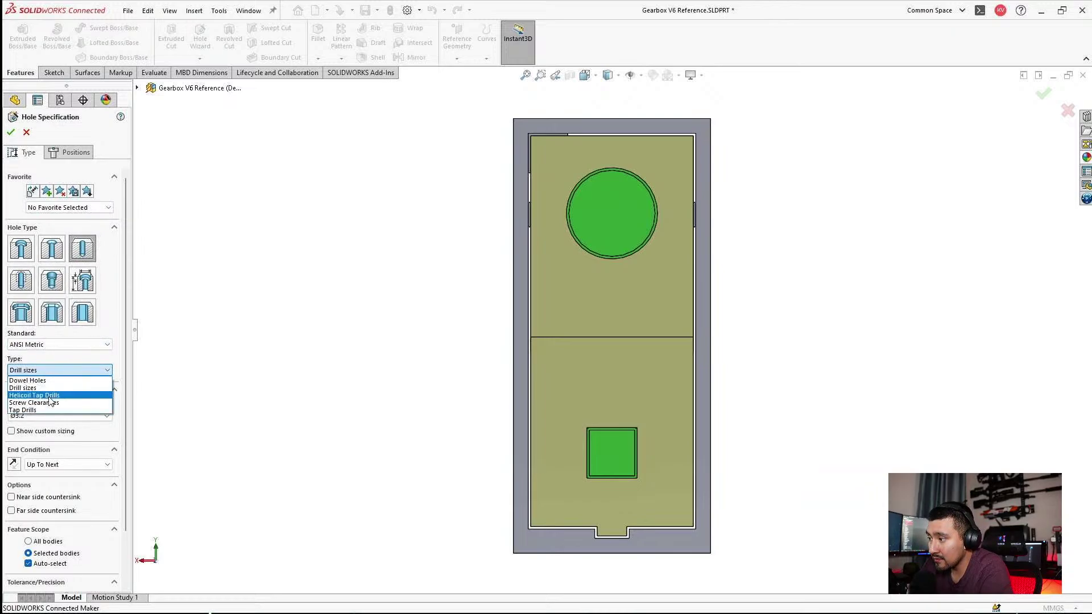
click(52, 401)
click(53, 411)
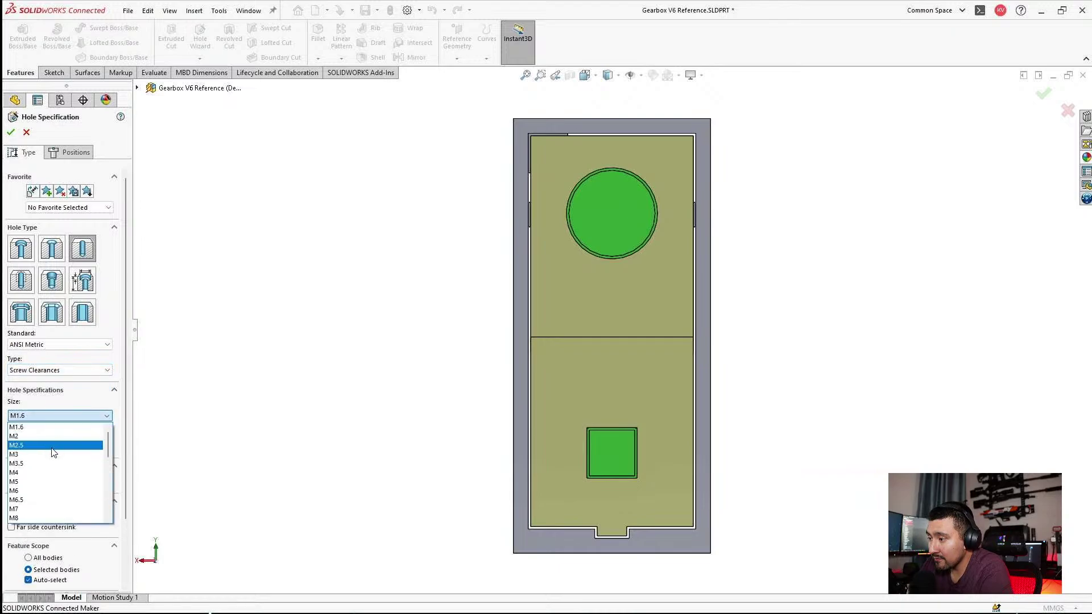
click(41, 454)
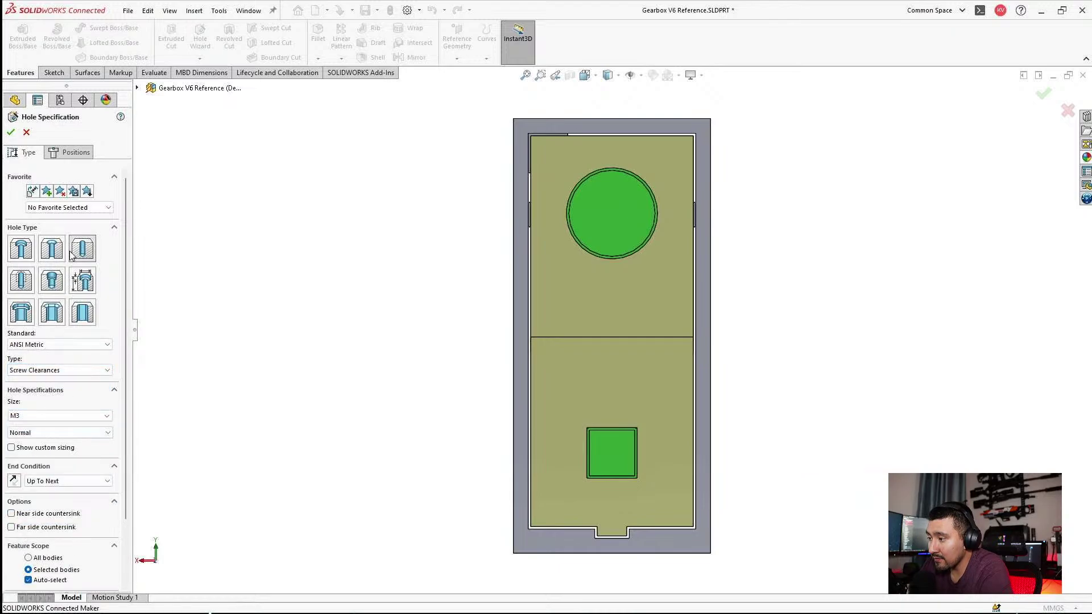
Place the M3 clearance hole on the rear plate's upper face at the corner block's arc centre, with hidden lines displayed.
click(73, 152)
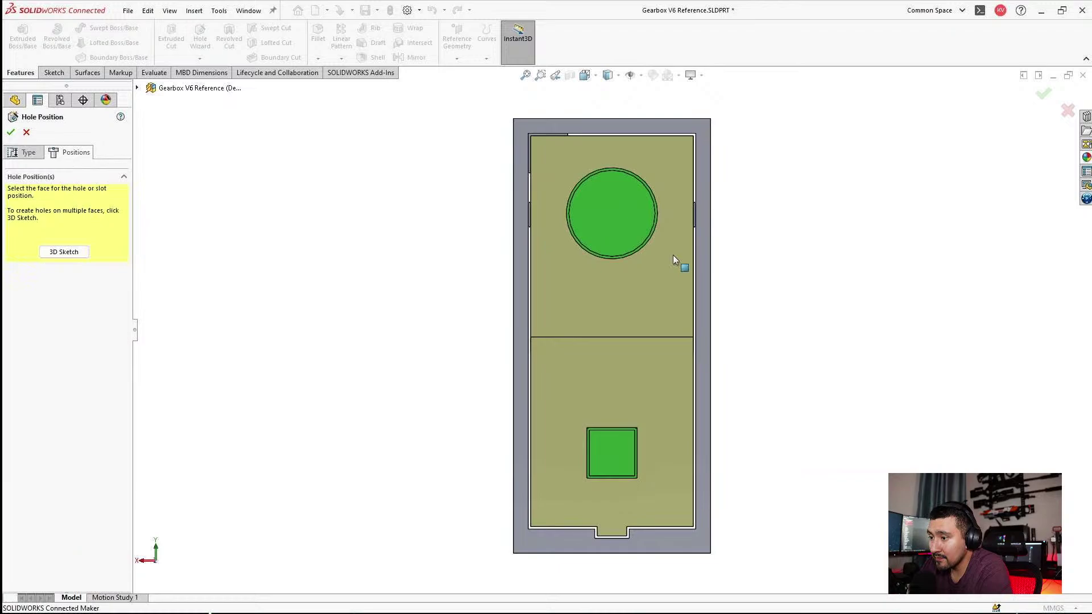
click(572, 161)
click(611, 75)
click(612, 142)
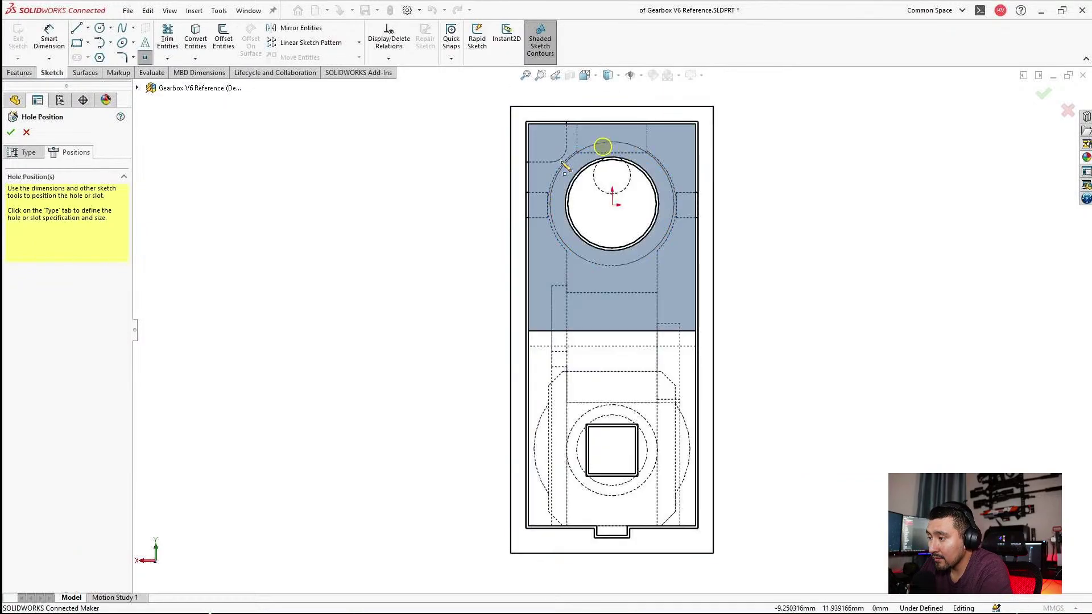
scroll(547, 211, down, 4)
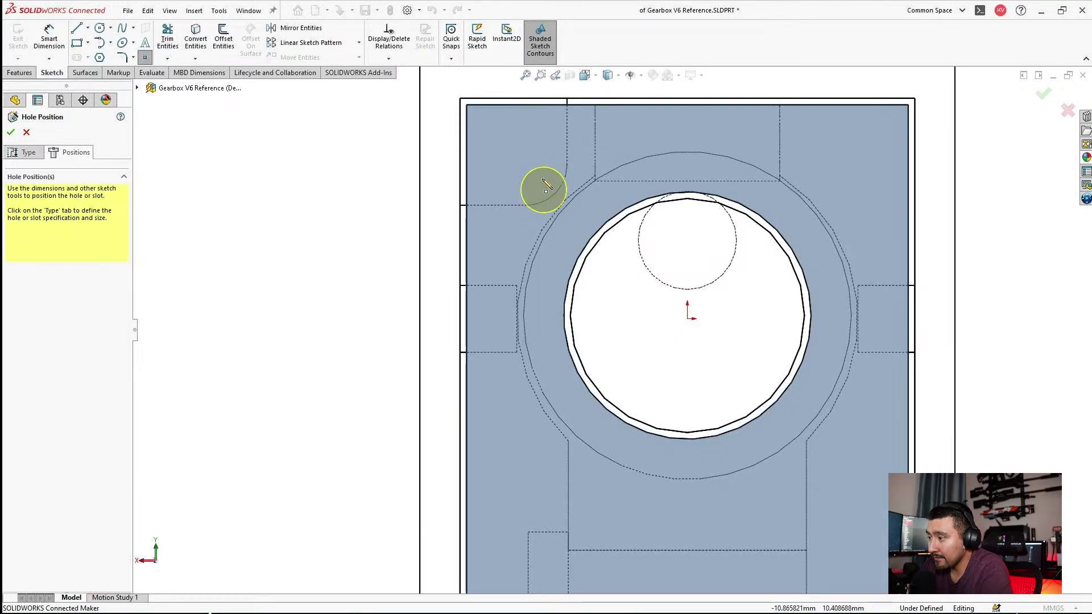
click(526, 165)
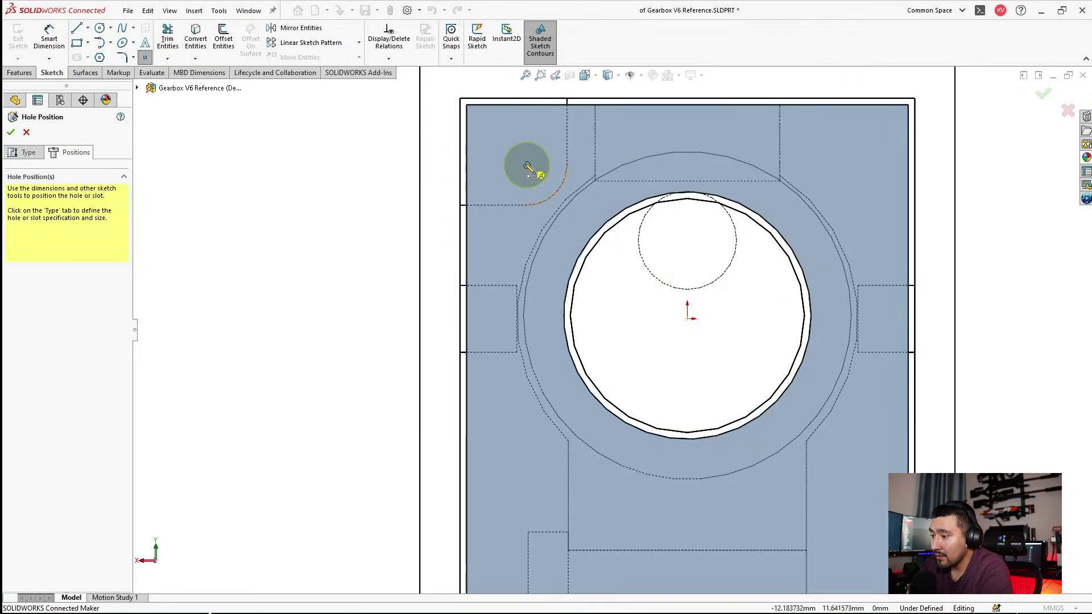
click(10, 132)
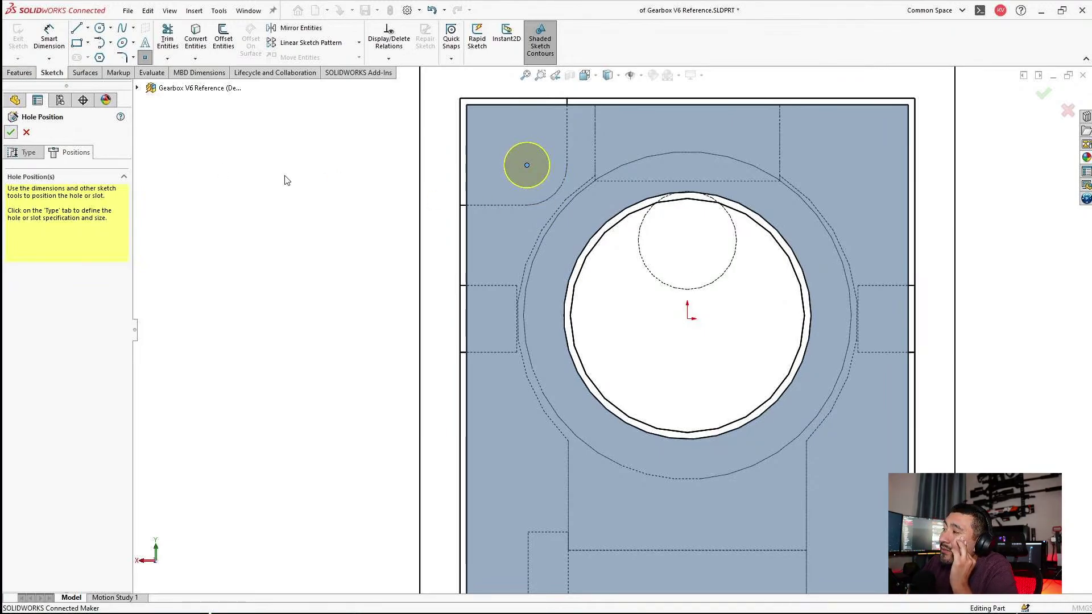
Return the display to shaded with edges and examine the new hole in the rear plate's upper corner.
middle_drag(604, 214, 714, 336)
scroll(714, 335, up, 3)
scroll(715, 335, down, 2)
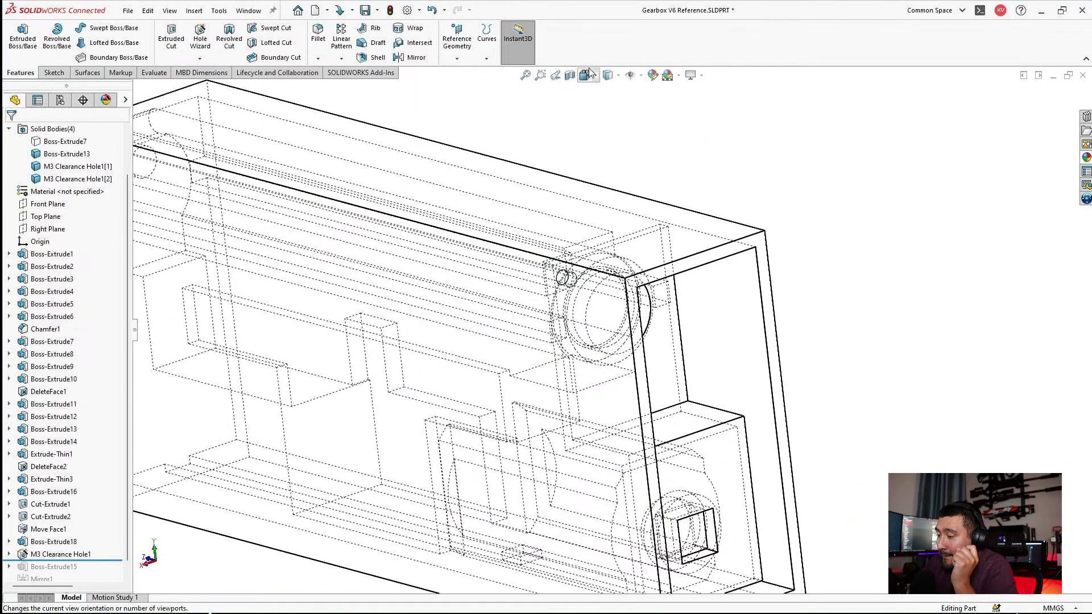
click(608, 79)
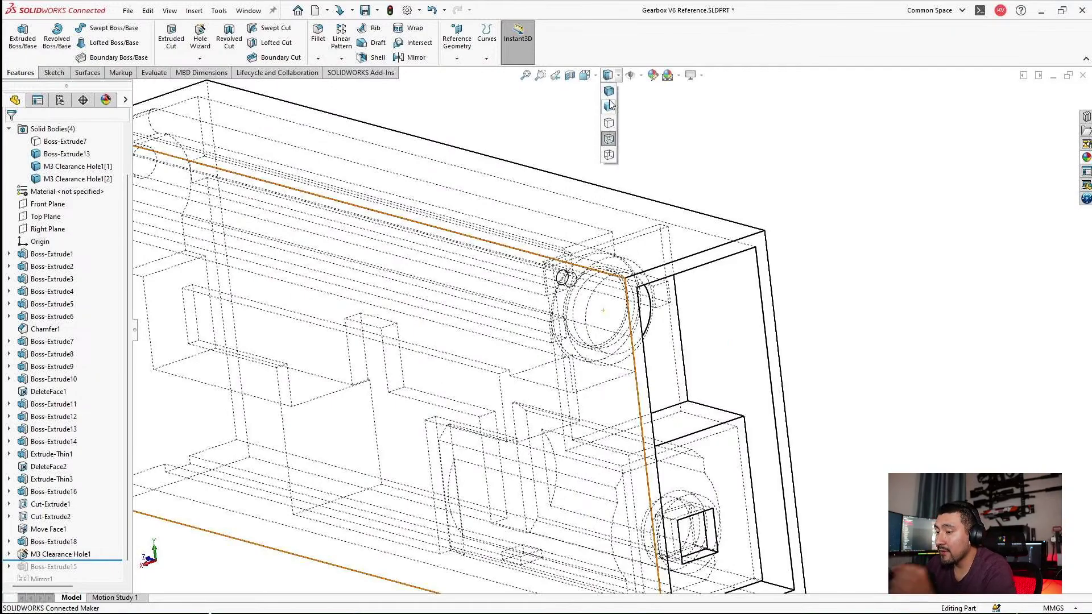
click(608, 107)
mouse_move(651, 147)
middle_down()
mouse_move(689, 259)
mouse_move(484, 258)
mouse_move(455, 235)
mouse_move(360, 275)
middle_up()
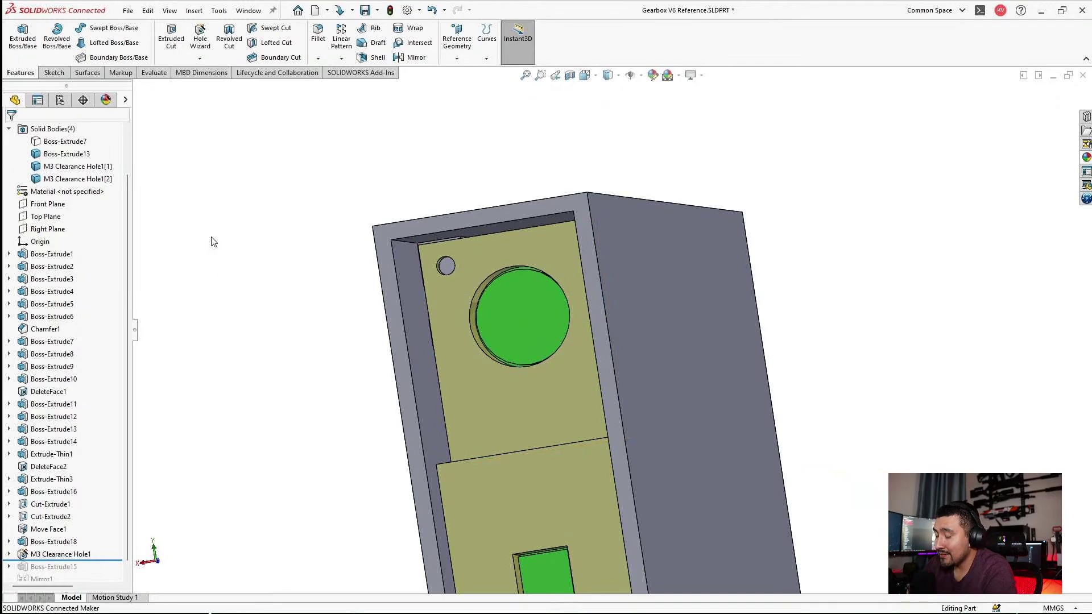
Save the part with the new M3 clearance hole in the rear plate's upper corner.
scroll(537, 278, down, 6)
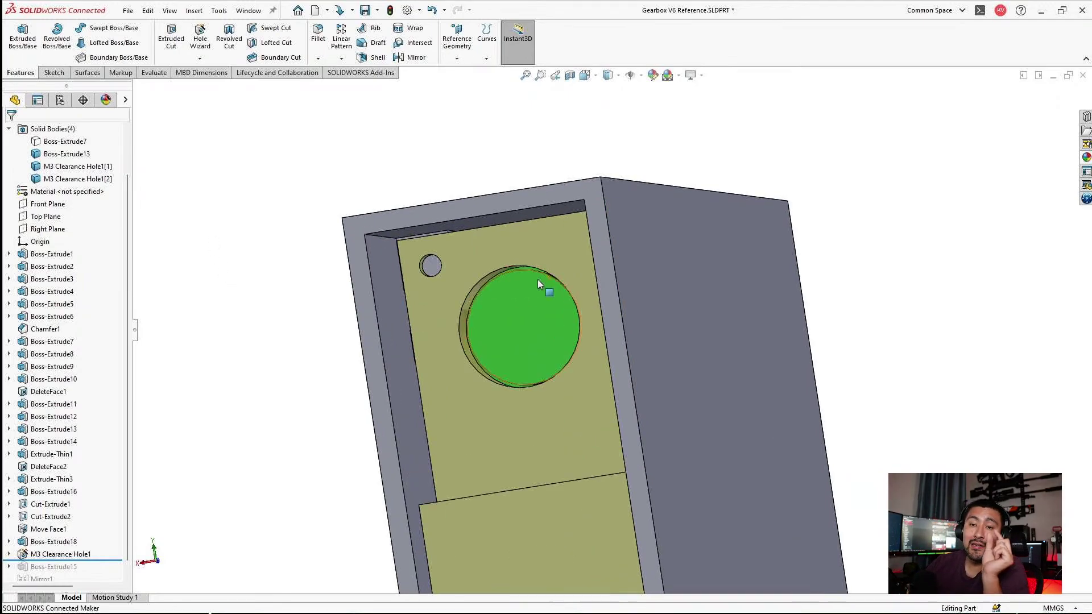
middle_drag(538, 278, 379, 285)
scroll(380, 287, up, 4)
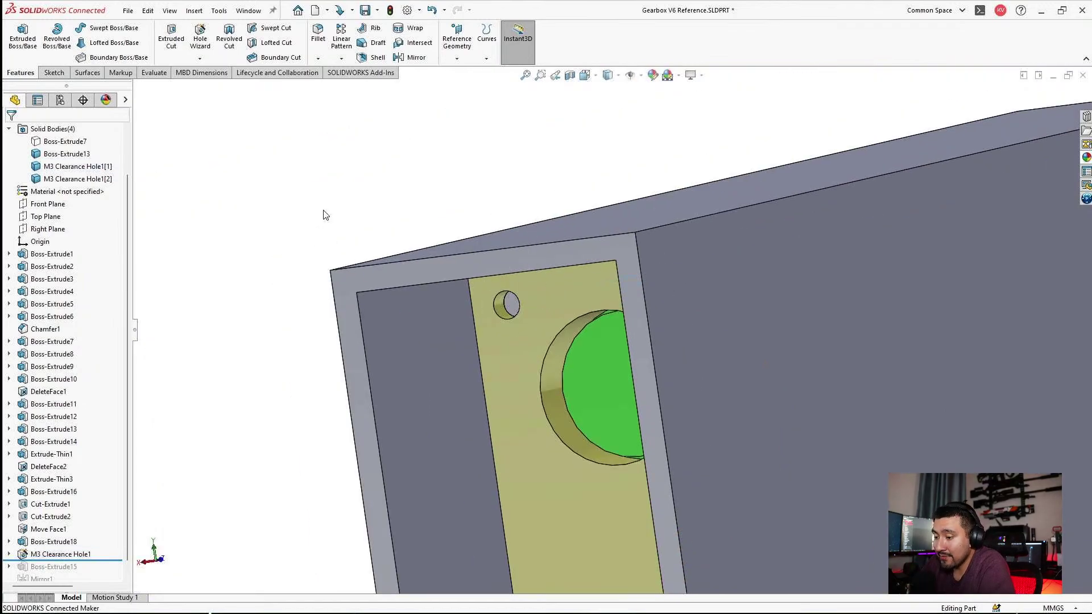
key(ctrl+s)
Examine the M3 hole and the rear plate's fit inside the outer housing from several angles.
scroll(528, 333, up, 1)
scroll(529, 318, down, 4)
middle_drag(534, 284, 561, 249)
click(568, 291)
scroll(568, 291, up, 5)
click(325, 290)
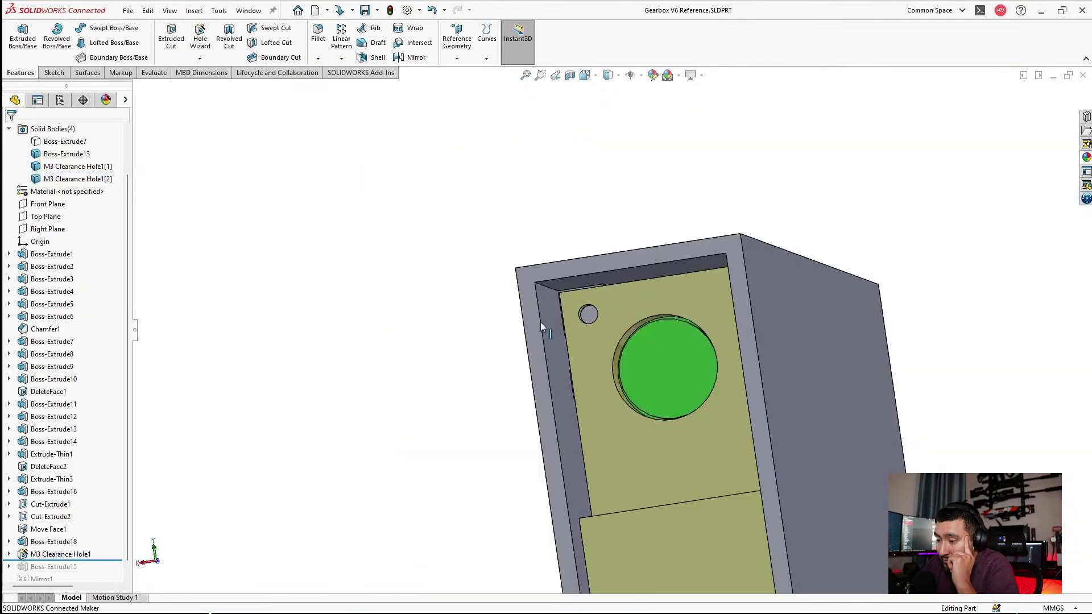
scroll(661, 332, down, 4)
scroll(538, 302, down, 1)
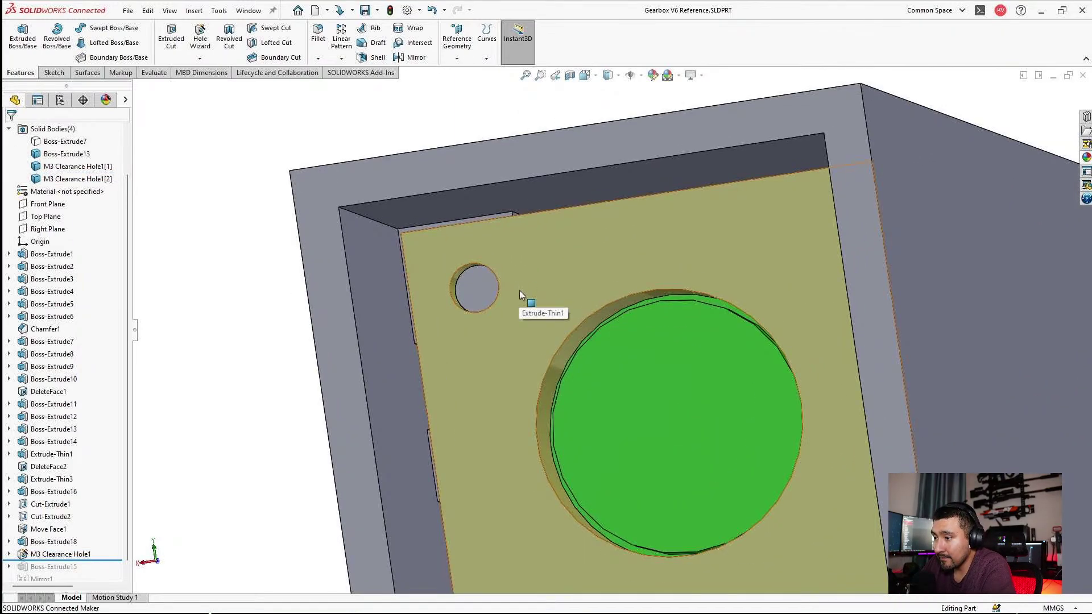
middle_drag(505, 290, 480, 340)
scroll(602, 363, up, 5)
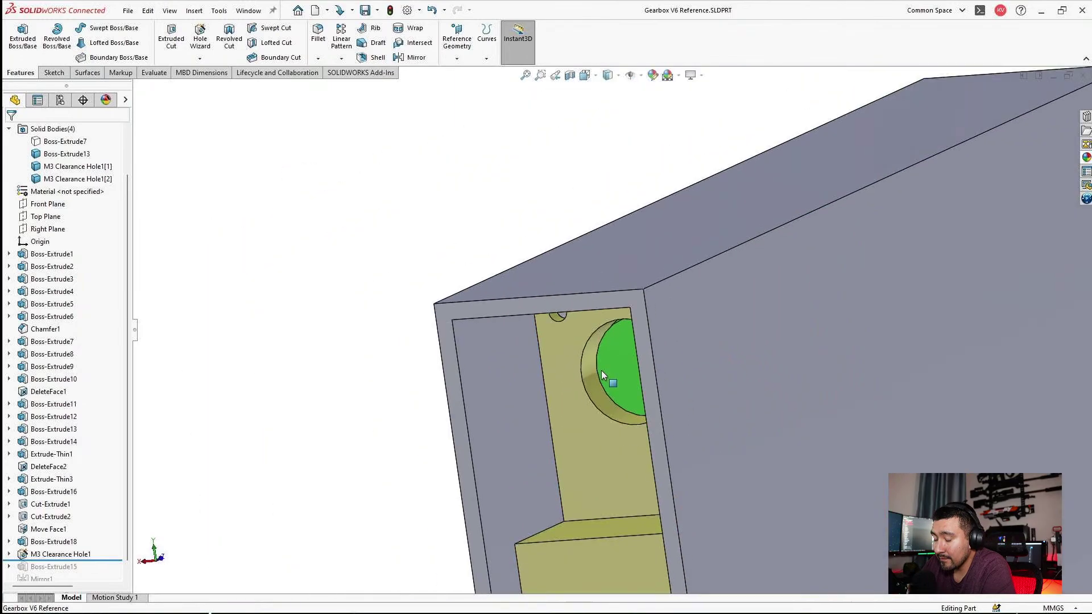
scroll(602, 371, down, 2)
scroll(597, 370, up, 2)
middle_drag(598, 369, 612, 318)
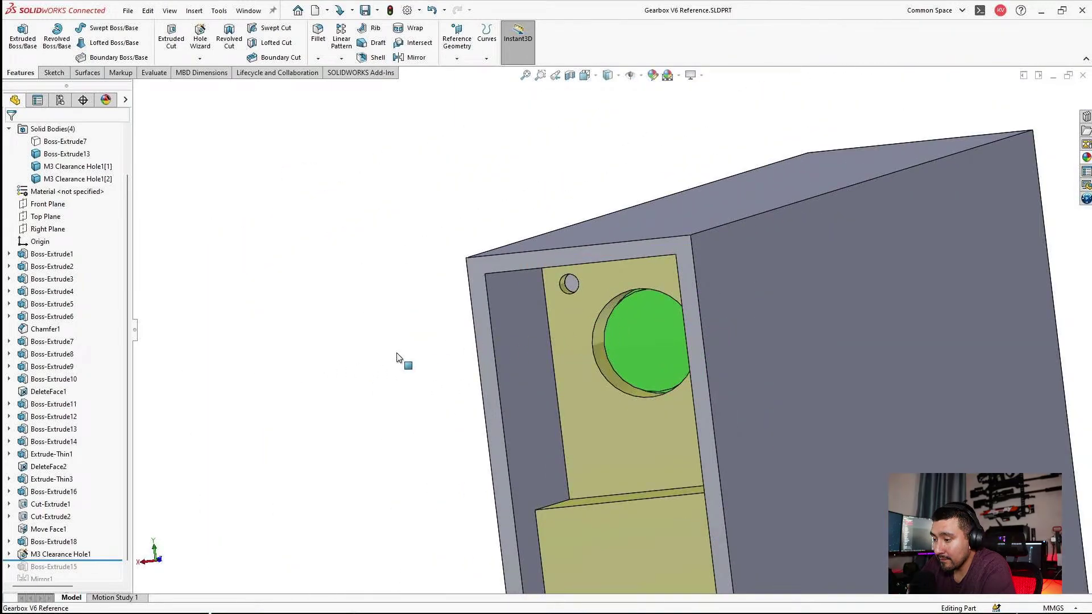
middle_drag(398, 357, 543, 349)
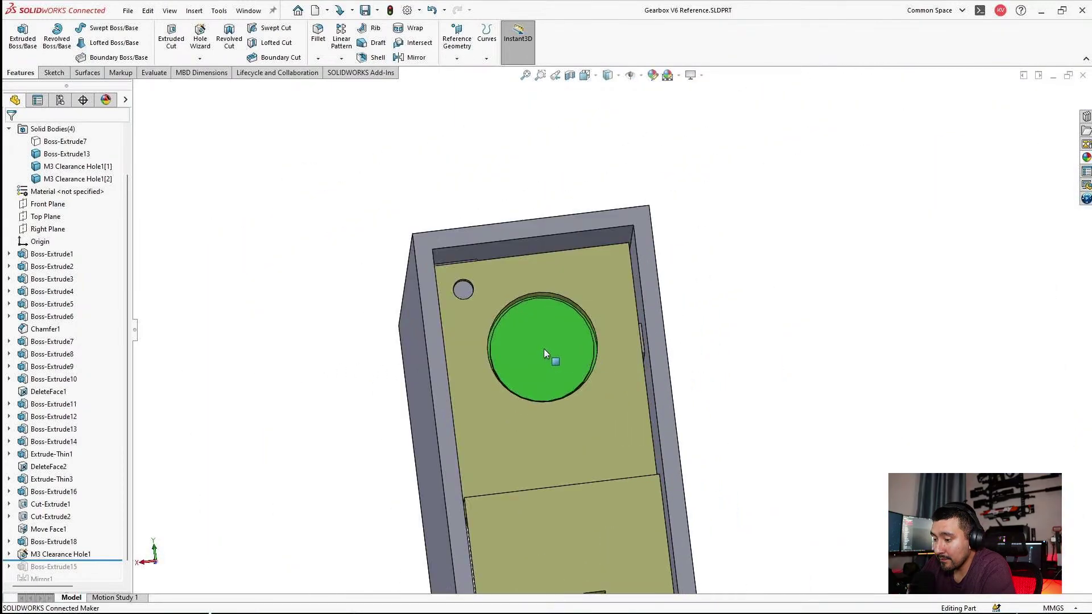
Try to mirror the M3 clearance hole and the upper corner block together about the Right Plane.
click(54, 542)
ctrl+click(50, 553)
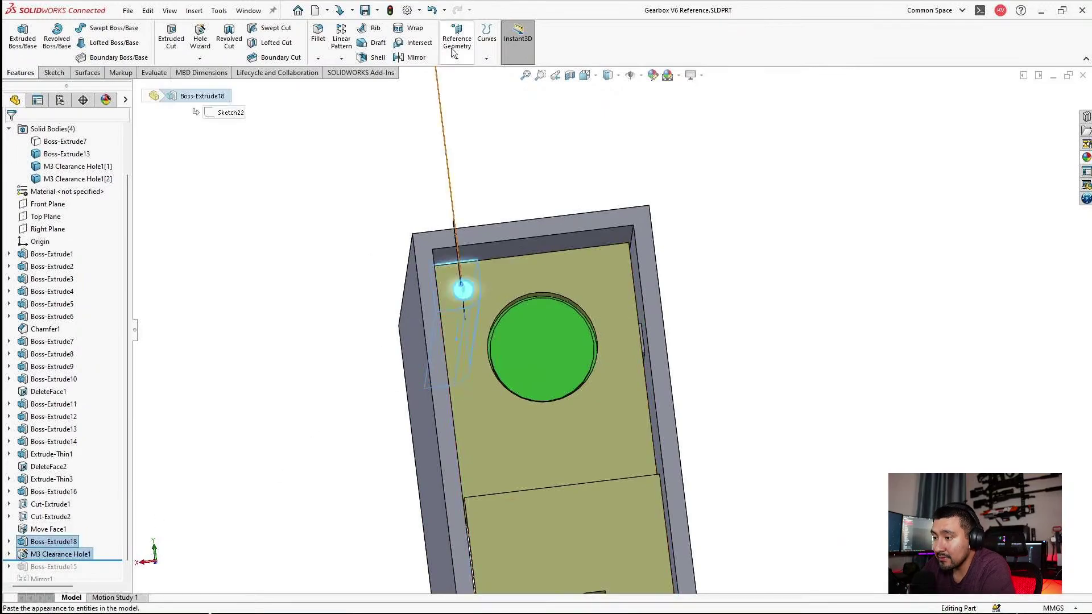
click(422, 57)
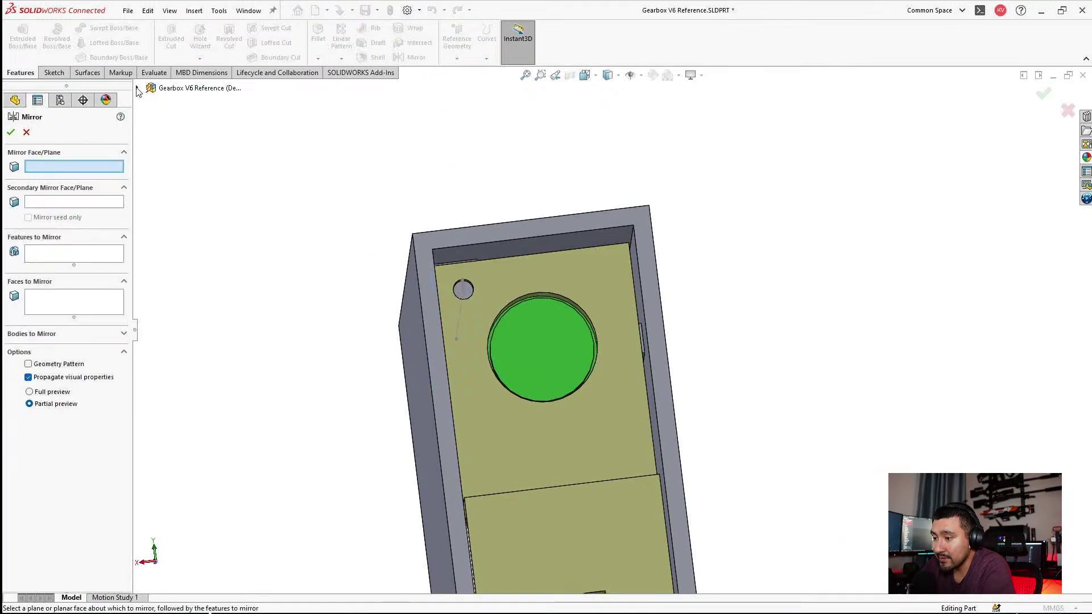
click(198, 237)
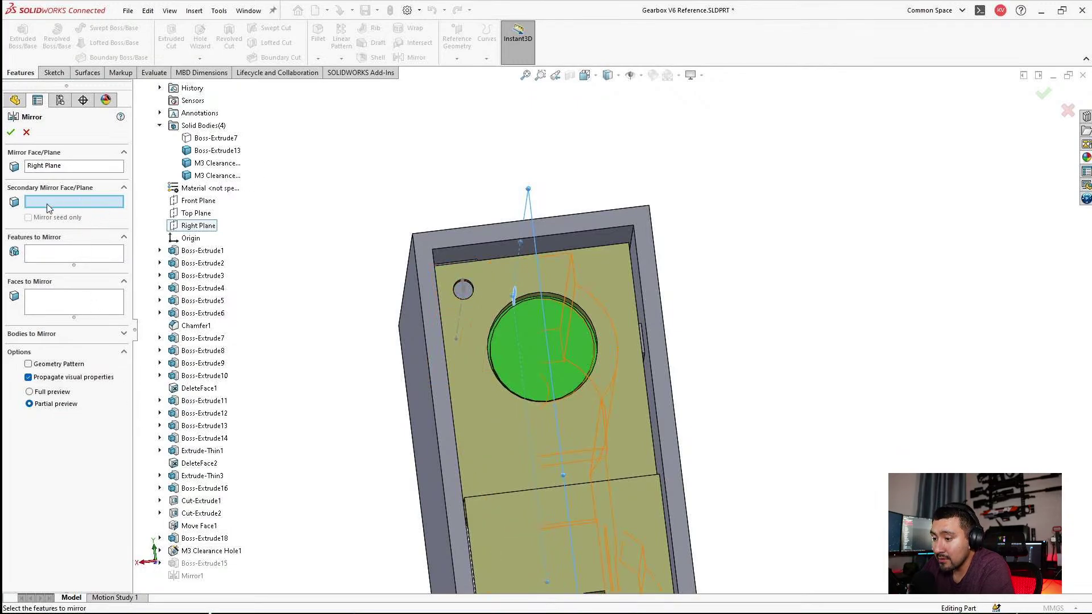
click(74, 253)
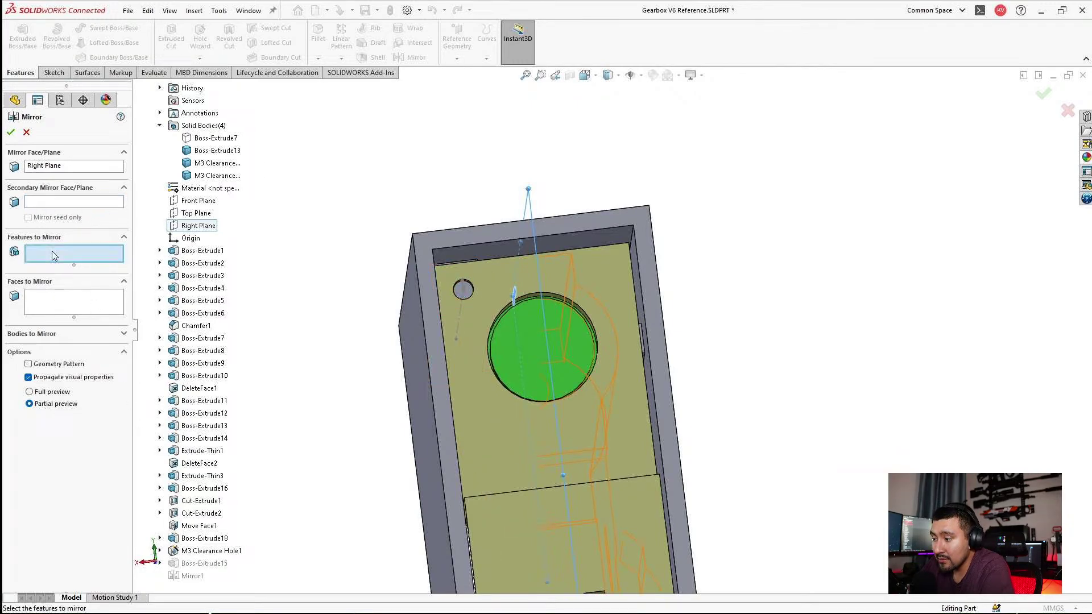
click(196, 550)
click(190, 539)
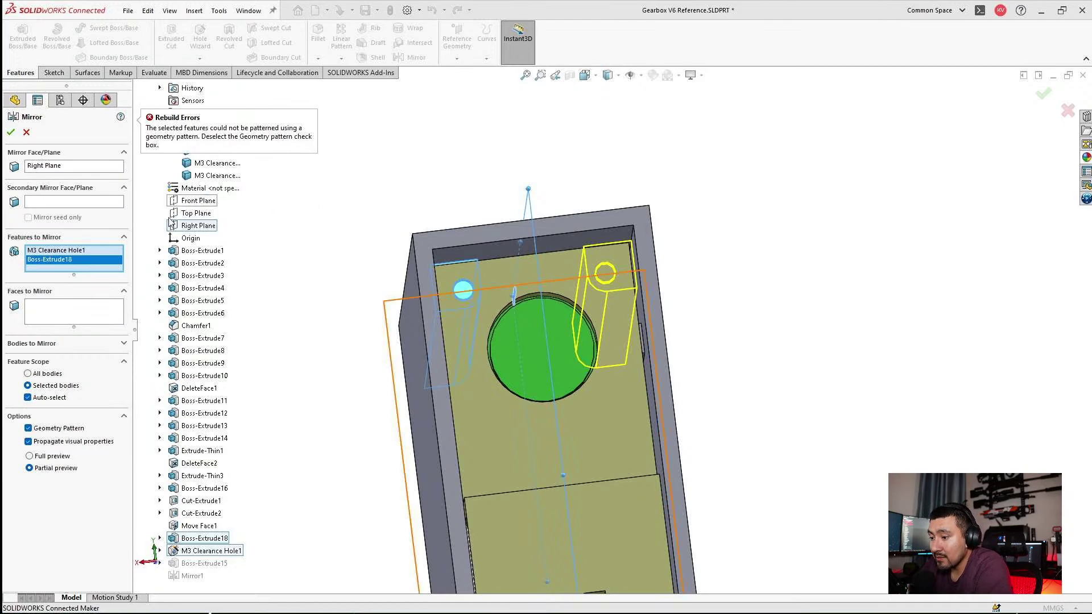
Try the mirror with auto-select off and the feature scope limited to the rear plate and outer housing bodies.
click(40, 400)
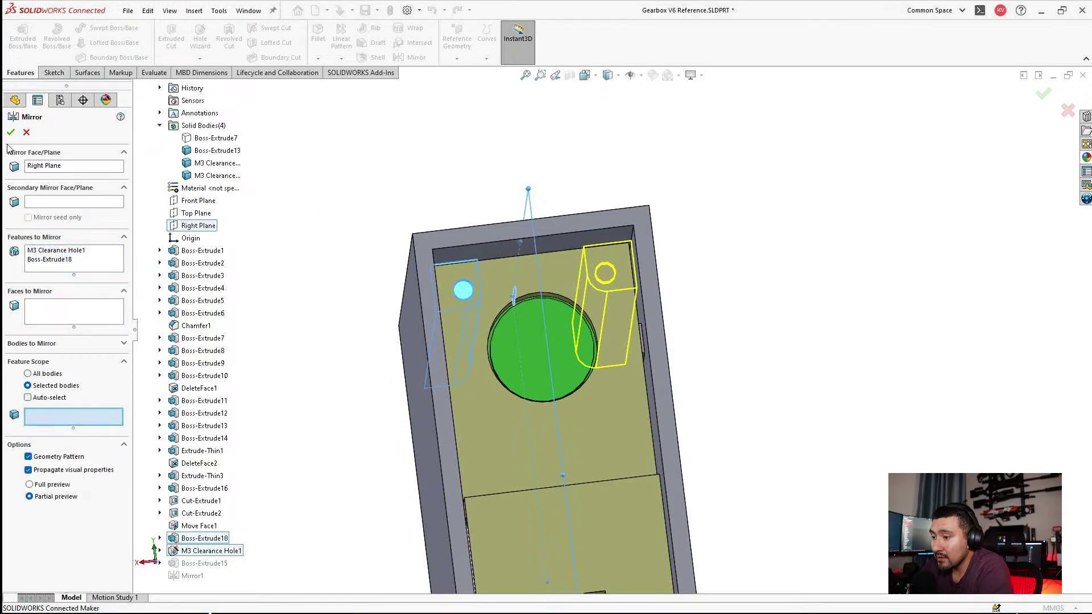
click(567, 428)
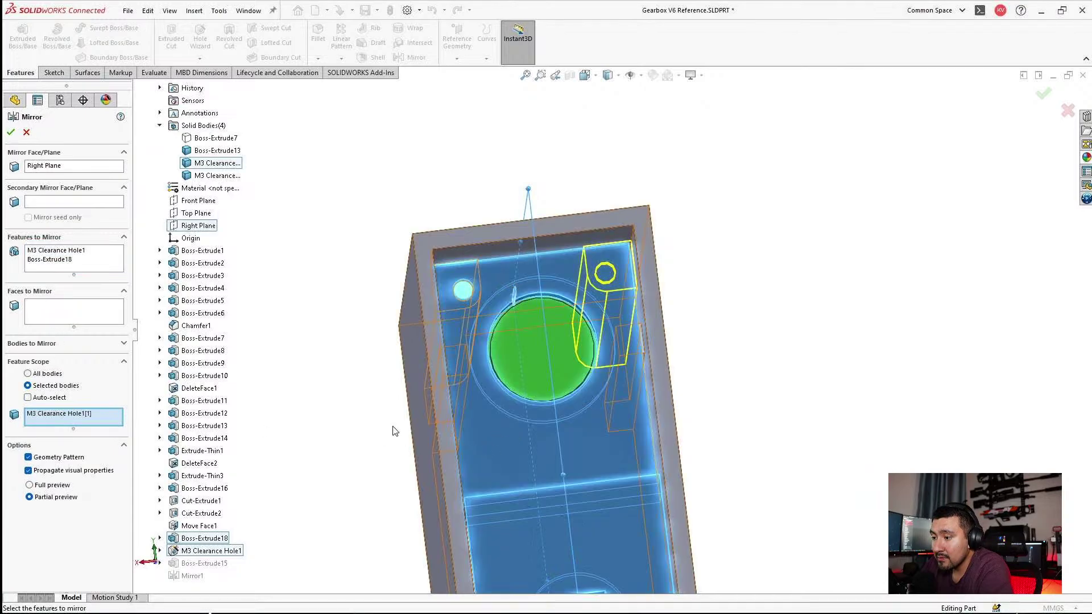
click(434, 389)
click(11, 132)
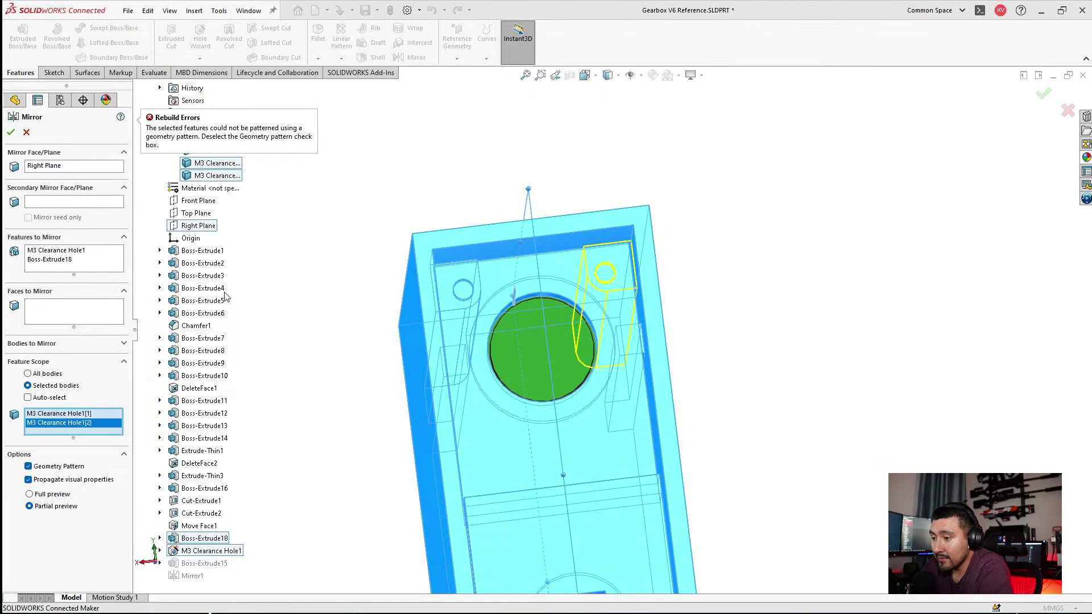
key(Escape)
Start a mirror for the upper corner block's extrusion on its own, without the M3 hole.
click(136, 511)
click(37, 543)
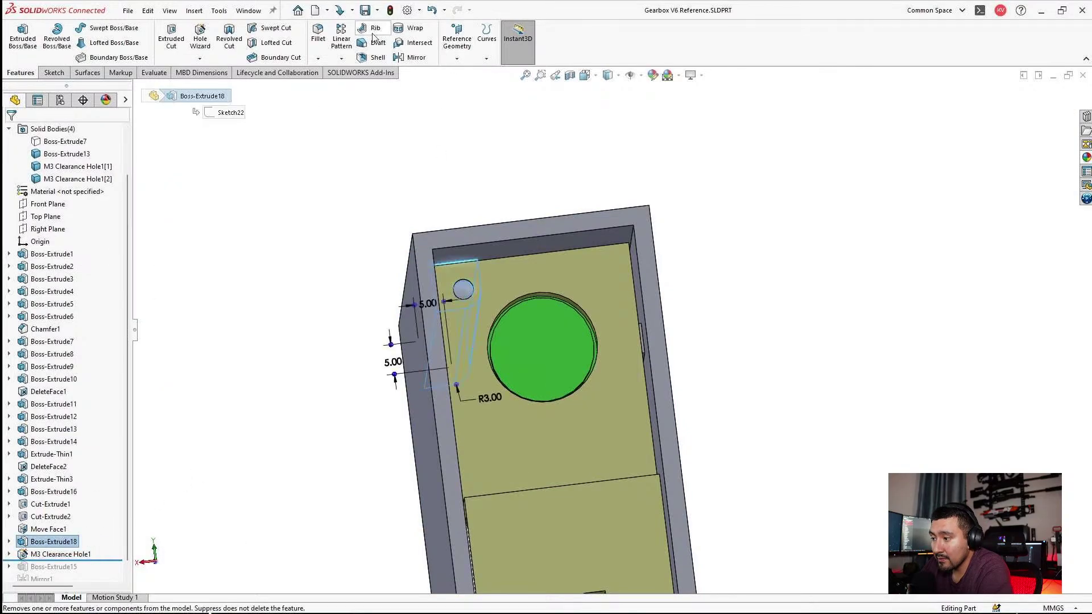
click(411, 58)
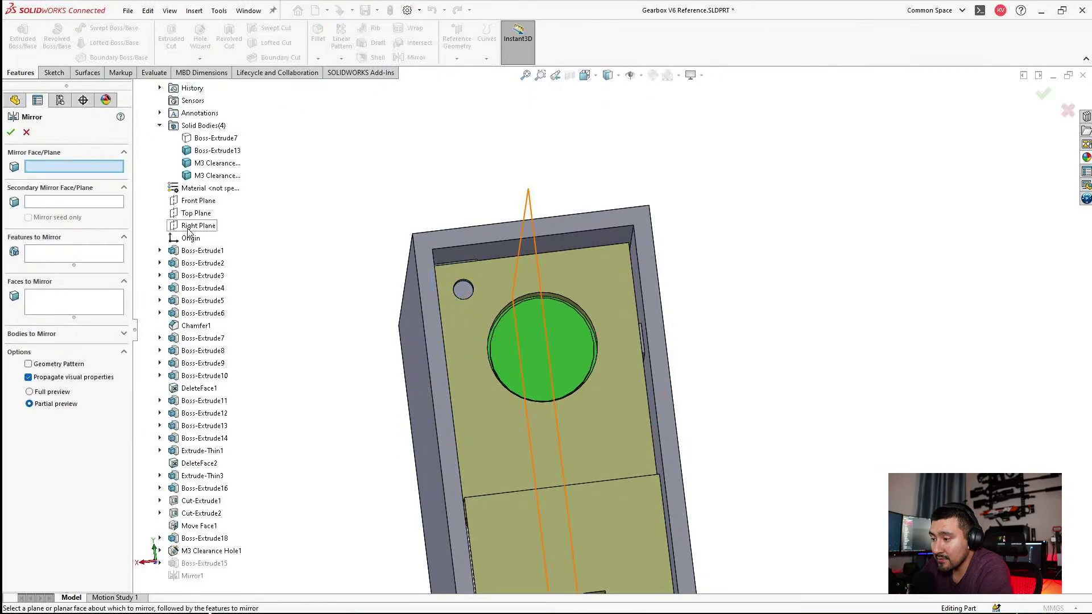
Mirror the M3 clearance hole feature about the Right Plane.
click(193, 226)
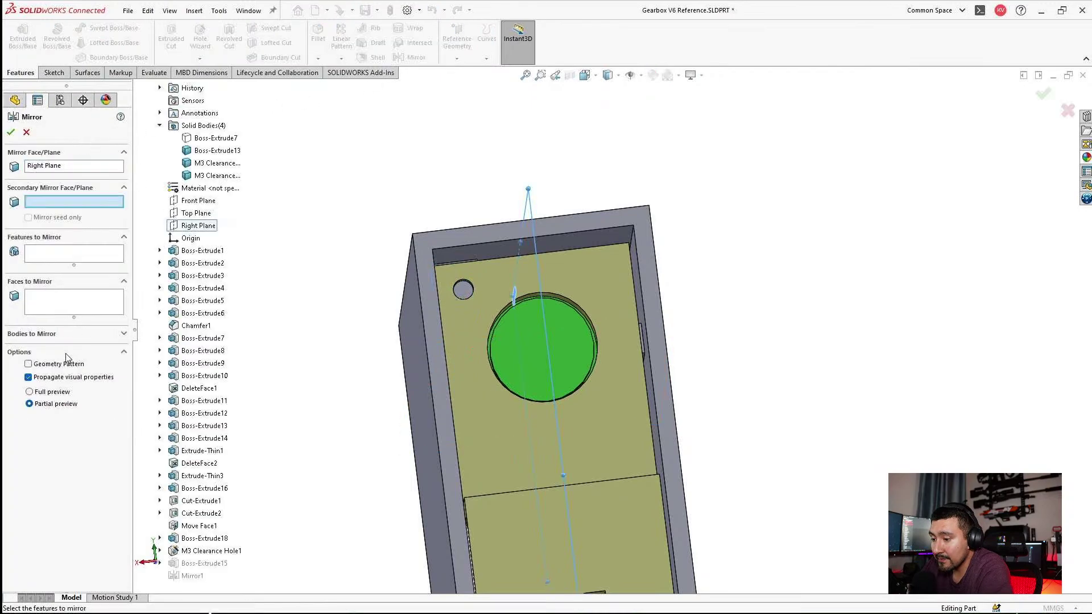
click(57, 254)
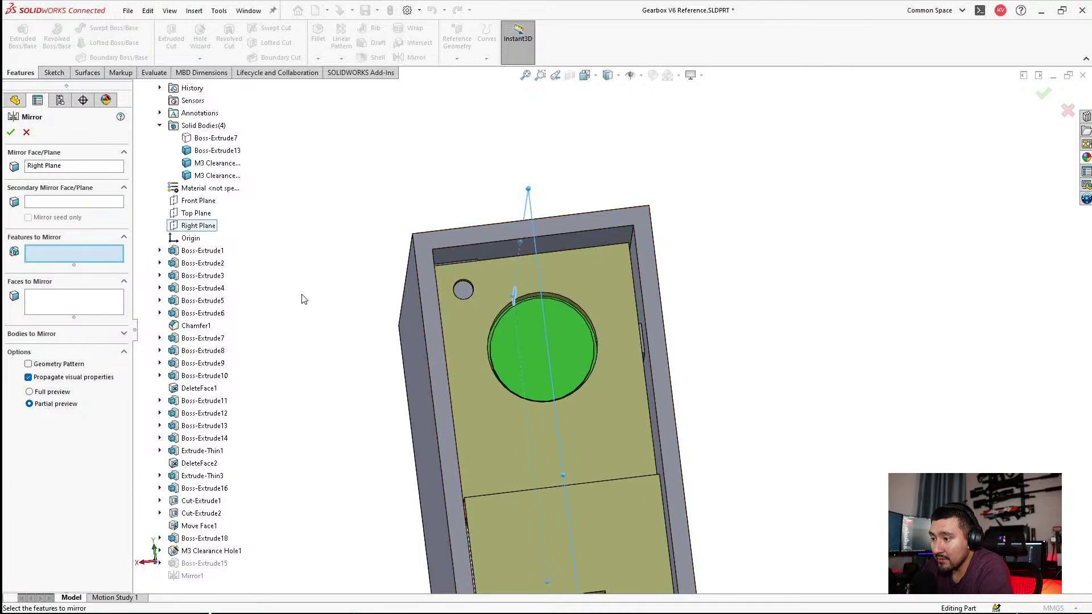
click(206, 551)
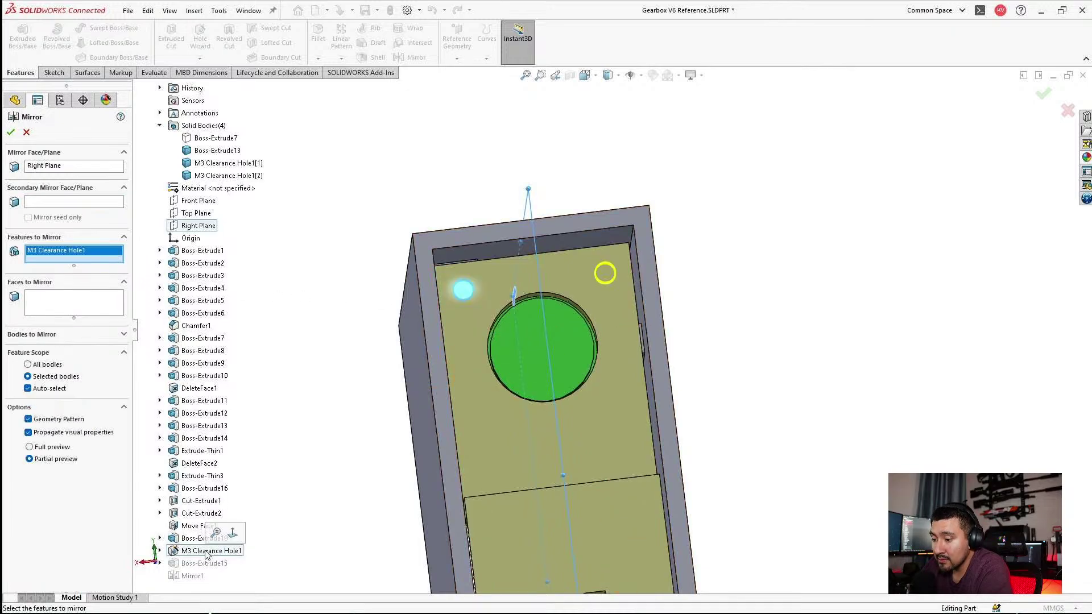
click(10, 132)
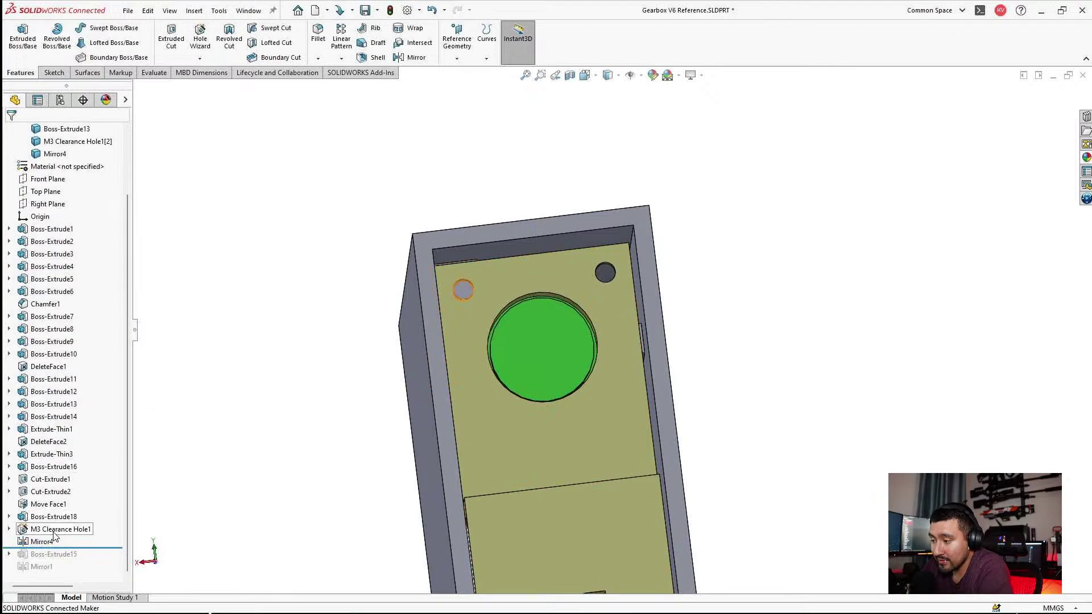
click(55, 532)
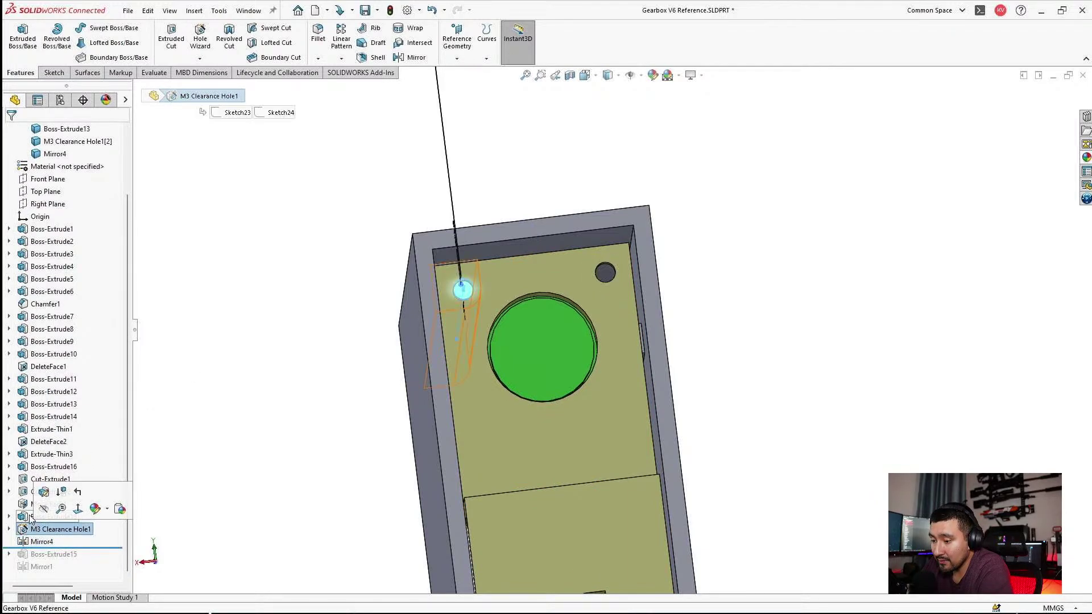
click(34, 517)
click(401, 58)
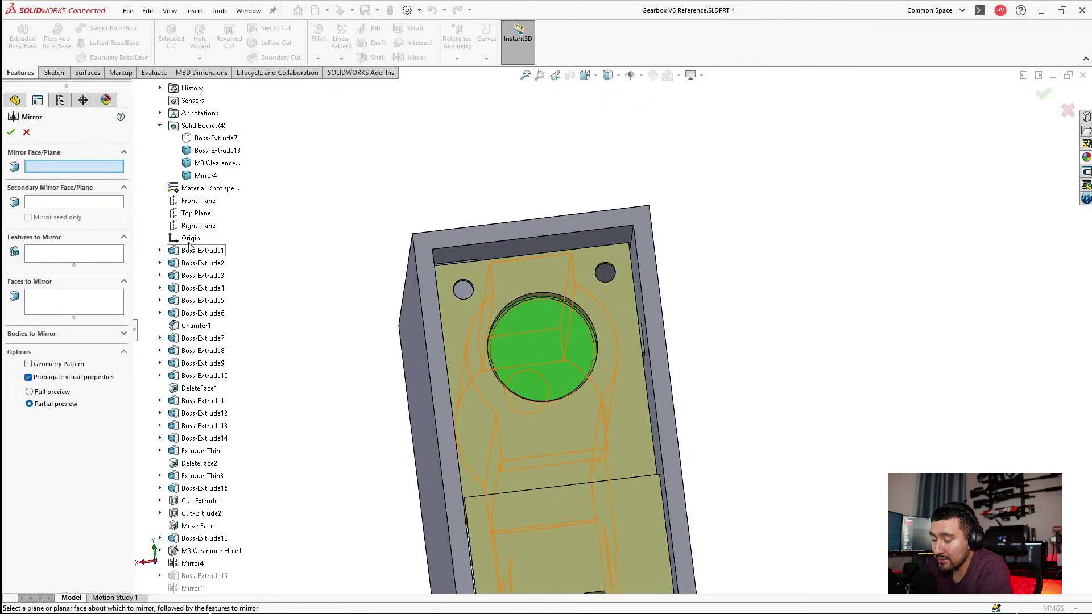
click(198, 225)
key(Escape)
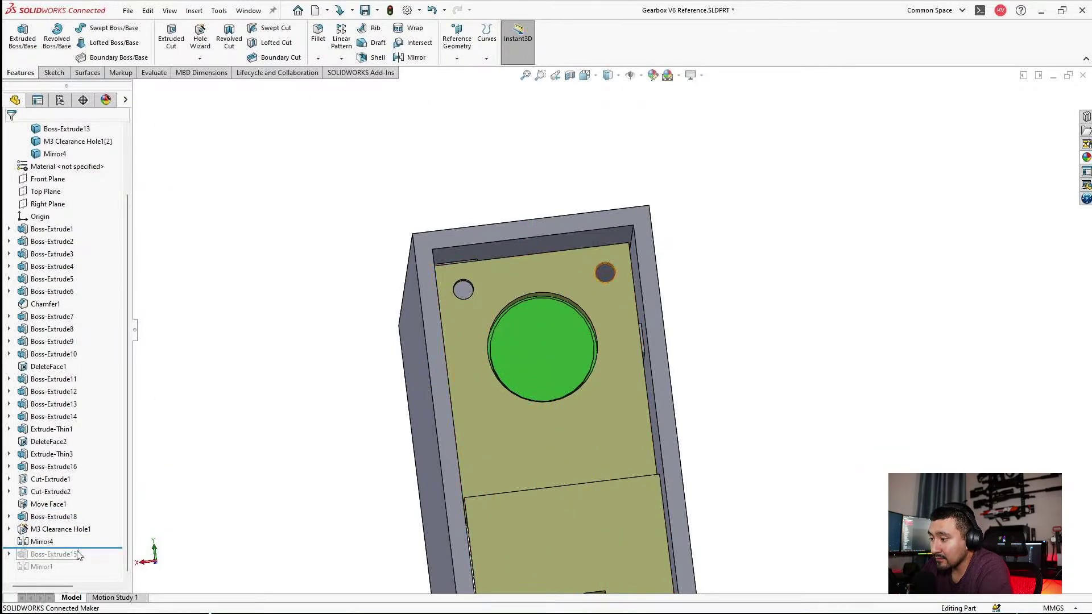
Try to edit the hole mirror so it mirrors Boss-Extrude18 instead of the clearance hole, with Geometry pattern turned off.
scroll(570, 487, up, 4)
middle_drag(570, 490, 489, 506)
scroll(489, 506, down, 2)
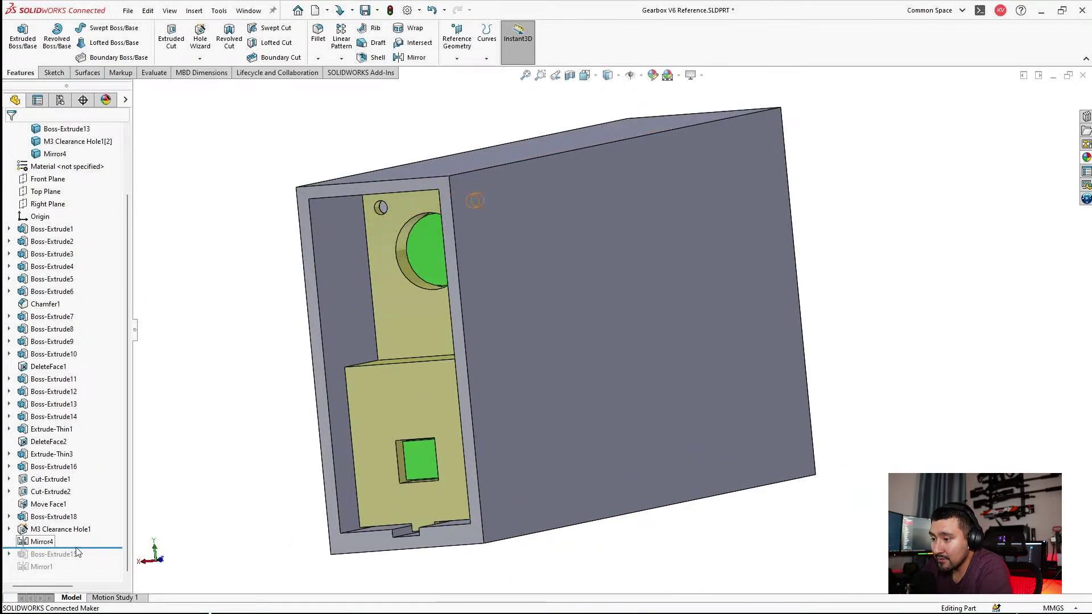
click(60, 528)
key(Return)
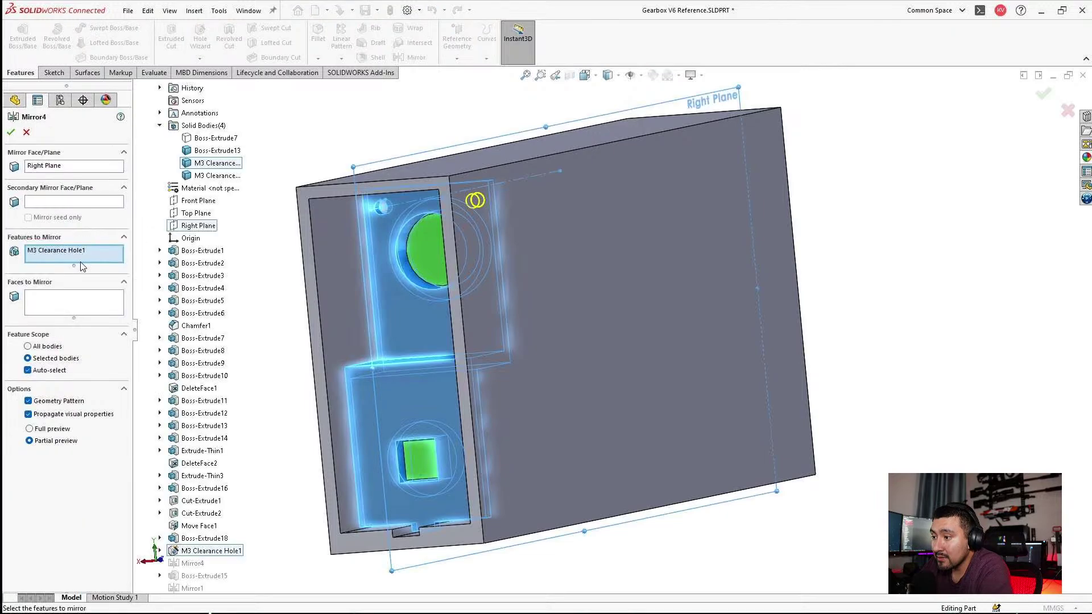
right_click(42, 256)
click(65, 263)
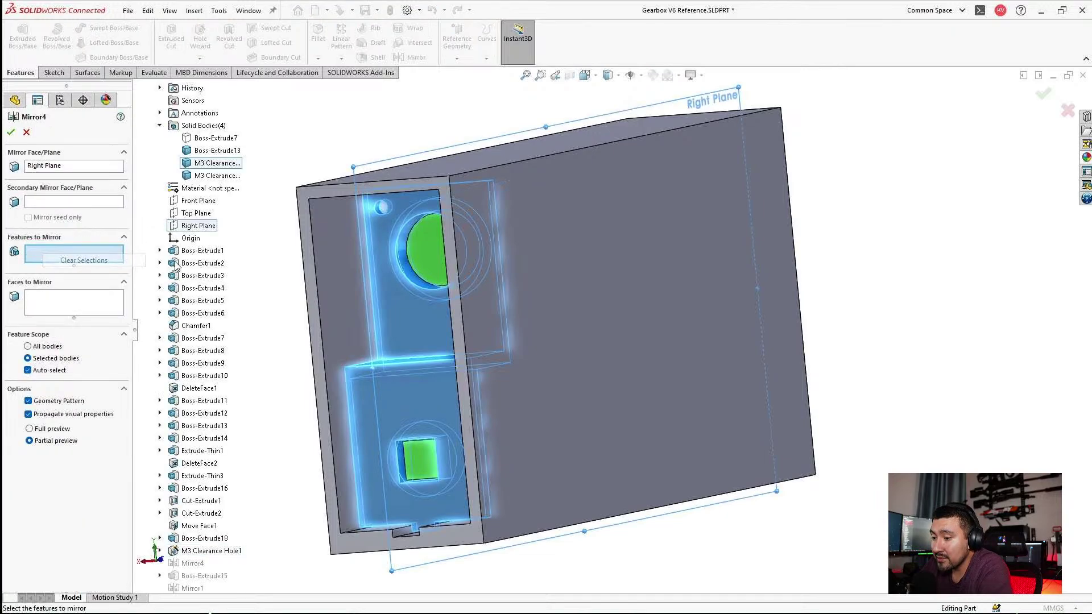
click(202, 538)
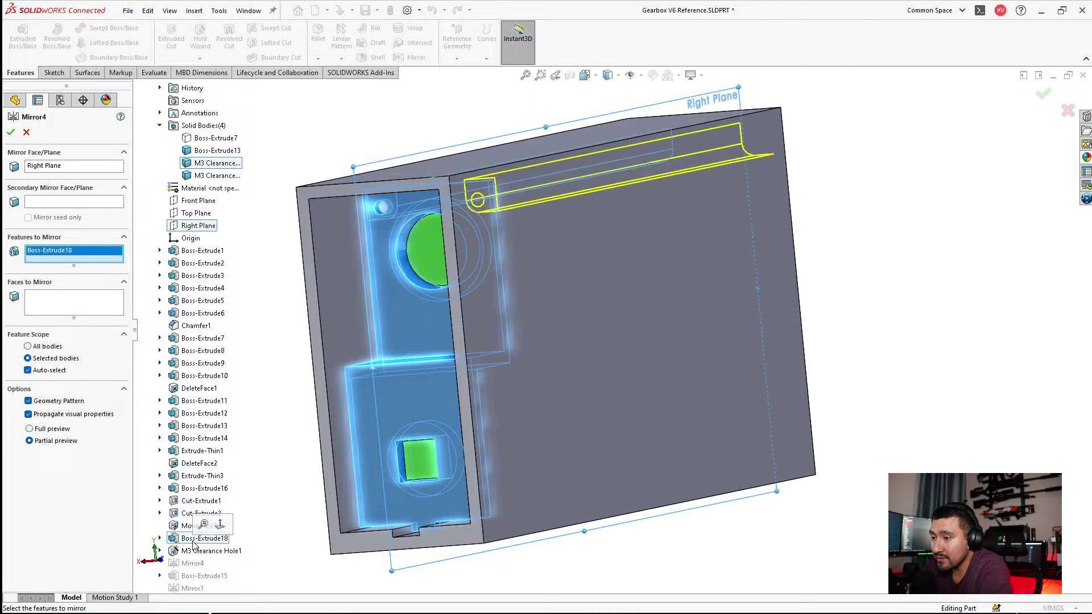
click(12, 135)
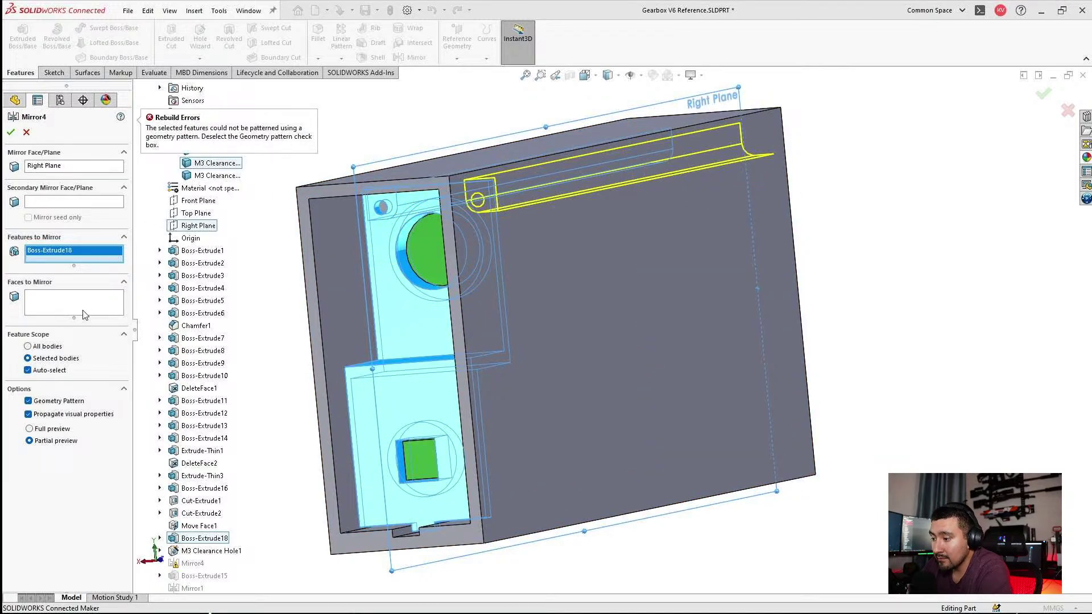
click(48, 400)
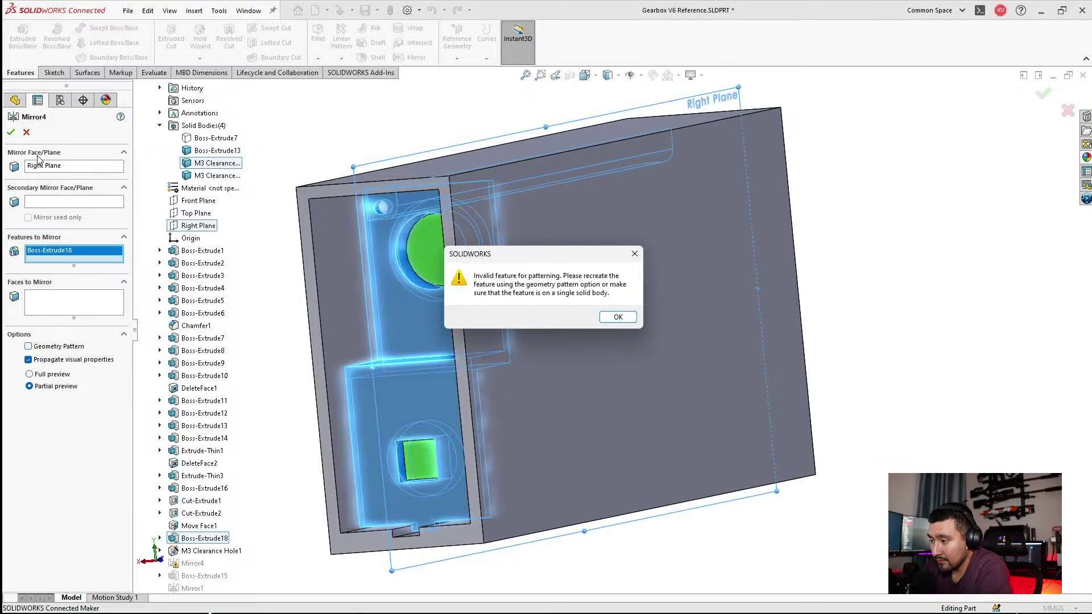
click(617, 317)
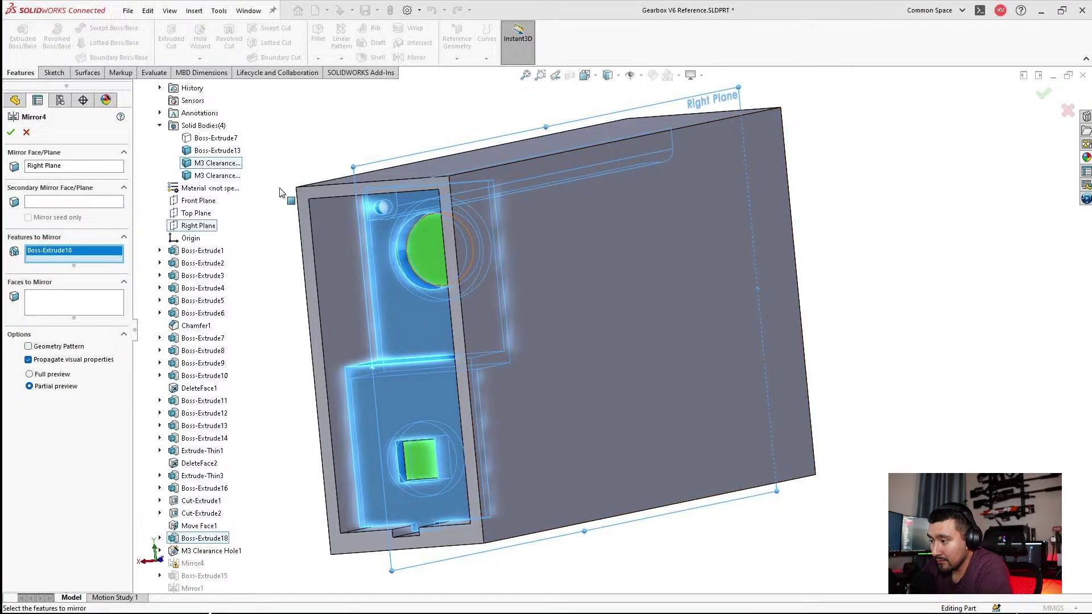
click(23, 133)
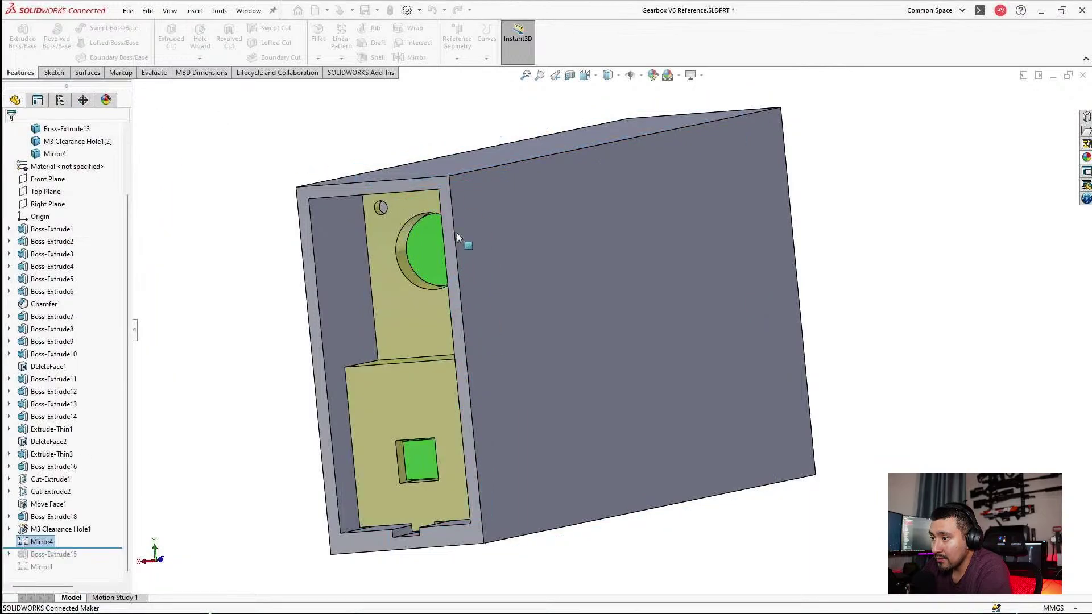
Open the sketch of the rounded corner boss (Boss-Extrude18) for editing.
middle_drag(456, 233, 301, 347)
scroll(551, 250, down, 1)
middle_drag(551, 250, 714, 124)
scroll(715, 124, down, 1)
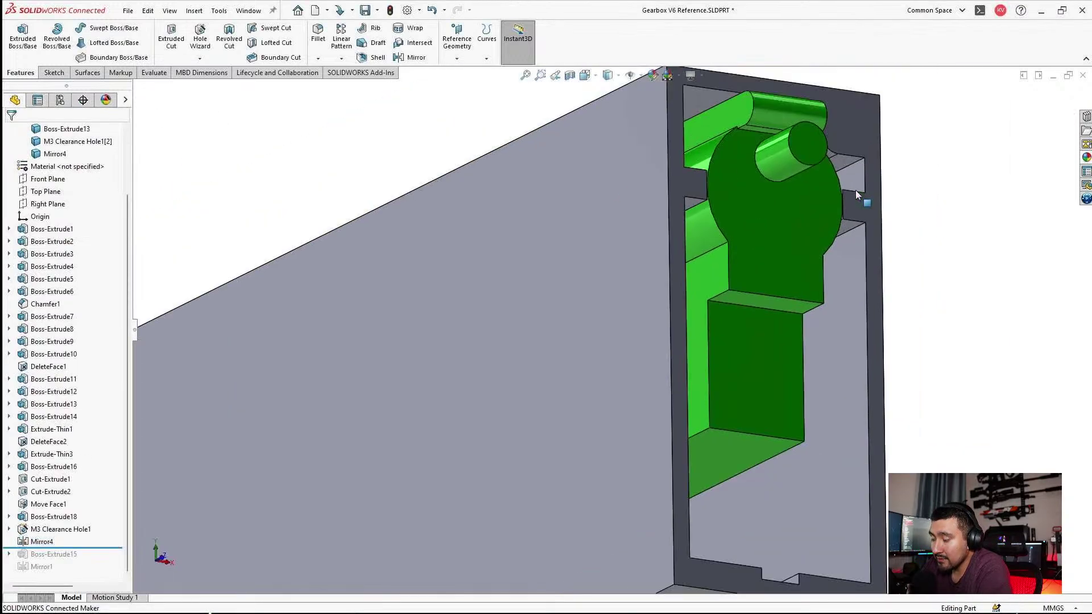
scroll(856, 190, down, 3)
click(814, 152)
scroll(734, 153, down, 3)
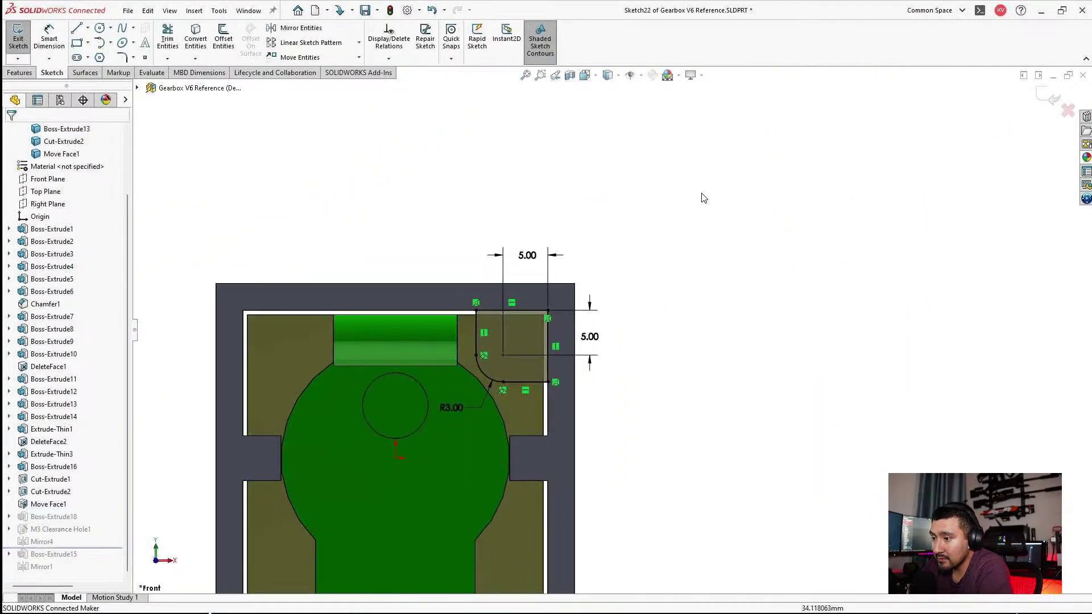
Draw a vertical construction centerline from the origin up past the housing's top edge.
click(89, 30)
click(98, 56)
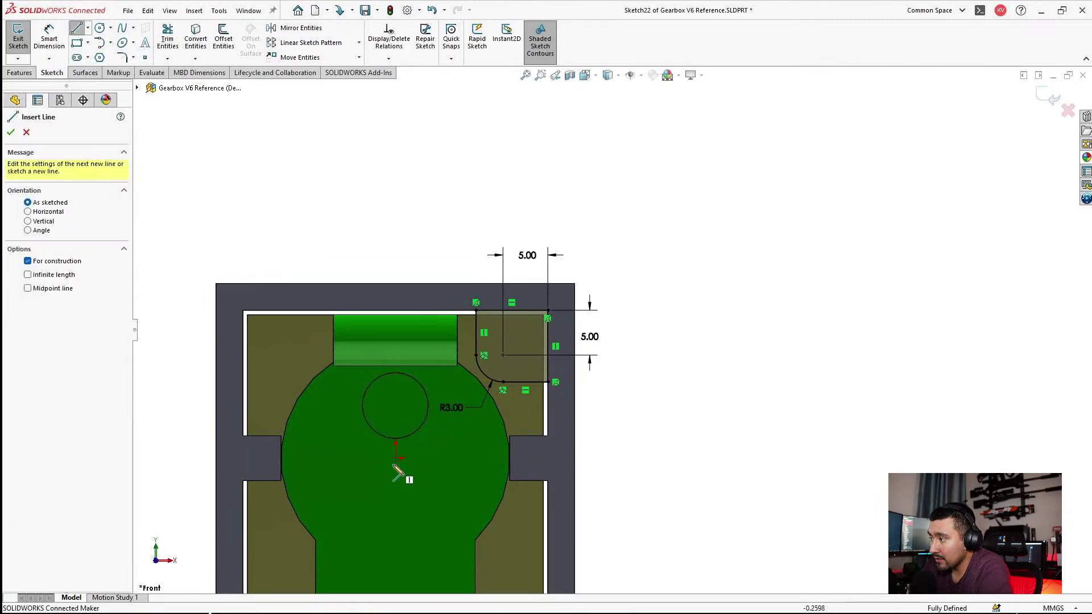
click(395, 458)
click(396, 200)
key(Escape)
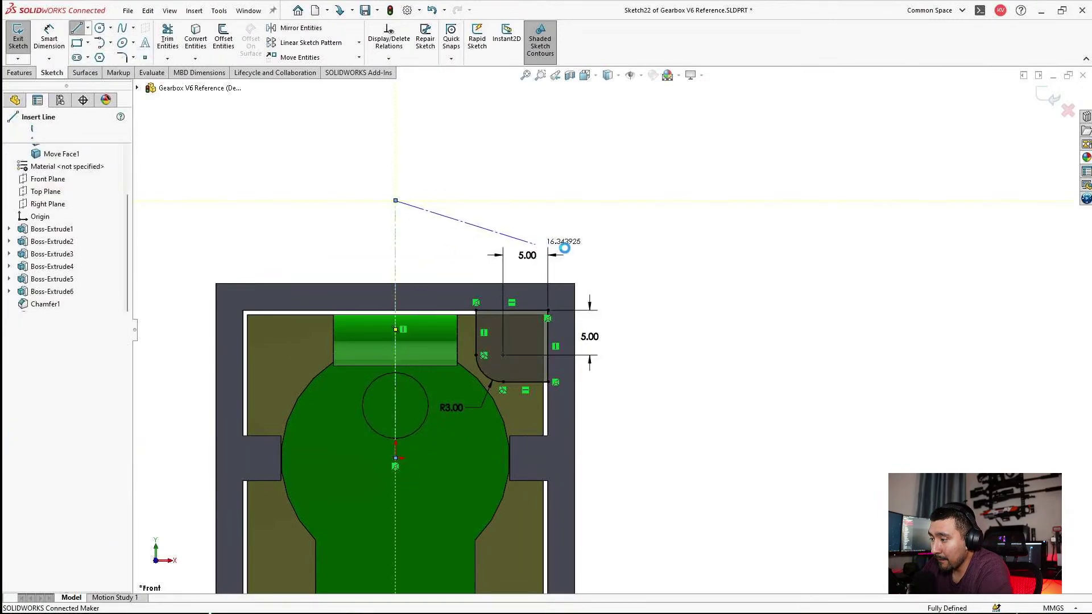
Mirror the rounded corner profile about the vertical centerline and exit the sketch.
drag(606, 245, 460, 401)
click(297, 28)
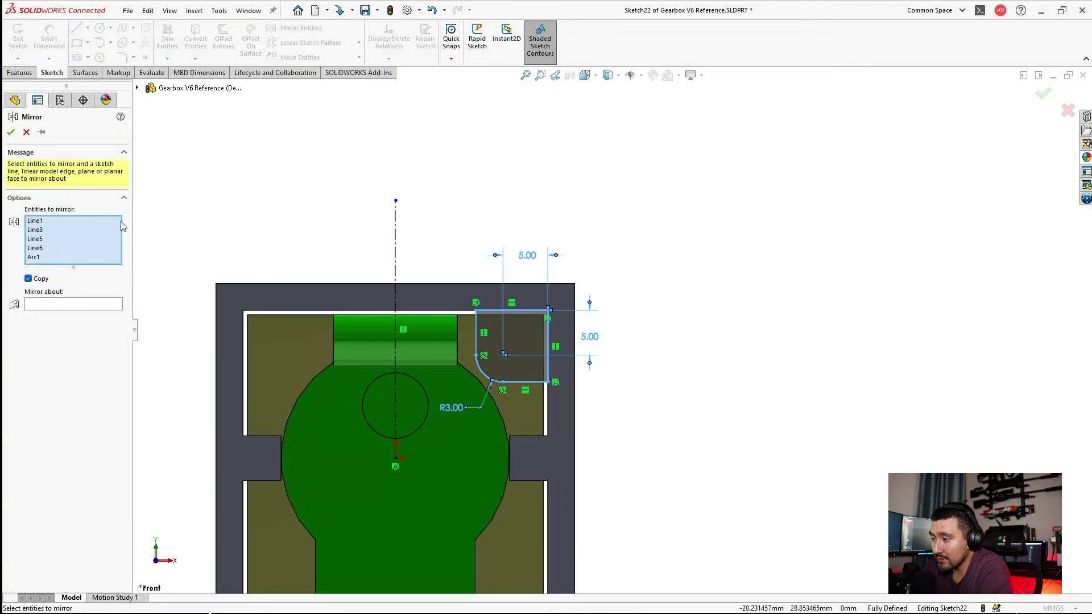
click(58, 305)
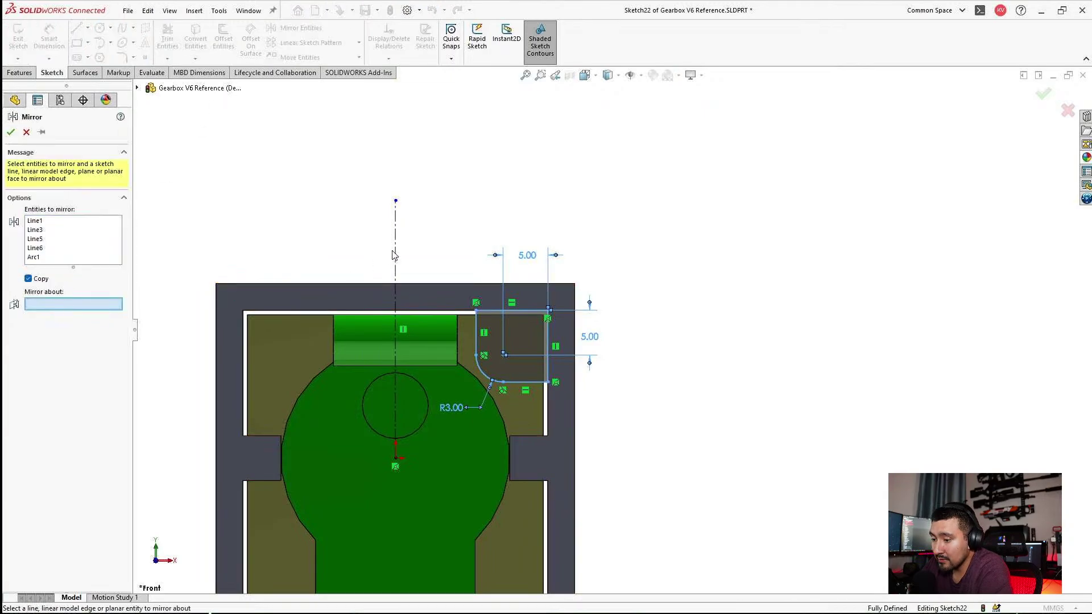
click(395, 254)
click(10, 132)
scroll(612, 329, up, 5)
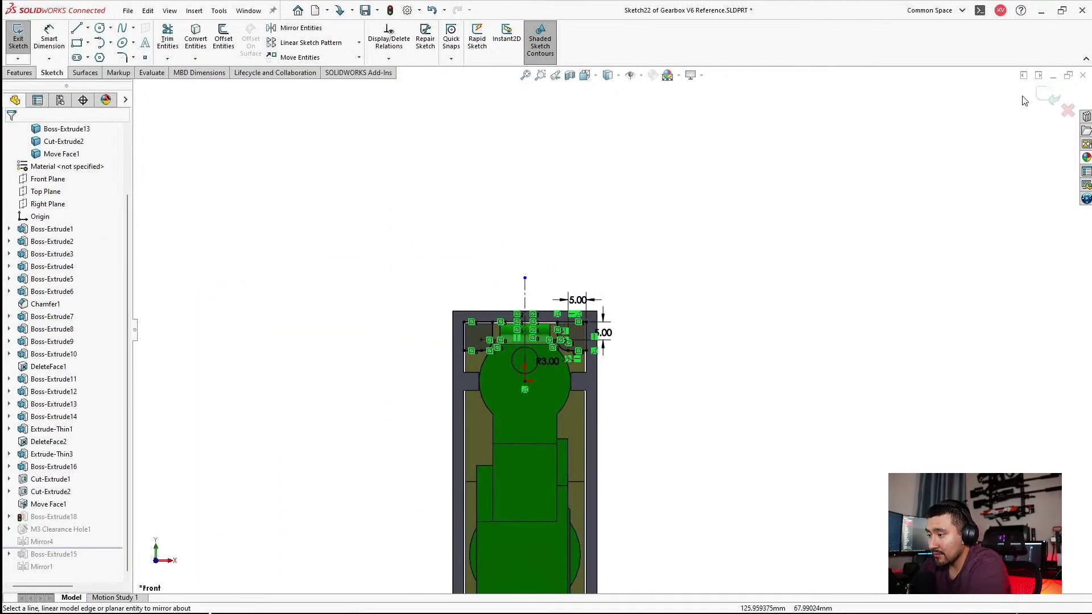
click(1041, 103)
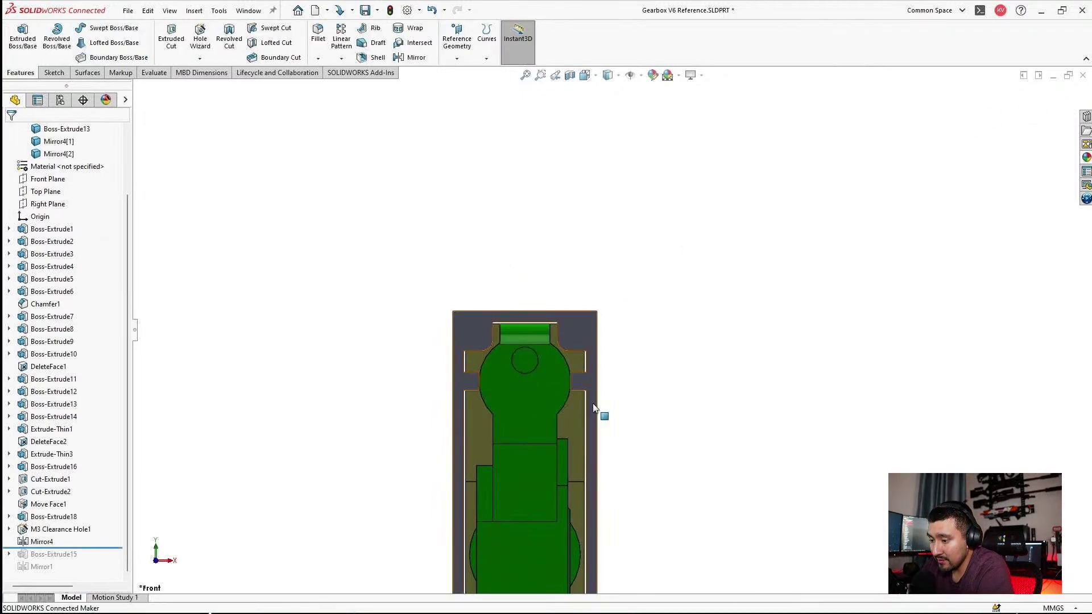
Delete the Mirror4 feature that mirrors the clearance hole.
scroll(594, 409, down, 4)
scroll(695, 412, up, 3)
mouse_move(463, 340)
middle_down()
mouse_move(694, 413)
mouse_move(238, 443)
middle_up()
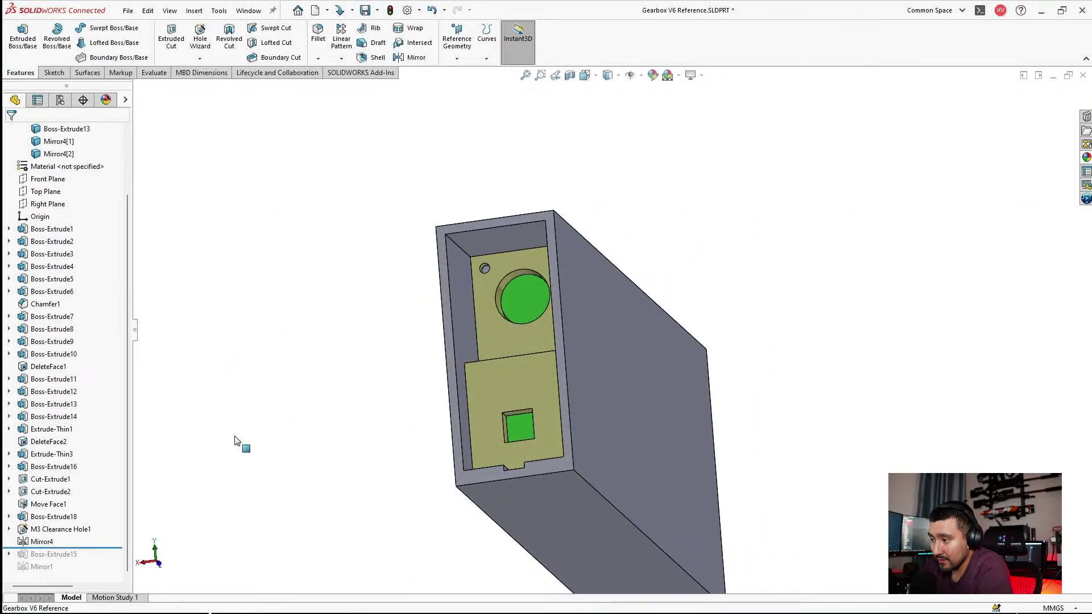
right_click(52, 541)
key(Escape)
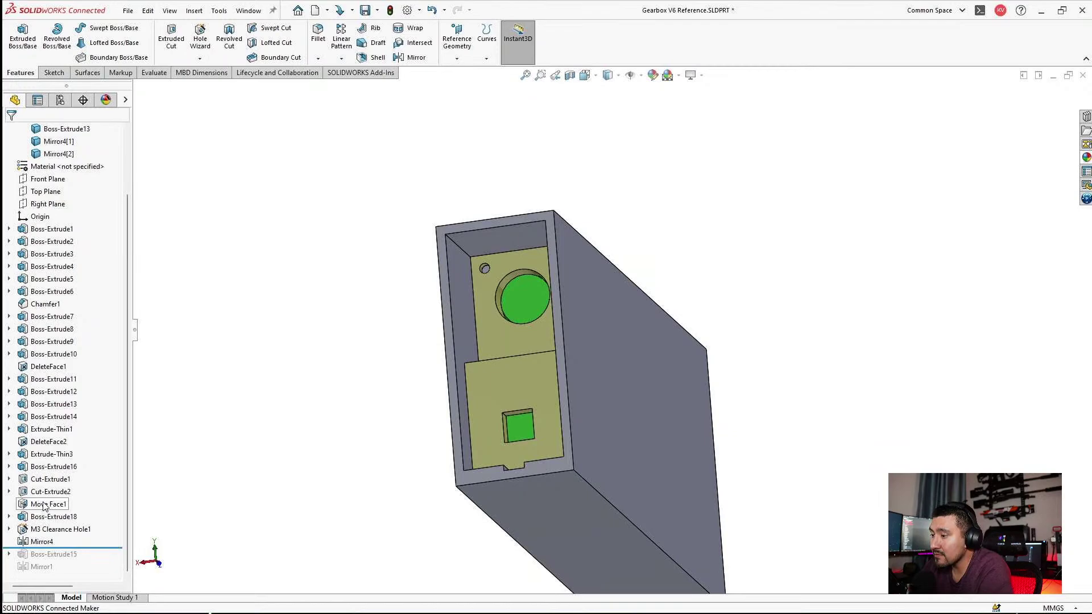
click(34, 542)
scroll(493, 373, down, 1)
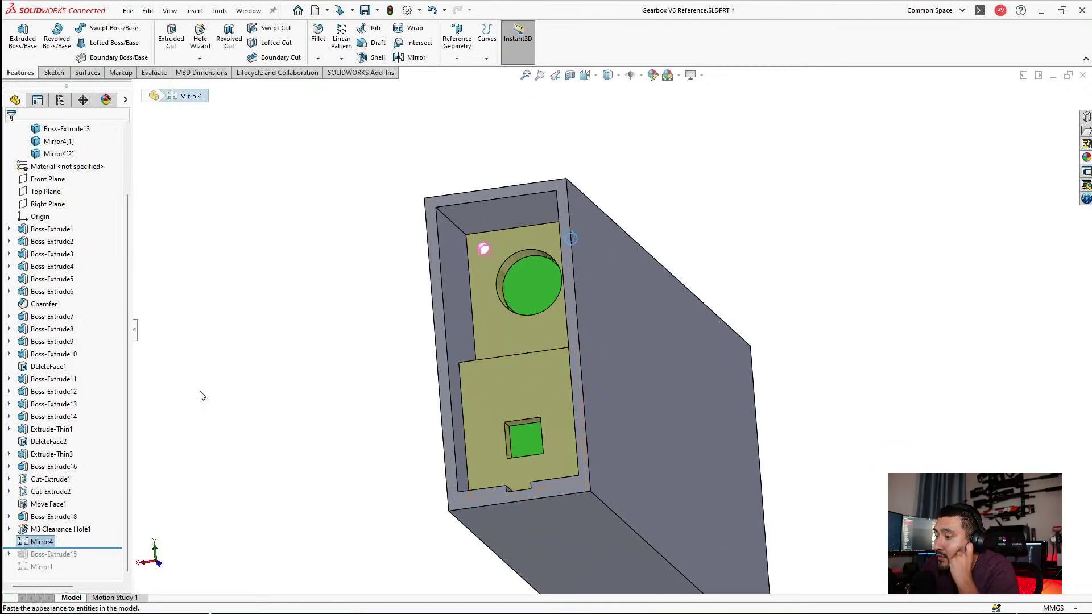
key(Delete)
click(619, 245)
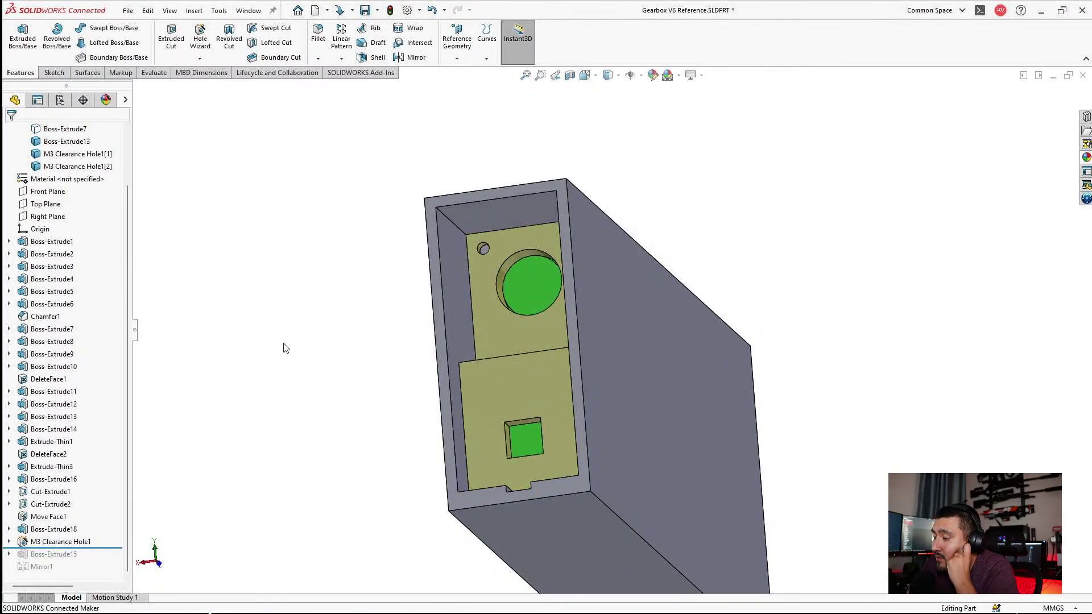
Roll the feature history forward to include Boss-Extrude15 and inspect where the rib meets the M3 clearance hole.
drag(101, 548, 101, 556)
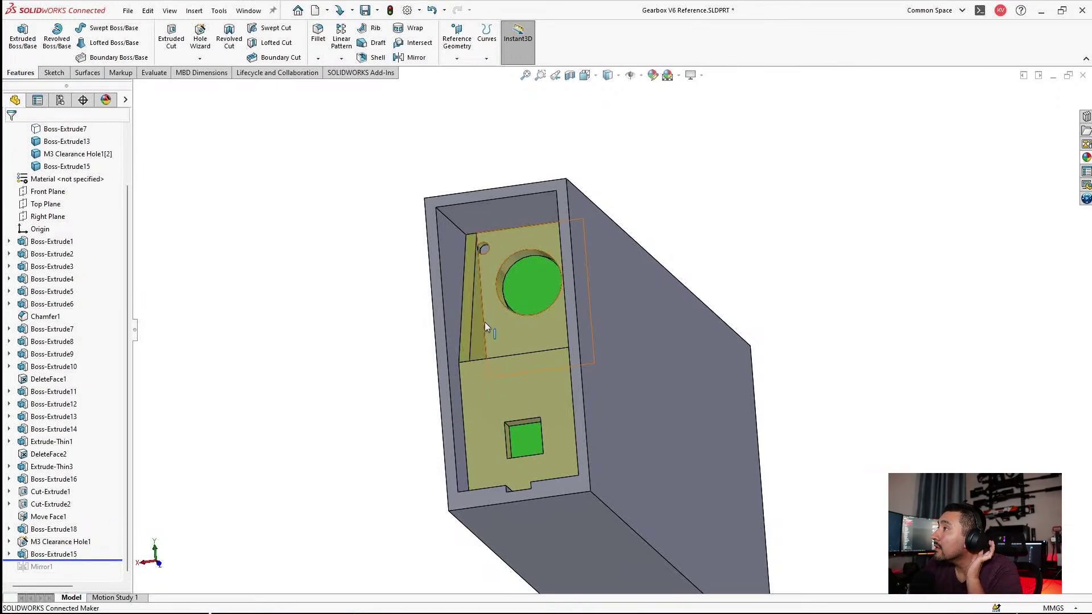
middle_drag(485, 323, 491, 351)
scroll(516, 257, down, 6)
middle_drag(479, 251, 572, 305)
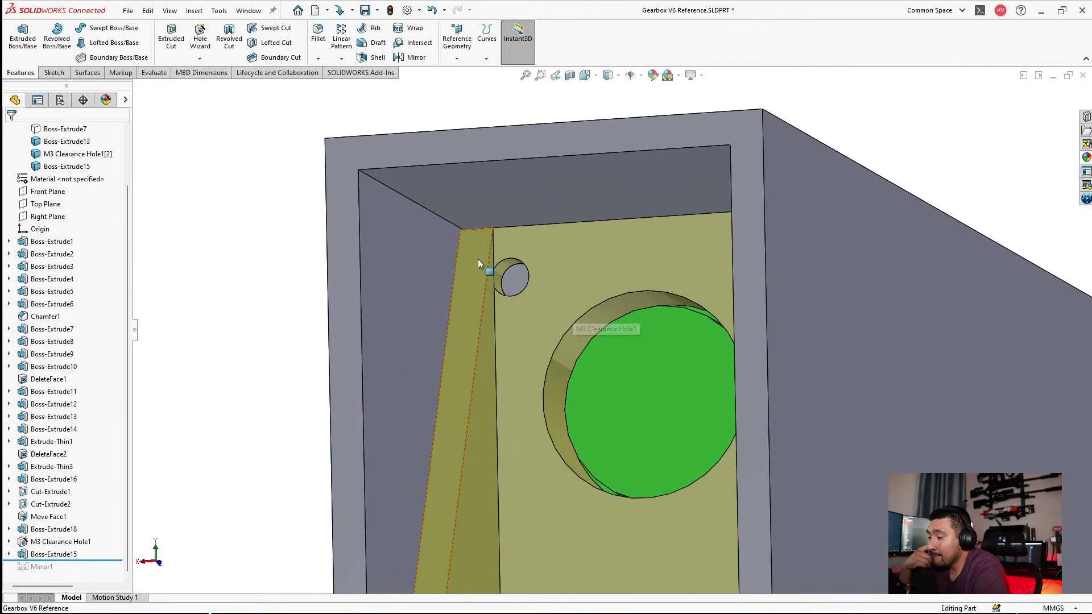
scroll(478, 262, down, 2)
scroll(561, 304, down, 2)
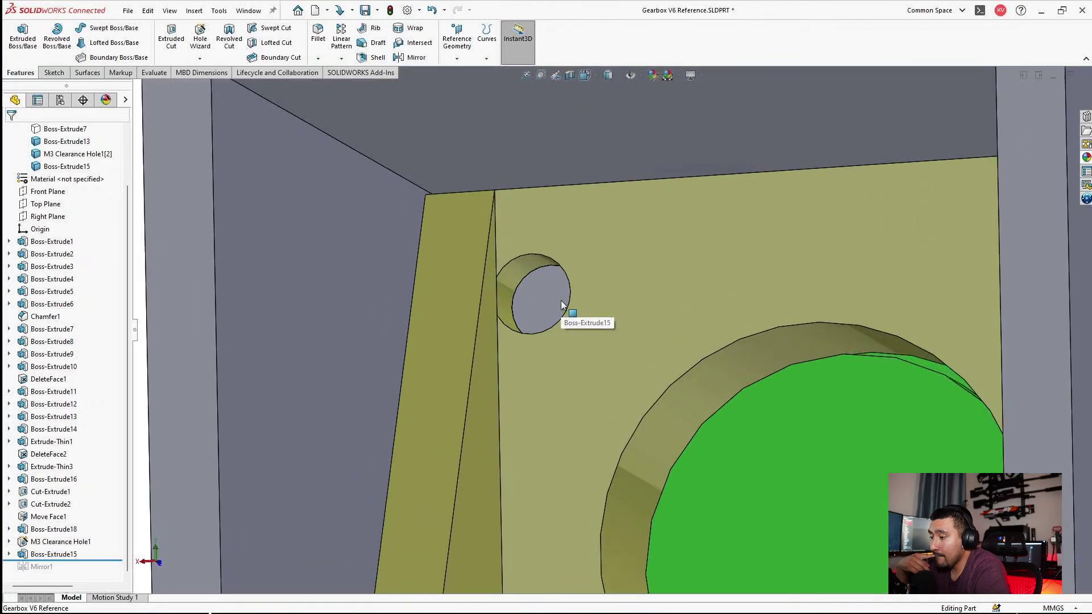
scroll(562, 304, up, 3)
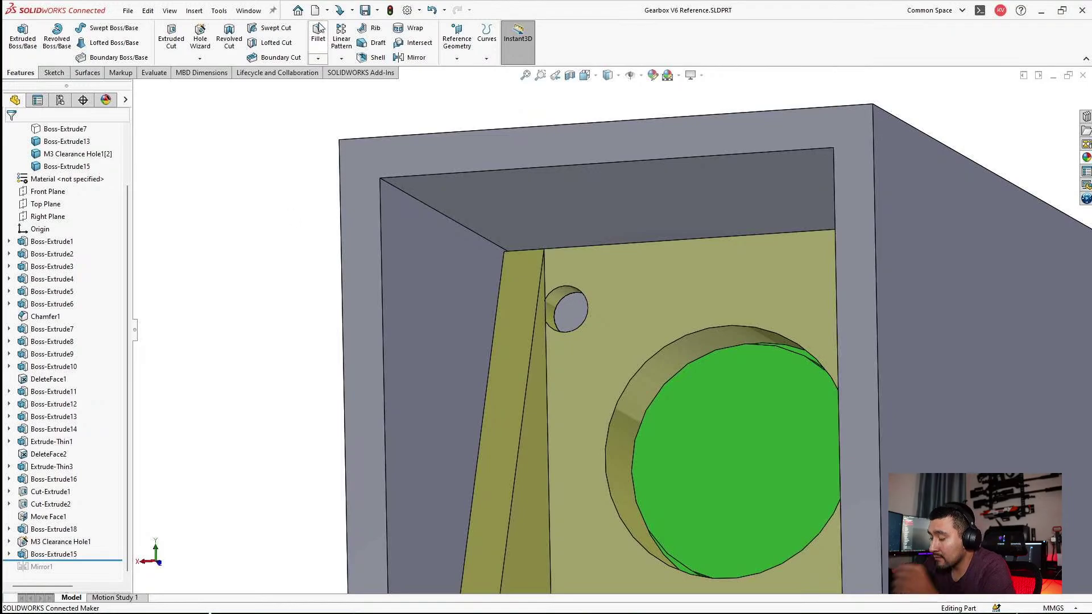
Open the triangular rib's sketch (Boss-Extrude15) for editing and set the display style to Hidden Lines Visible.
key(ctrl+1)
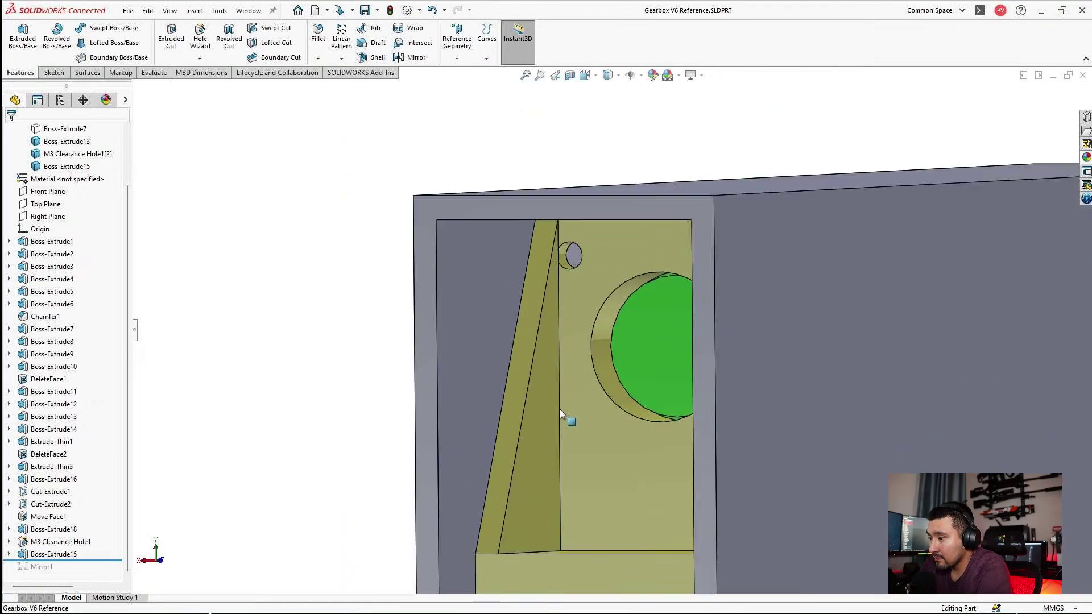
click(500, 365)
click(592, 359)
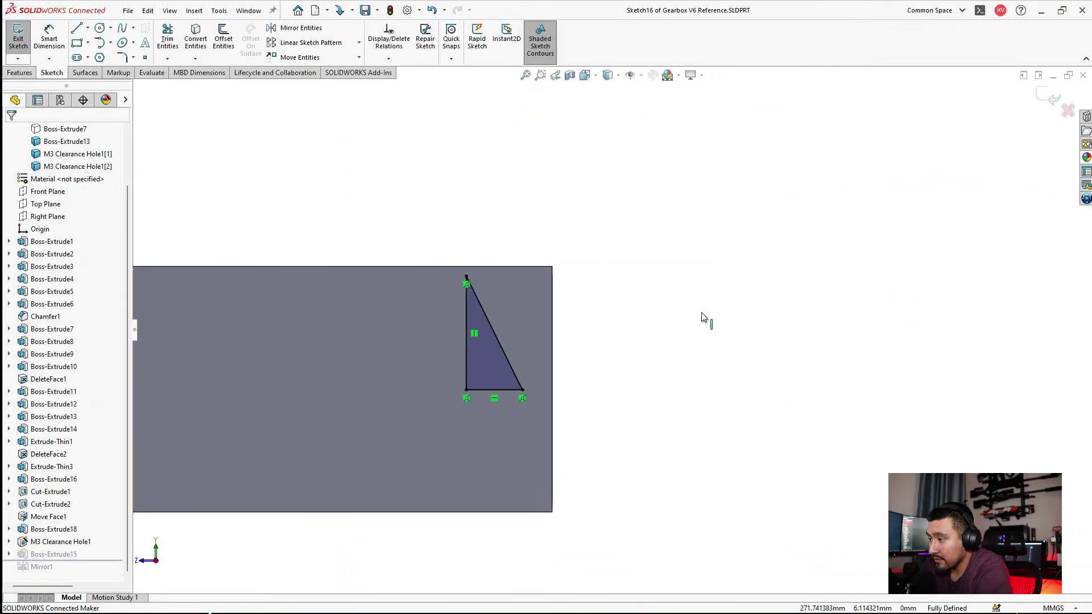
scroll(497, 190, down, 3)
click(584, 75)
click(608, 75)
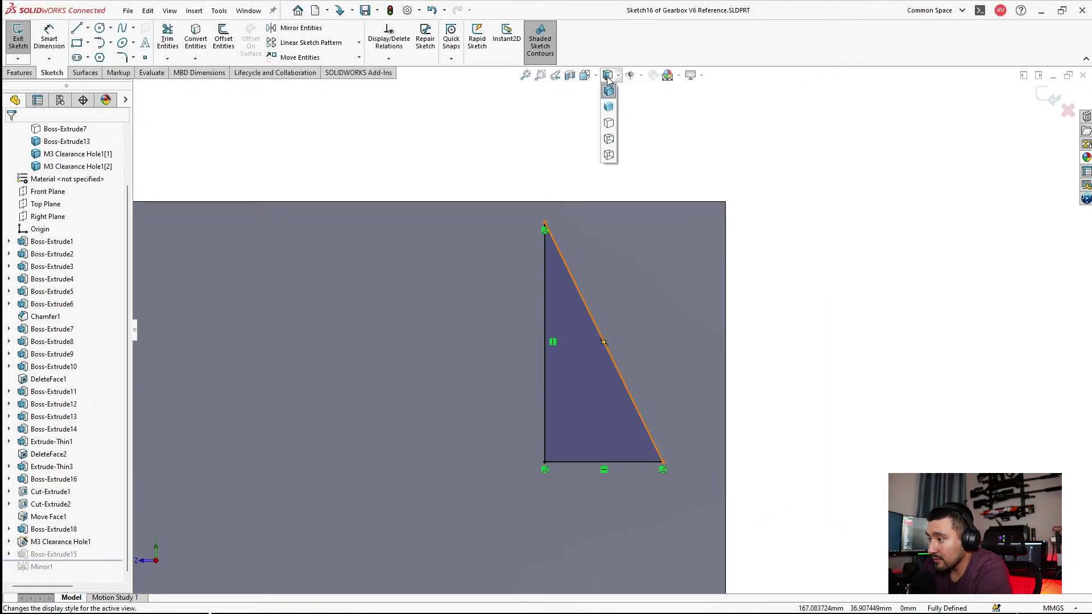
click(608, 139)
scroll(549, 213, down, 3)
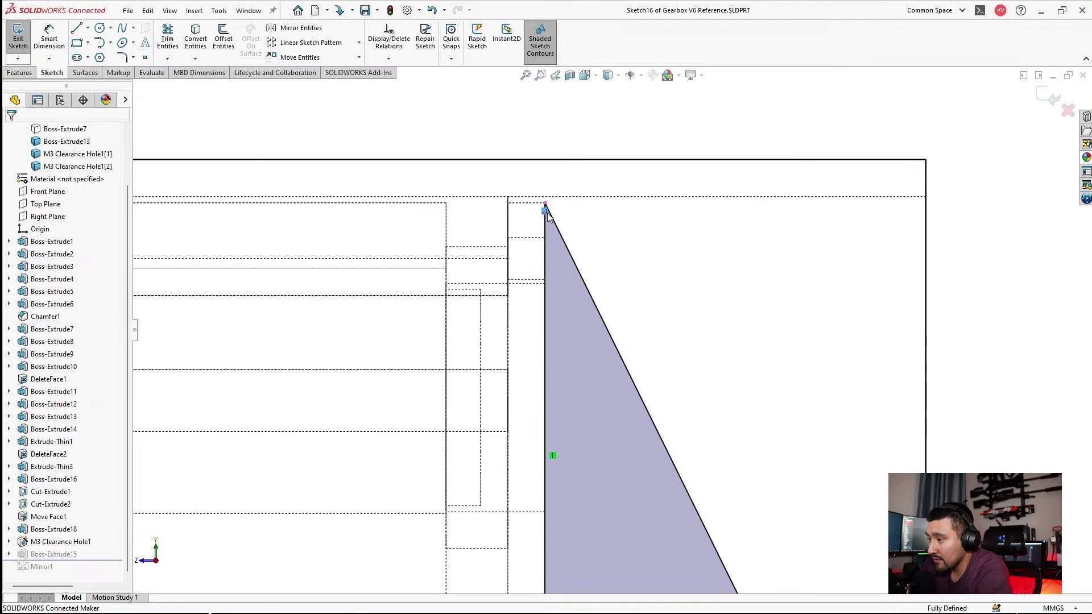
Move the triangular rib sketch's upper corner down its vertical edge and dimension it 5 mm below the housing's inner top edge.
drag(546, 211, 550, 210)
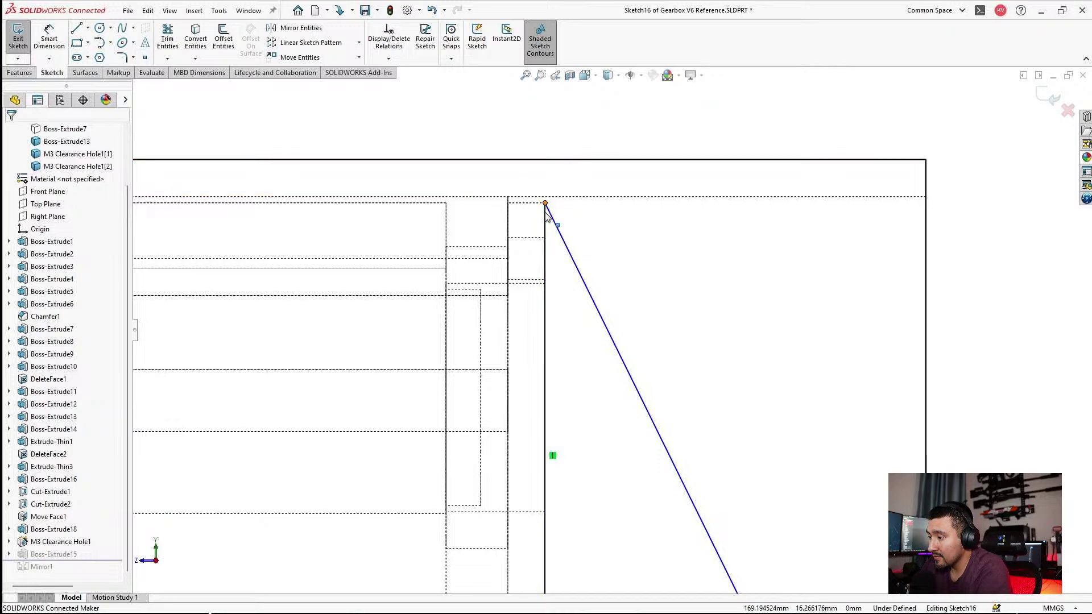
drag(546, 205, 546, 216)
key(d)
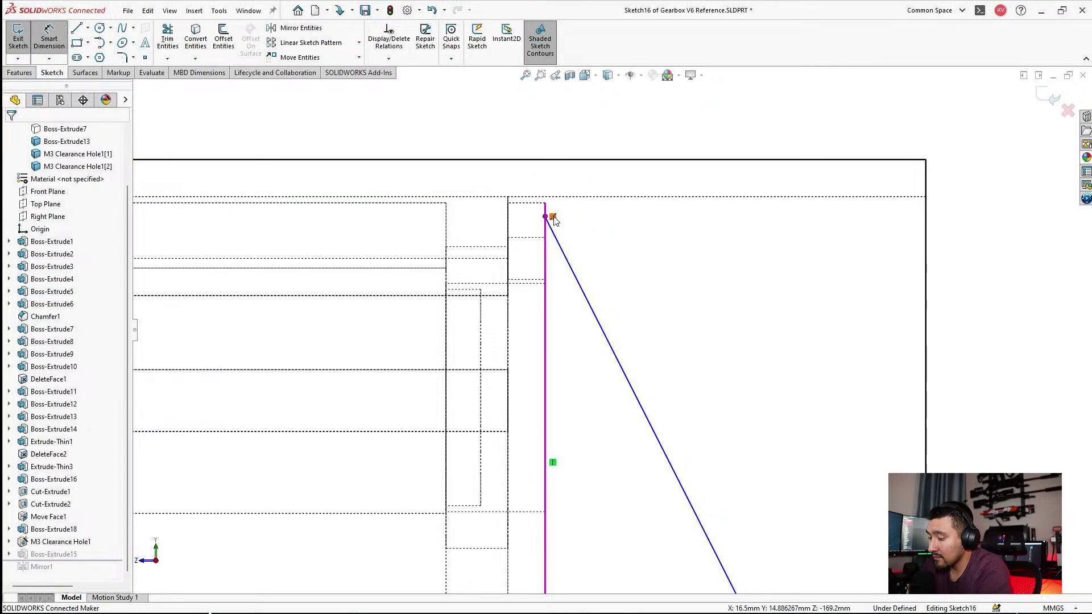
click(547, 217)
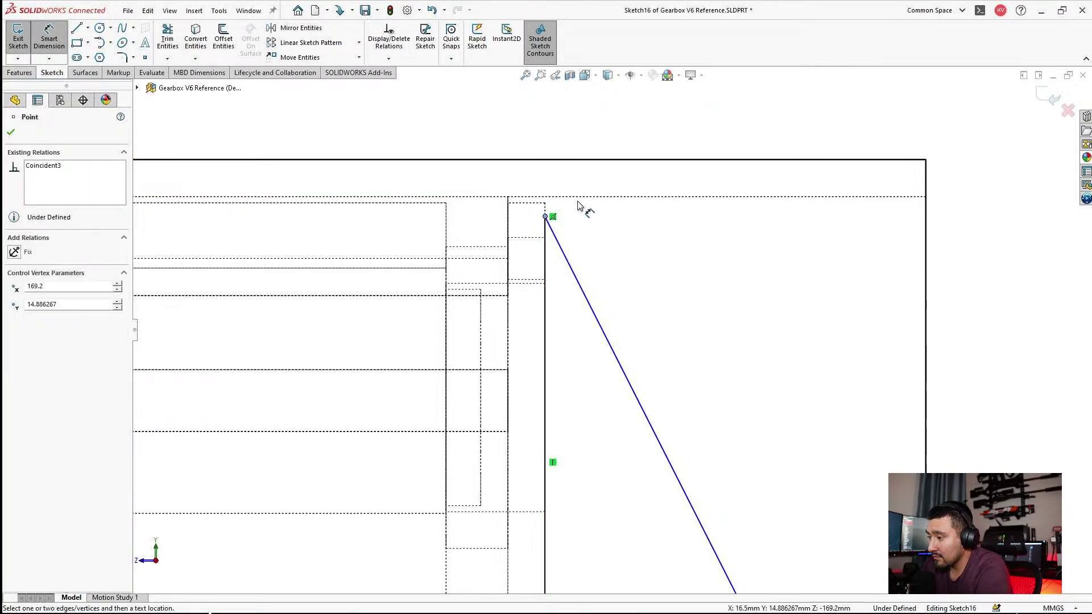
click(543, 198)
key(Escape)
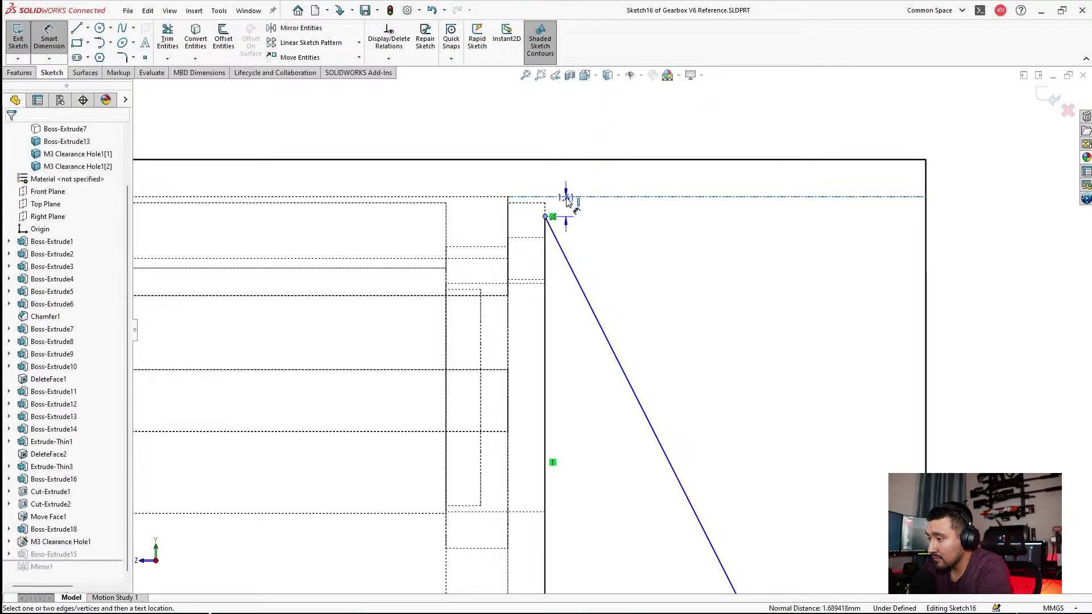
click(584, 134)
text(5)
key(Return)
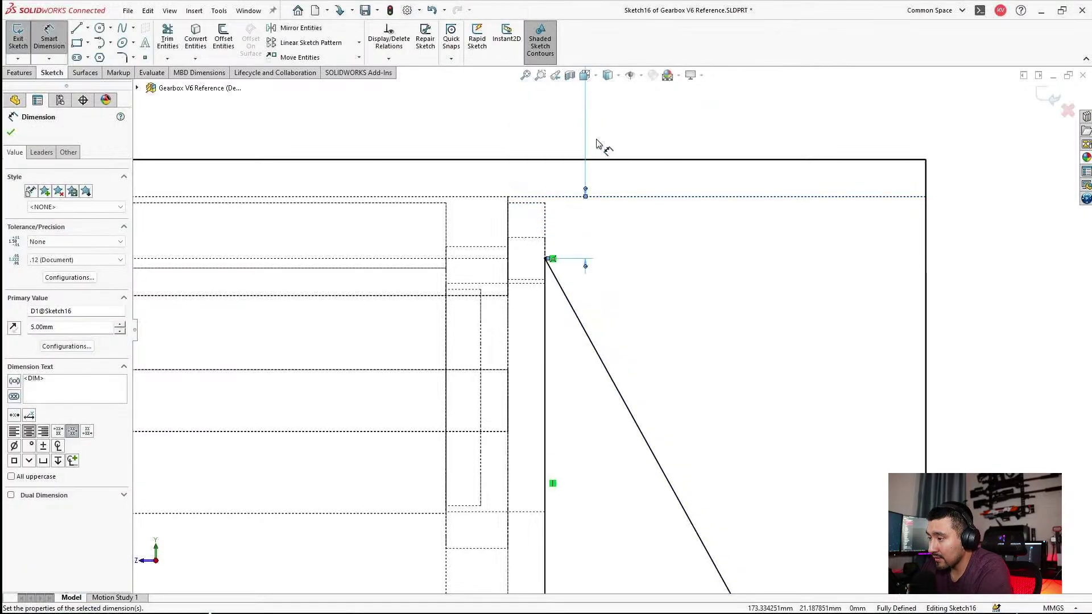
Change the rib's top offset from the housing's inner top edge to 7 mm and exit the sketch.
mouse_move(597, 144)
middle_down()
mouse_move(540, 268)
mouse_move(448, 268)
mouse_move(626, 305)
mouse_move(708, 273)
middle_up()
double_click(602, 183)
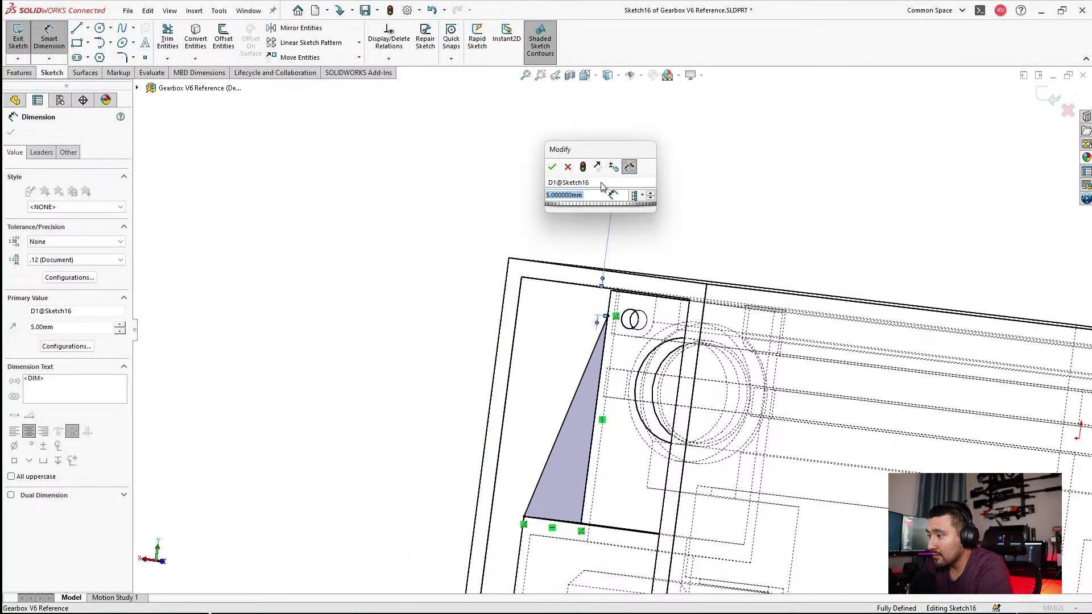
text(7)
key(Return)
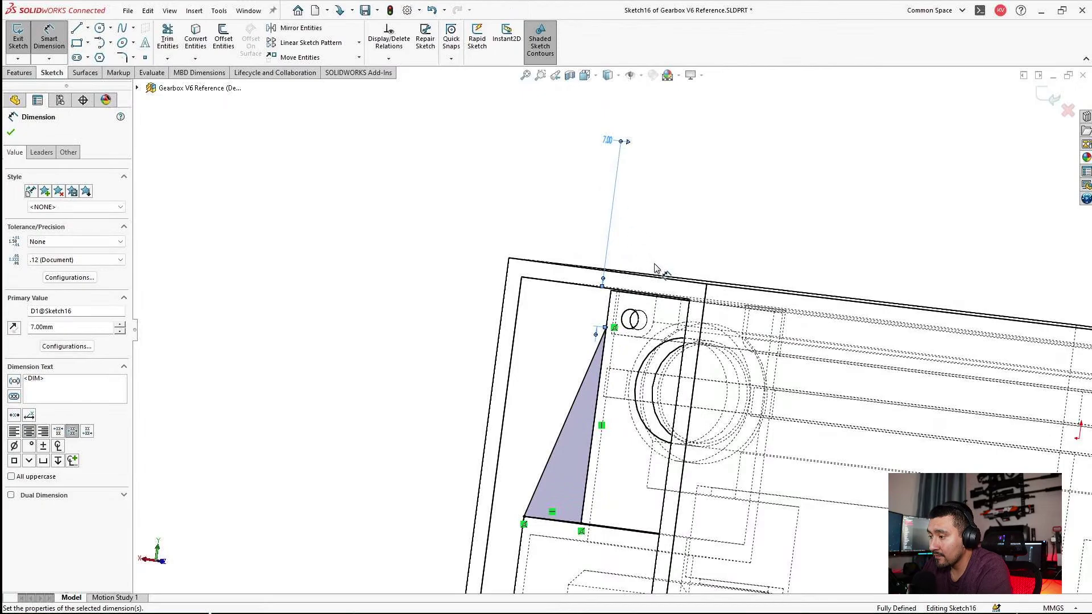
click(1060, 91)
scroll(576, 325, up, 5)
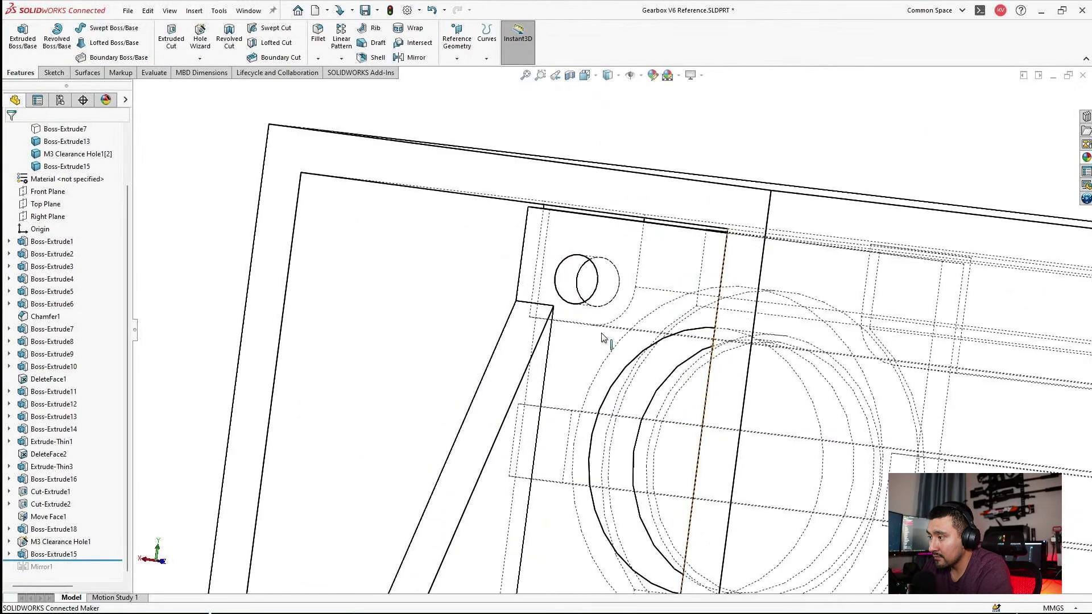
scroll(576, 325, up, 1)
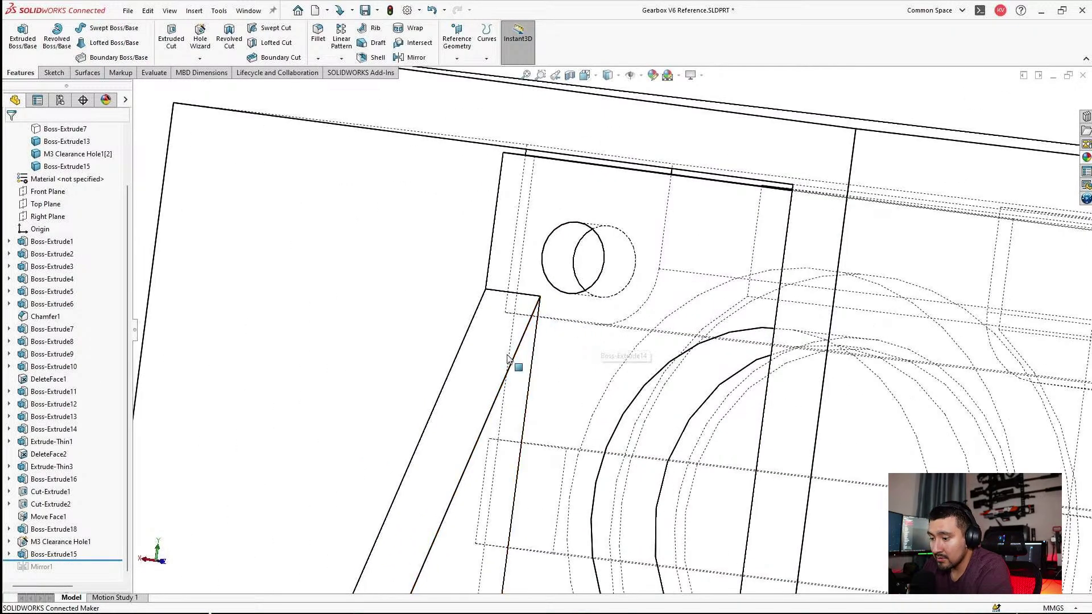
Set the top offset of the triangular rib (Boss-Extrude15) to 10 mm and rebuild the part.
click(520, 408)
click(560, 357)
scroll(620, 177, down, 7)
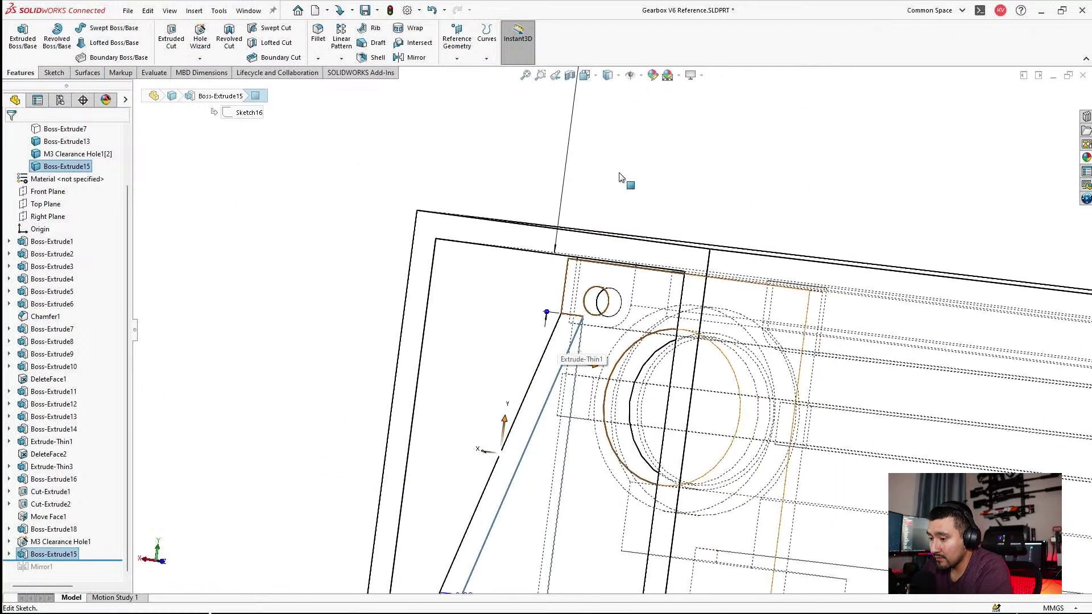
double_click(590, 163)
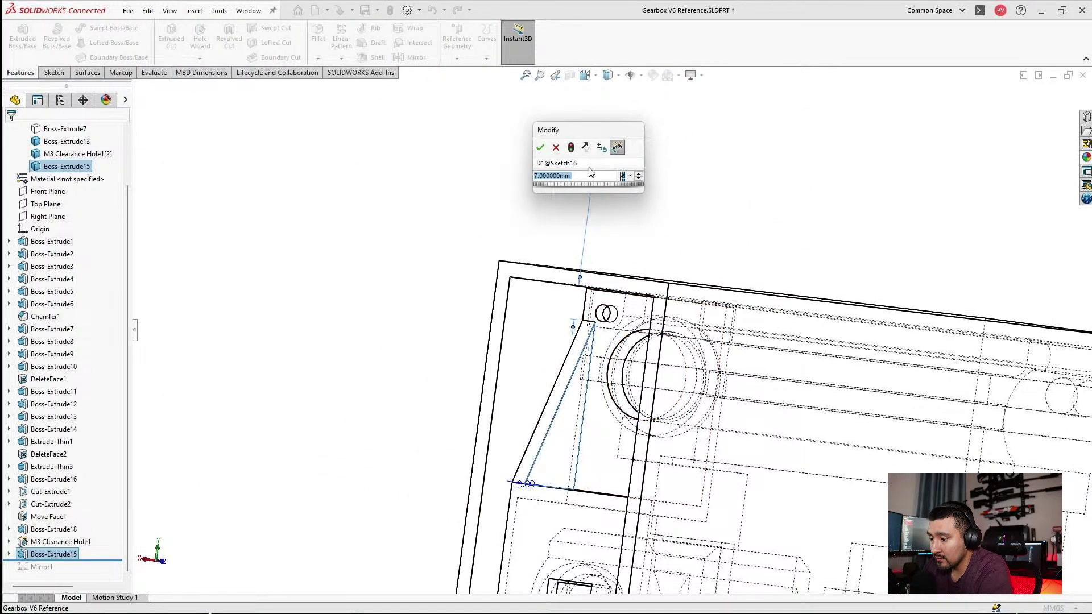
text(10)
key(Return)
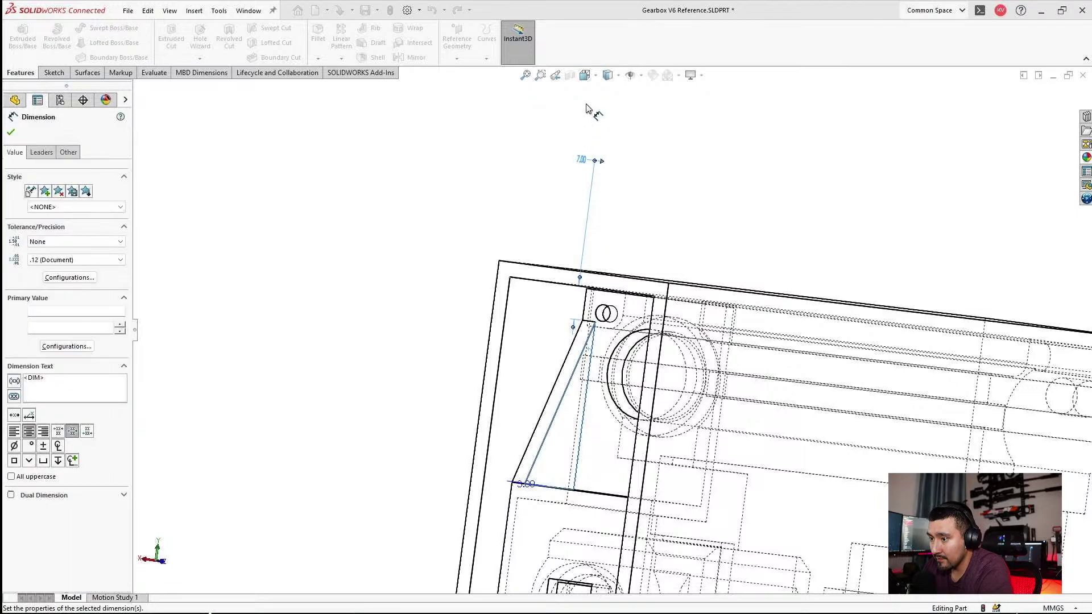
key(Escape)
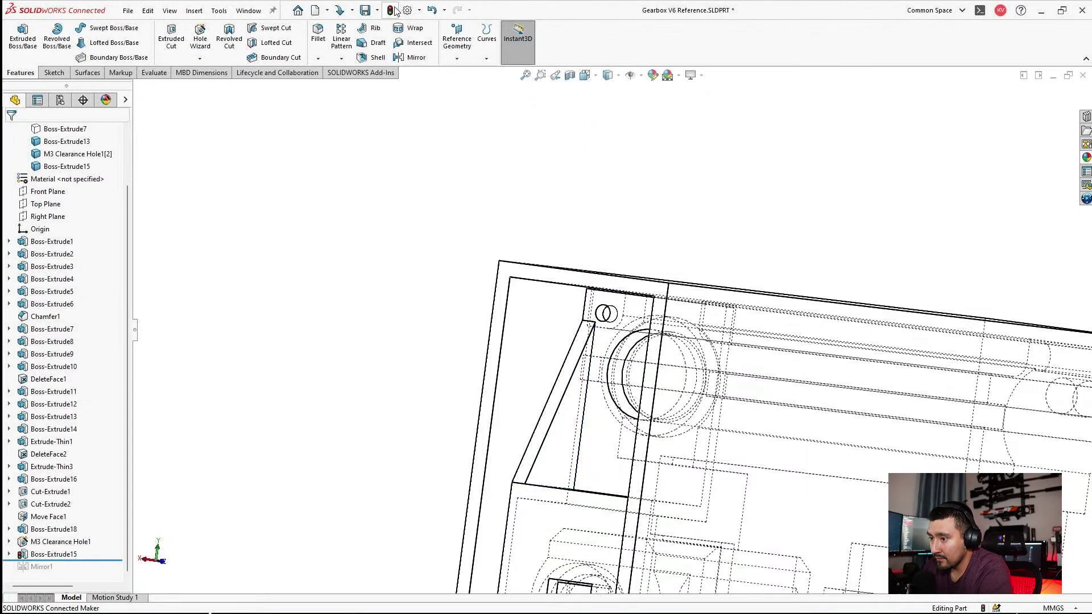
click(396, 10)
Set the display style to Shaded With Edges and roll the feature history forward to include Mirror1.
scroll(621, 359, down, 4)
middle_drag(622, 359, 690, 373)
scroll(689, 371, up, 2)
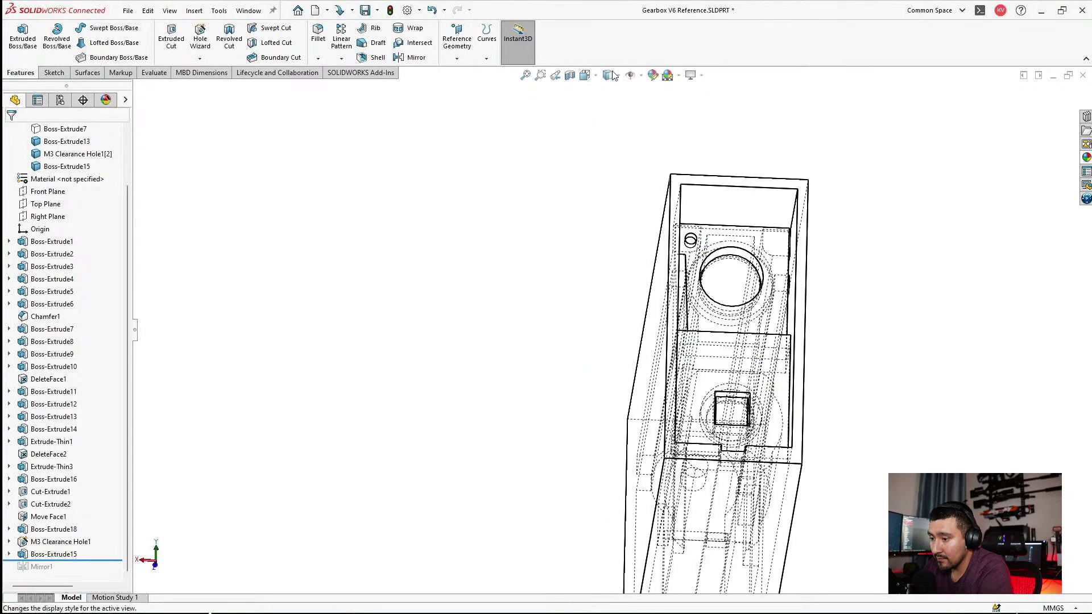
click(613, 75)
click(610, 92)
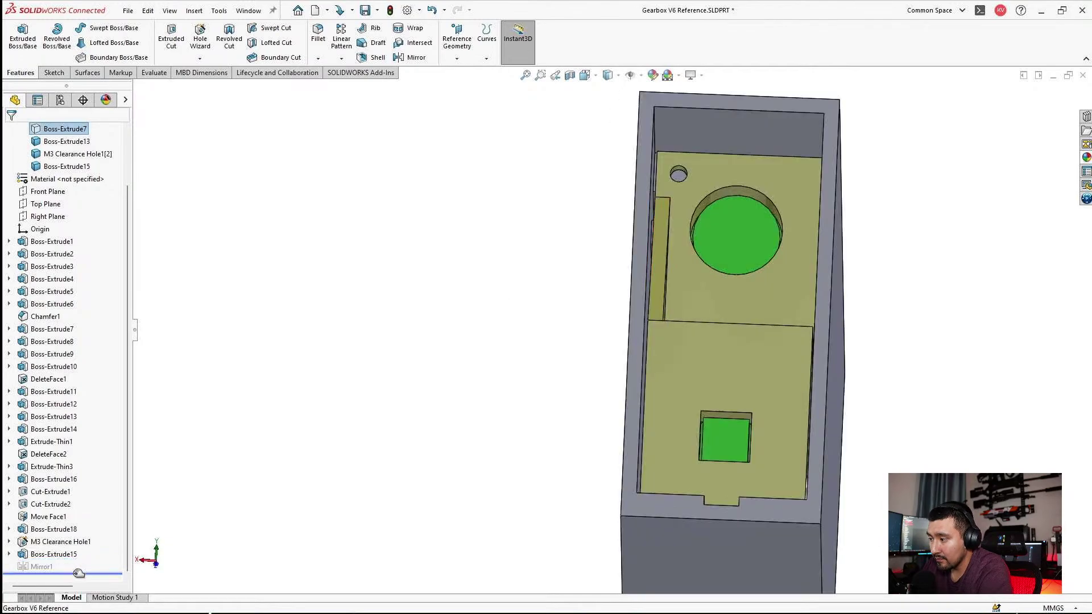
drag(79, 573, 79, 574)
scroll(282, 446, down, 3)
Try to add M3 Clearance Hole1 to the features mirrored by Mirror1, with the Boss-Extrude15 body as the feature scope.
click(36, 567)
click(39, 532)
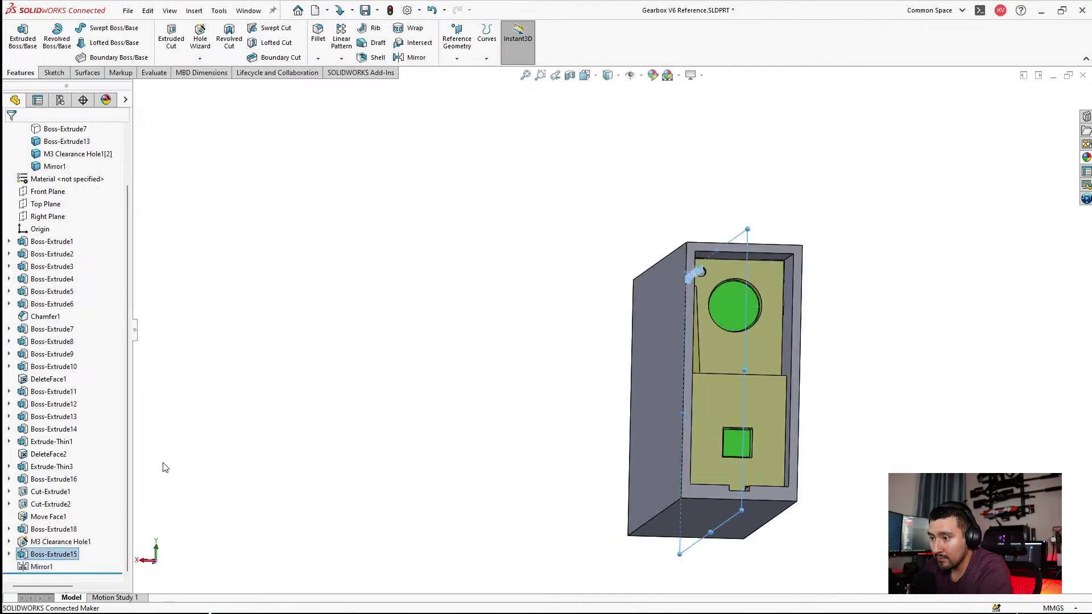
click(184, 513)
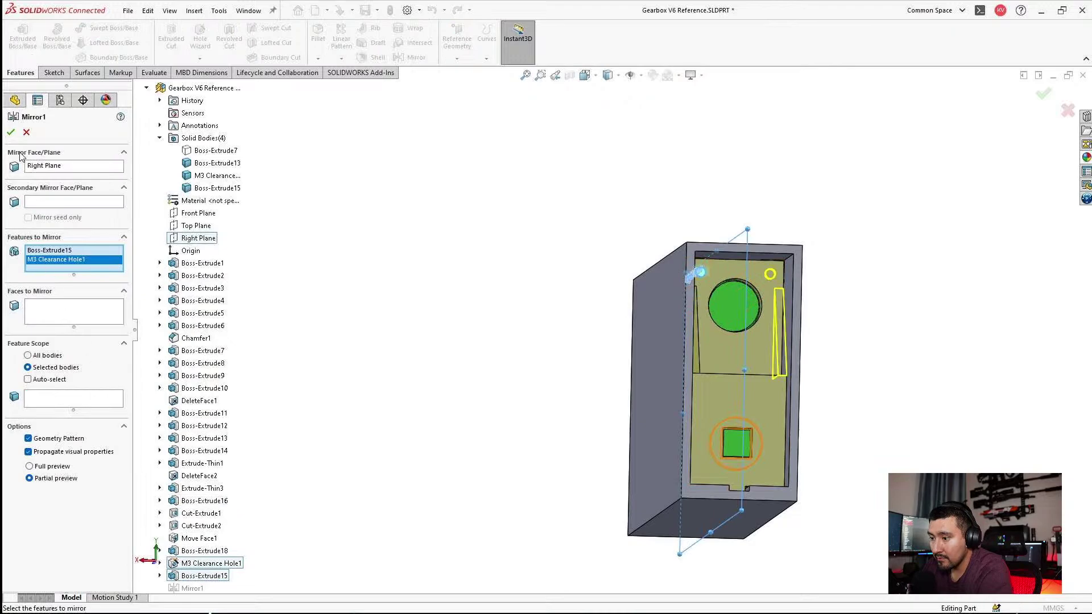
click(11, 132)
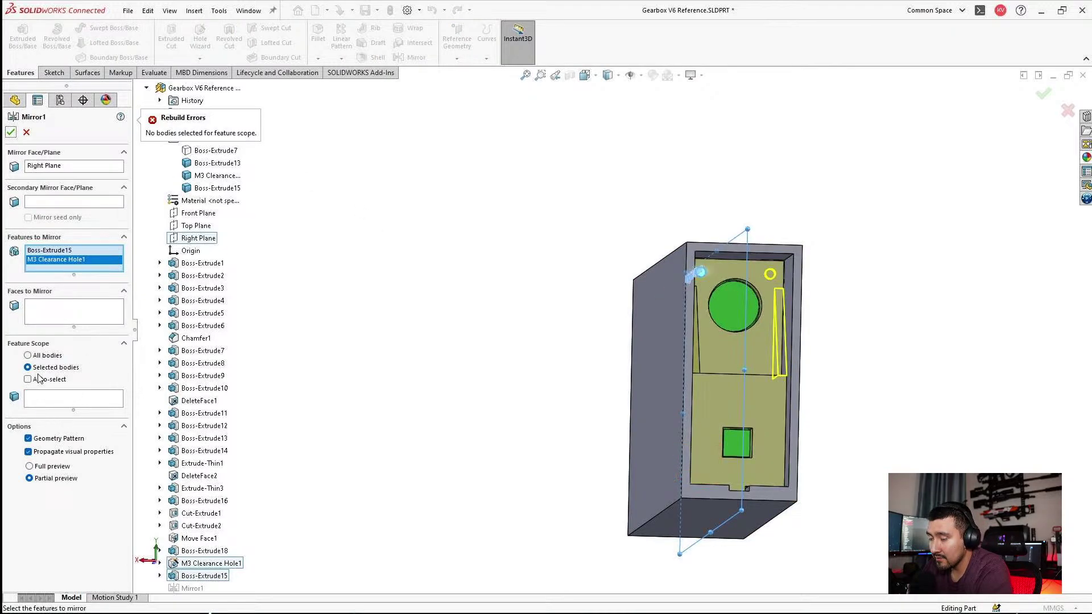
click(38, 405)
click(709, 360)
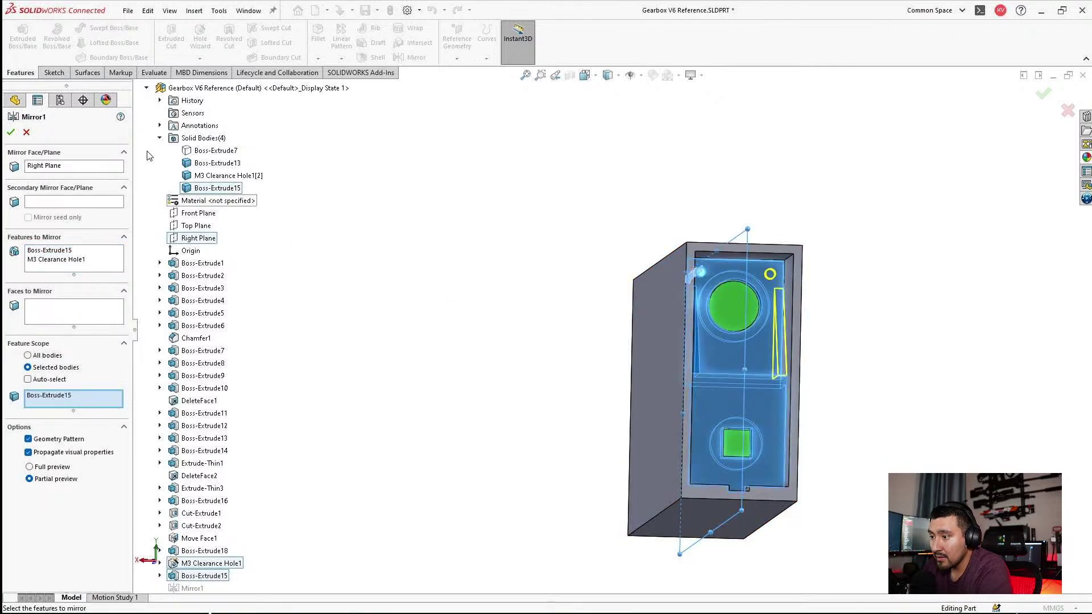
click(10, 132)
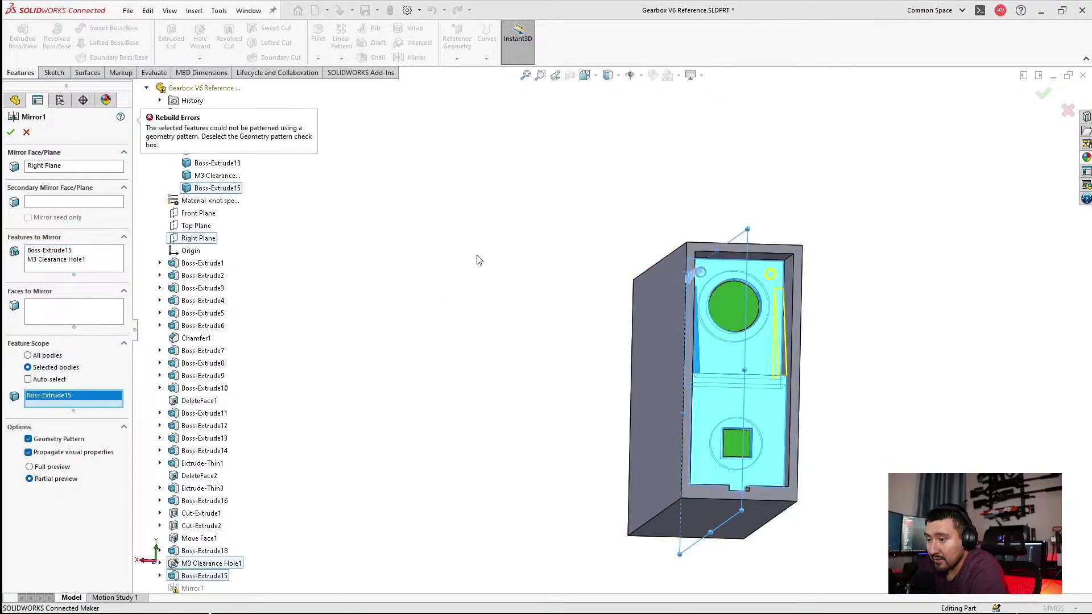
Try to apply the Mirror1 edit for the rib and clearance hole with Geometry Pattern turned off.
click(28, 439)
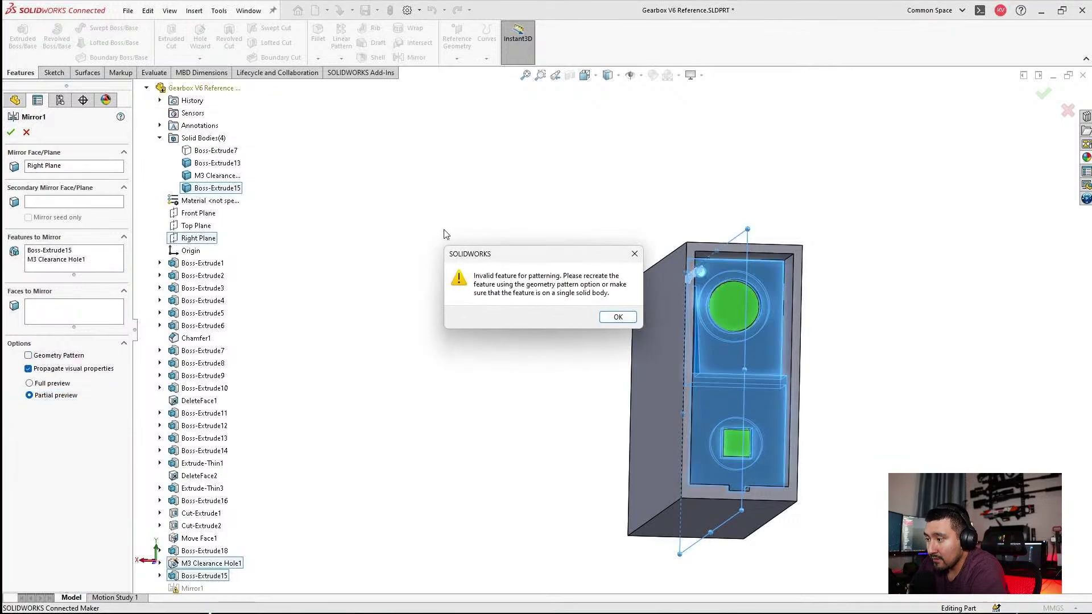
click(617, 318)
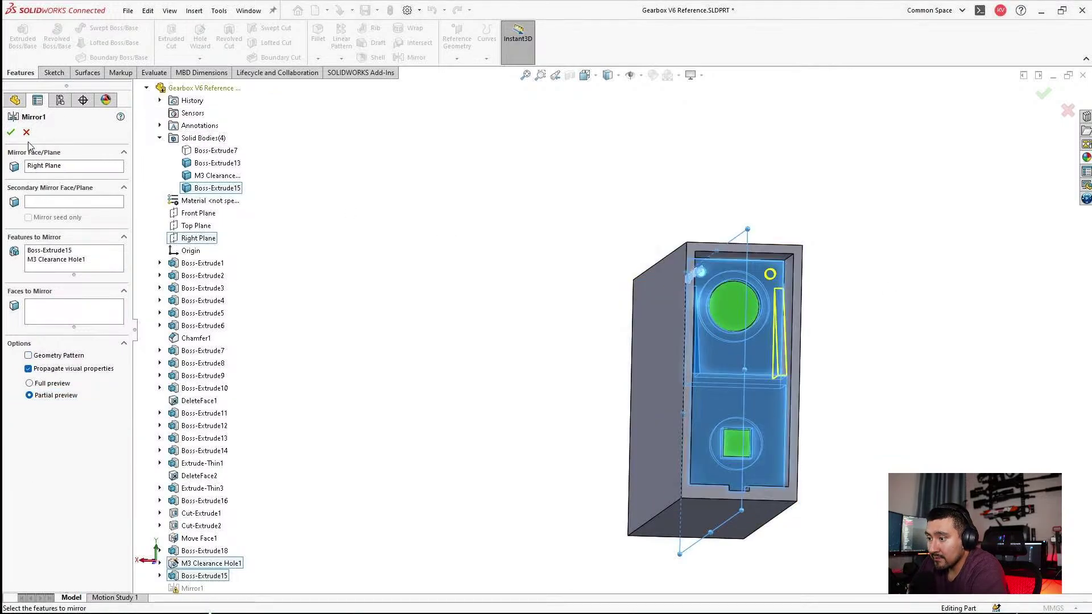
click(10, 133)
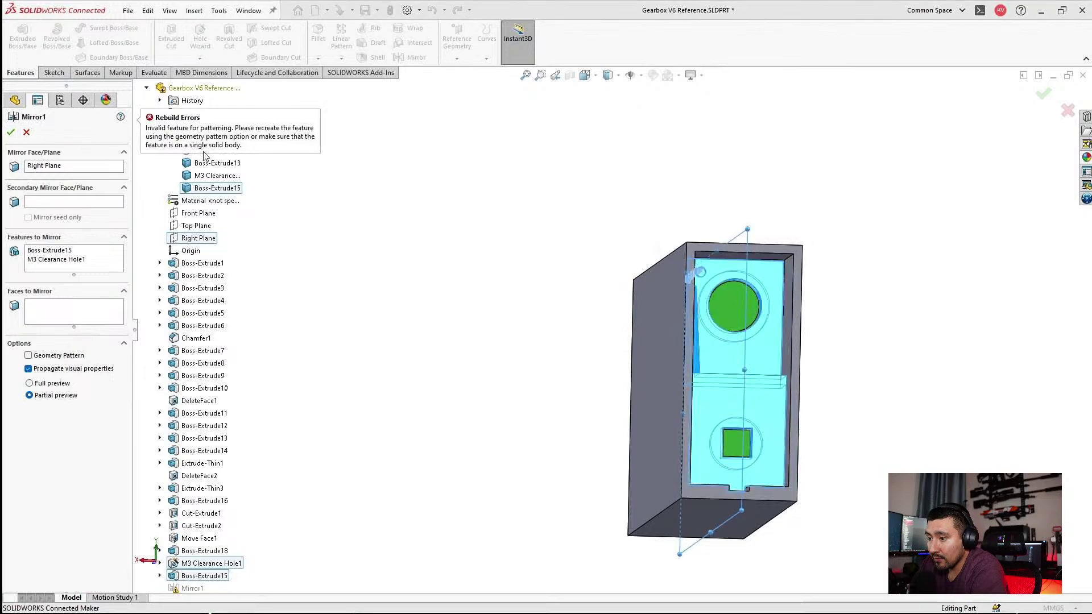
click(41, 357)
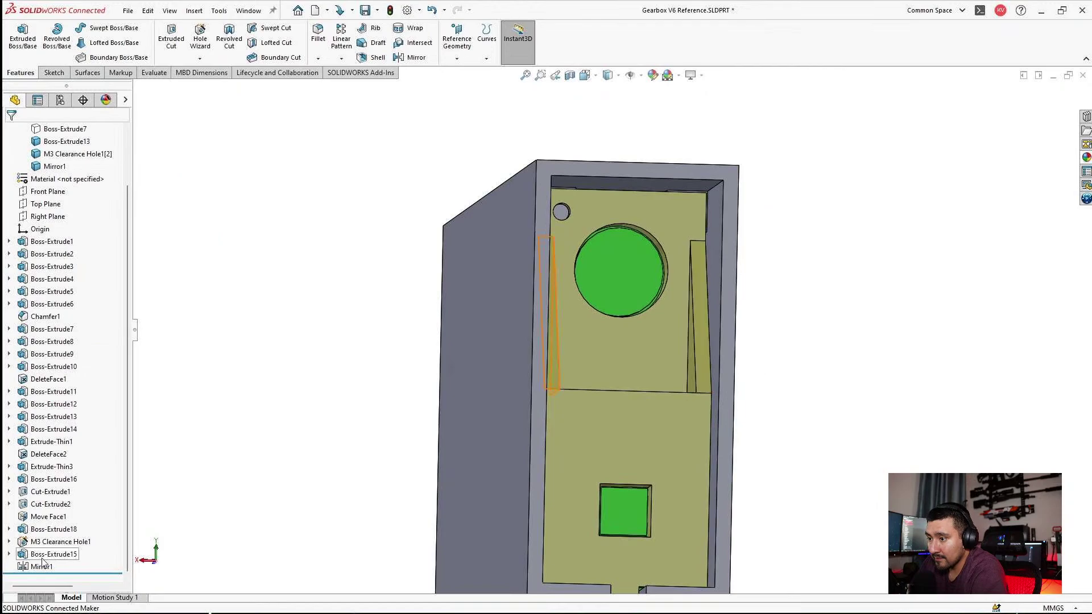
Mirror M3 Clearance Hole1 about the Right Plane as a separate feature and save the part.
click(60, 542)
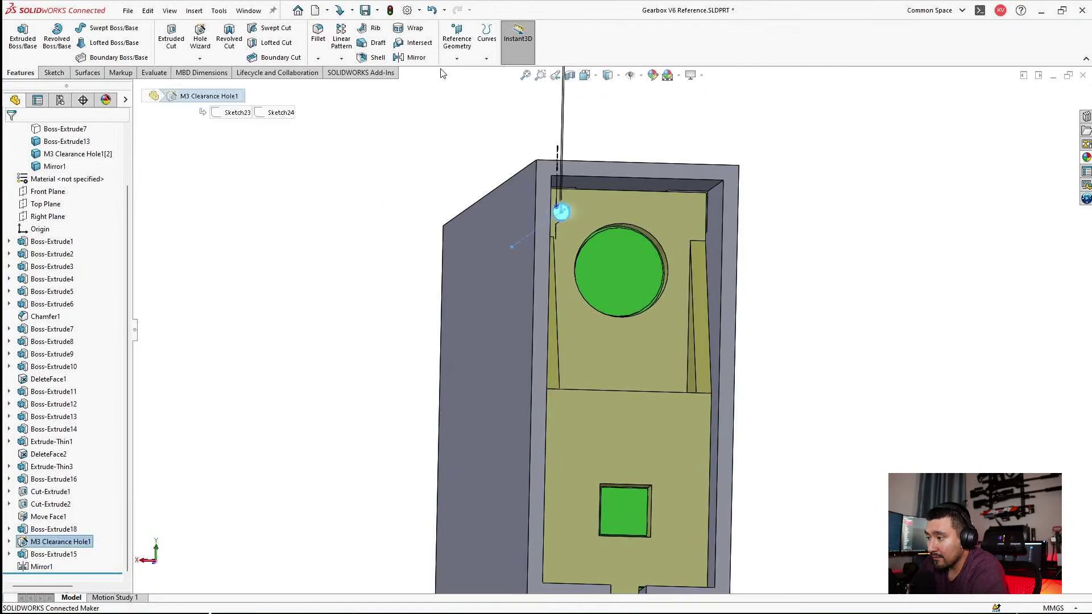
click(407, 60)
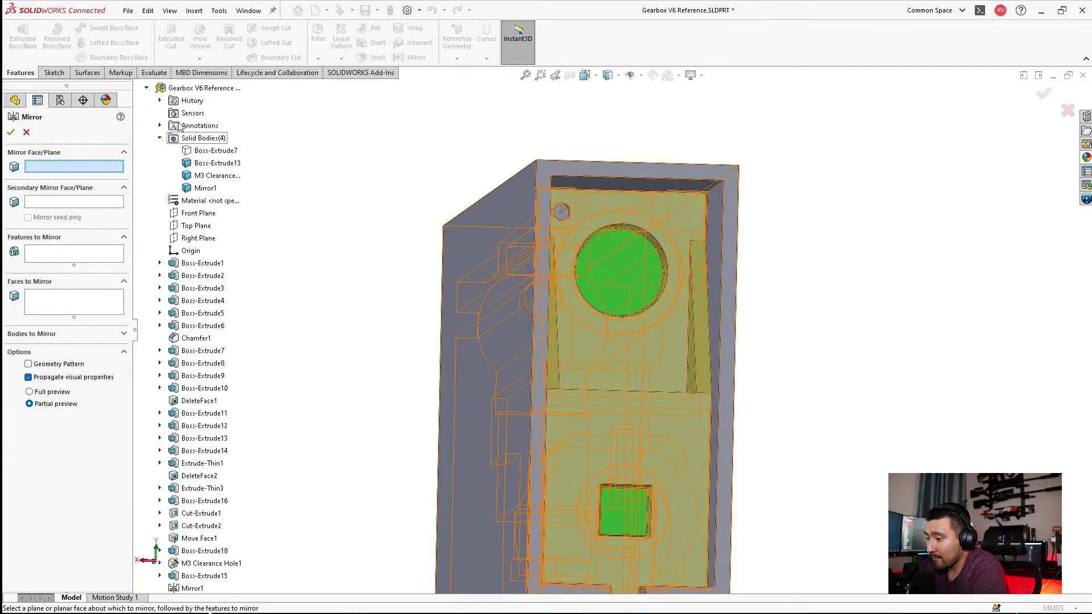
click(197, 237)
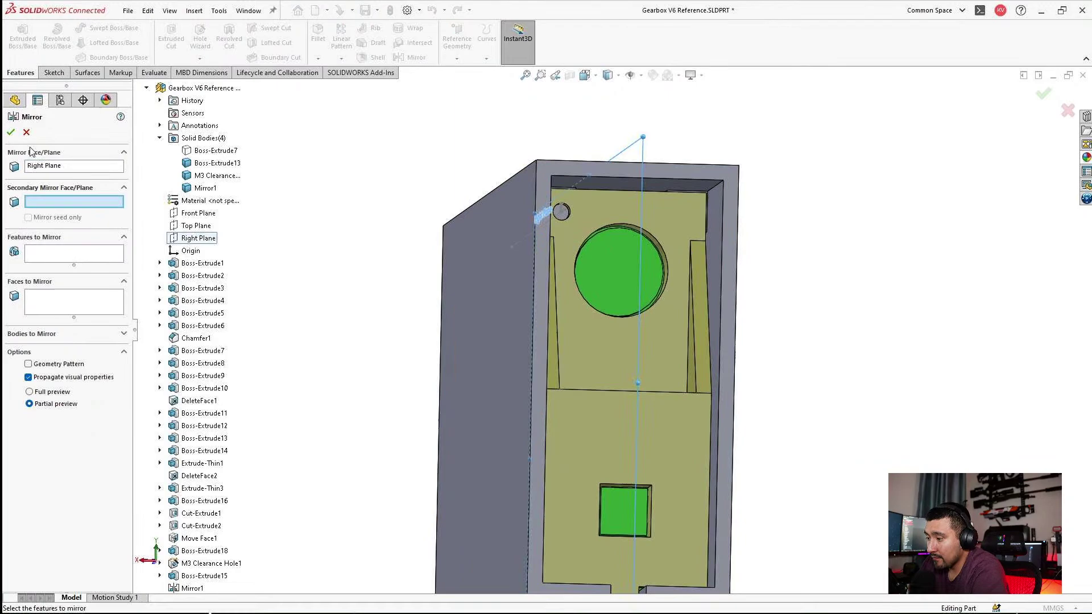
click(48, 259)
scroll(183, 364, down, 1)
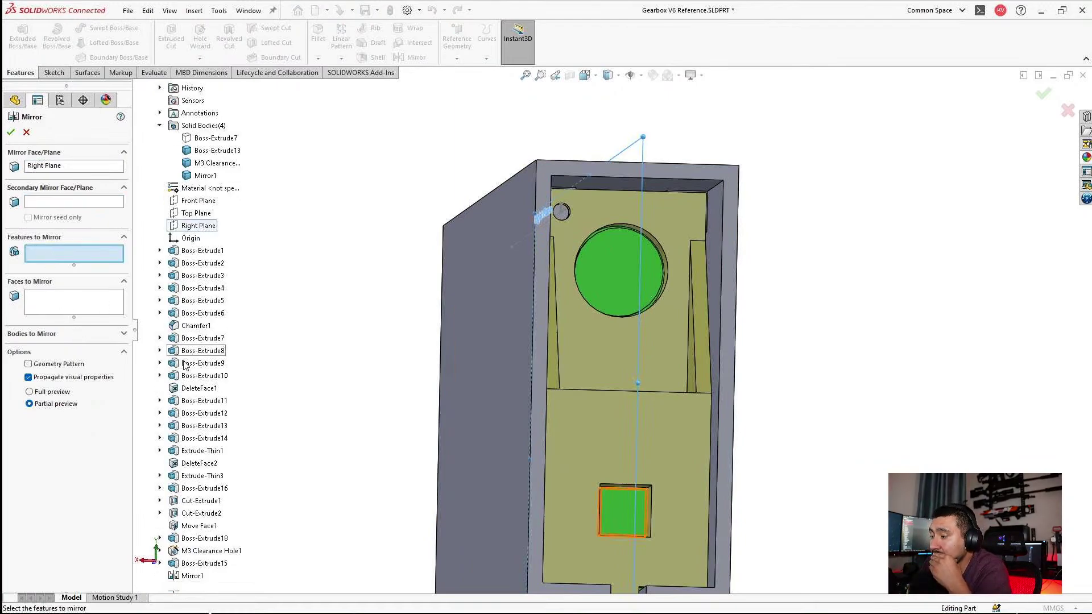
click(195, 552)
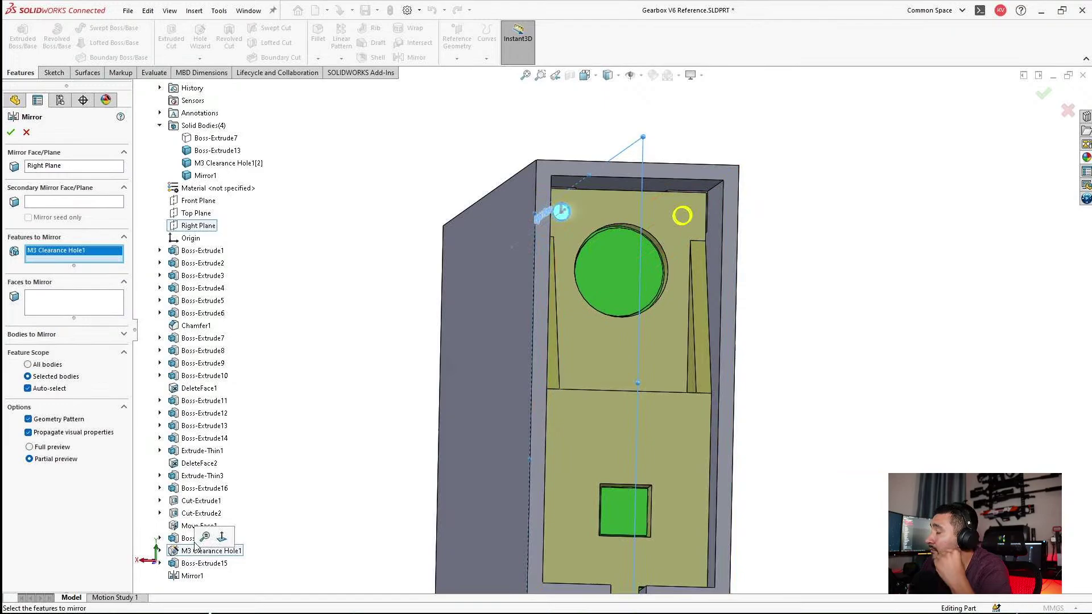
click(10, 133)
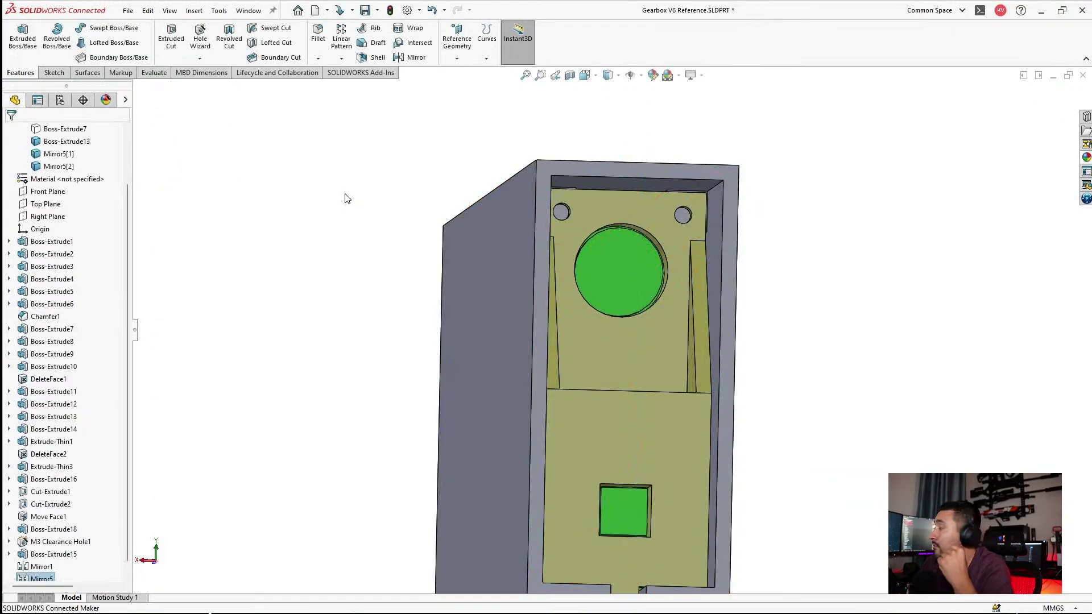
key(ctrl+s)
Inspect the mirrored clearance holes, side ribs and housing opening from the front, side and rear of the gearbox part.
scroll(671, 364, up, 4)
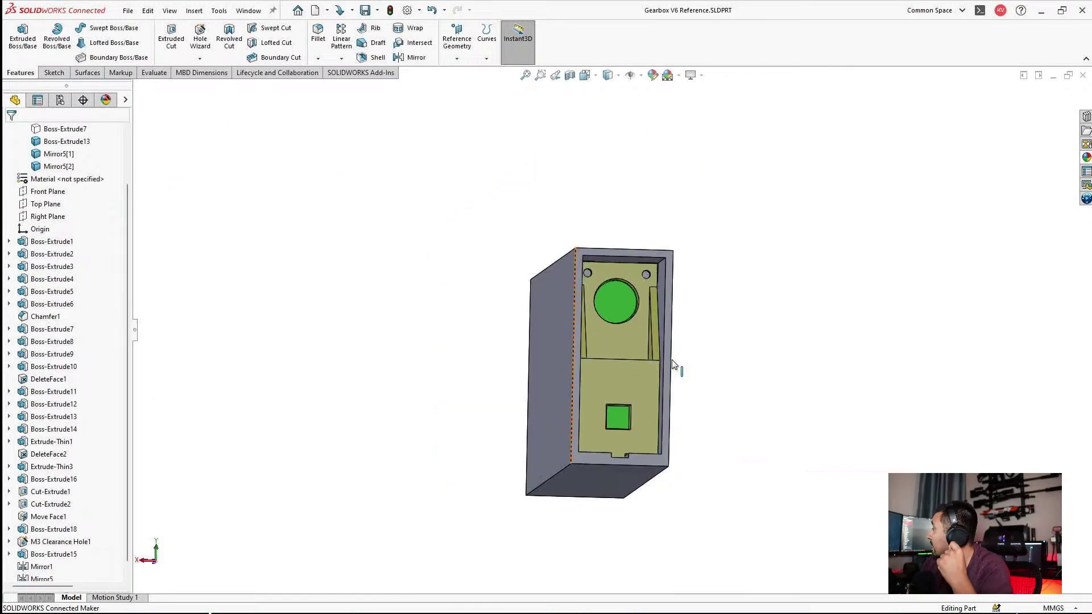
scroll(666, 372, down, 2)
middle_drag(633, 370, 638, 423)
click(507, 386)
click(574, 351)
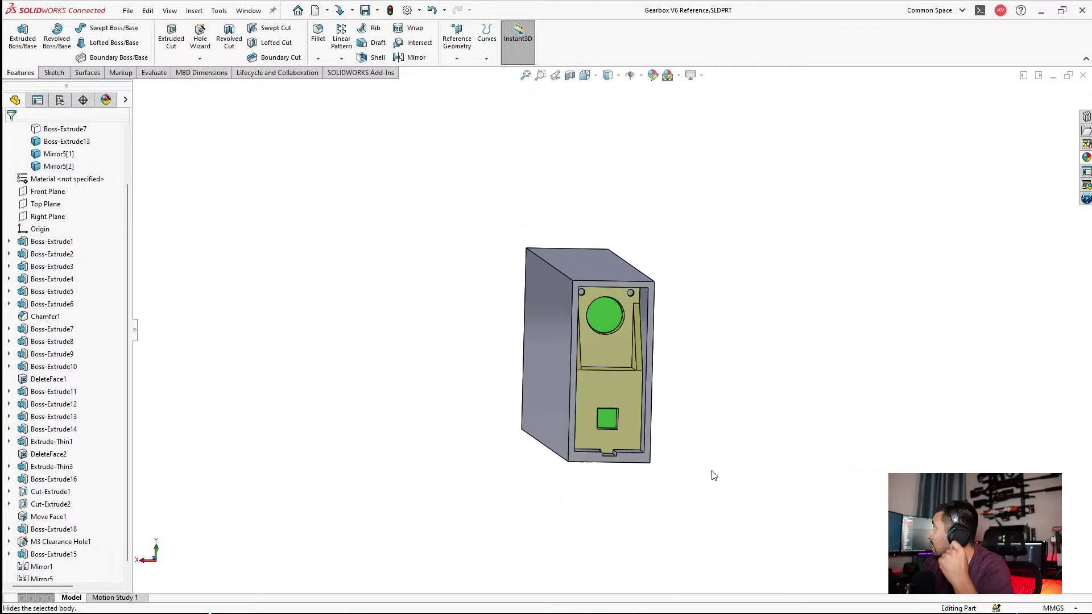
ctrl+middle_drag(732, 467, 670, 352)
middle_drag(641, 260, 535, 196)
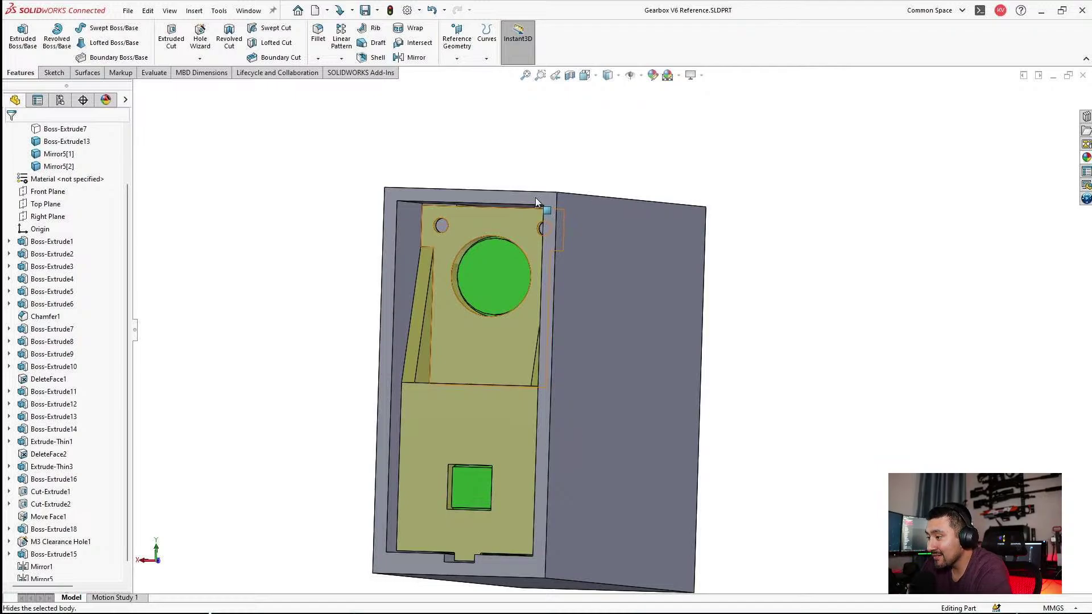
middle_drag(535, 196, 784, 412)
middle_drag(426, 316, 563, 353)
scroll(752, 348, down, 1)
scroll(751, 348, down, 2)
middle_drag(688, 338, 684, 342)
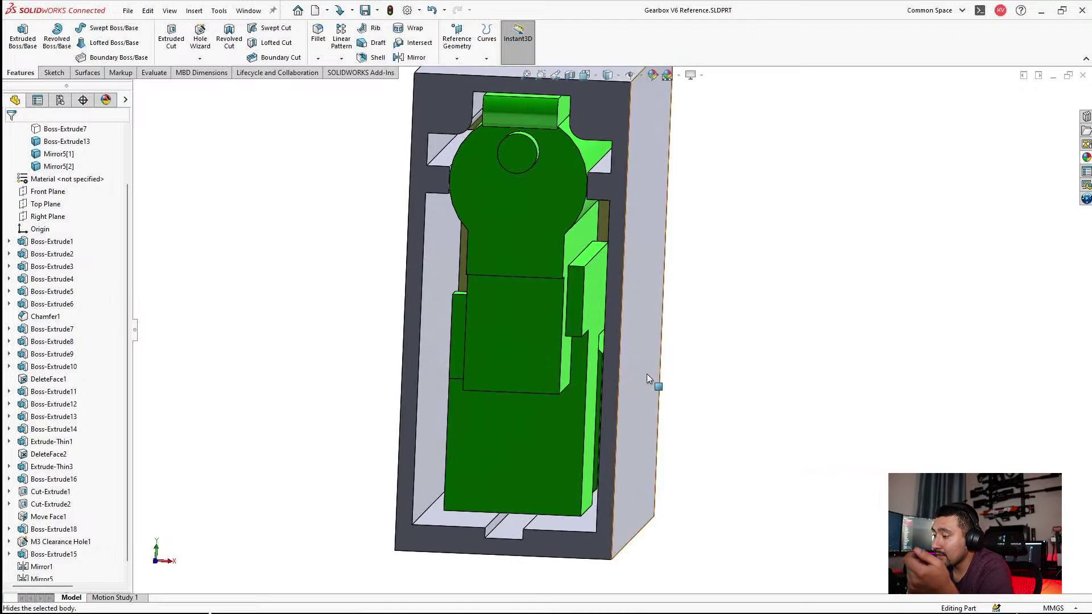
middle_drag(650, 383, 602, 422)
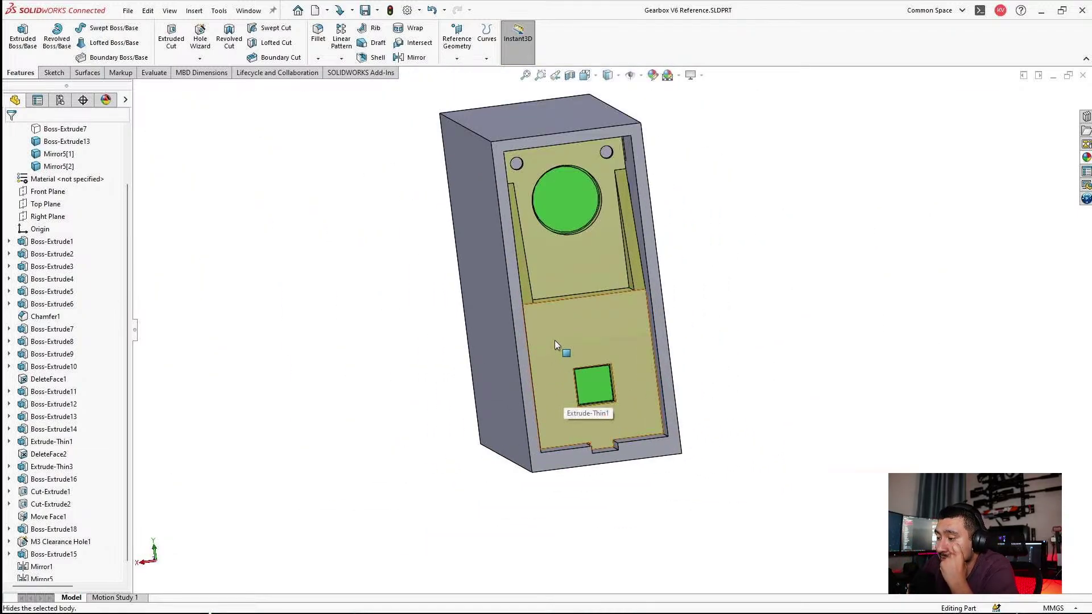
Open Sketch14 of Boss-Extrude14 for editing from the housing's outer side wall.
middle_drag(554, 340, 744, 300)
scroll(745, 306, up, 1)
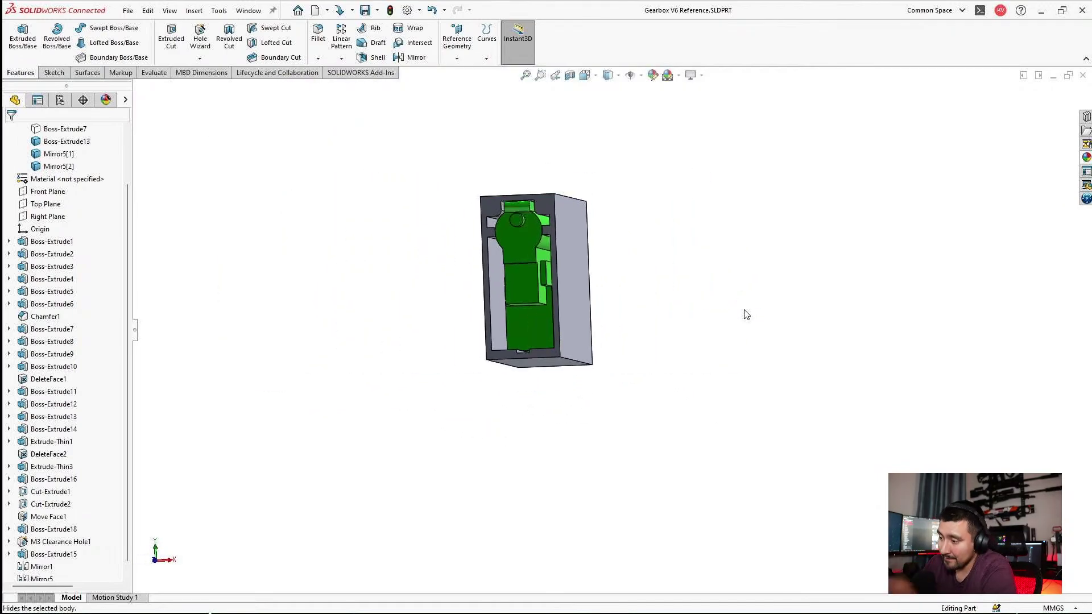
scroll(637, 312, down, 3)
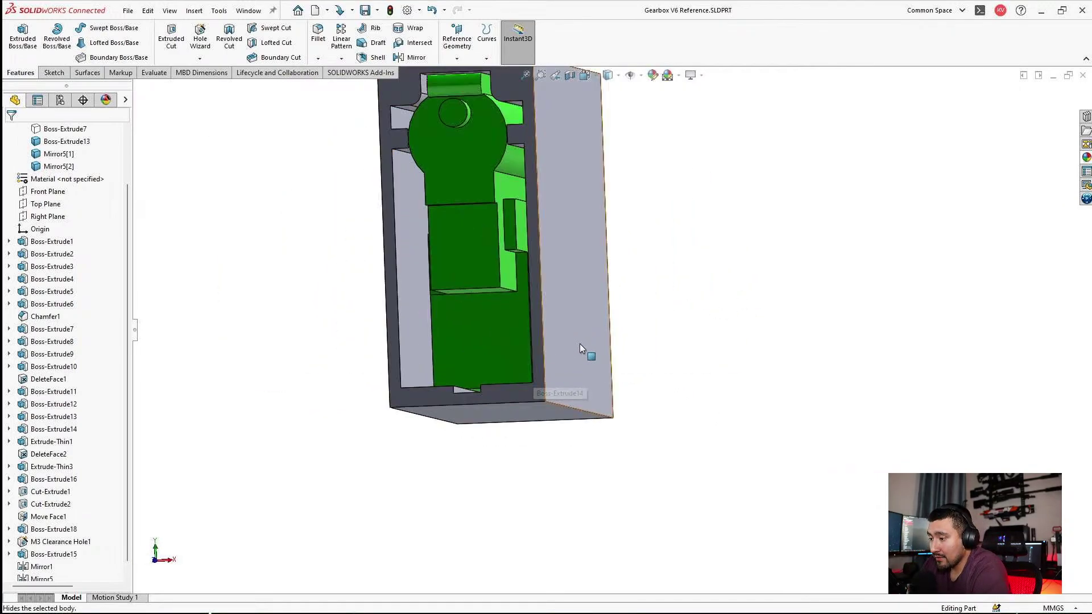
click(591, 320)
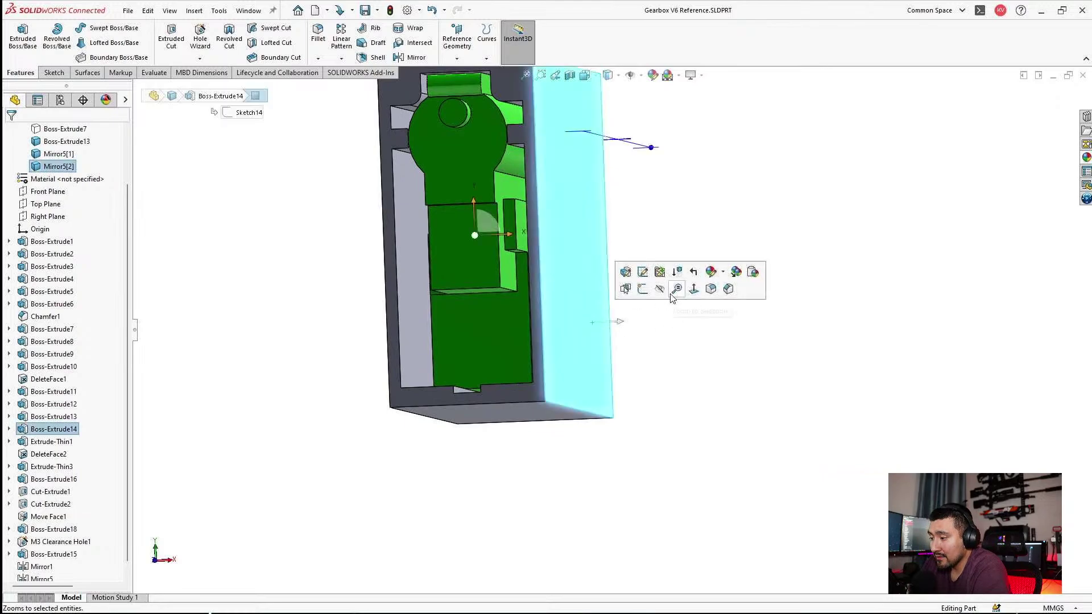
click(647, 273)
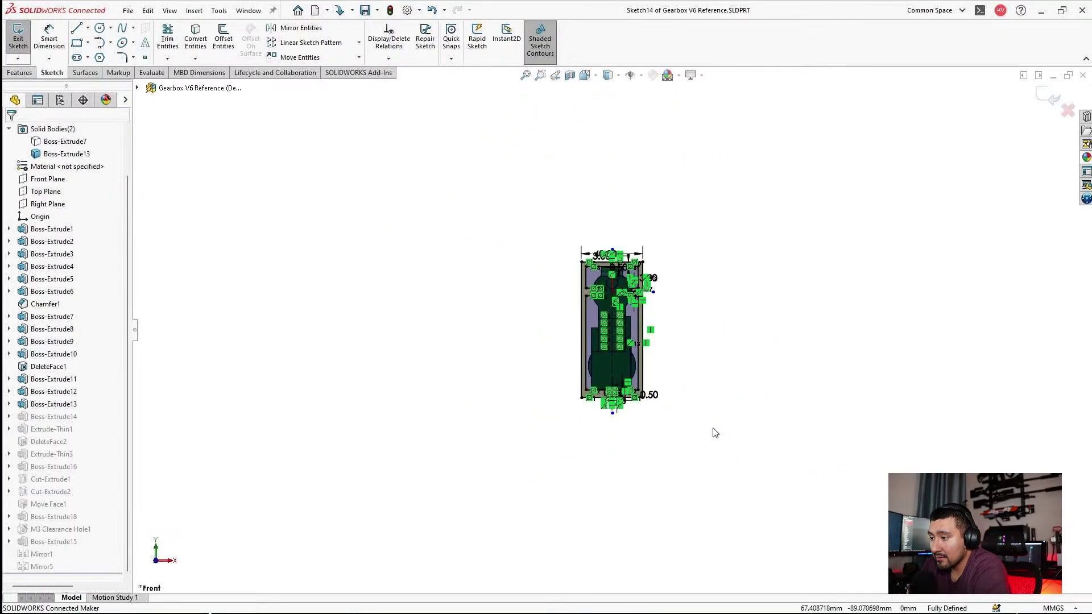
Sketch a vertical line about 2.5 mm long down from the inner floor edge to the right of the notch.
scroll(637, 365, down, 5)
scroll(486, 330, down, 3)
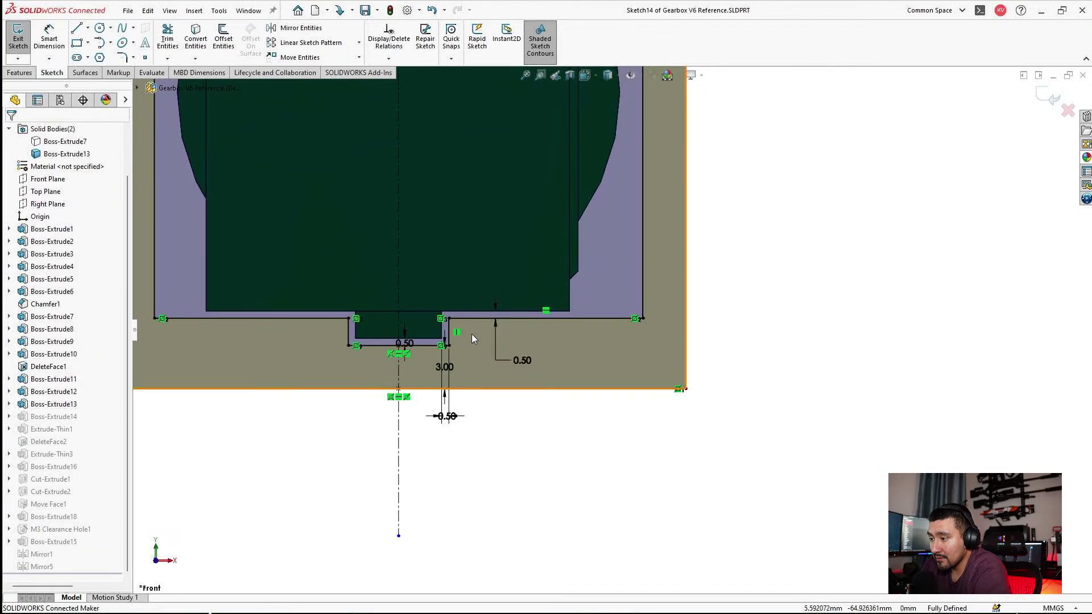
scroll(617, 347, down, 2)
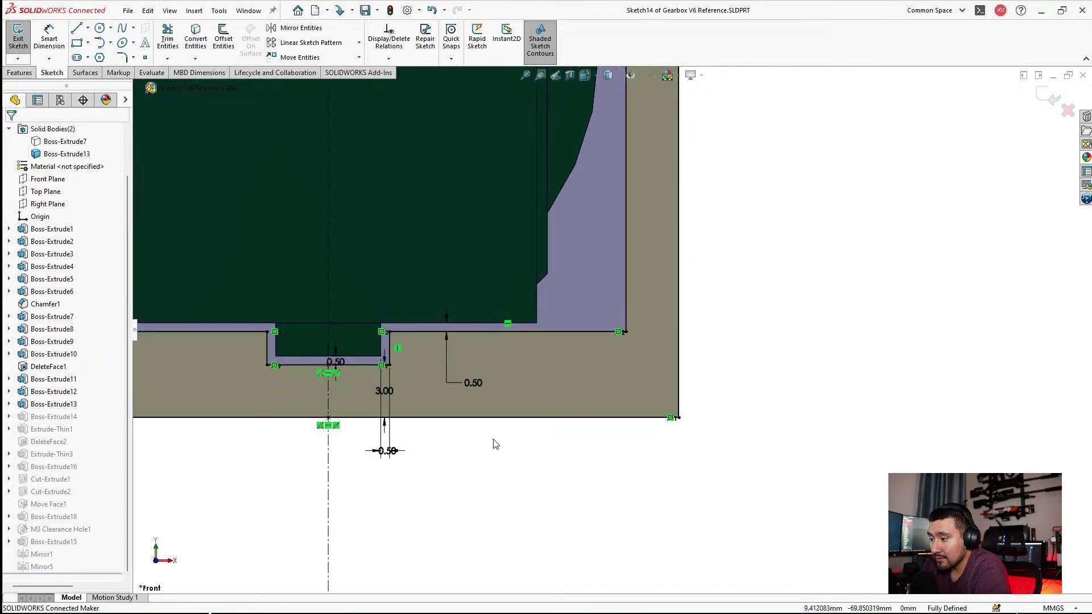
scroll(678, 474, down, 2)
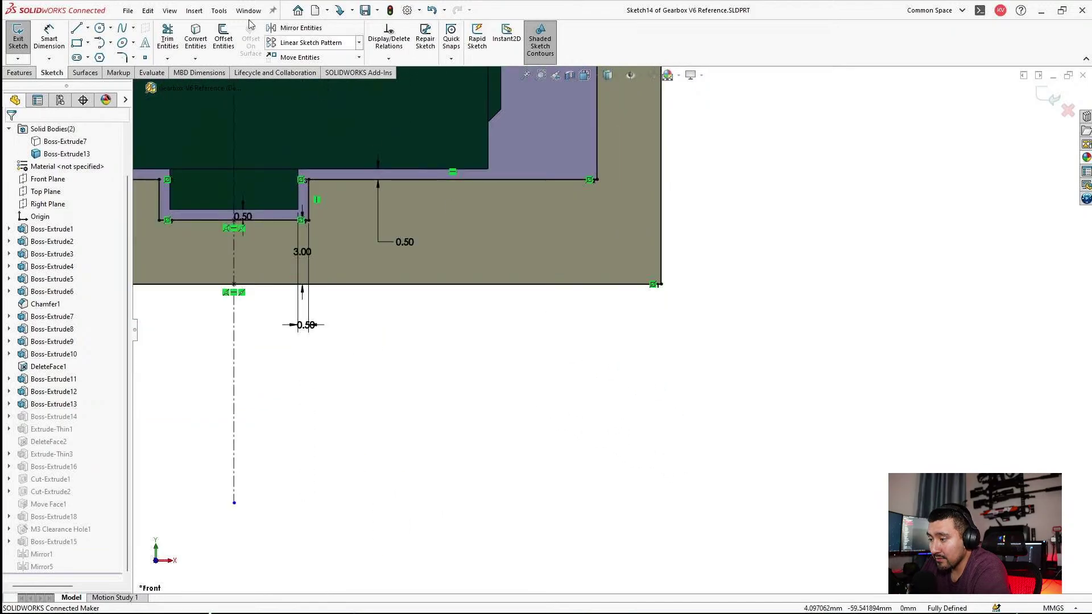
click(75, 28)
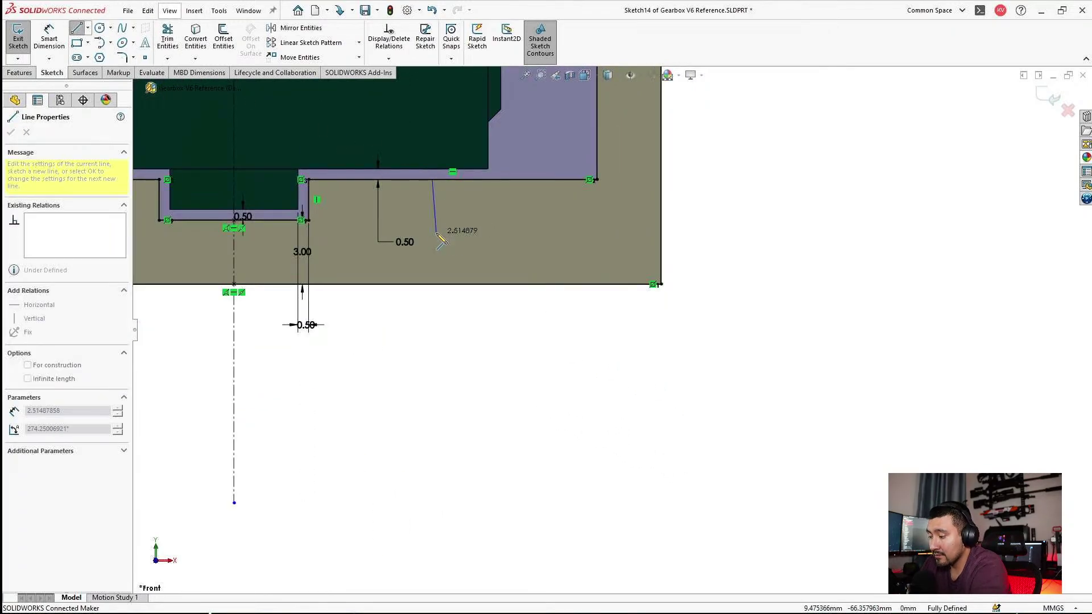
click(432, 172)
click(437, 232)
click(436, 211)
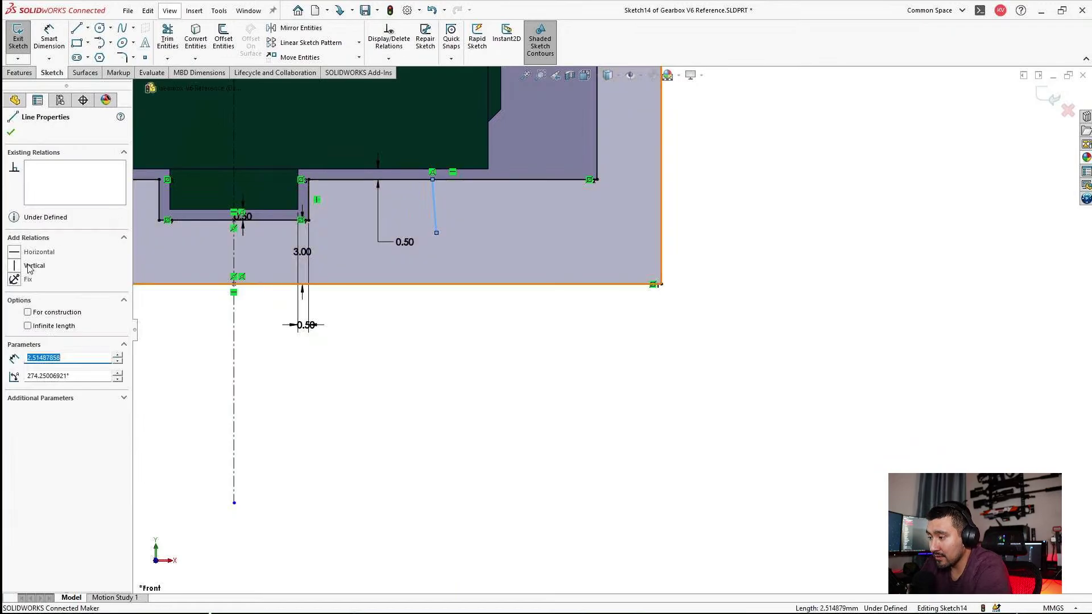
click(28, 266)
key(Escape)
Delete the 3.00 mm thickness dimension below the notch and move the housing's outer bottom edge farther down.
ctrl+middle_drag(512, 272, 686, 372)
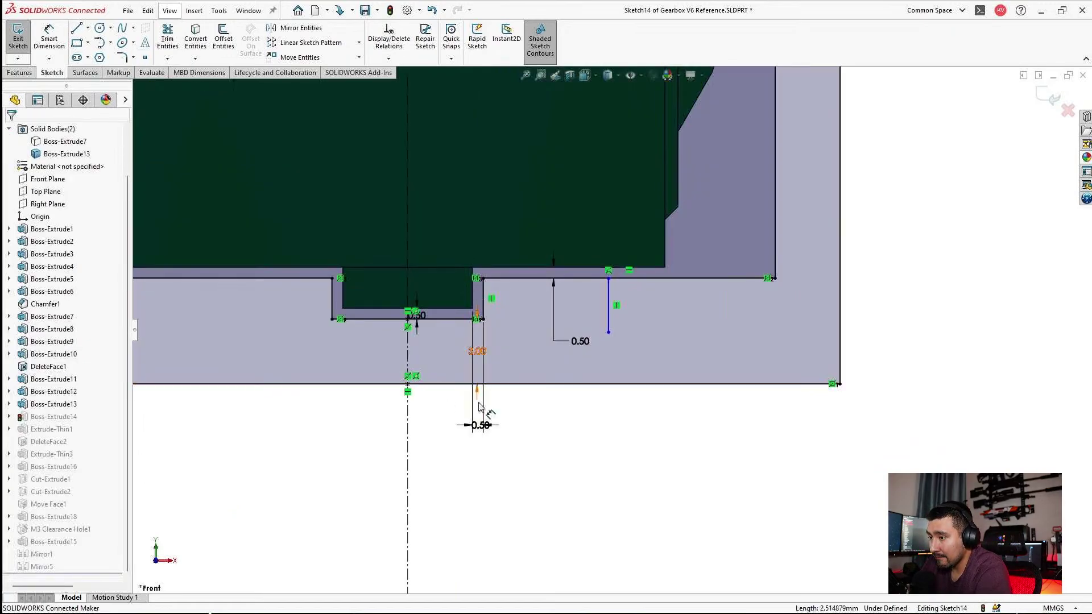
drag(477, 416, 464, 359)
key(Escape)
drag(441, 292, 442, 298)
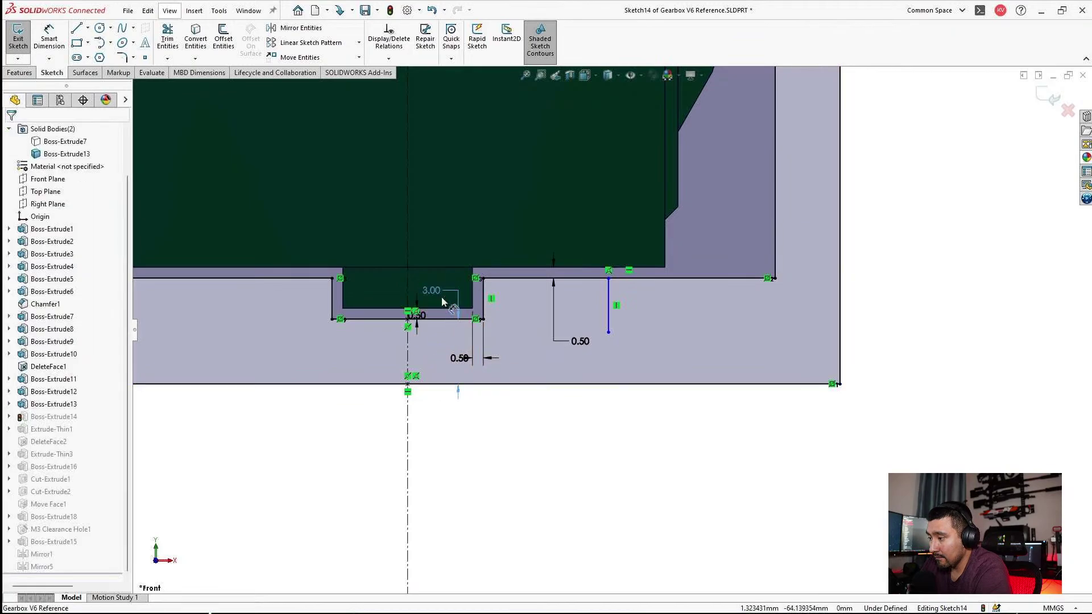
drag(473, 429, 475, 426)
key(Delete)
drag(466, 385, 486, 533)
key(Escape)
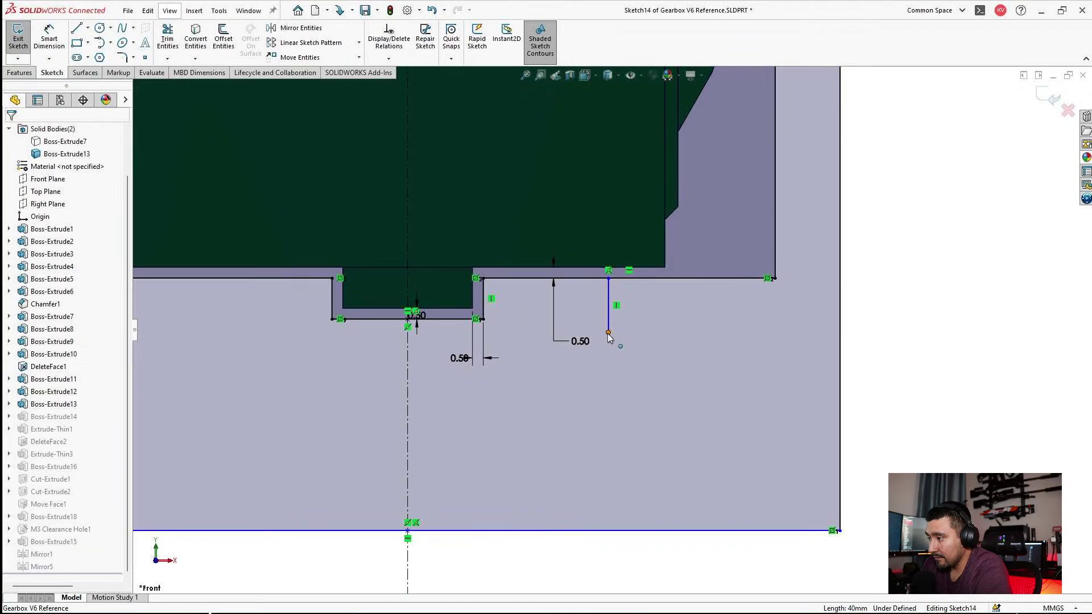
Lengthen the new vertical line and add a horizontal line from its lower end toward the right wall.
drag(608, 335, 611, 439)
key(Escape)
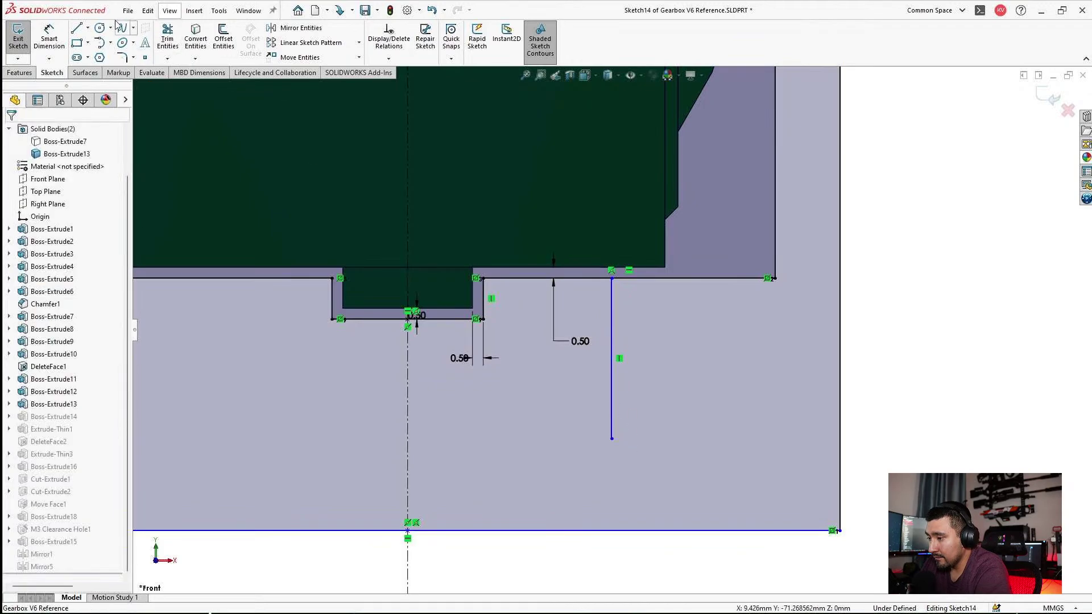
click(76, 29)
click(612, 439)
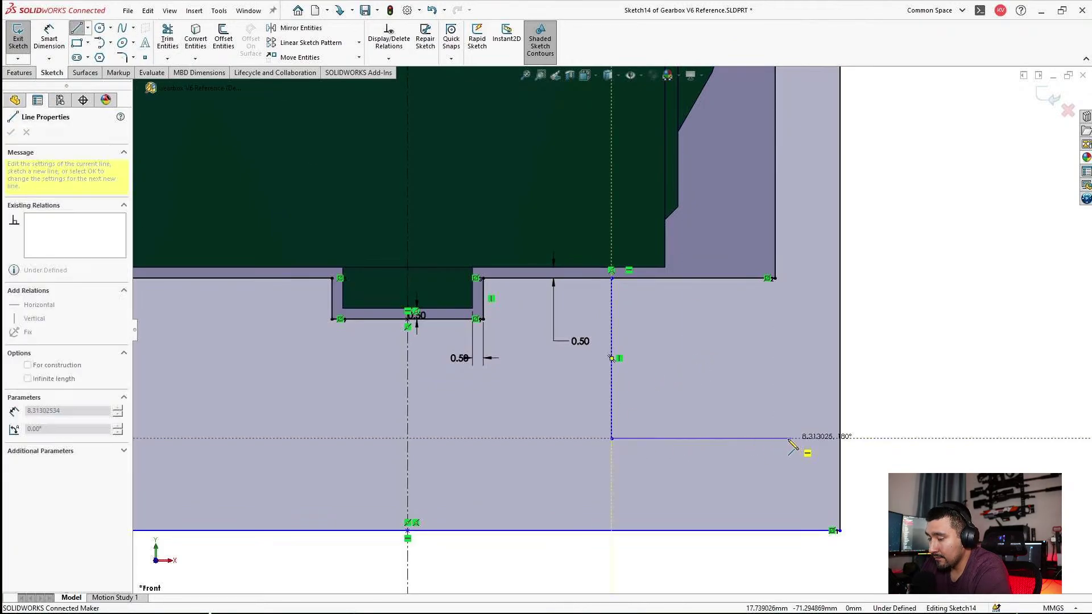
click(816, 438)
key(Escape)
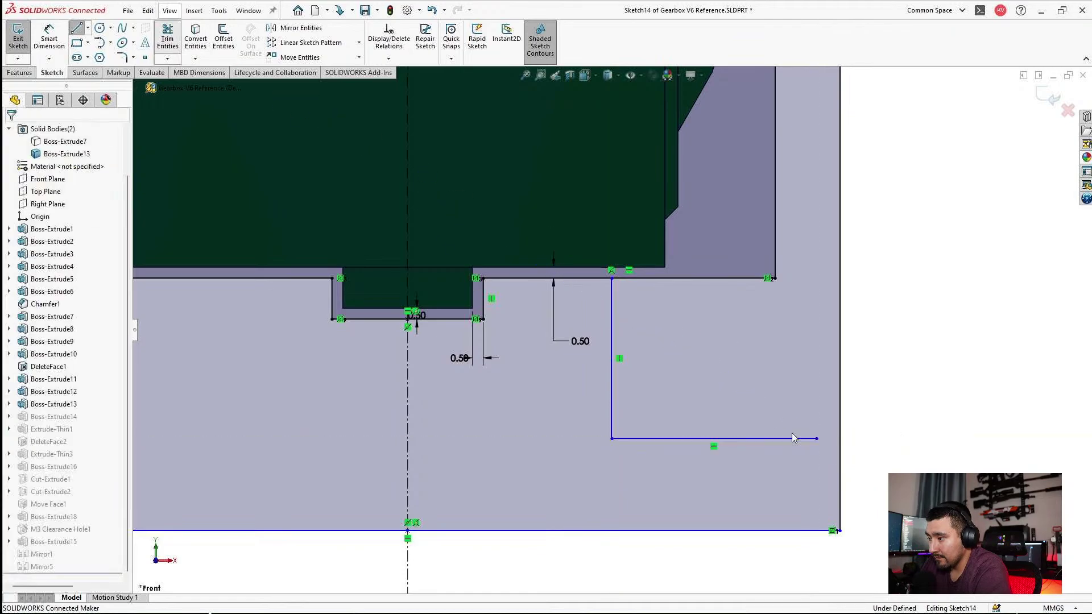
Trim the inner floor segment right of the vertical line and make the left floor line horizontal.
key(t)
key(Escape)
drag(816, 438, 788, 431)
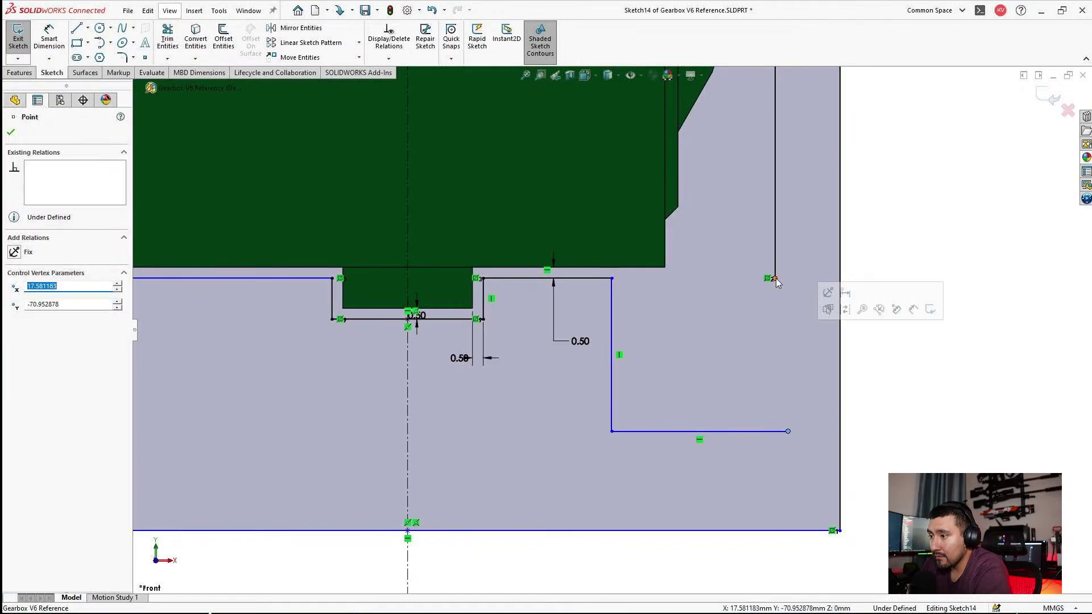
drag(774, 279, 779, 352)
scroll(773, 352, up, 3)
scroll(386, 324, down, 2)
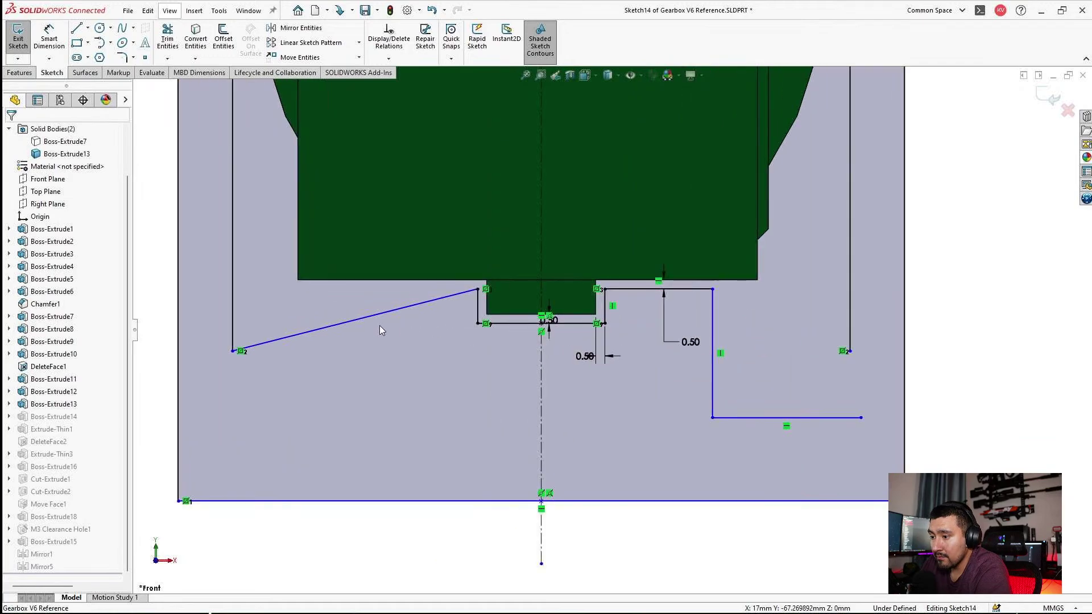
click(348, 323)
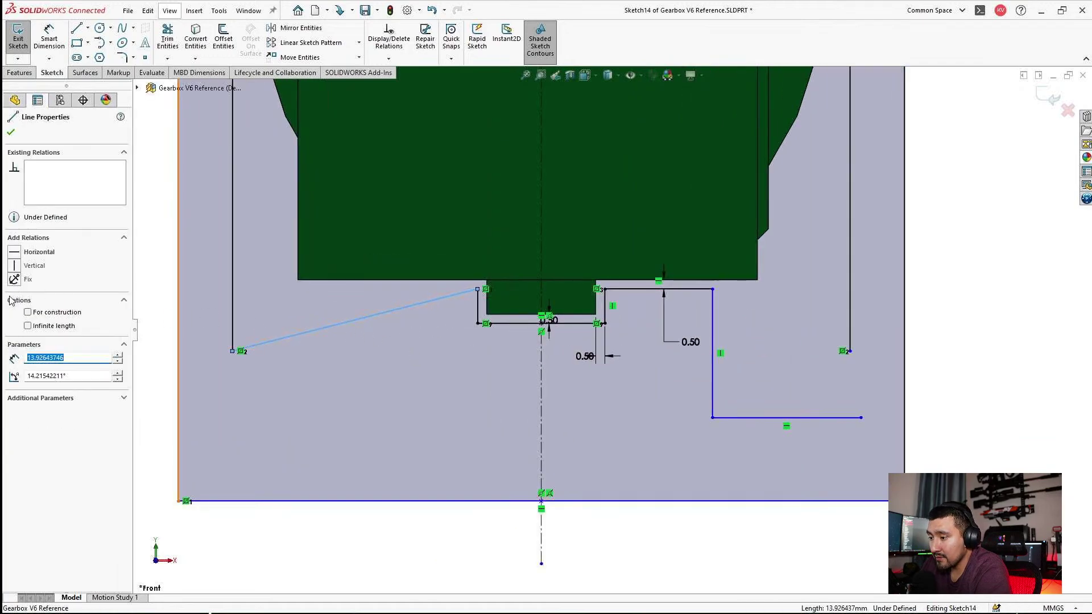
click(25, 252)
click(826, 387)
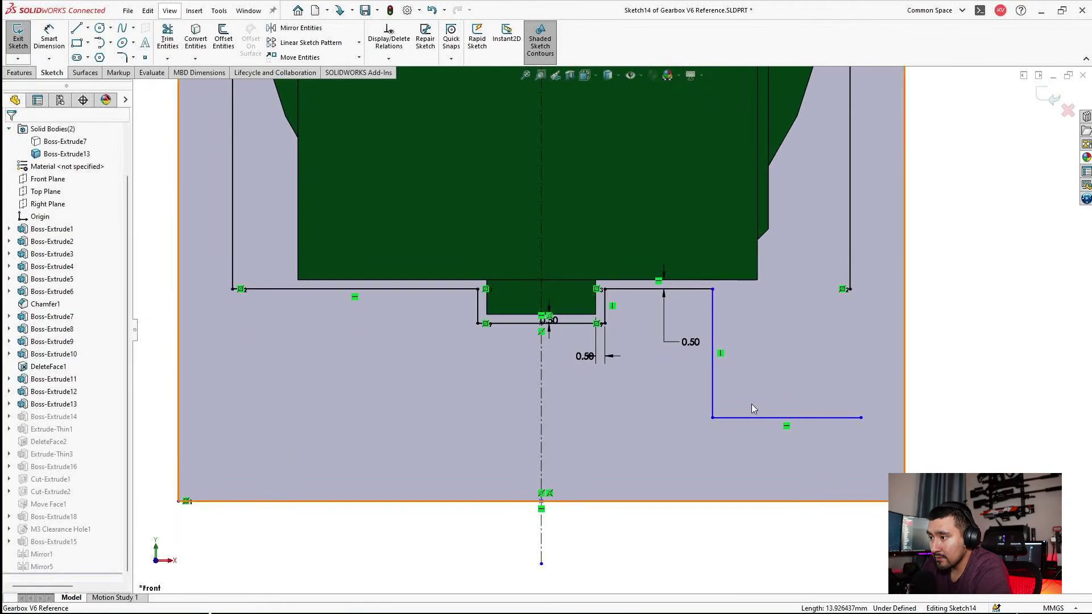
Mirror the new vertical and horizontal lines about the sketch's vertical centreline.
click(745, 418)
ctrl+click(712, 396)
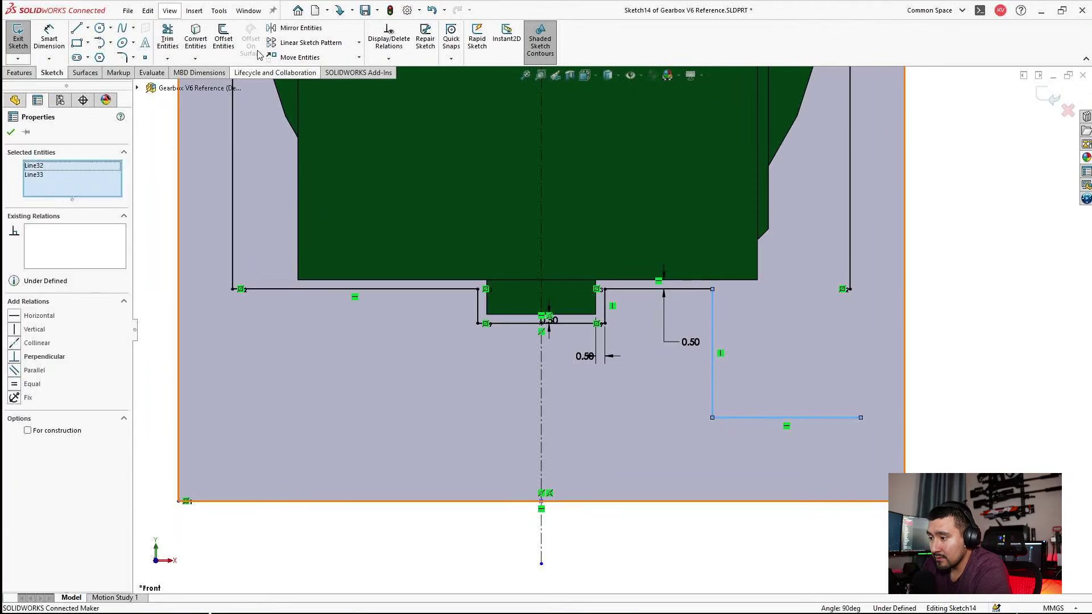
click(305, 28)
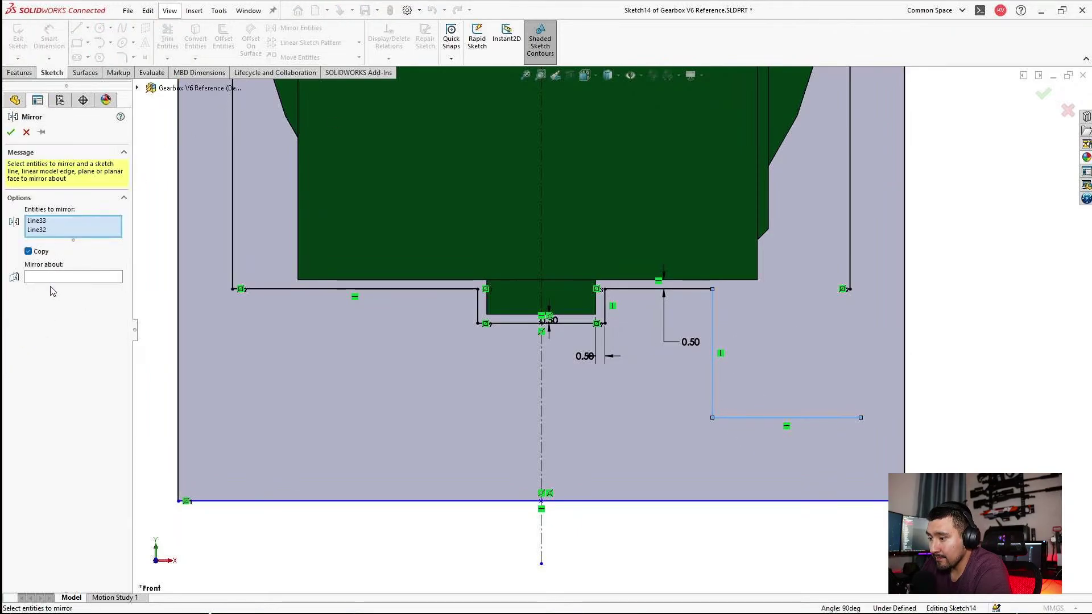
click(541, 398)
click(10, 132)
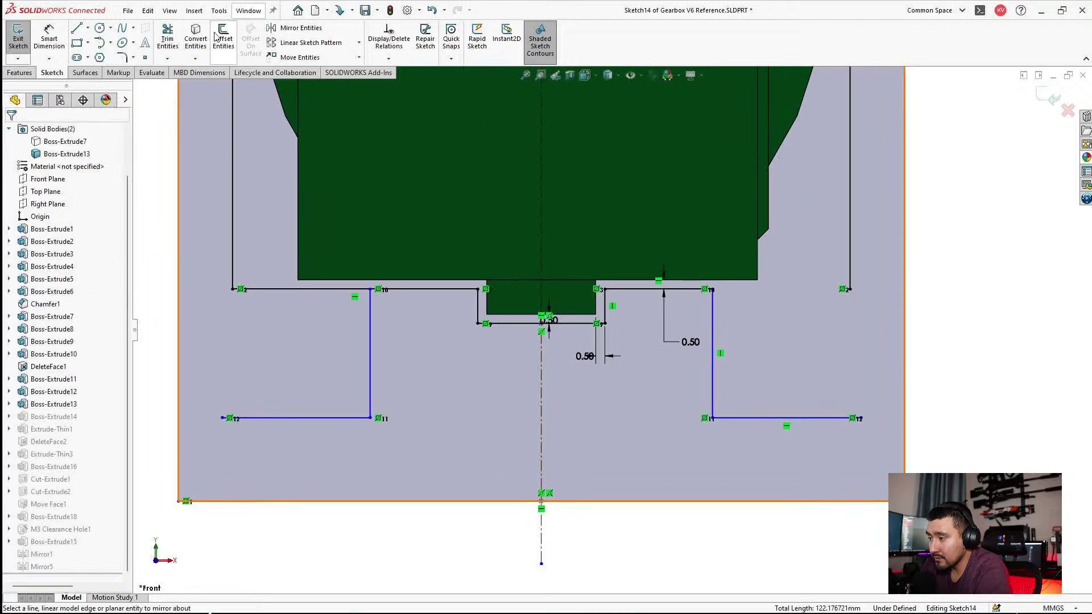
Trim the left floor segment outside the mirrored line and merge the pocket line's outer end with the wall's lower endpoint.
click(167, 37)
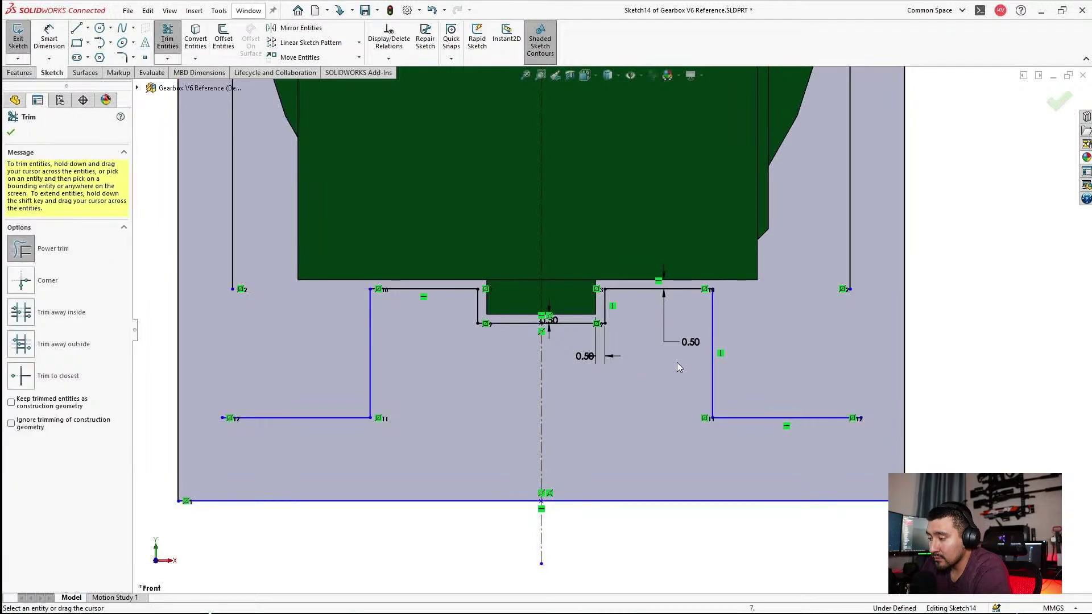
key(Escape)
click(234, 417)
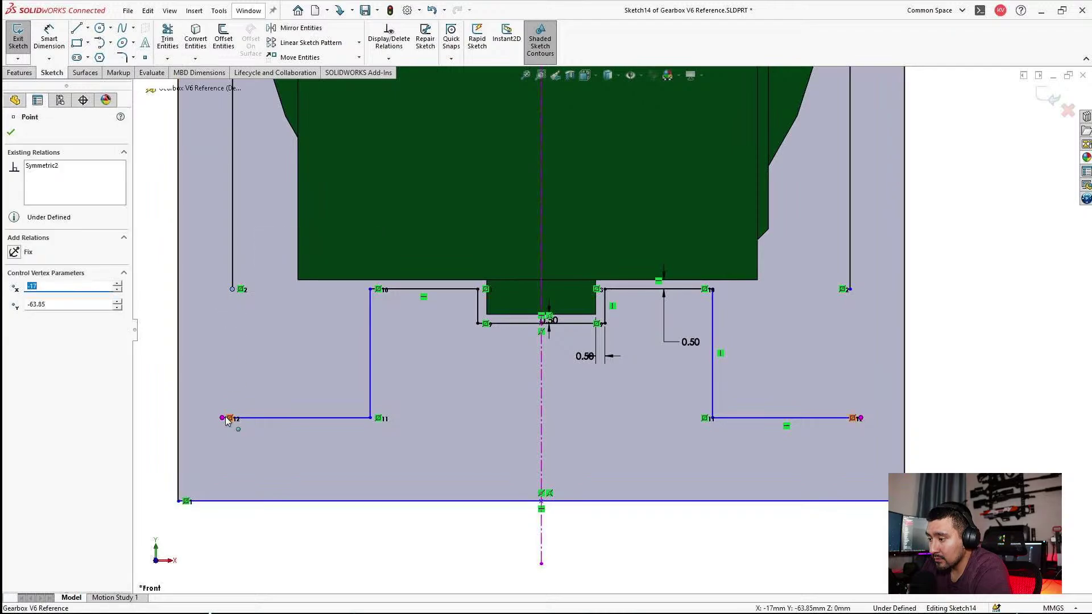
ctrl+click(232, 289)
click(17, 371)
click(979, 369)
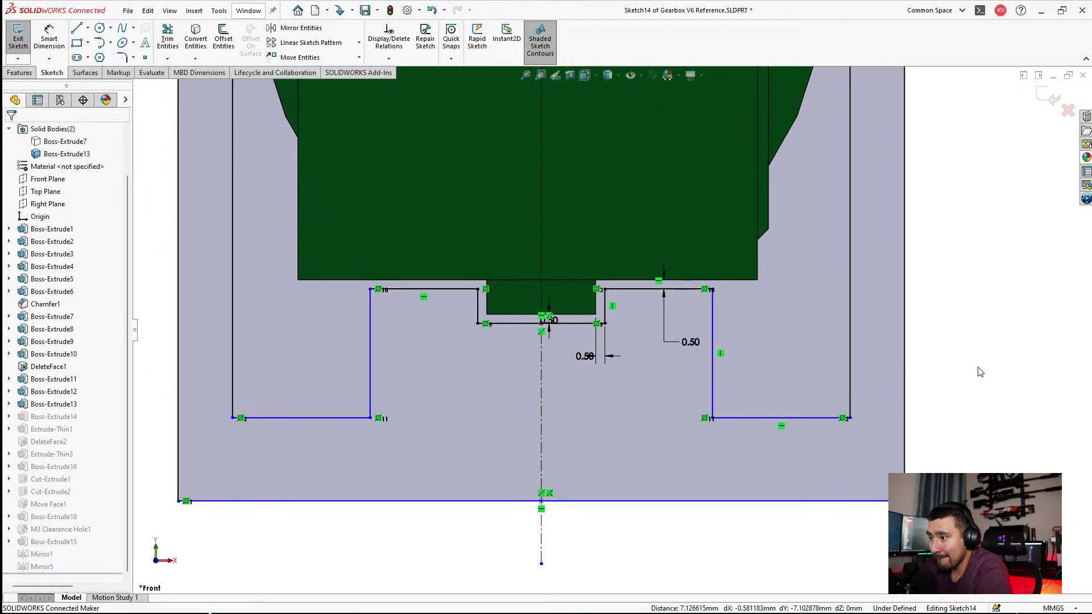
Examine the full housing profile with the two deeper corner pockets.
scroll(953, 329, up, 3)
scroll(855, 332, down, 4)
scroll(630, 246, up, 5)
scroll(631, 239, up, 3)
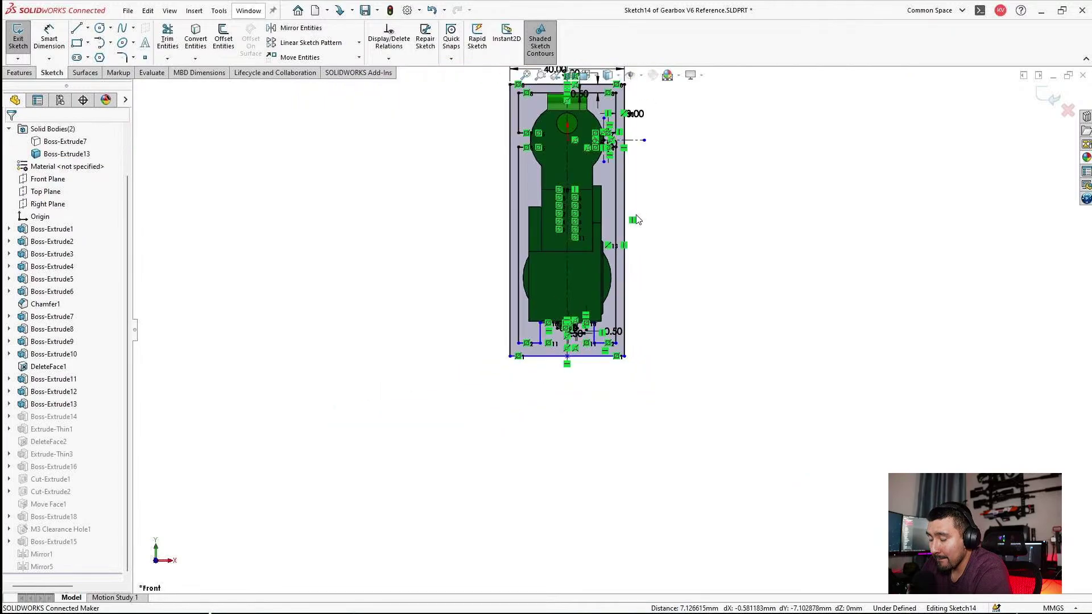
scroll(638, 219, down, 3)
scroll(637, 227, up, 2)
scroll(623, 398, down, 4)
scroll(619, 411, up, 2)
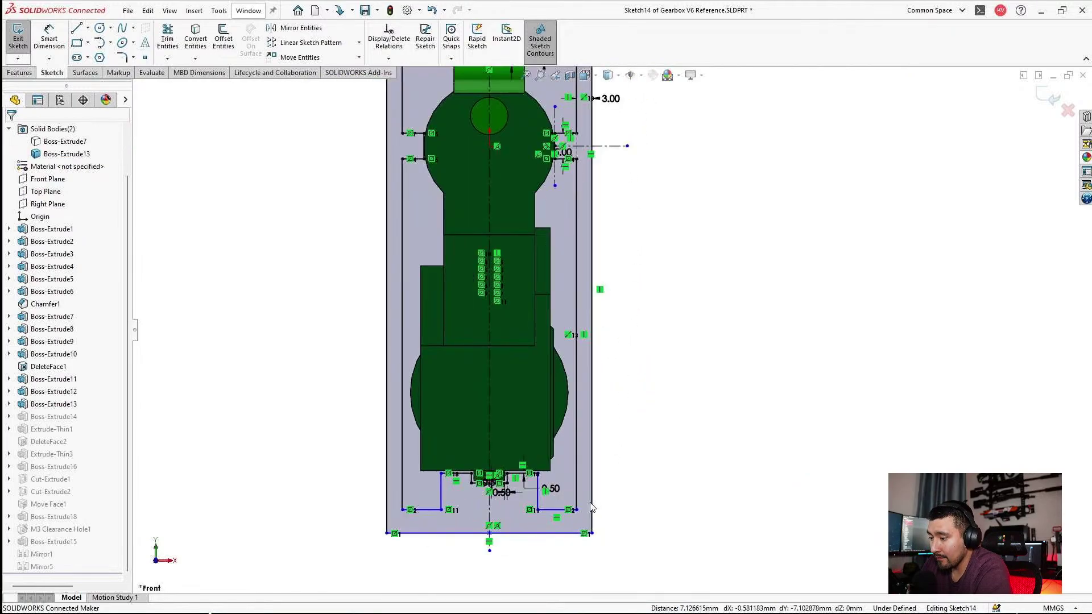
Move the vertical sides of the central block below the notch closer to the centreline.
scroll(546, 460, down, 3)
scroll(493, 437, down, 2)
scroll(478, 434, down, 1)
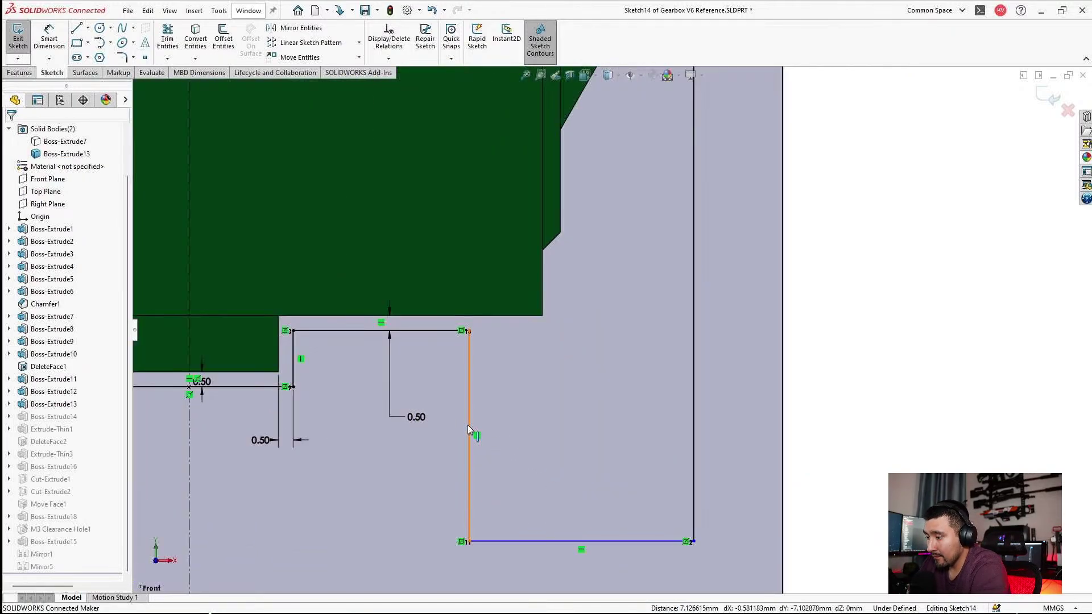
mouse_move(467, 425)
mouse_down()
mouse_move(422, 425)
mouse_move(434, 426)
mouse_up()
scroll(626, 421, up, 3)
scroll(668, 423, down, 1)
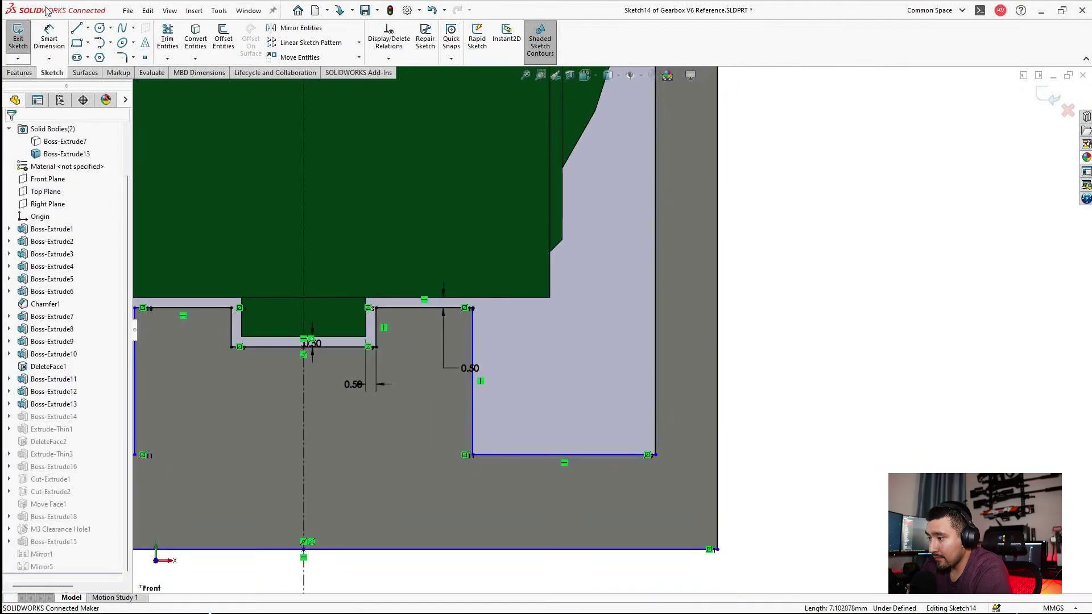
Dimension the width between the central block's two vertical sides and set it to 18 mm.
click(45, 48)
scroll(478, 427, up, 3)
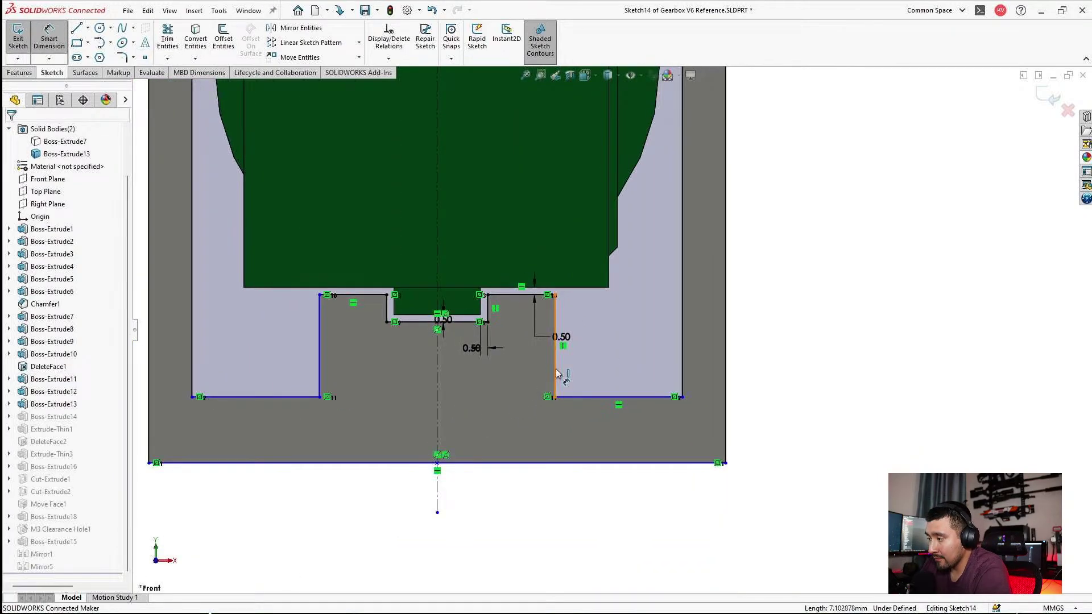
click(526, 370)
click(319, 371)
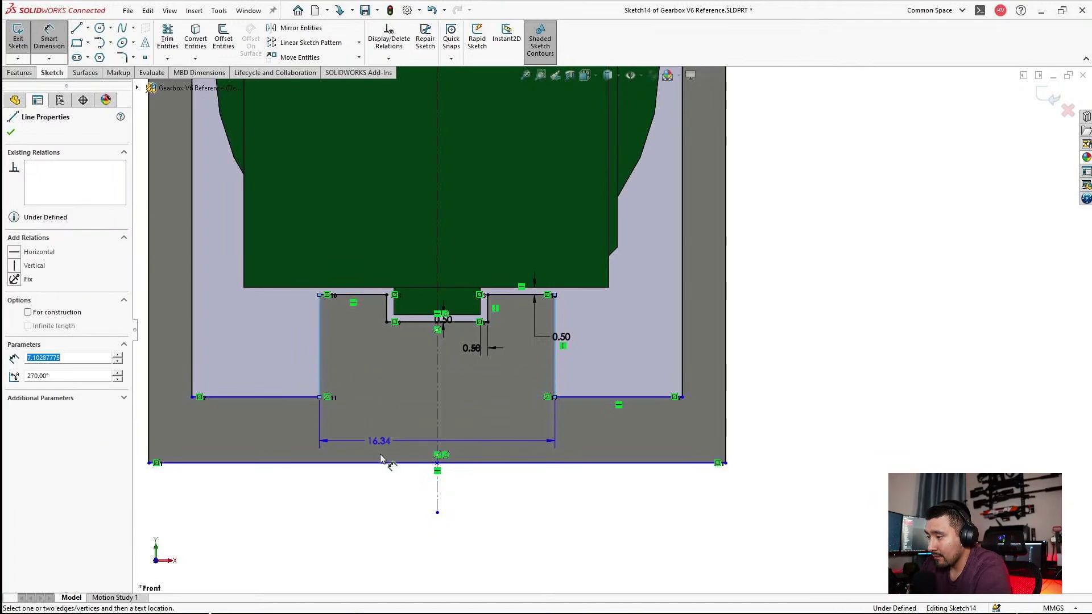
click(409, 524)
text(1)
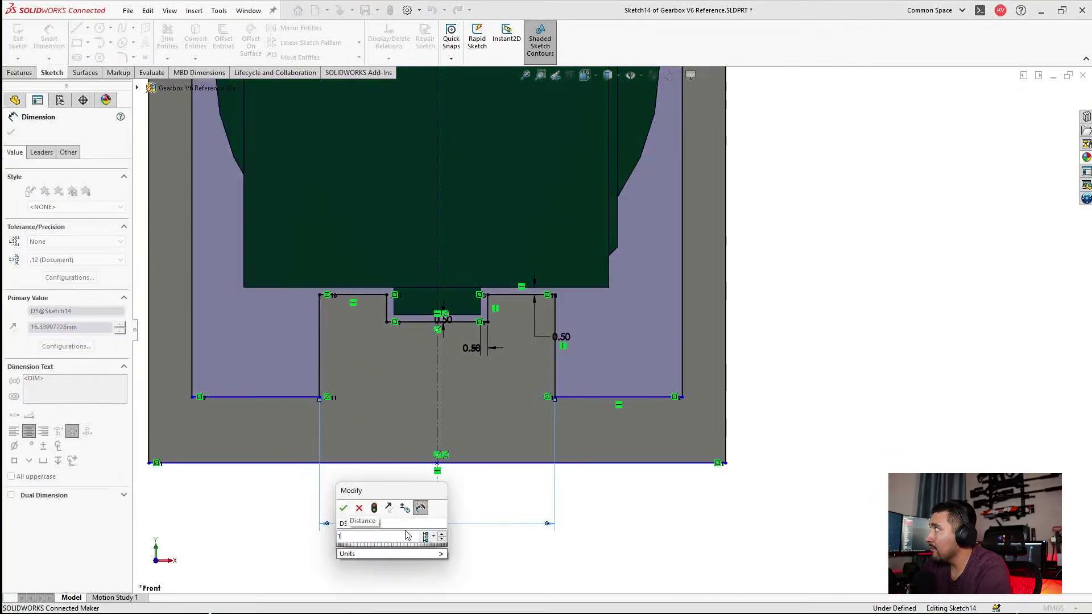
text(8)
key(Return)
click(774, 353)
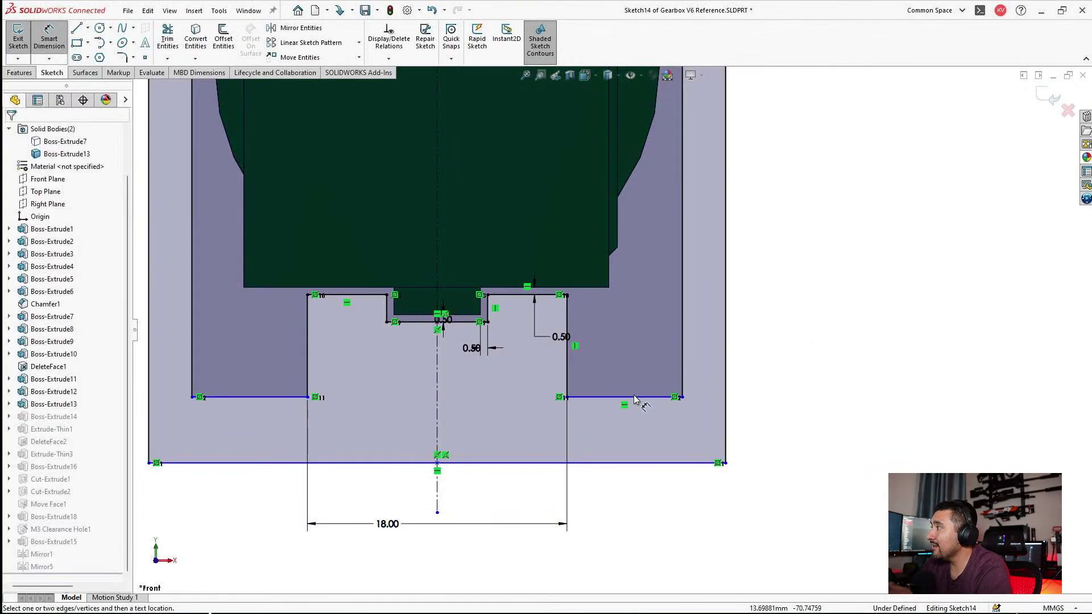
Dimension the corner pocket floor's depth from the bottom edge of the green gearbox body and set it to 8 mm.
click(624, 403)
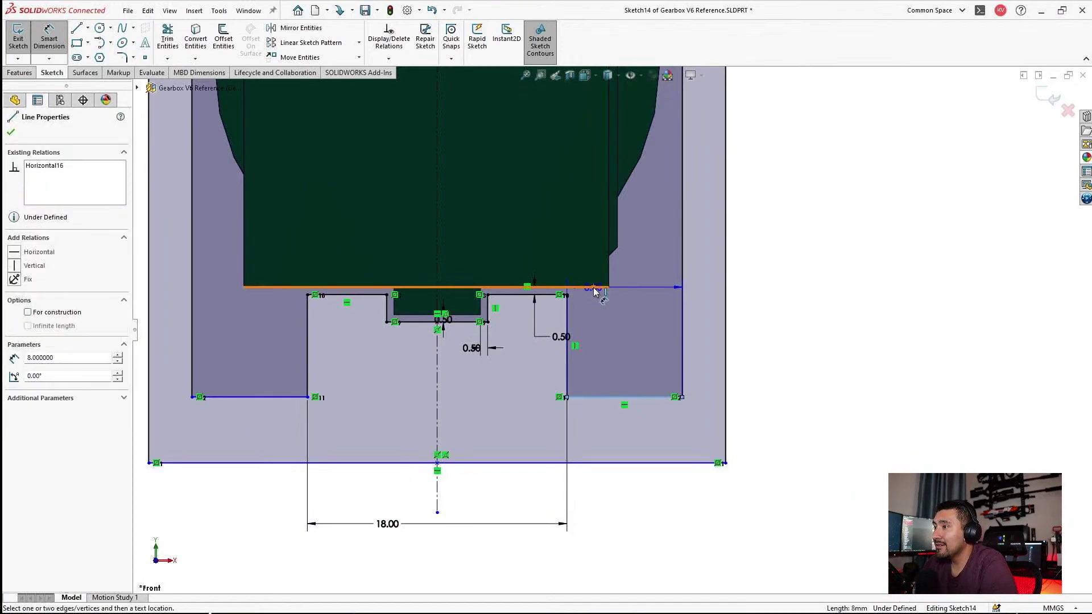
click(591, 288)
click(831, 352)
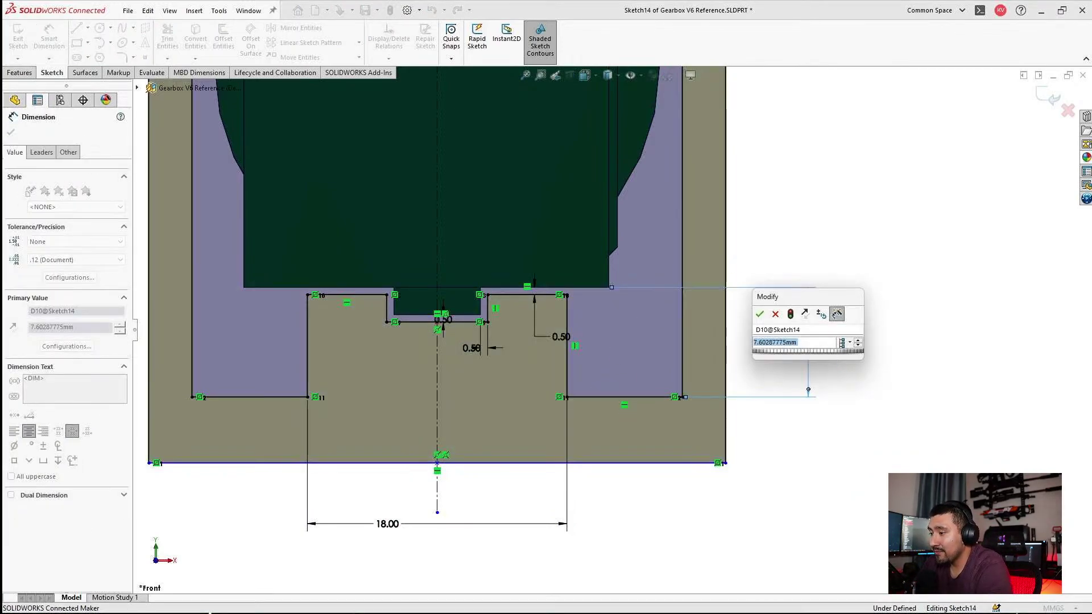
text(8)
key(Return)
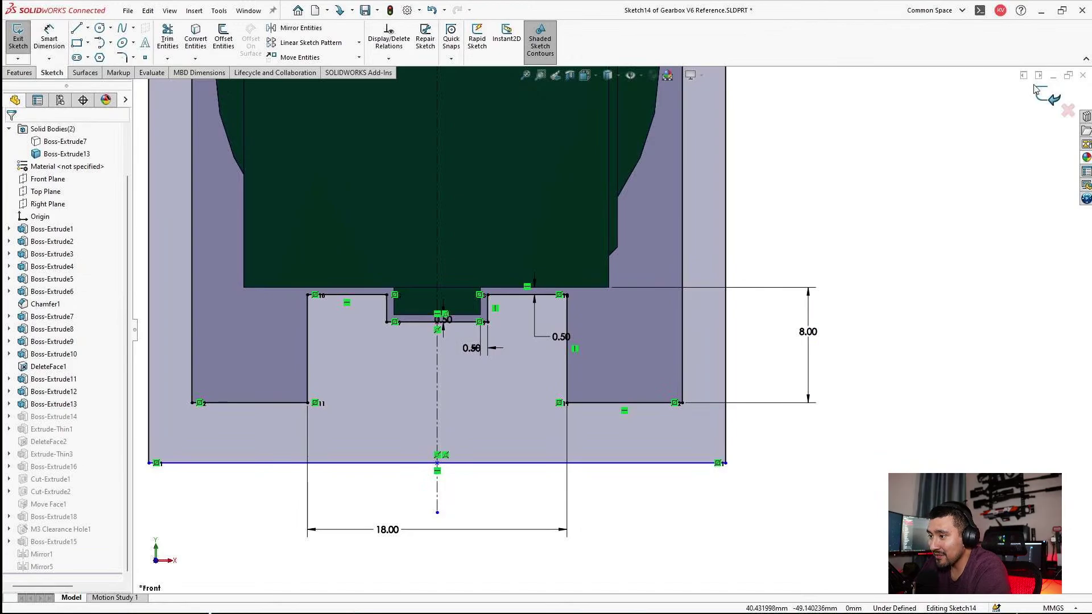
Finish the housing profile sketch, continue the rebuild ignoring the error, and dismiss the rebuild report.
click(1042, 94)
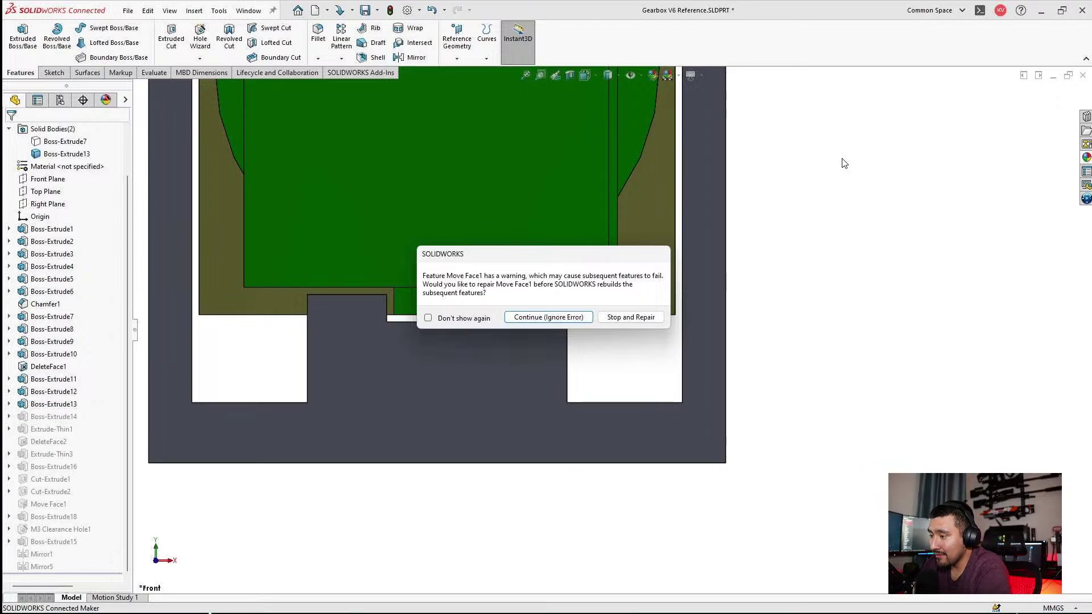
click(540, 322)
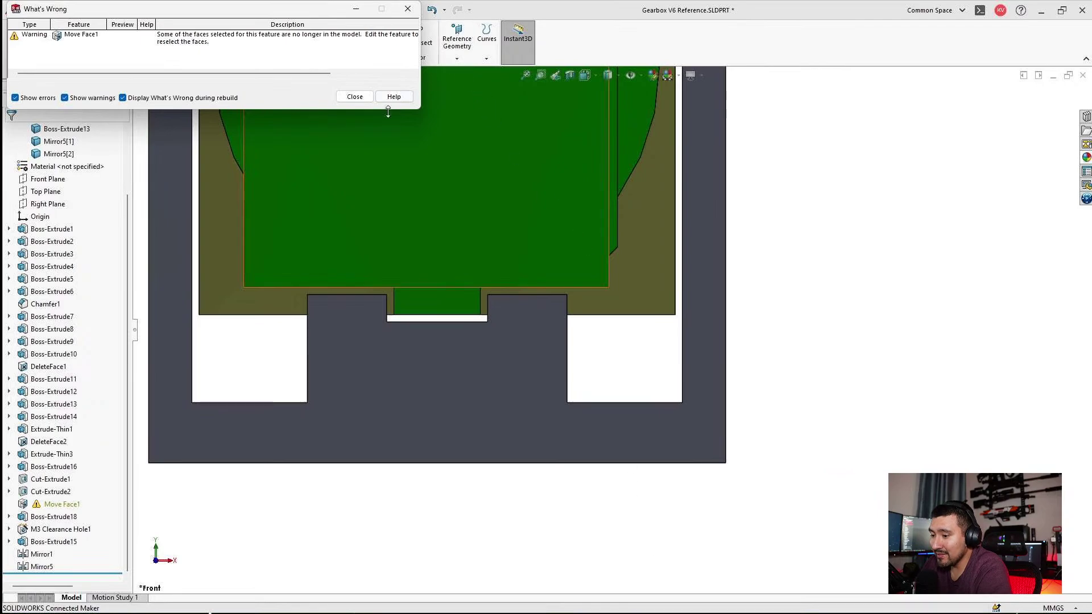
click(354, 100)
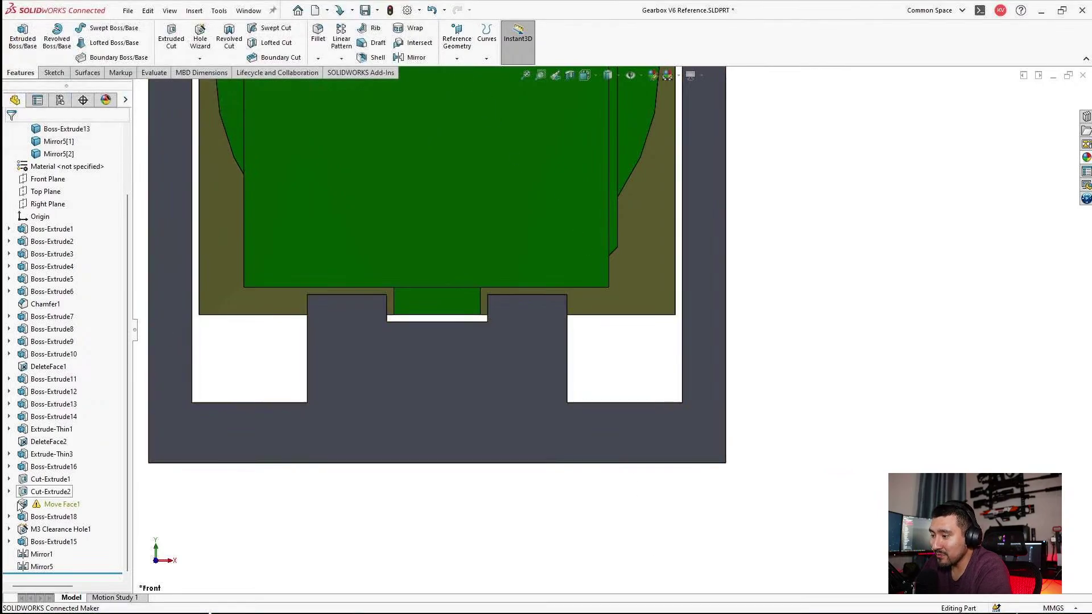
Examine Move Face1 and the yellow end plate above the new corner pockets to identify the feature that forms the plate.
click(52, 505)
scroll(439, 376, up, 2)
middle_drag(439, 376, 525, 319)
click(430, 363)
middle_drag(455, 347, 523, 346)
click(538, 289)
scroll(539, 287, down, 2)
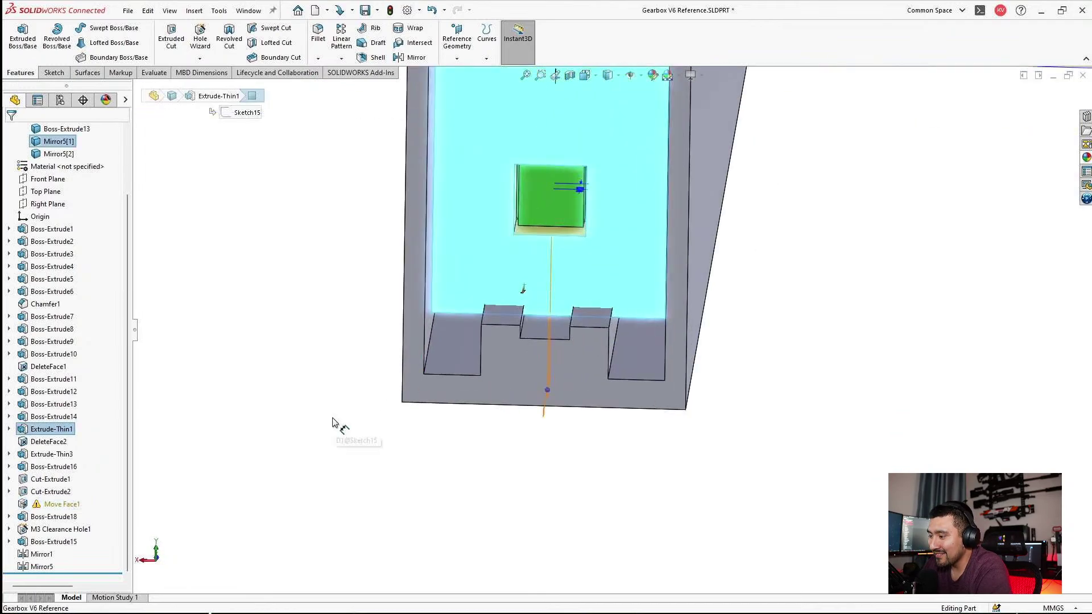
click(334, 419)
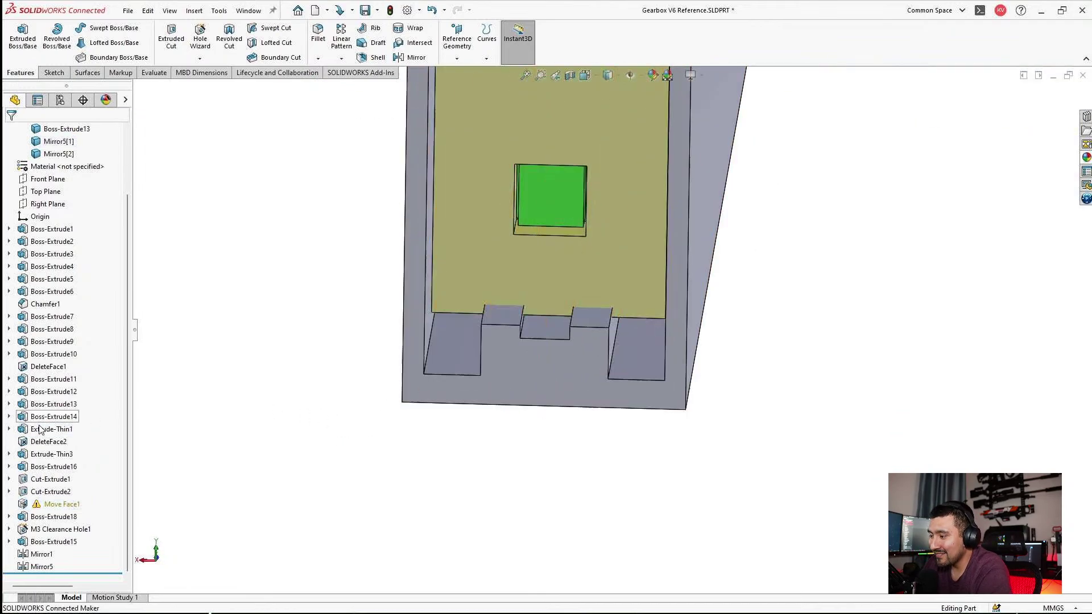
click(506, 286)
click(208, 340)
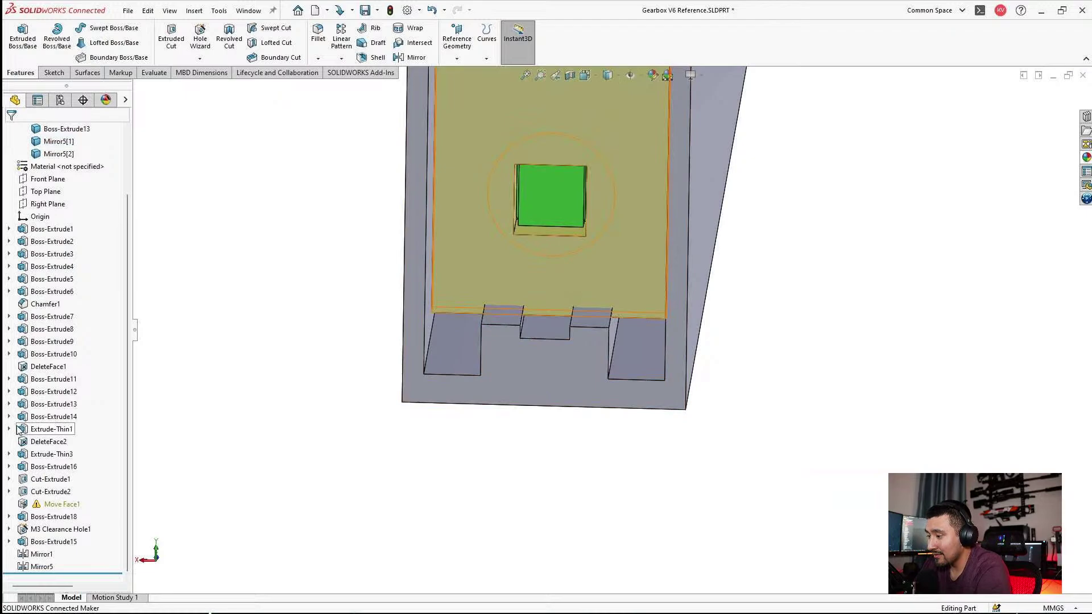
Open Sketch15 of Extrude-Thin1 for editing and set the display style to hidden lines visible.
click(10, 429)
click(57, 441)
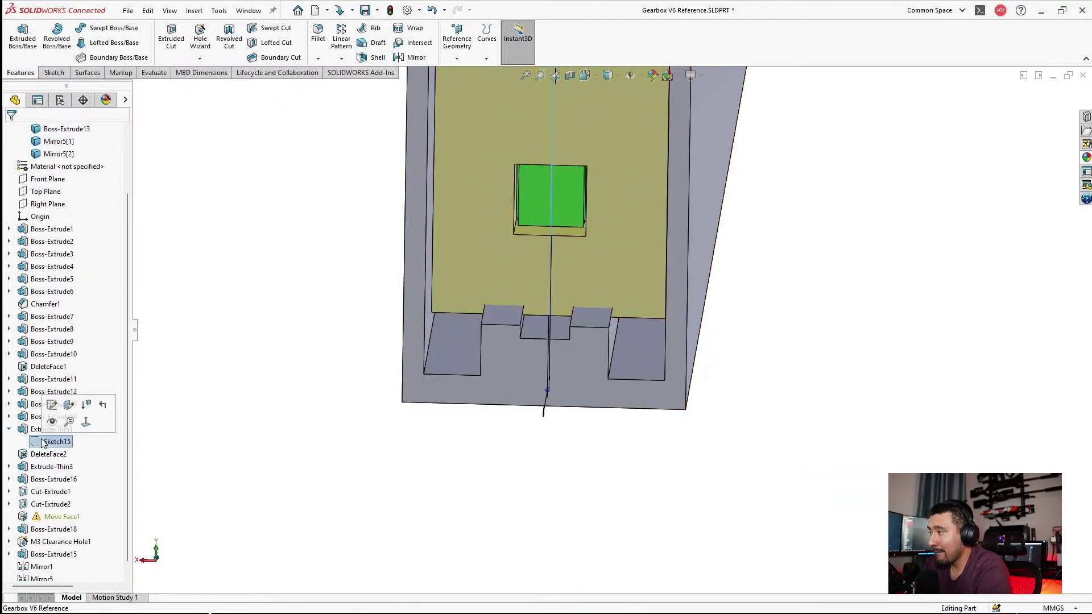
click(52, 404)
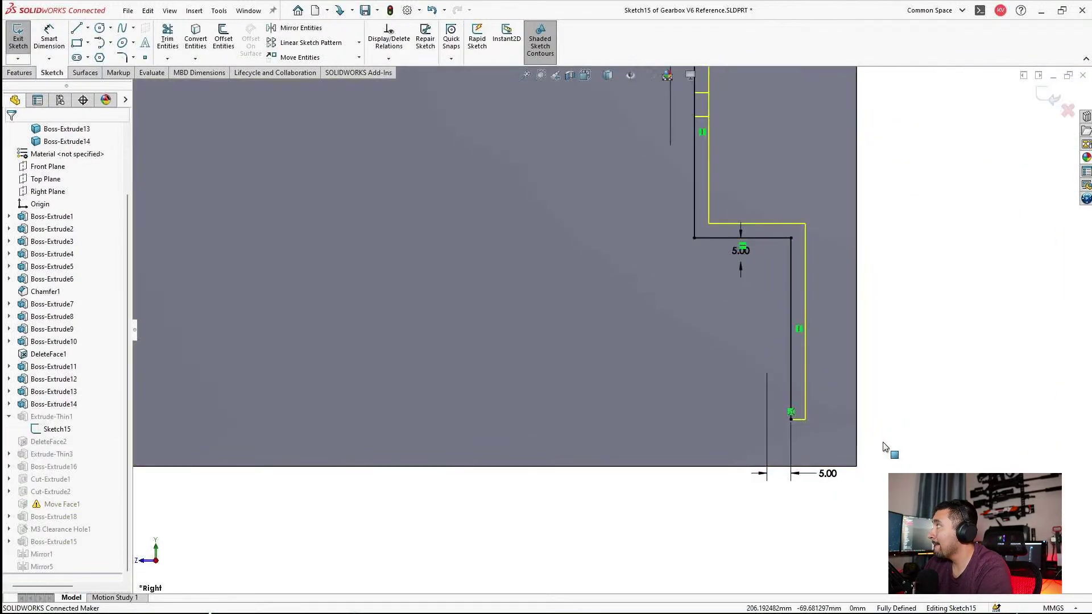
click(607, 74)
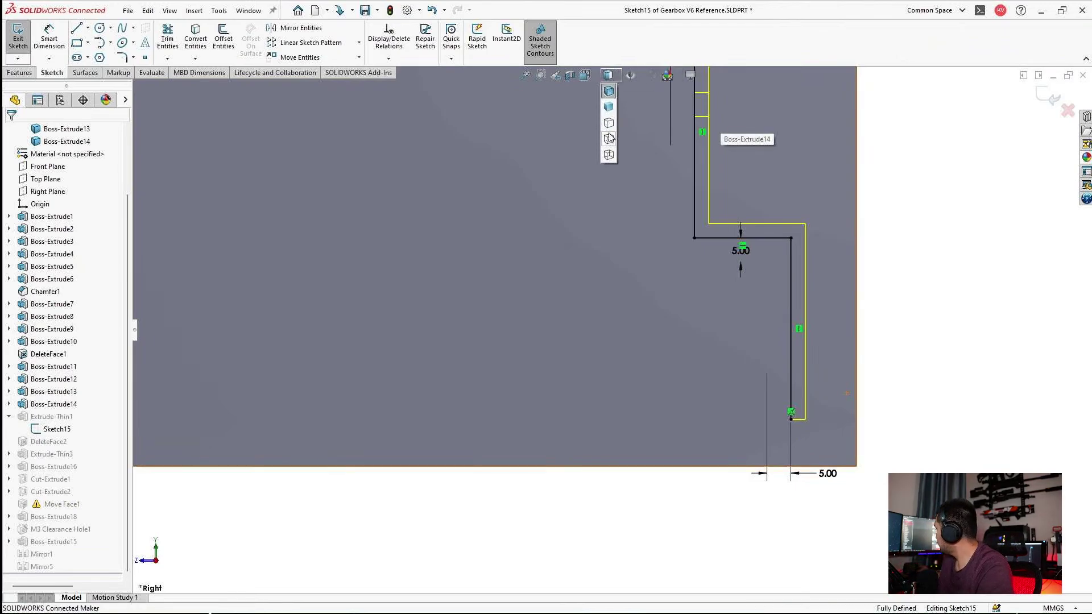
click(609, 138)
Extend the vertical profile line's lower endpoint down to the deeper corner pocket floor and exit the sketch.
scroll(796, 399, up, 5)
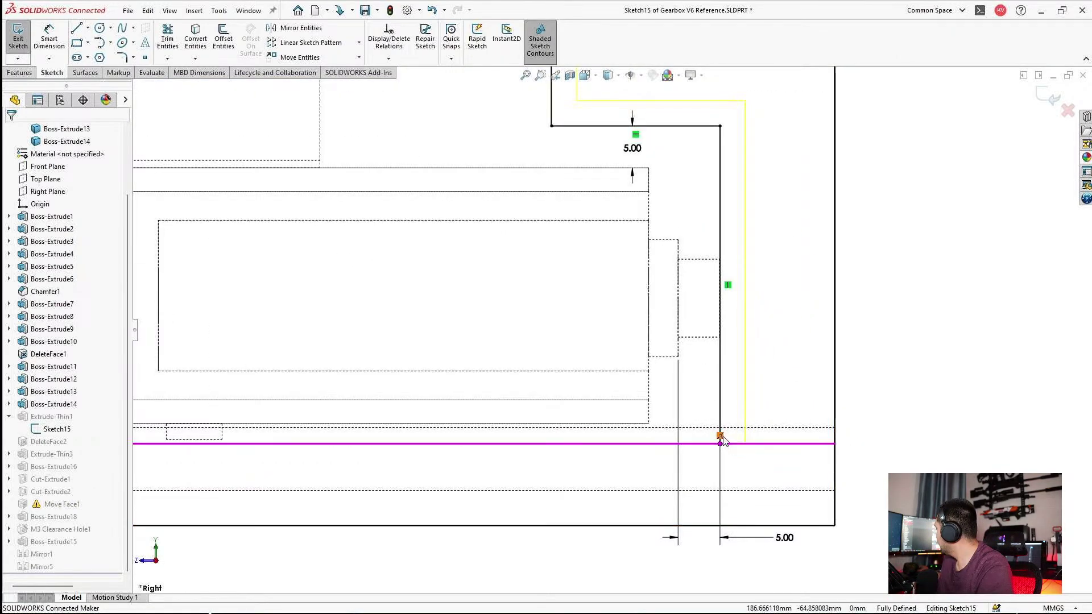
drag(721, 443, 721, 498)
click(926, 352)
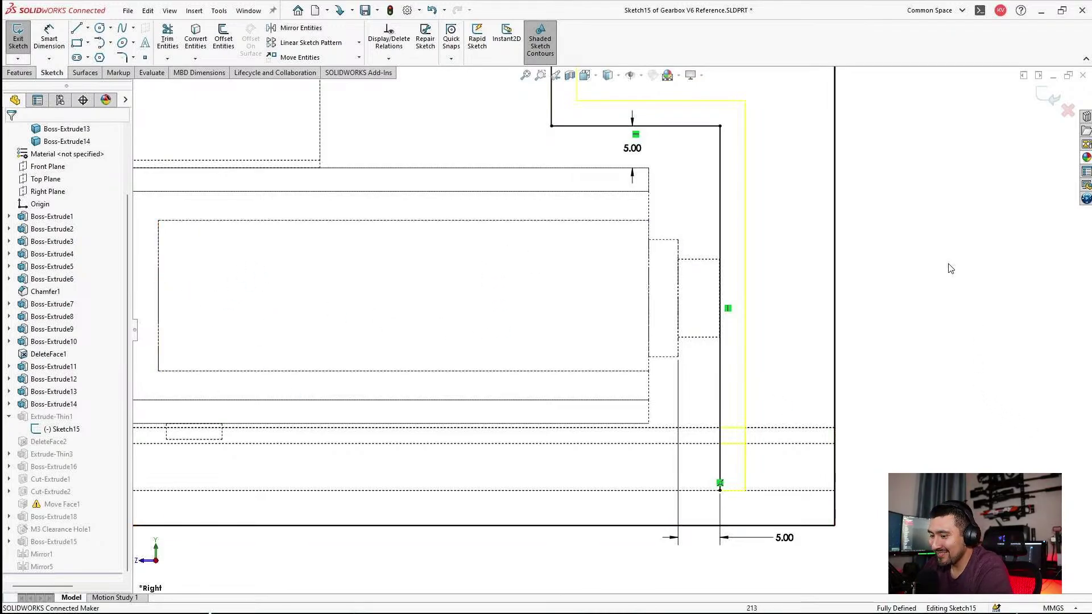
mouse_move(948, 268)
middle_down()
mouse_move(870, 236)
mouse_move(820, 297)
middle_up()
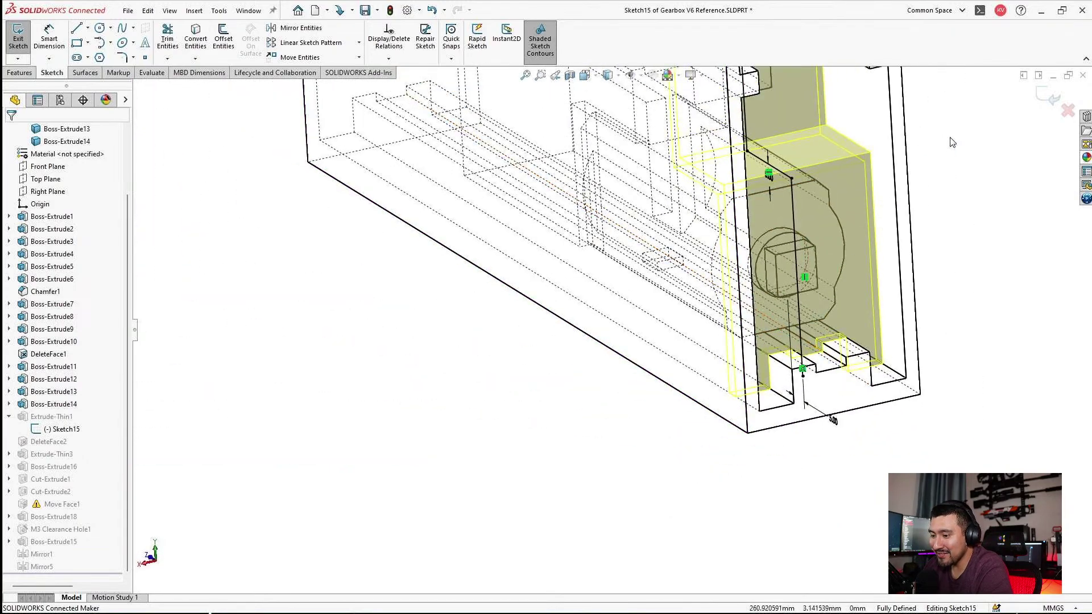
click(1046, 104)
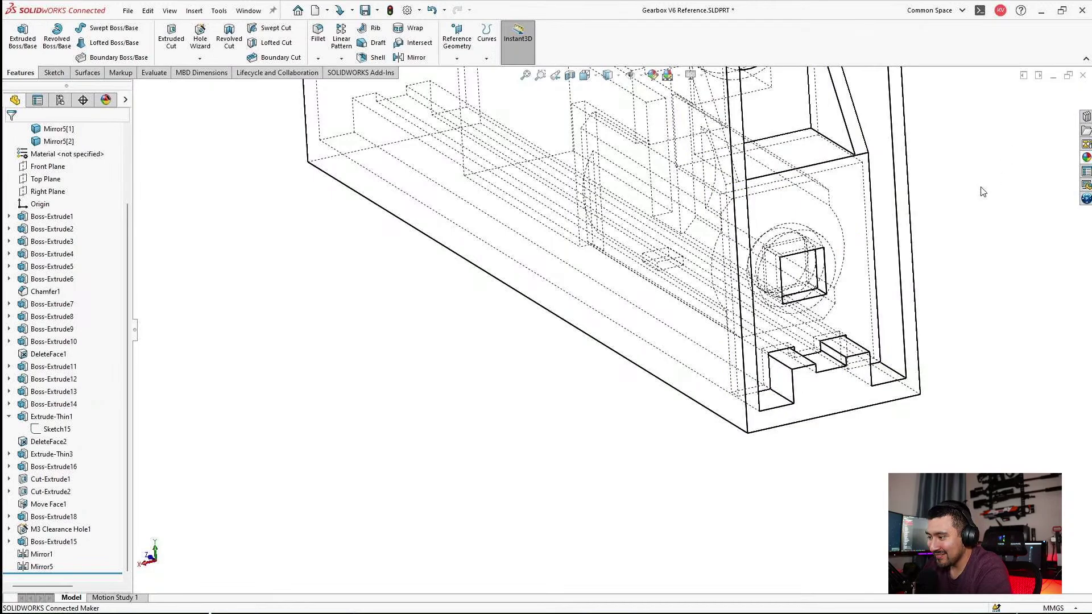
Restore the shaded display with edges and check how the end plate fills the corner pockets.
click(617, 78)
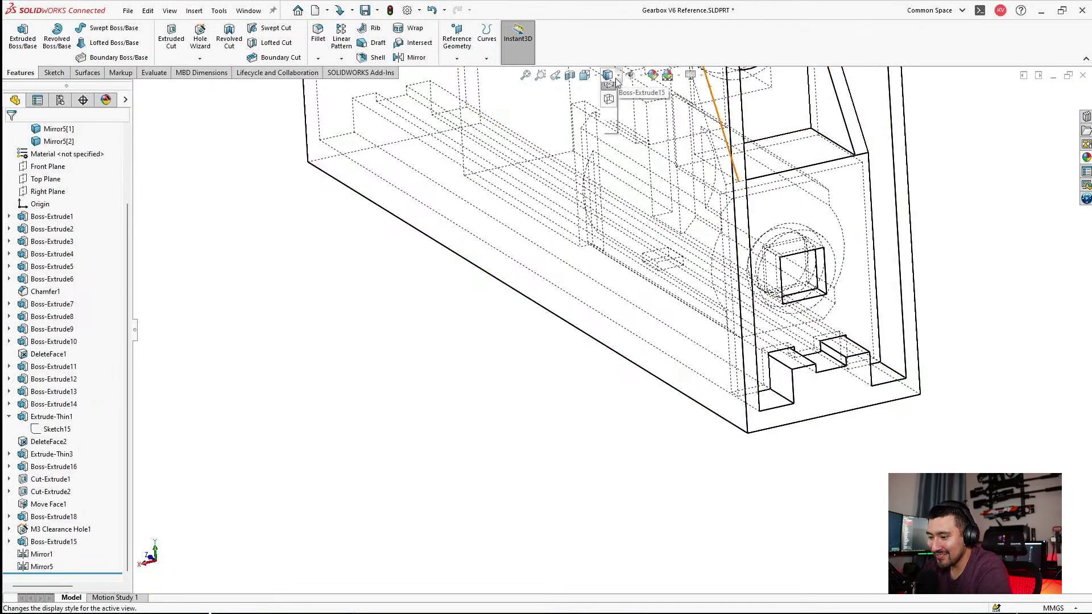
click(613, 84)
scroll(909, 317, up, 2)
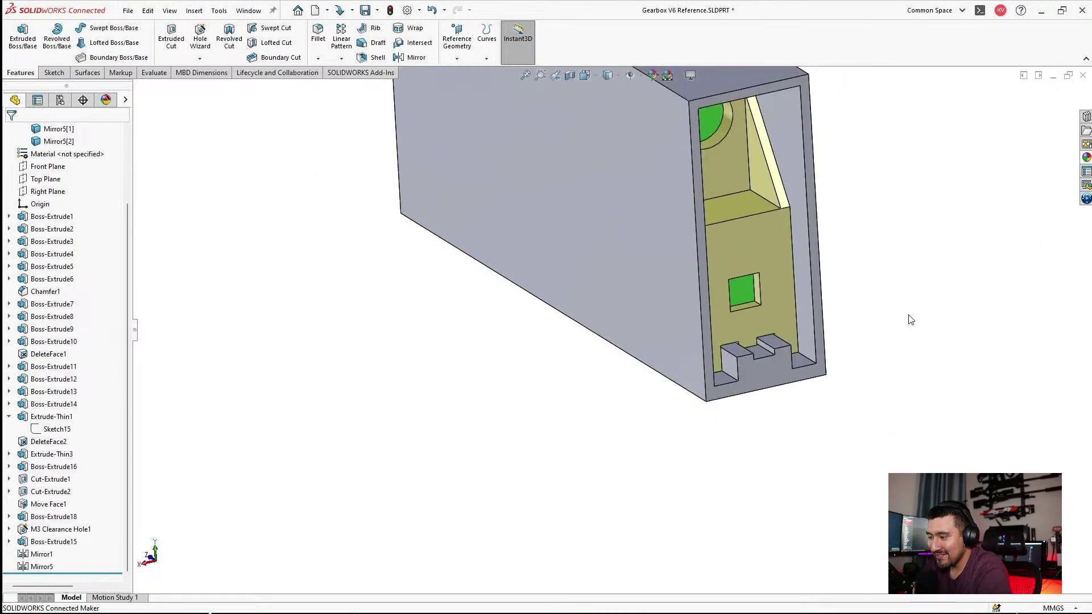
scroll(909, 316, down, 2)
middle_drag(697, 317, 664, 298)
scroll(609, 319, down, 4)
middle_drag(579, 337, 554, 344)
Hide the outer housing body and open Move Face1 for editing.
click(48, 504)
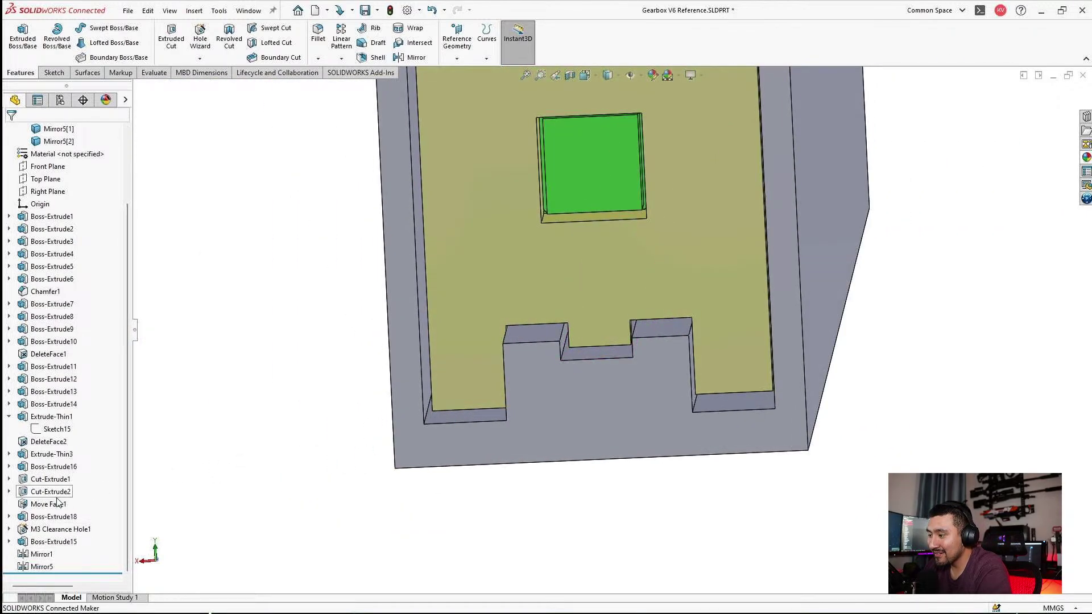
right_click(39, 508)
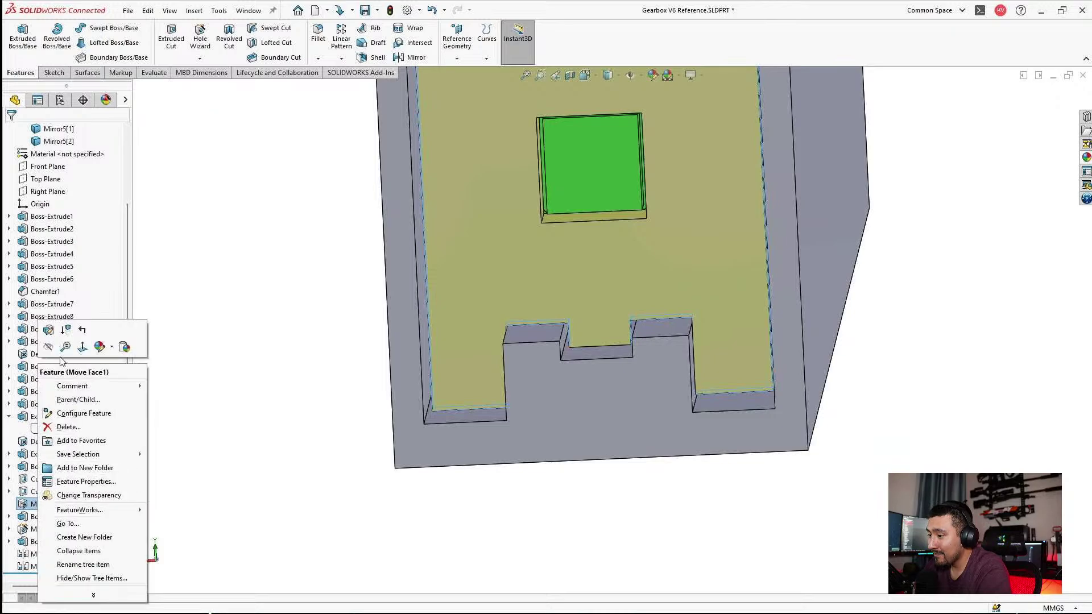
click(329, 388)
key(Tab)
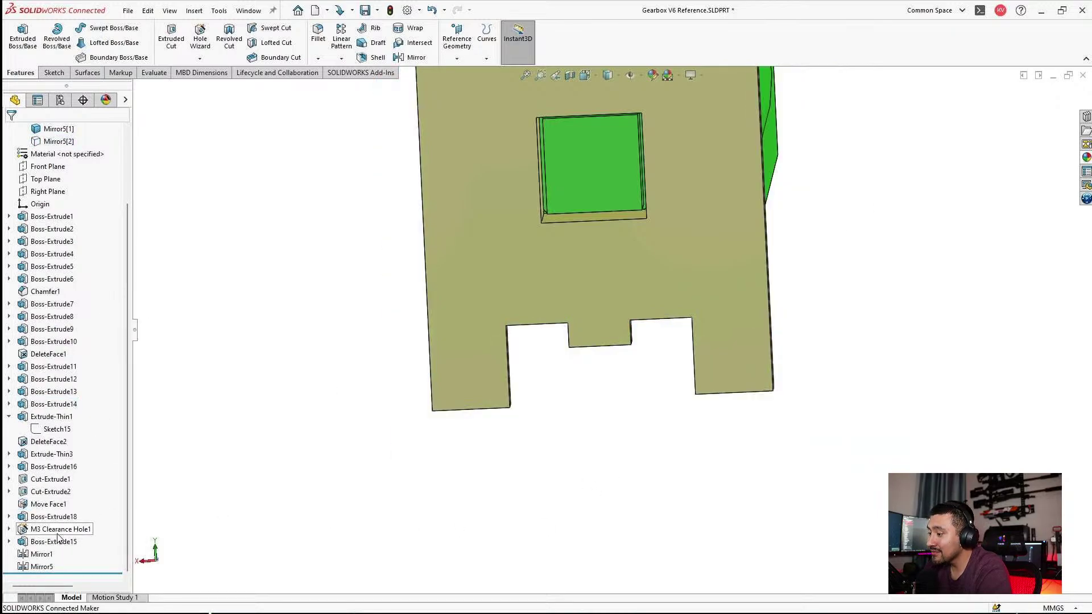
click(48, 504)
click(59, 476)
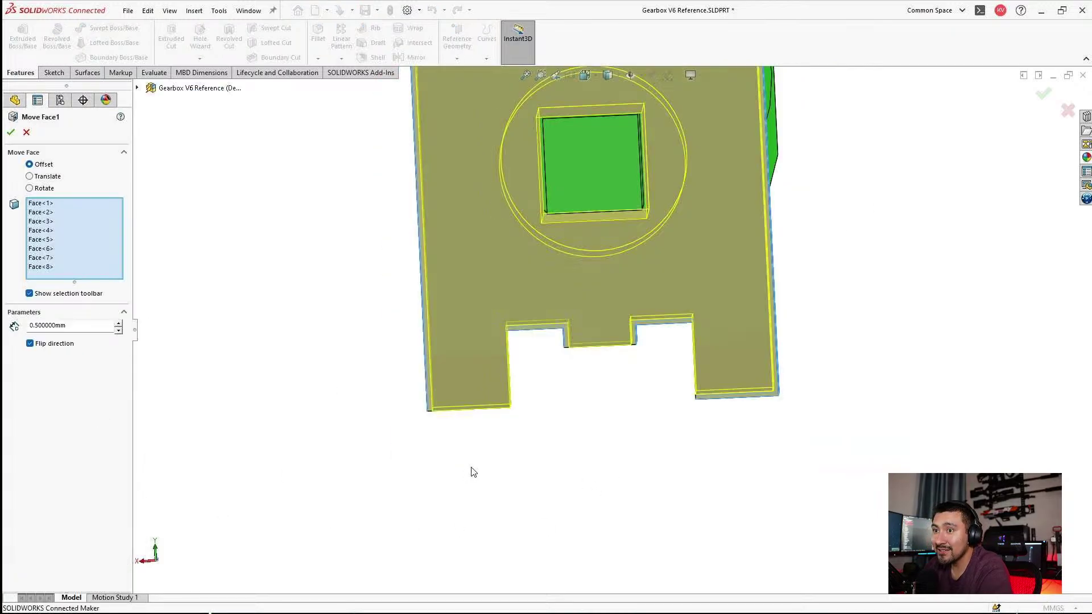
Add both legs' inner sides, the remaining leg bottom and the centre tab's bottom face to the Move Face offset and accept it.
middle_drag(471, 472, 521, 373)
click(551, 370)
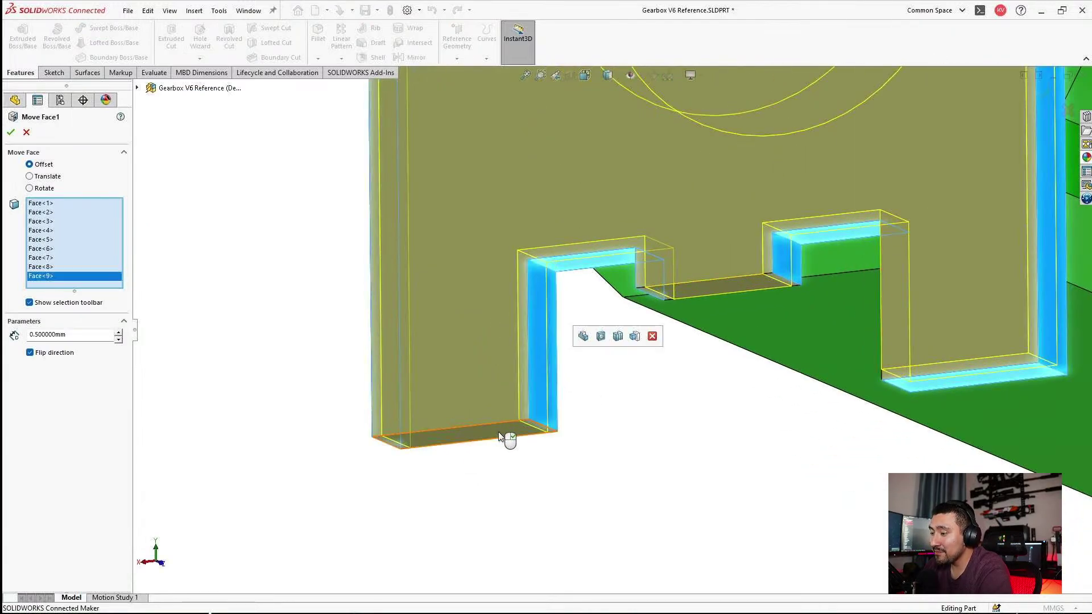
click(506, 438)
middle_drag(595, 438, 812, 318)
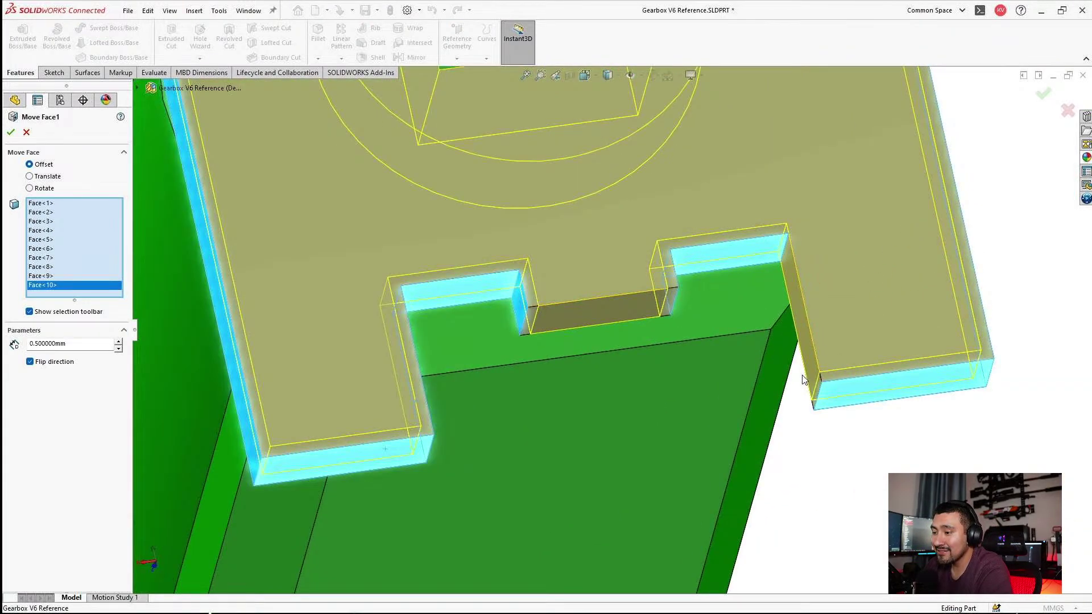
click(589, 308)
middle_drag(587, 311, 636, 381)
click(752, 344)
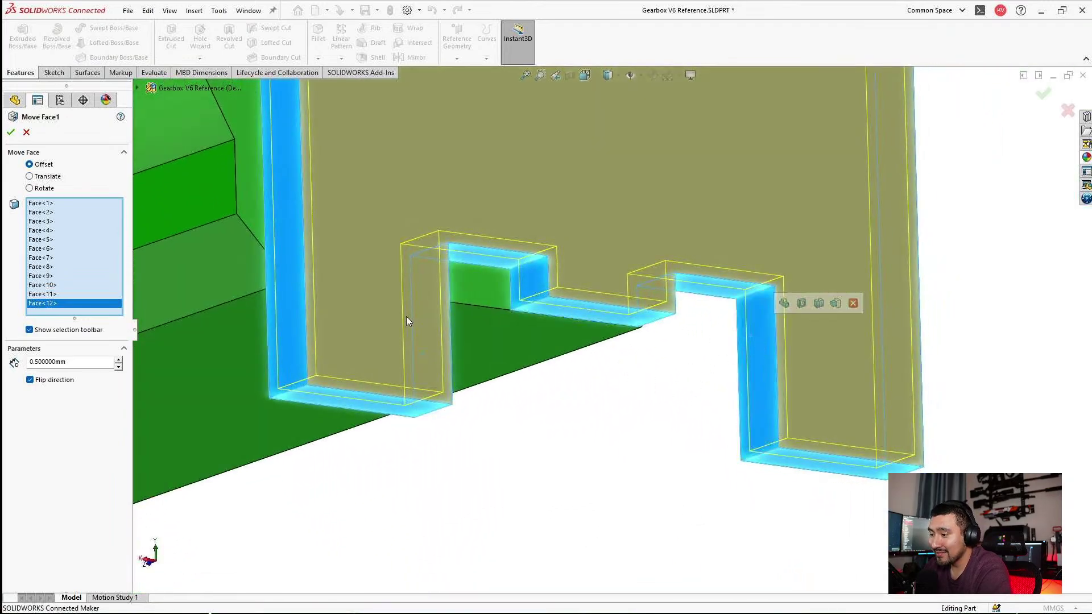
middle_drag(519, 366, 440, 418)
scroll(547, 349, up, 6)
middle_drag(540, 335, 496, 369)
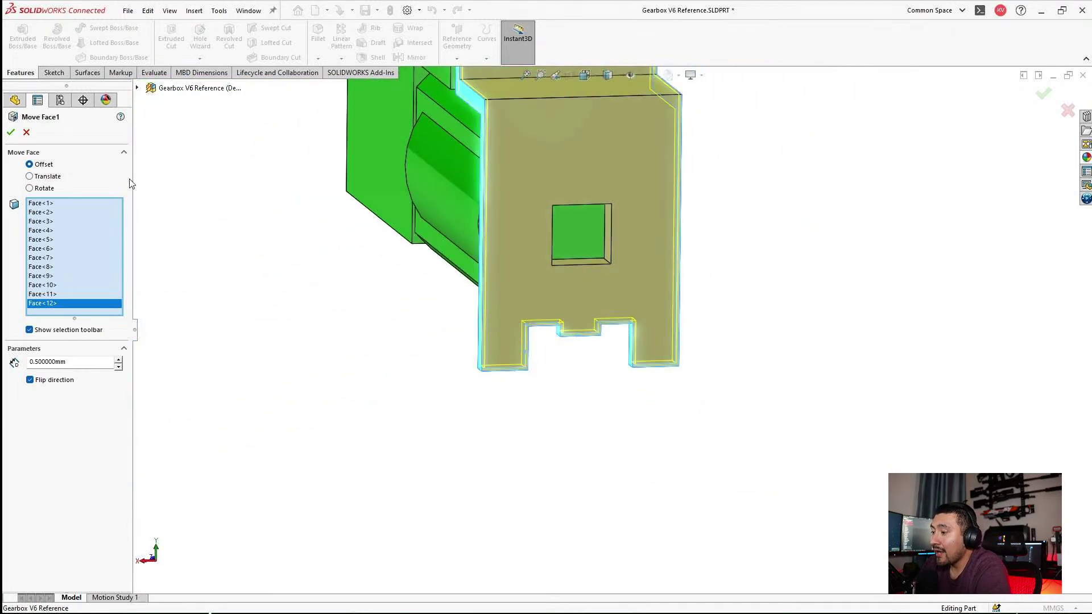
click(10, 134)
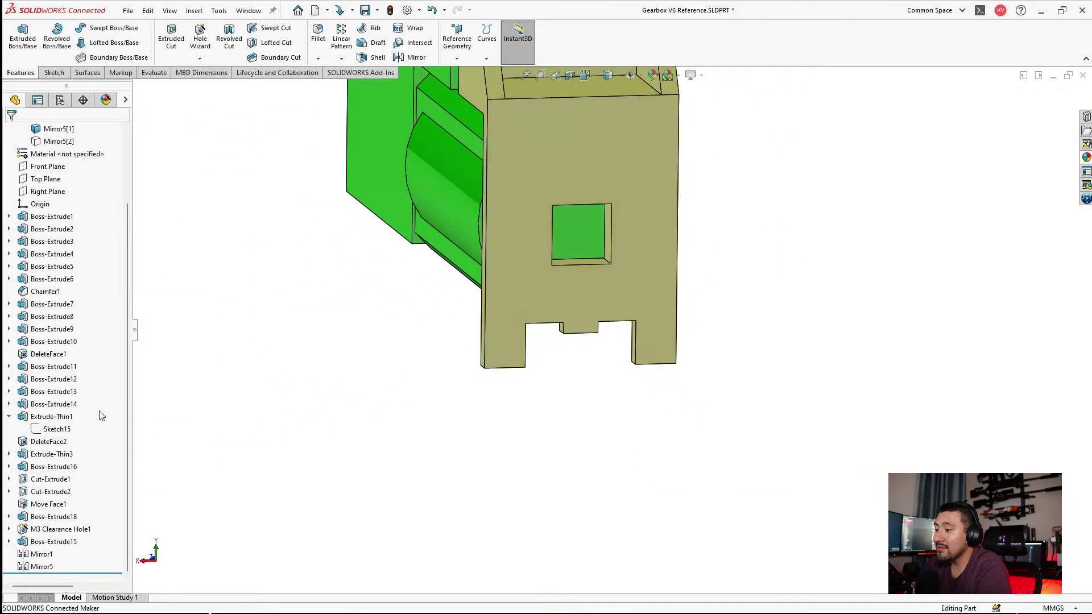
Show the outer housing body again and save the part.
scroll(51, 228, up, 3)
click(52, 229)
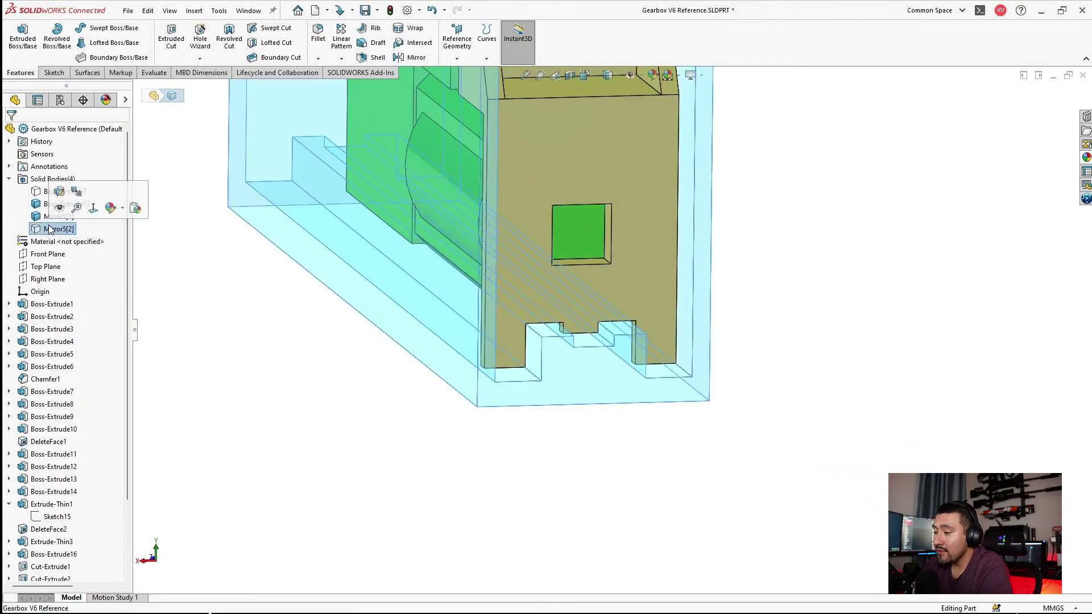
click(58, 209)
key(ctrl+s)
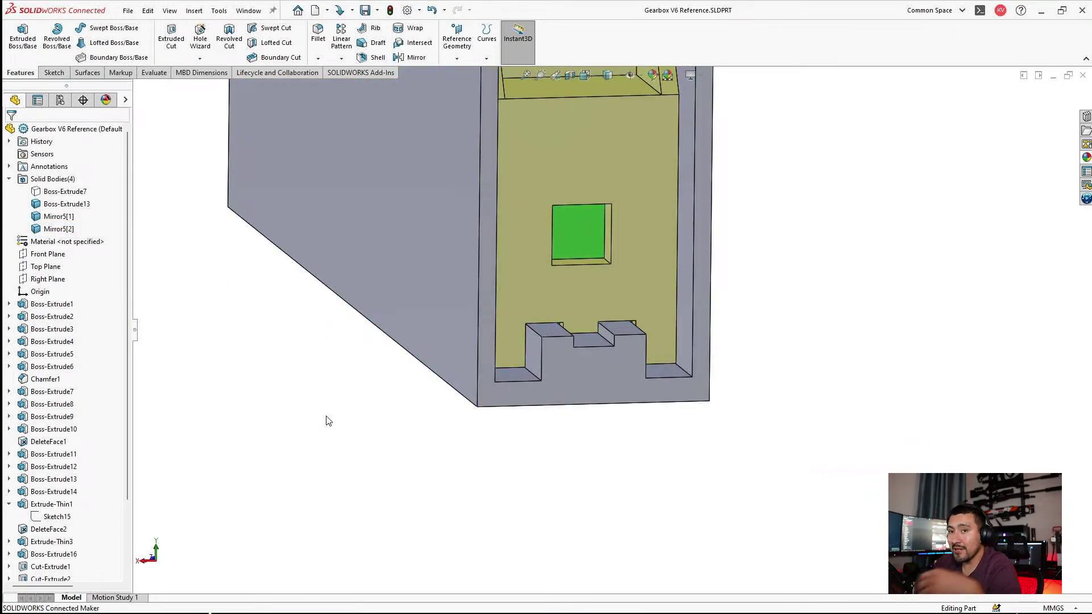
Examine the complete housing from both ends, including the end plate's clearance around the stepped floor.
middle_drag(453, 360, 798, 252)
scroll(643, 224, up, 5)
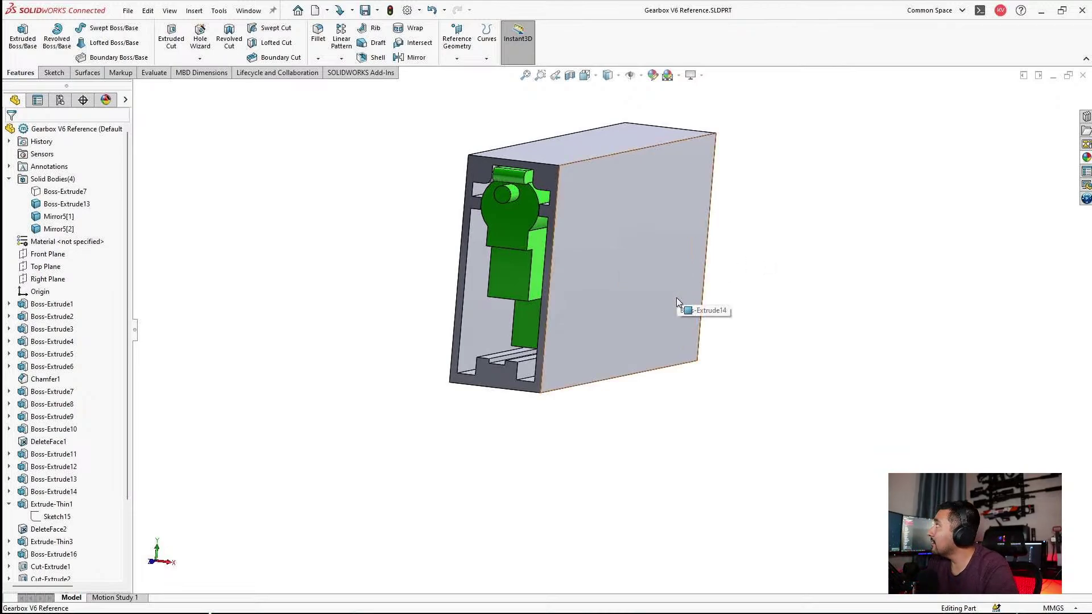
middle_drag(667, 320, 417, 411)
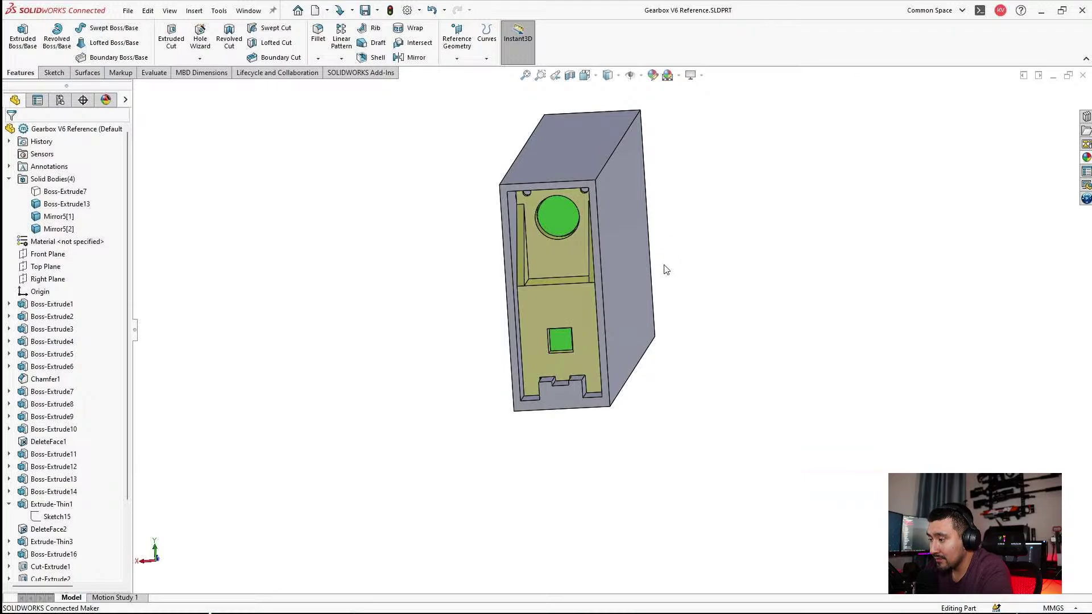
middle_drag(537, 253, 563, 222)
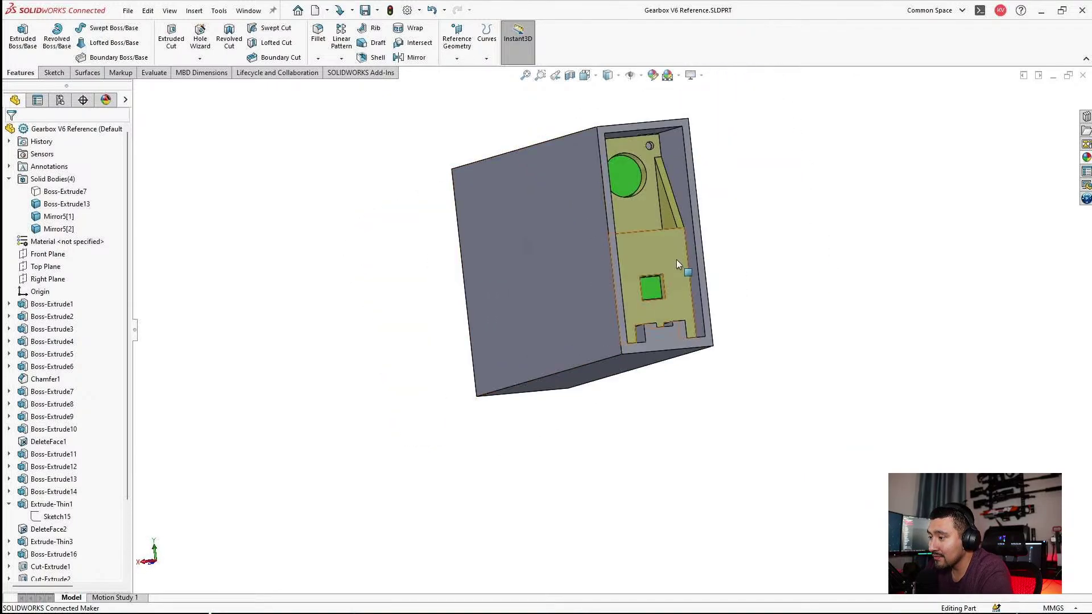
middle_drag(677, 263, 546, 334)
middle_drag(943, 360, 670, 380)
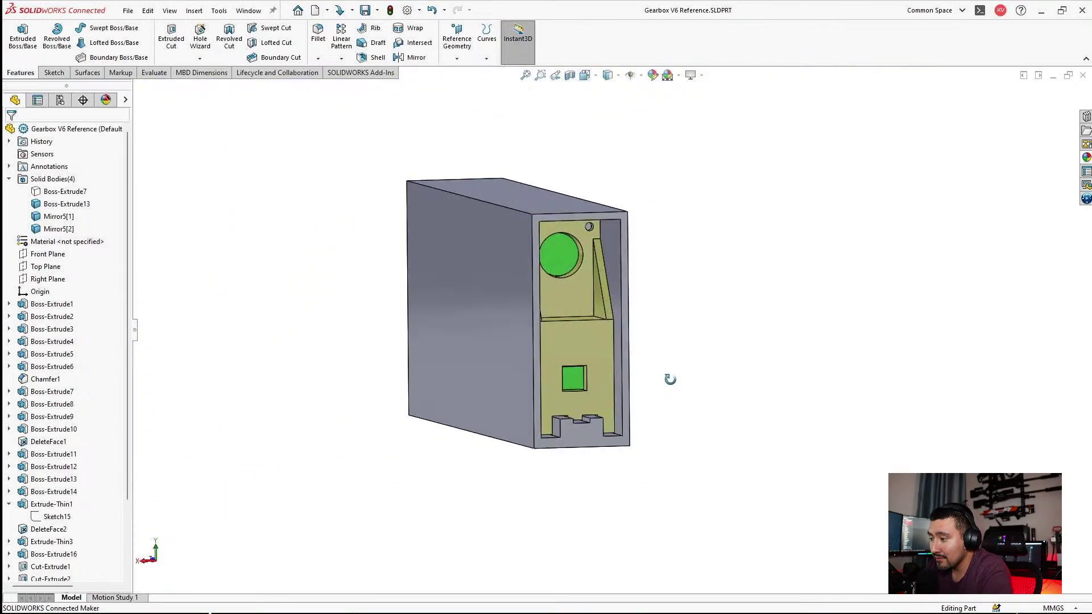
scroll(592, 418, down, 8)
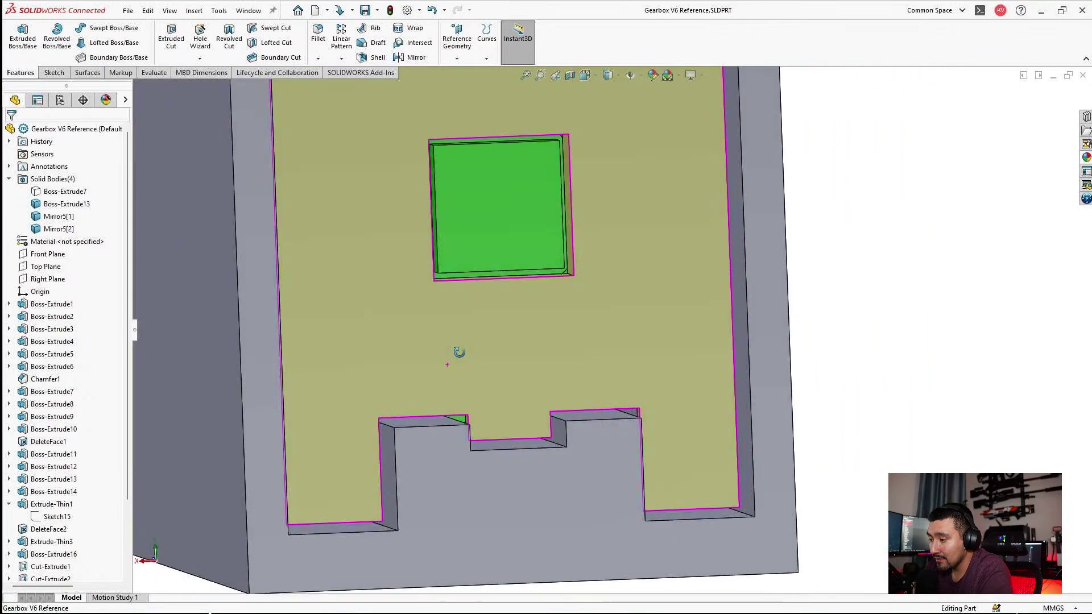
middle_drag(458, 353, 453, 363)
scroll(453, 363, up, 5)
scroll(584, 273, down, 2)
scroll(595, 216, up, 2)
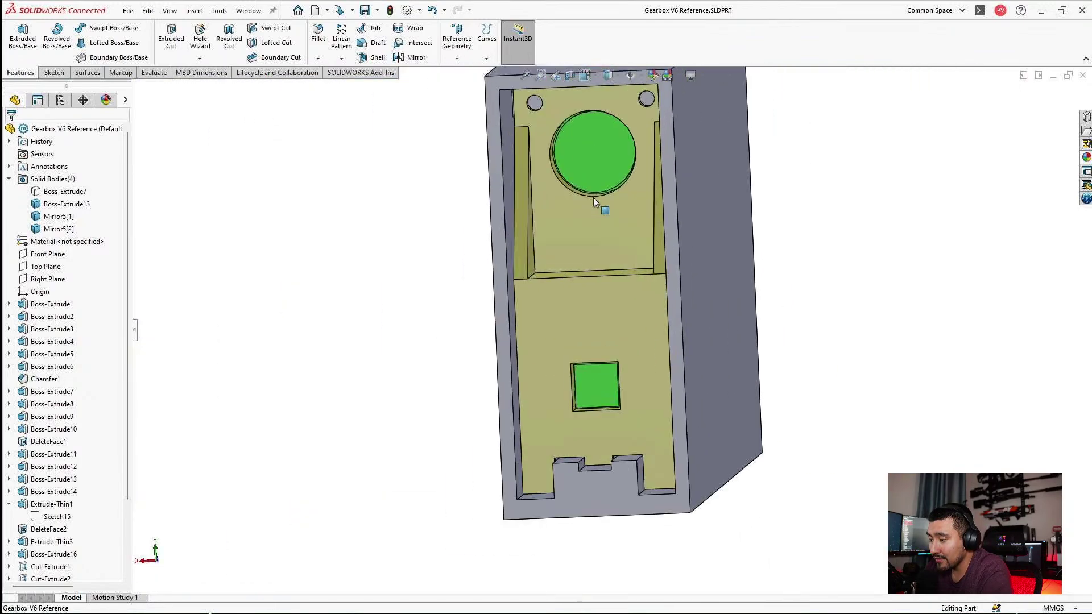
Examine the housing from its open end and open the sketch of the upper corner extrusion for editing.
scroll(593, 198, up, 2)
middle_drag(591, 302, 628, 352)
scroll(609, 198, down, 2)
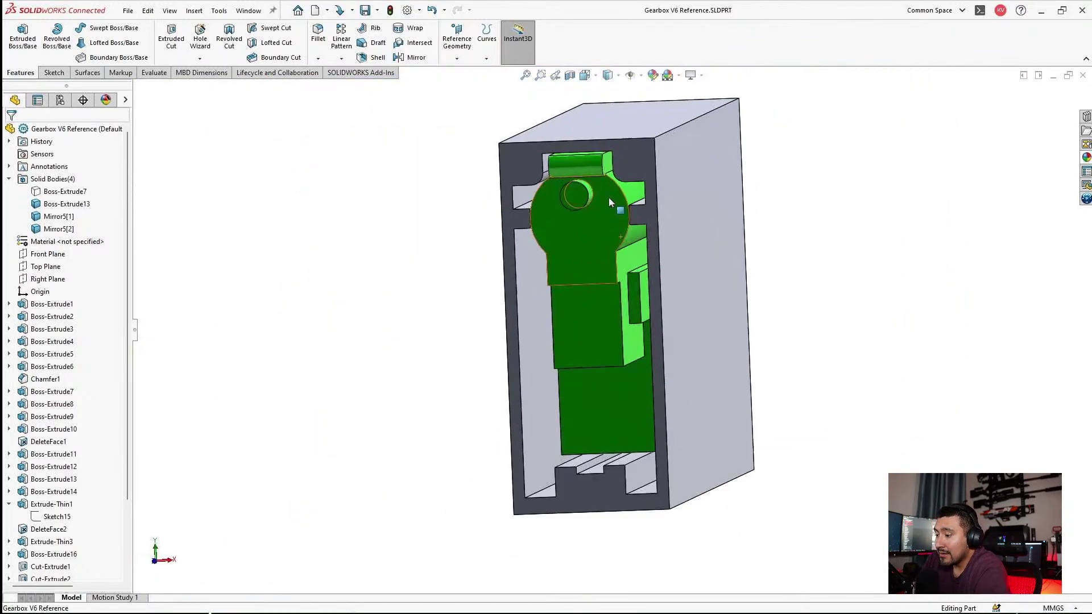
scroll(610, 203, down, 2)
middle_drag(611, 205, 637, 205)
click(647, 202)
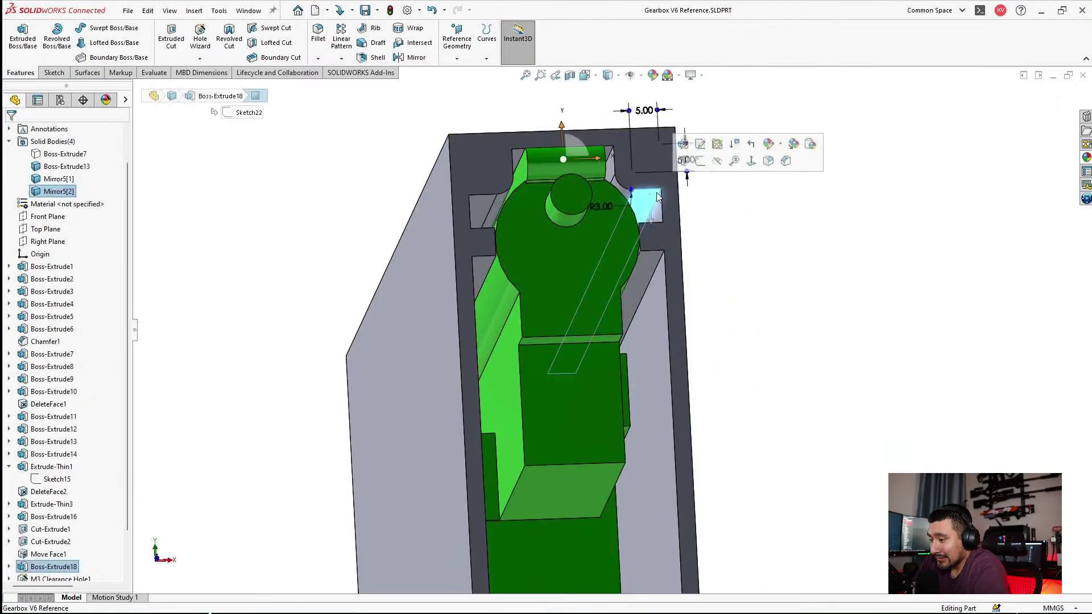
click(698, 146)
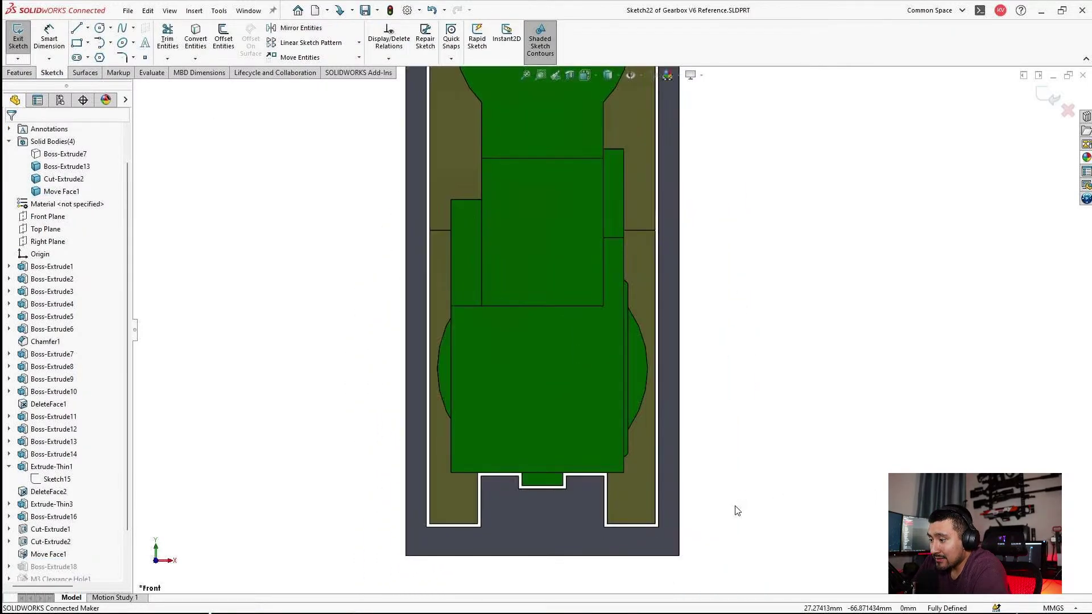
Draw a horizontal centreline about 24 mm long, running outward from the midpoint of the housing's right outer edge.
scroll(709, 435, down, 2)
scroll(662, 364, up, 4)
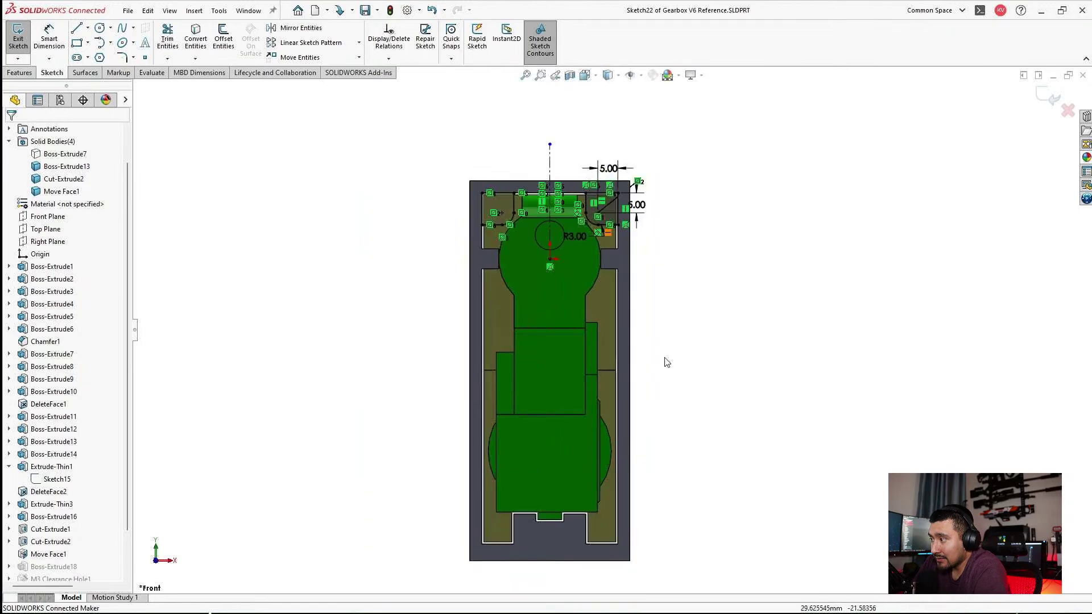
scroll(634, 334, down, 1)
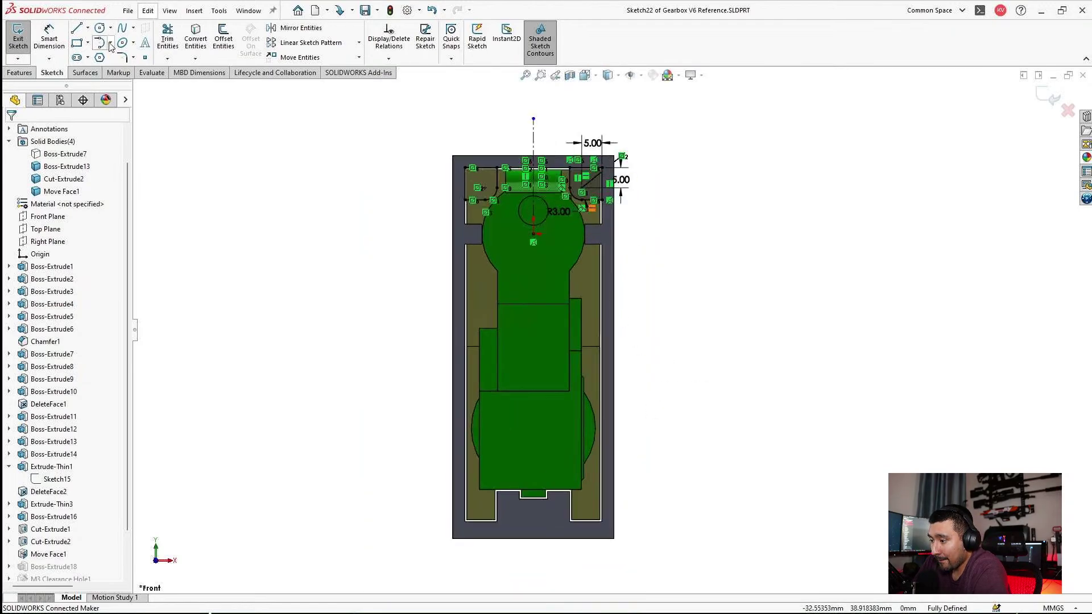
click(87, 27)
click(105, 53)
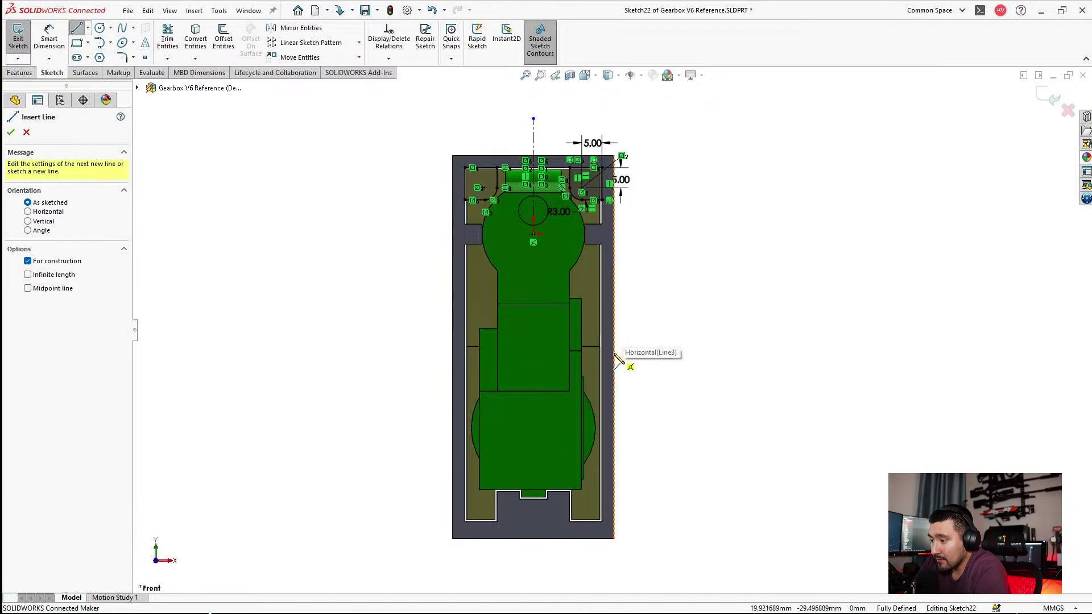
click(613, 346)
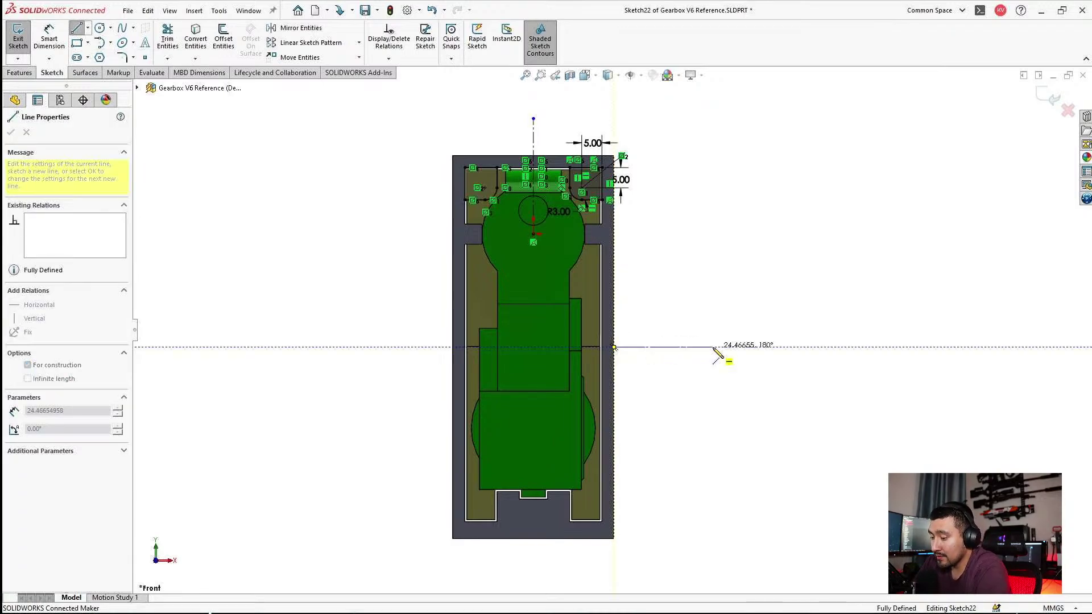
click(713, 346)
key(Escape)
scroll(696, 160, up, 2)
drag(660, 130, 507, 258)
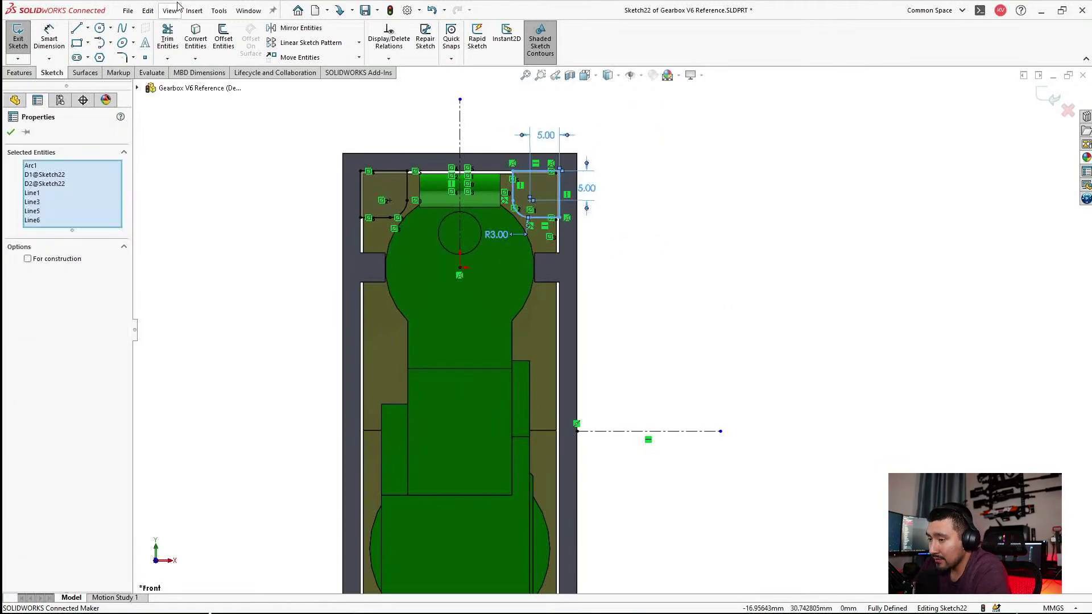
click(301, 28)
click(49, 307)
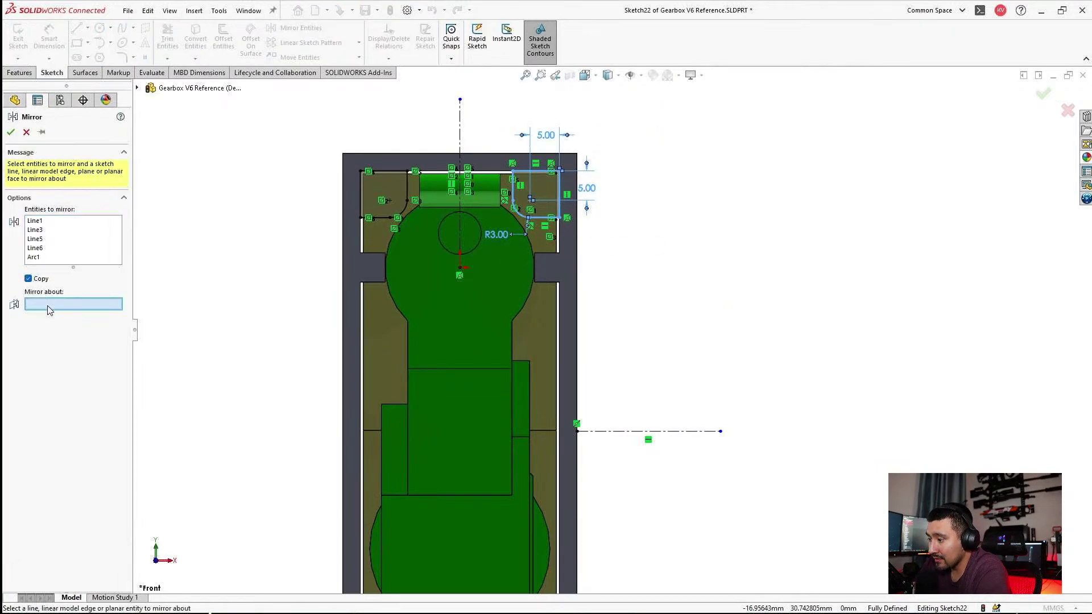
scroll(698, 453, up, 3)
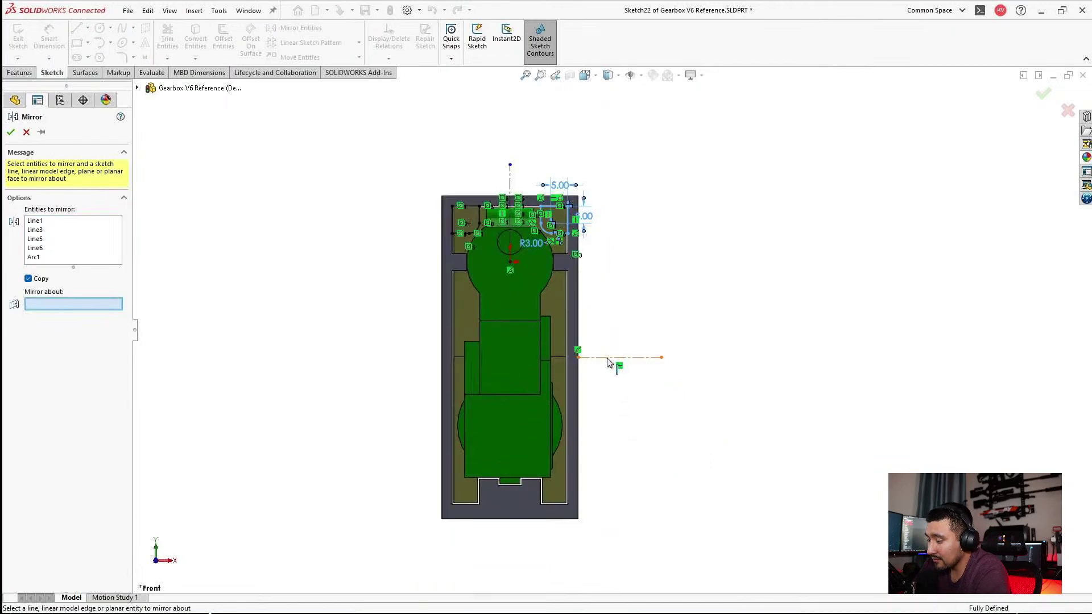
click(618, 359)
scroll(568, 480, down, 5)
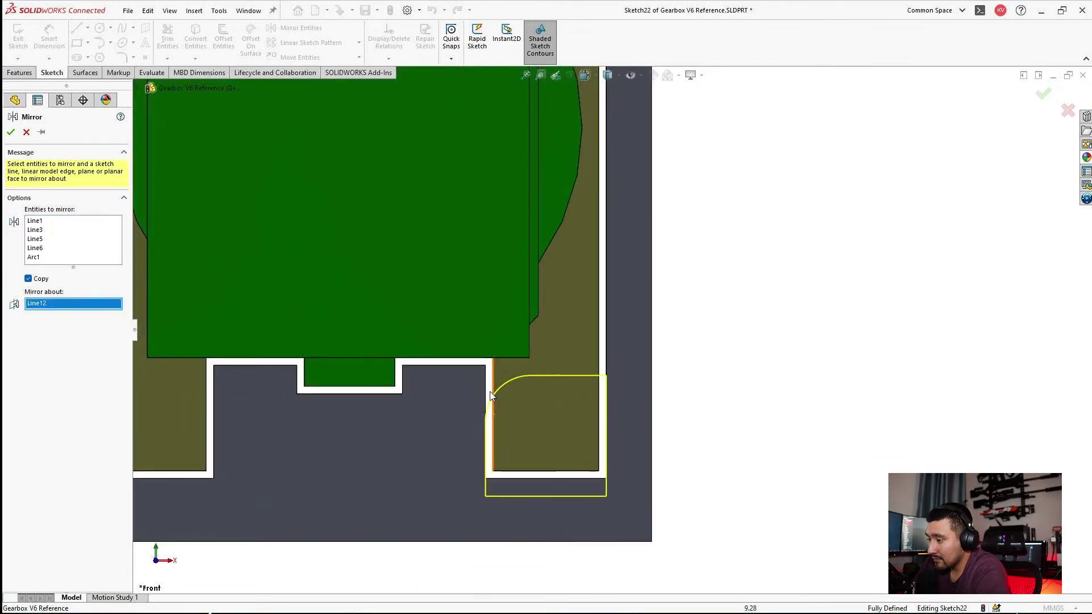
scroll(607, 330, up, 3)
scroll(620, 336, up, 4)
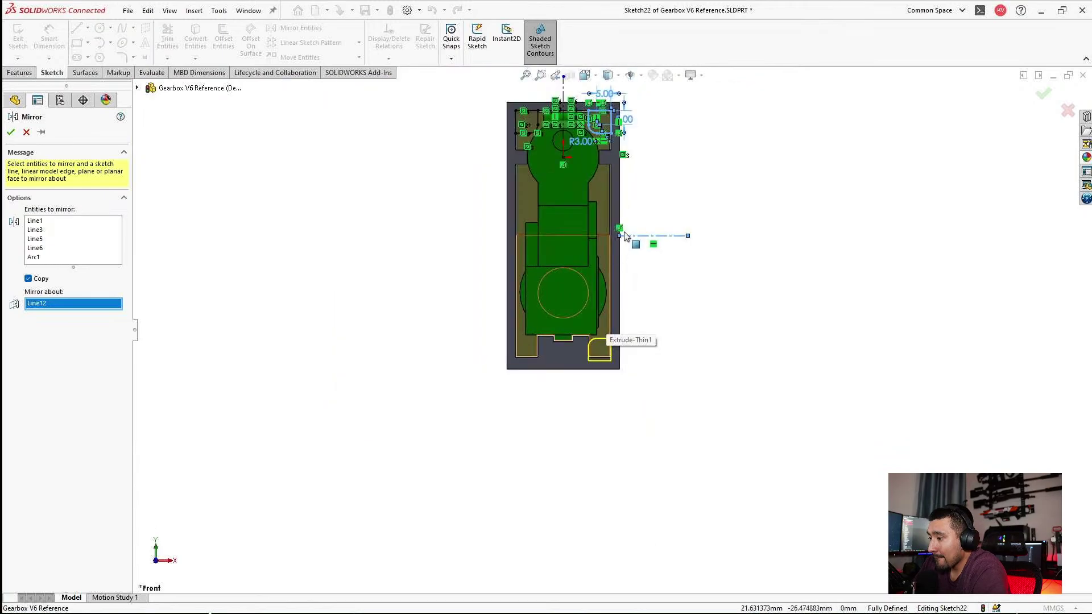
scroll(620, 338, down, 3)
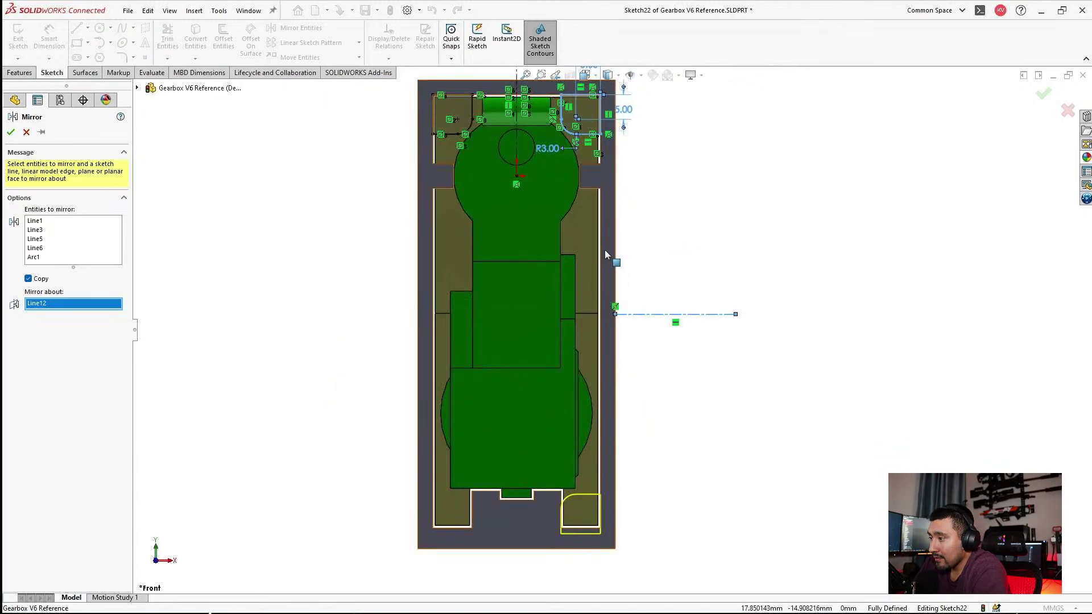
scroll(540, 501, down, 3)
scroll(565, 484, up, 3)
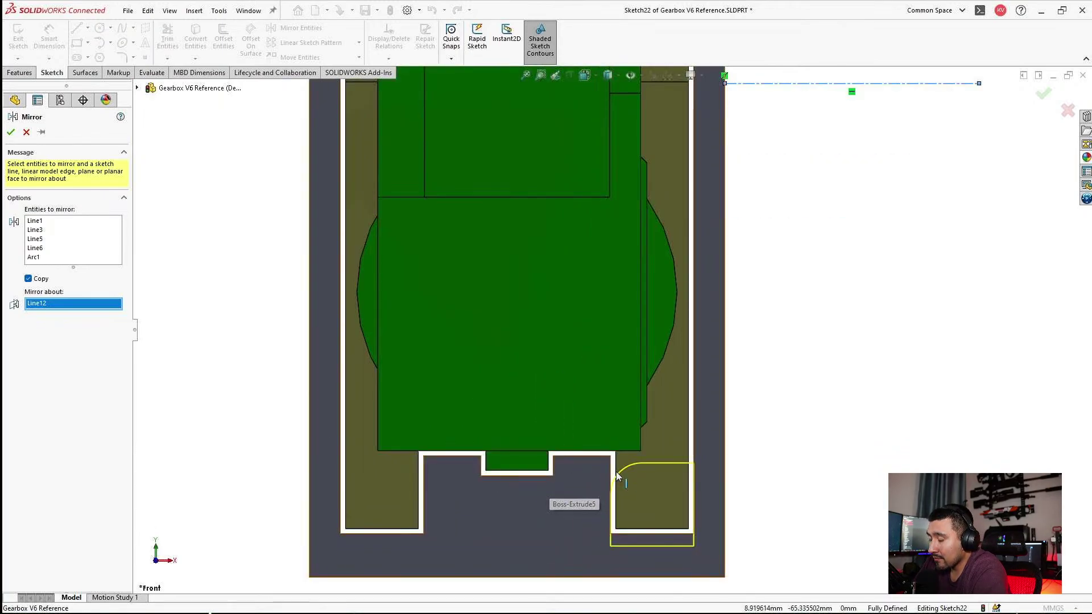
scroll(563, 341, down, 1)
scroll(562, 299, up, 1)
key(Escape)
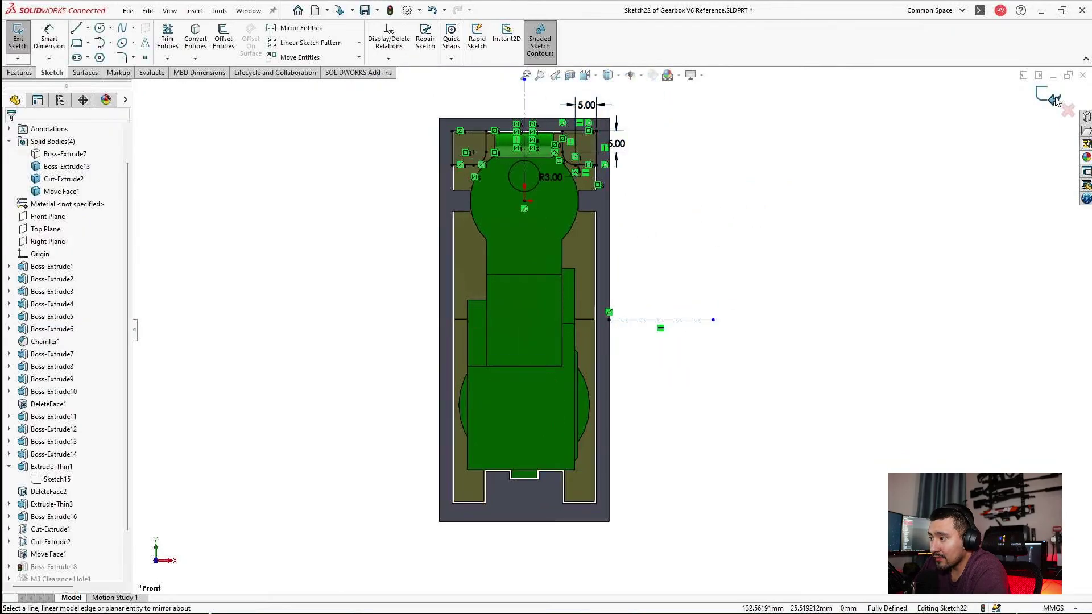
Leave the corner sketch, open the bottom wall's sketch and set the raised centre block's width to 10 mm.
click(1048, 93)
scroll(524, 487, down, 5)
mouse_move(523, 481)
middle_down()
mouse_move(501, 492)
mouse_move(566, 426)
middle_up()
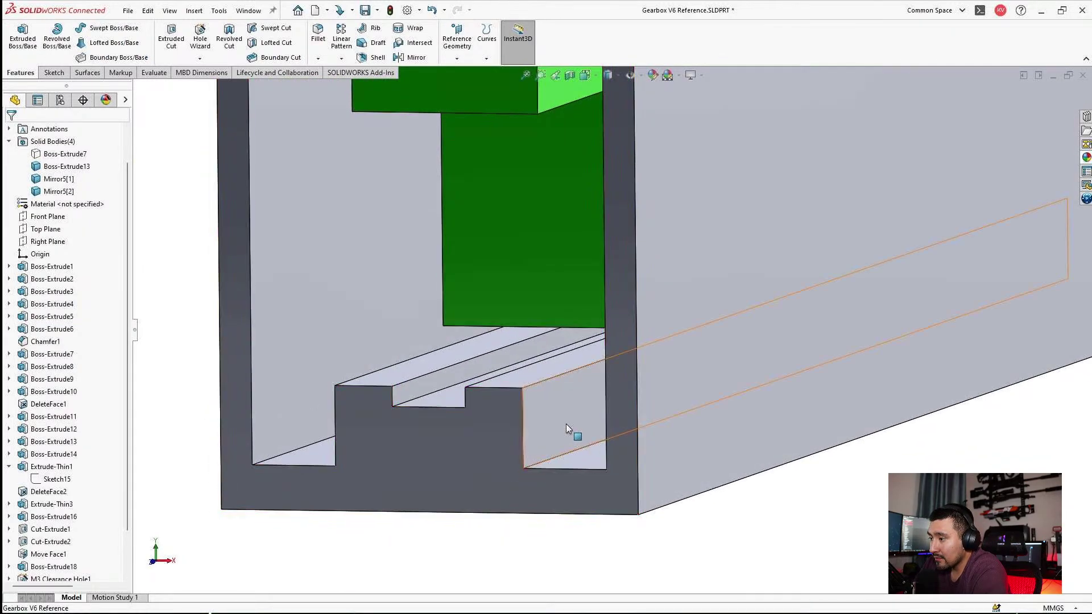
click(568, 428)
click(624, 375)
double_click(501, 396)
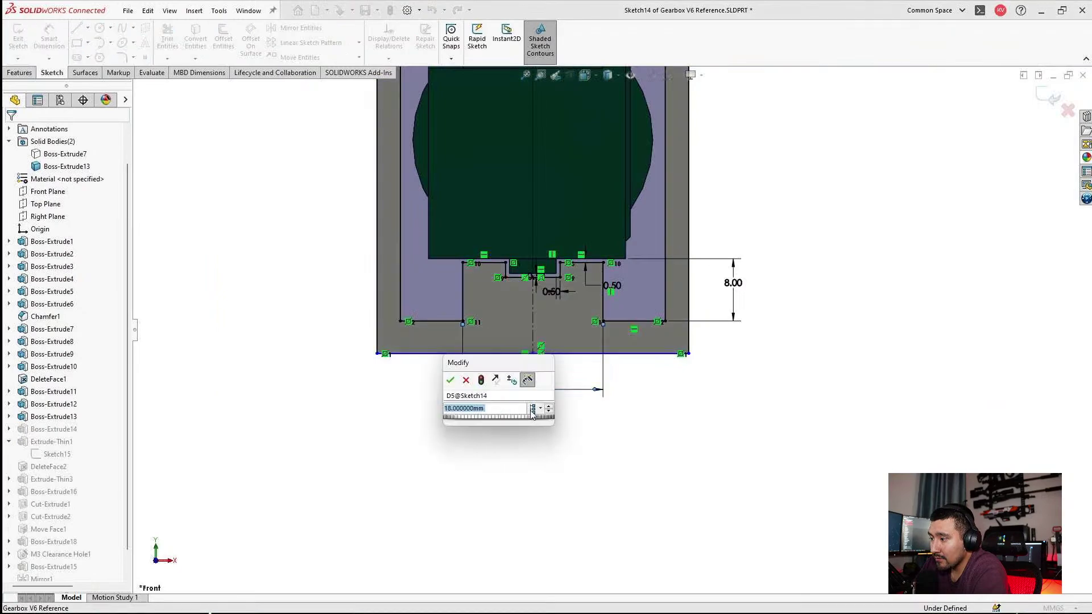
text(10)
key(Return)
Dimension the bottom wall's thickness beneath the corner pockets as 3 mm and leave the sketch.
scroll(614, 222, down, 2)
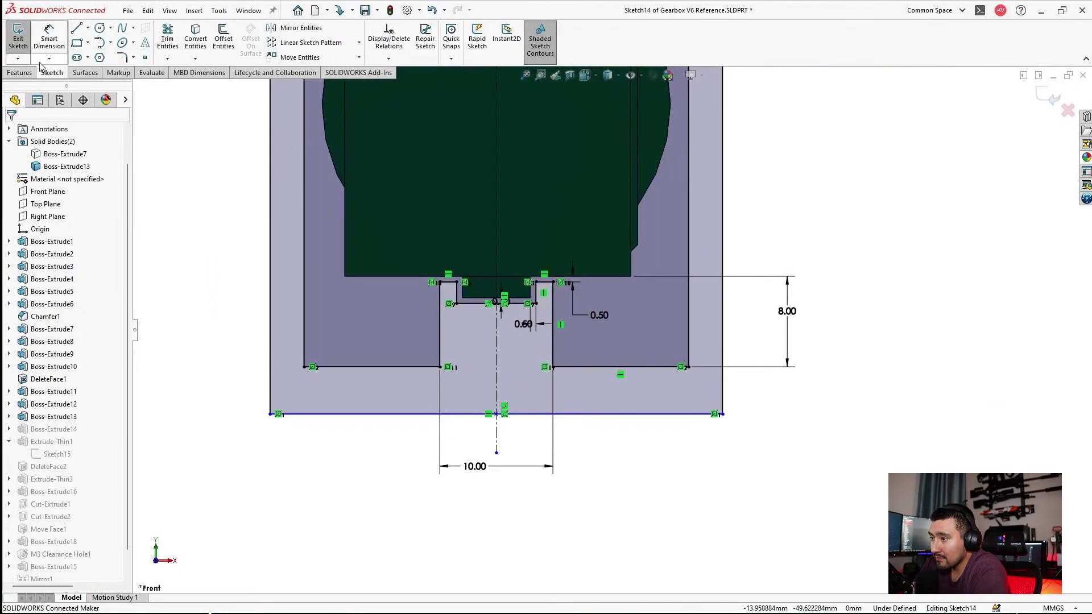
click(46, 44)
click(639, 414)
click(638, 367)
click(637, 449)
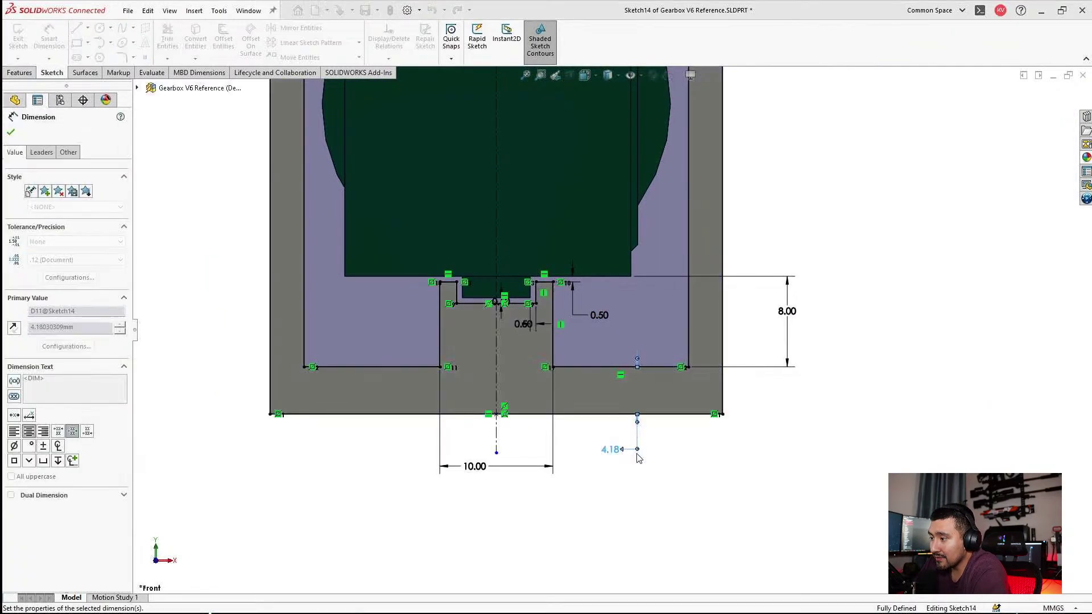
text(3)
key(Return)
scroll(765, 336, up, 5)
click(1048, 98)
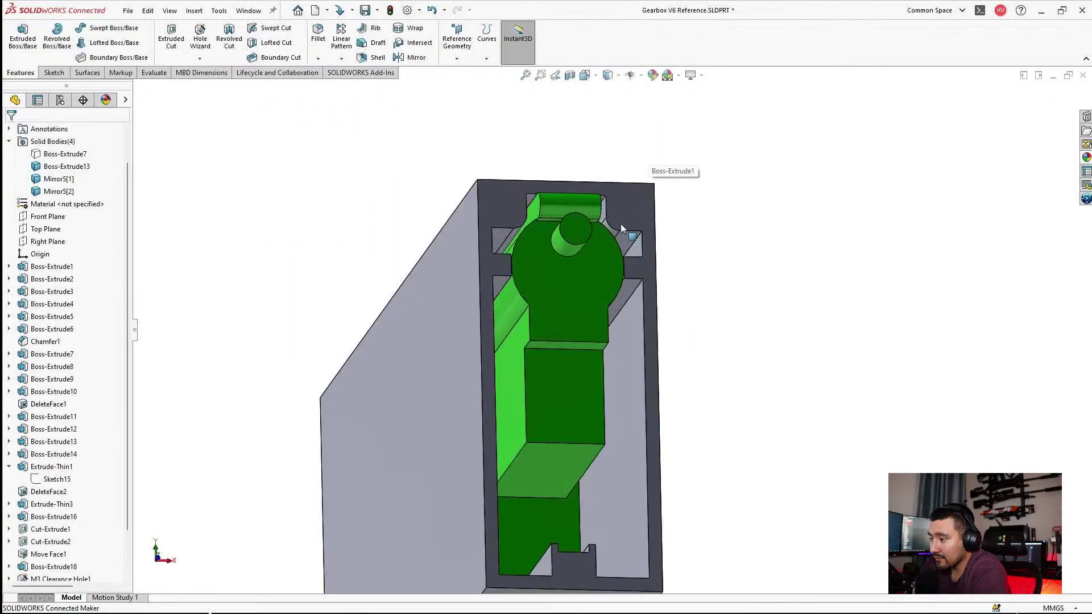
Reopen the corner extrusion's sketch, mirror both upper corner profiles about the horizontal centreline to the lower corners, and leave the sketch.
click(627, 237)
click(678, 183)
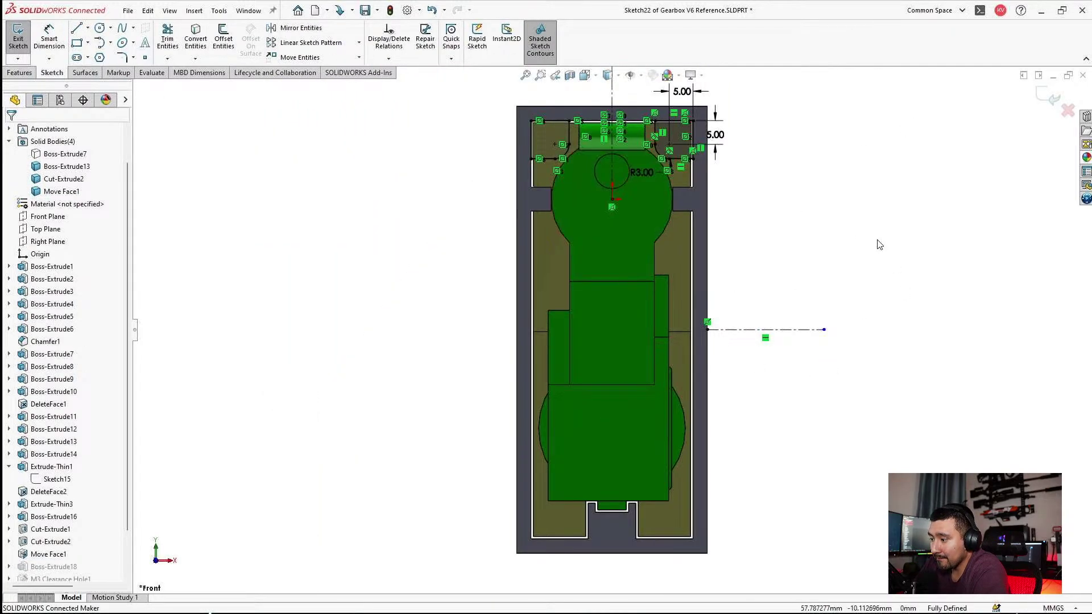
mouse_move(774, 113)
mouse_down()
mouse_move(592, 243)
mouse_move(501, 263)
mouse_up()
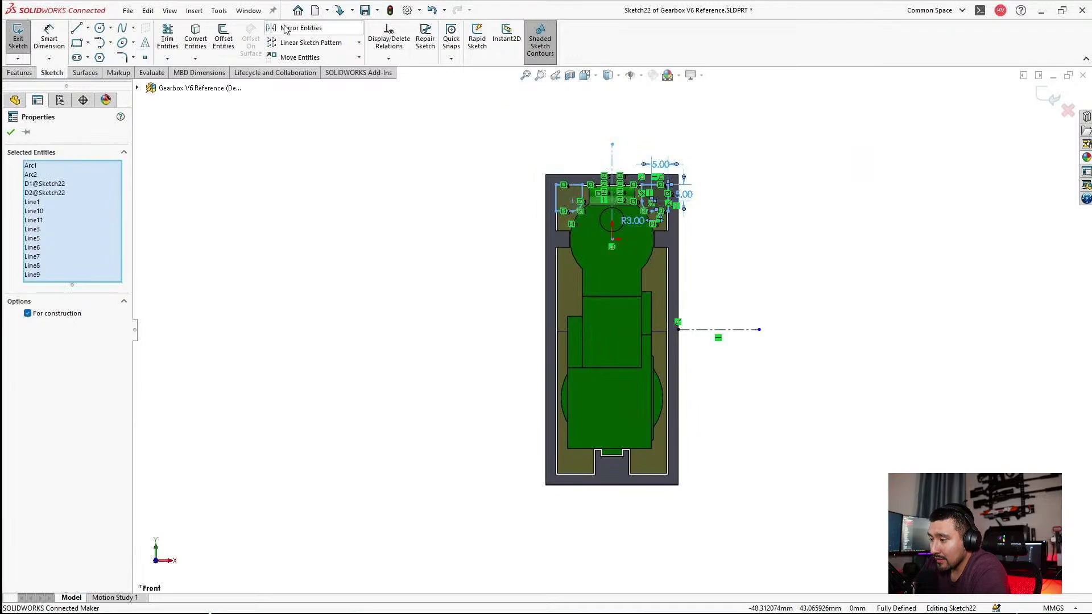
click(407, 296)
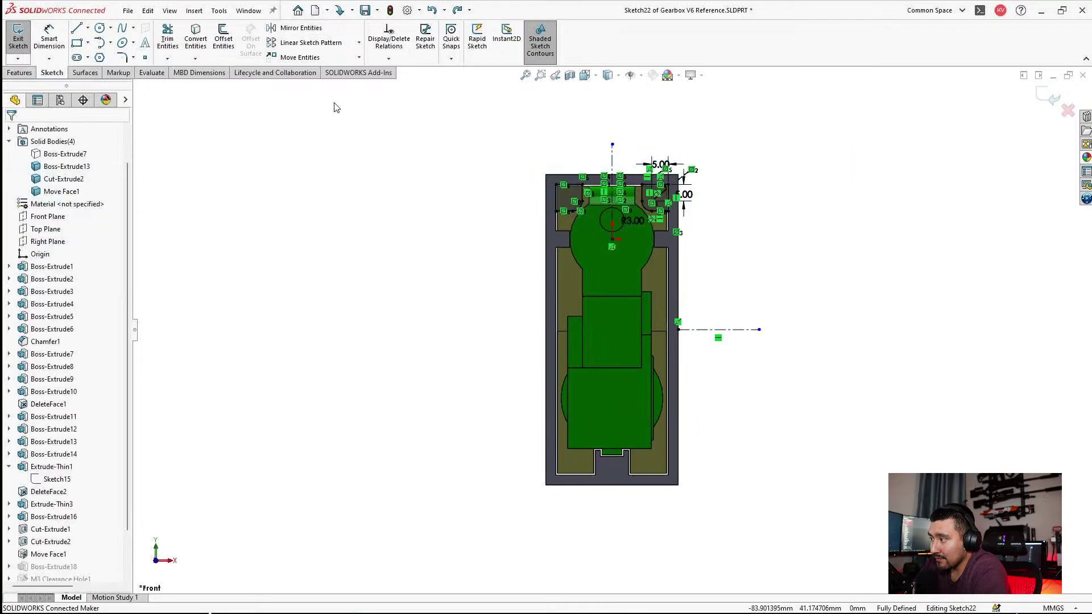
click(301, 28)
drag(679, 170, 554, 219)
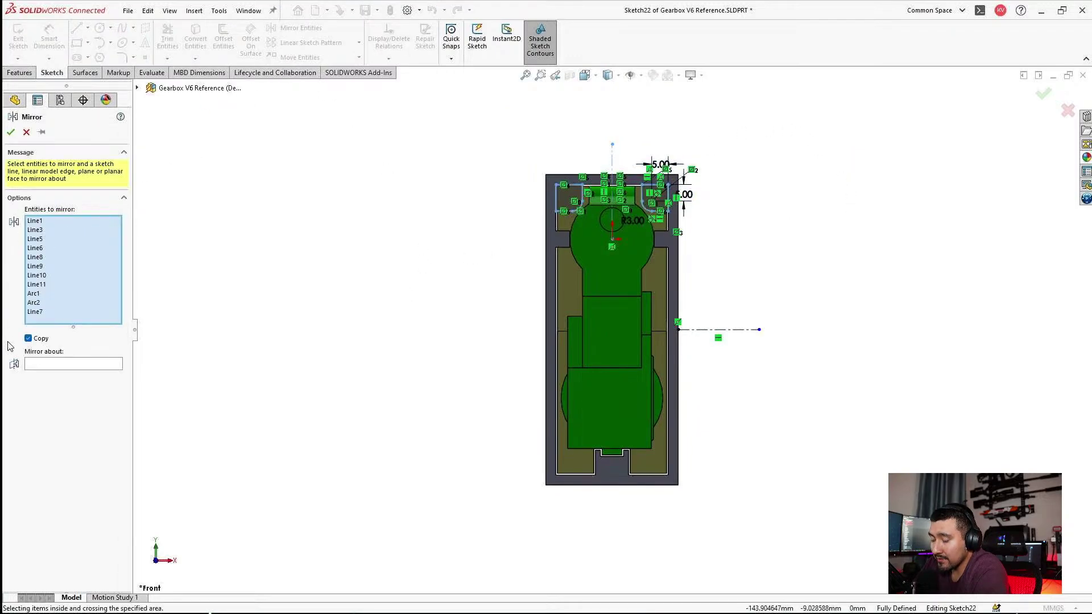
click(53, 364)
click(679, 331)
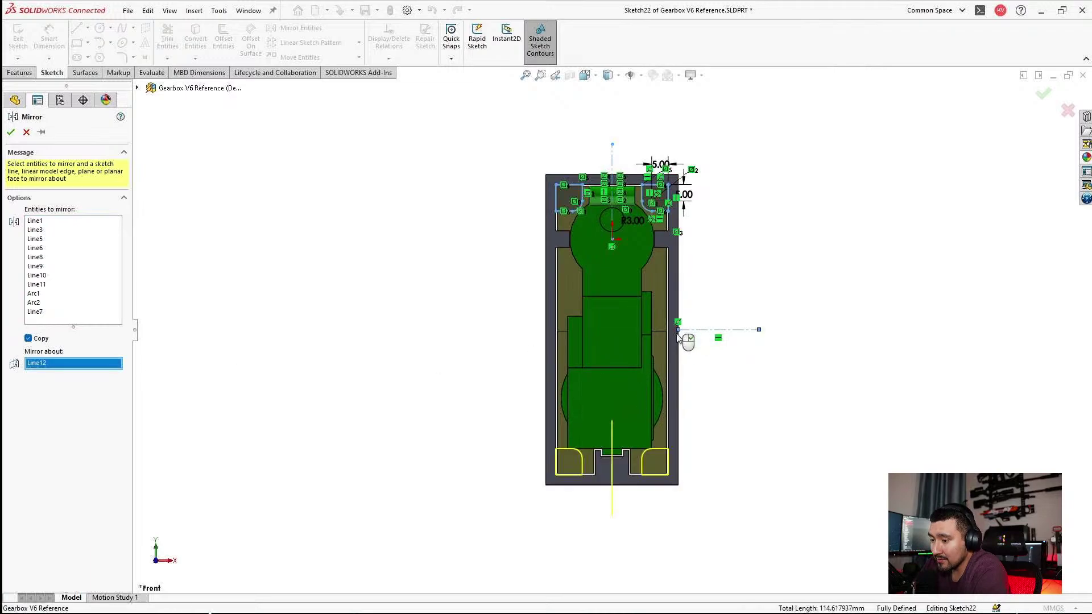
click(11, 131)
mouse_move(398, 341)
middle_down()
mouse_move(611, 402)
mouse_move(413, 327)
mouse_move(381, 340)
middle_up()
middle_drag(588, 323, 877, 195)
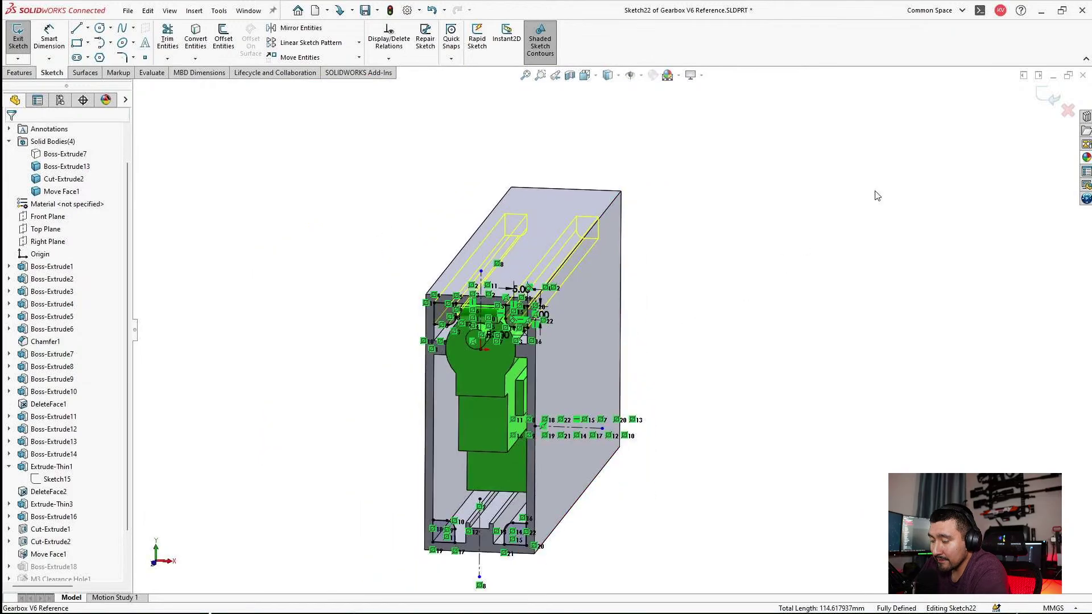
click(1053, 99)
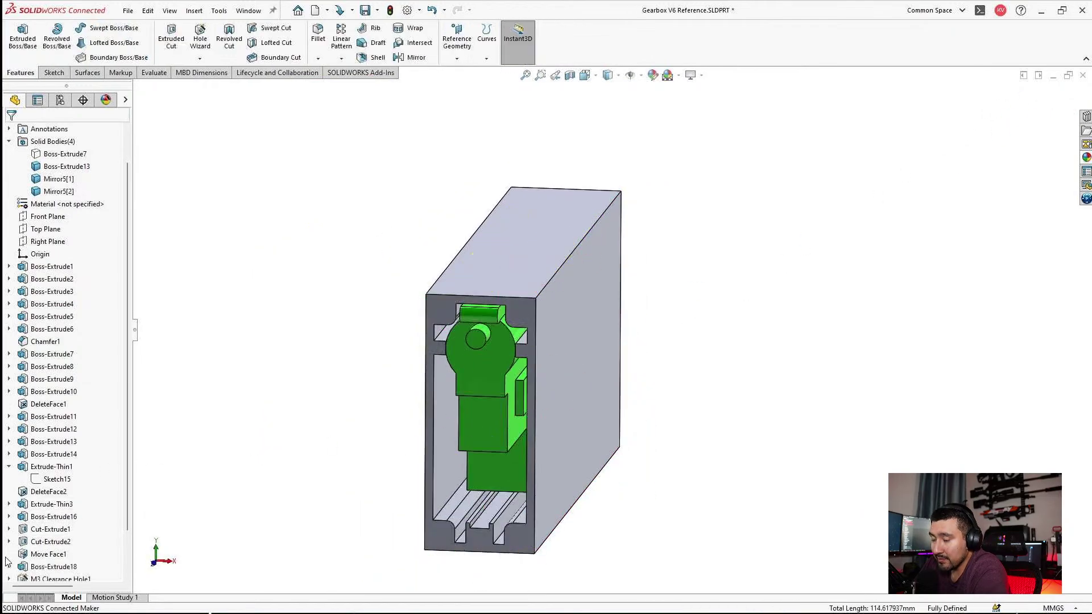
Try to change the corner blocks' extrusion end condition to Up To Body with the end plate as the target body.
scroll(8, 561, down, 2)
scroll(502, 537, down, 3)
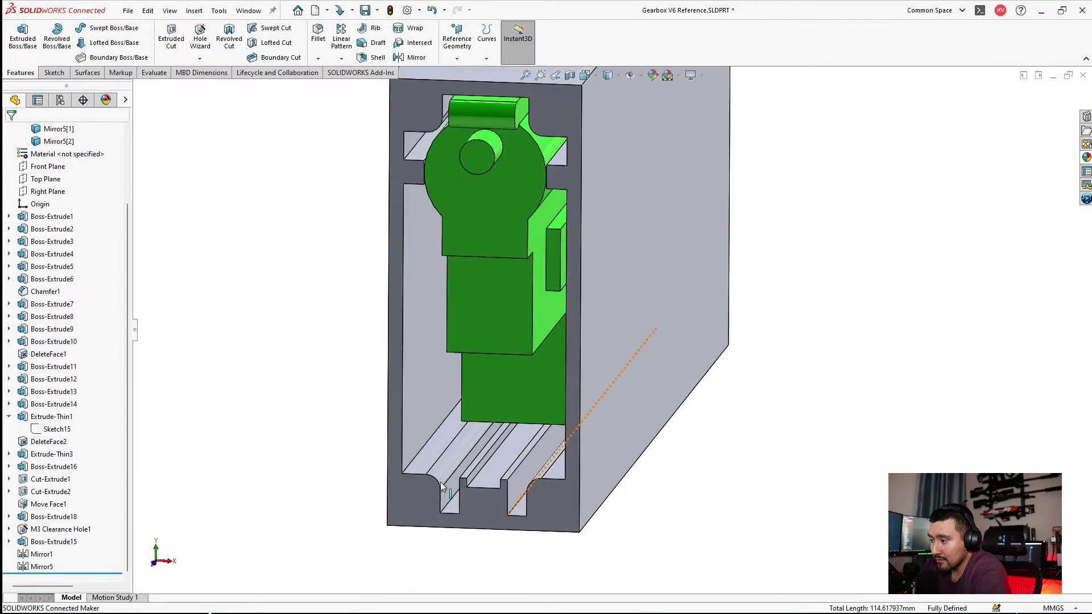
click(439, 500)
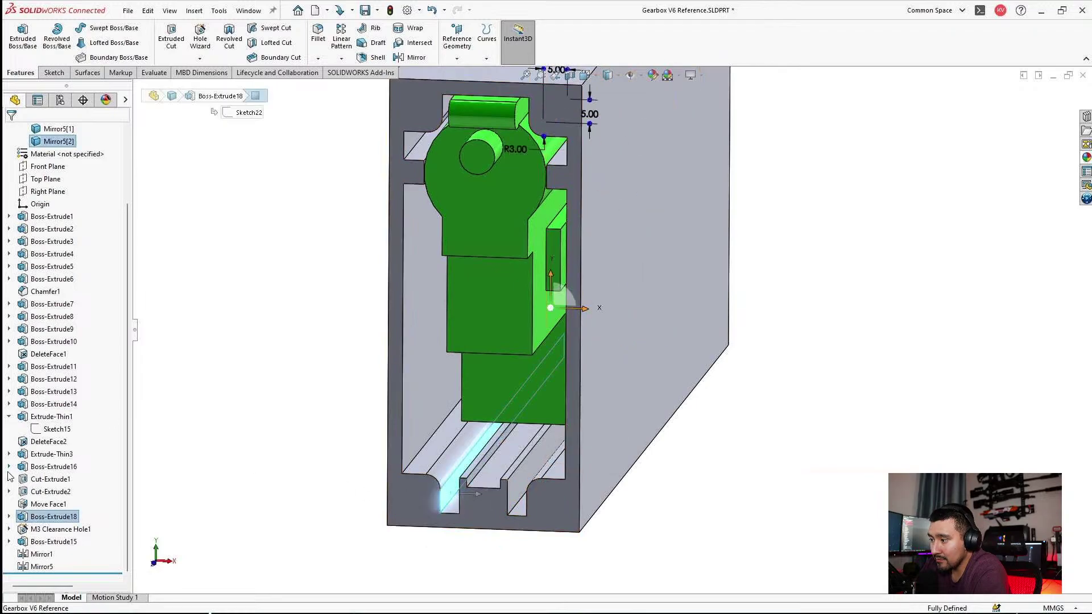
right_click(42, 517)
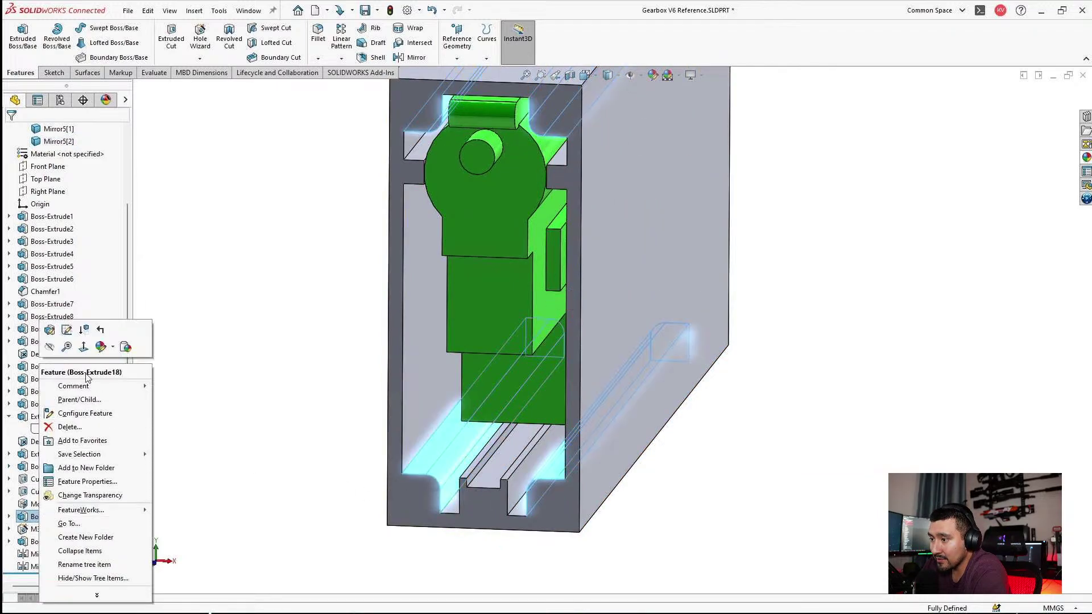
click(48, 330)
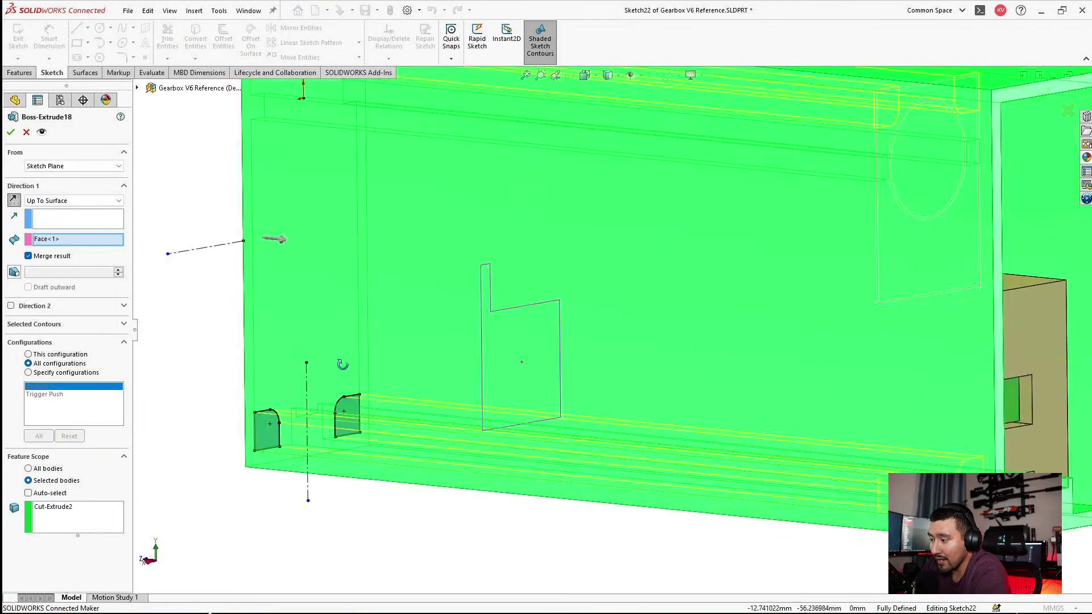
middle_drag(342, 364, 304, 380)
scroll(921, 439, up, 4)
scroll(921, 438, down, 1)
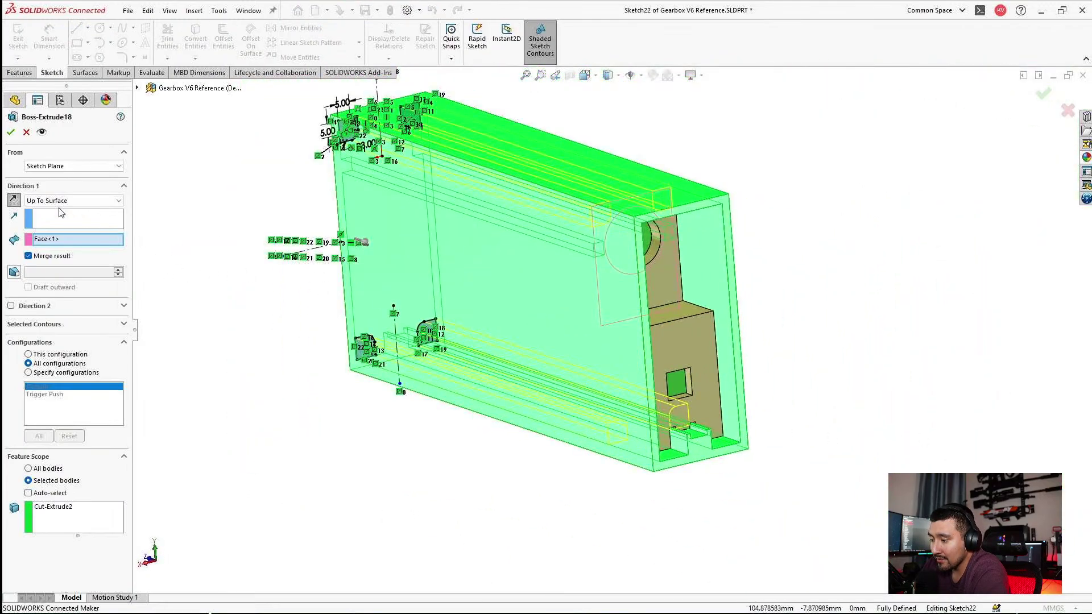
click(56, 206)
click(45, 248)
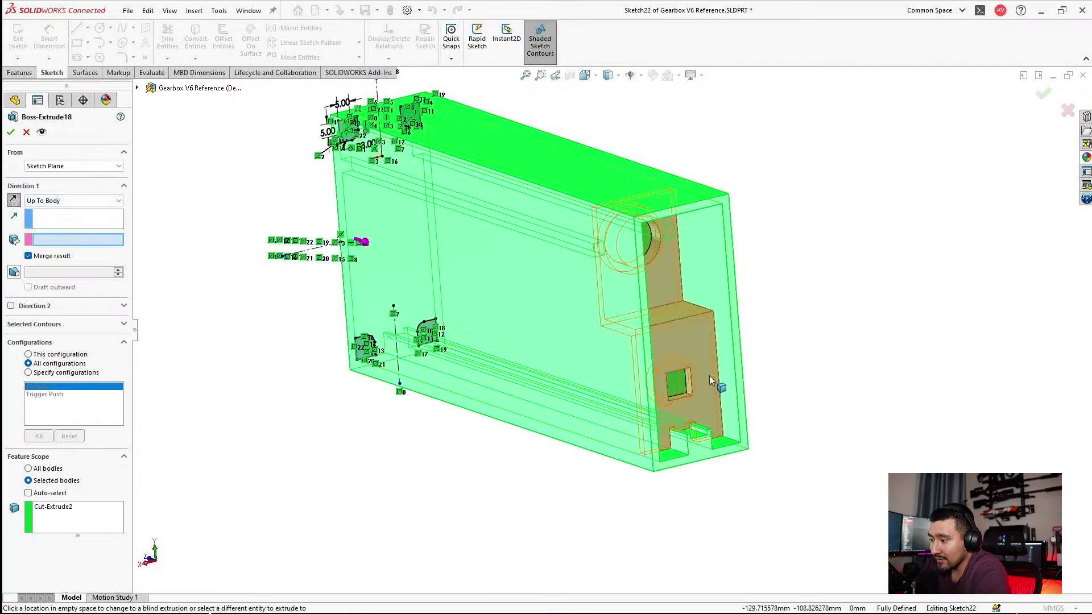
click(681, 342)
click(11, 132)
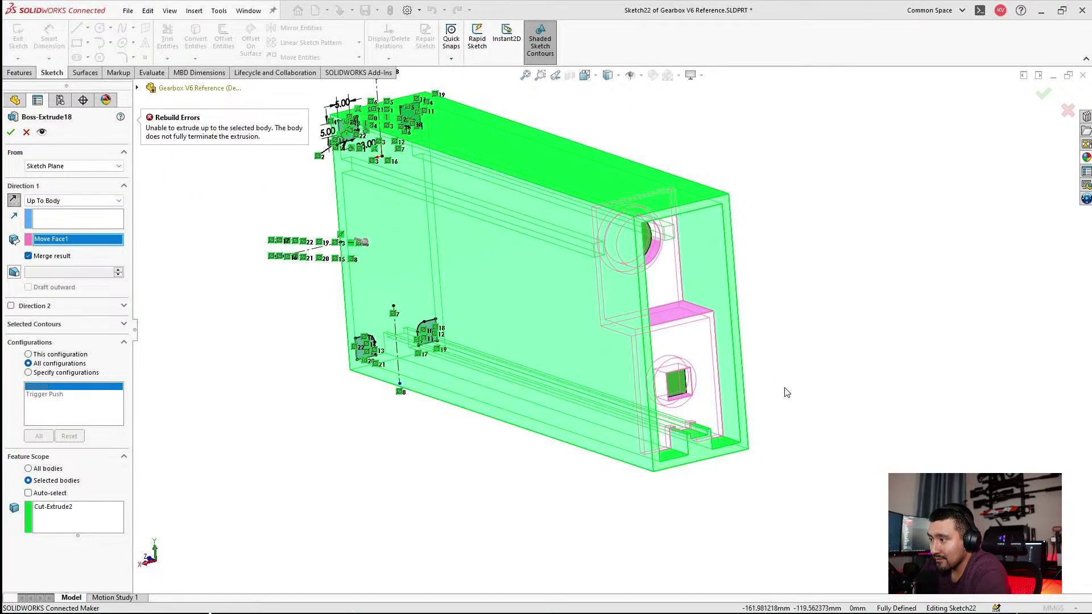
scroll(786, 392, down, 4)
mouse_move(596, 366)
middle_down()
mouse_move(565, 318)
mouse_move(537, 329)
mouse_move(872, 307)
mouse_move(787, 332)
mouse_move(718, 396)
middle_up()
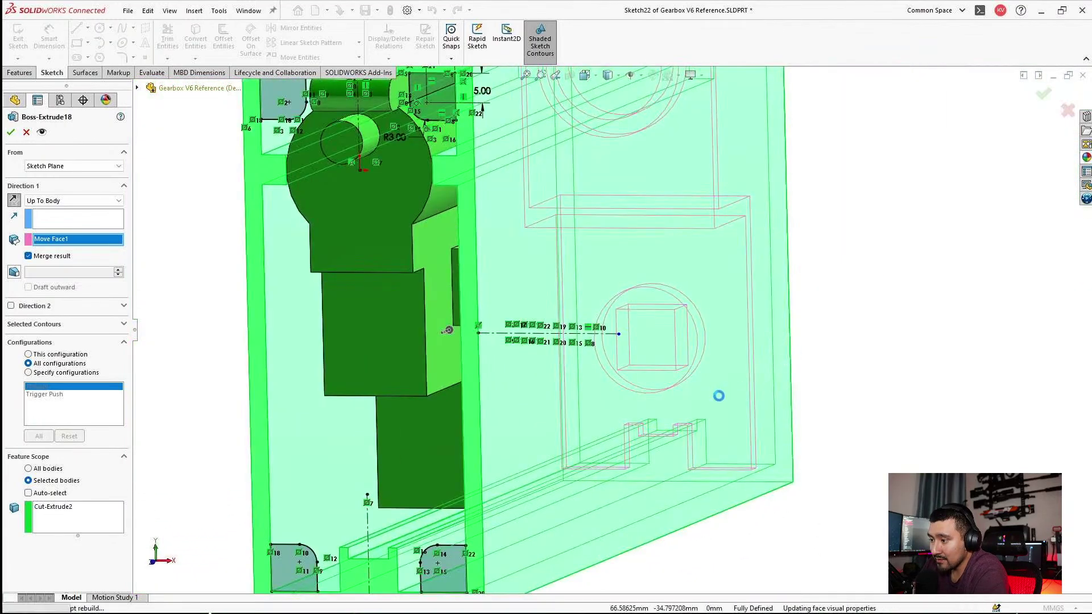
Examine the end plate and the lower corners at the housing's open end.
scroll(718, 396, up, 4)
scroll(519, 425, down, 1)
middle_drag(520, 425, 399, 412)
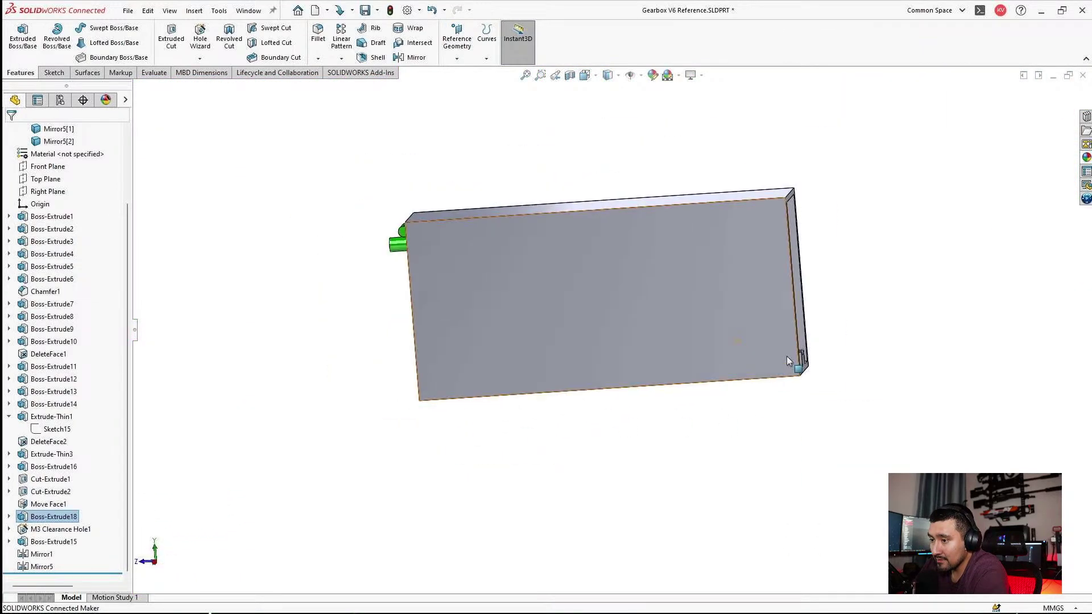
middle_drag(789, 360, 616, 336)
click(616, 337)
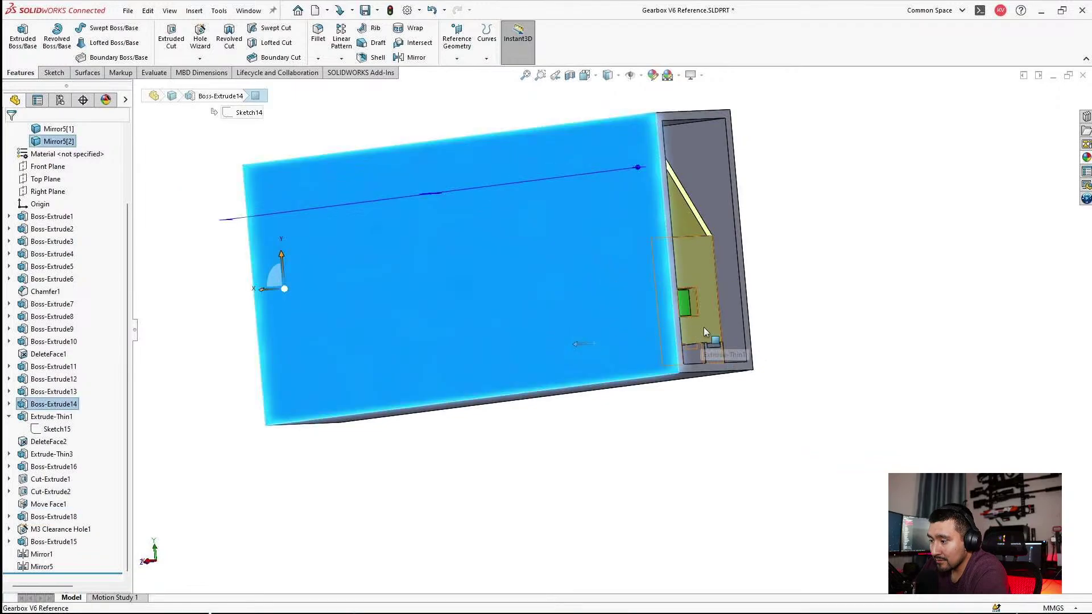
scroll(704, 329, down, 3)
click(690, 345)
scroll(689, 344, up, 4)
key(Escape)
middle_drag(696, 335, 577, 284)
scroll(576, 270, down, 3)
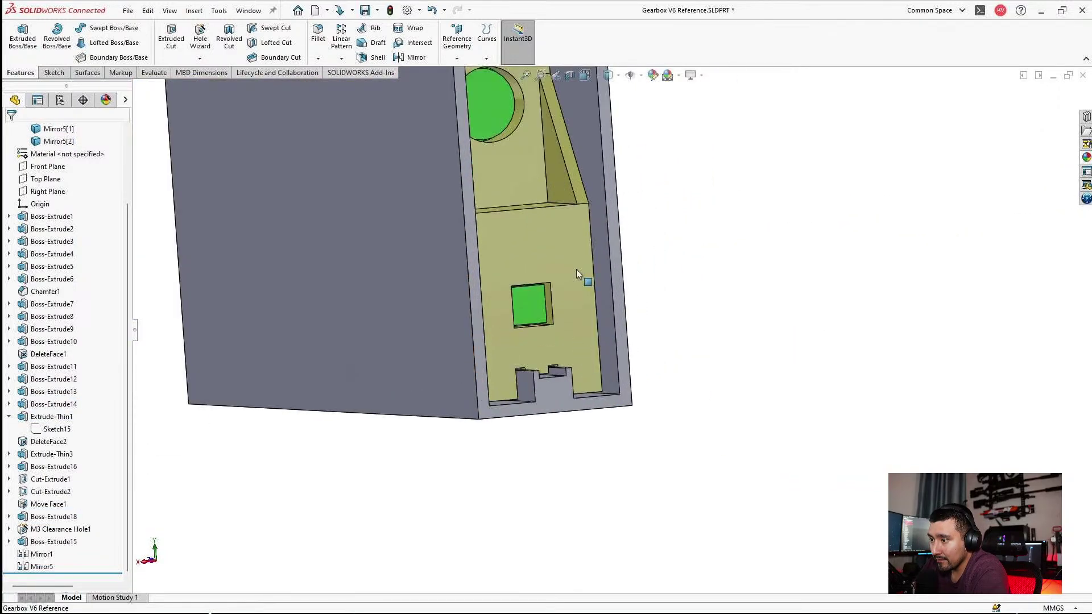
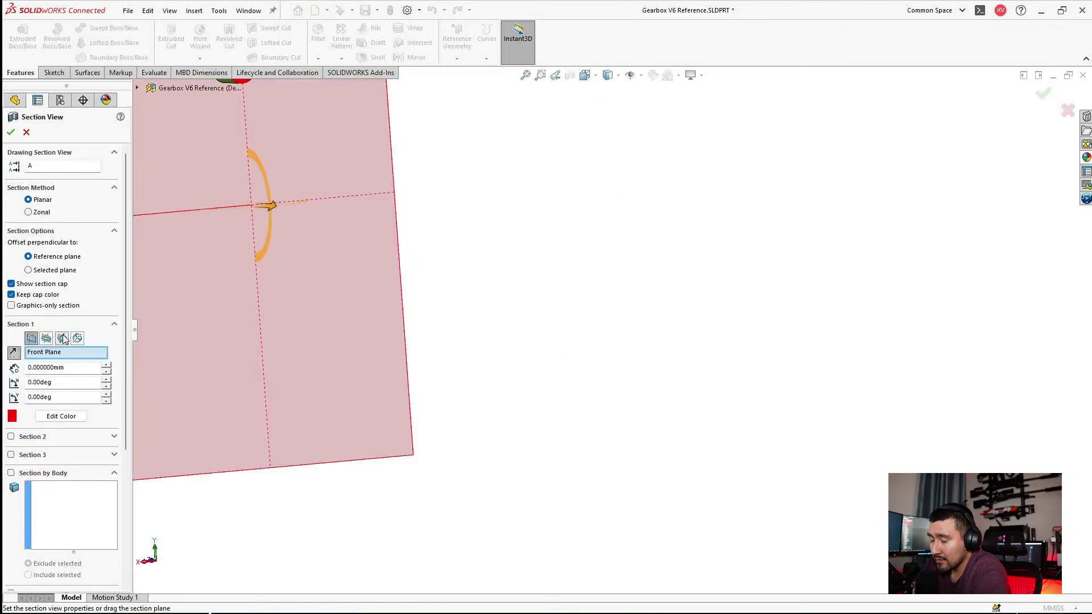
Section the model parallel to the Right Plane at a 17 mm offset, cutting through a lower corner block.
click(62, 338)
scroll(528, 274, down, 3)
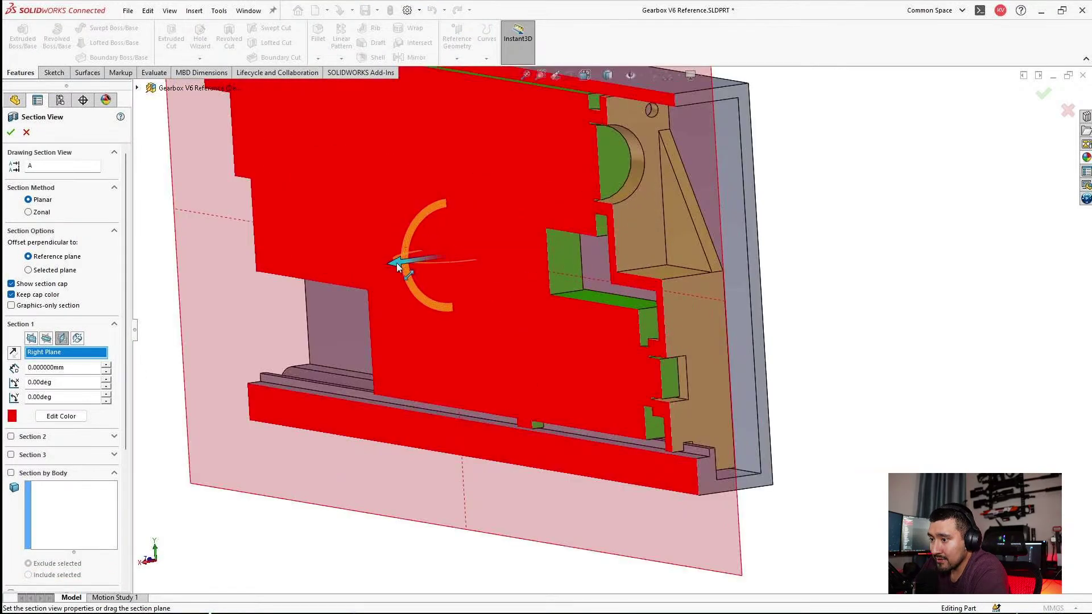
drag(397, 263, 335, 292)
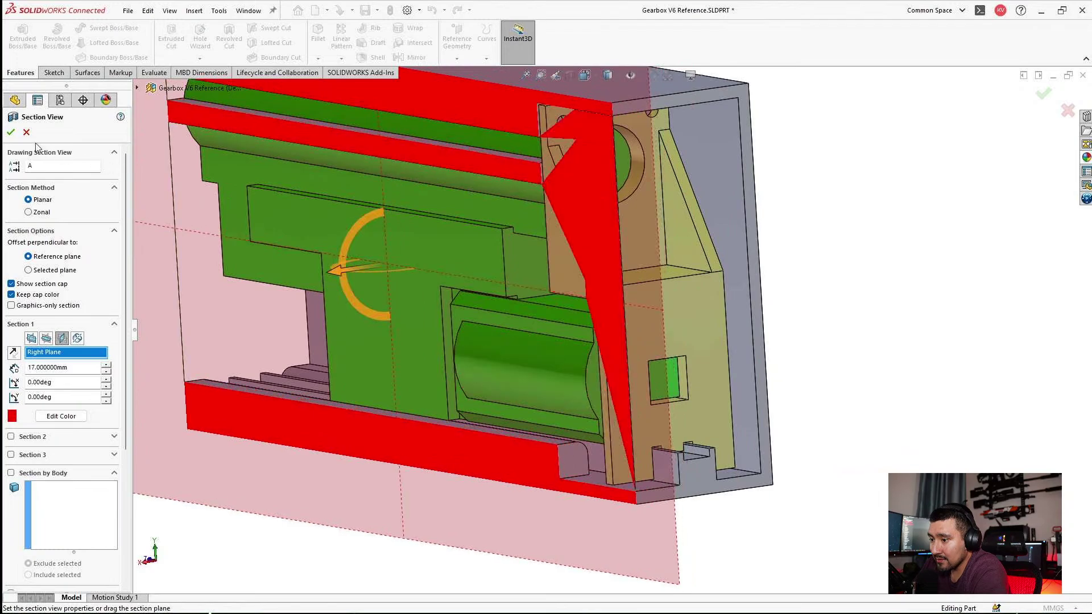
click(11, 134)
scroll(578, 377, down, 3)
Set up a Move Face translation for the sectioned lower corner block's end face with the Up To Surface option.
click(530, 468)
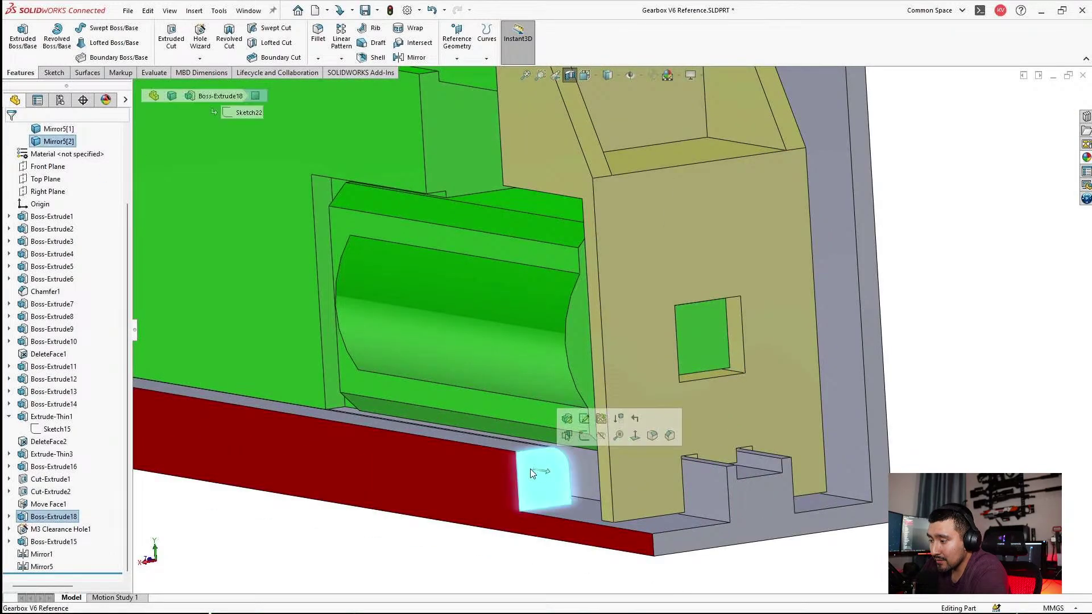
click(193, 10)
mouse_move(227, 131)
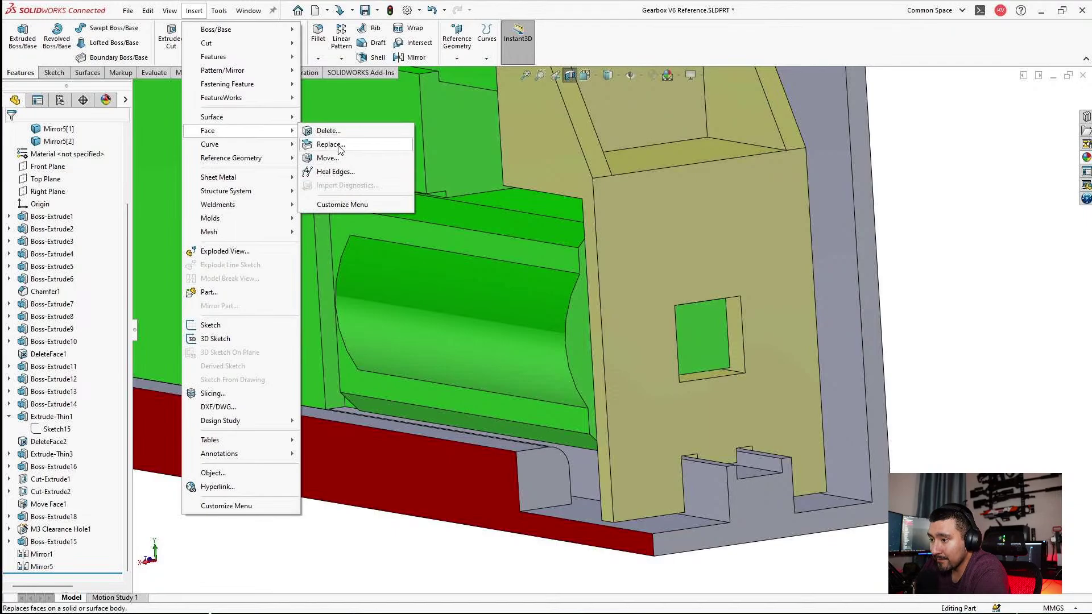
click(340, 158)
click(537, 473)
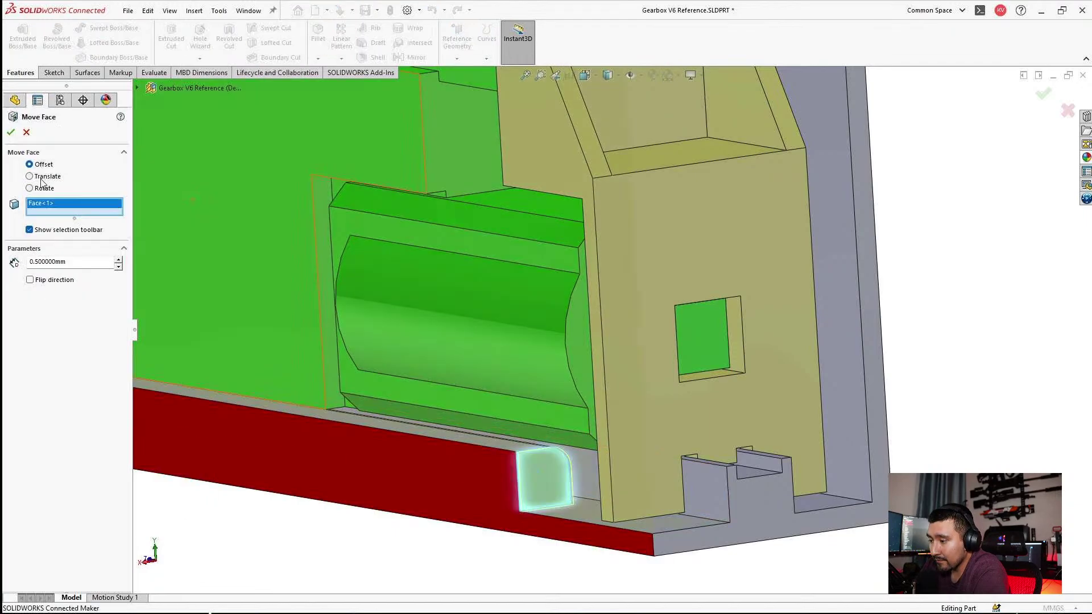
click(30, 177)
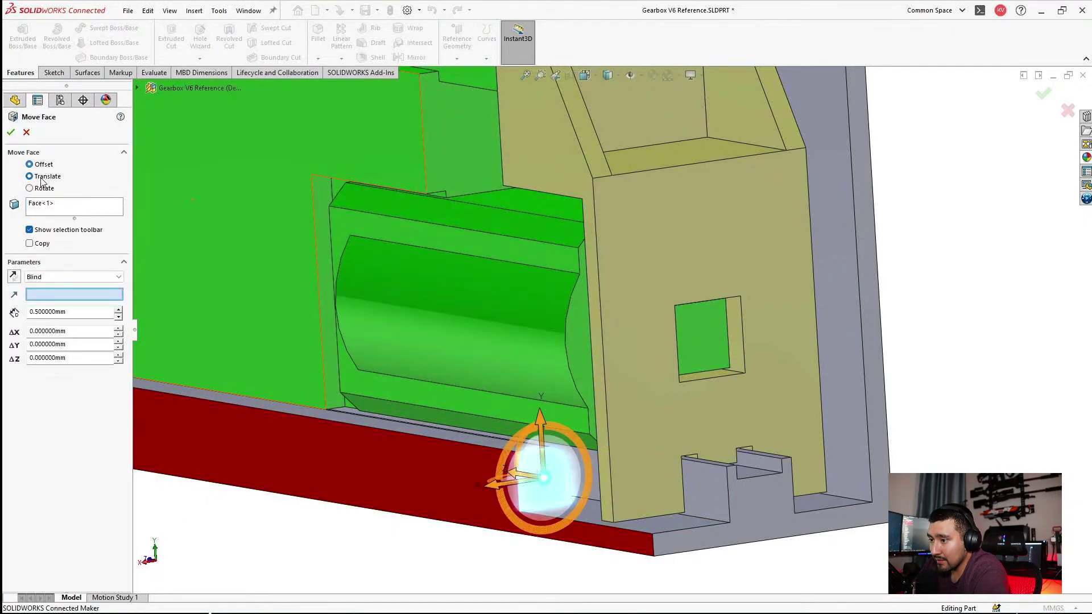
click(43, 277)
click(49, 303)
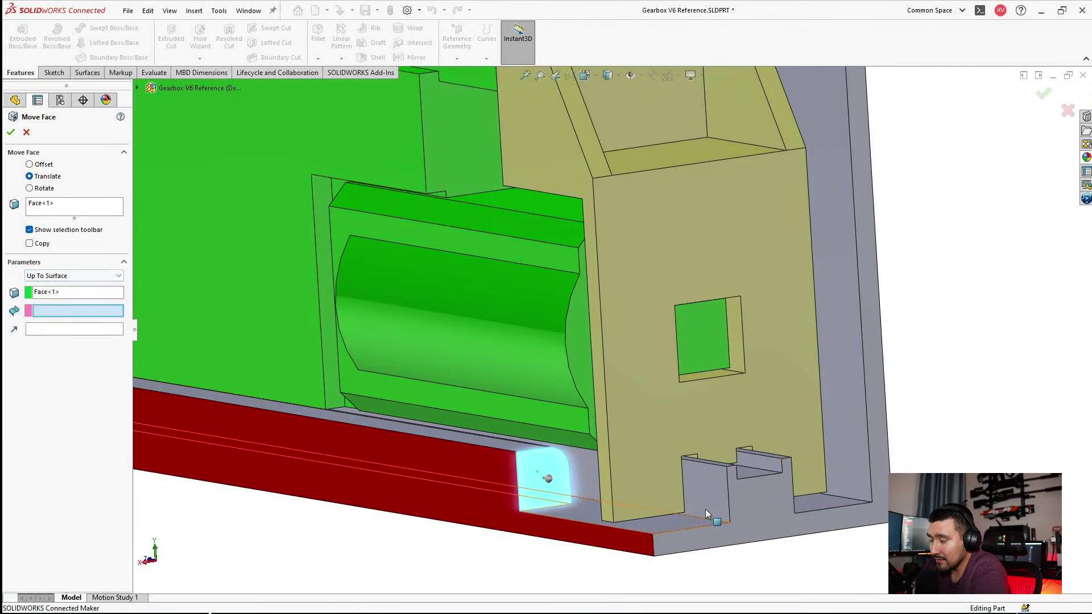
Choose the end plate's inner face as the target surface and apply the face move.
middle_drag(709, 514, 829, 515)
click(670, 441)
middle_drag(668, 446, 456, 434)
click(46, 212)
middle_drag(540, 364, 685, 381)
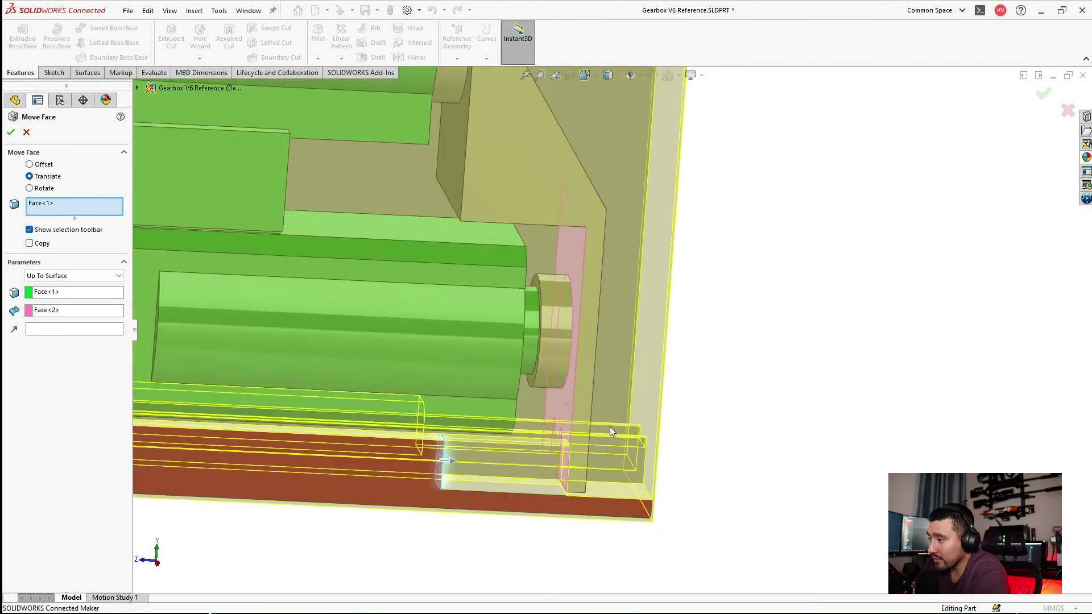
scroll(574, 432, down, 3)
middle_drag(521, 418, 335, 406)
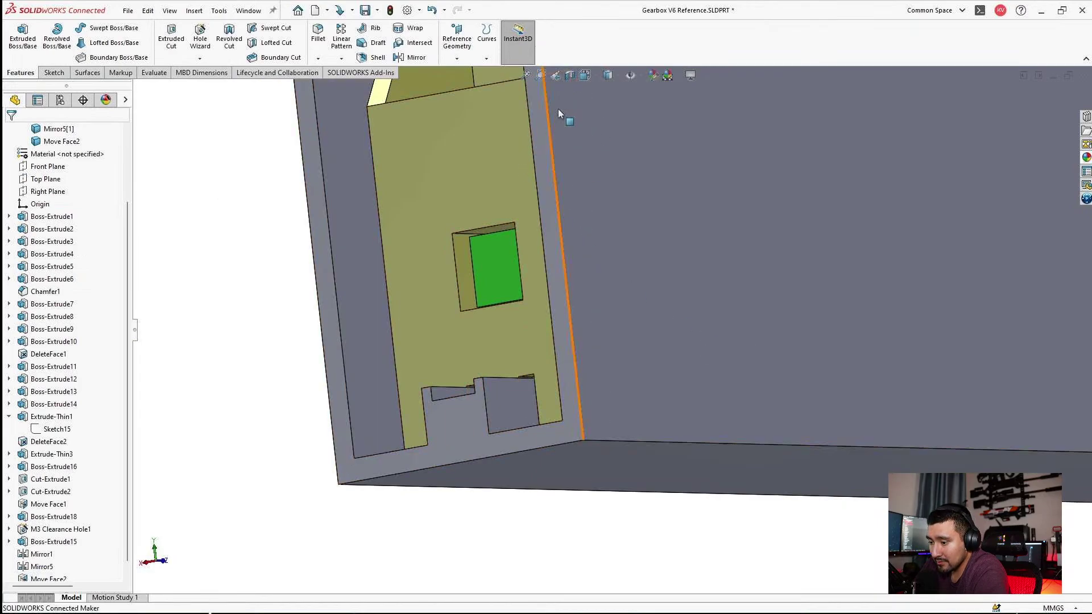
Flip the section view and shift its cutting plane to expose the end of the opposite lower corner block.
click(570, 75)
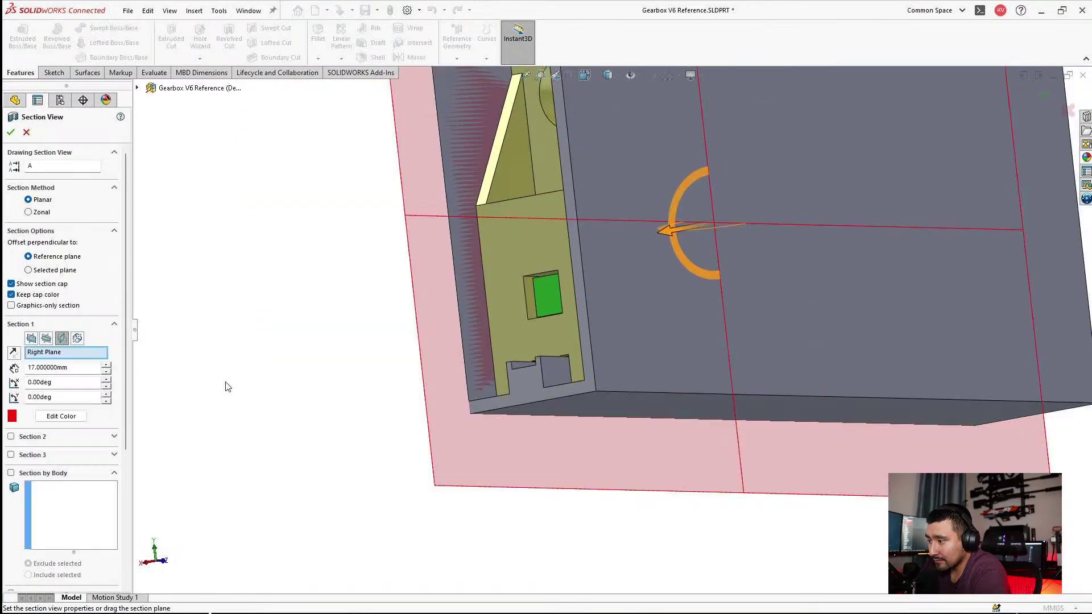
click(14, 353)
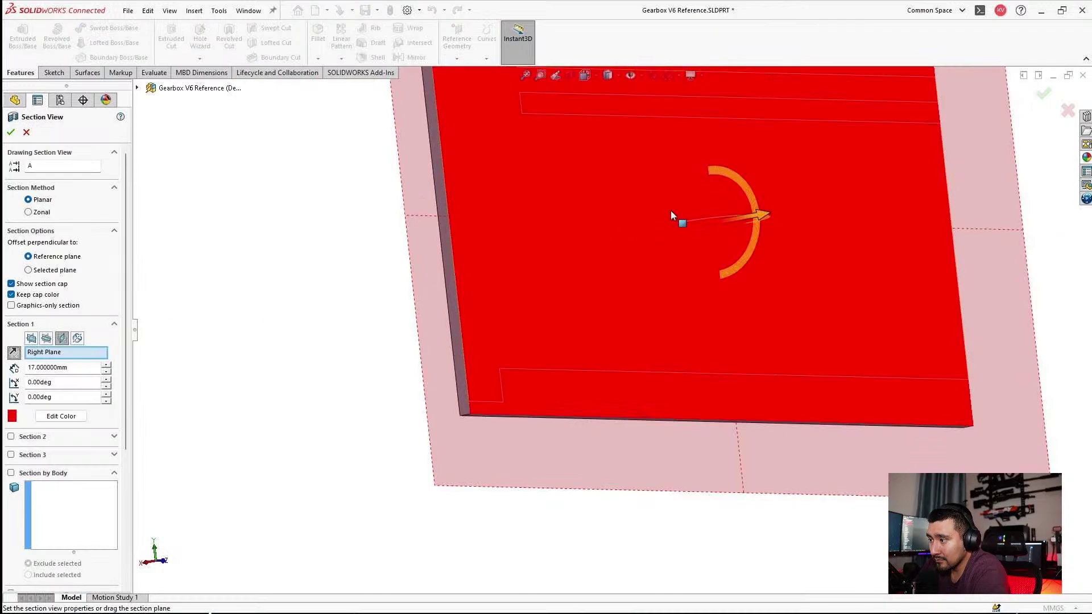
drag(759, 210, 871, 199)
click(10, 131)
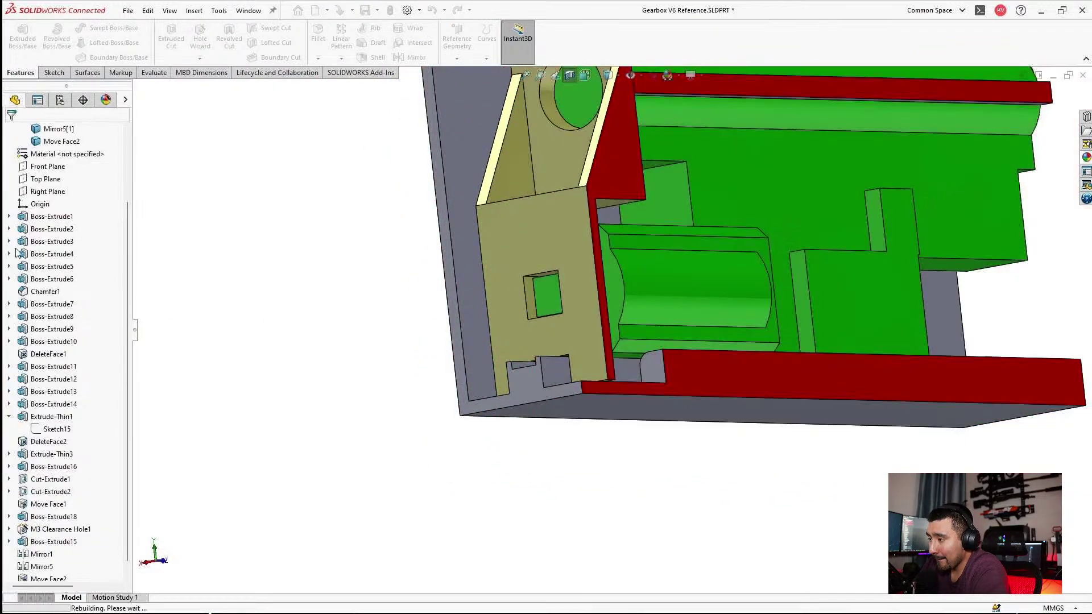
Edit the face move to include the opposite lower corner block's end face.
click(42, 564)
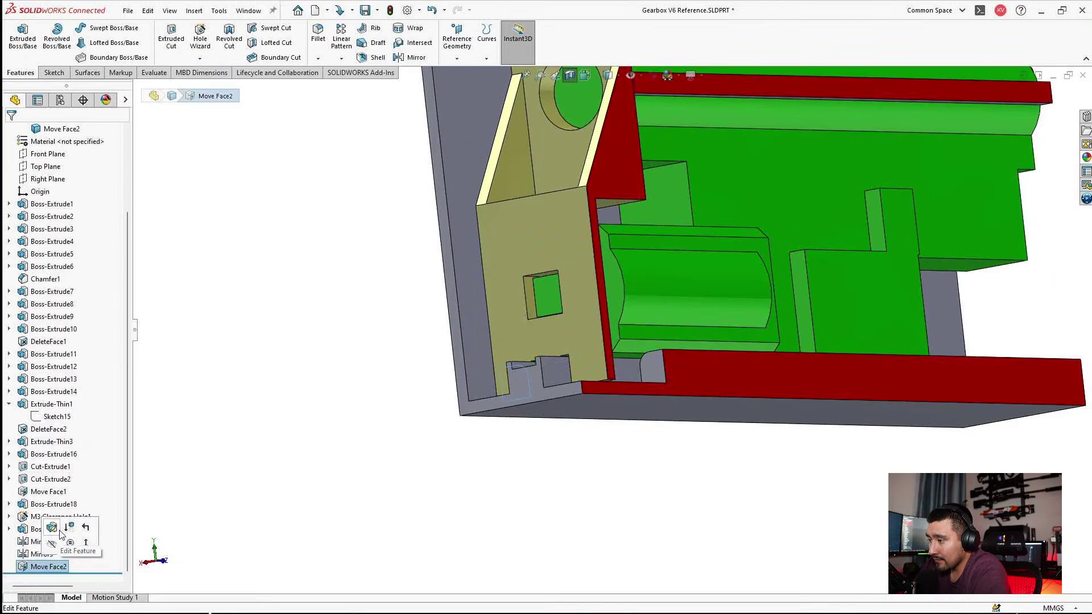
click(50, 528)
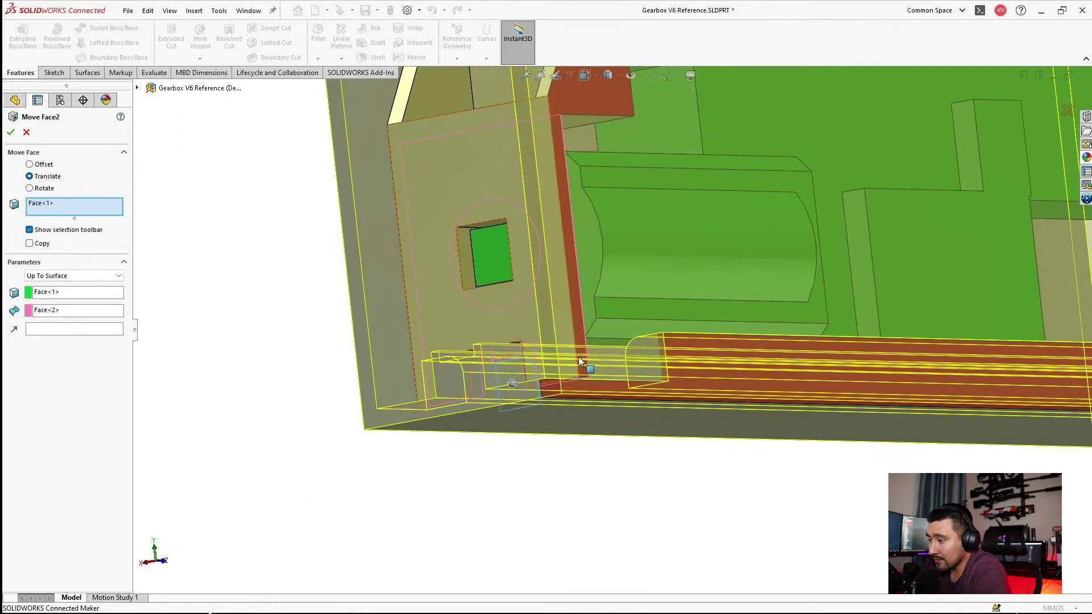
click(644, 367)
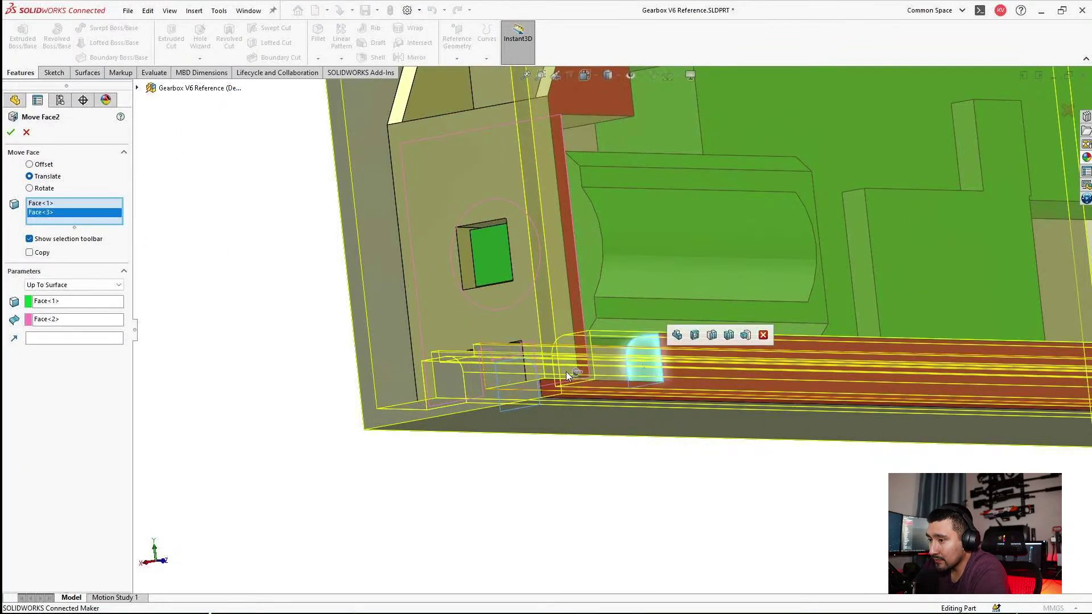
click(12, 132)
Examine the M3 clearance hole in the end plate's upper corner.
middle_drag(630, 121, 820, 333)
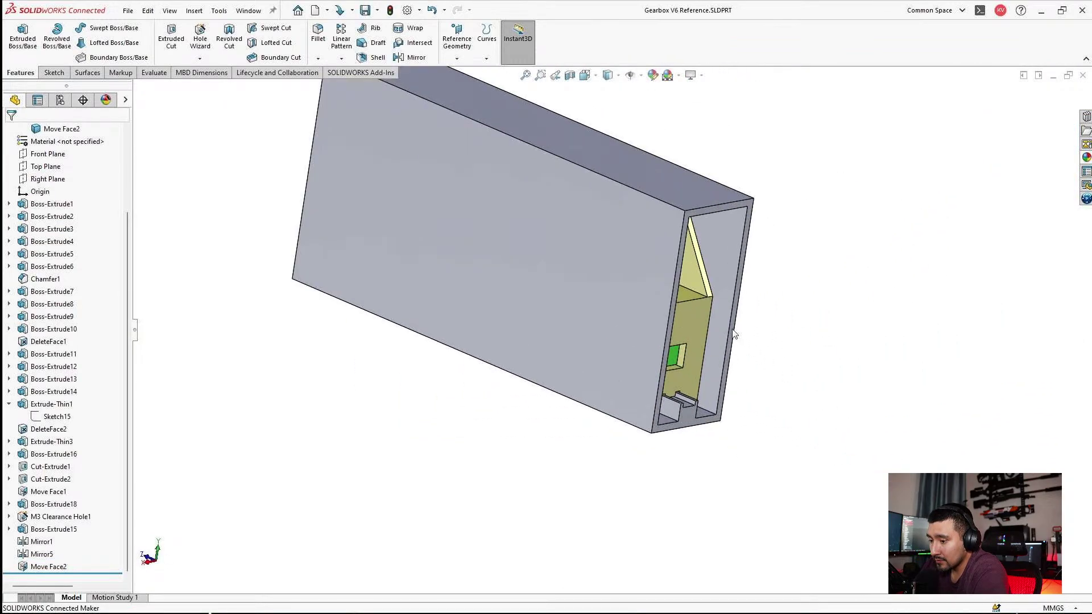
middle_drag(734, 334, 617, 307)
scroll(630, 226, down, 4)
middle_drag(665, 250, 630, 261)
scroll(659, 268, down, 3)
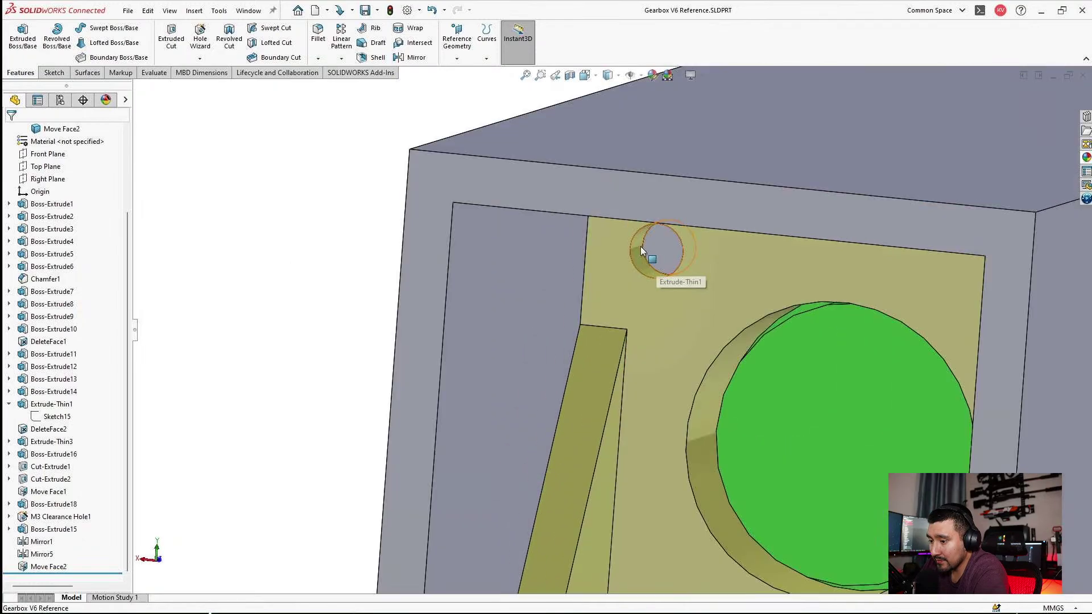
click(640, 248)
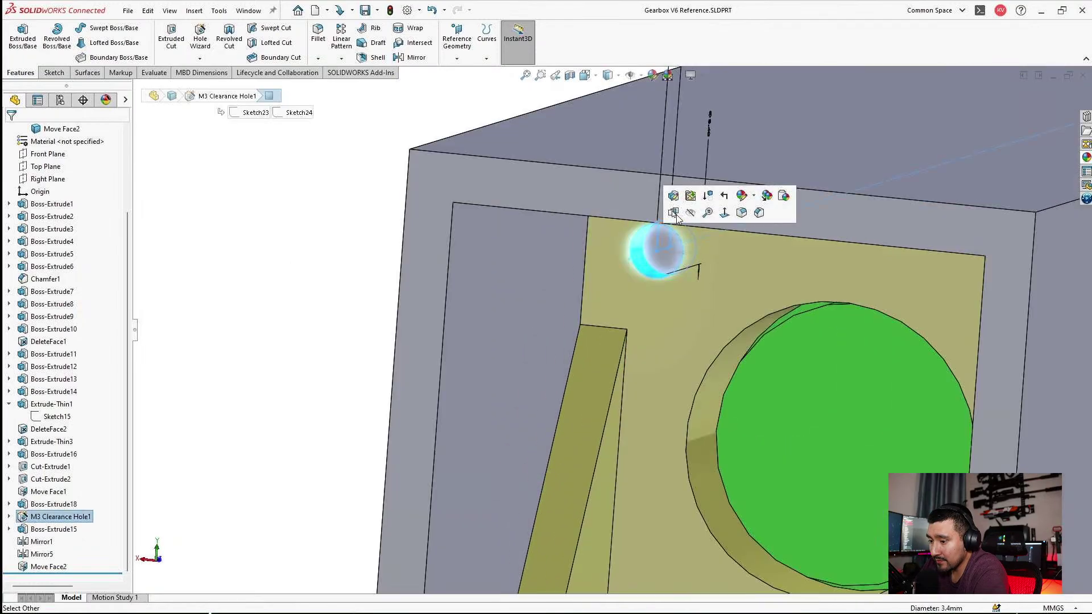
click(692, 257)
click(10, 131)
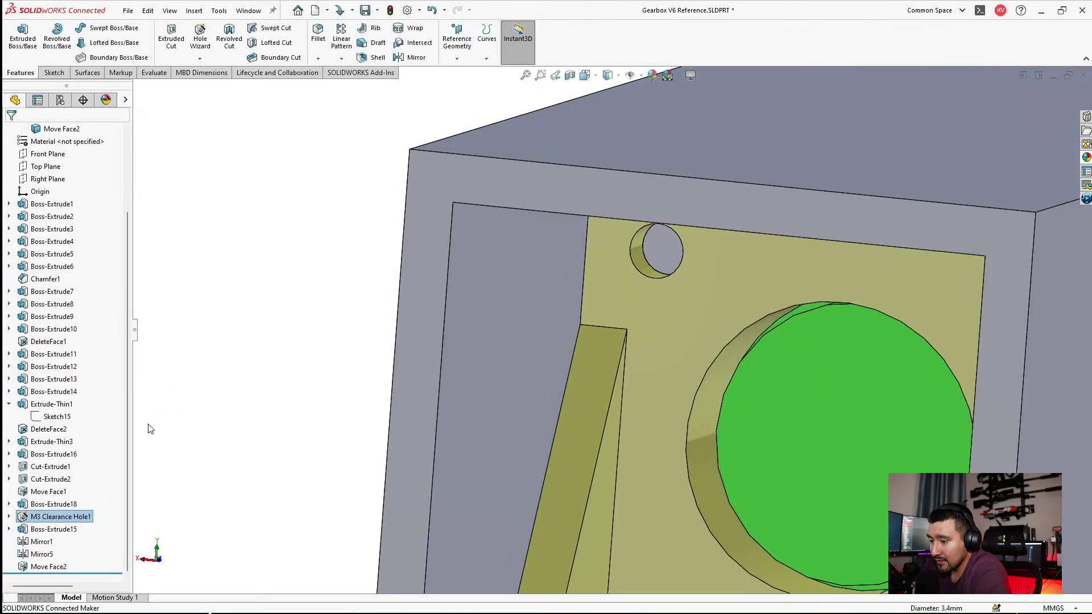
Reorder the latest Move Face feature in the history to come directly before the M3 clearance hole.
click(41, 567)
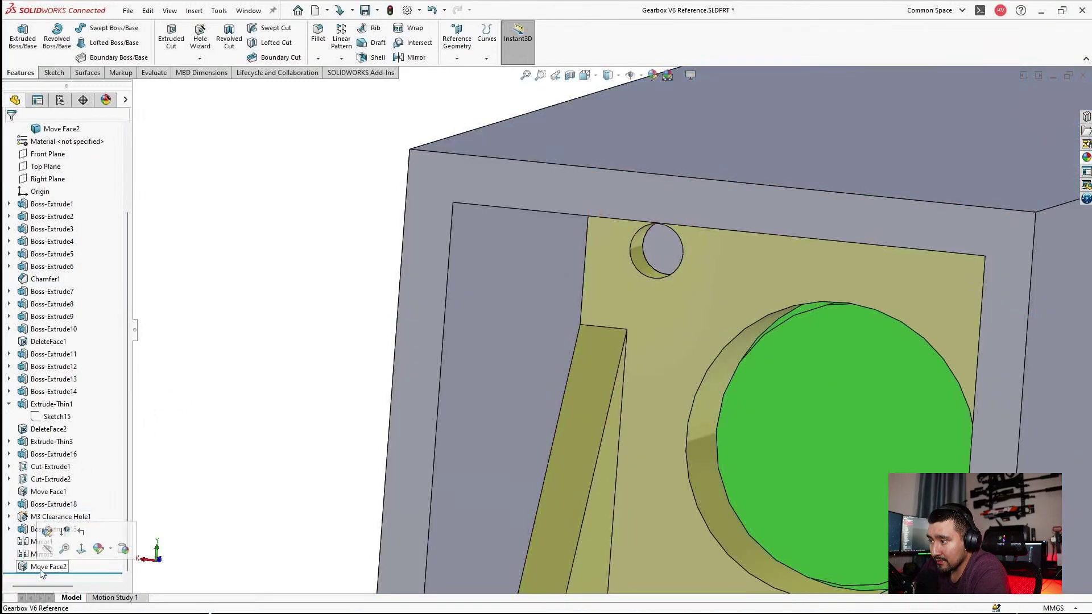
scroll(739, 446, up, 5)
scroll(717, 466, down, 2)
click(54, 529)
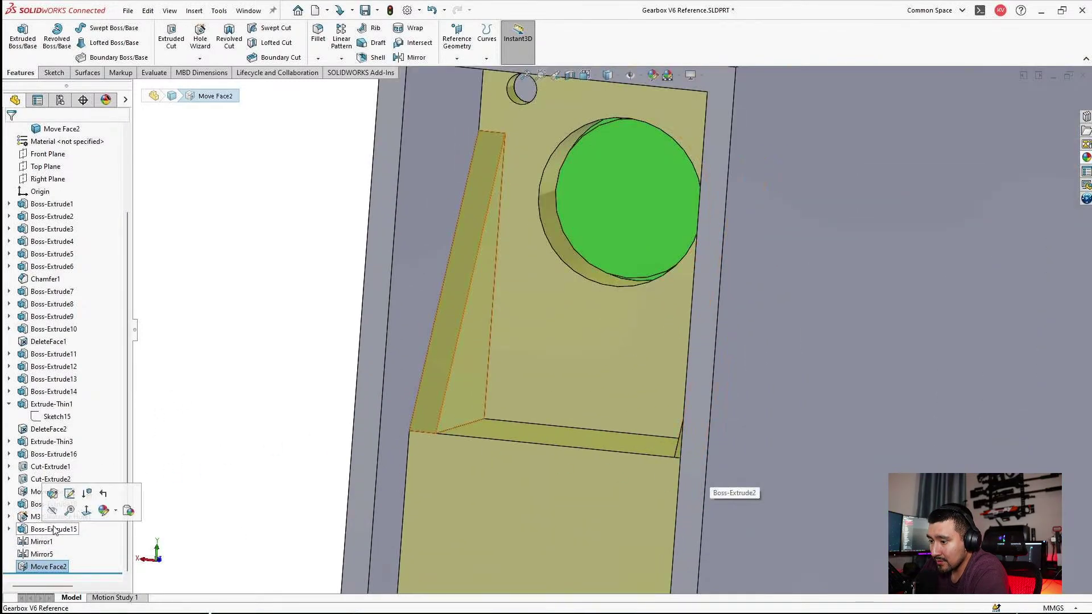
scroll(265, 541, up, 5)
click(266, 542)
drag(50, 570, 51, 511)
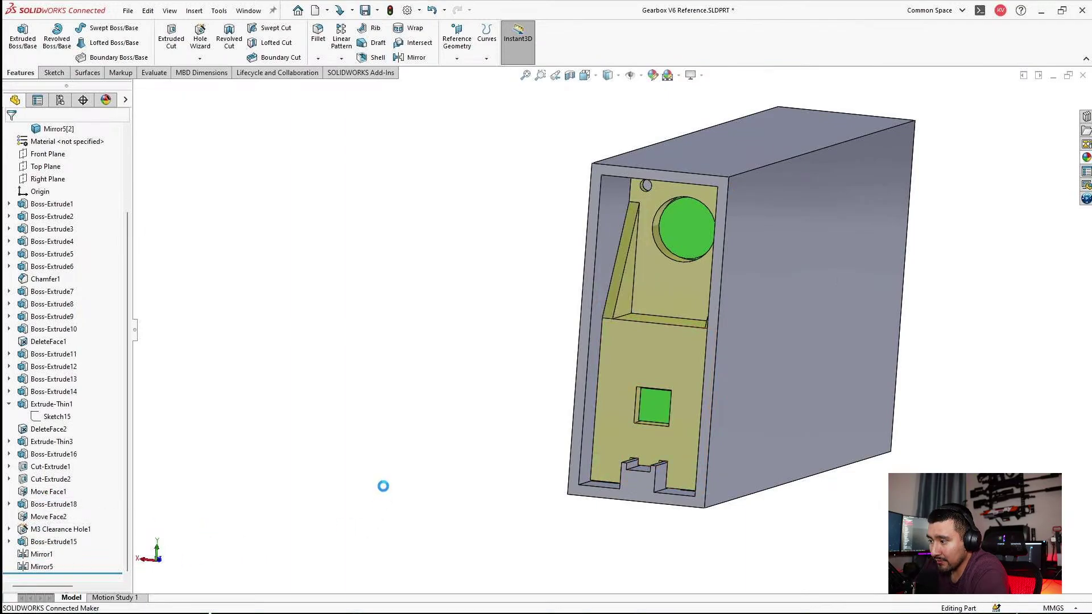
Open the M3 clearance hole's position sketch for editing and display the model with hidden lines visible.
click(9, 529)
click(47, 555)
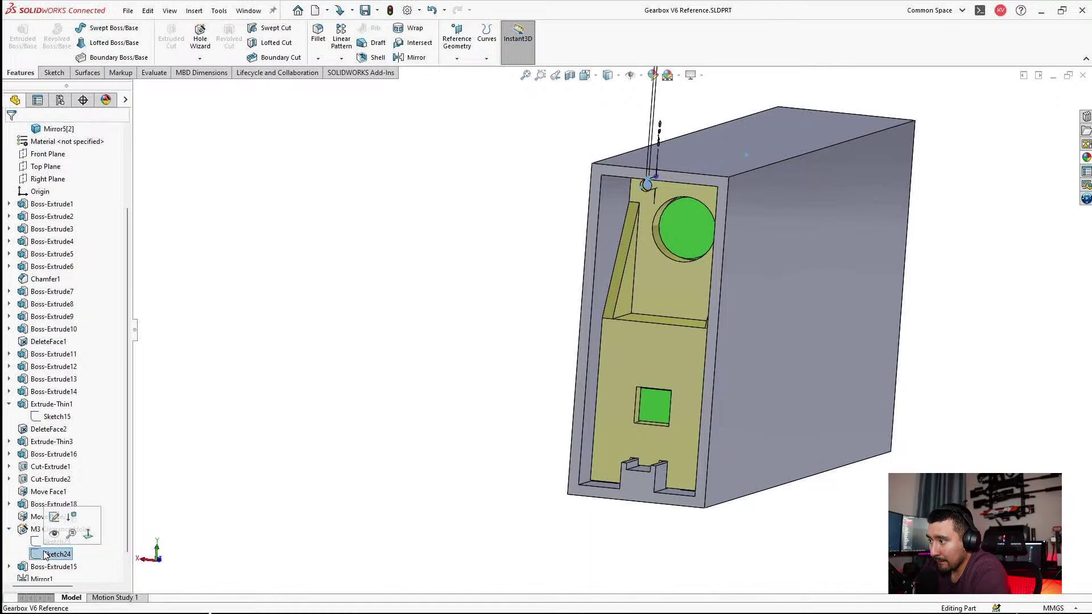
click(68, 516)
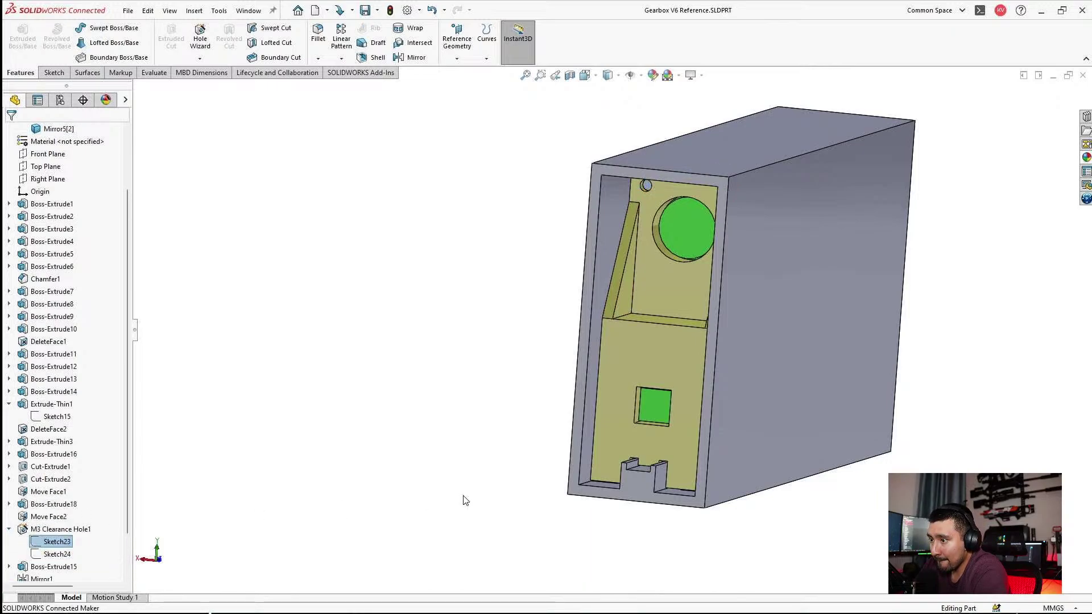
click(620, 421)
click(12, 133)
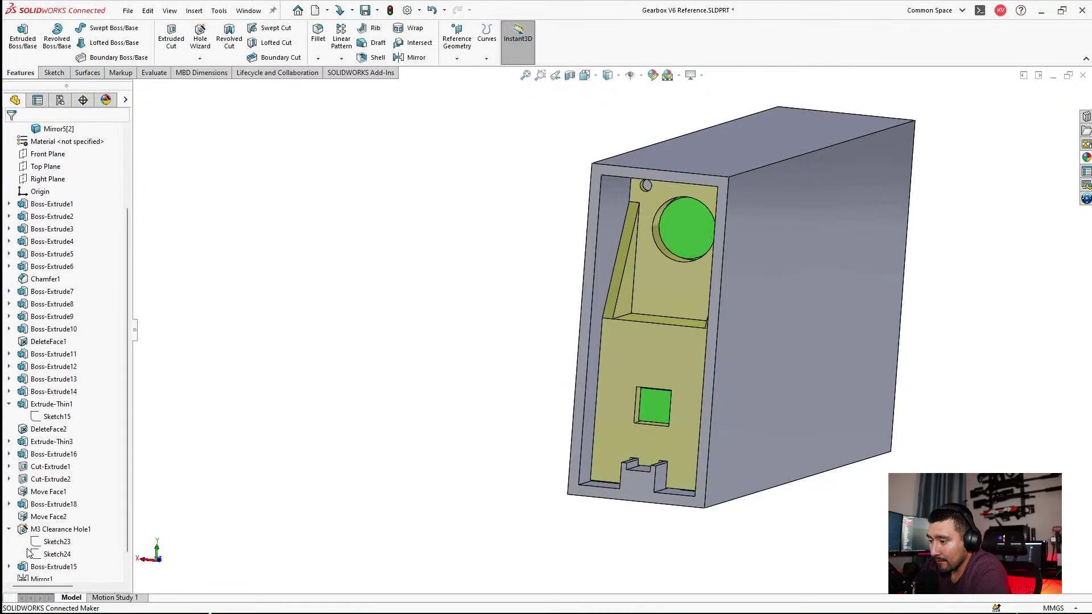
click(50, 555)
click(46, 541)
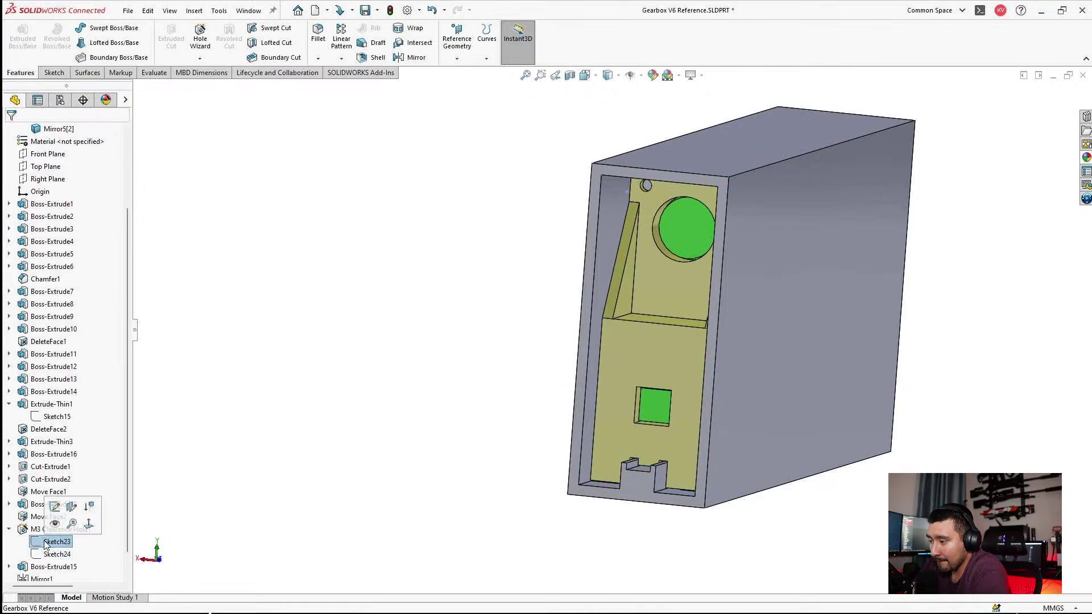
click(55, 507)
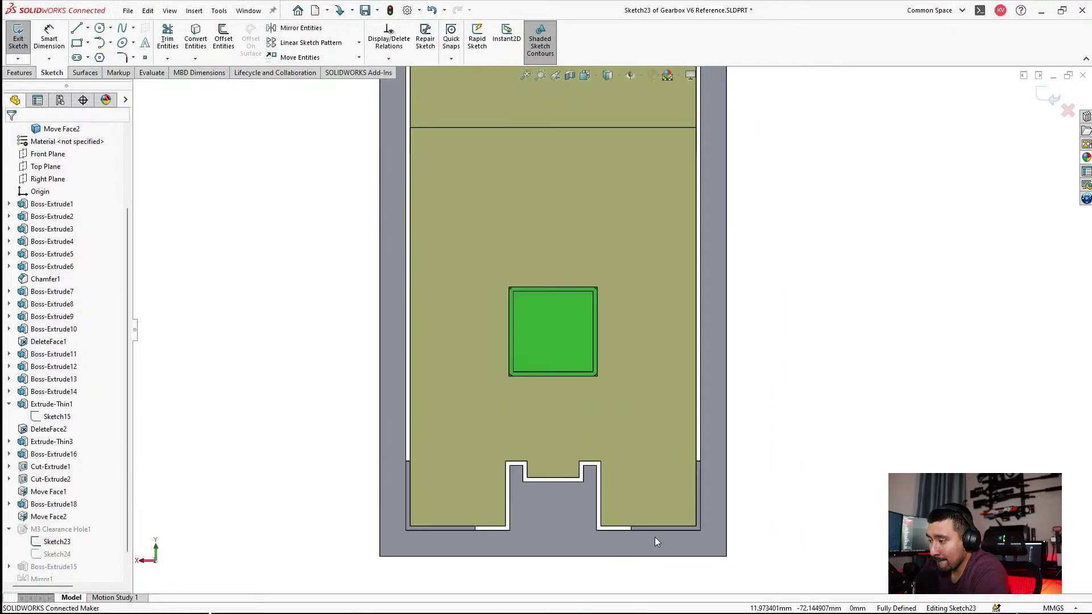
click(607, 76)
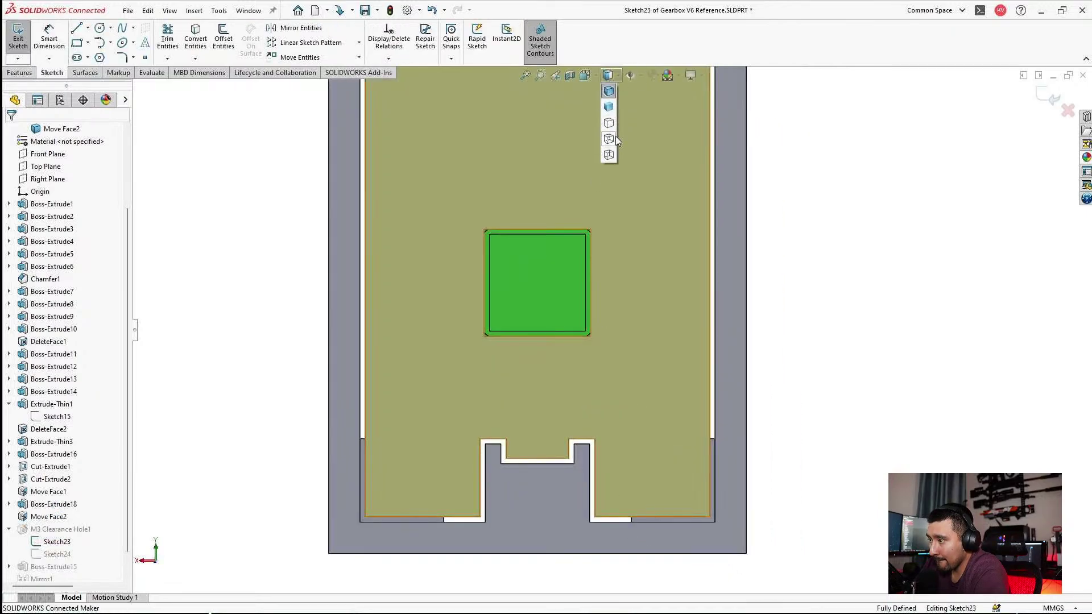
click(618, 146)
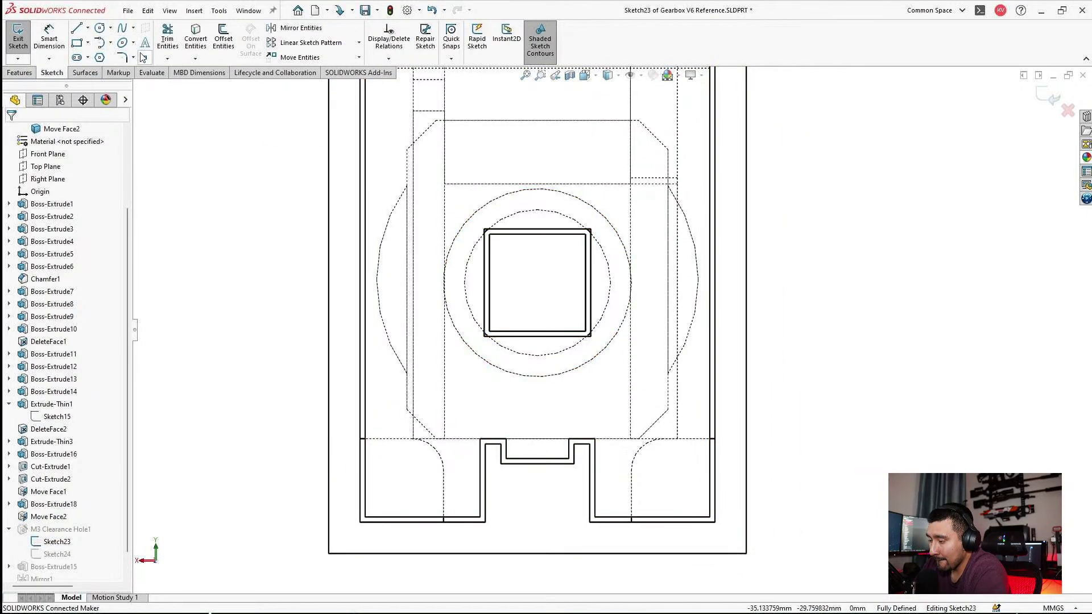
Add hole points at the arc centres of both lower corner blocks and restore the shaded display with edges.
click(143, 57)
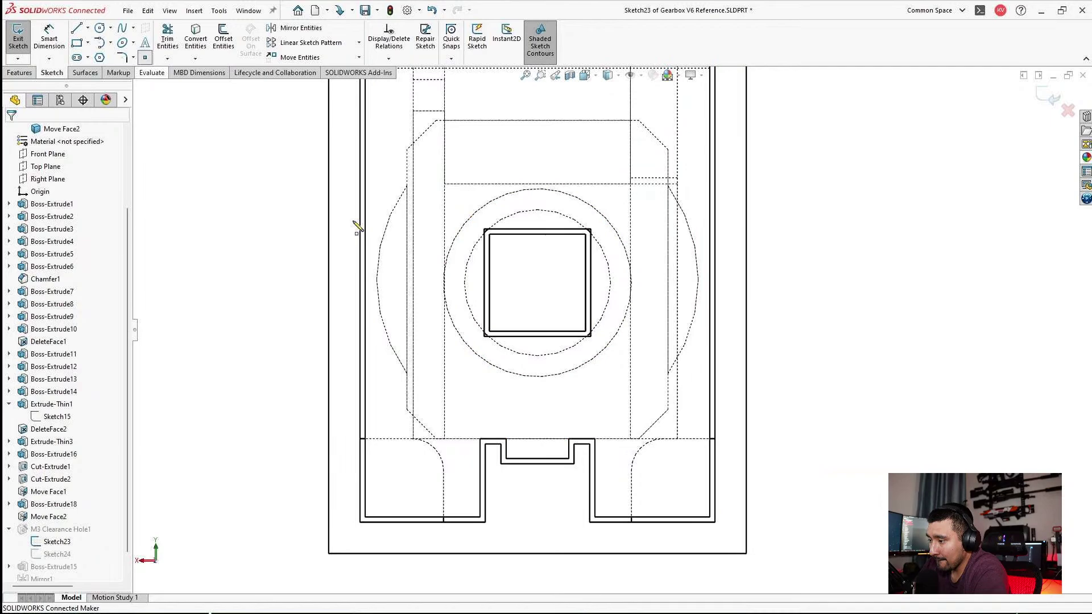
click(433, 447)
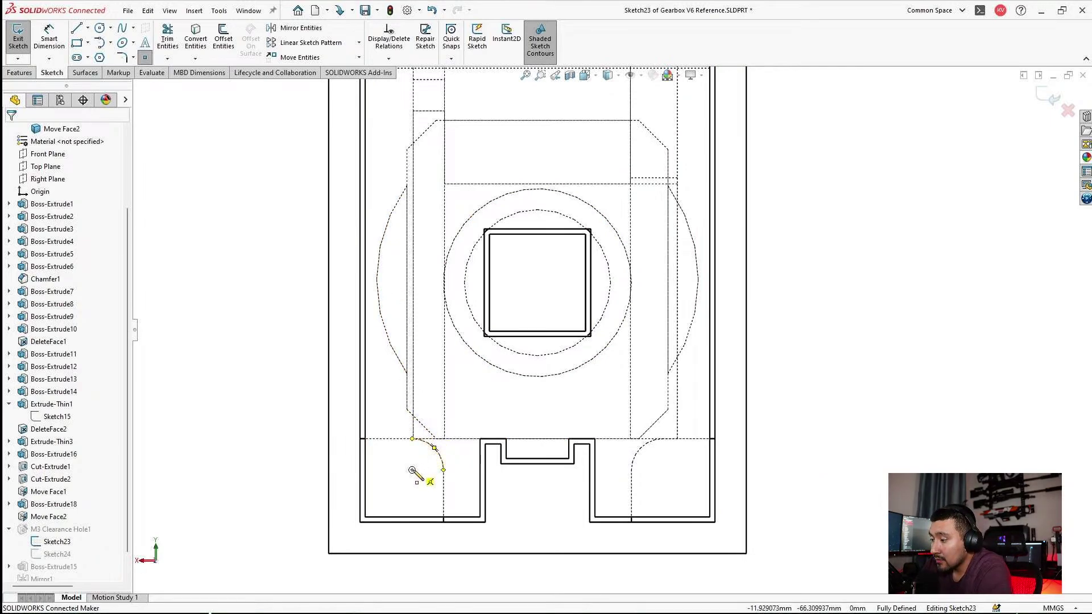
click(413, 471)
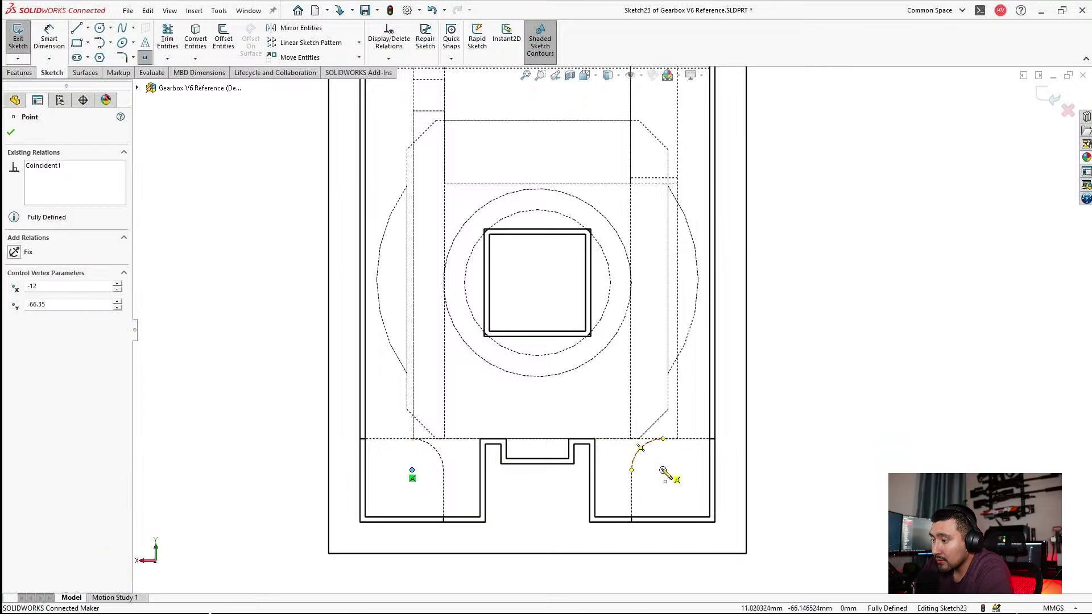
click(663, 469)
key(Escape)
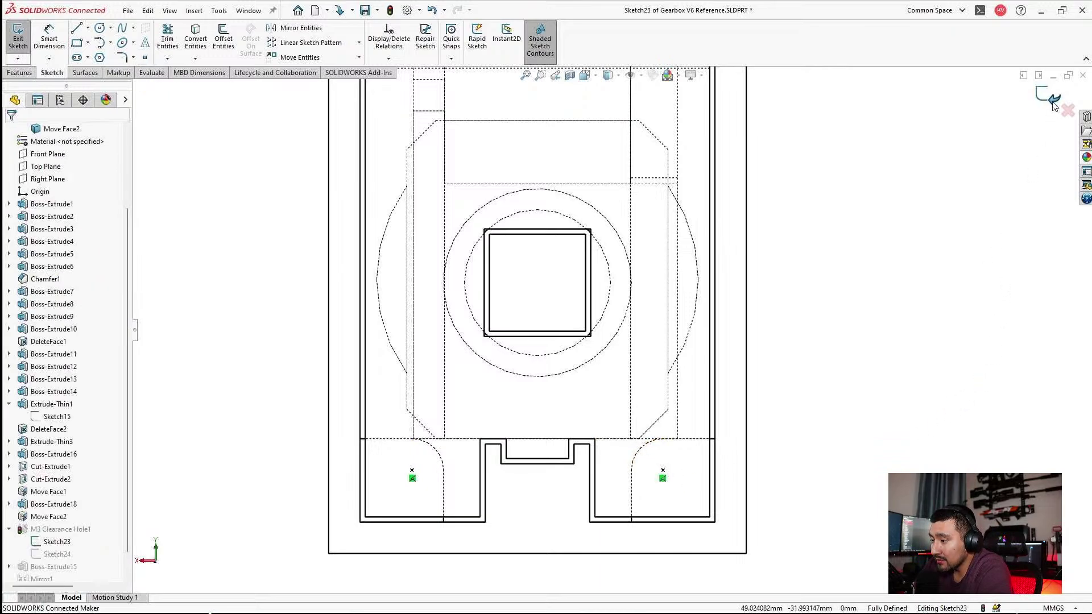
scroll(744, 375, up, 4)
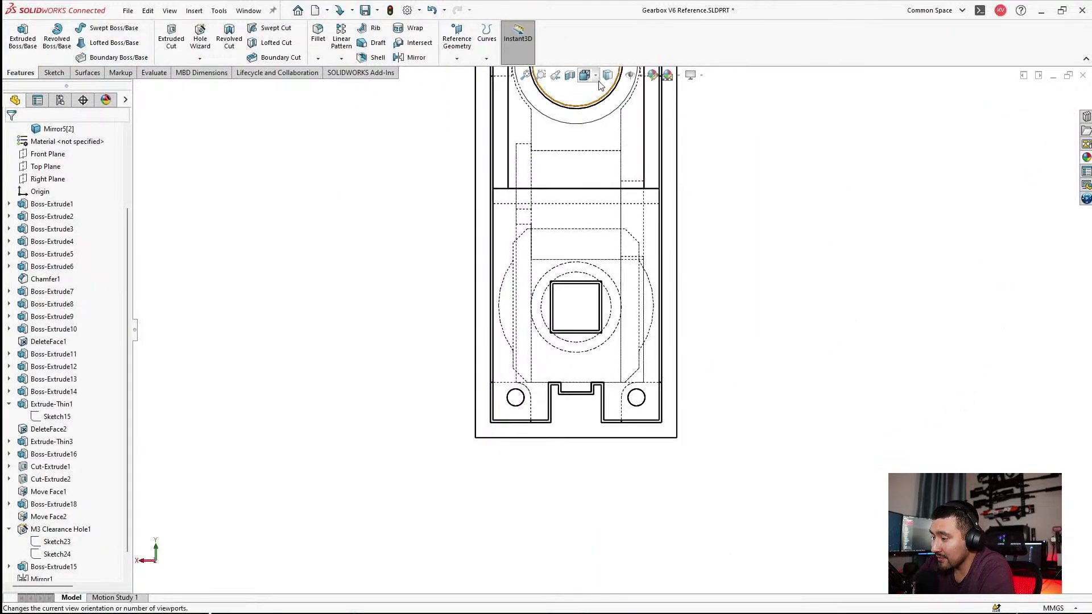
click(604, 78)
click(606, 93)
Examine the lower corner blocks and the space around the gearbox body at the housing's open end.
scroll(621, 420, up, 3)
middle_drag(549, 384, 765, 375)
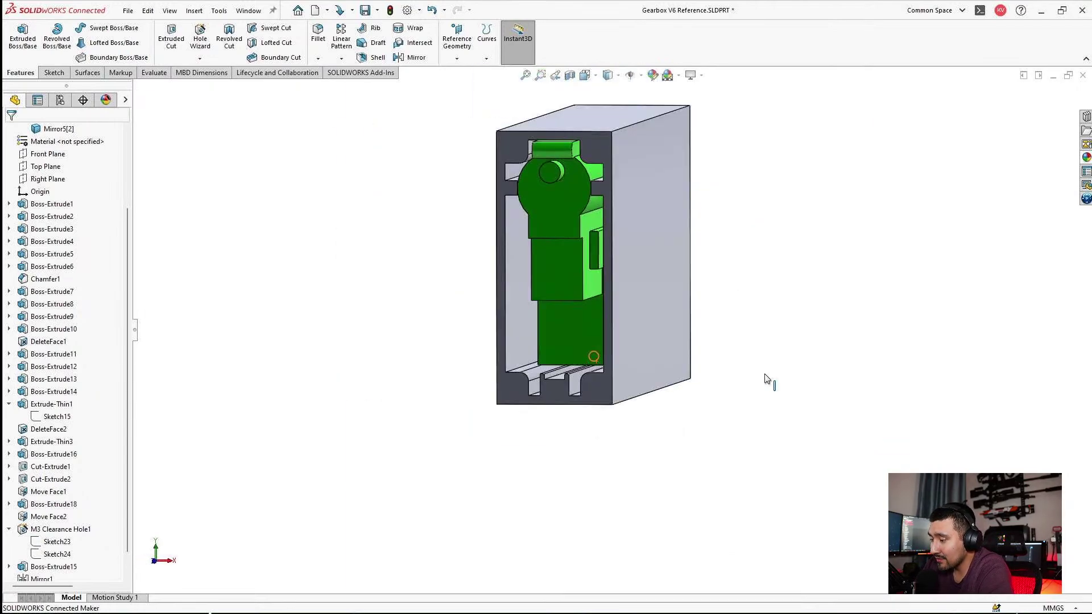
scroll(739, 373, up, 2)
scroll(623, 354, down, 2)
middle_drag(539, 351, 564, 333)
scroll(564, 333, down, 1)
scroll(668, 329, up, 1)
scroll(630, 349, down, 5)
middle_drag(671, 327, 552, 364)
scroll(598, 326, up, 4)
scroll(600, 301, up, 2)
scroll(579, 372, down, 2)
scroll(538, 351, down, 4)
scroll(551, 373, down, 2)
click(486, 397)
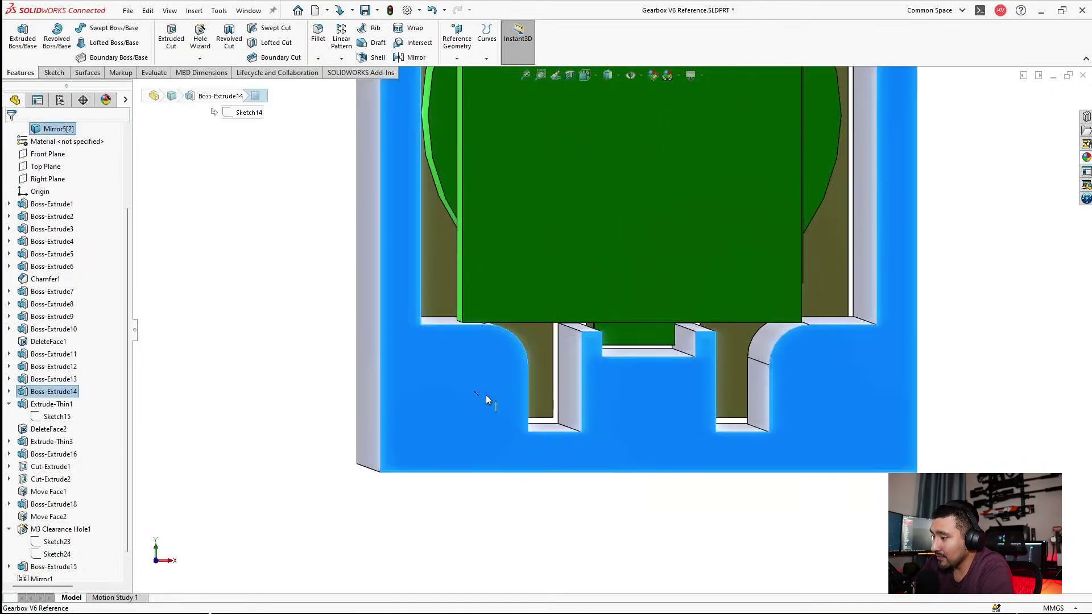
key(ctrl+8)
click(486, 399)
scroll(691, 500, down, 4)
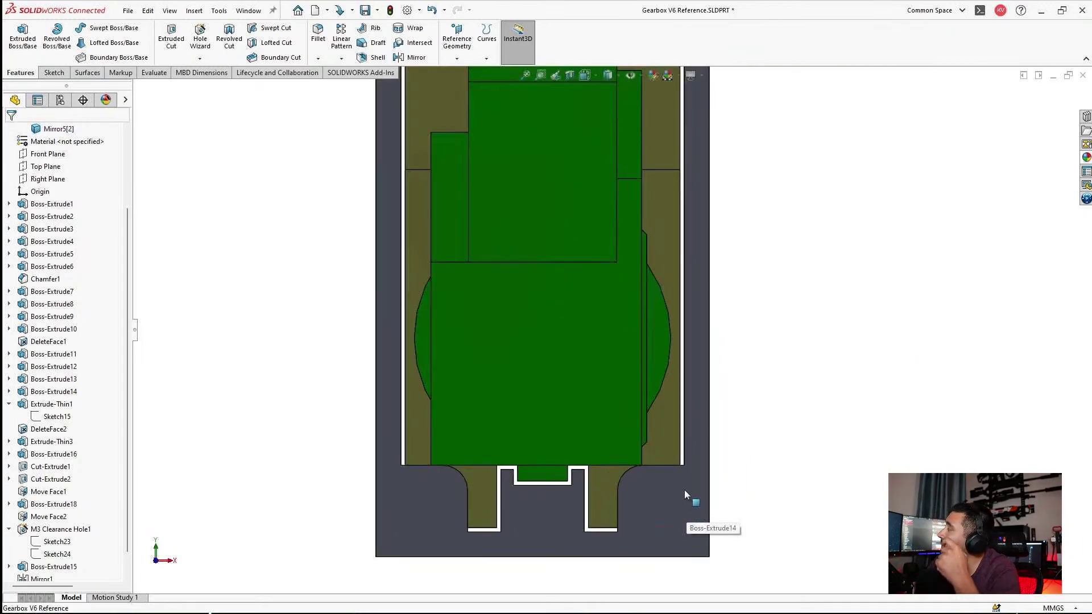
middle_drag(675, 462, 527, 549)
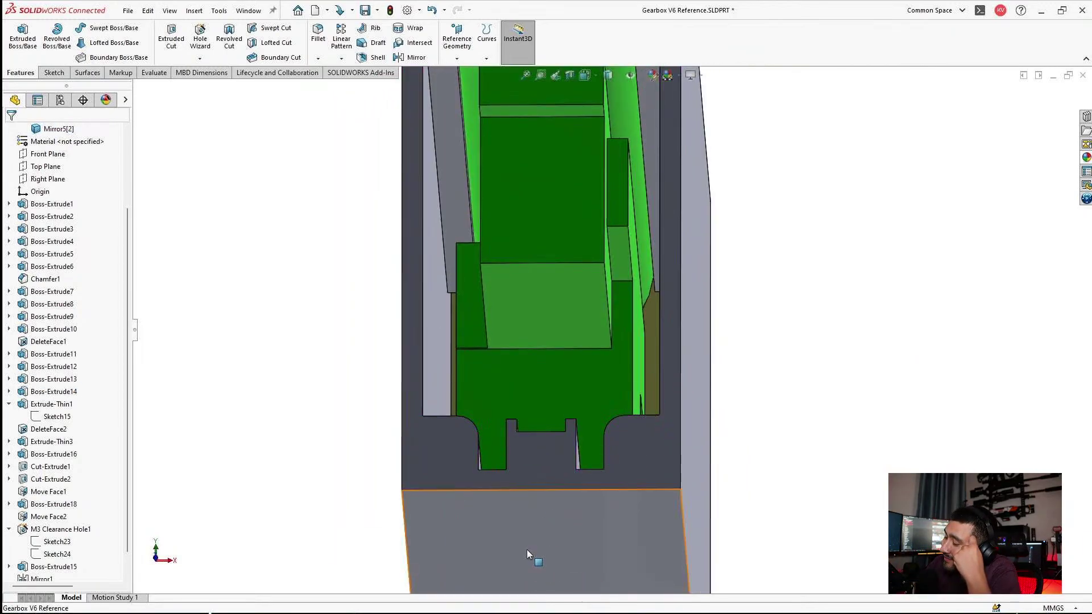
Edit the housing profile sketch and set the distance from the gearbox body's lower edge to the inner floor to 9 mm.
click(527, 549)
click(576, 500)
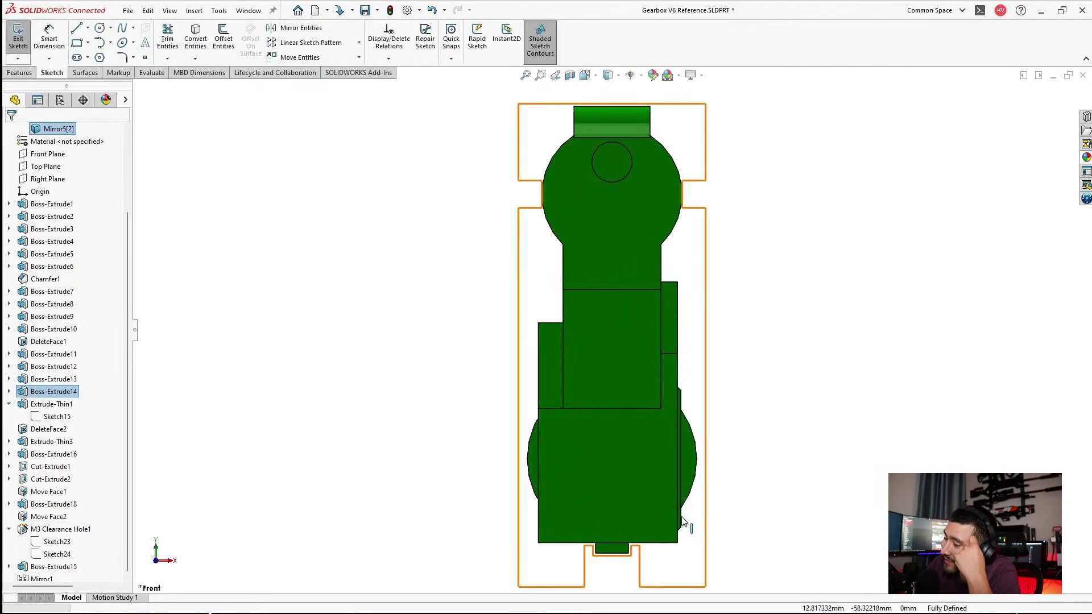
scroll(670, 515, down, 3)
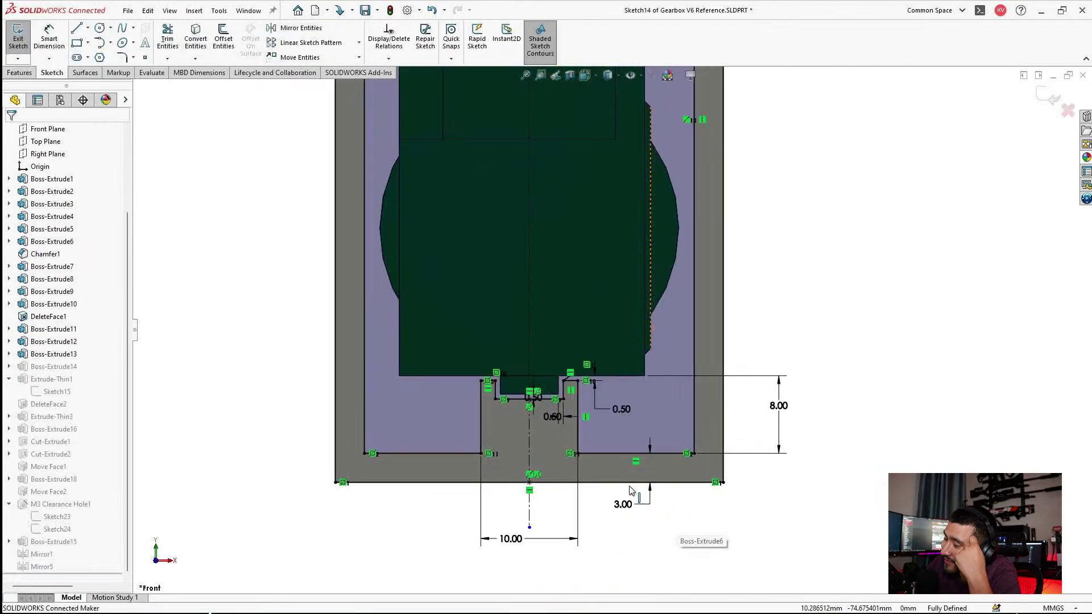
double_click(776, 404)
text(9)
key(Return)
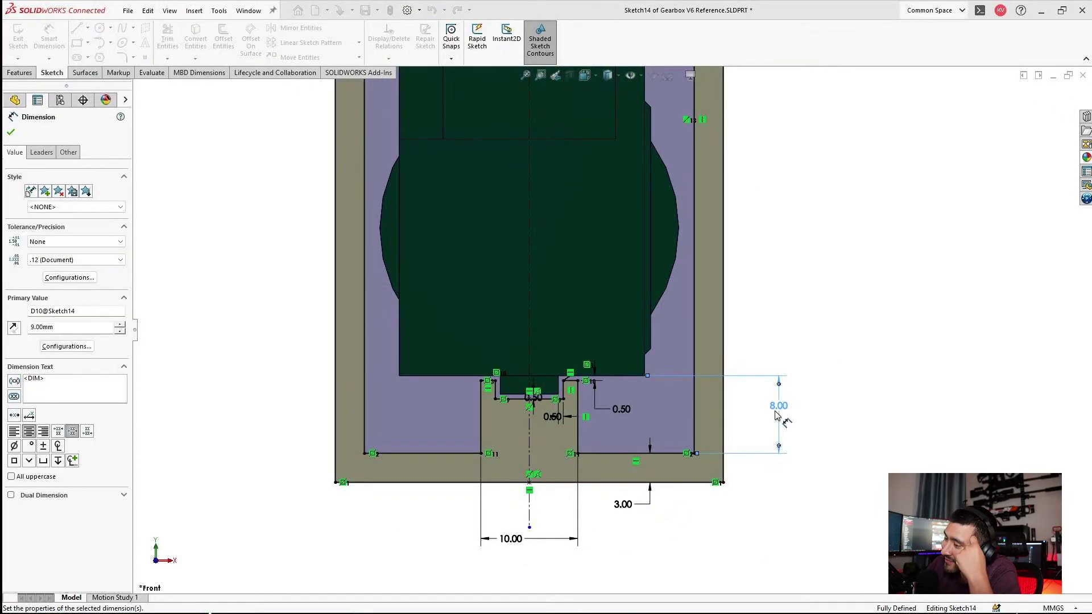
click(904, 153)
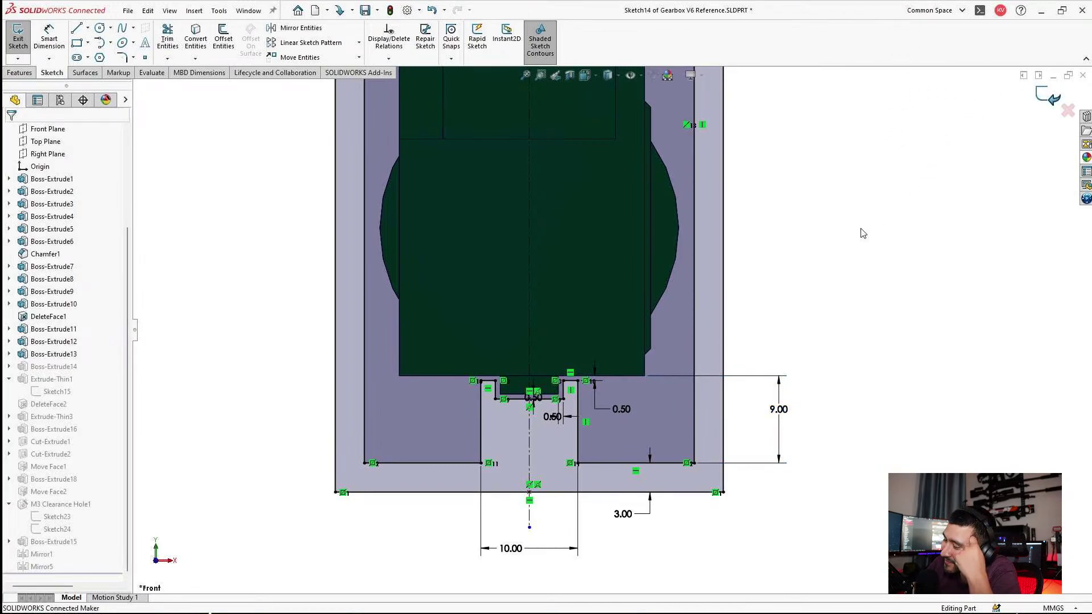
Examine the housing's upper and lower corner blocks and their fit around the gearbox body.
scroll(603, 343, up, 2)
mouse_move(596, 345)
middle_down()
mouse_move(586, 365)
mouse_move(566, 322)
mouse_move(565, 334)
middle_up()
scroll(586, 364, up, 3)
scroll(558, 336, down, 5)
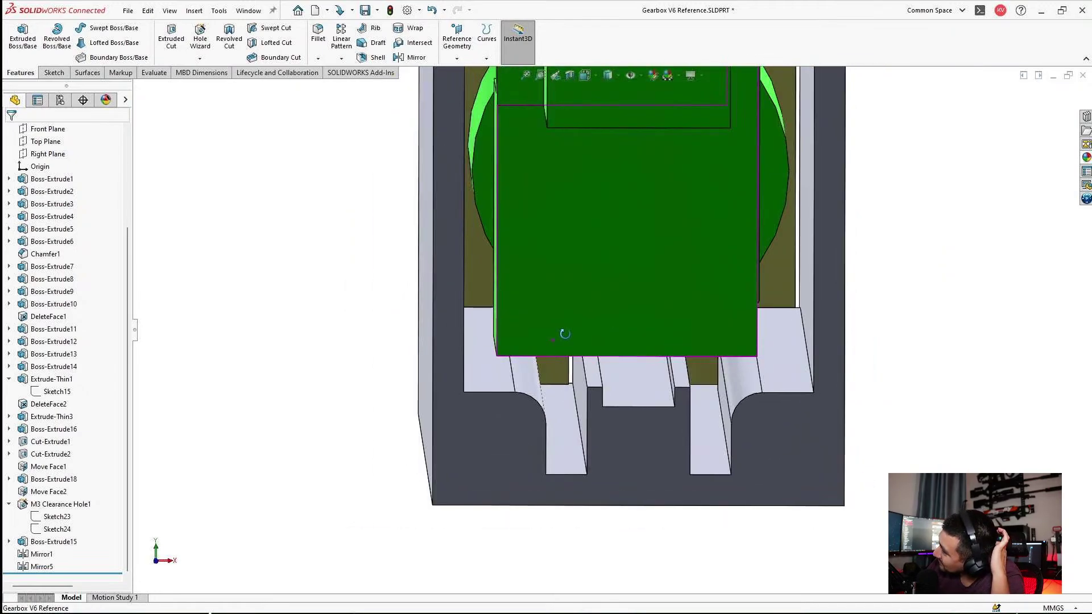
scroll(685, 268, up, 9)
scroll(585, 251, down, 5)
middle_drag(586, 250, 604, 206)
scroll(608, 199, down, 5)
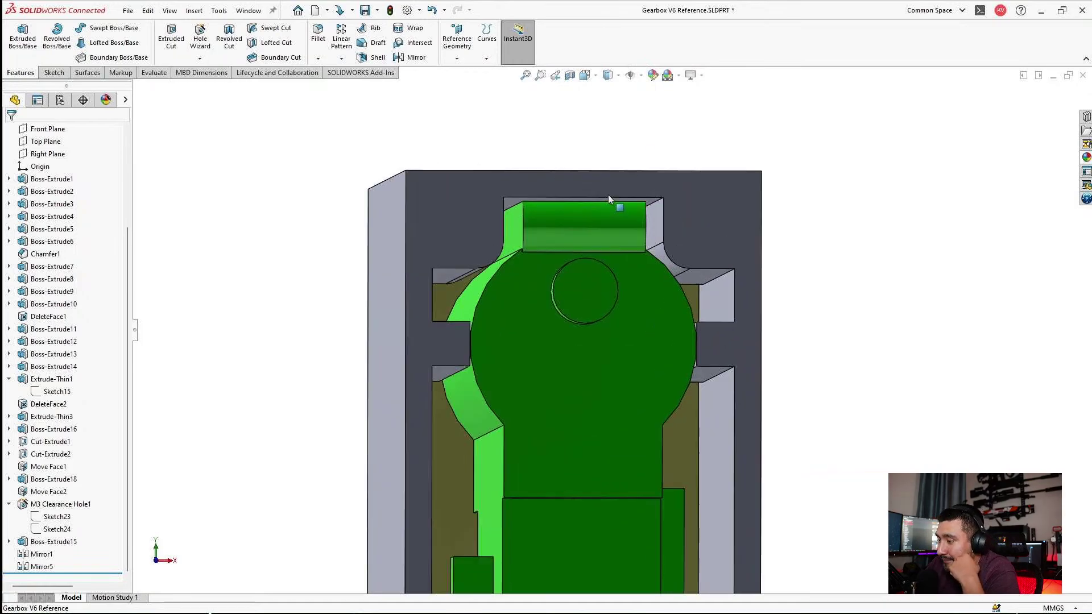
scroll(642, 349, up, 6)
scroll(616, 439, down, 4)
middle_drag(612, 438, 602, 446)
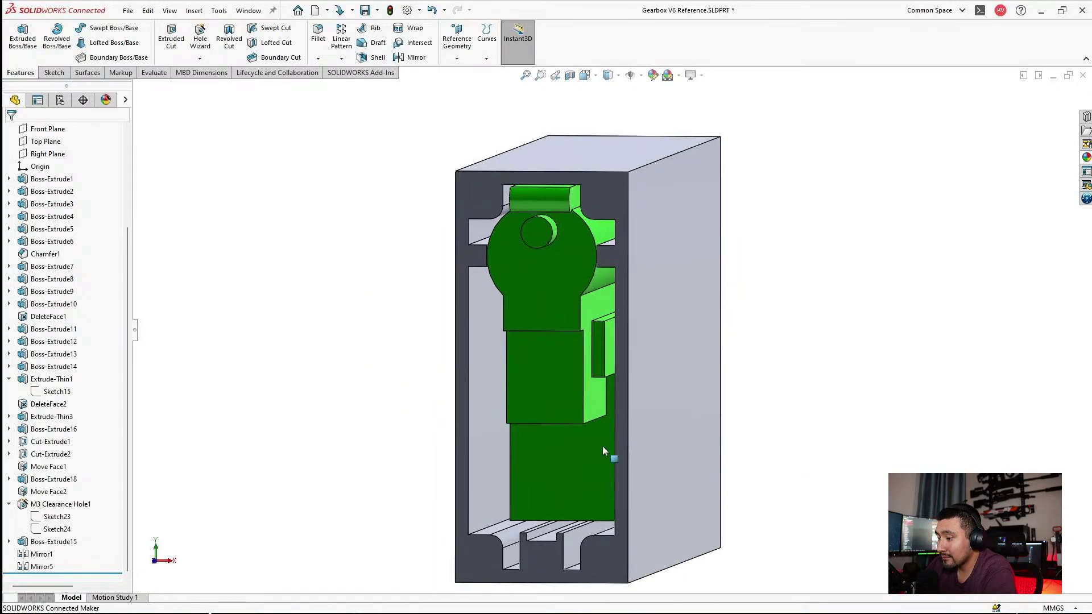
scroll(600, 472, down, 5)
middle_drag(594, 504, 595, 489)
scroll(614, 339, up, 5)
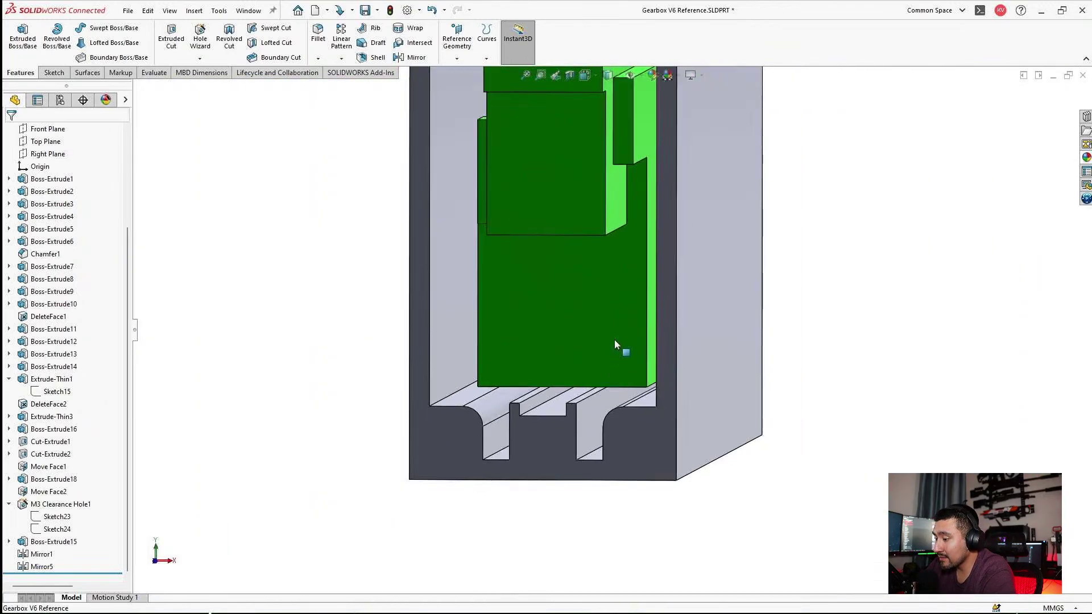
scroll(614, 339, up, 3)
scroll(613, 134, down, 3)
scroll(538, 160, down, 4)
middle_drag(538, 161, 551, 150)
scroll(556, 199, up, 6)
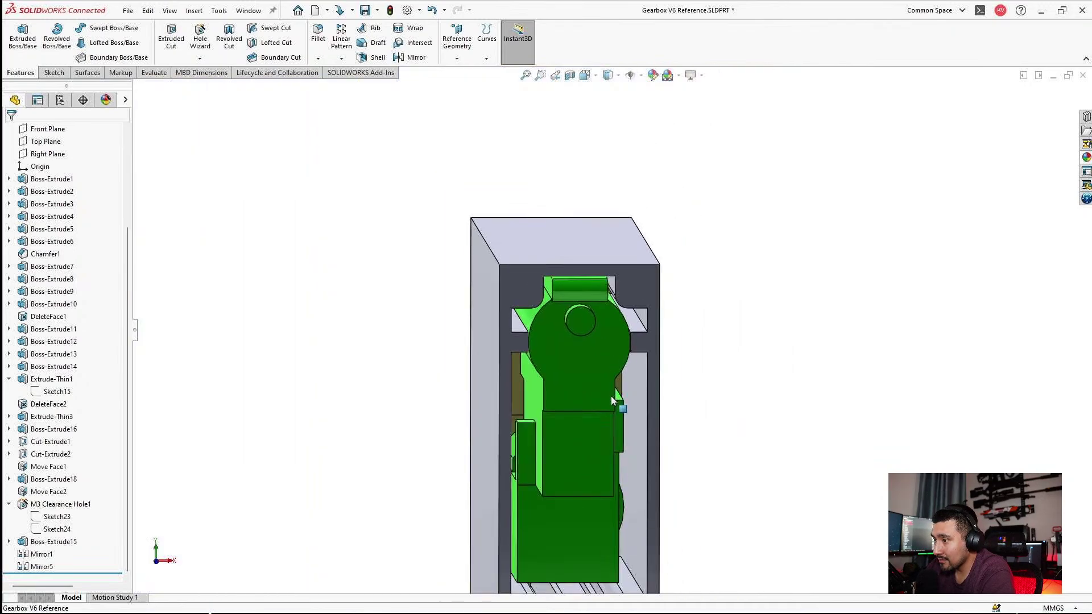
scroll(615, 403, down, 3)
scroll(592, 444, up, 3)
scroll(591, 444, down, 2)
middle_drag(590, 445, 569, 435)
scroll(637, 564, down, 4)
scroll(573, 434, down, 1)
Set the width of the housing floor's central rib to 11 mm in the profile sketch and save the part.
click(674, 393)
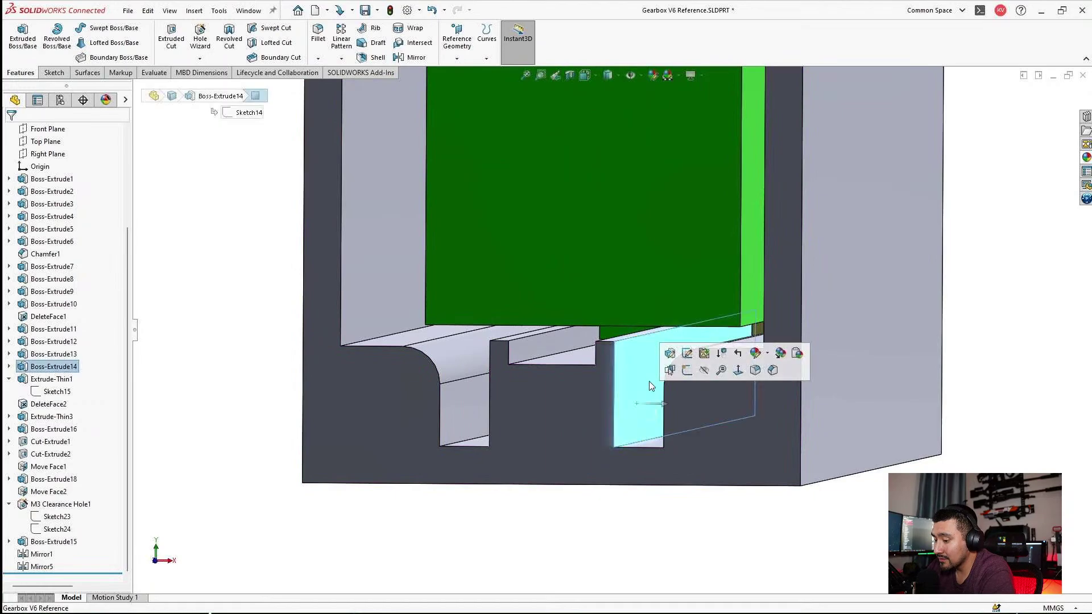
click(699, 356)
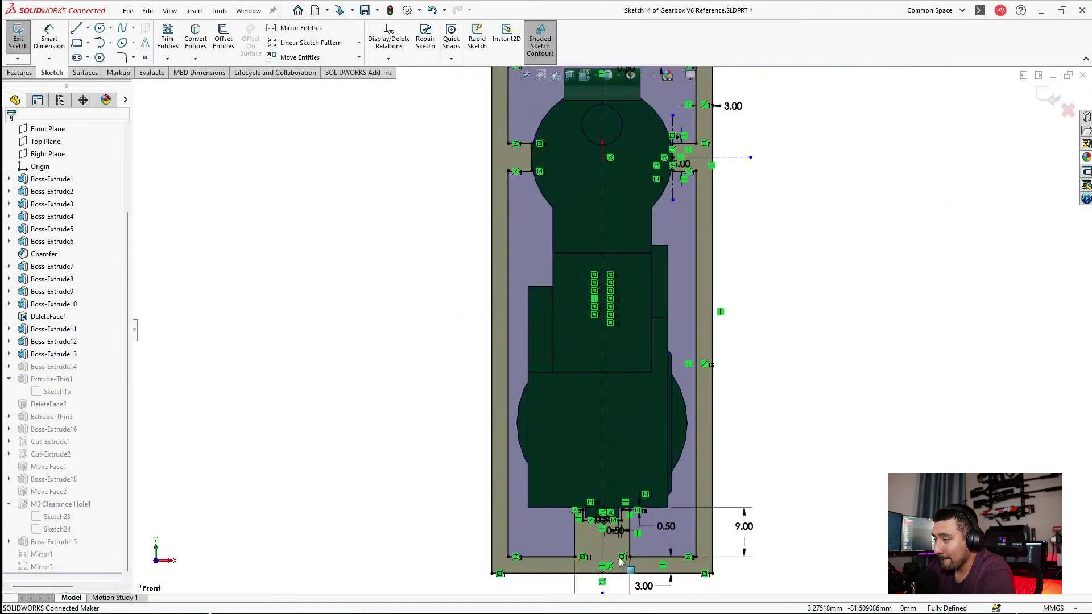
double_click(569, 570)
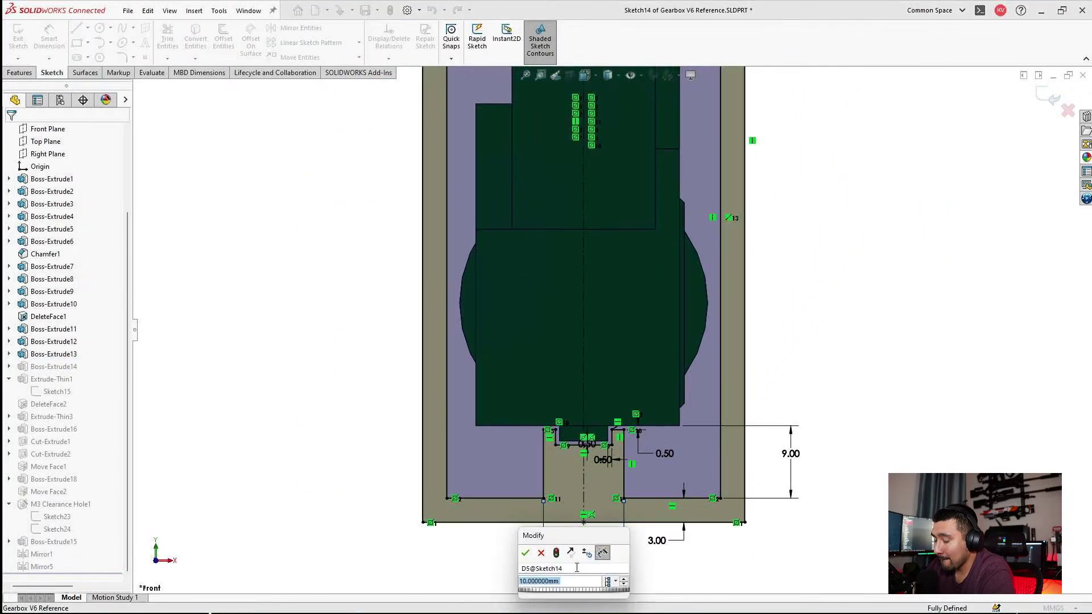
text(11)
key(Return)
click(416, 133)
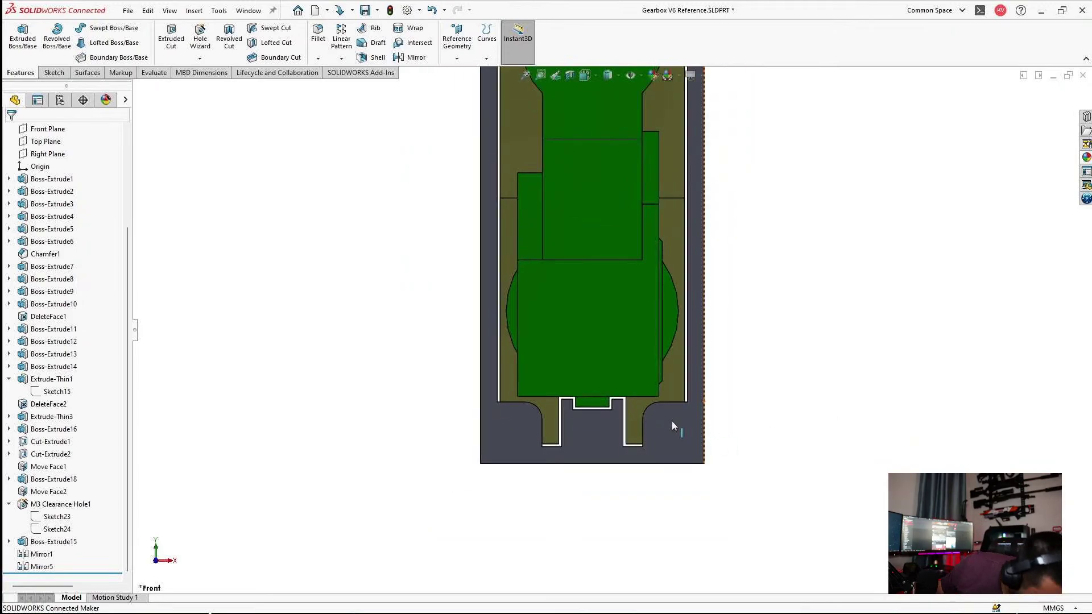
middle_drag(606, 392, 527, 348)
key(ctrl+s)
scroll(614, 292, up, 3)
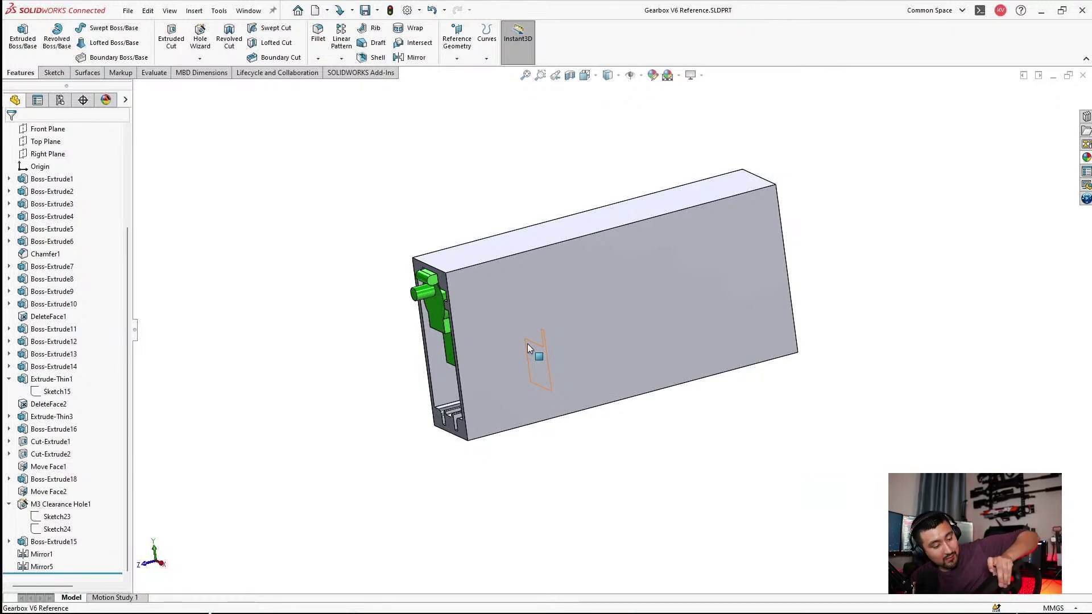
Start a new sketch on the Right Plane and display the model with hidden lines visible.
middle_drag(401, 305, 479, 322)
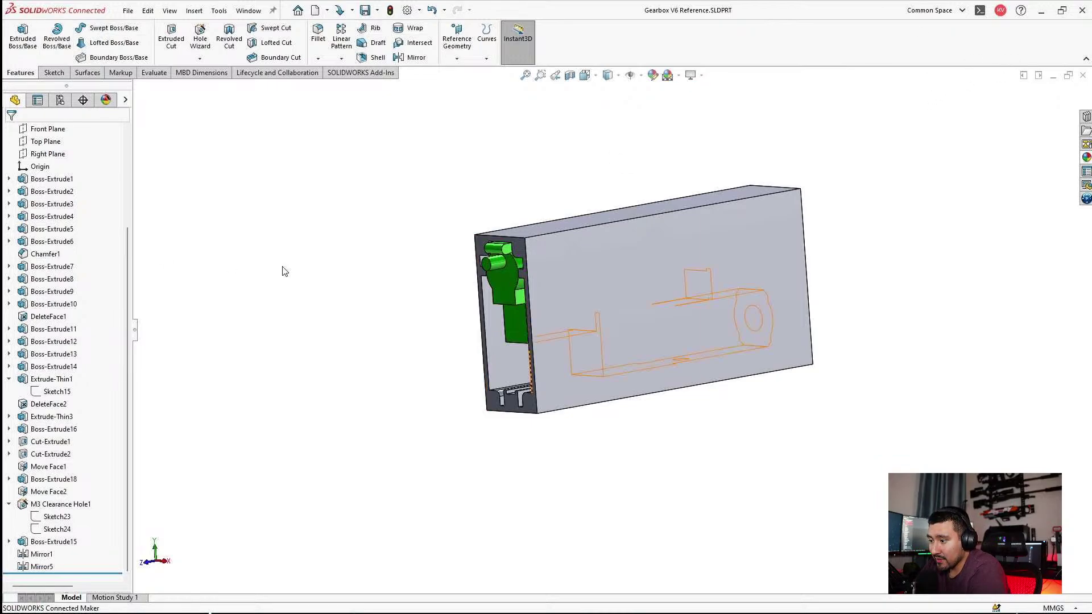
scroll(573, 358, down, 5)
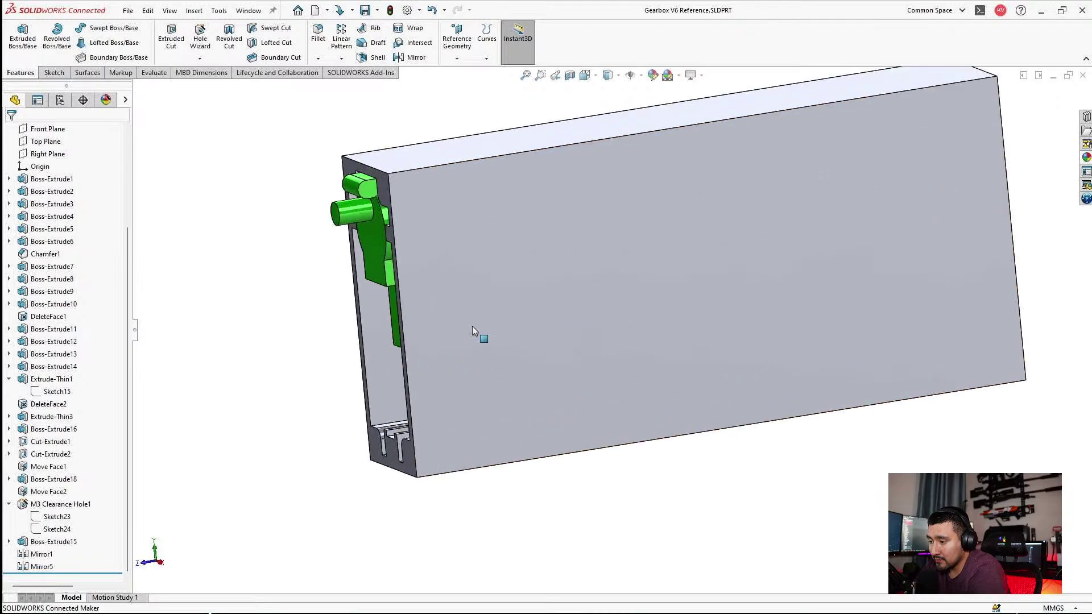
click(472, 329)
click(142, 285)
scroll(102, 245, up, 3)
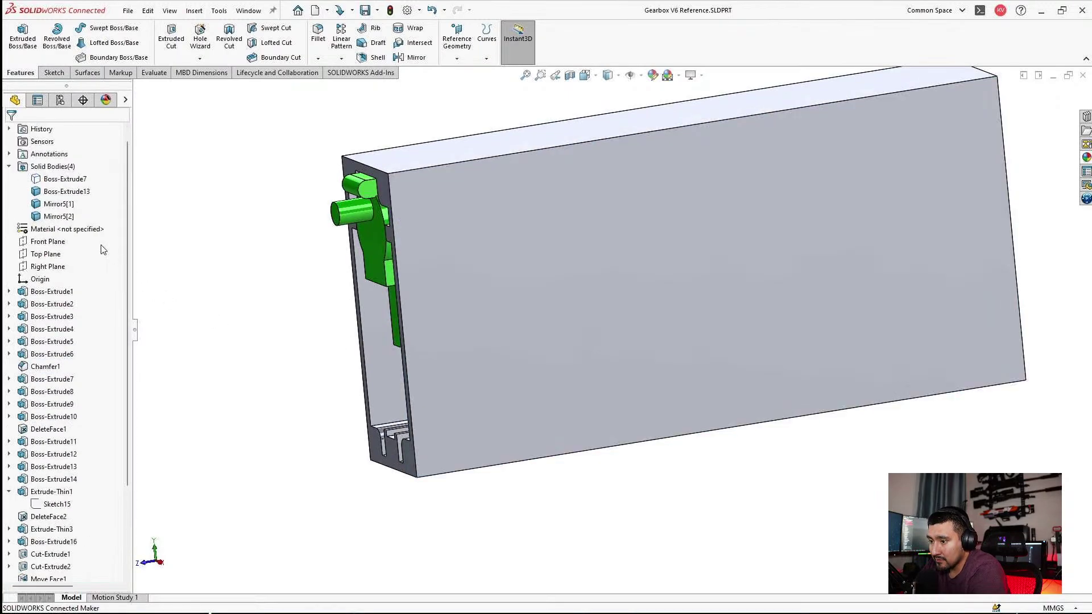
click(36, 268)
click(47, 246)
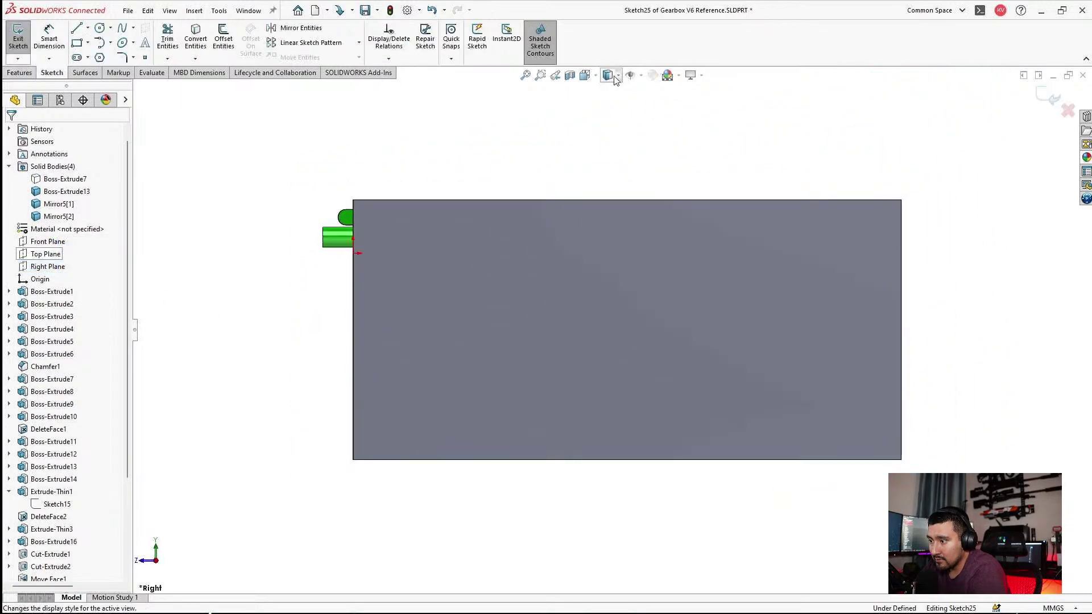
click(618, 76)
click(607, 141)
scroll(402, 314, down, 3)
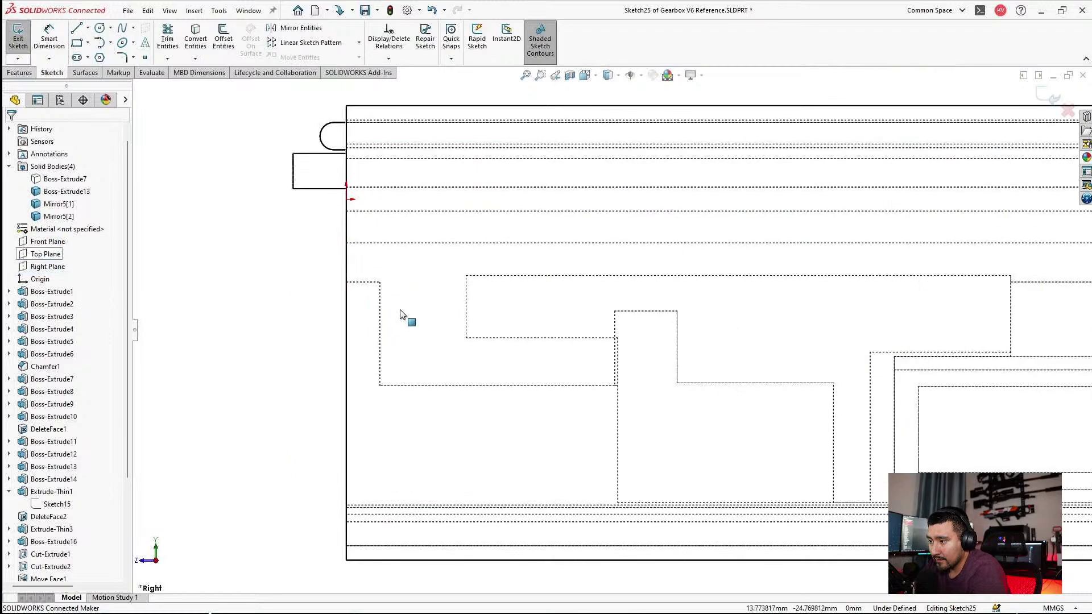
Sketch a narrow rectangle from the housing's front edge and make its lower edge collinear with the gearbox body's lower recess edge.
scroll(401, 315, down, 2)
click(76, 43)
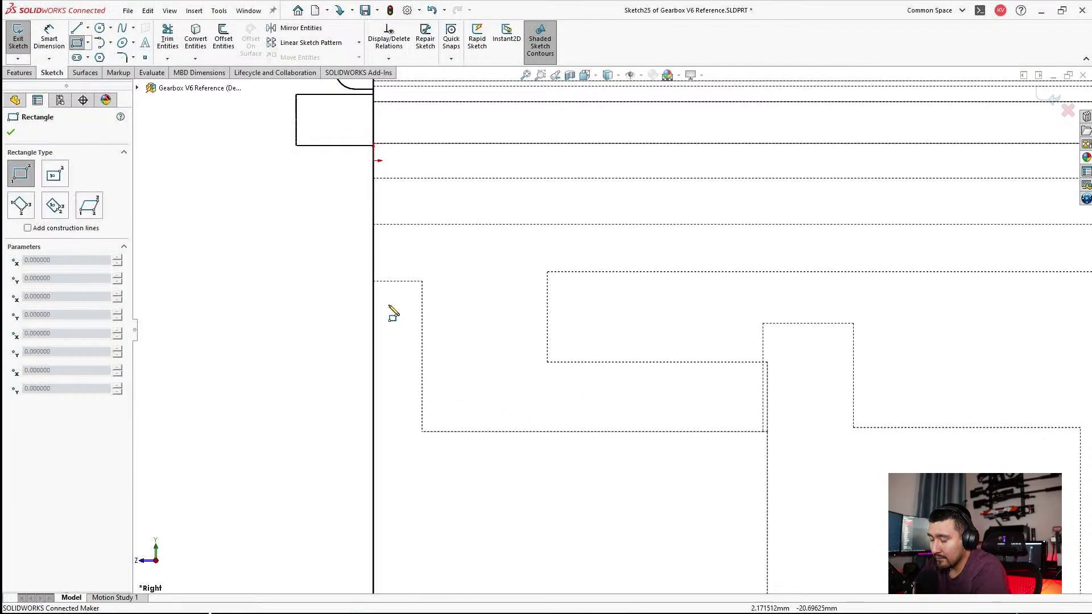
click(374, 299)
click(409, 436)
key(Escape)
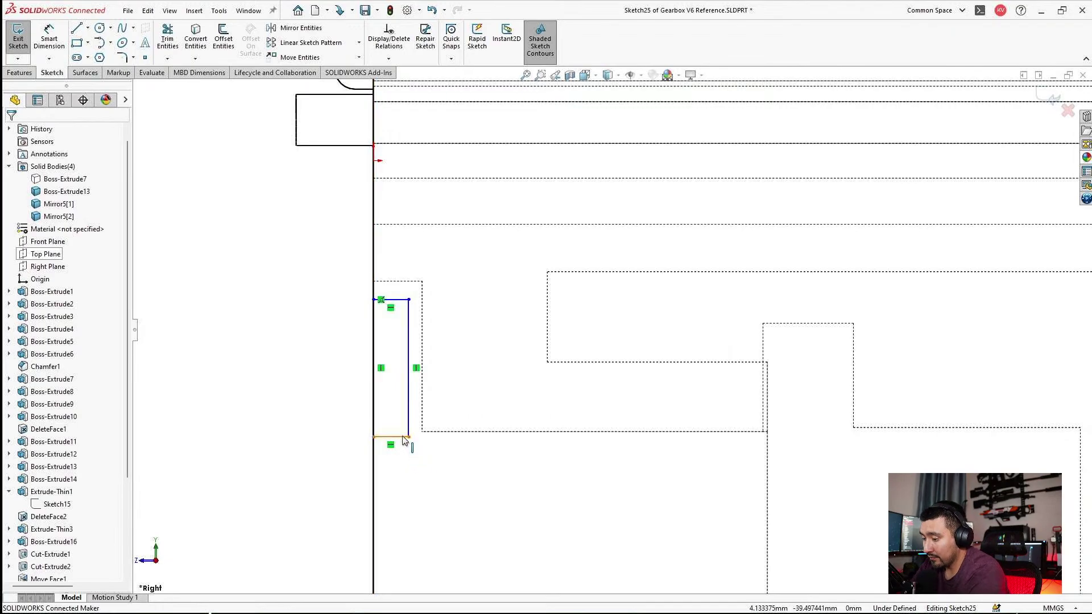
click(401, 437)
ctrl+click(449, 431)
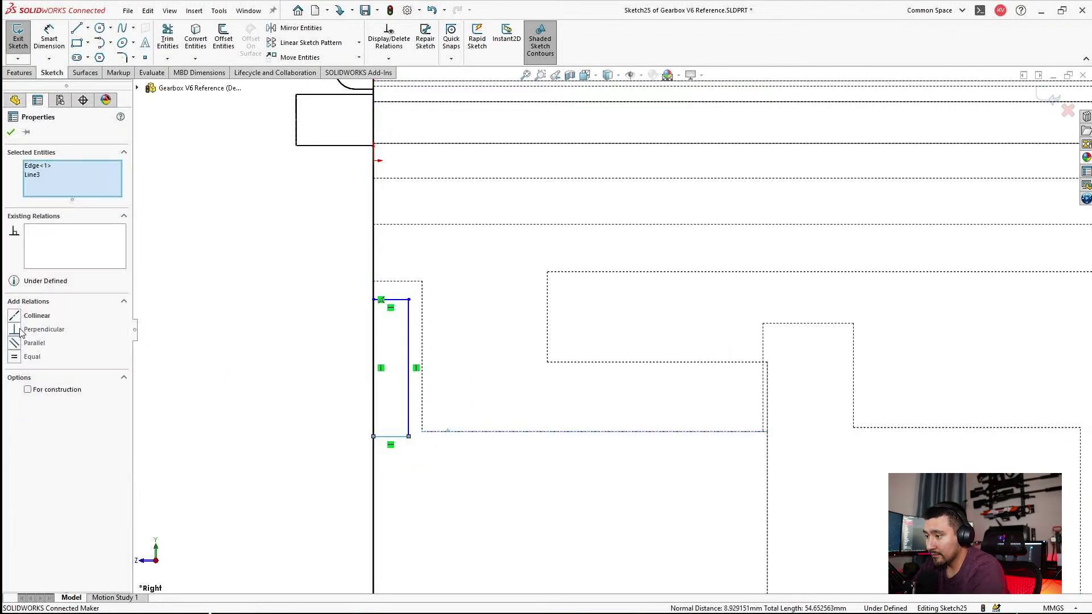
click(19, 317)
key(Escape)
Dimension the gap between the rectangle's upper edge and the recess's upper edge as 0.5 mm.
scroll(422, 403, down, 3)
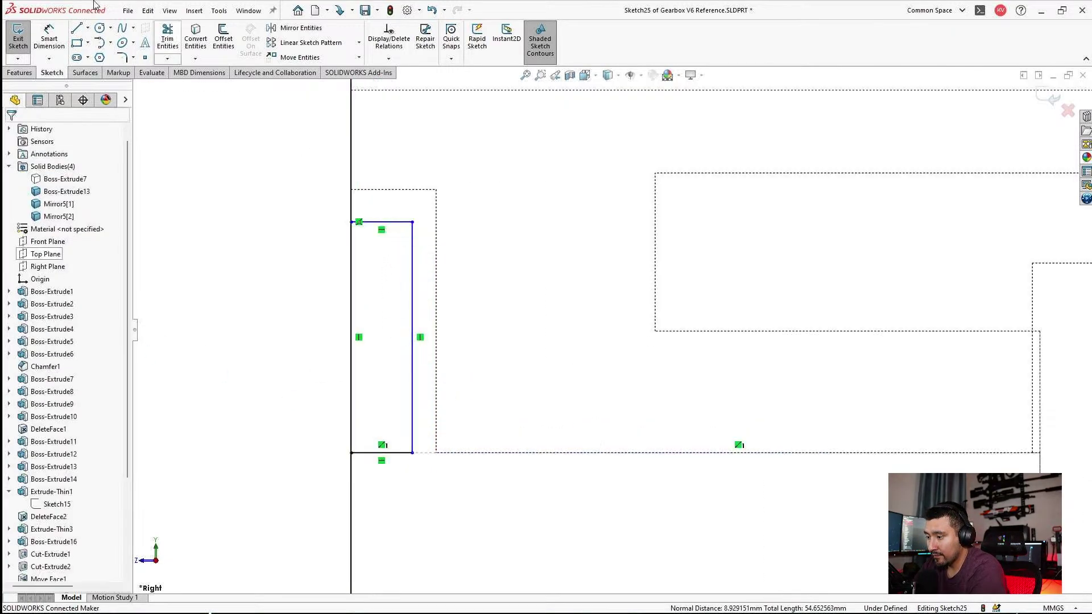
click(49, 37)
click(398, 221)
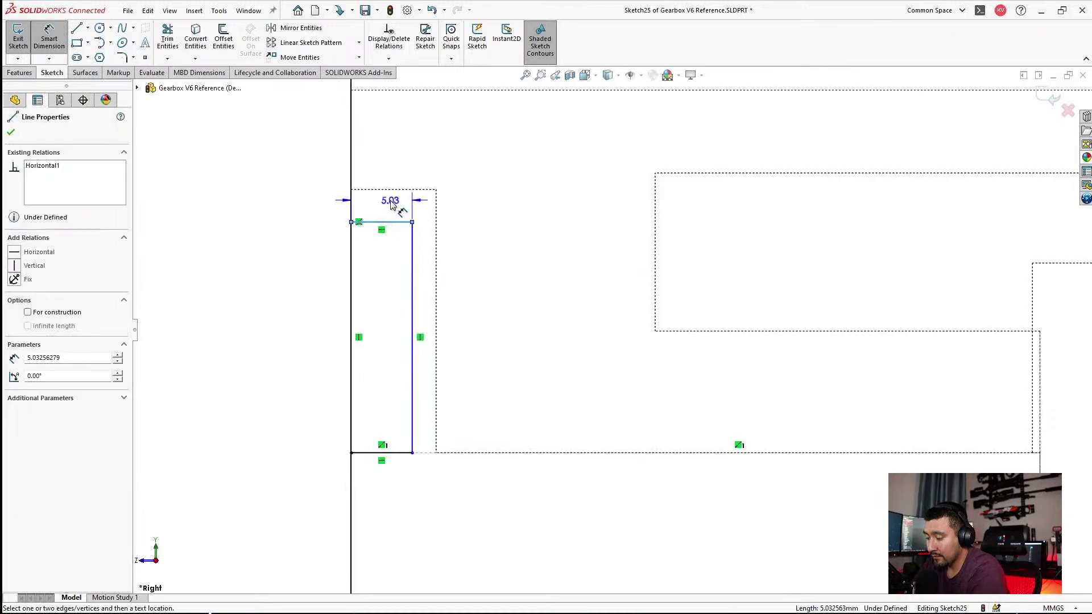
click(398, 190)
click(282, 219)
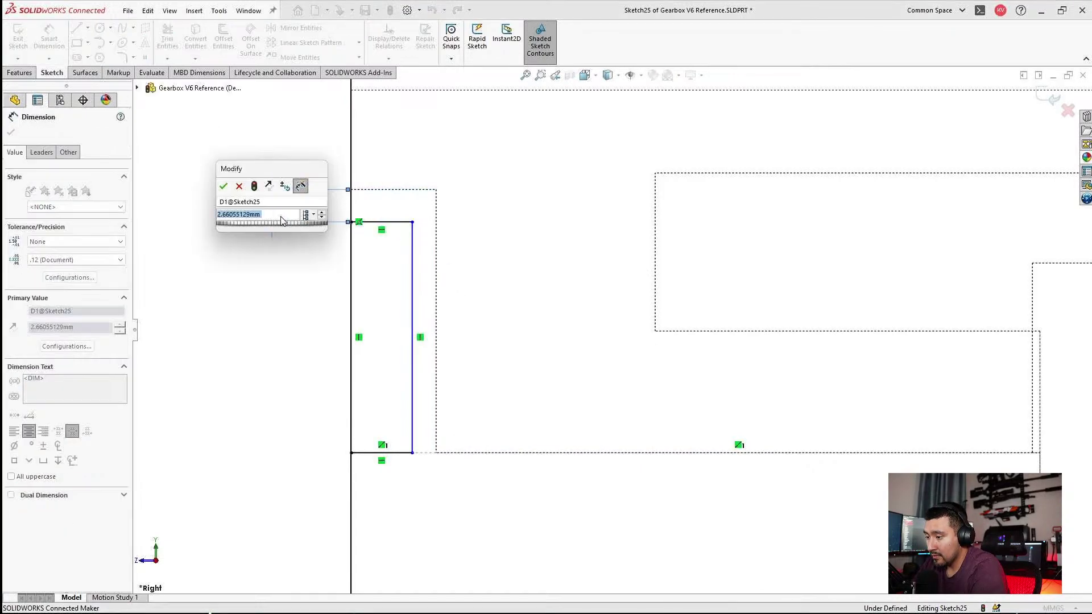
key(BackSpace)
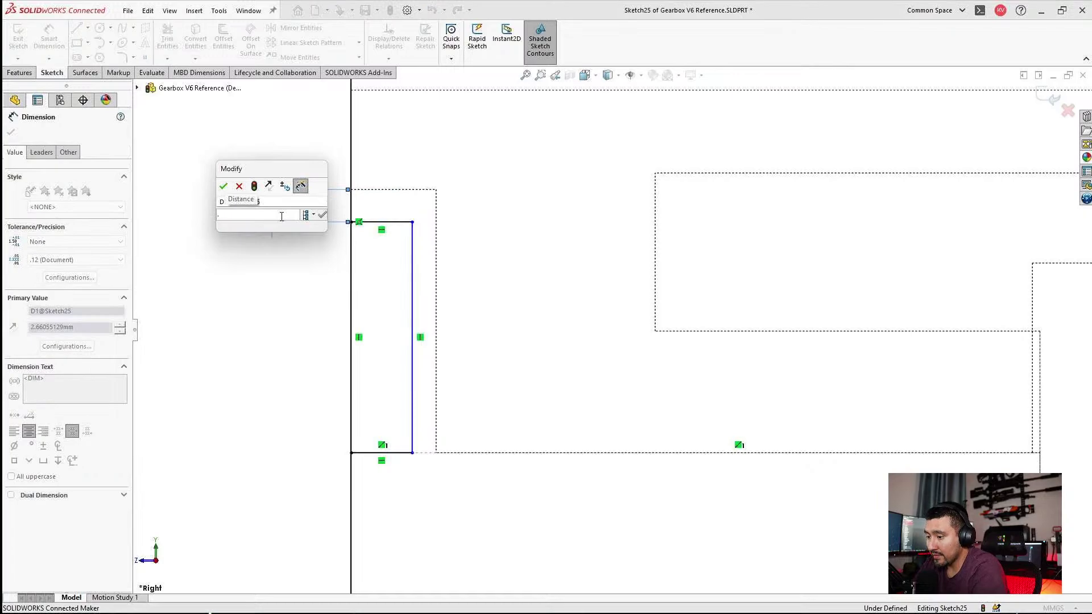
text(.5)
key(Return)
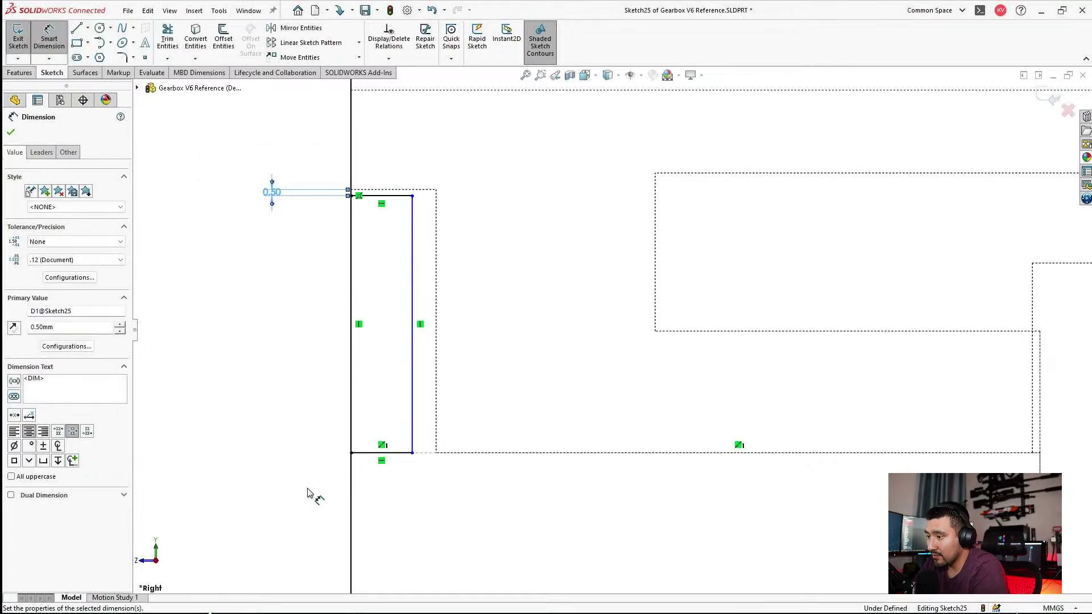
Dimension the gap between the rectangle's inner vertical edge and the recess's vertical edge as 0.5 mm.
click(412, 430)
click(436, 426)
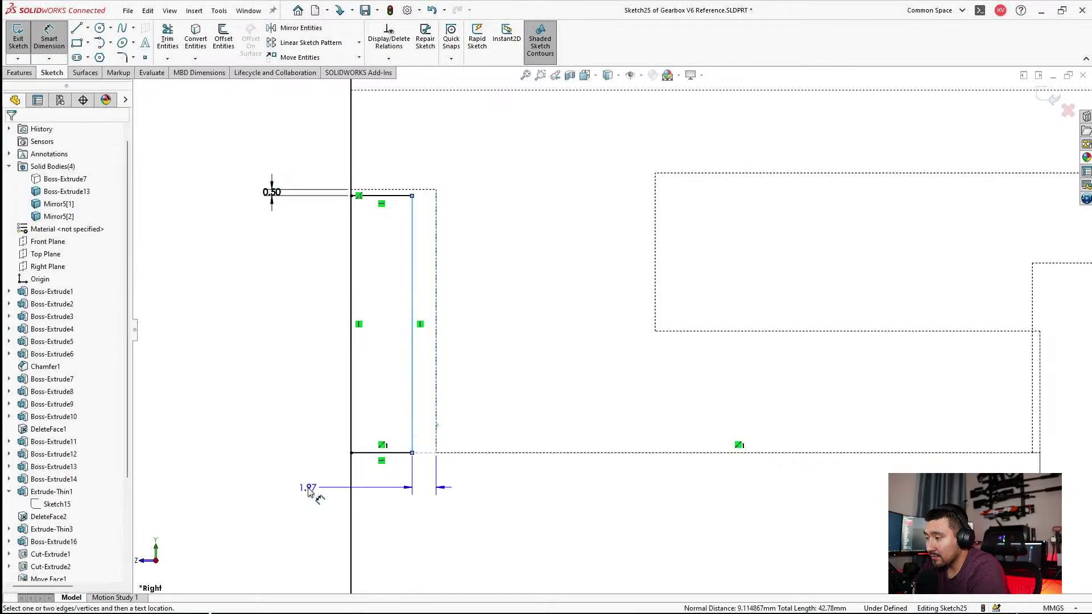
click(282, 504)
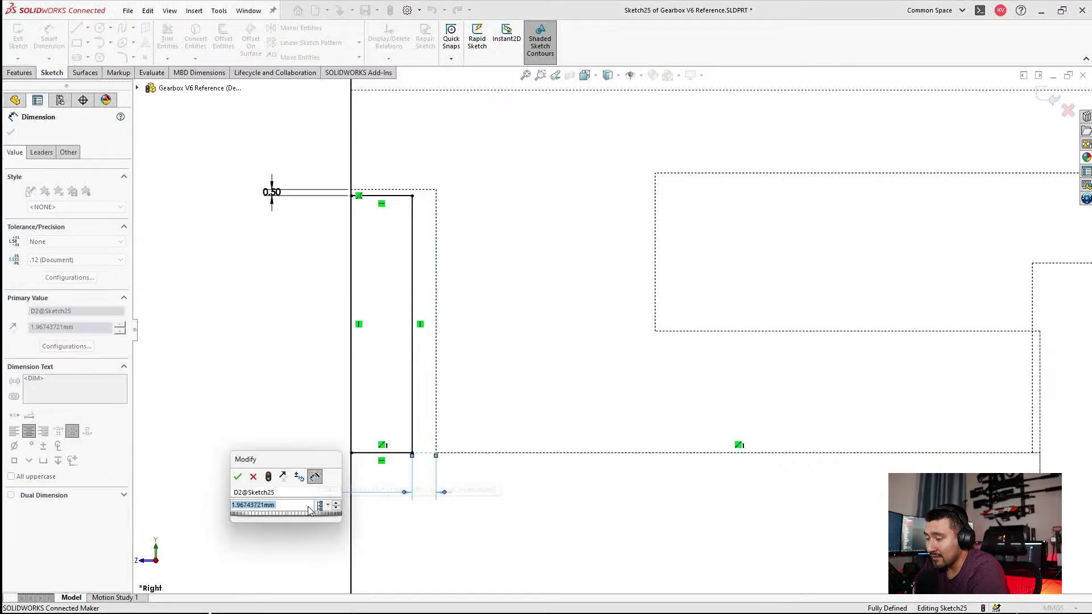
text(.5)
key(Return)
key(Escape)
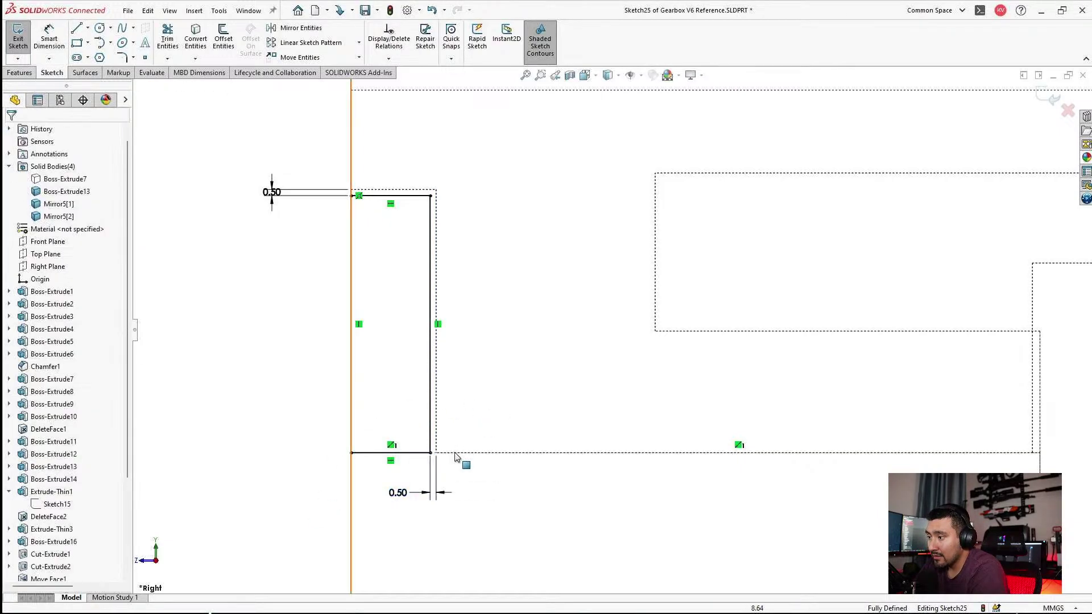
Move the horizontal gap dimension clear of the geometry and set its value to 1 mm.
drag(414, 494, 295, 498)
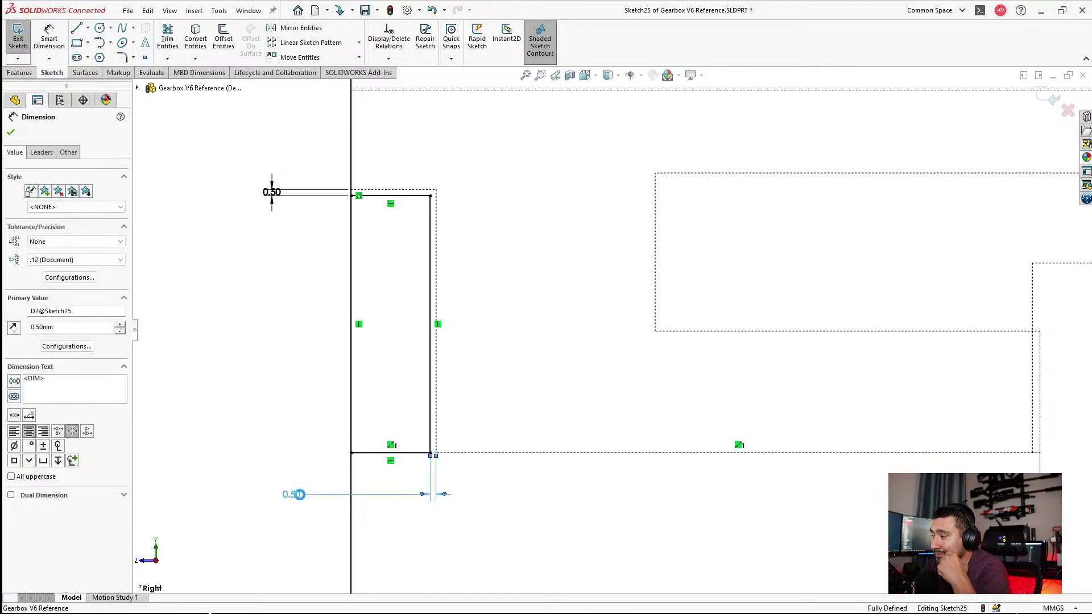
double_click(295, 495)
text(1)
key(Return)
key(Escape)
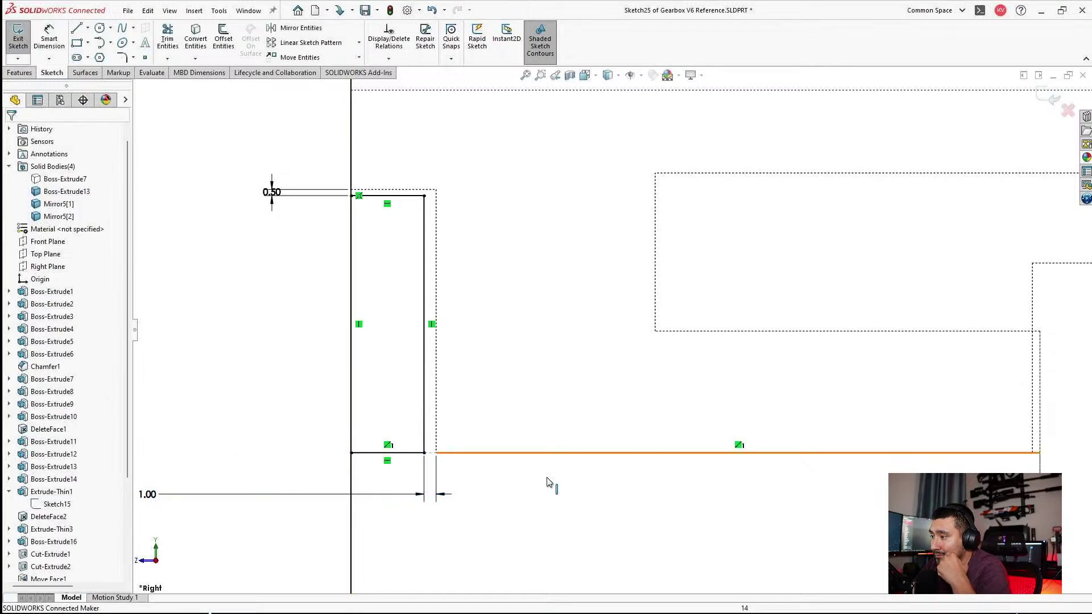
Examine the rectangle's position relative to the gearbox body and the housing's front opening.
scroll(640, 363, up, 3)
scroll(641, 362, up, 3)
scroll(642, 350, down, 3)
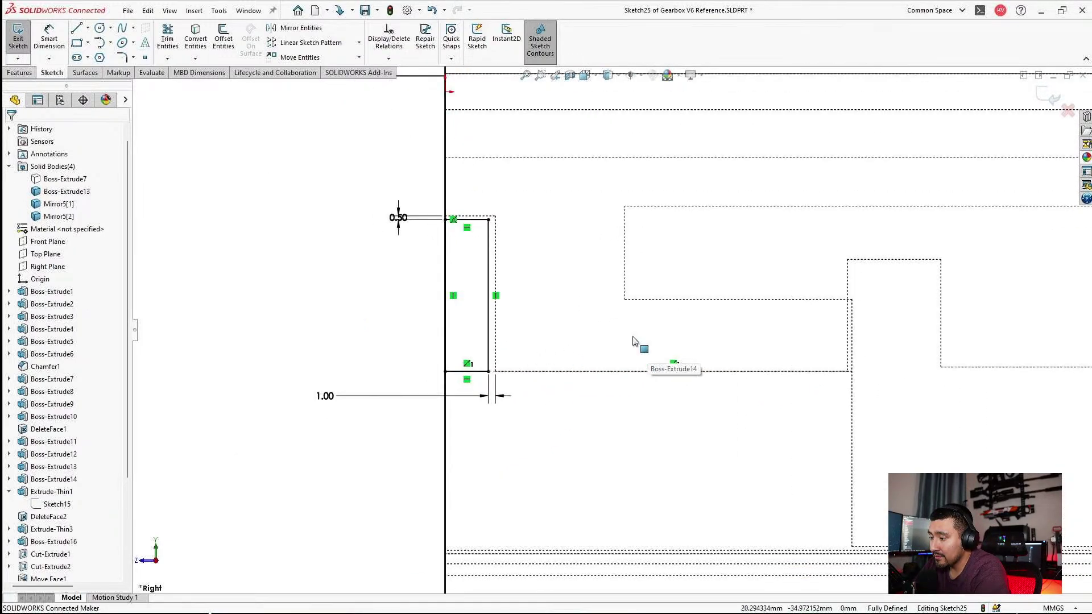
scroll(634, 341, up, 1)
mouse_move(831, 370)
middle_down()
mouse_move(817, 349)
mouse_move(829, 383)
mouse_move(553, 285)
mouse_move(514, 324)
mouse_move(481, 241)
middle_up()
scroll(513, 320, up, 1)
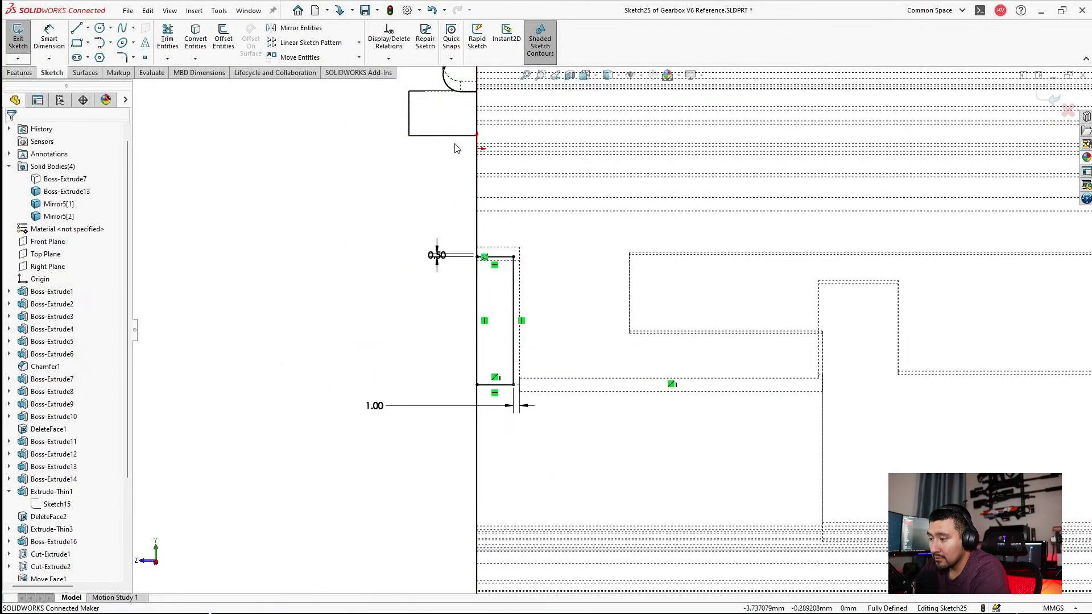
scroll(454, 170, up, 1)
middle_drag(529, 195, 577, 204)
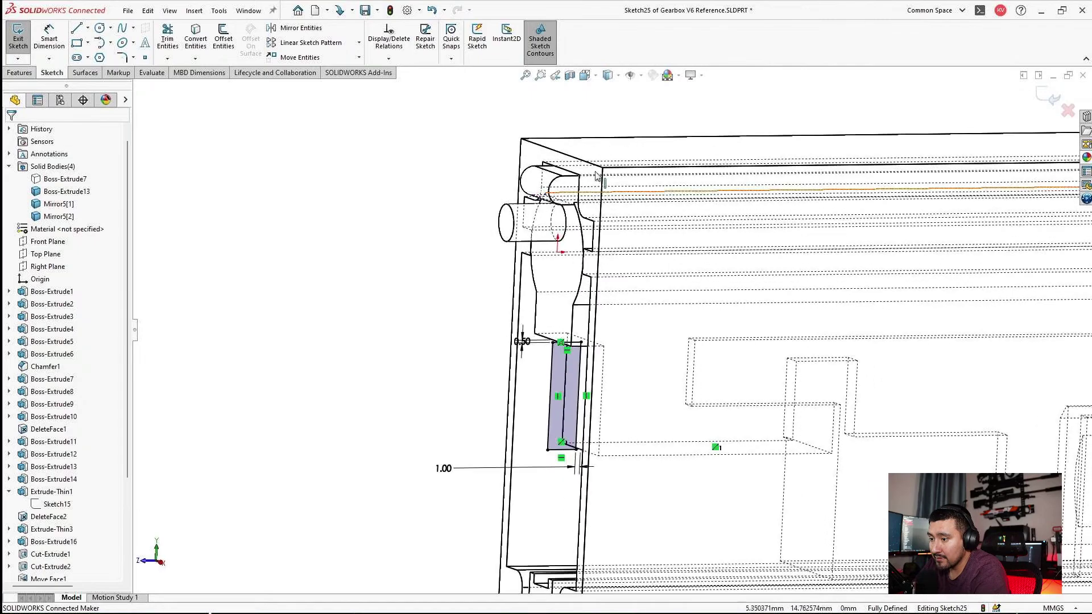
Exit the sketch and display the model shaded with edges.
click(1046, 96)
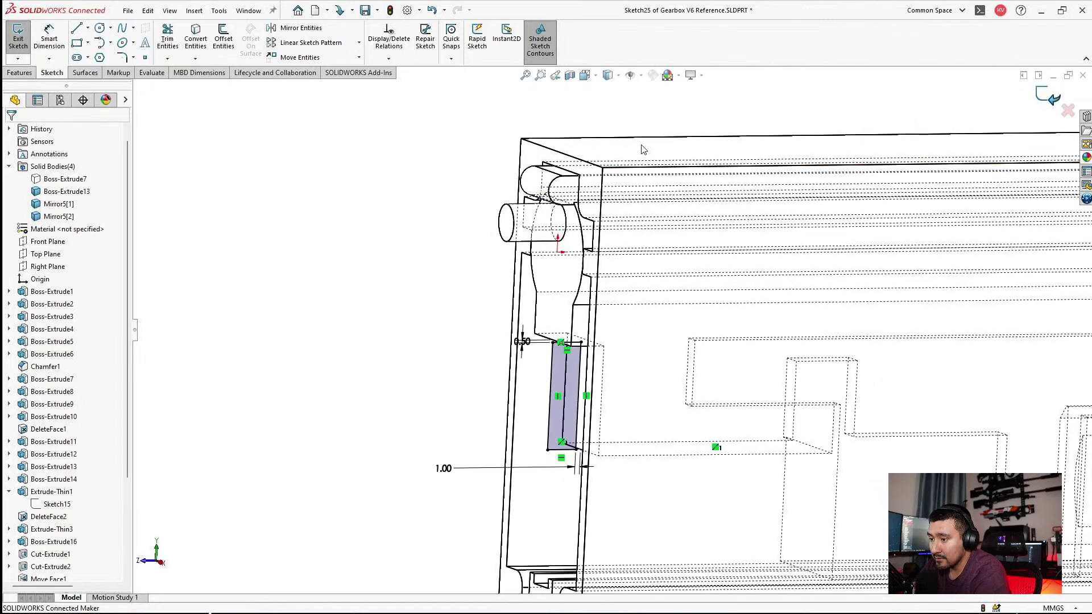
click(457, 140)
scroll(560, 179, up, 1)
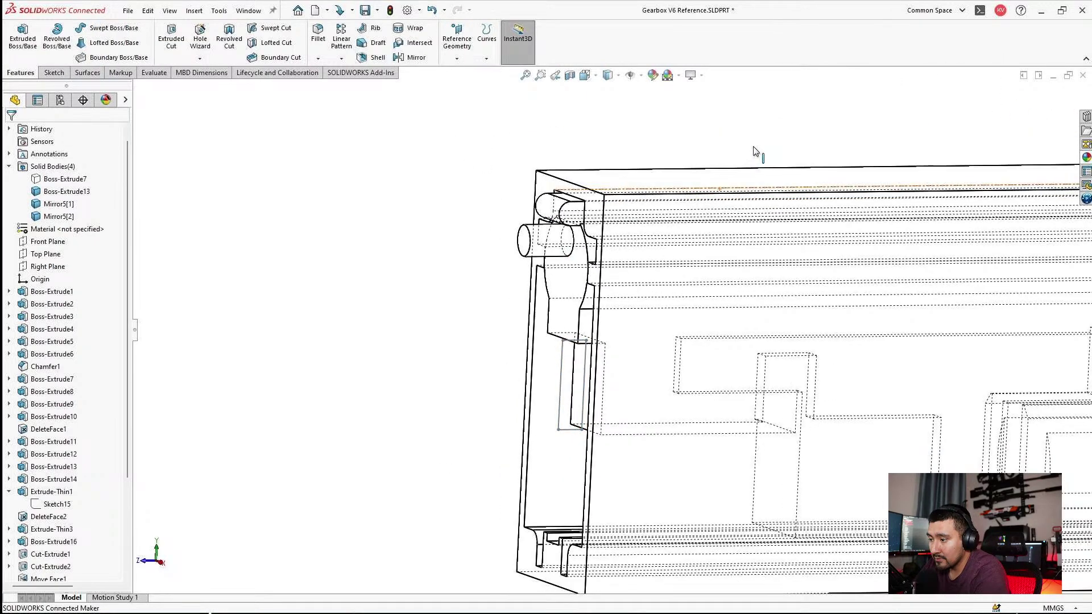
click(618, 80)
click(609, 91)
scroll(673, 296, up, 3)
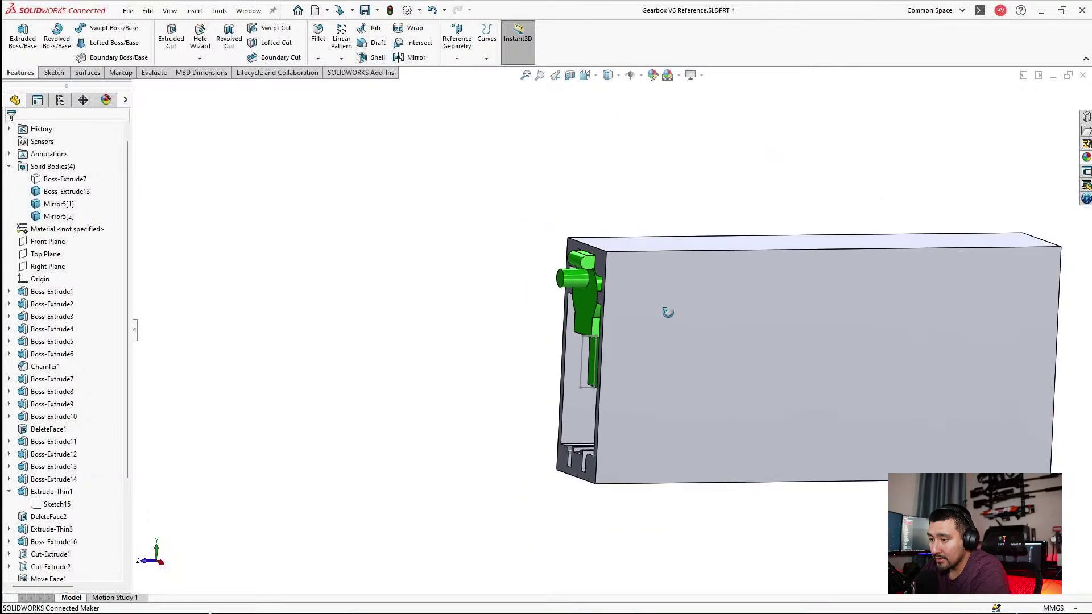
Reopen the rectangle sketch and set up a boss extrude up to the inner face of the housing's side wall.
middle_drag(668, 312, 684, 341)
scroll(619, 381, down, 1)
click(618, 382)
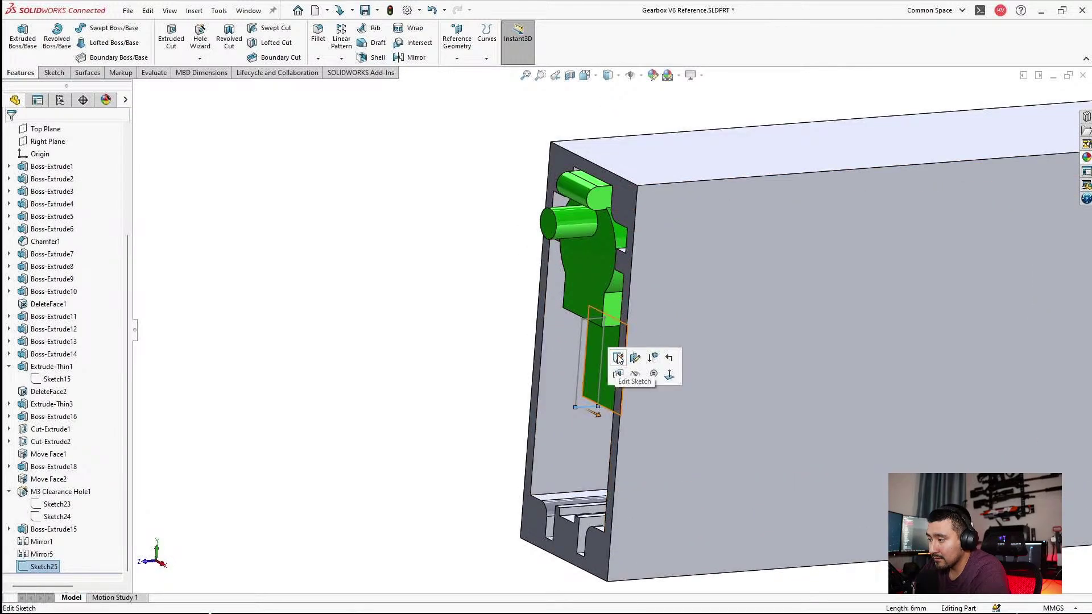
click(617, 369)
click(22, 35)
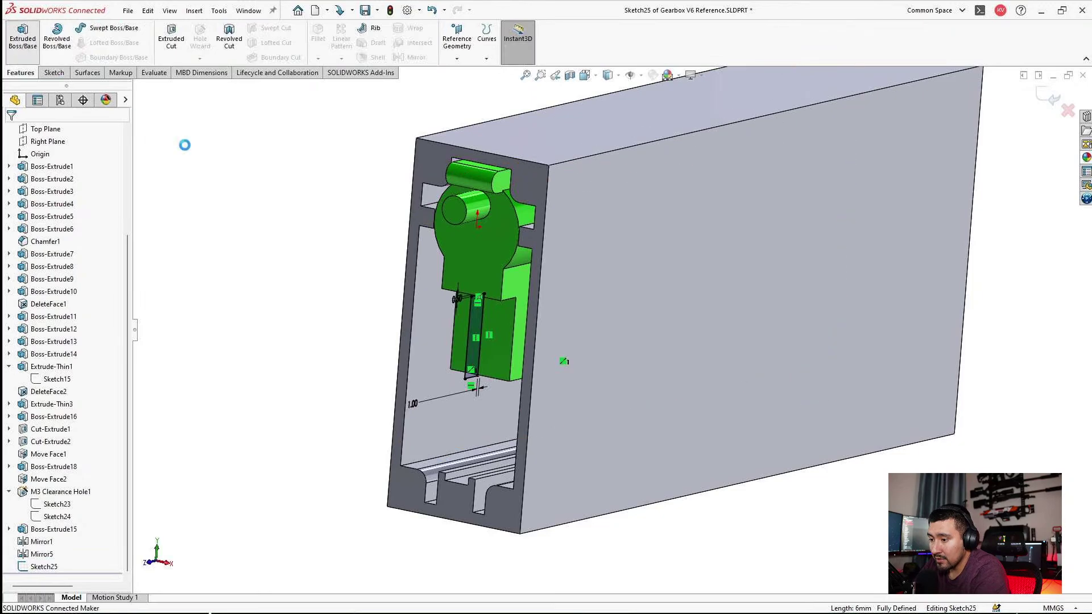
click(68, 201)
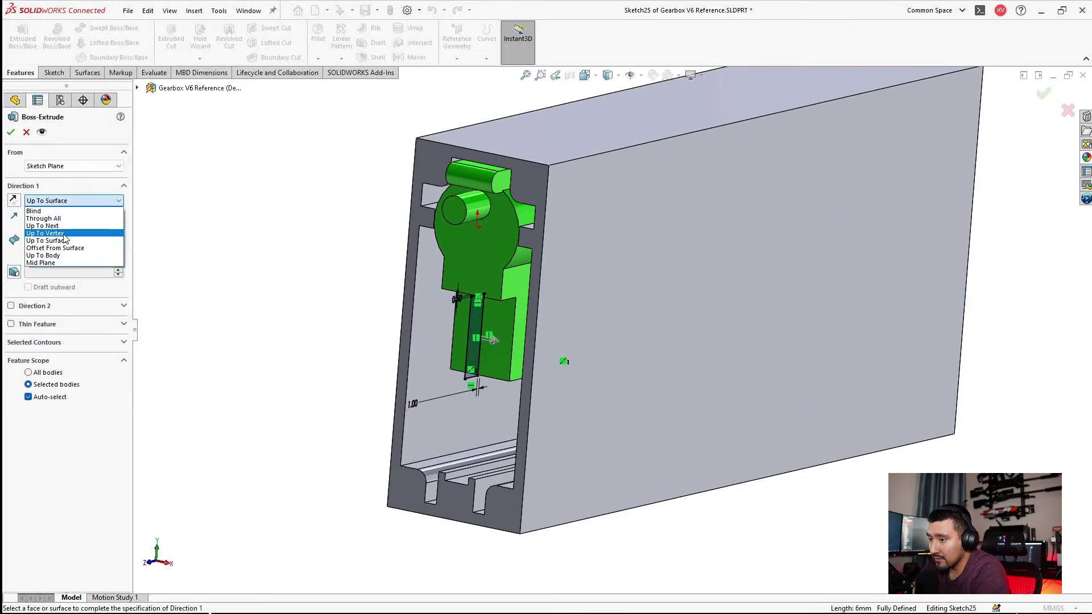
click(65, 240)
click(78, 202)
click(67, 241)
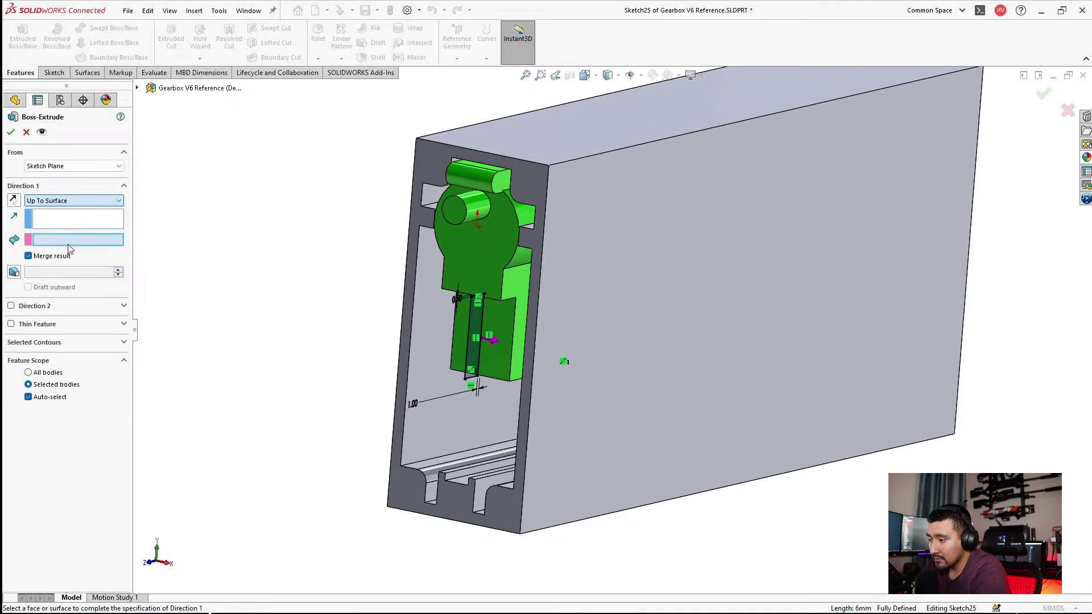
Extend the extrusion in a second direction up to the opposite inner wall and merge it only with the housing body.
click(11, 305)
click(57, 319)
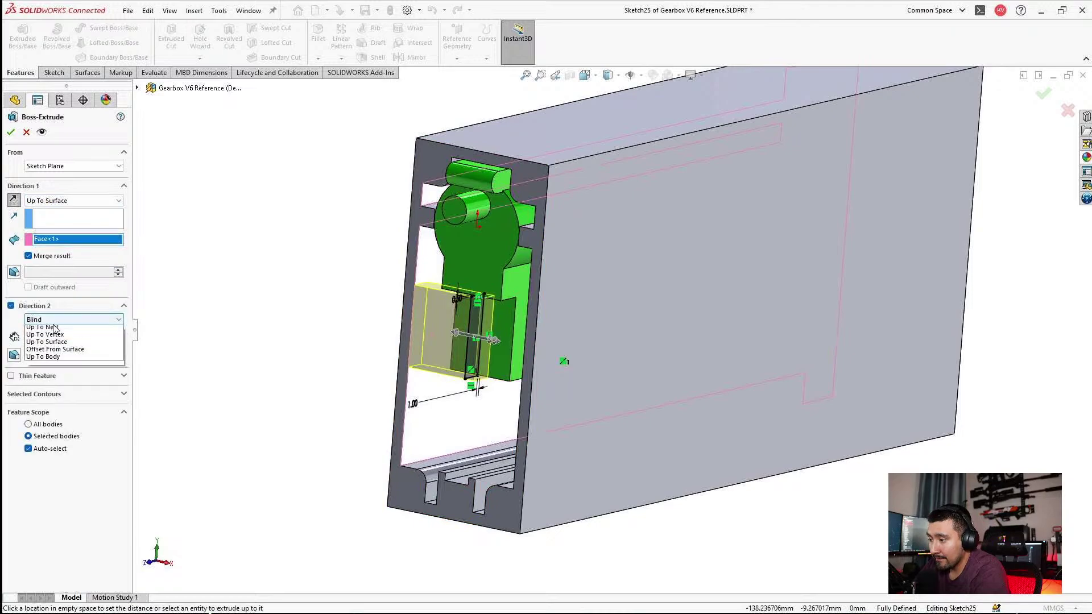
click(62, 359)
middle_drag(528, 376, 739, 389)
click(843, 406)
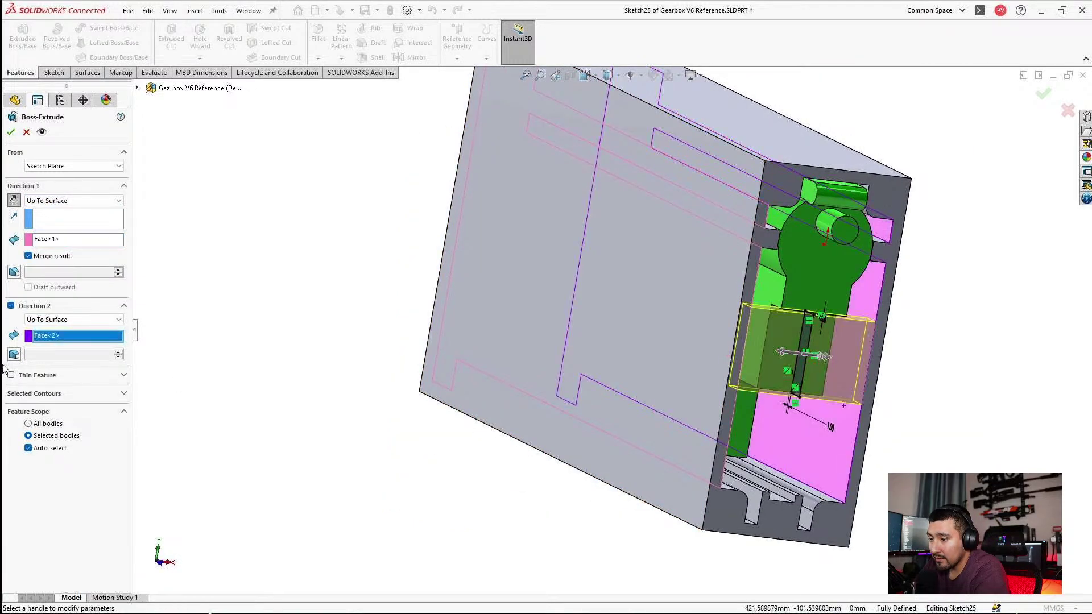
click(35, 448)
click(668, 401)
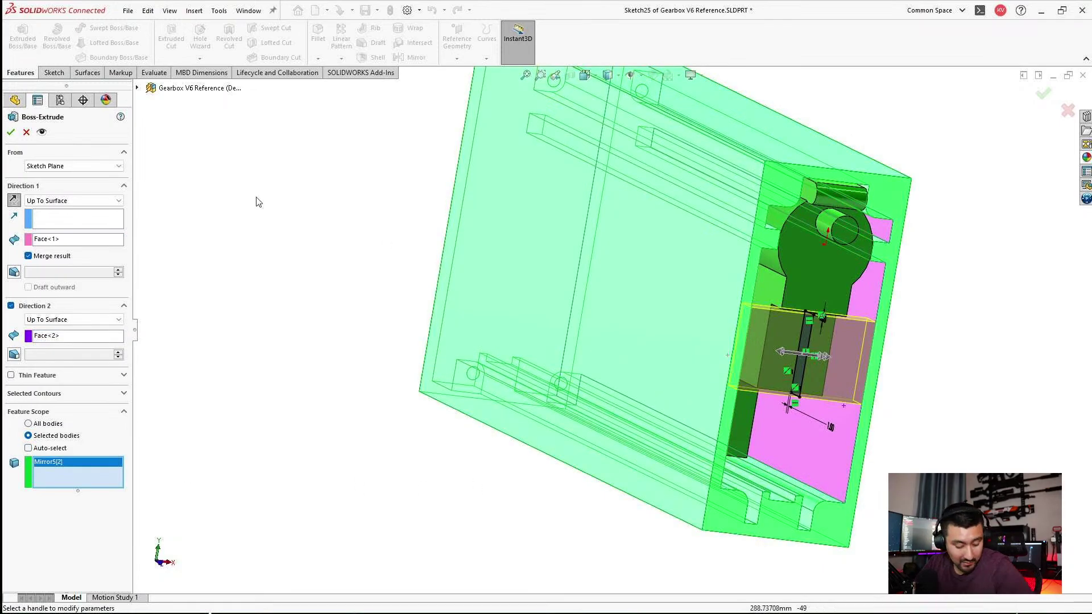
click(10, 132)
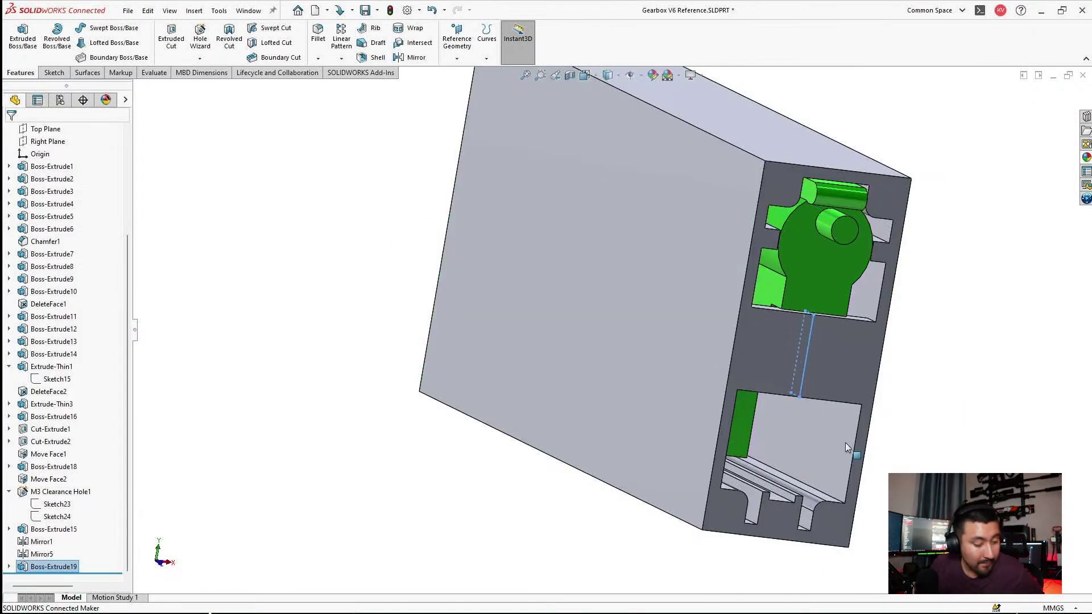
Show the hidden solid body Boss-Extrude7.
scroll(676, 513, down, 2)
middle_drag(676, 513, 630, 397)
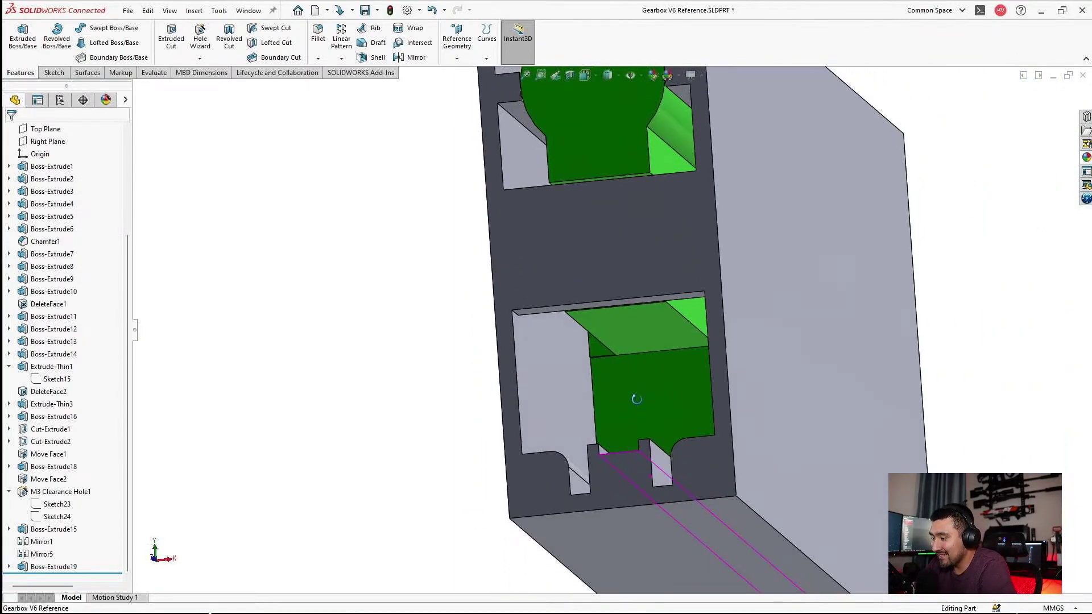
scroll(62, 159, up, 3)
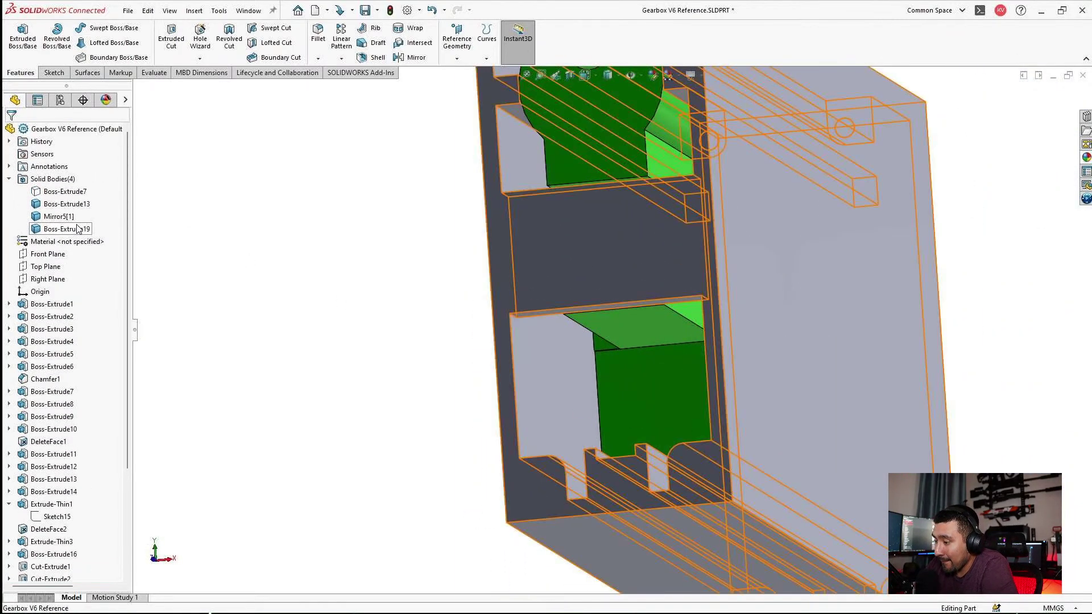
click(53, 192)
click(62, 176)
Examine the fit of the gearbox body in the housing's lower opening and around the floor's central rib.
scroll(560, 370, up, 1)
middle_drag(560, 370, 594, 440)
middle_drag(721, 445, 616, 424)
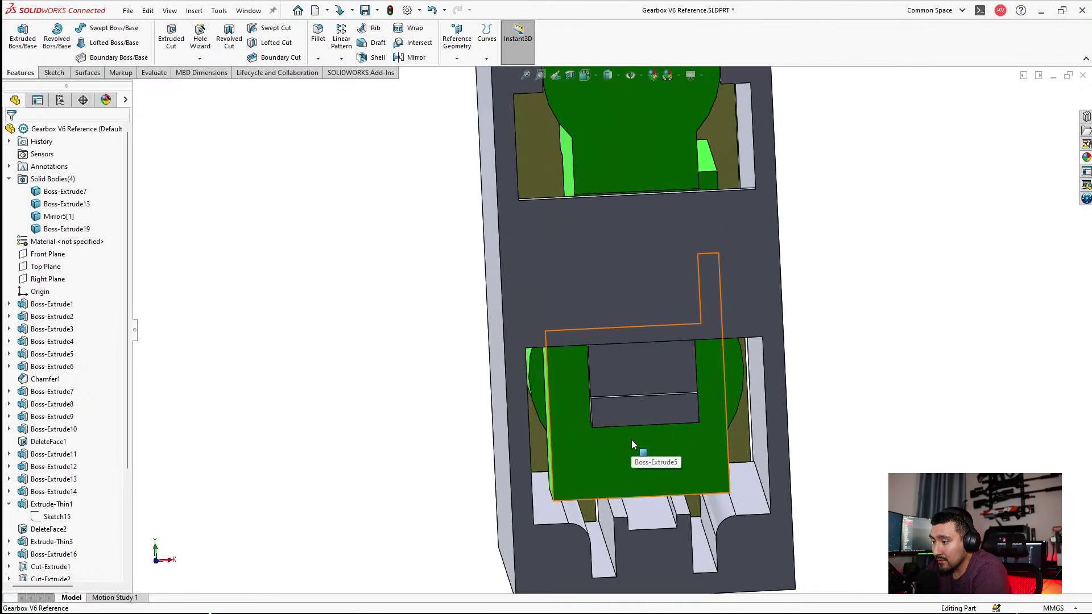
middle_drag(640, 434, 643, 429)
ctrl+middle_drag(723, 511, 695, 437)
scroll(652, 403, down, 5)
mouse_move(623, 356)
middle_down()
mouse_move(605, 356)
mouse_move(613, 348)
middle_up()
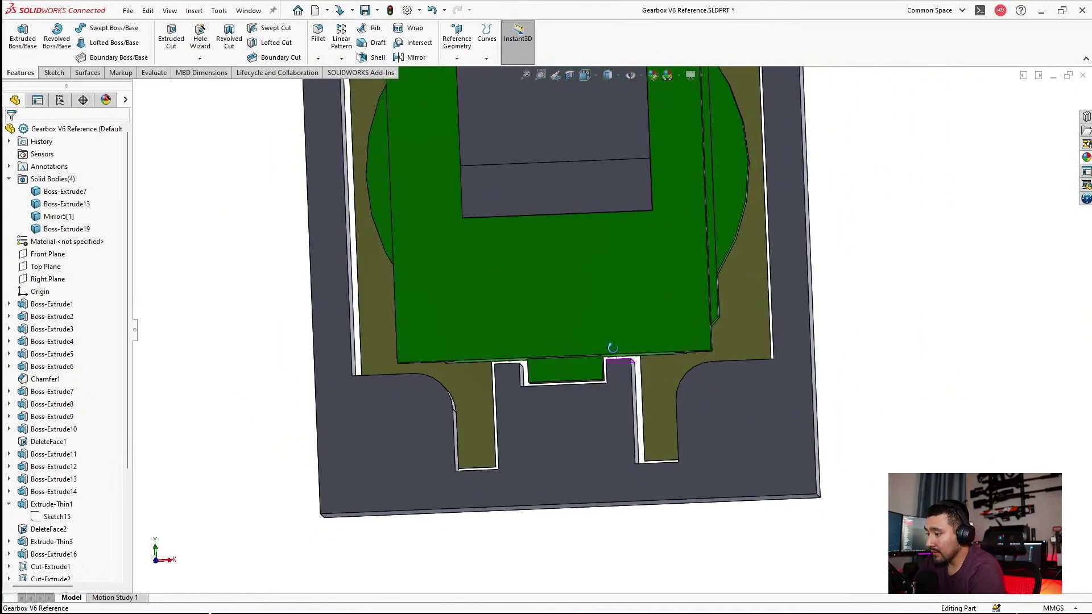
scroll(572, 393, up, 1)
mouse_move(573, 392)
middle_down()
mouse_move(575, 407)
mouse_move(582, 387)
middle_up()
scroll(576, 398, down, 3)
scroll(666, 366, up, 4)
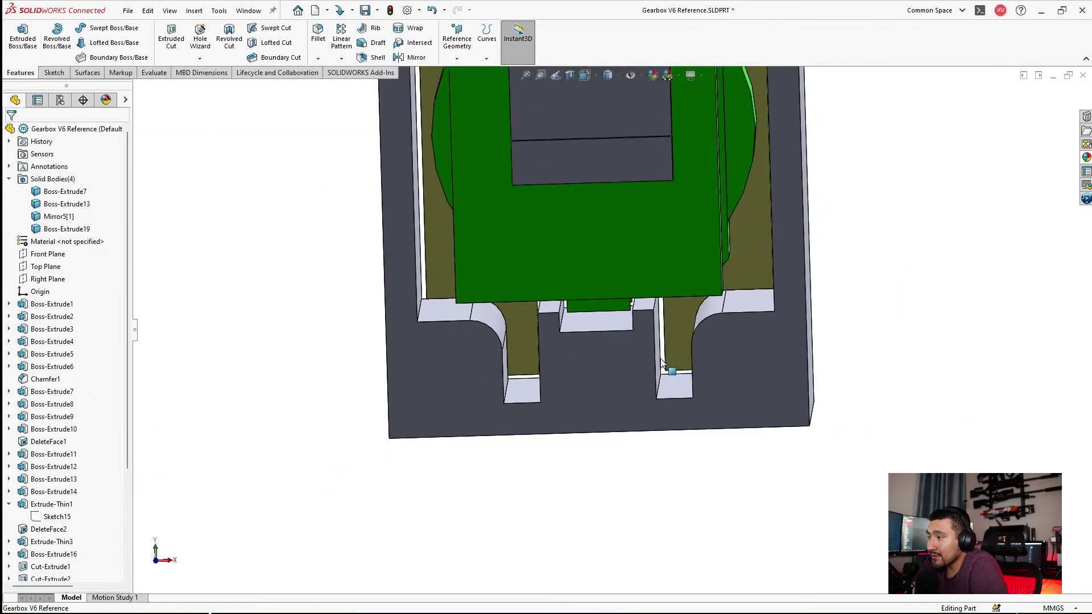
Turn the model to the housing's rear end and save the part.
middle_drag(665, 366, 985, 293)
scroll(602, 372, up, 1)
key(ctrl+s)
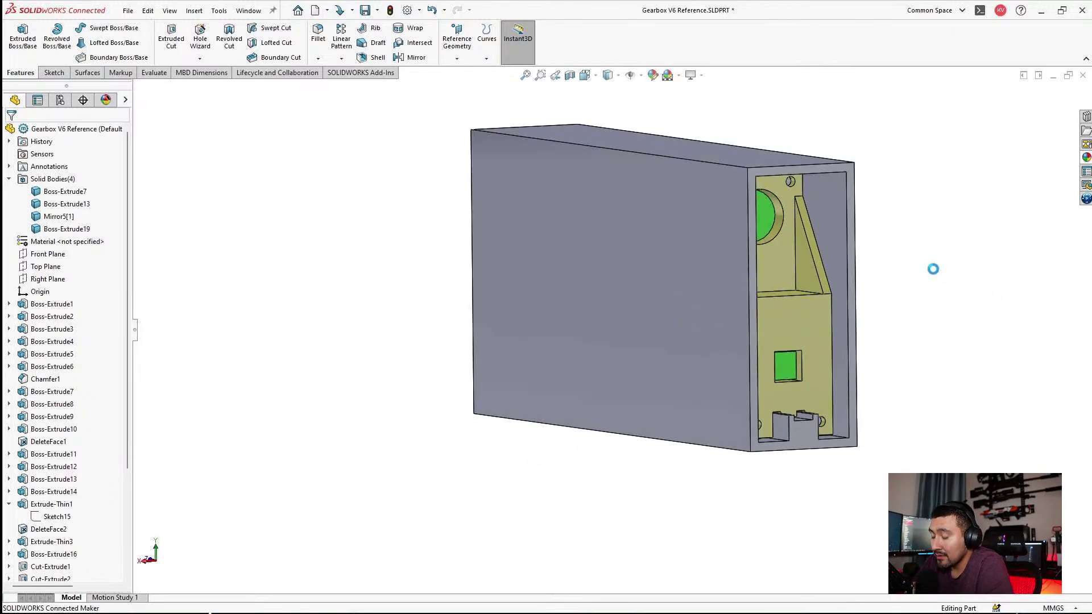
Examine the housing's rear opening with its floor rib and the new crossbar at the front end.
scroll(816, 378, down, 3)
middle_drag(765, 351, 754, 351)
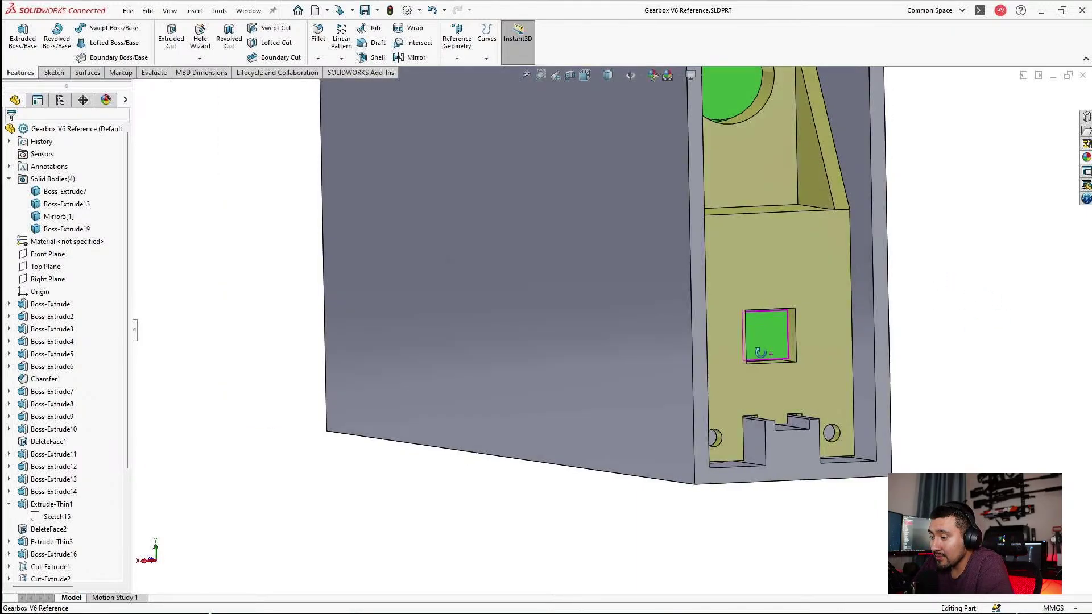
scroll(776, 310, up, 4)
middle_drag(667, 234, 631, 307)
scroll(455, 370, down, 3)
scroll(428, 367, down, 3)
scroll(660, 273, up, 3)
mouse_move(650, 259)
middle_down()
mouse_move(533, 367)
mouse_move(530, 352)
middle_up()
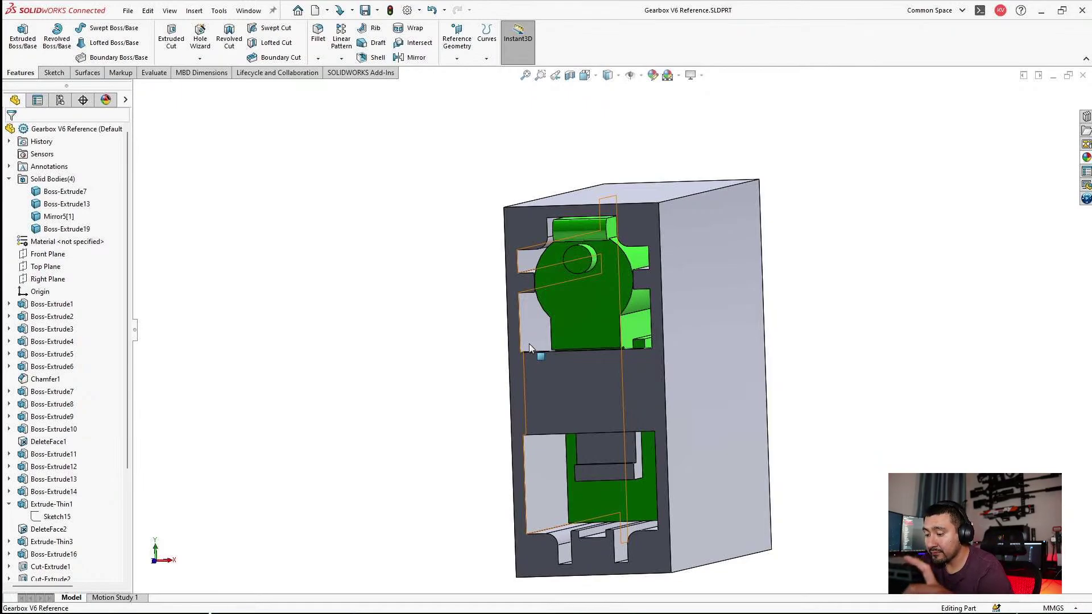
Examine the housing's front end from several angles, both upright and inverted, checking the gearbox body's fit around the crossbar and openings.
middle_drag(524, 311, 428, 305)
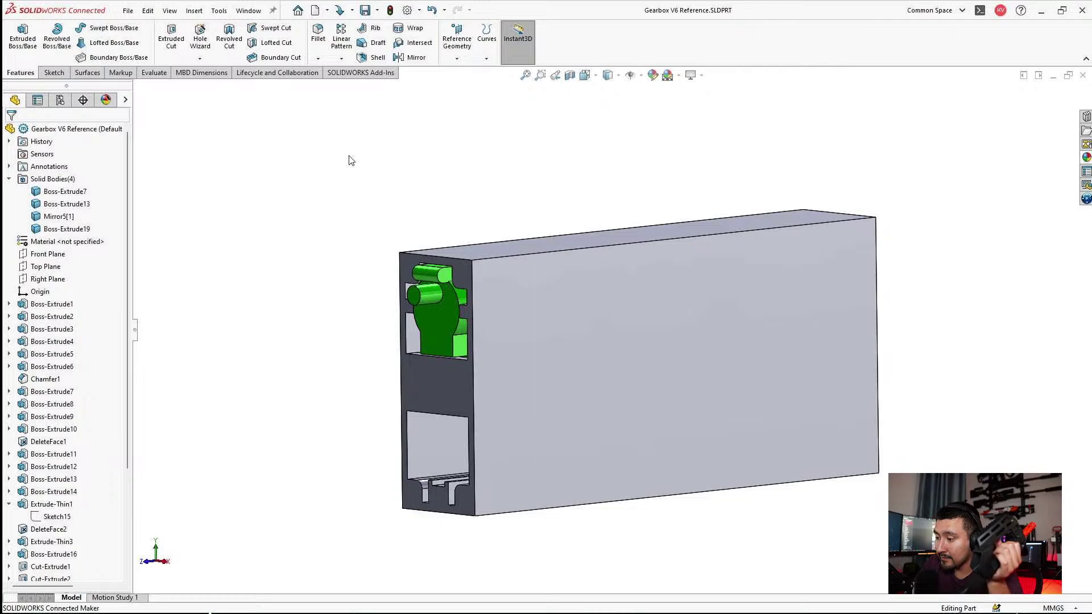
middle_drag(568, 318, 668, 364)
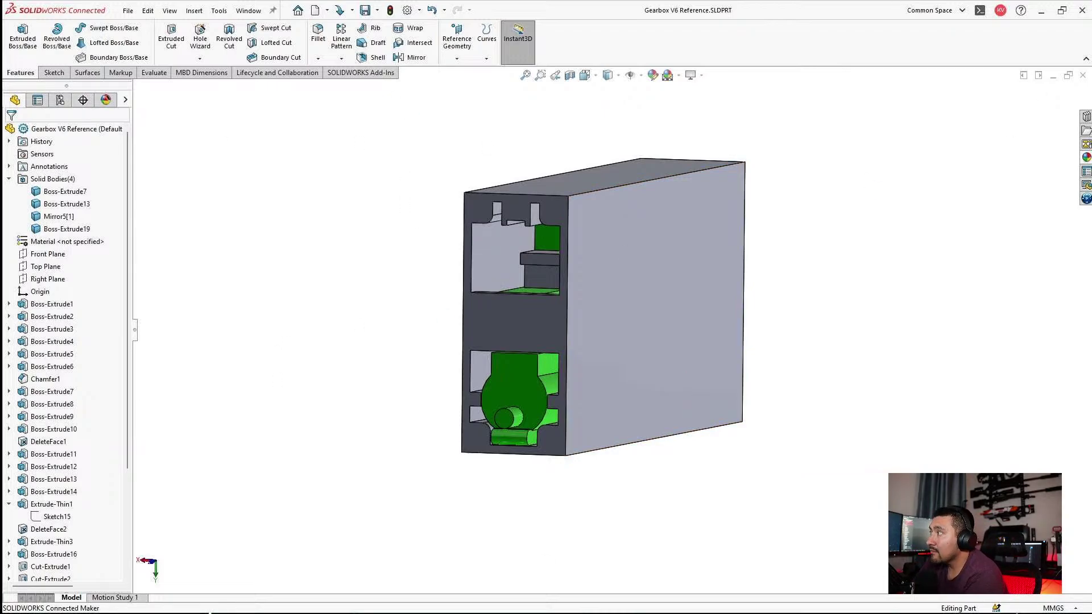
middle_drag(614, 296, 739, 316)
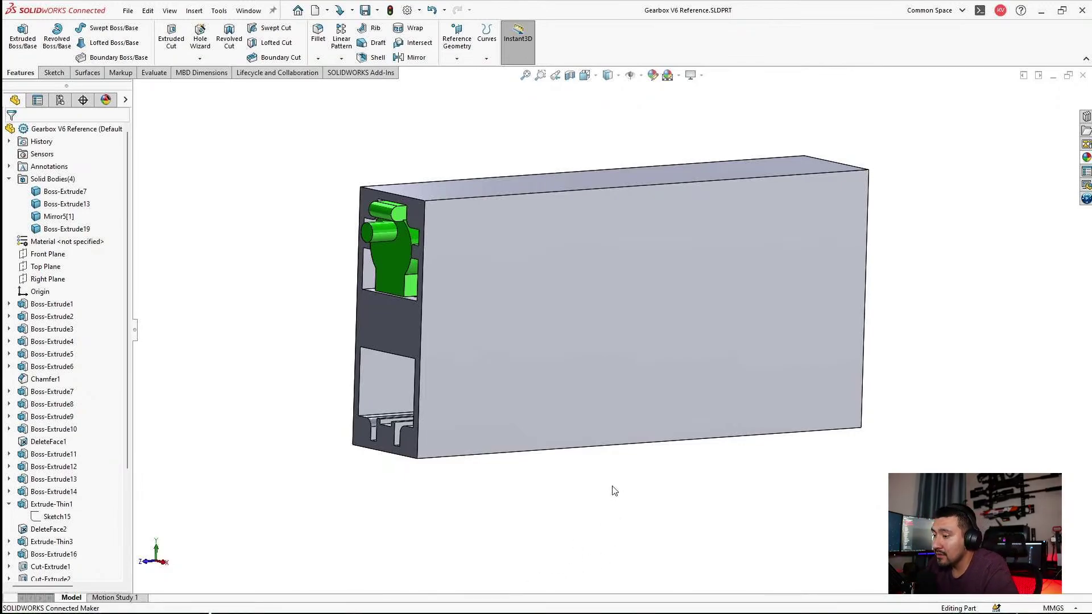
middle_drag(613, 488, 604, 481)
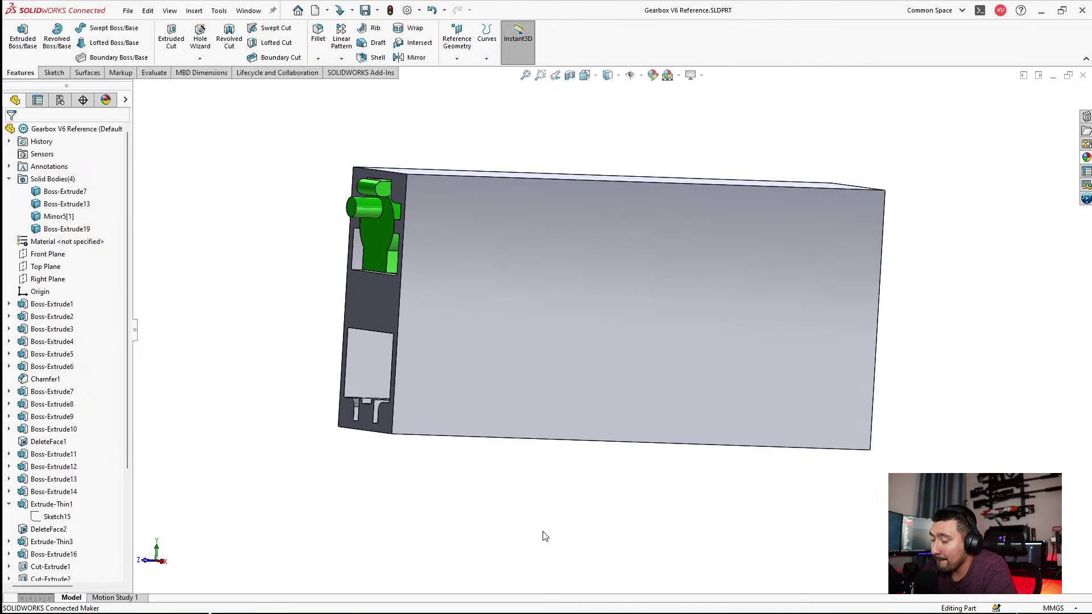
middle_drag(429, 288, 675, 341)
scroll(617, 351, up, 1)
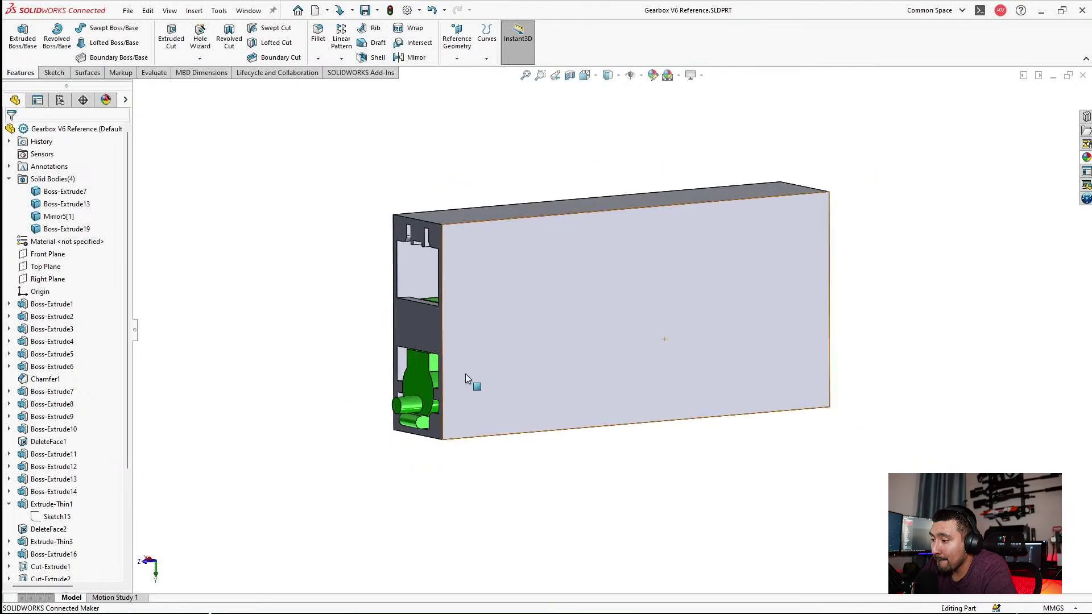
scroll(435, 381, down, 3)
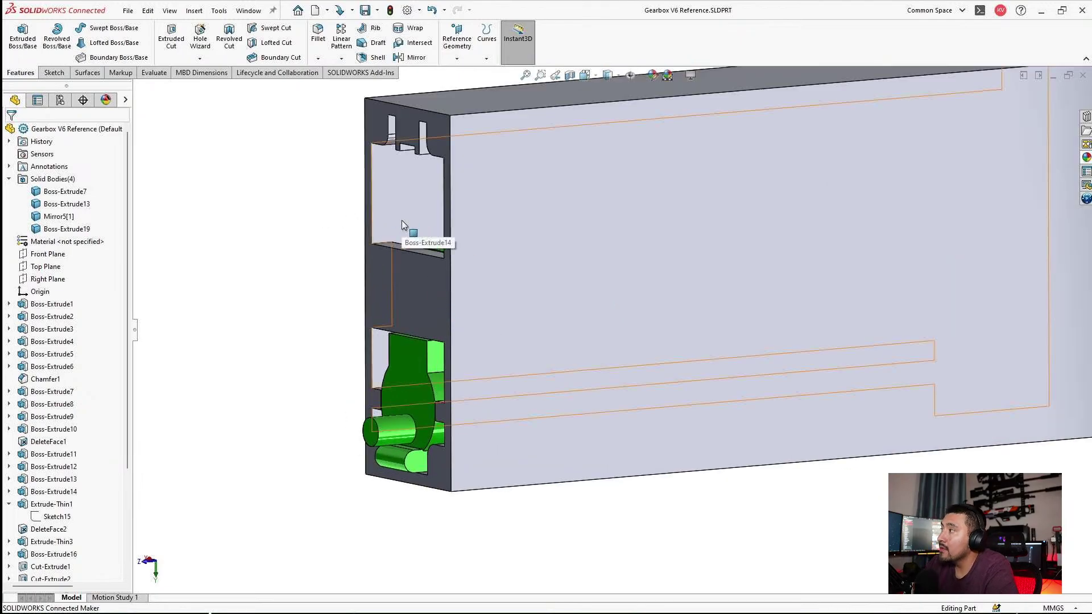
middle_drag(539, 322, 594, 324)
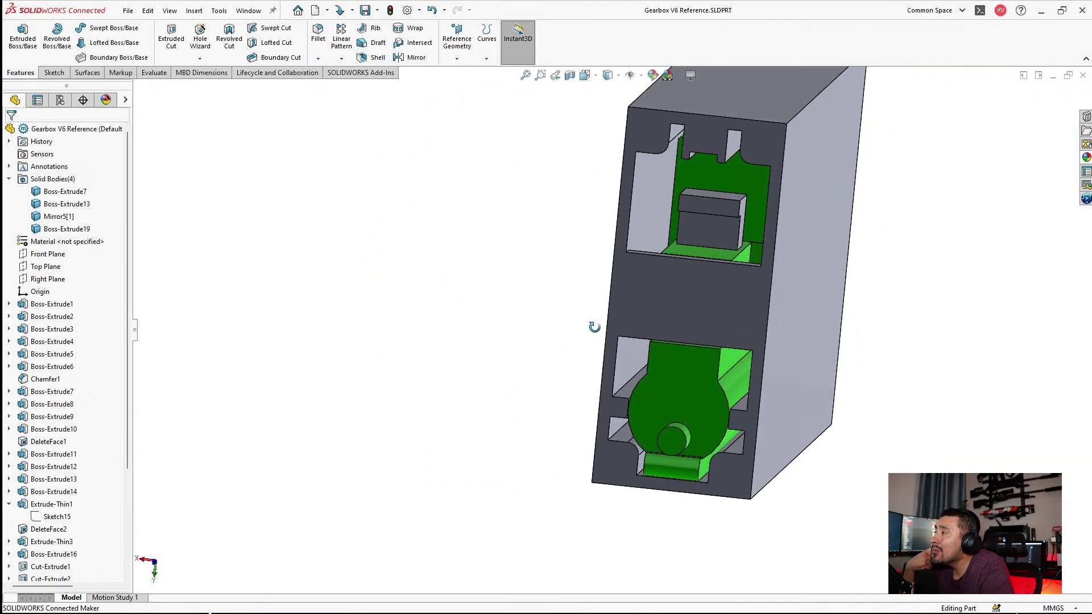
scroll(595, 324, up, 2)
middle_drag(770, 272, 589, 309)
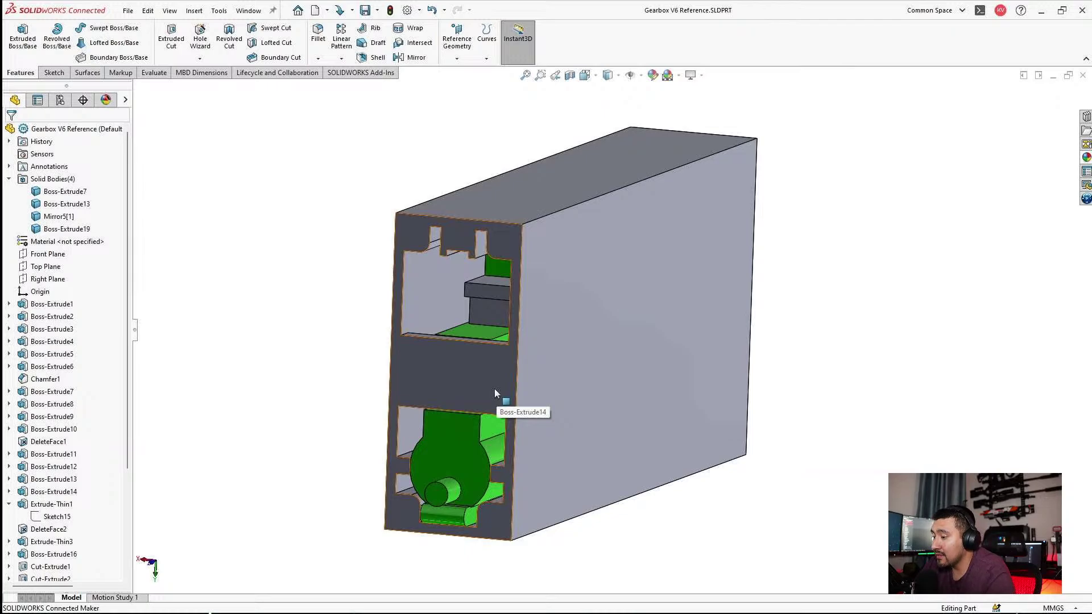
Measure the distance between the recessed rear face of the Mirror5[1] body and the housing's rear end face.
middle_drag(494, 387, 534, 357)
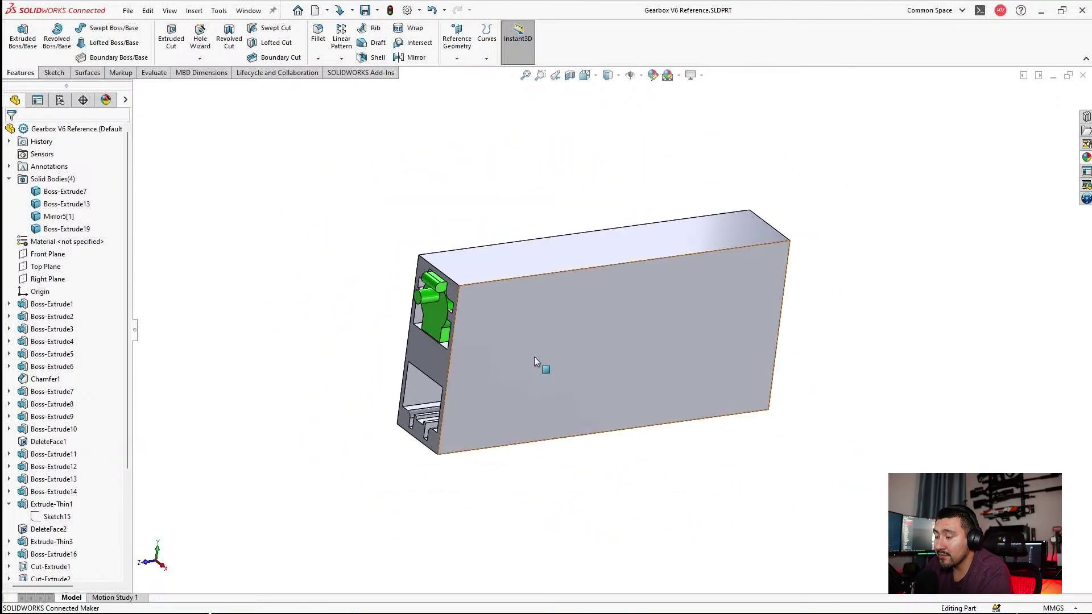
scroll(545, 326, down, 1)
middle_drag(659, 378, 751, 264)
middle_drag(599, 296, 705, 434)
click(669, 419)
scroll(689, 453, down, 3)
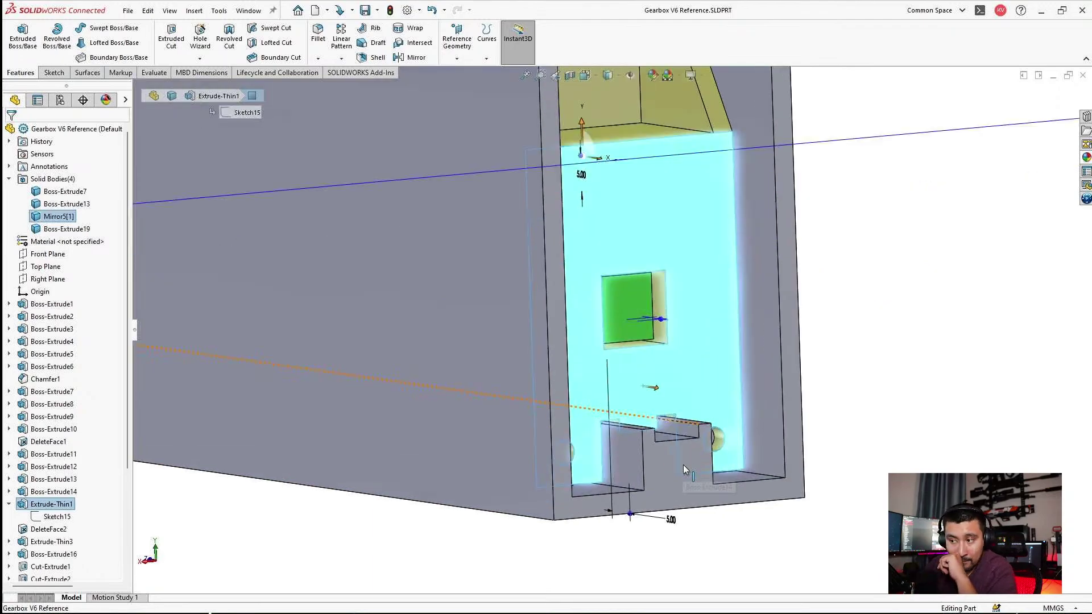
ctrl+click(679, 481)
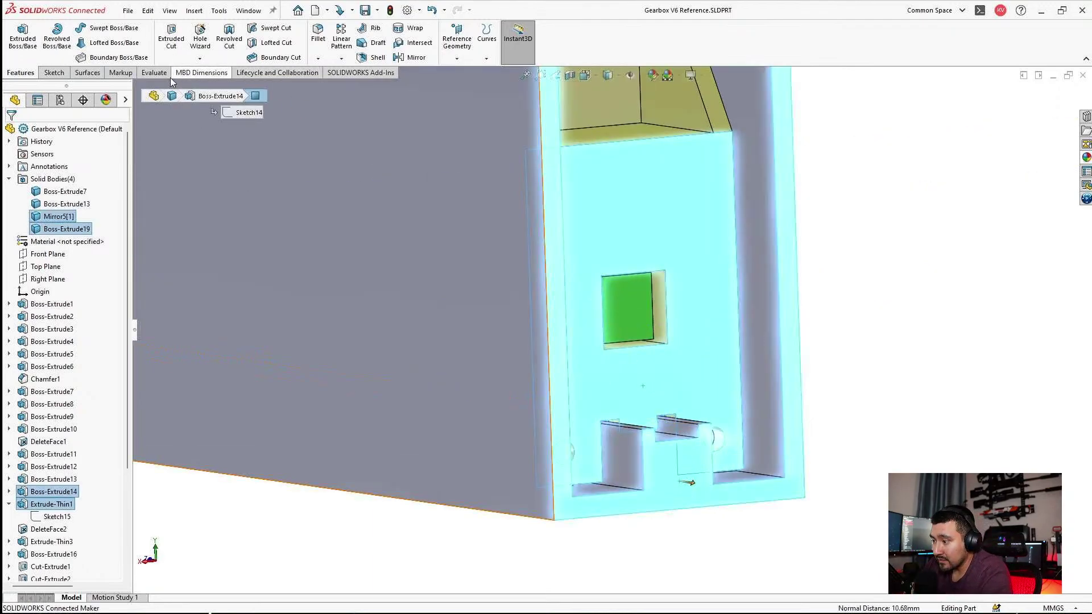
click(153, 72)
click(90, 34)
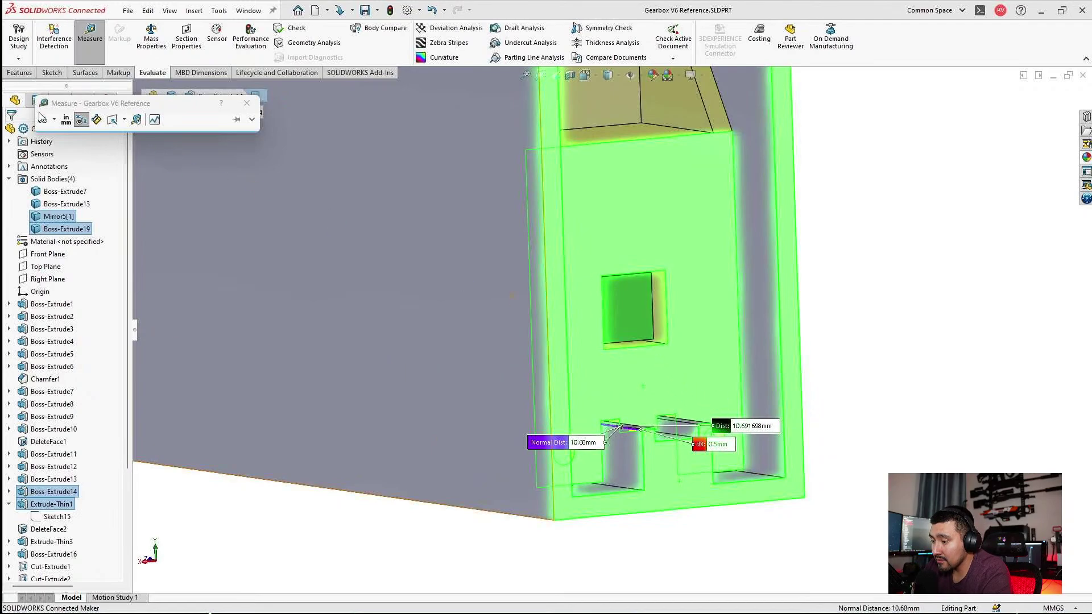
Expand the measurement's full details, examine the measured gap above the floor rib, and close the measurement.
click(54, 120)
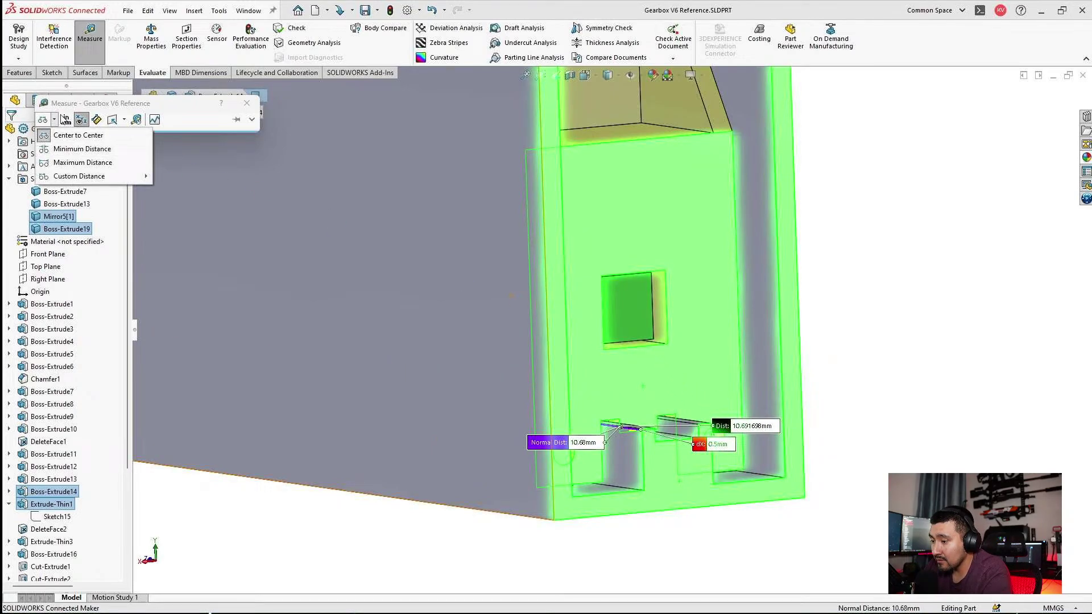
click(64, 119)
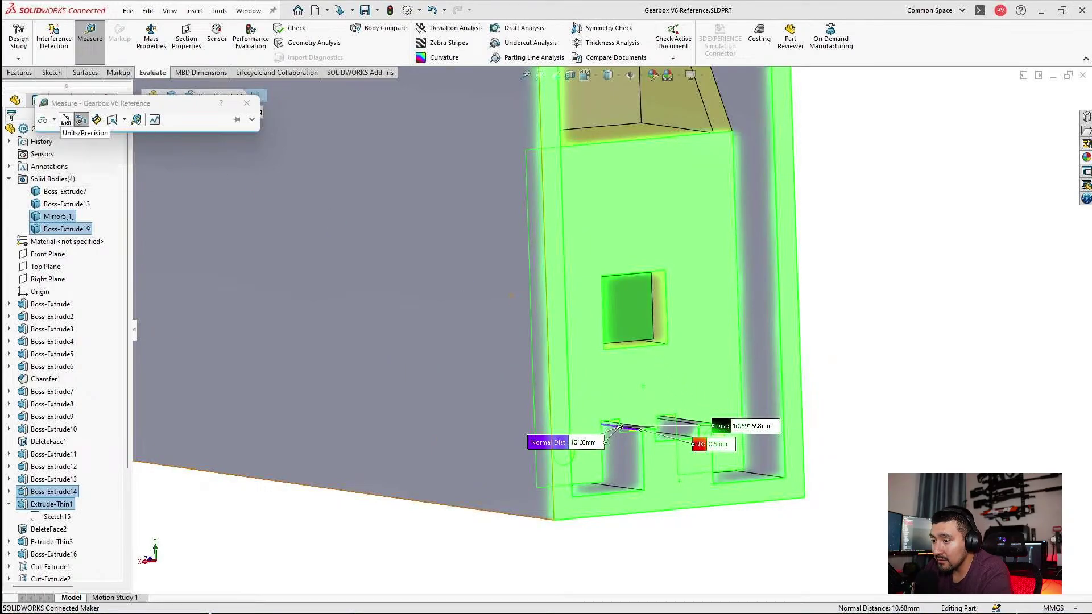
click(252, 120)
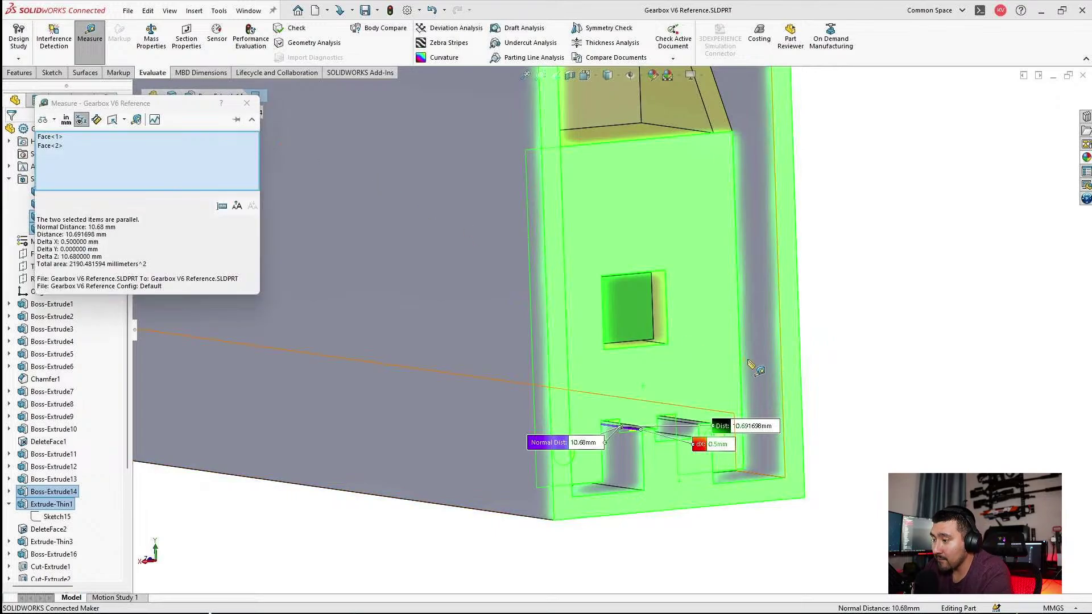
middle_drag(759, 458, 709, 442)
scroll(709, 443, down, 3)
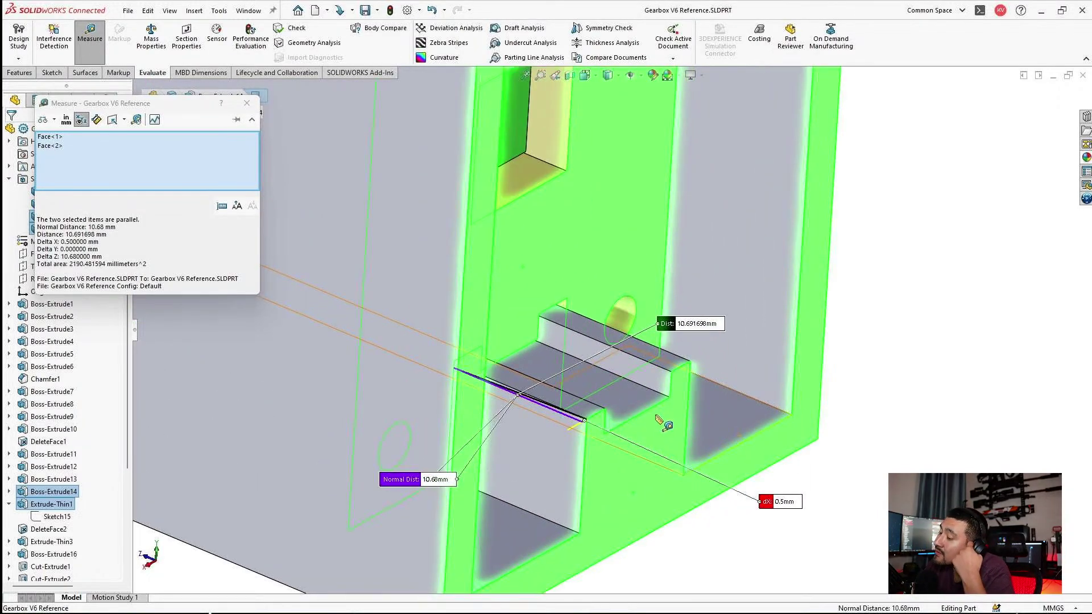
middle_drag(604, 424, 571, 469)
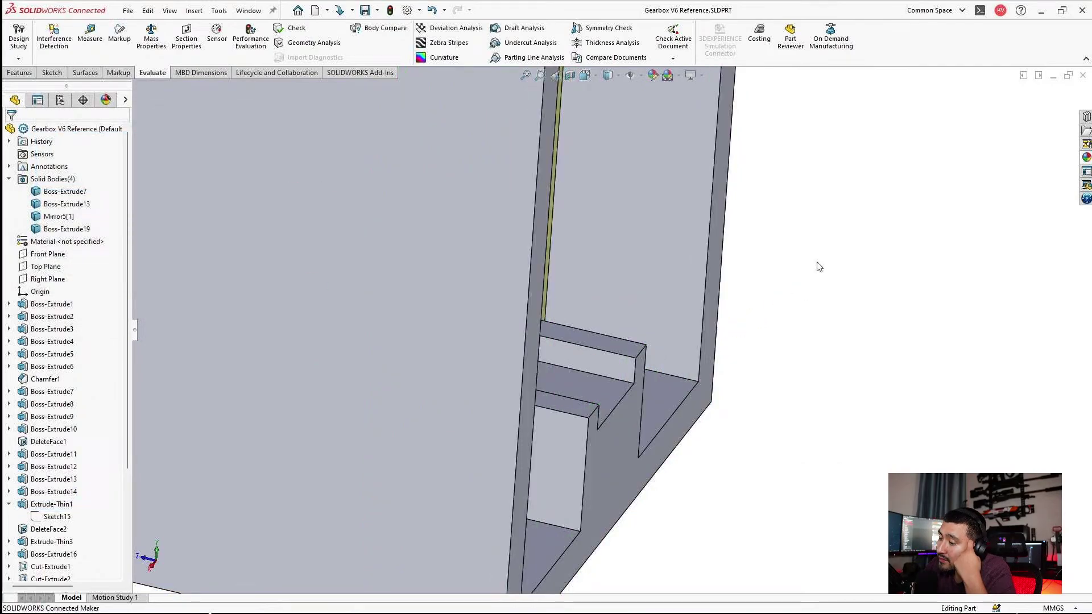
Examine the housing's rear opening around the floor rib and the gearbox body's fit at the front crossbar.
scroll(653, 362, up, 5)
middle_drag(613, 346, 536, 287)
scroll(617, 316, up, 5)
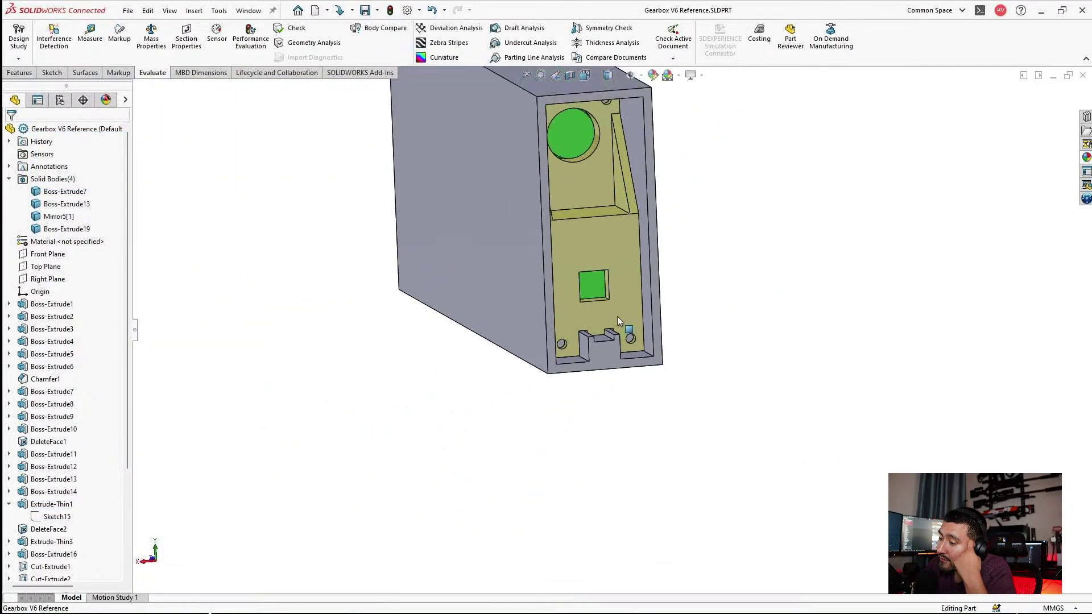
scroll(620, 242, down, 3)
middle_drag(619, 239, 533, 287)
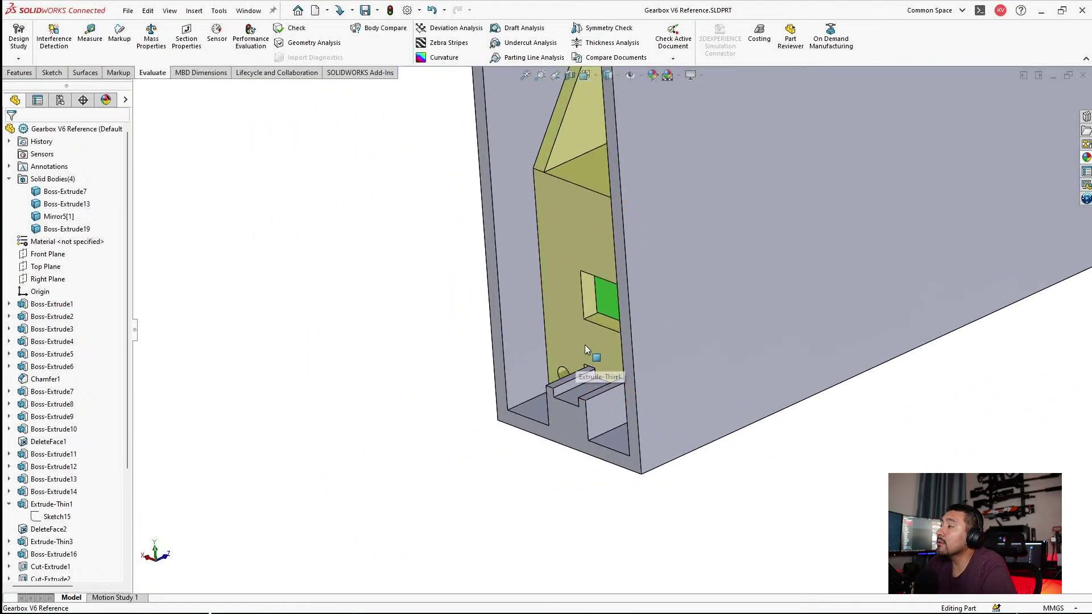
middle_drag(577, 326, 718, 56)
scroll(658, 299, up, 5)
middle_drag(658, 299, 469, 401)
scroll(469, 401, down, 5)
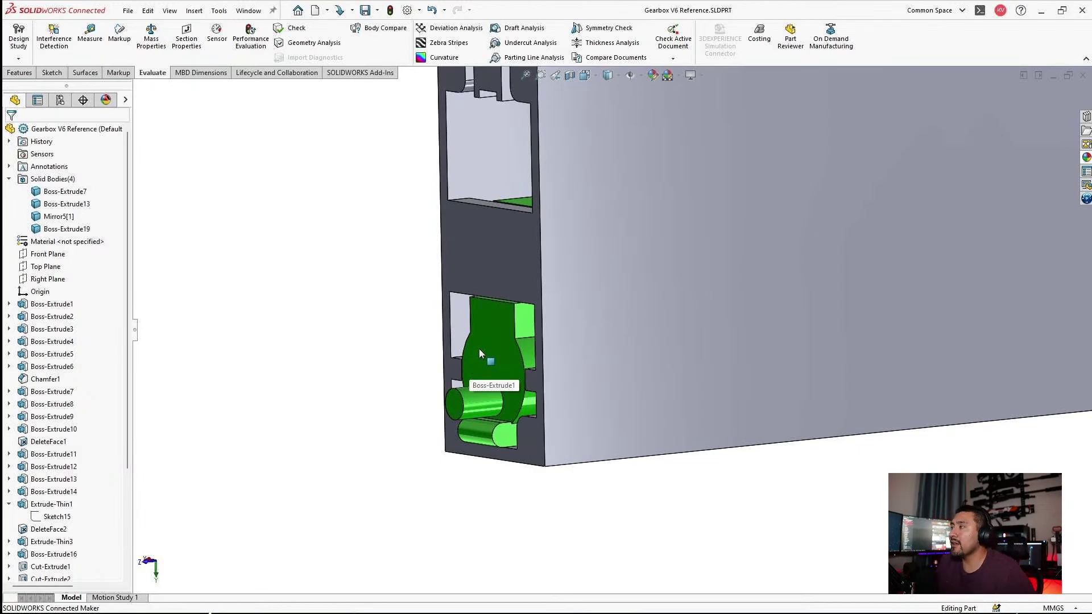
scroll(801, 173, up, 5)
middle_drag(802, 173, 904, 294)
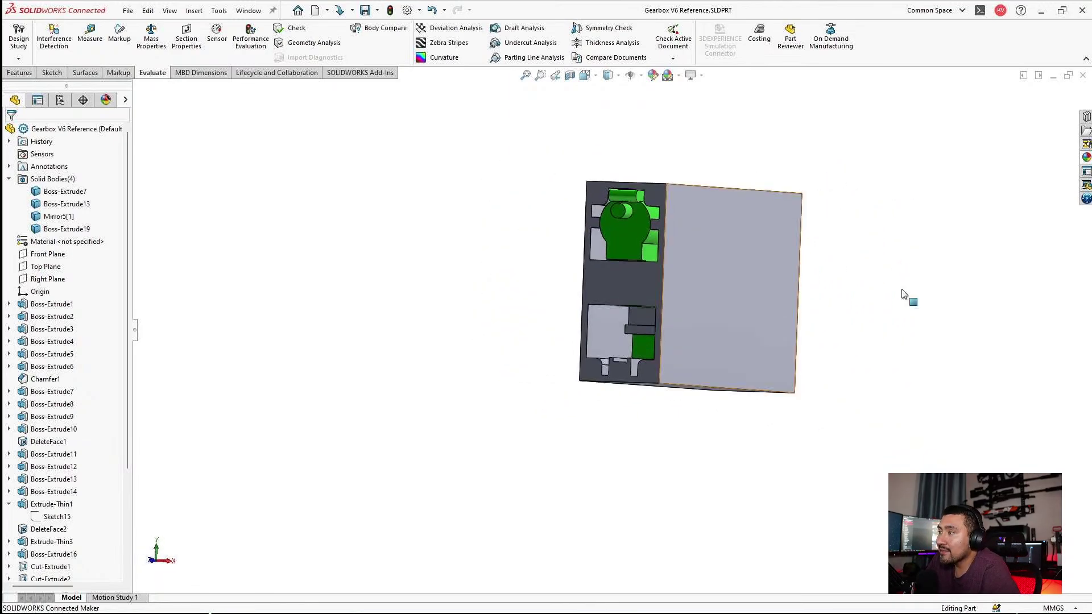